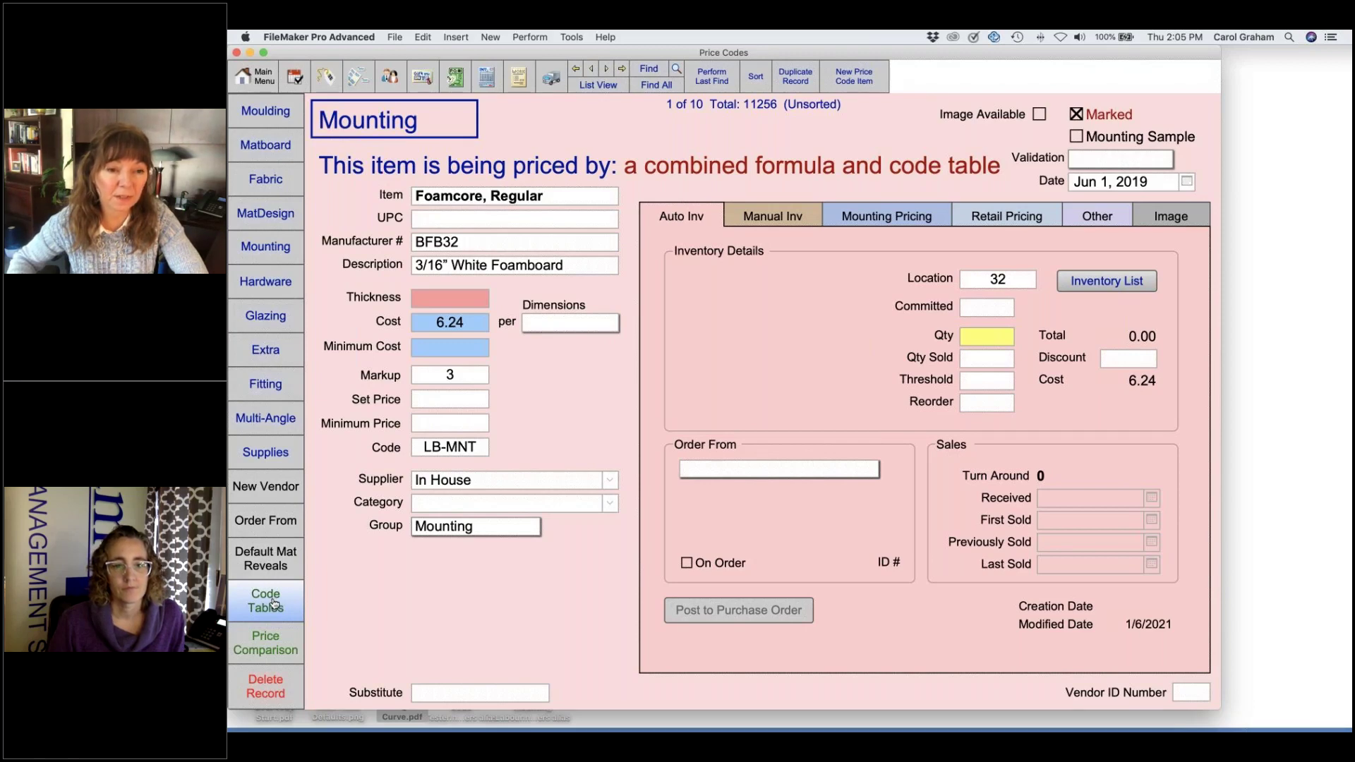
Step: Examine the LB-MNT code table from the Foamcore mounting item, directly and through the code section of its mounting pricing
{"action": "left_click", "coordinate": [274, 604]}
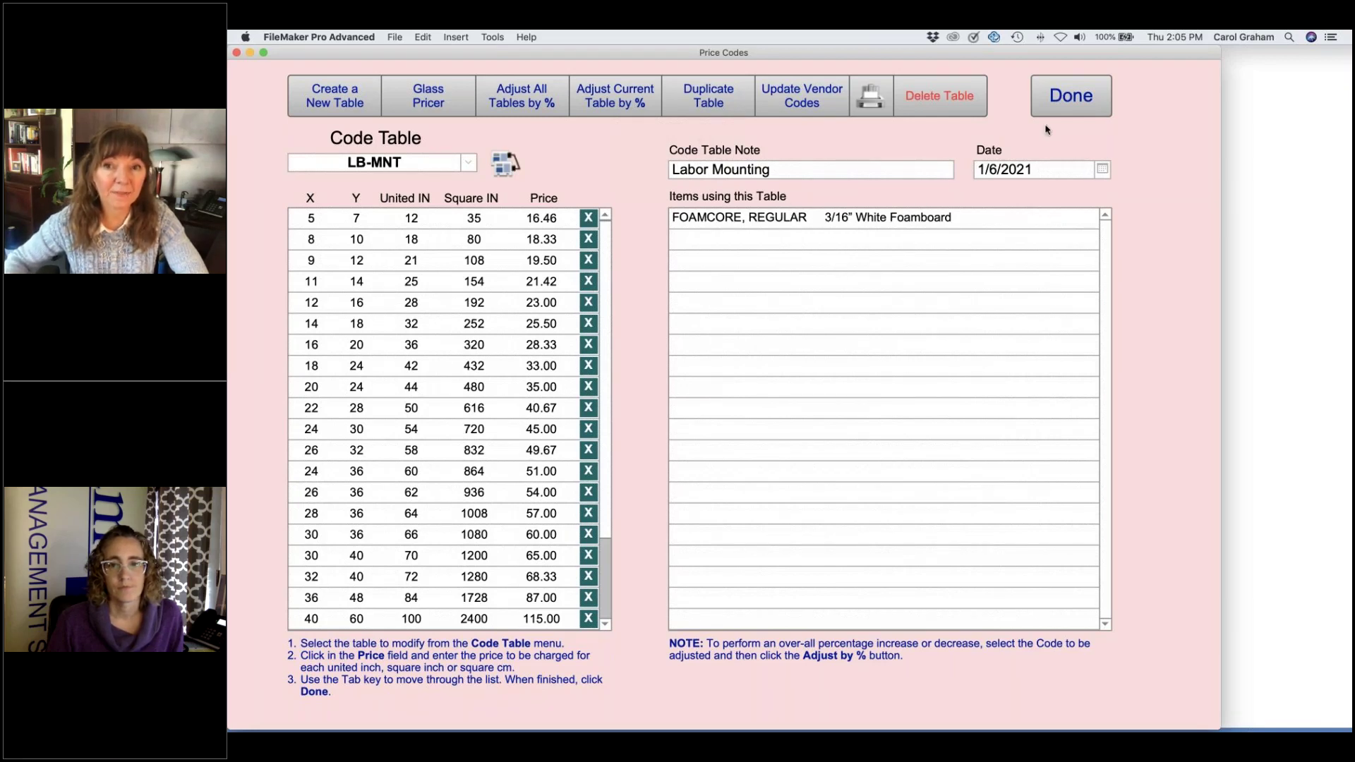
{"action": "left_click", "coordinate": [1062, 100]}
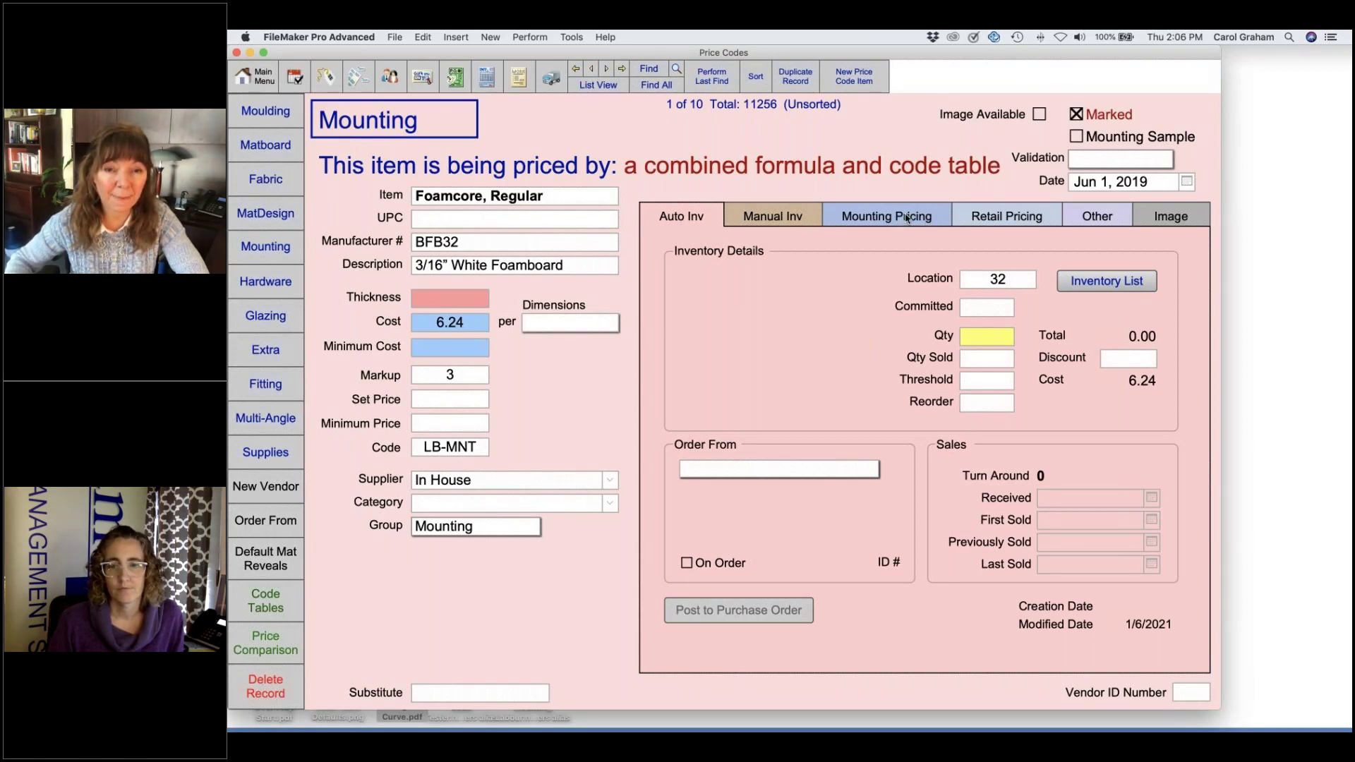
{"action": "left_click", "coordinate": [908, 219]}
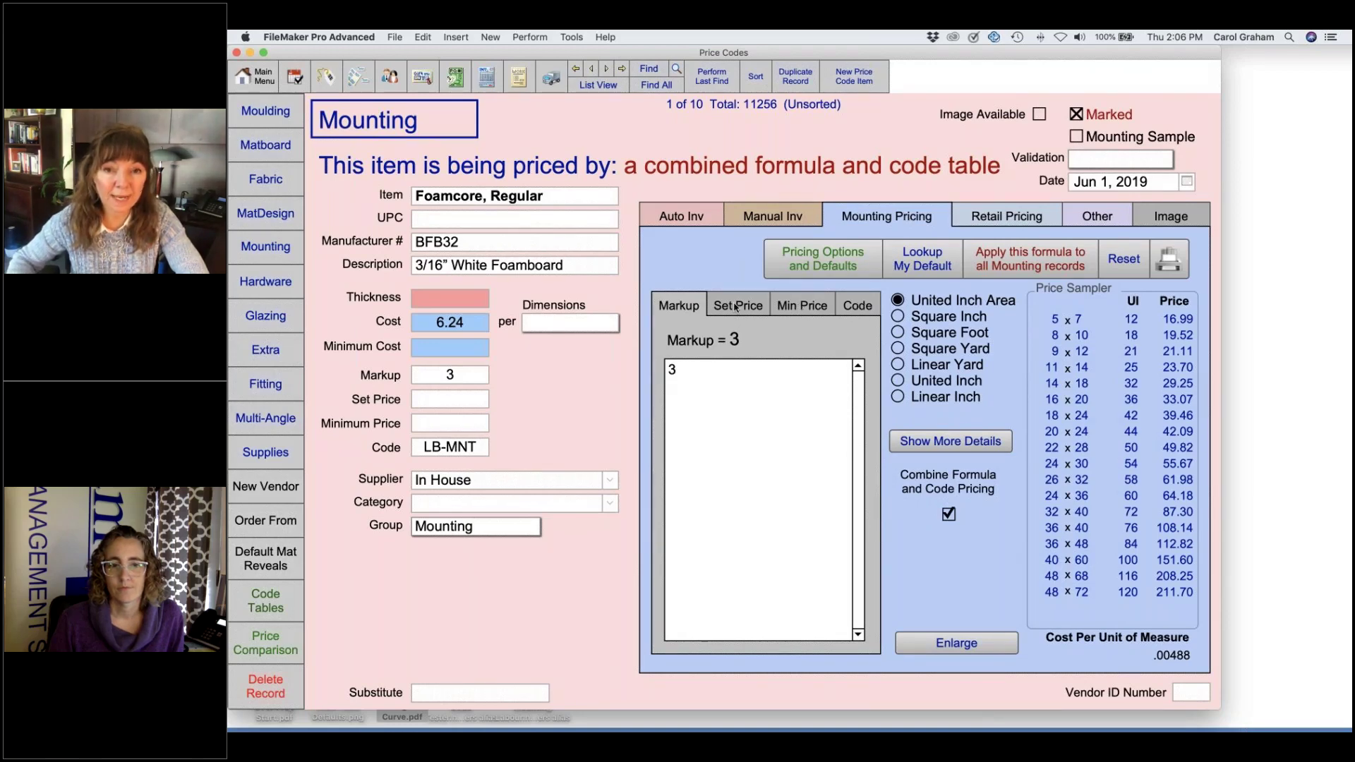
{"action": "left_click", "coordinate": [862, 306]}
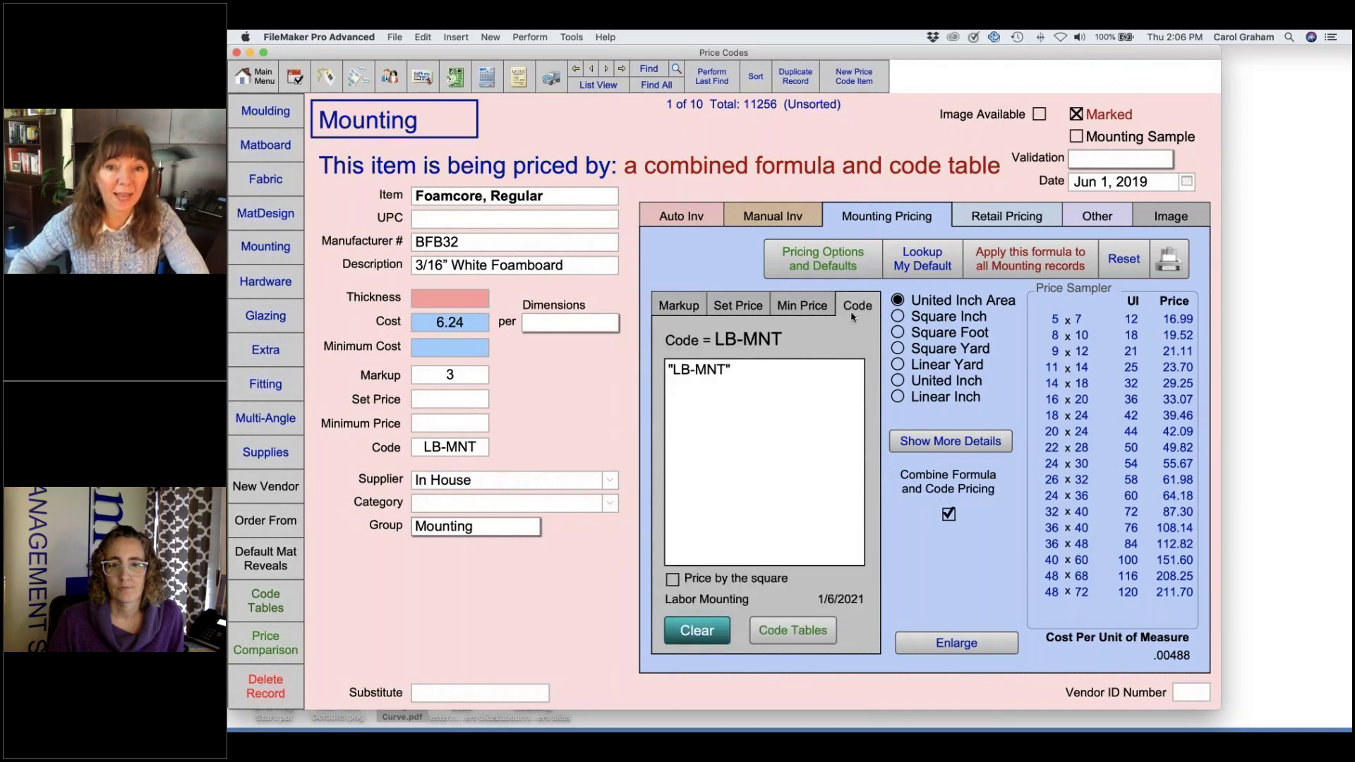
{"action": "left_click", "coordinate": [793, 632]}
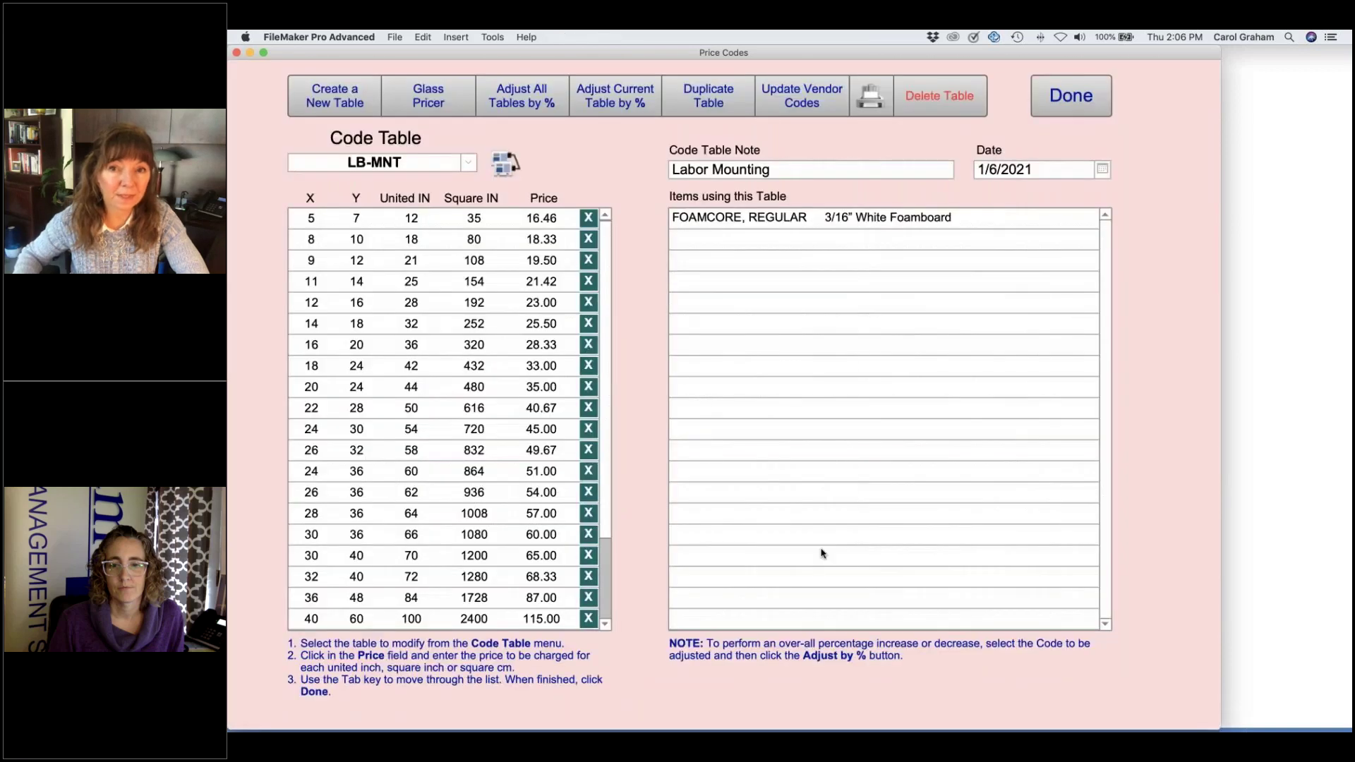
{"action": "left_click", "coordinate": [1071, 105]}
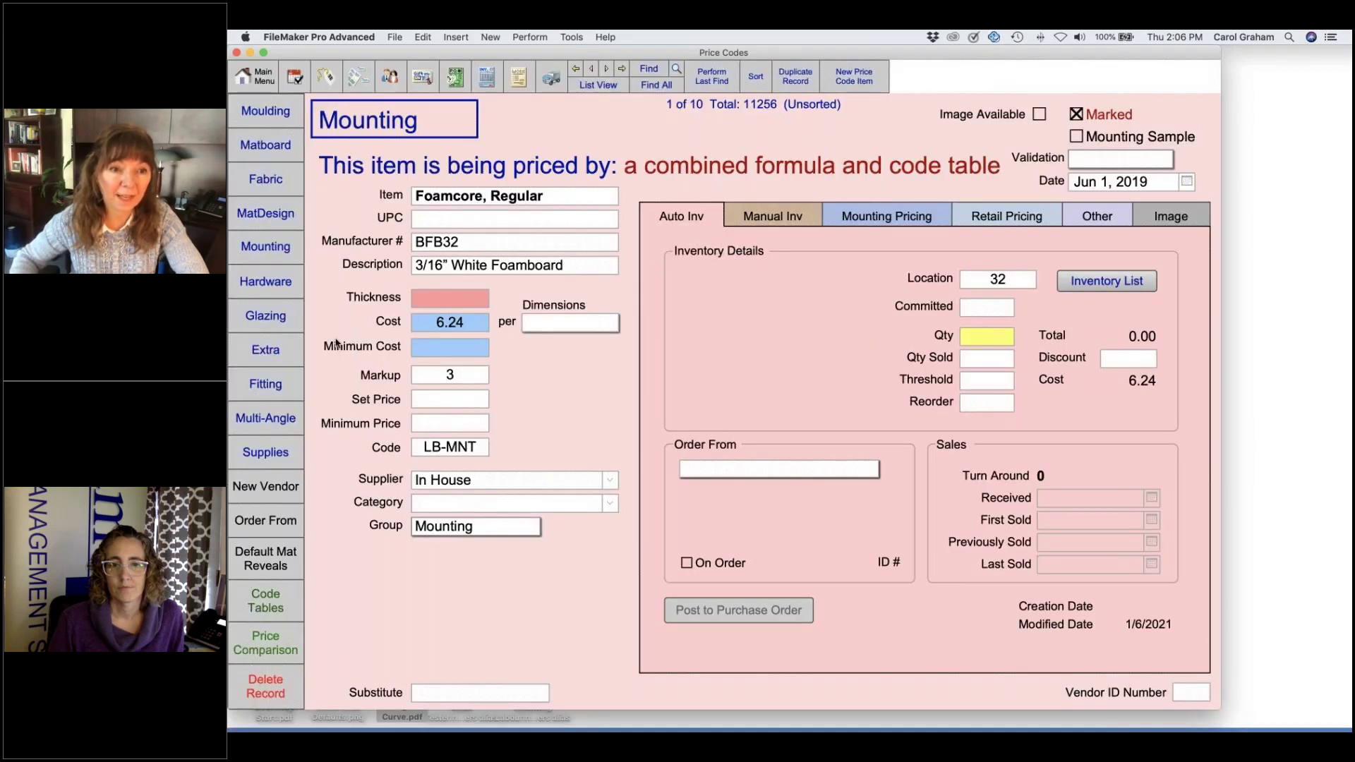
Step: Look over the Extra and Moulding price codes, including the moulding item's code pricing, frame pricing formula, and minimum and surcharge settings
{"action": "left_click", "coordinate": [266, 349]}
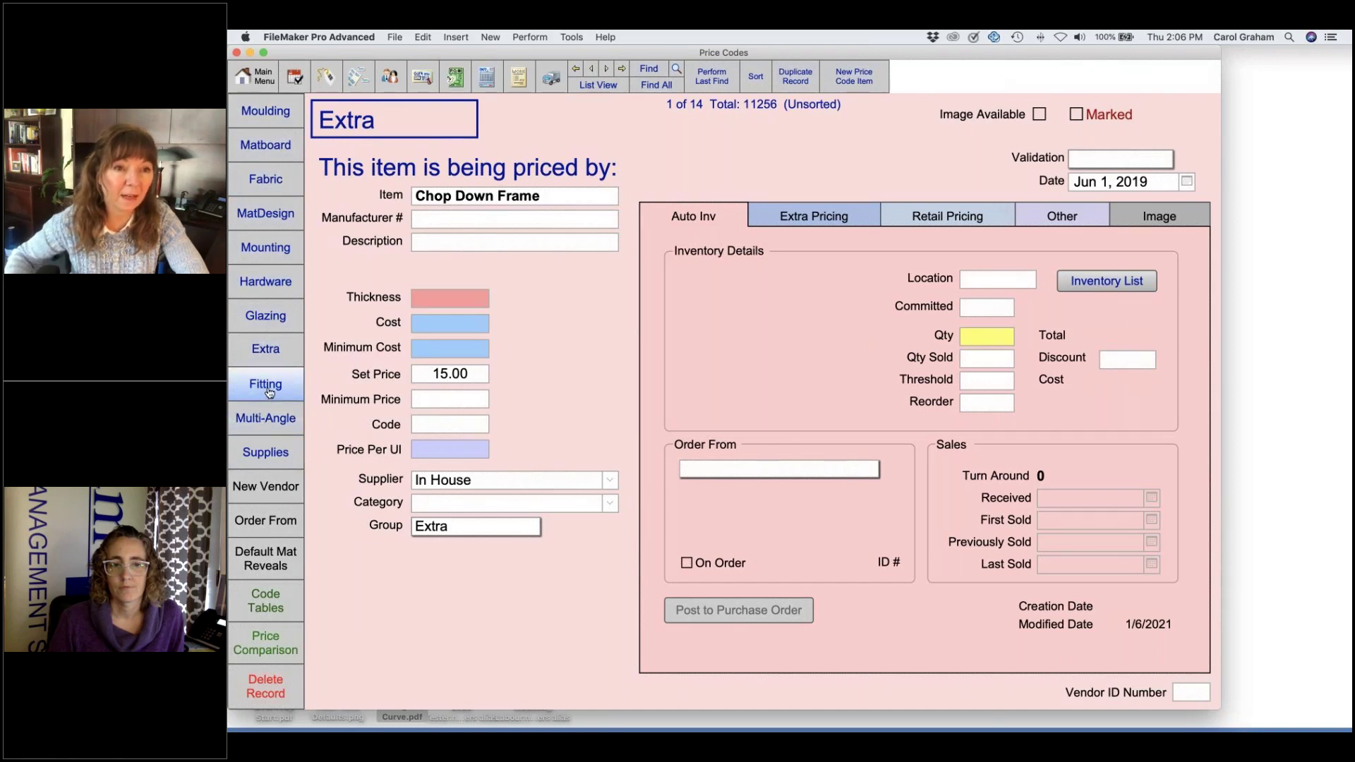
{"action": "left_click", "coordinate": [265, 113]}
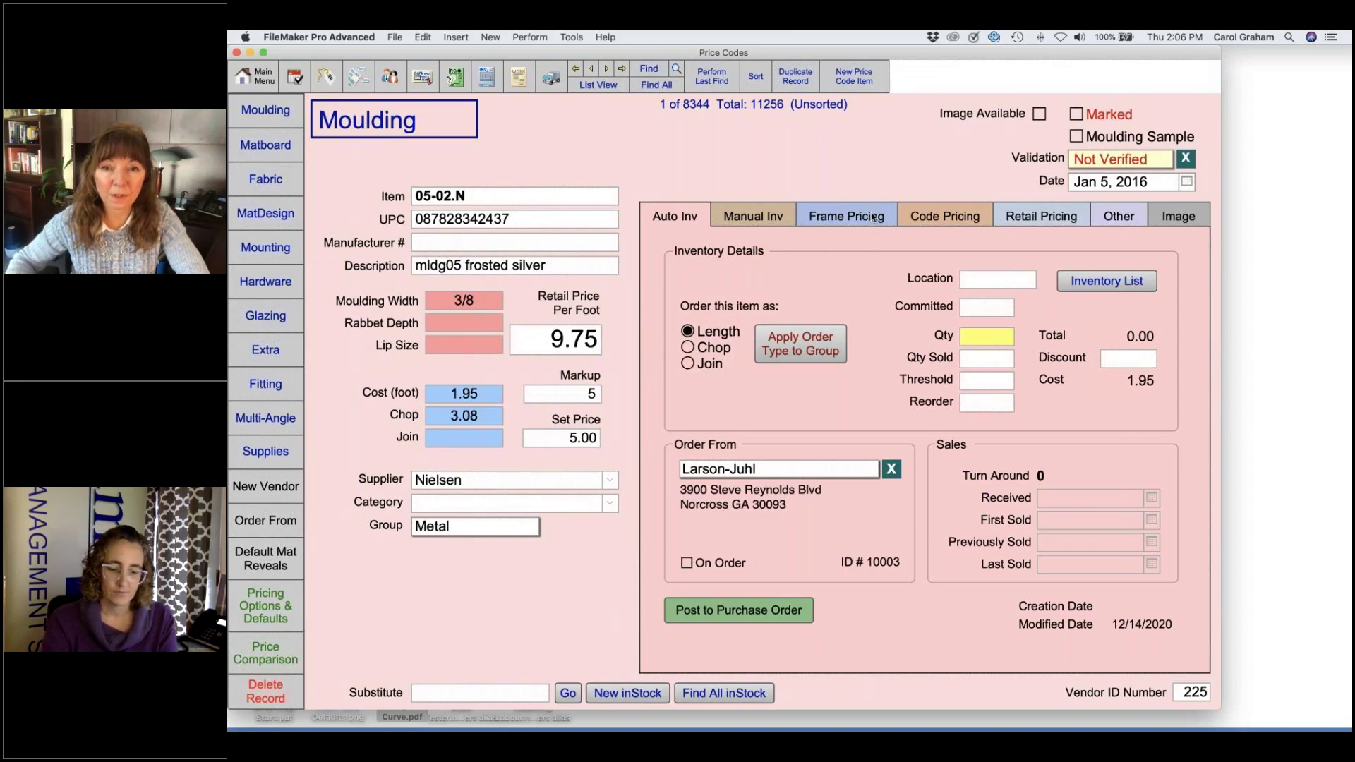
{"action": "left_click", "coordinate": [933, 219]}
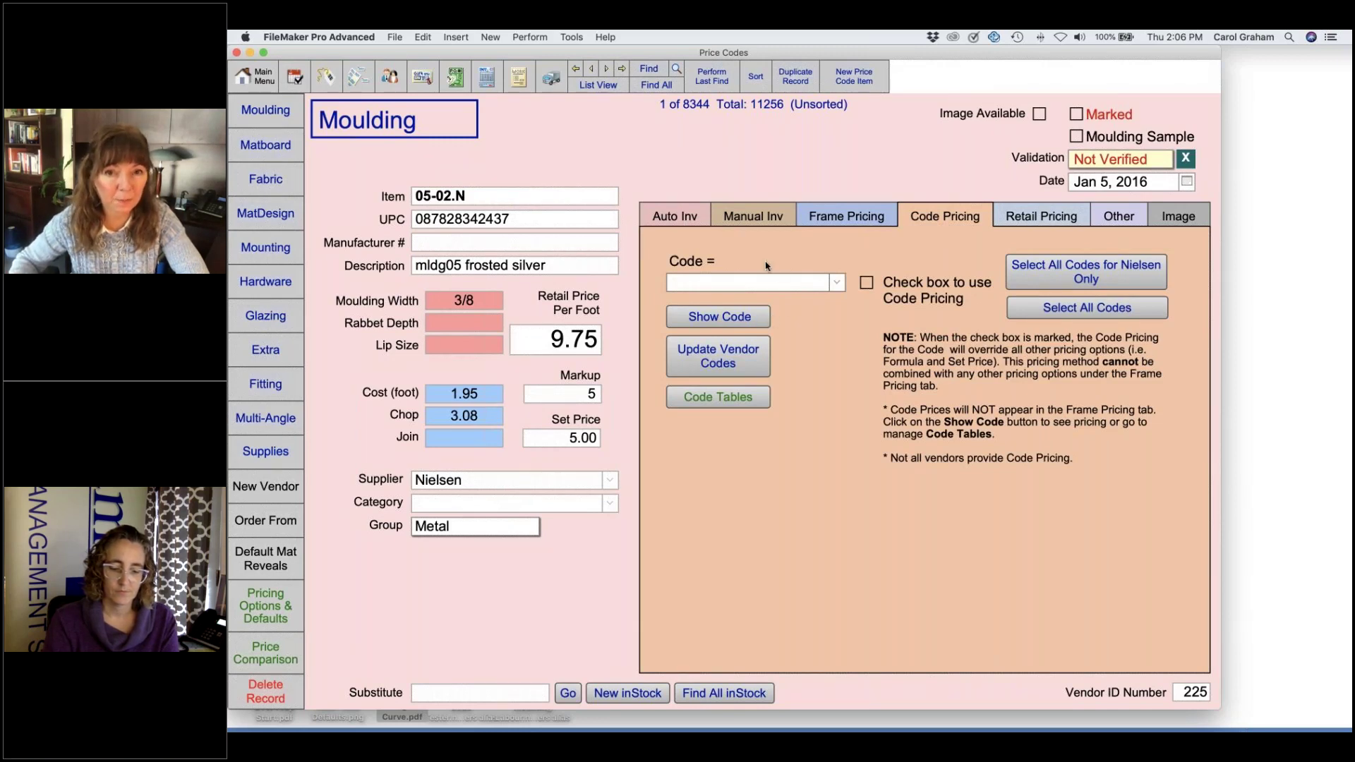
{"action": "left_click", "coordinate": [855, 219]}
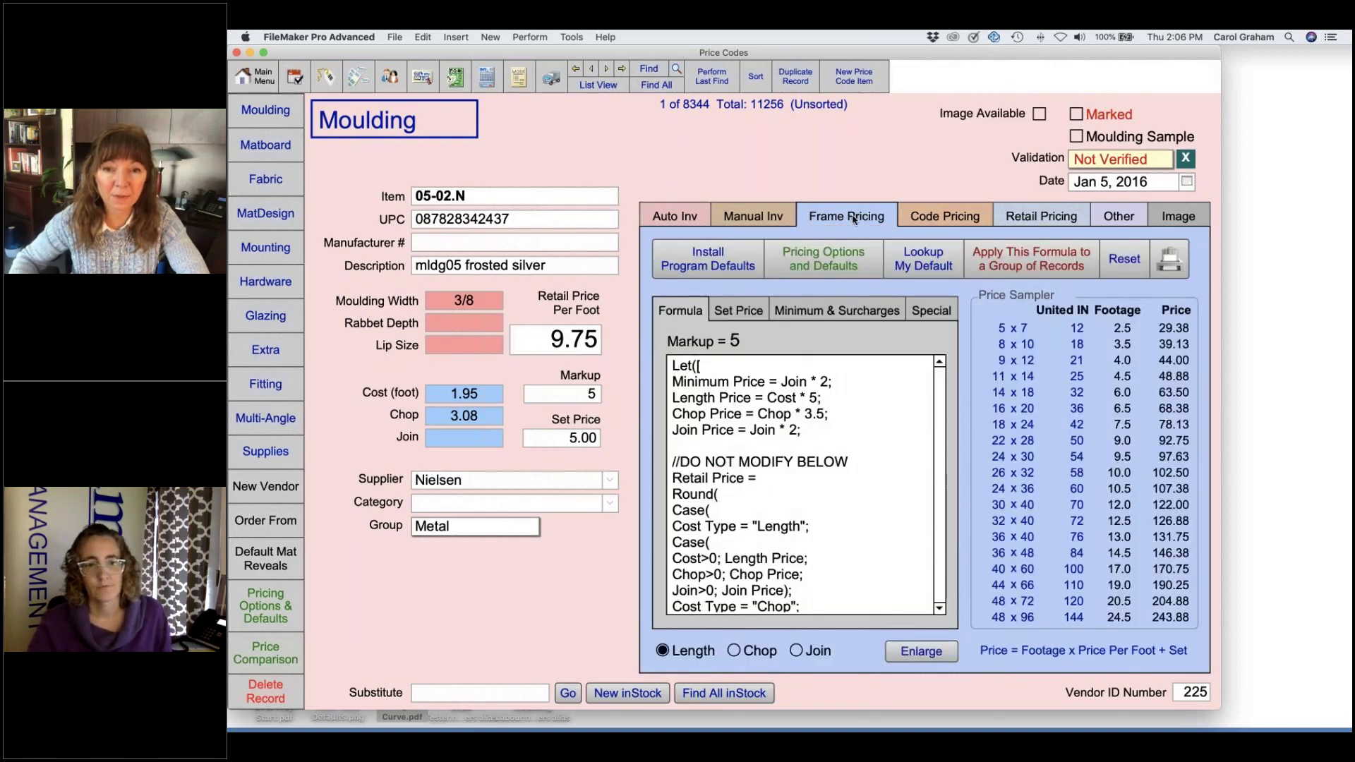
{"action": "left_click", "coordinate": [864, 313]}
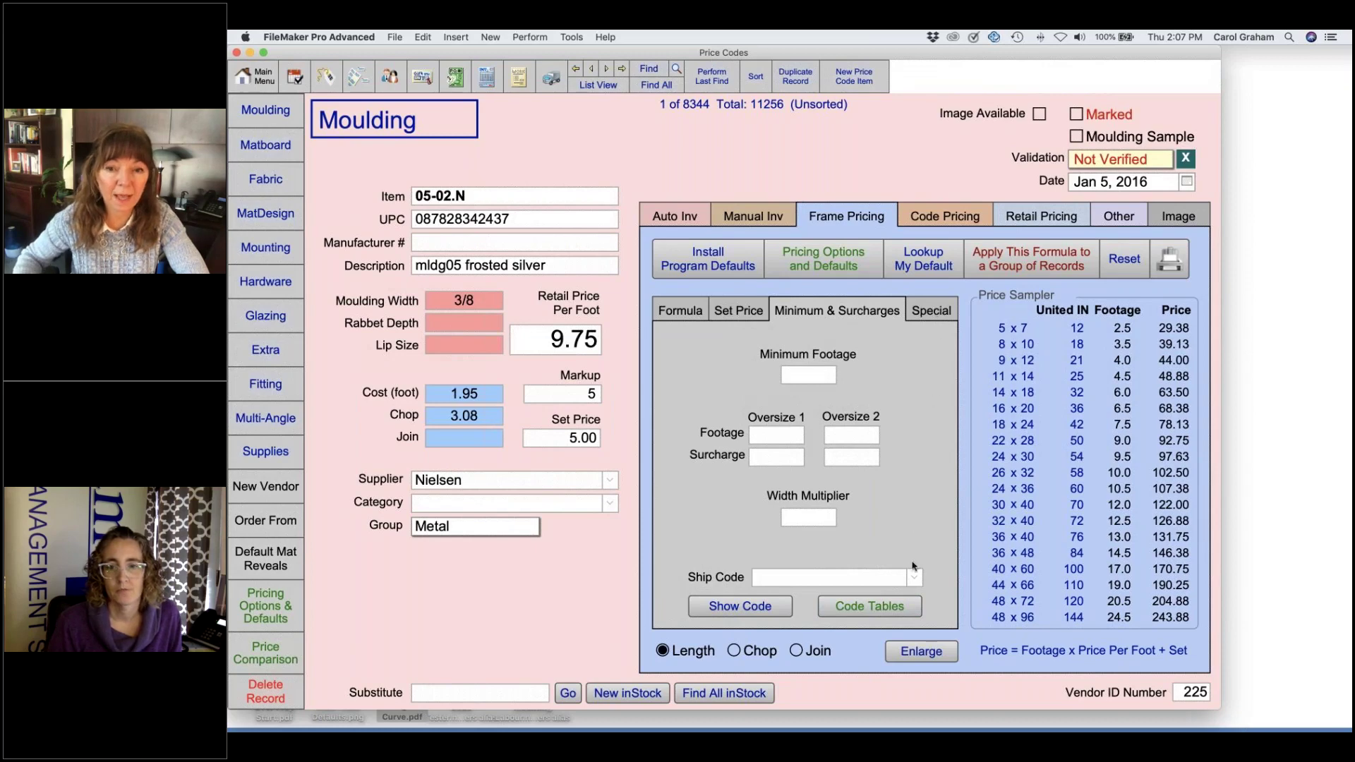
Step: From the moulding's surcharge settings, open the code tables and generate a new table from FrameReady Default Sizes with United IN set to 1
{"action": "left_click", "coordinate": [880, 608]}
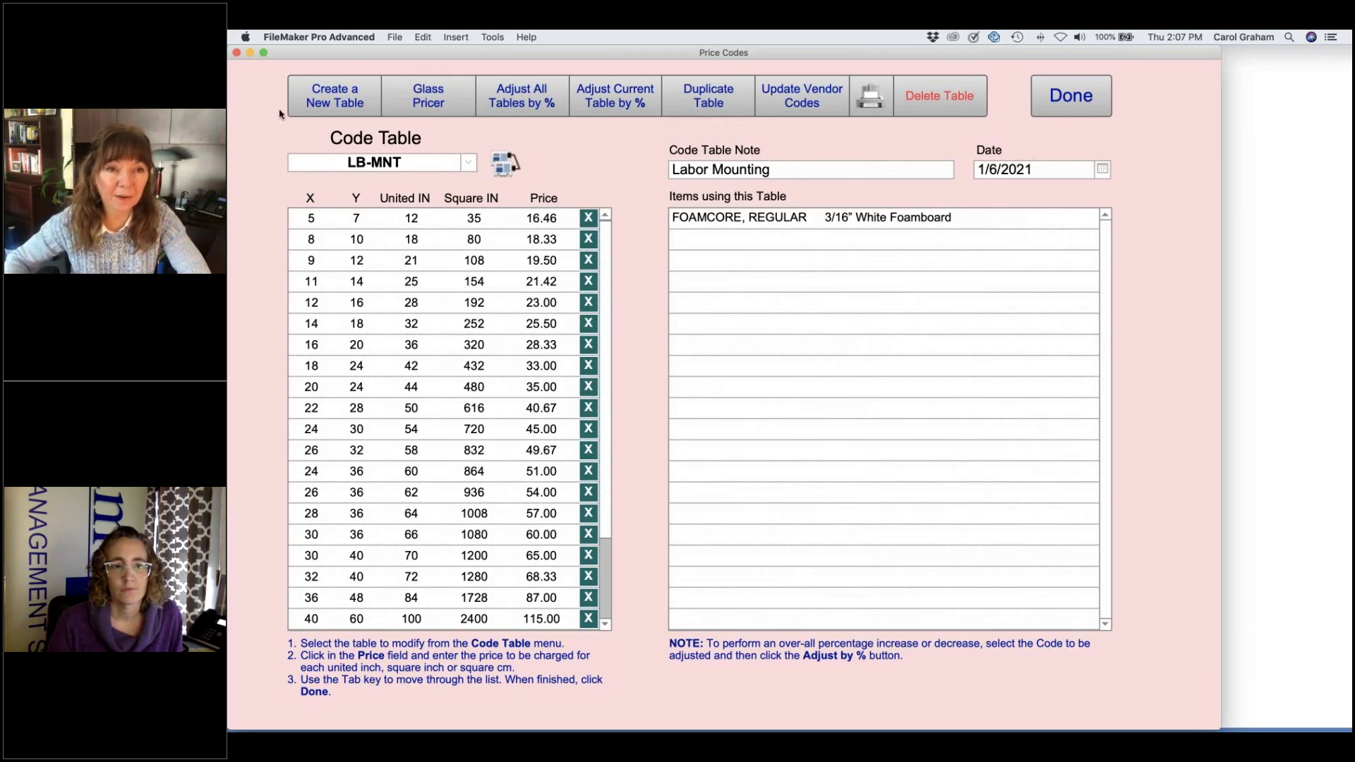
{"action": "left_click", "coordinate": [338, 99]}
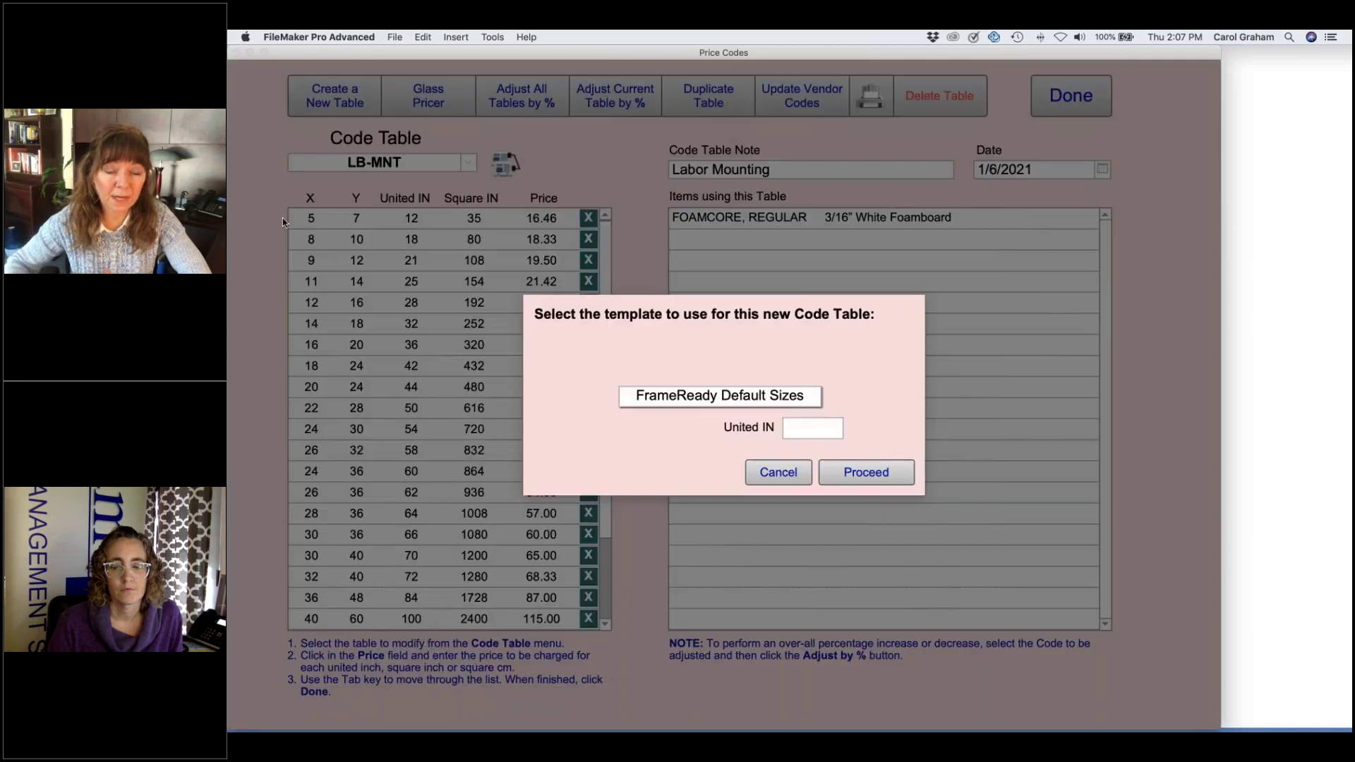
{"action": "left_click", "coordinate": [786, 398]}
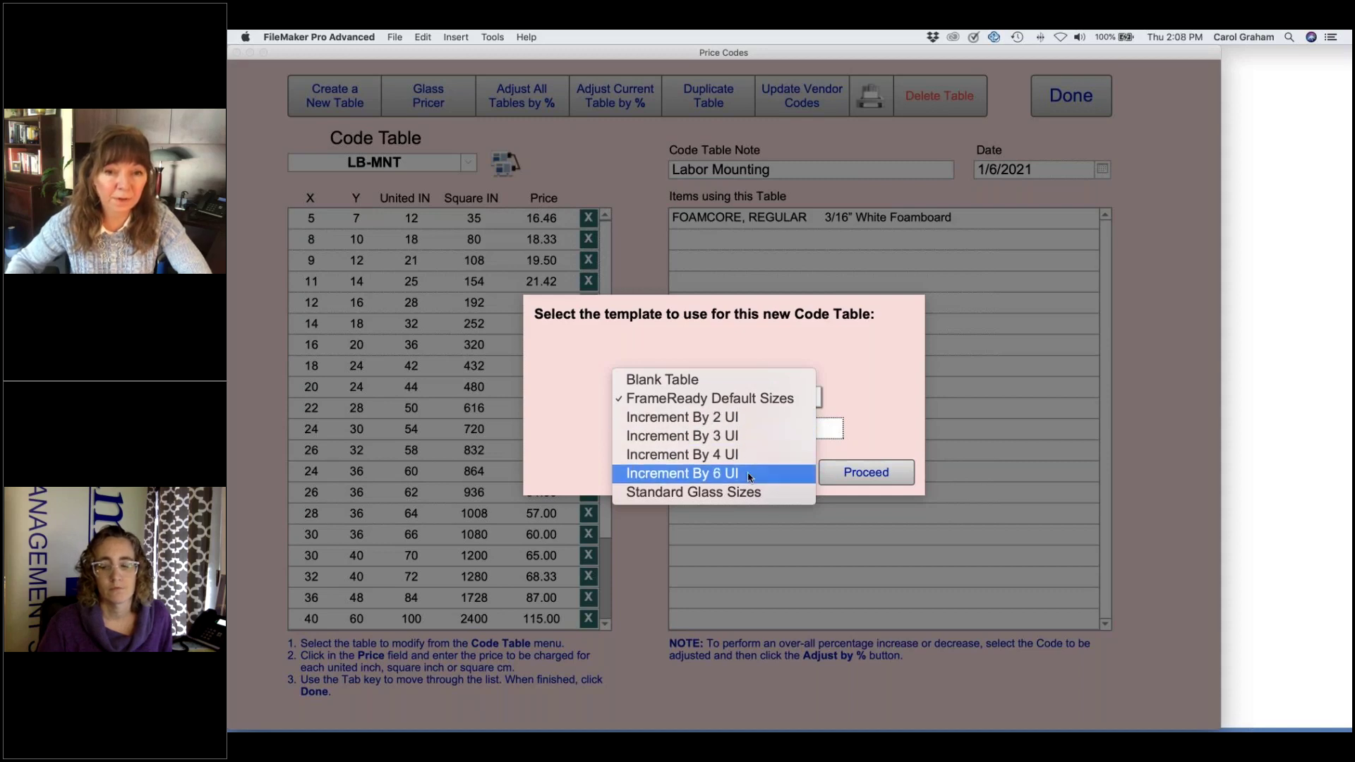
{"action": "left_click", "coordinate": [757, 400]}
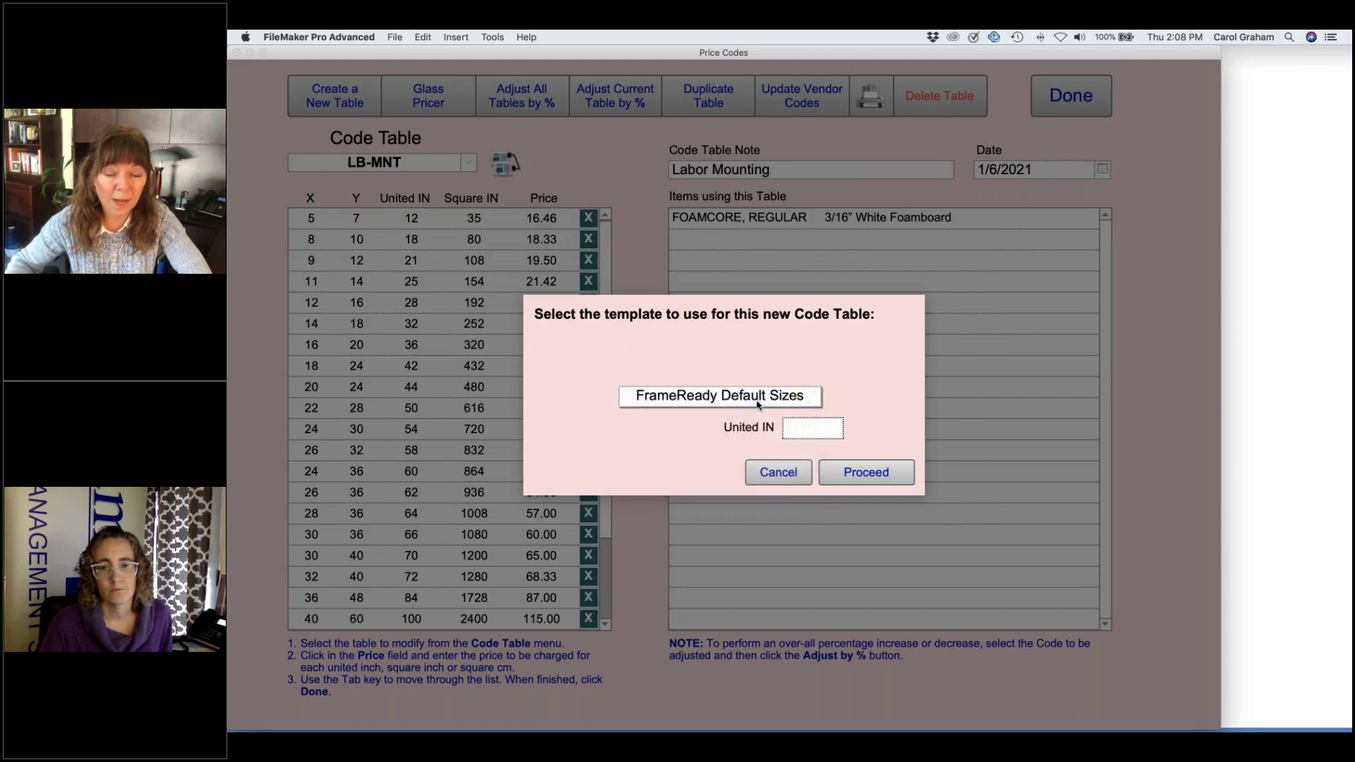
{"action": "left_click", "coordinate": [822, 431]}
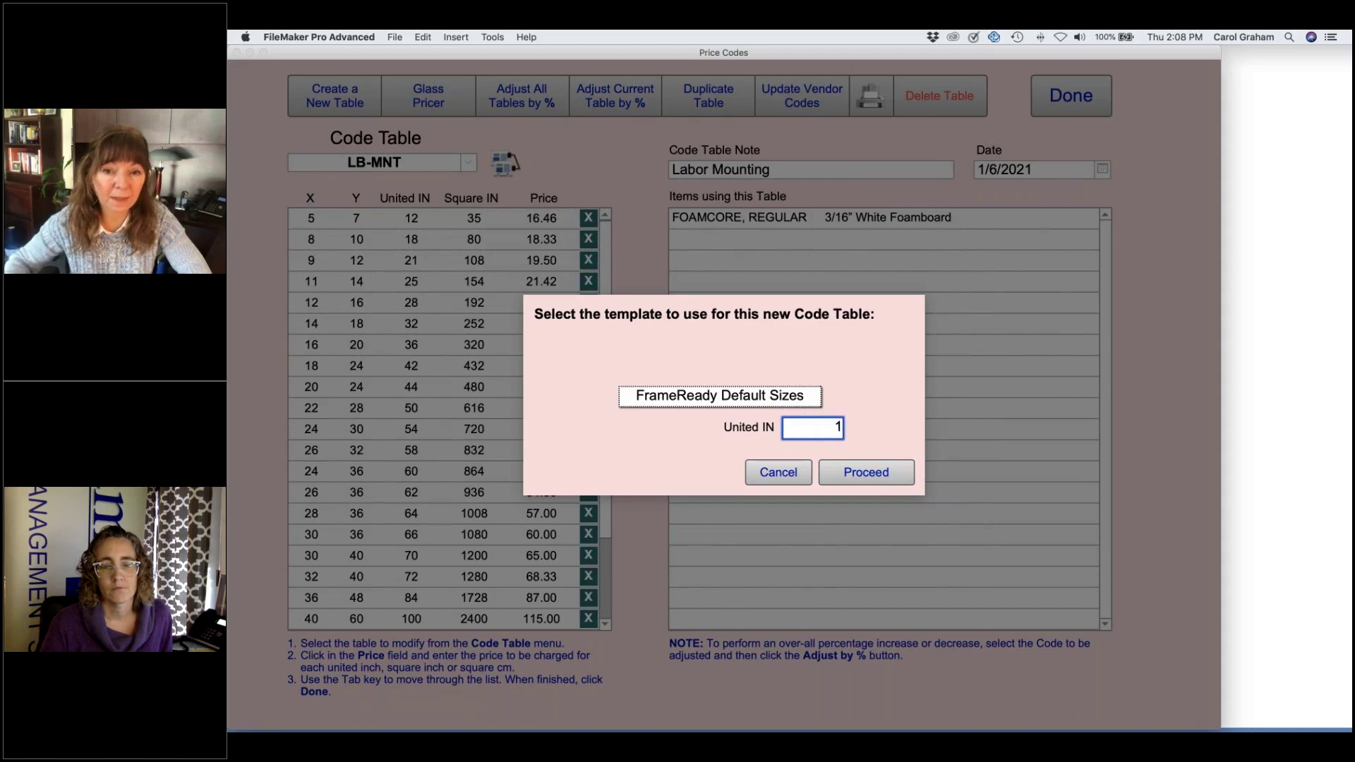
{"action": "type", "text": "1"}
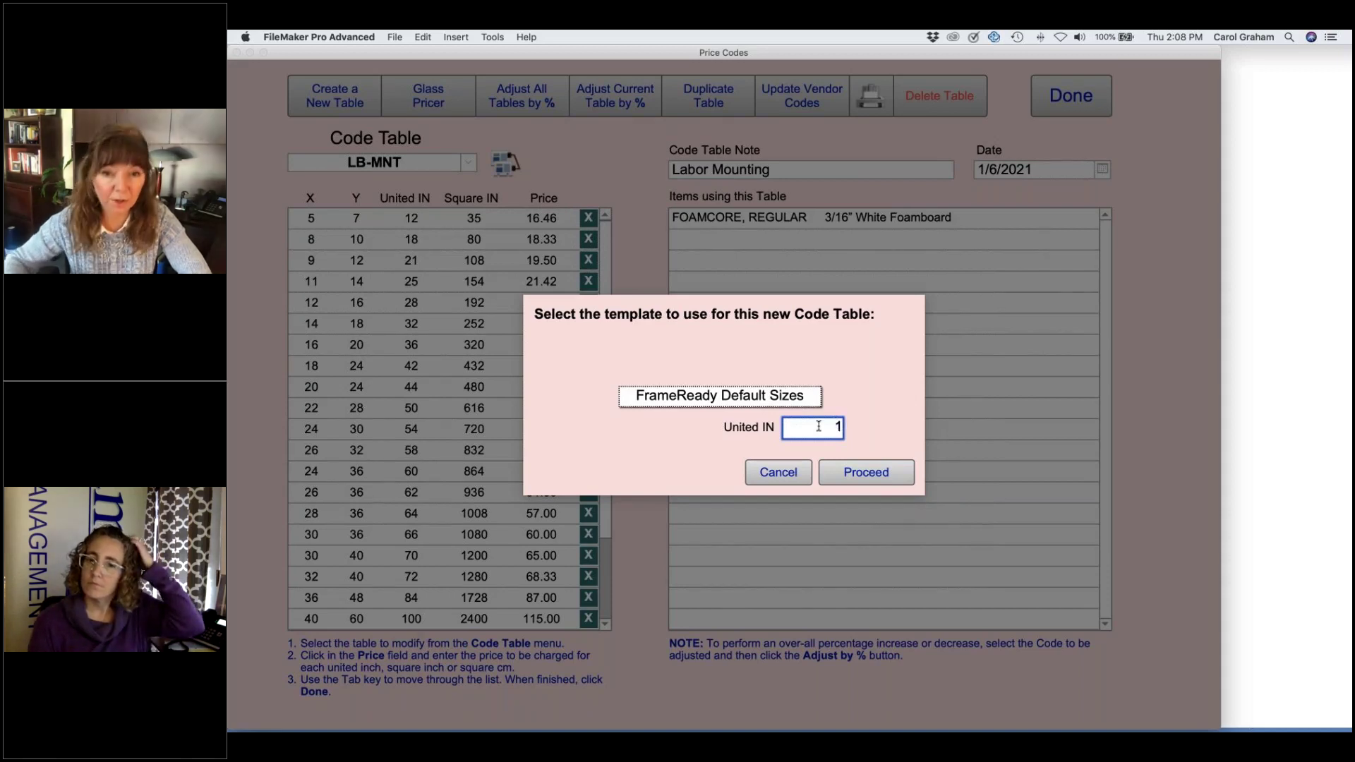
{"action": "left_click", "coordinate": [889, 429]}
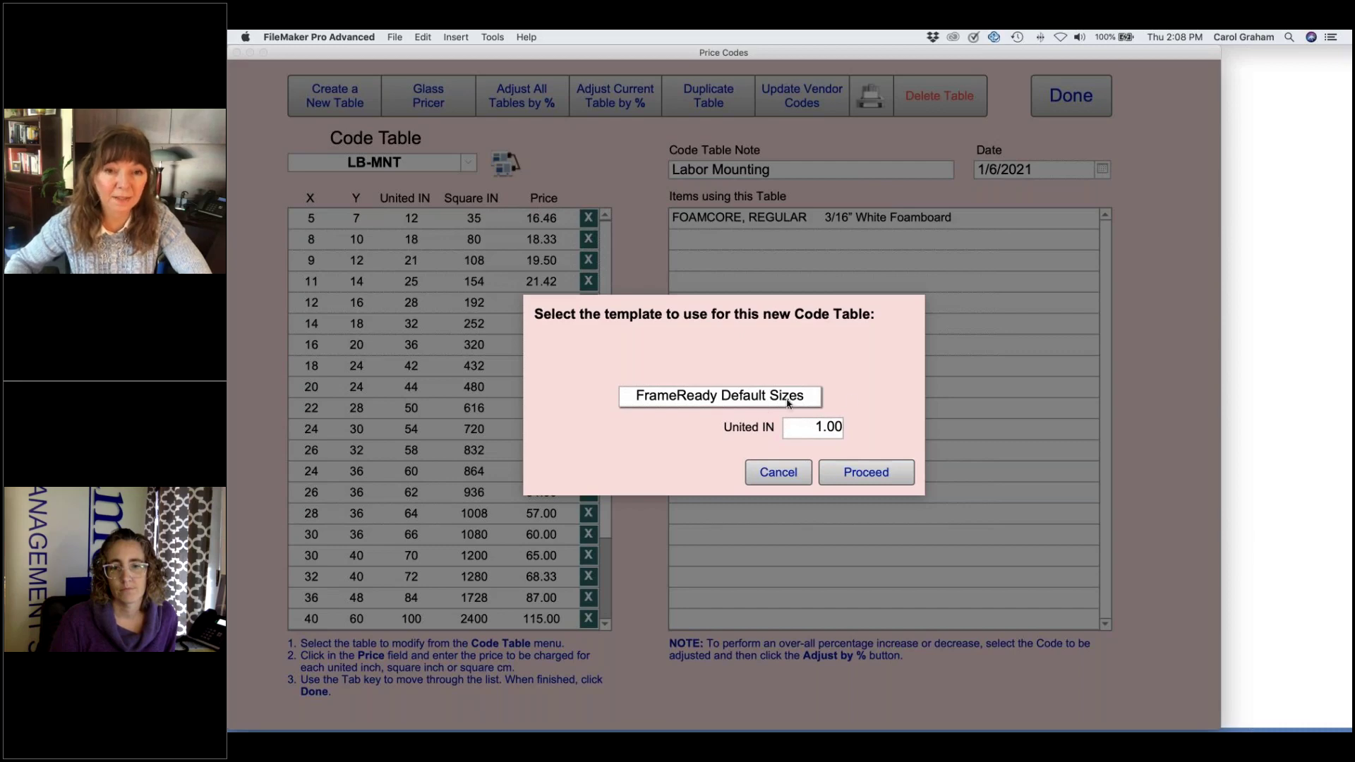
{"action": "left_click", "coordinate": [871, 472]}
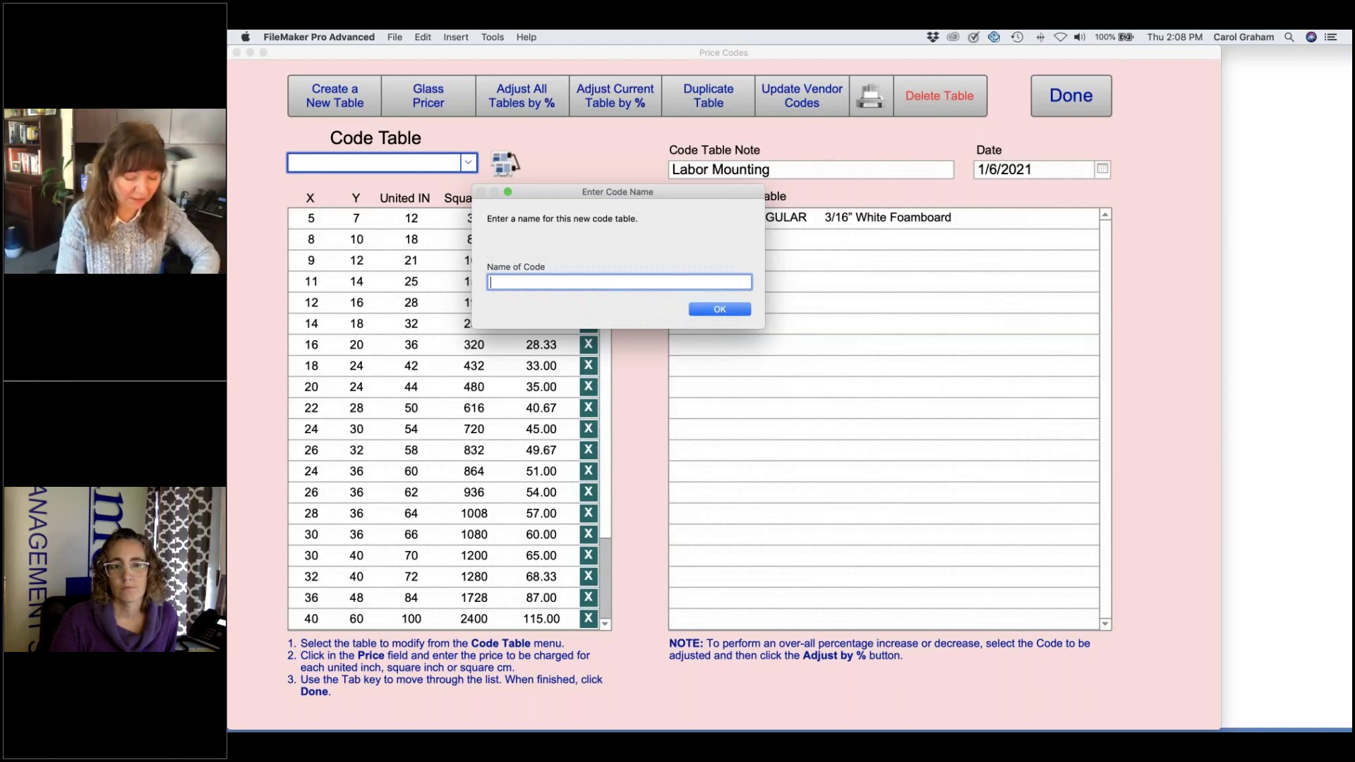
Step: Name the new code table AA01 and confirm its creation
{"action": "type", "text": "AA0"}
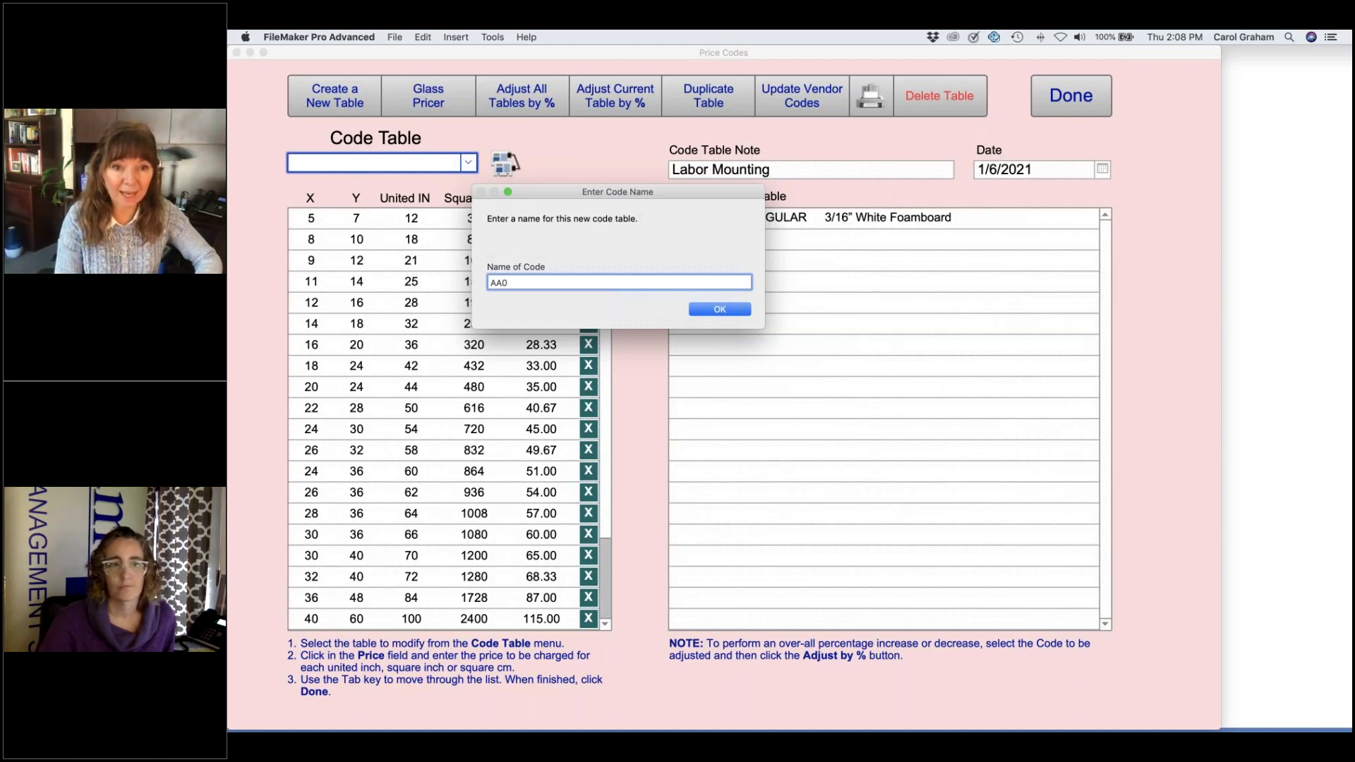
{"action": "type", "text": "1"}
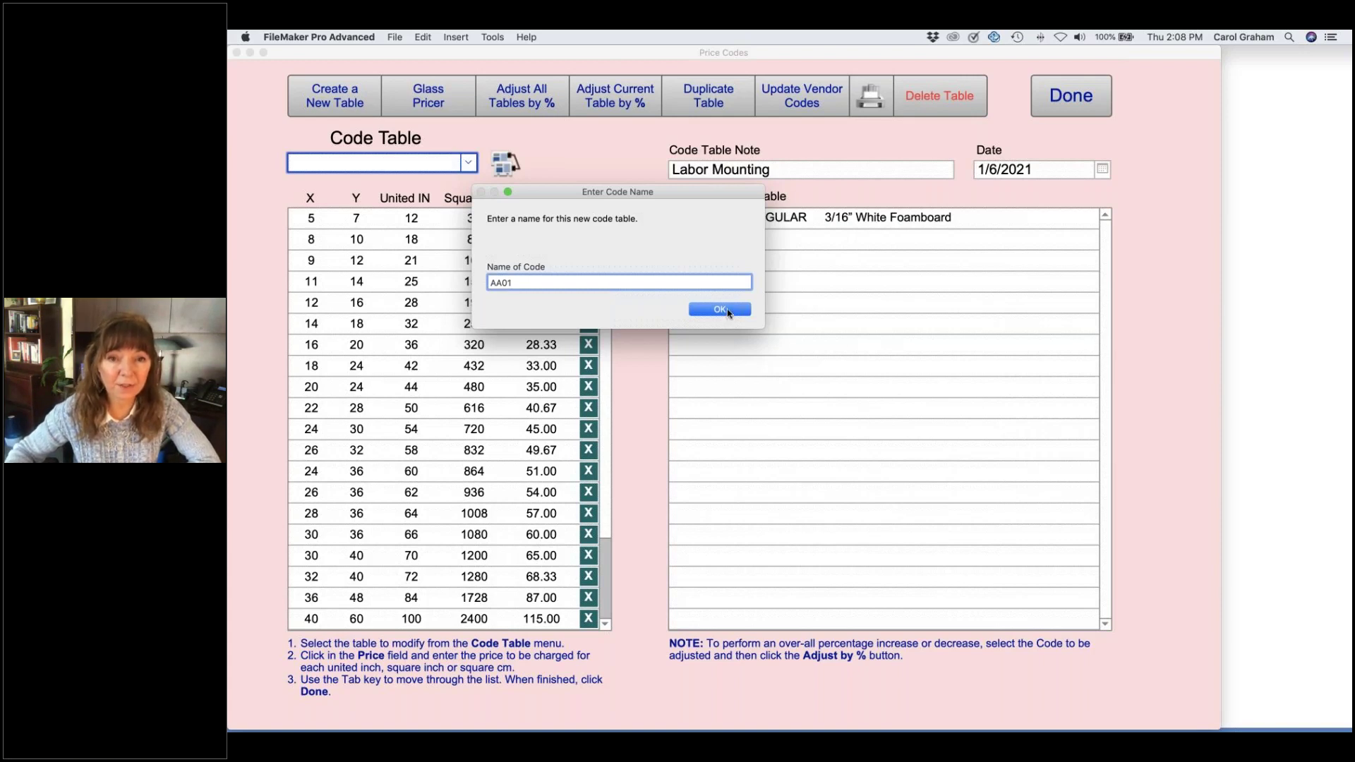
{"action": "key", "text": "Return"}
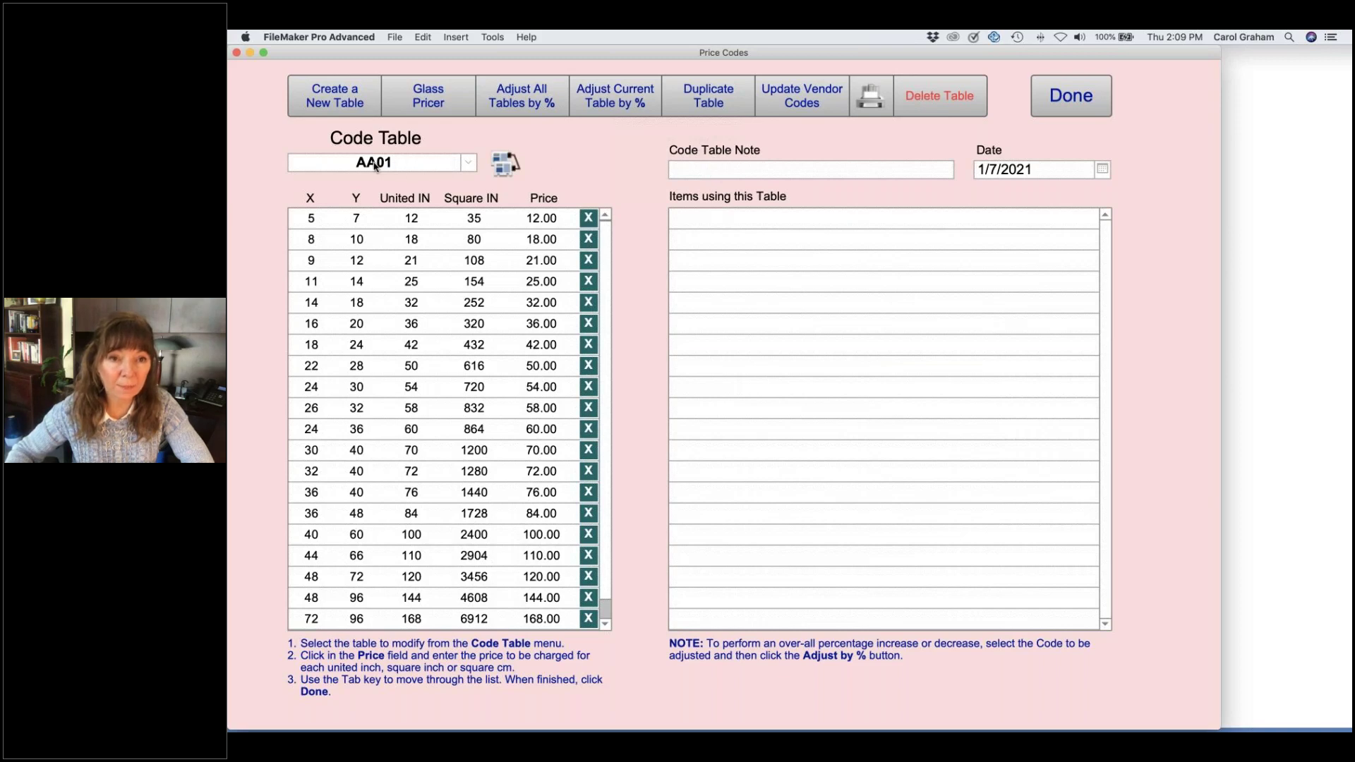
Step: Enter "1 per UI Mountboard" as the note for code table AA01 and keep its date as 1/7/2021
{"action": "left_click", "coordinate": [728, 170]}
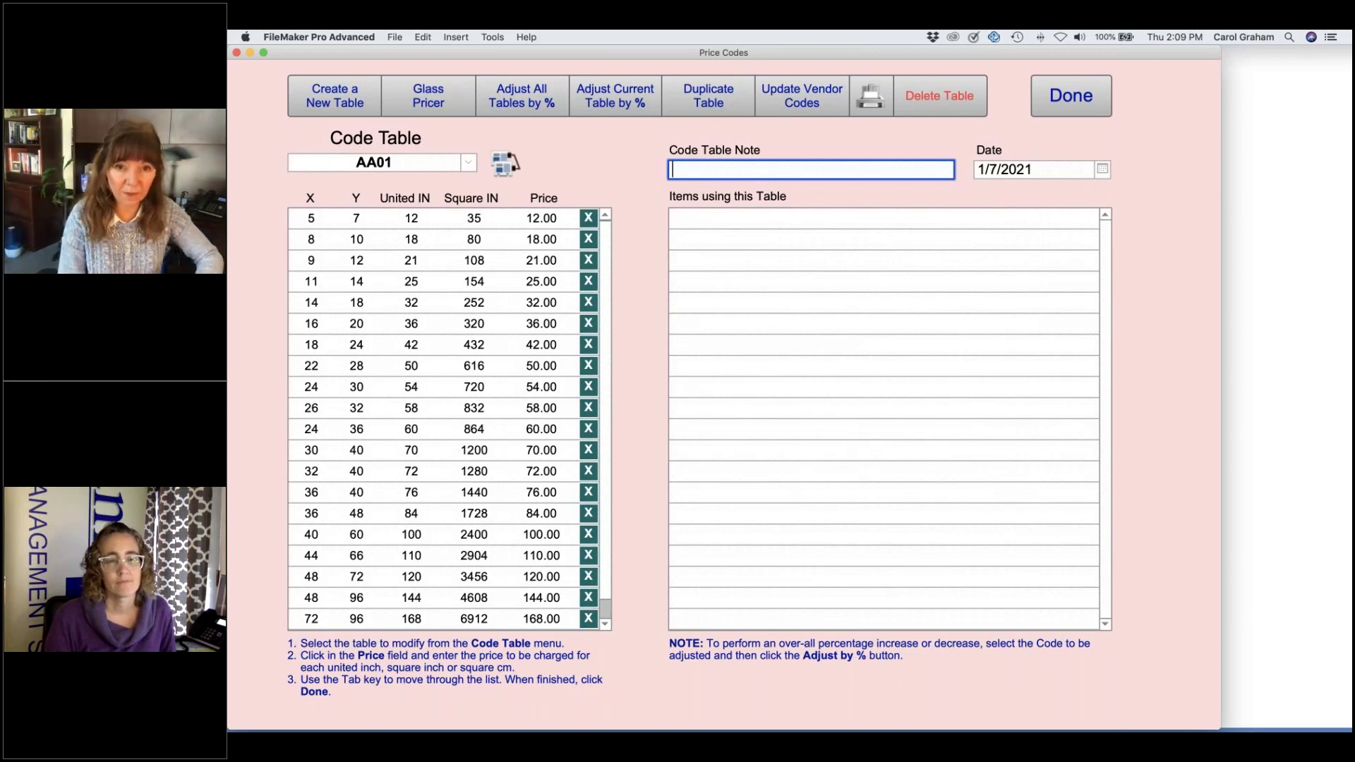
{"action": "type", "text": "1 per UI"}
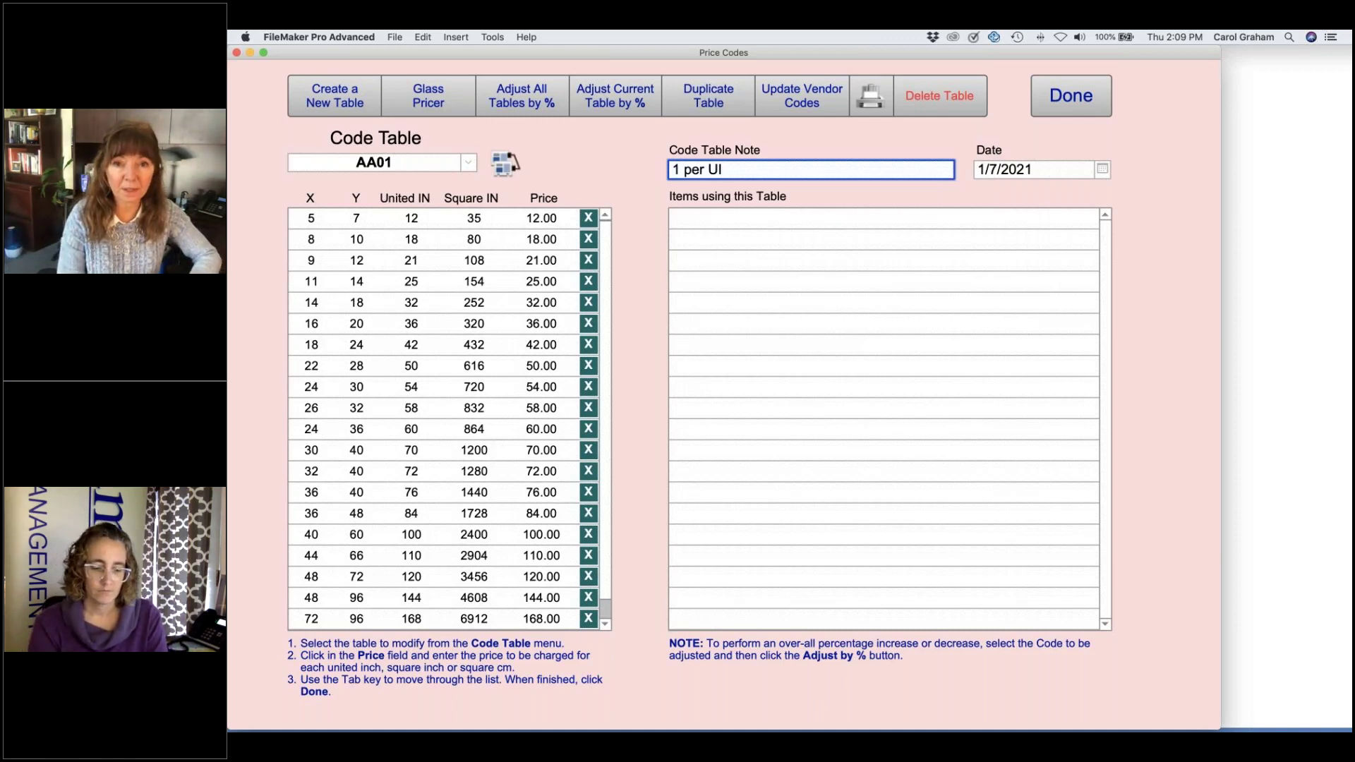
{"action": "type", "text": "Mount"}
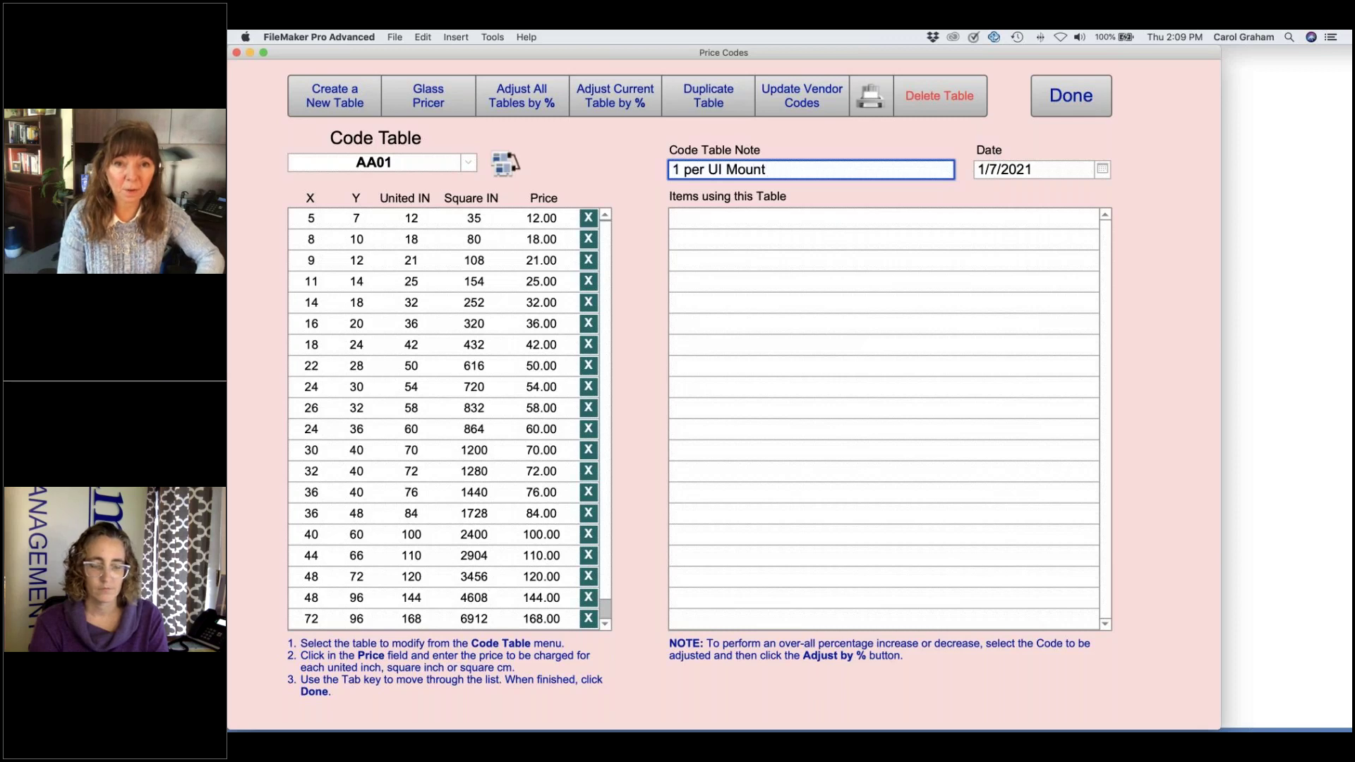
{"action": "type", "text": "board"}
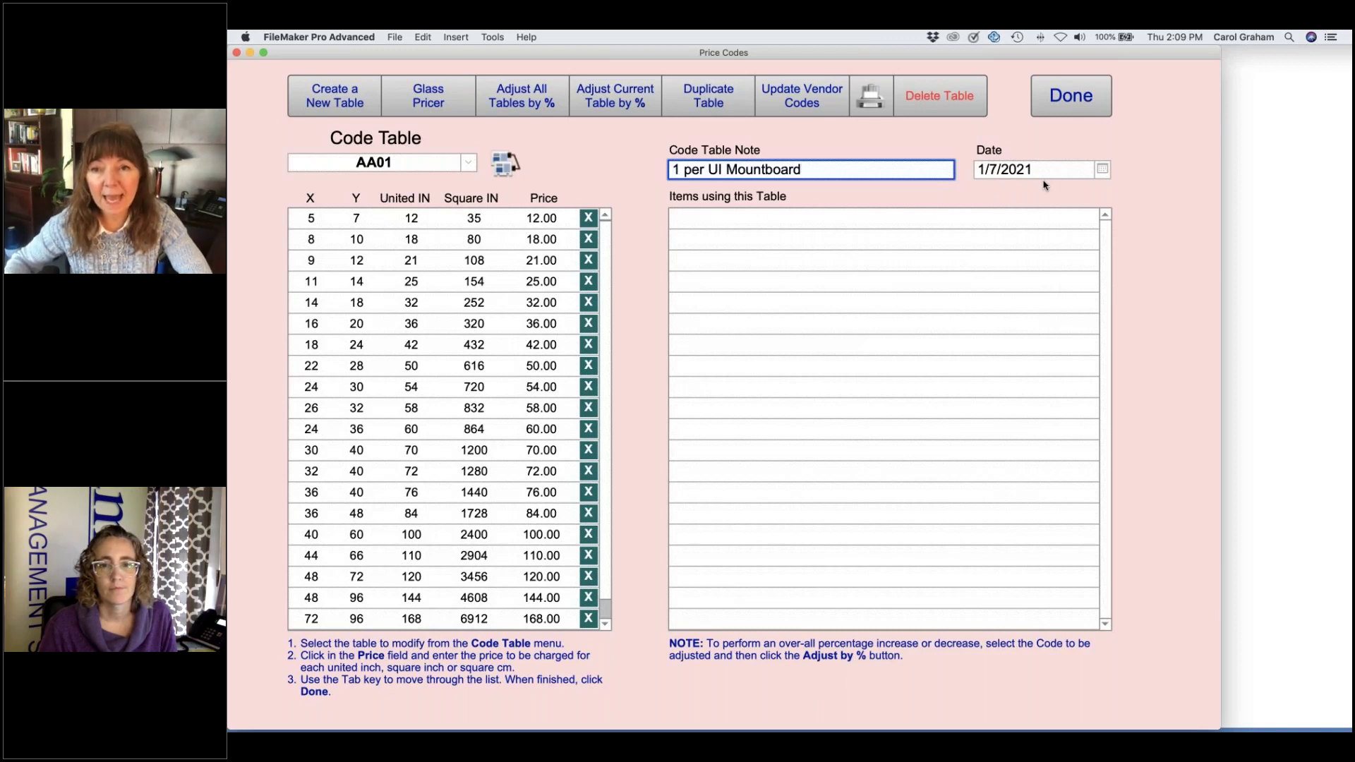
{"action": "key", "text": "Tab"}
{"action": "left_click", "coordinate": [1102, 170]}
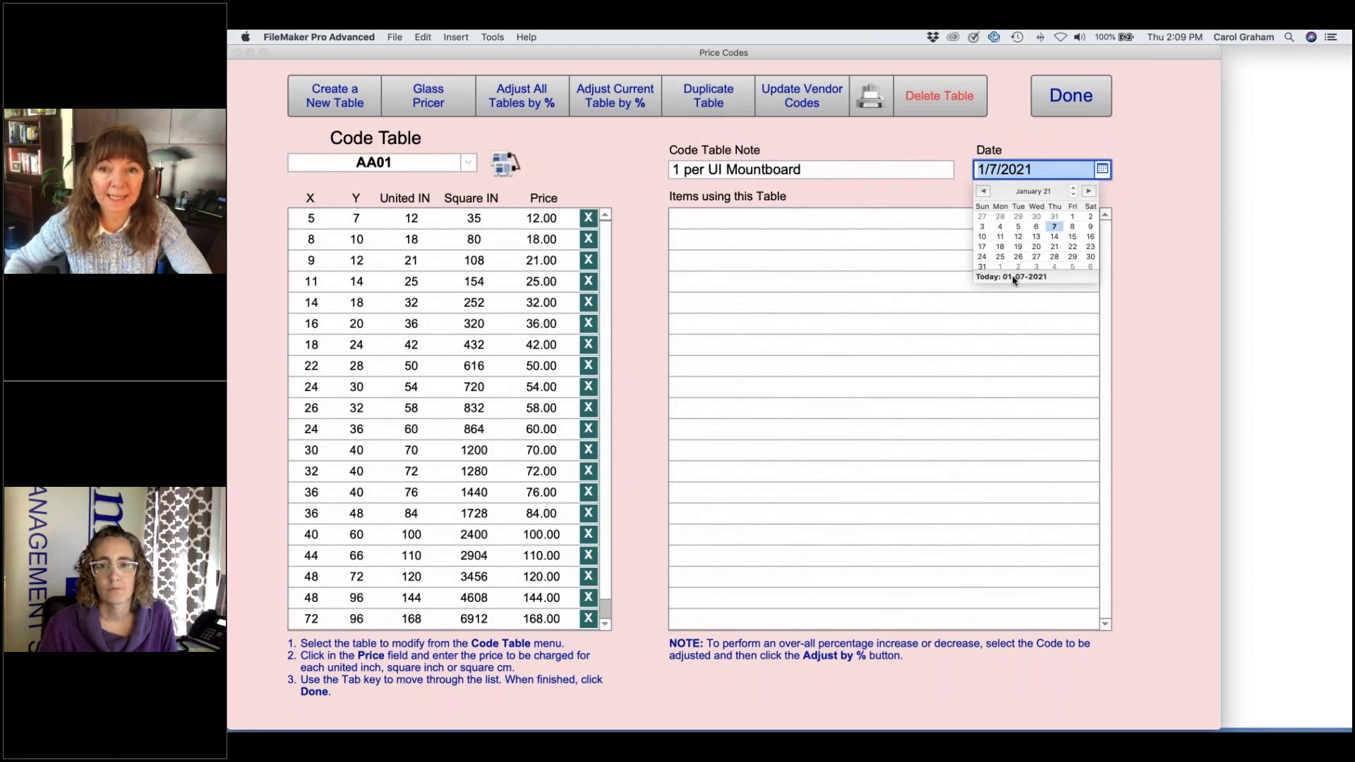
{"action": "key", "text": "Tab"}
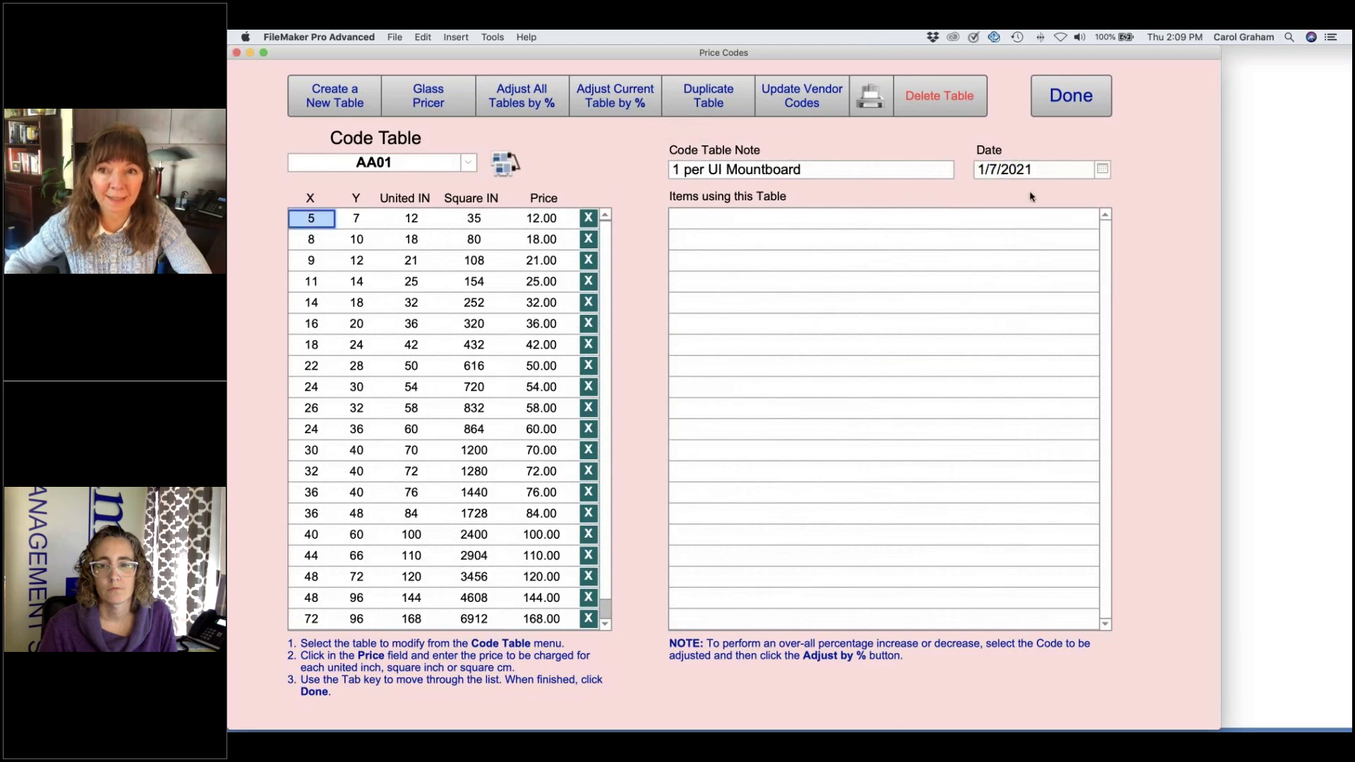
{"action": "left_click", "coordinate": [1029, 194]}
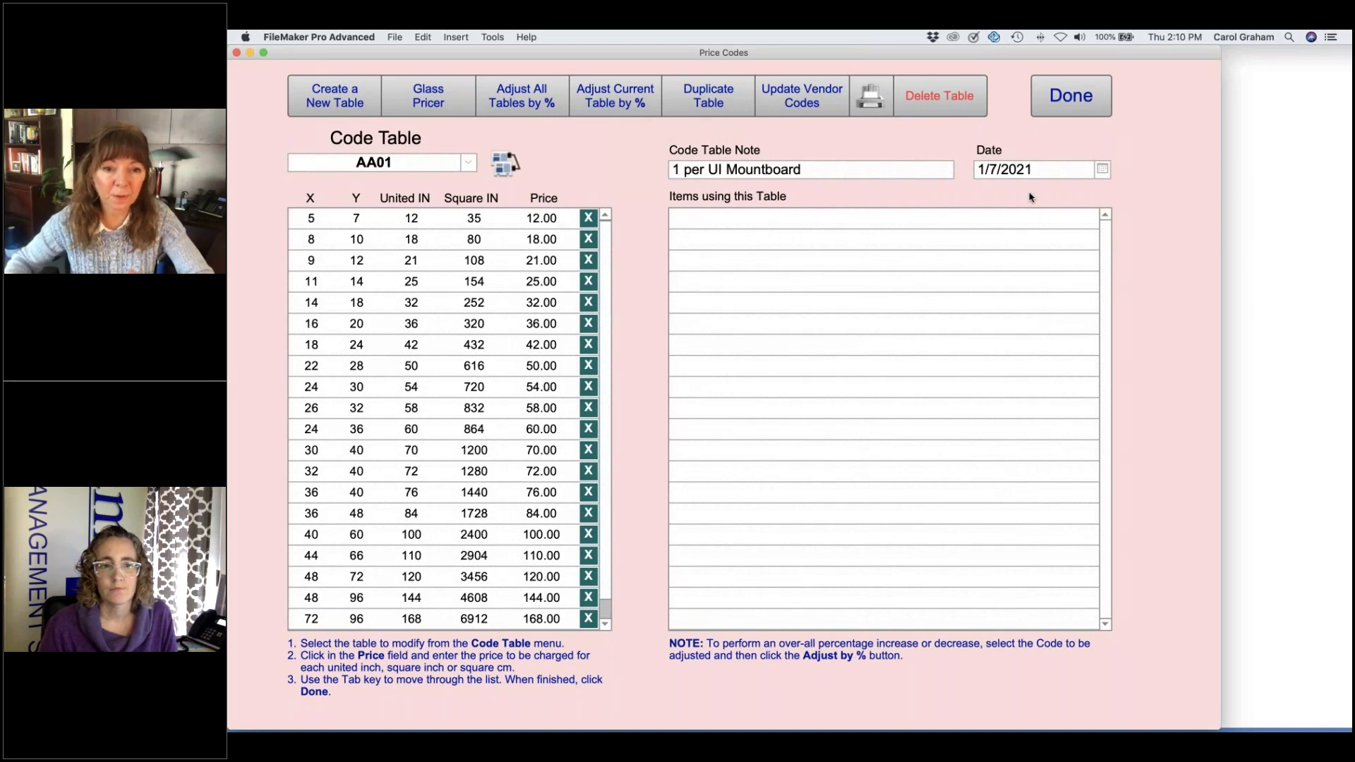
Step: Hide FileMaker Pro, review the default size lists in Code Table Defaults.png from the desktop, and close the image
{"action": "mouse_move", "coordinate": [307, 717]}
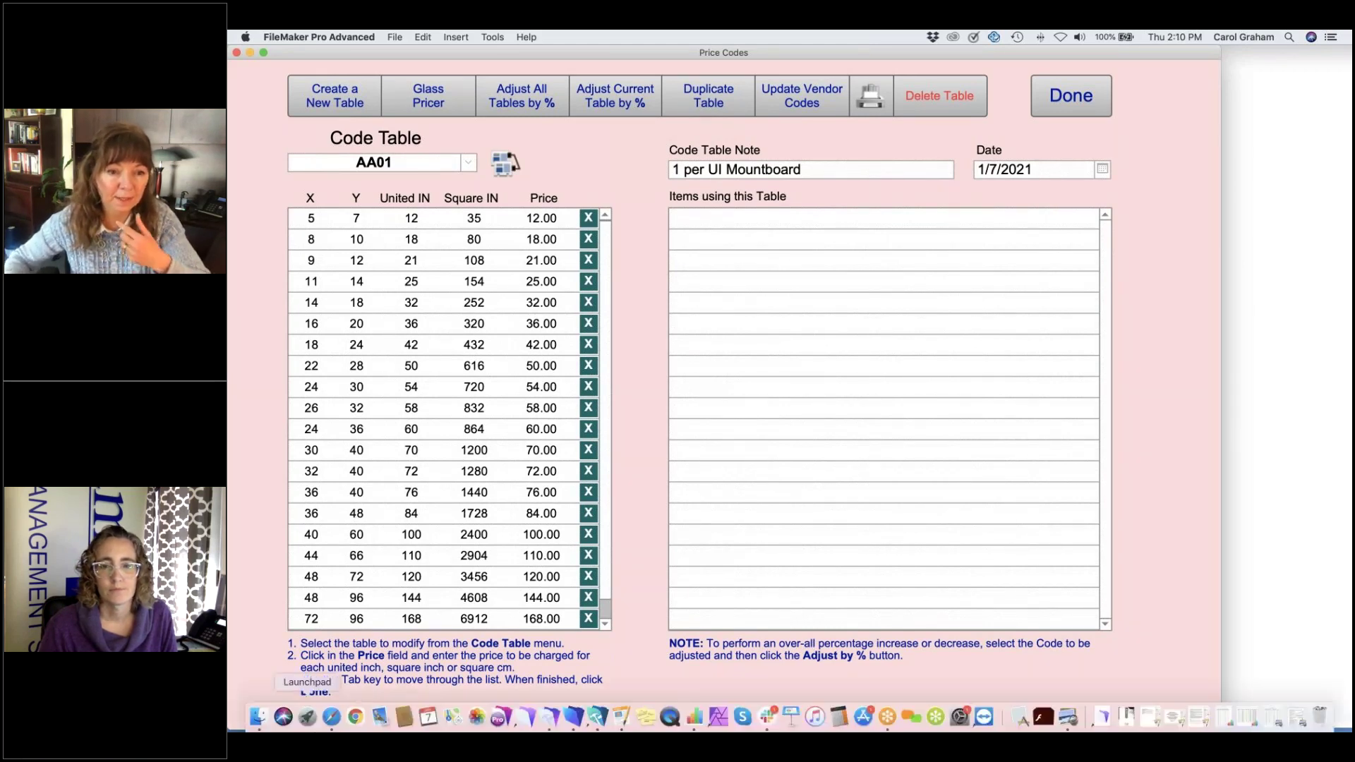
{"action": "left_click", "coordinate": [307, 38]}
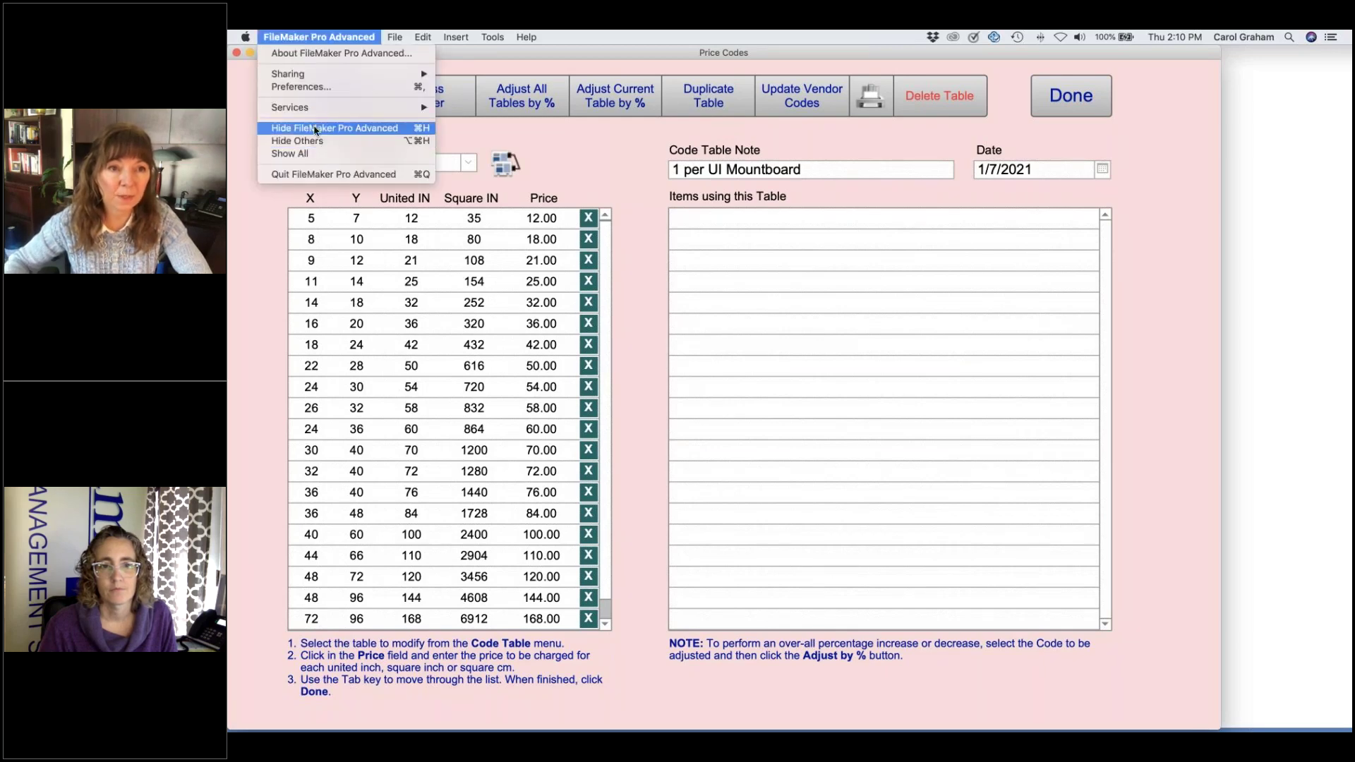
{"action": "left_click", "coordinate": [316, 129]}
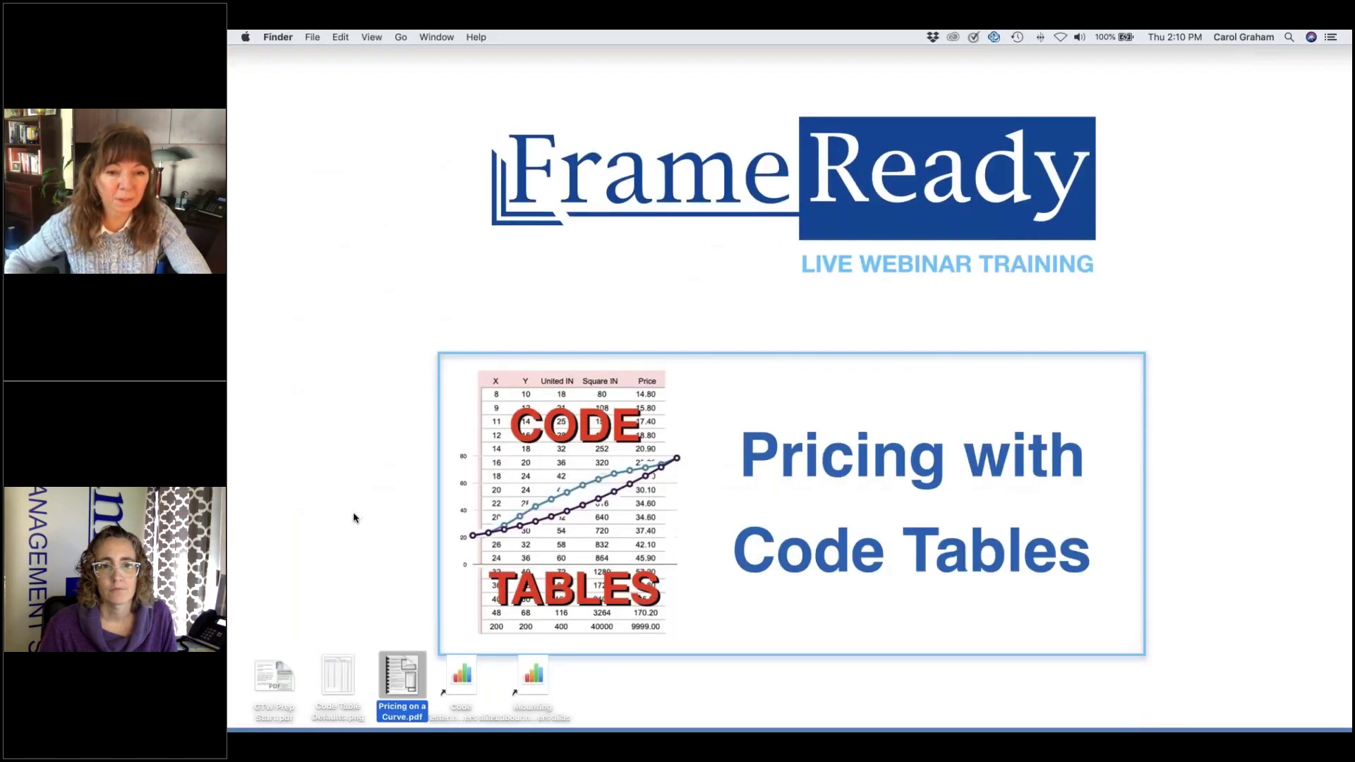
{"action": "double_click", "coordinate": [339, 674]}
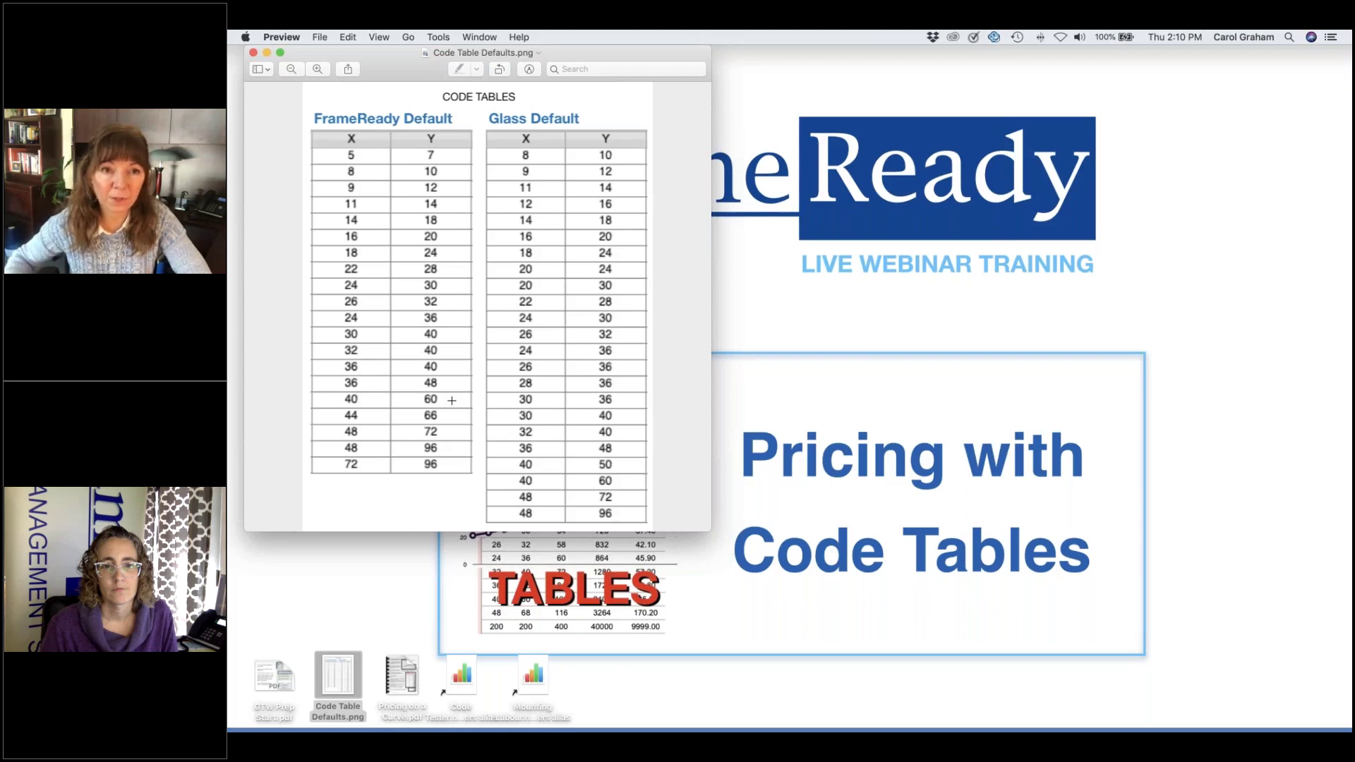
{"action": "left_click", "coordinate": [254, 54]}
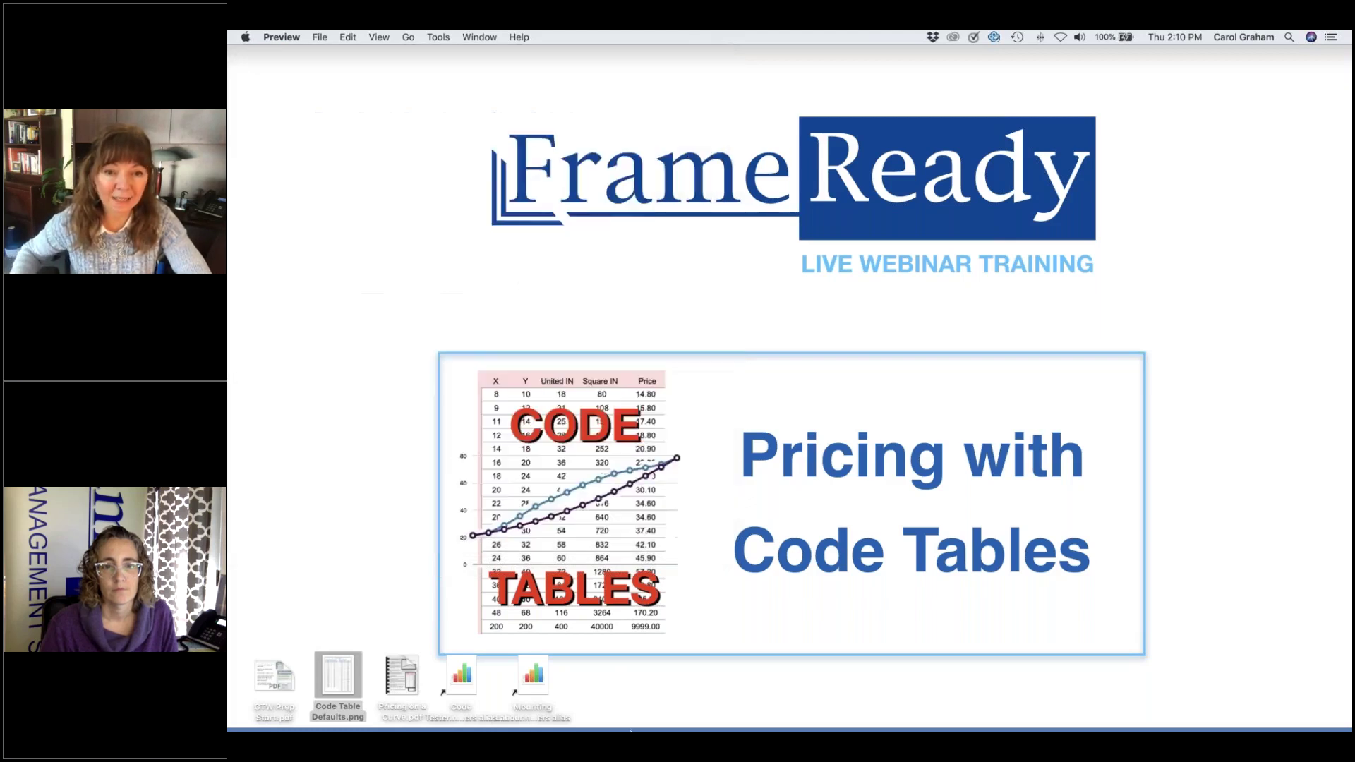
{"action": "mouse_move", "coordinate": [676, 725]}
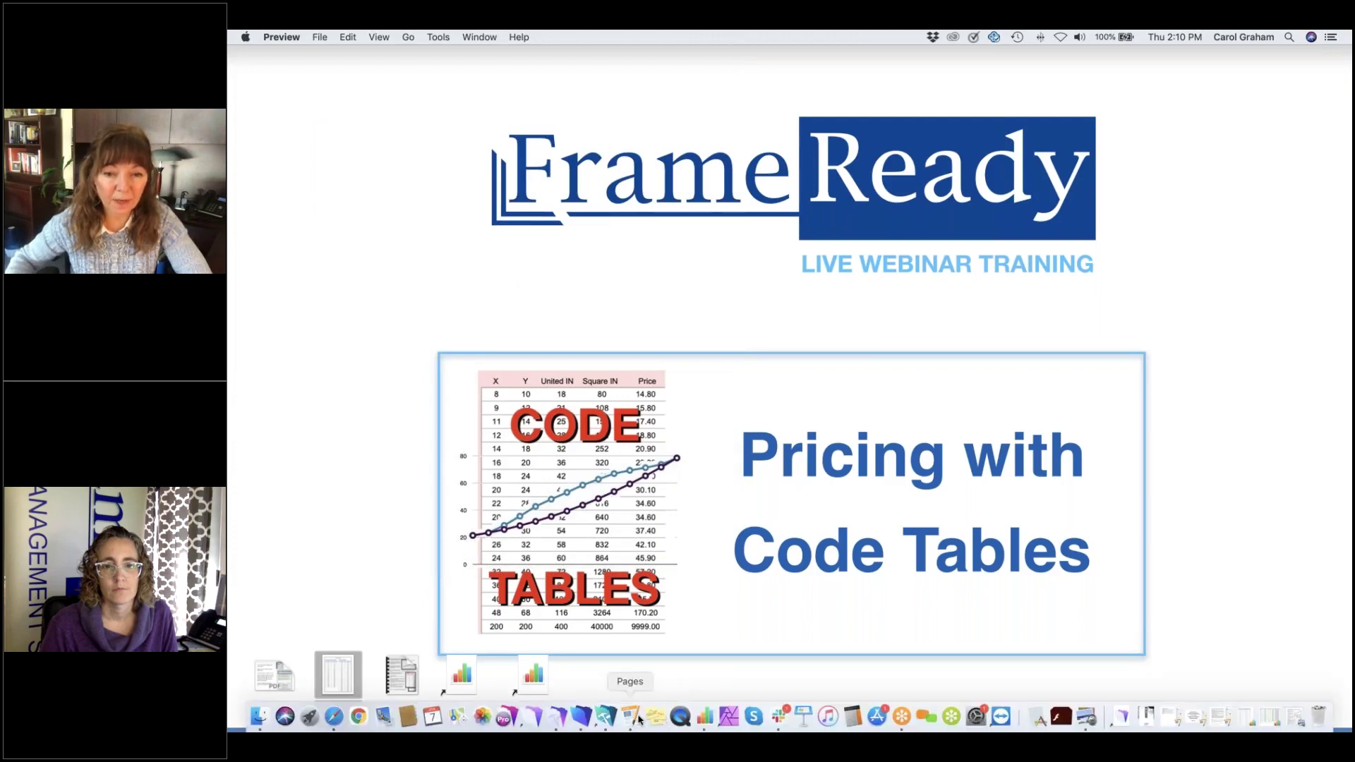
Step: Switch back to FileMaker Pro, add a 72 x 102 size priced at 200 to code table AA01, and delete that row
{"action": "left_click", "coordinate": [605, 717]}
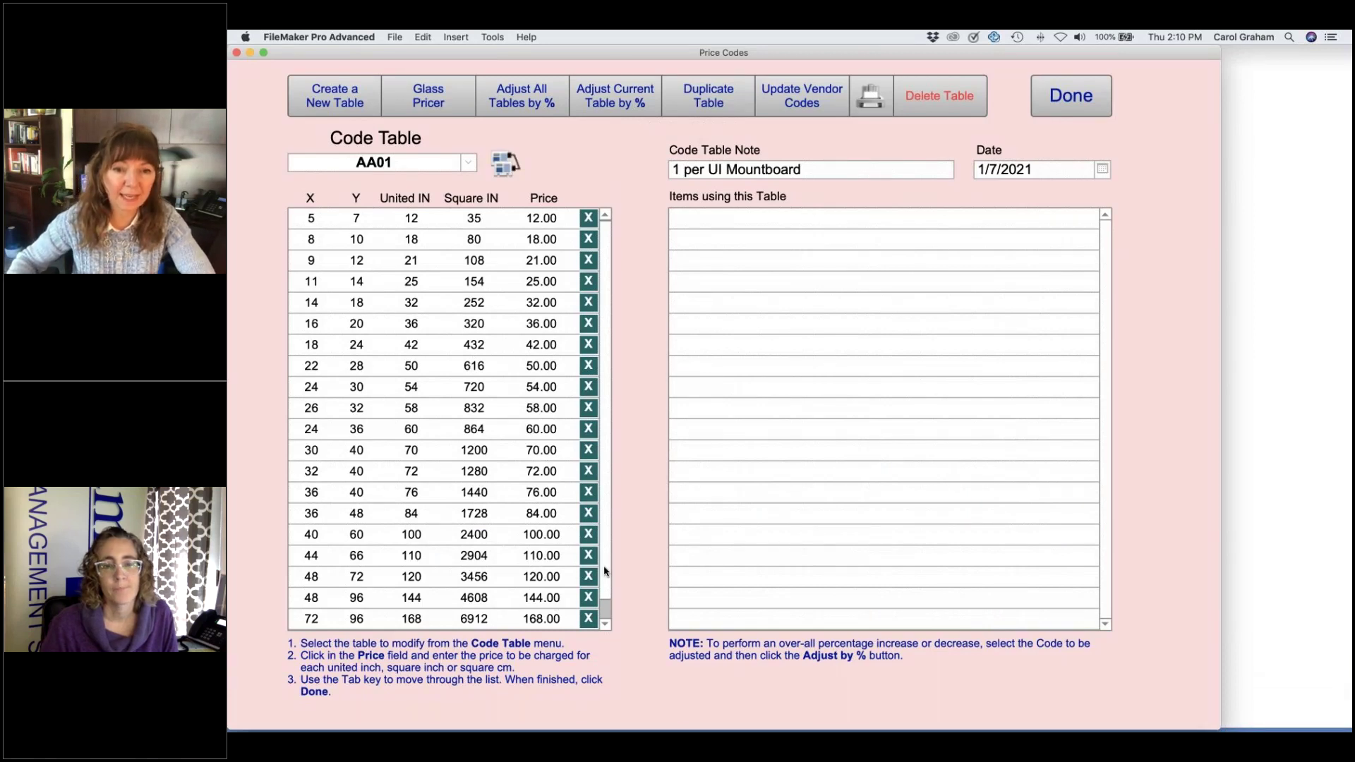
{"action": "left_click", "coordinate": [605, 625]}
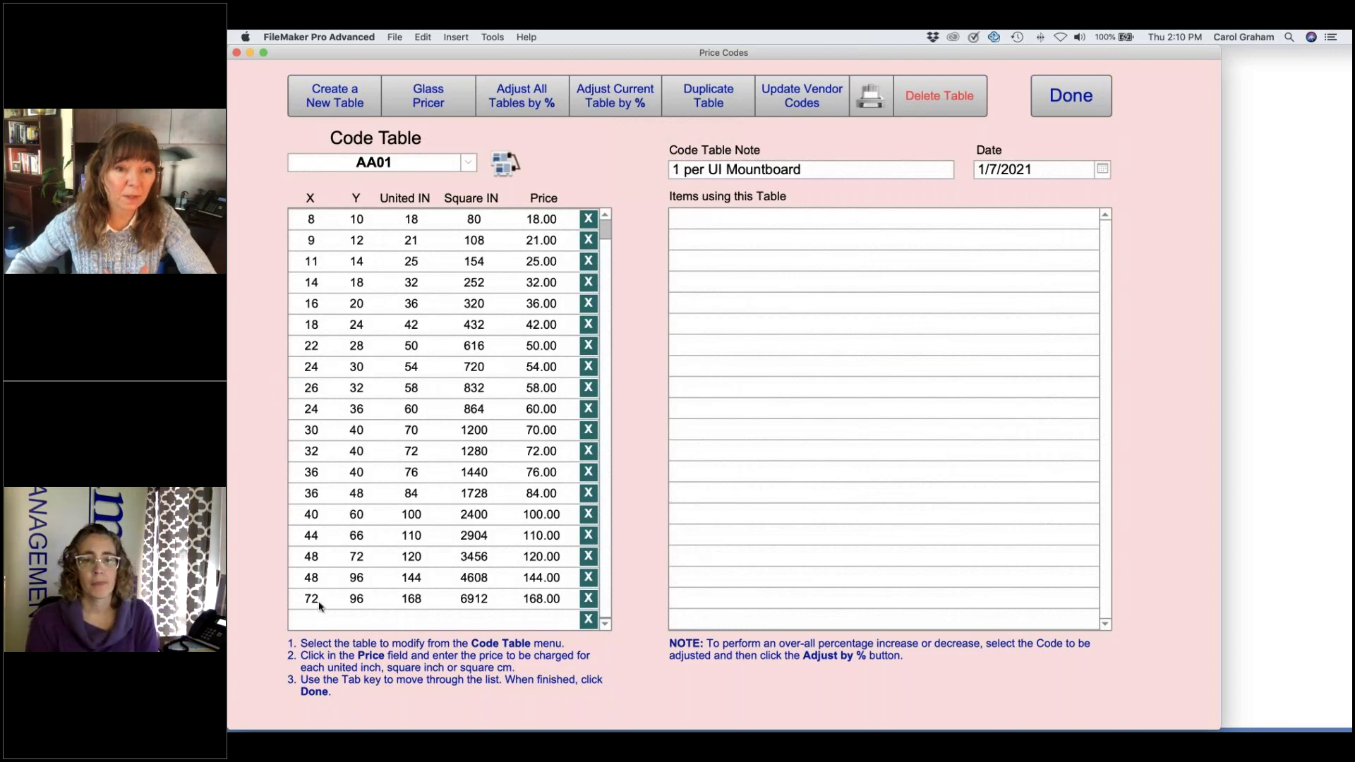
{"action": "left_click", "coordinate": [327, 620]}
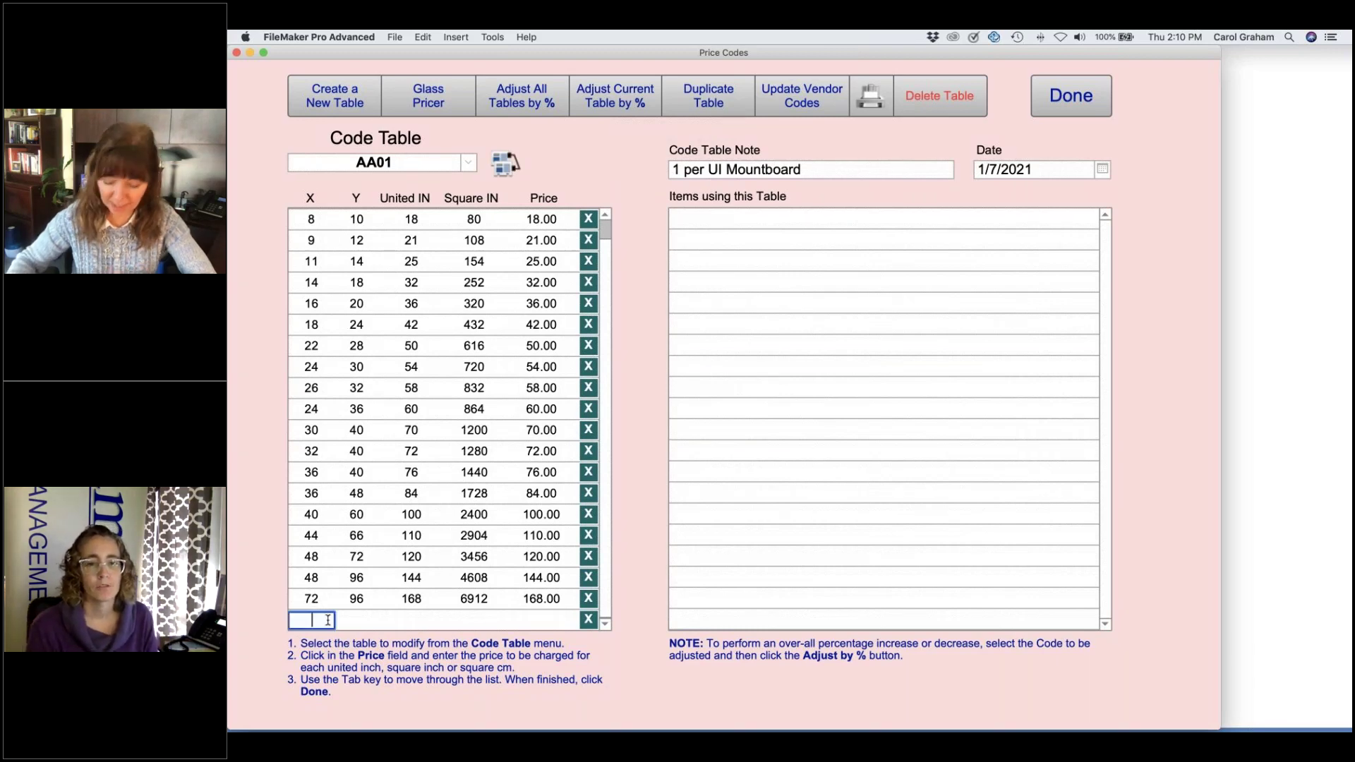
{"action": "type", "text": "72"}
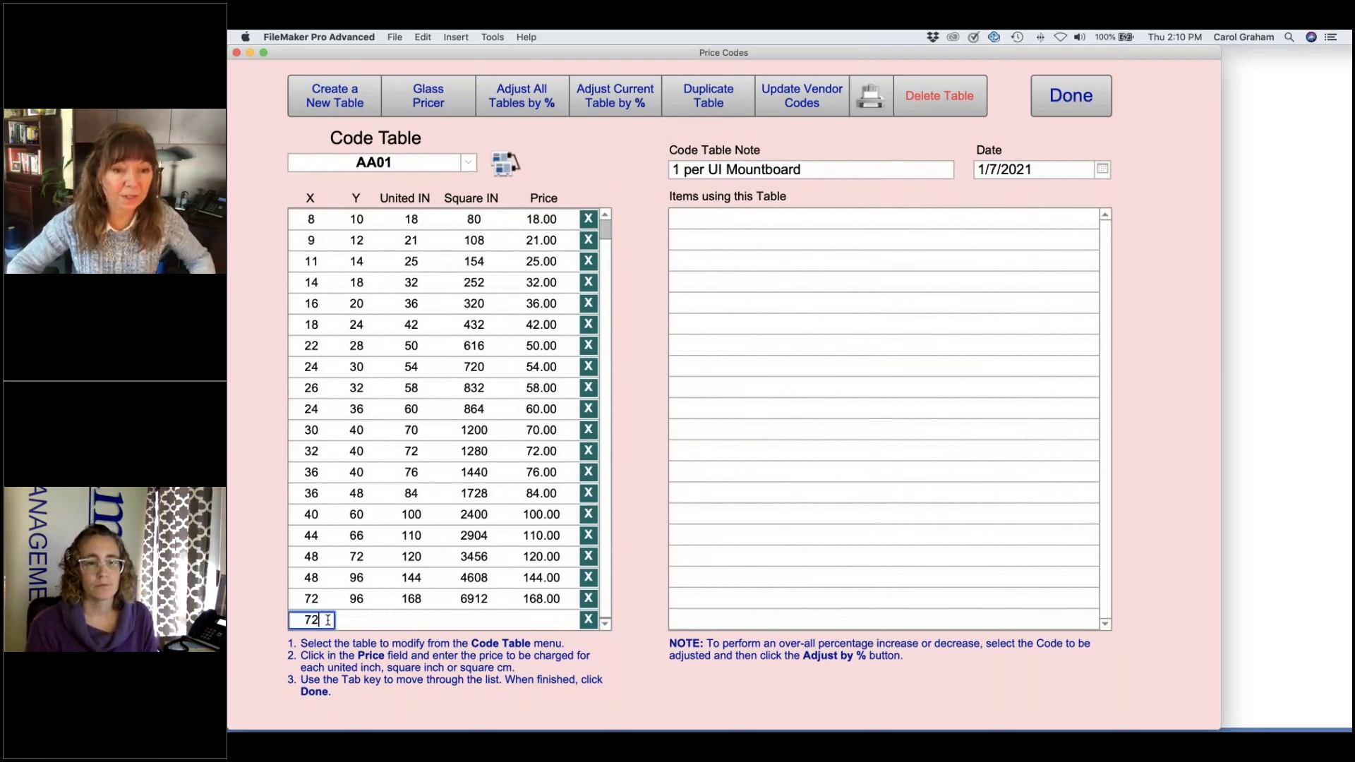
{"action": "key", "text": "Tab"}
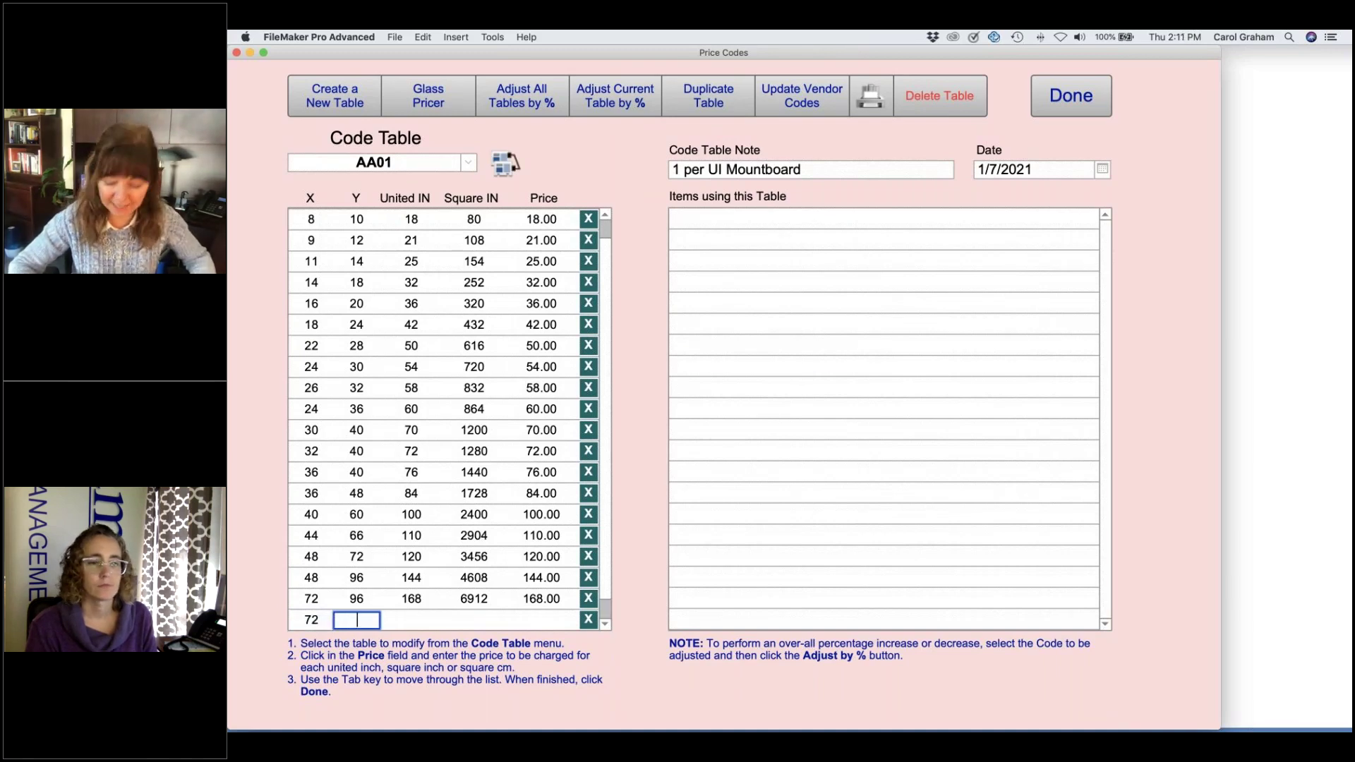
{"action": "type", "text": "102"}
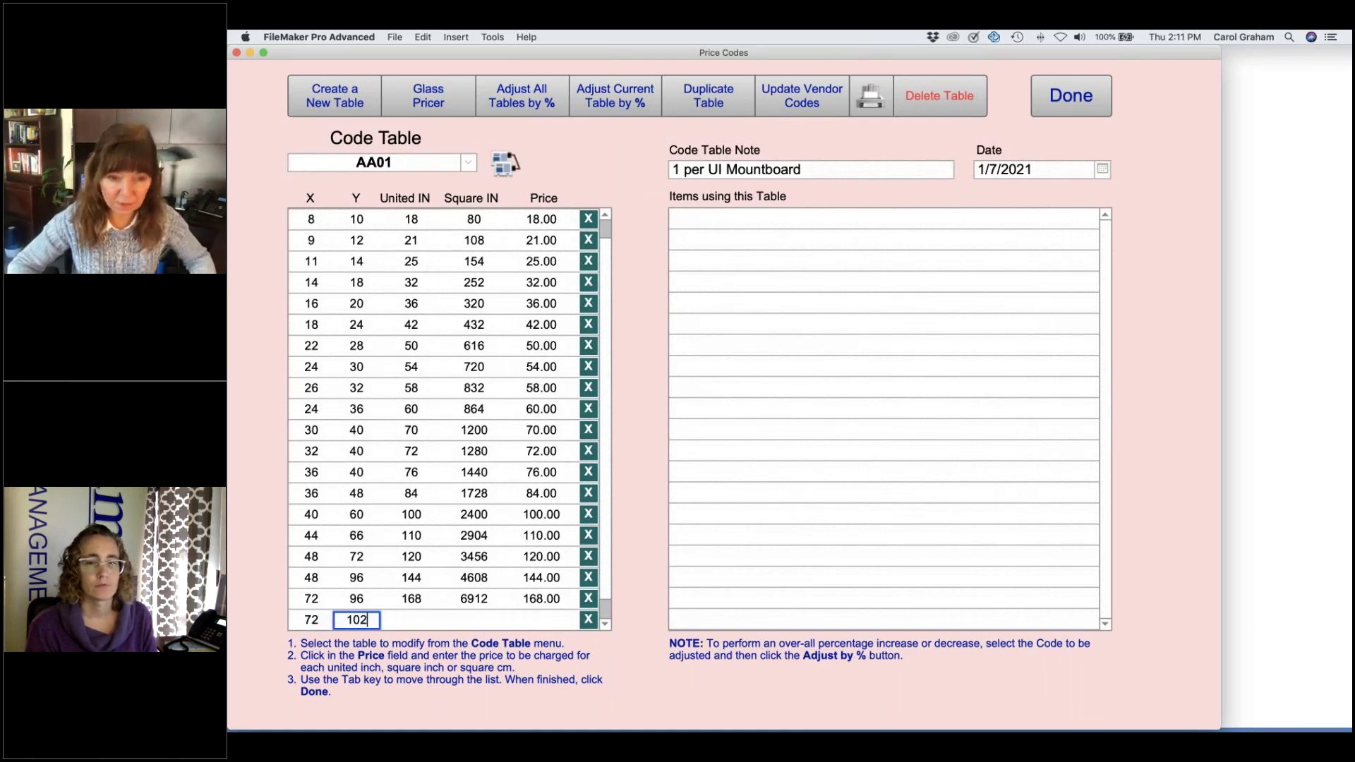
{"action": "key", "text": "Tab"}
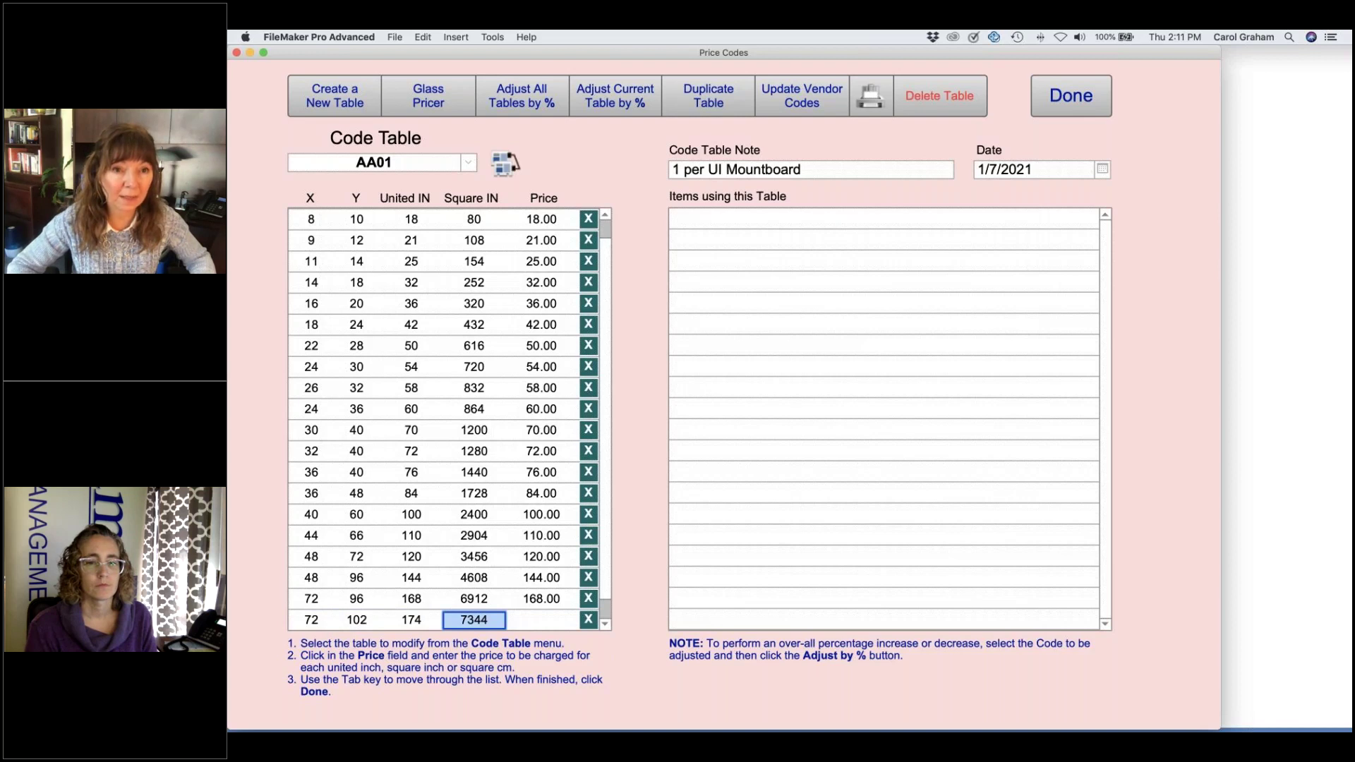
{"action": "key", "text": "Tab"}
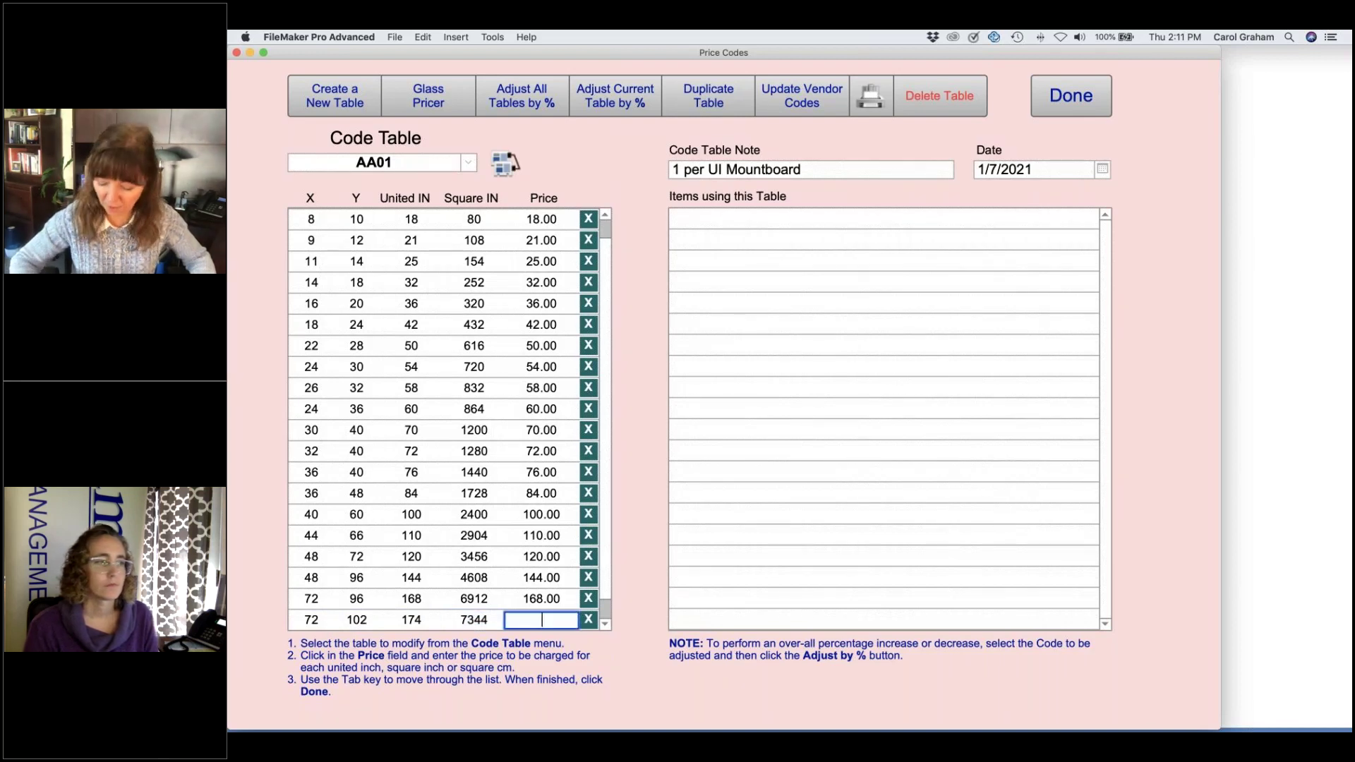
{"action": "type", "text": "200"}
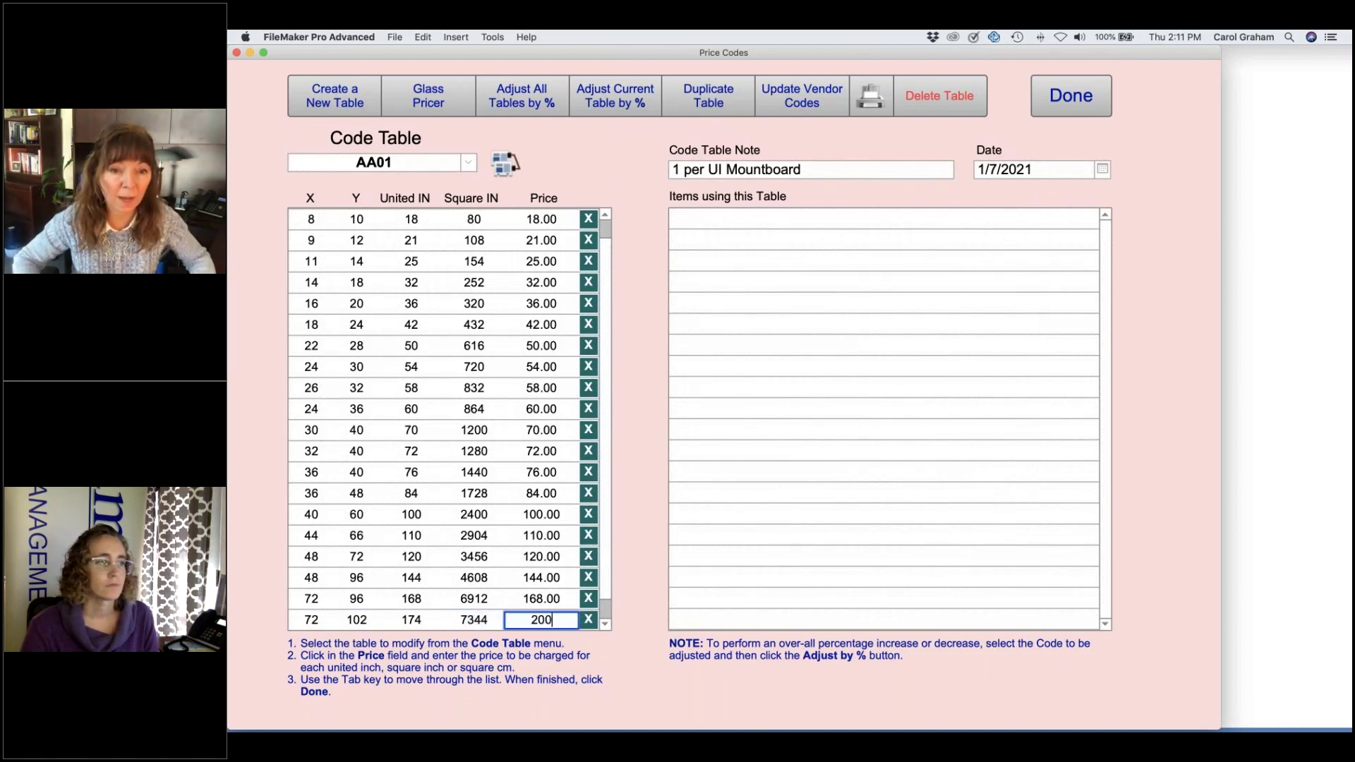
{"action": "key", "text": "Tab"}
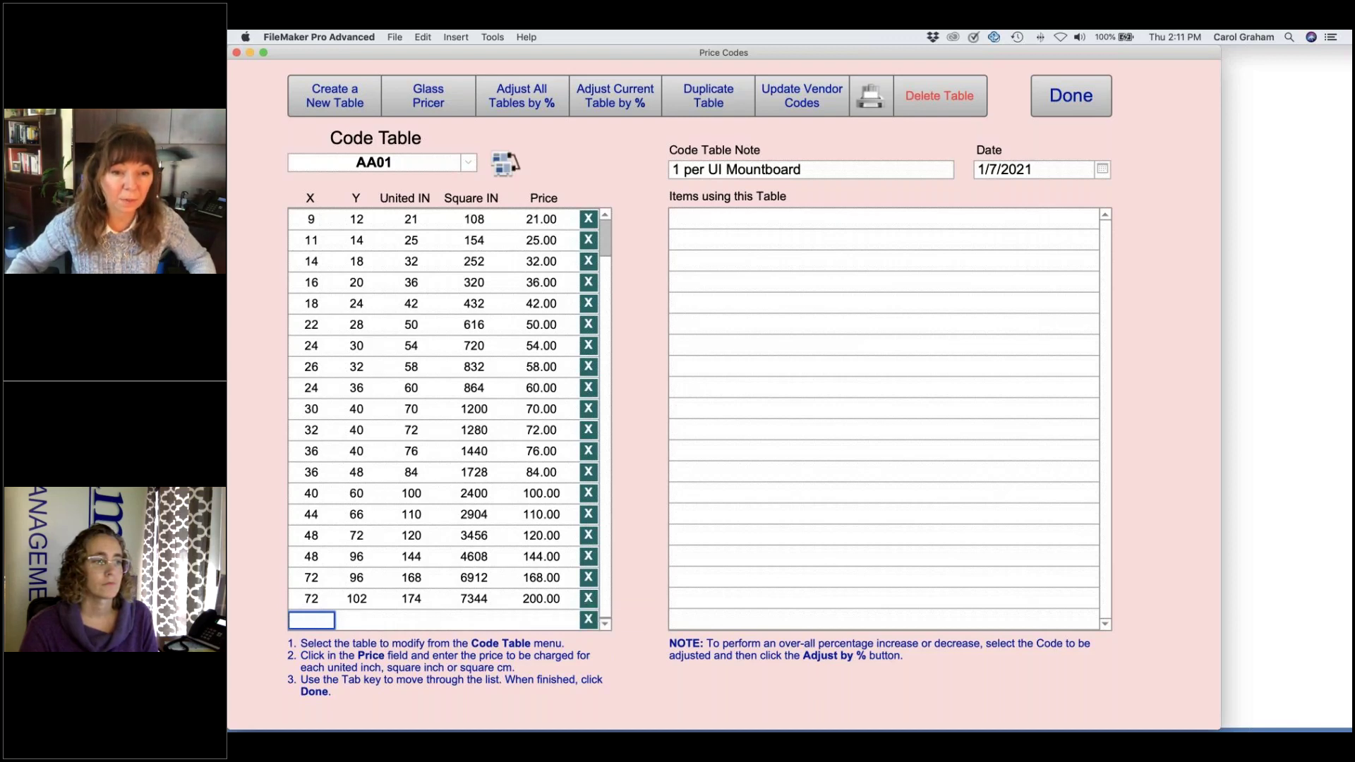
{"action": "left_click", "coordinate": [590, 601]}
Step: Add a 9 x 10 size priced at 9999 to code table AA01, commit the row, and delete it from the table
{"action": "left_click", "coordinate": [317, 621]}
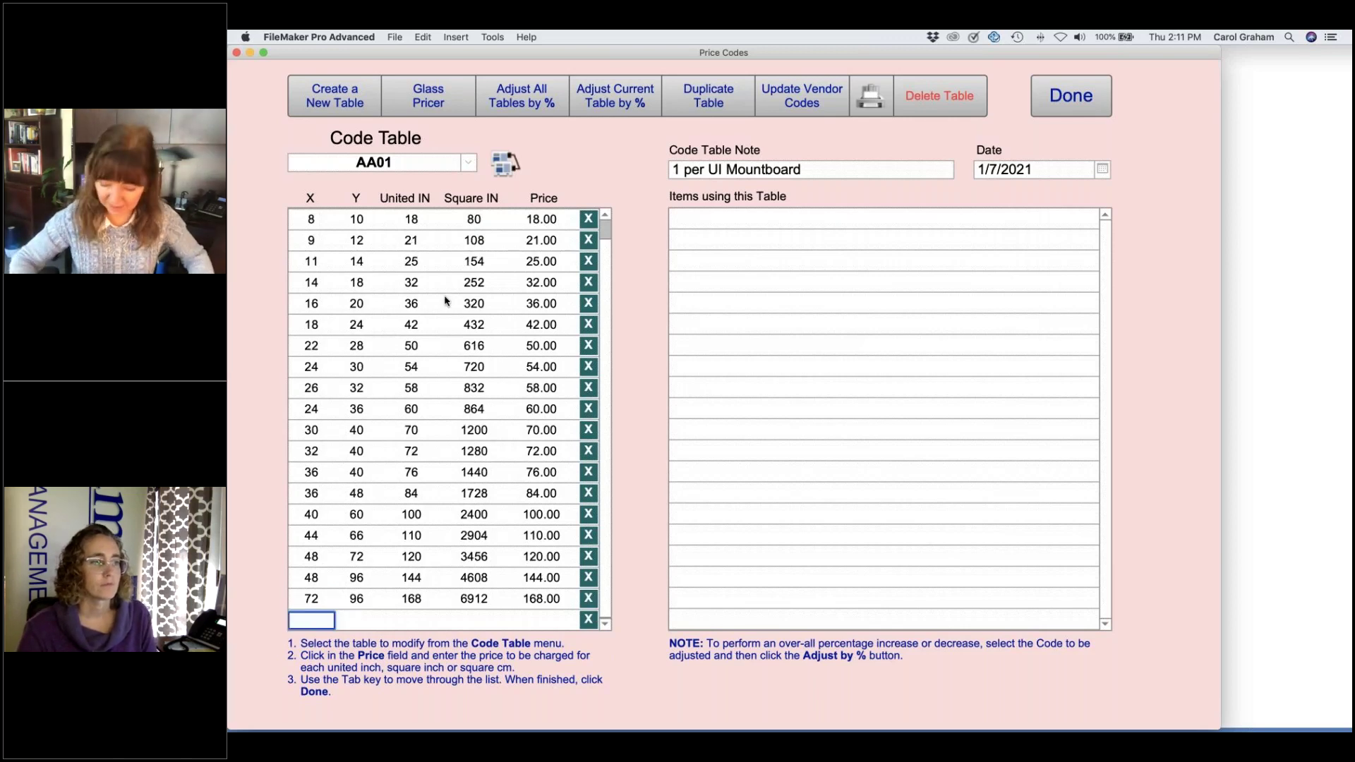
{"action": "type", "text": "9"}
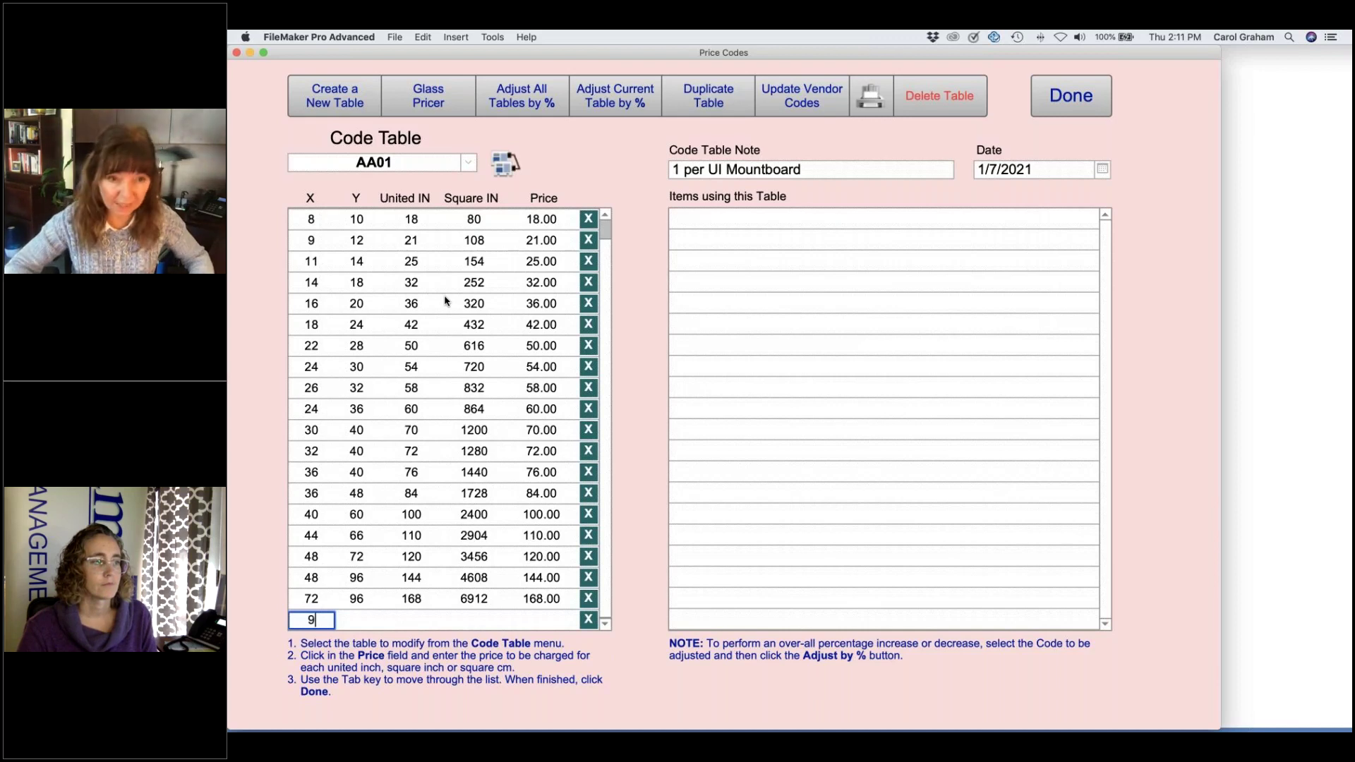
{"action": "key", "text": "Tab"}
{"action": "type", "text": "10"}
{"action": "key", "text": "Tab"}
{"action": "type", "text": "999"}
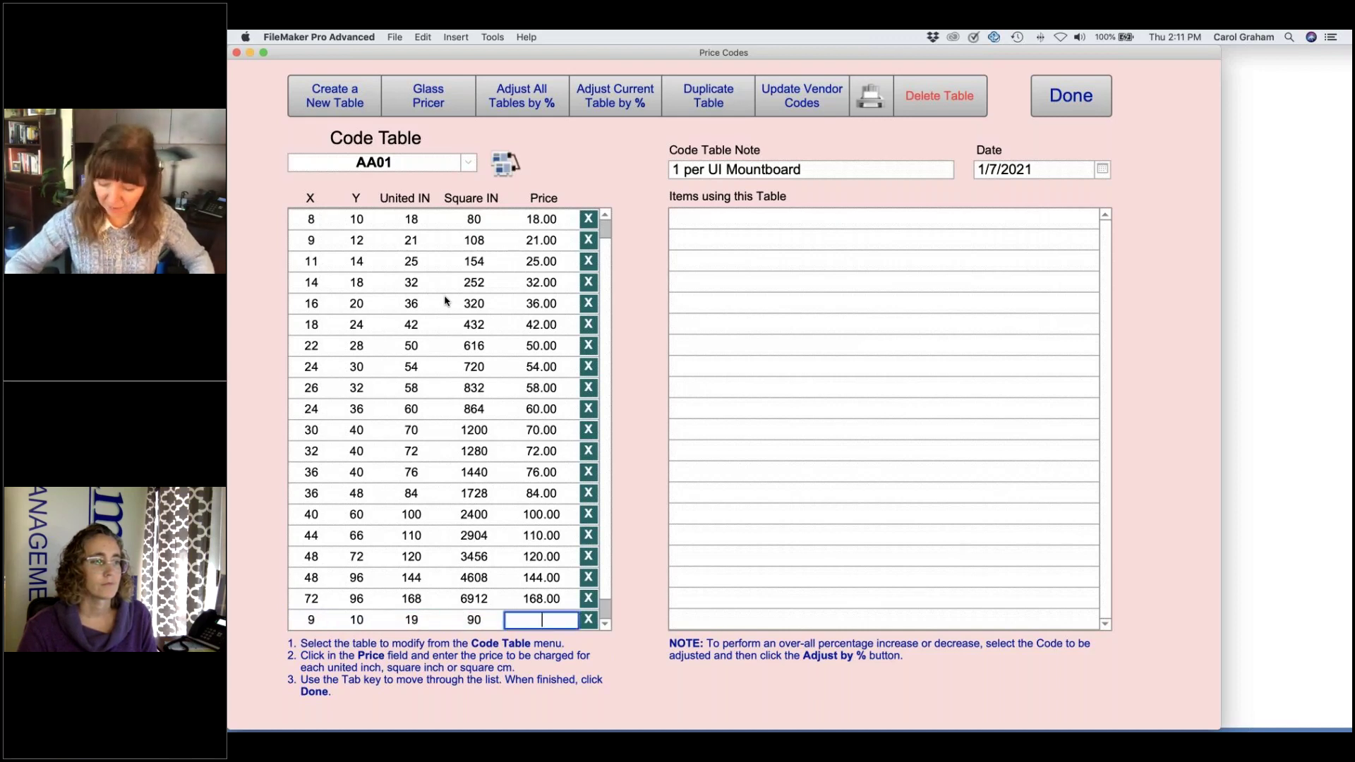
{"action": "type", "text": "9"}
{"action": "key", "text": "Tab"}
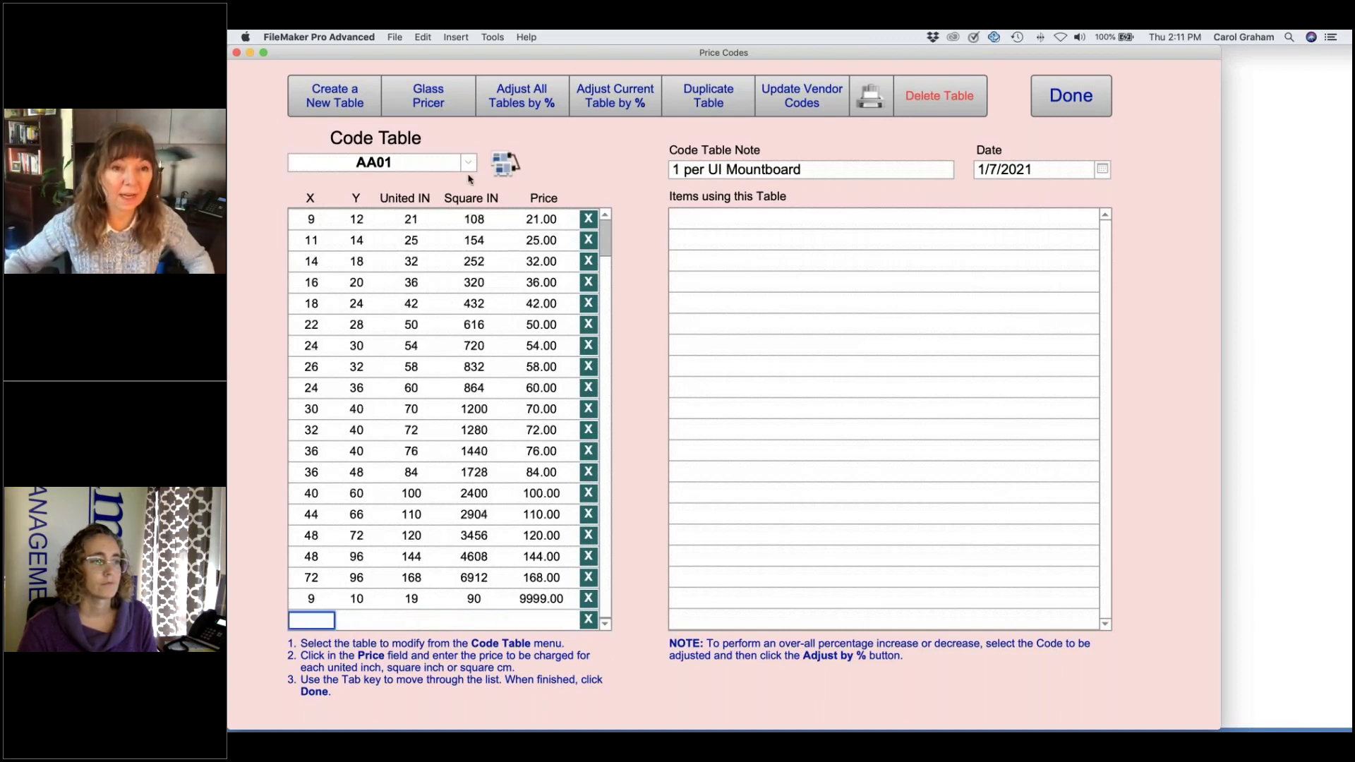
{"action": "left_click", "coordinate": [635, 249]}
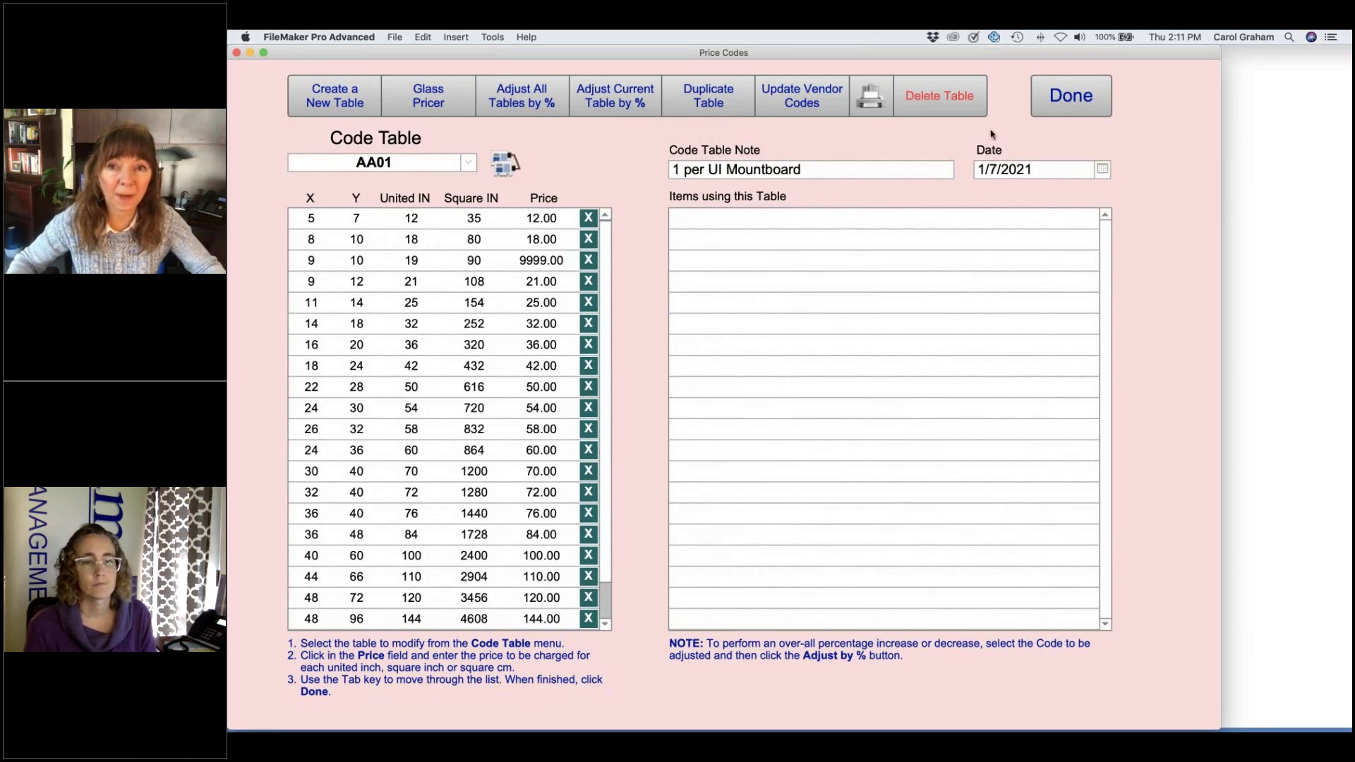
{"action": "left_click", "coordinate": [588, 262]}
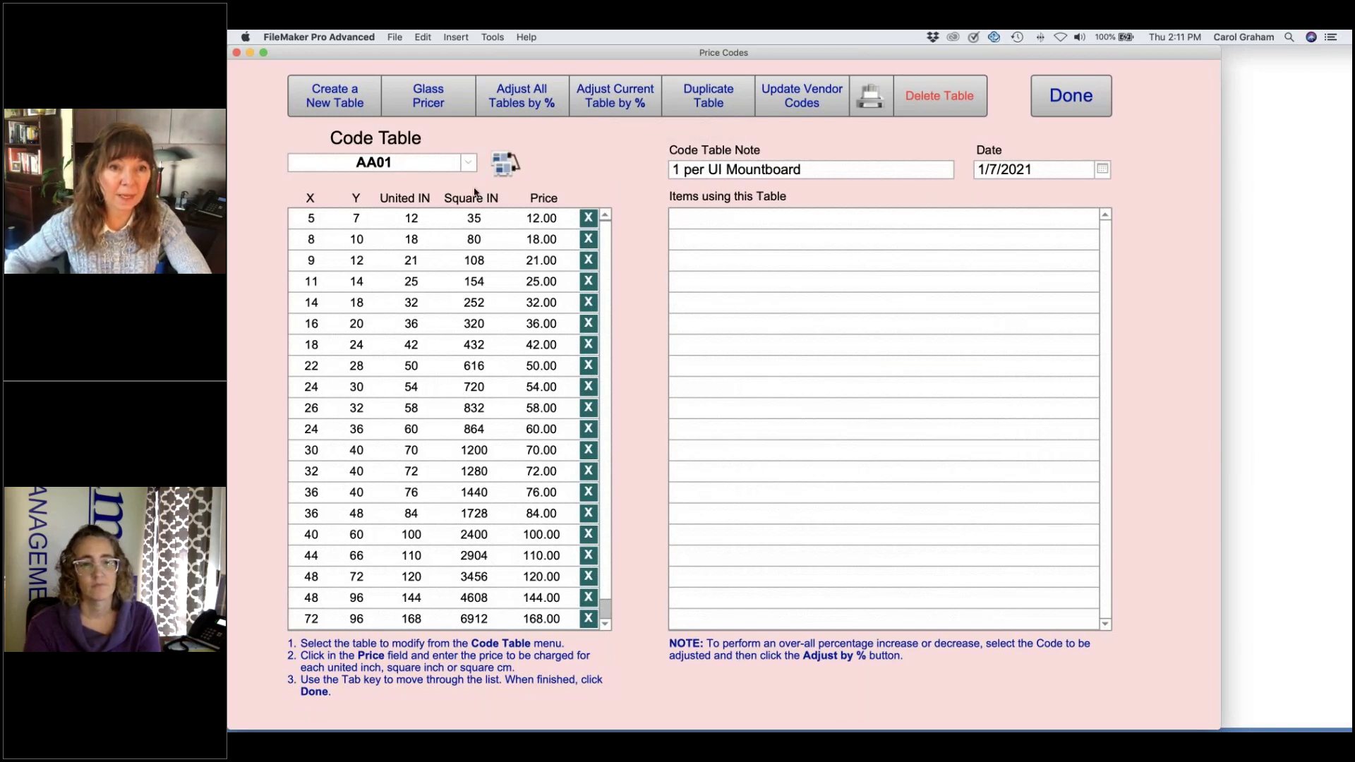
Step: In the Glass Pricer, choose FC02 as the code table, clear that selection, and return to the code tables
{"action": "left_click", "coordinate": [434, 101]}
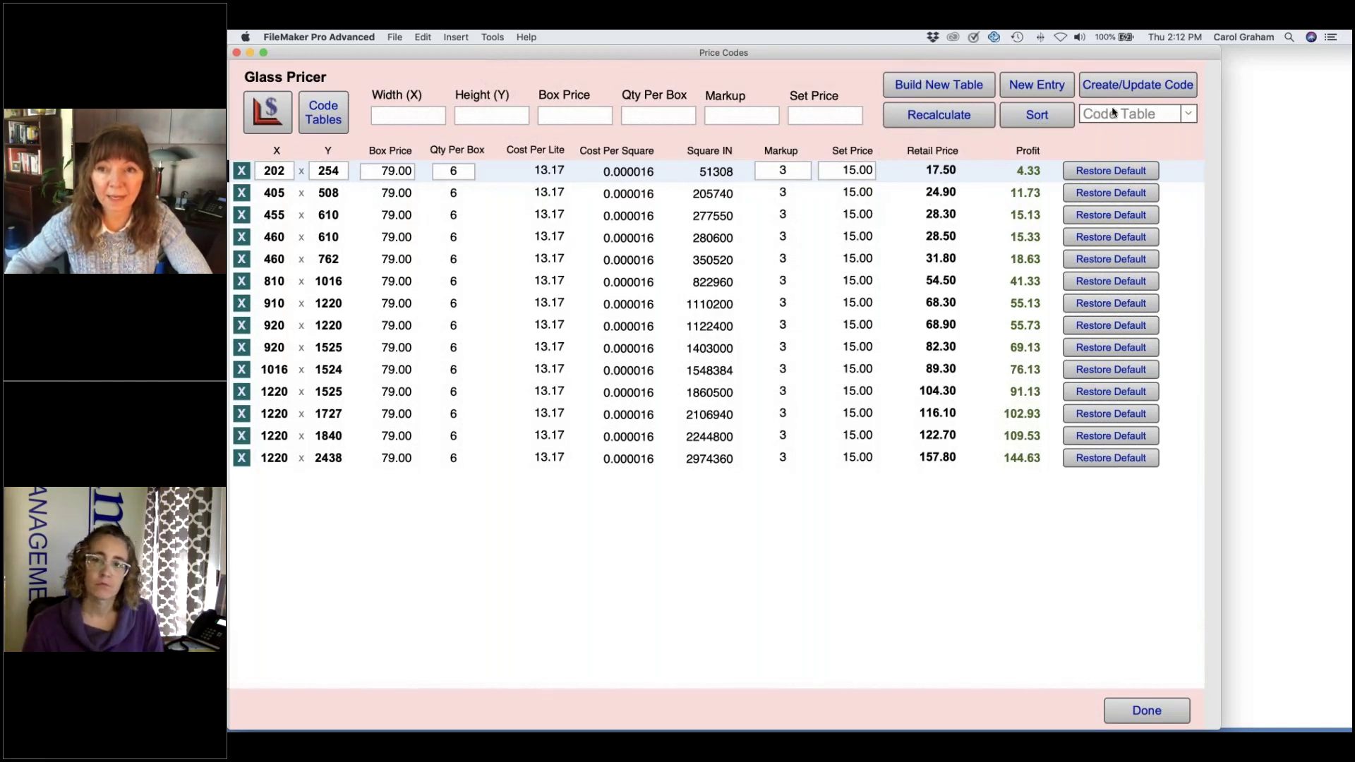
{"action": "left_click", "coordinate": [1189, 115]}
{"action": "left_click", "coordinate": [1166, 113]}
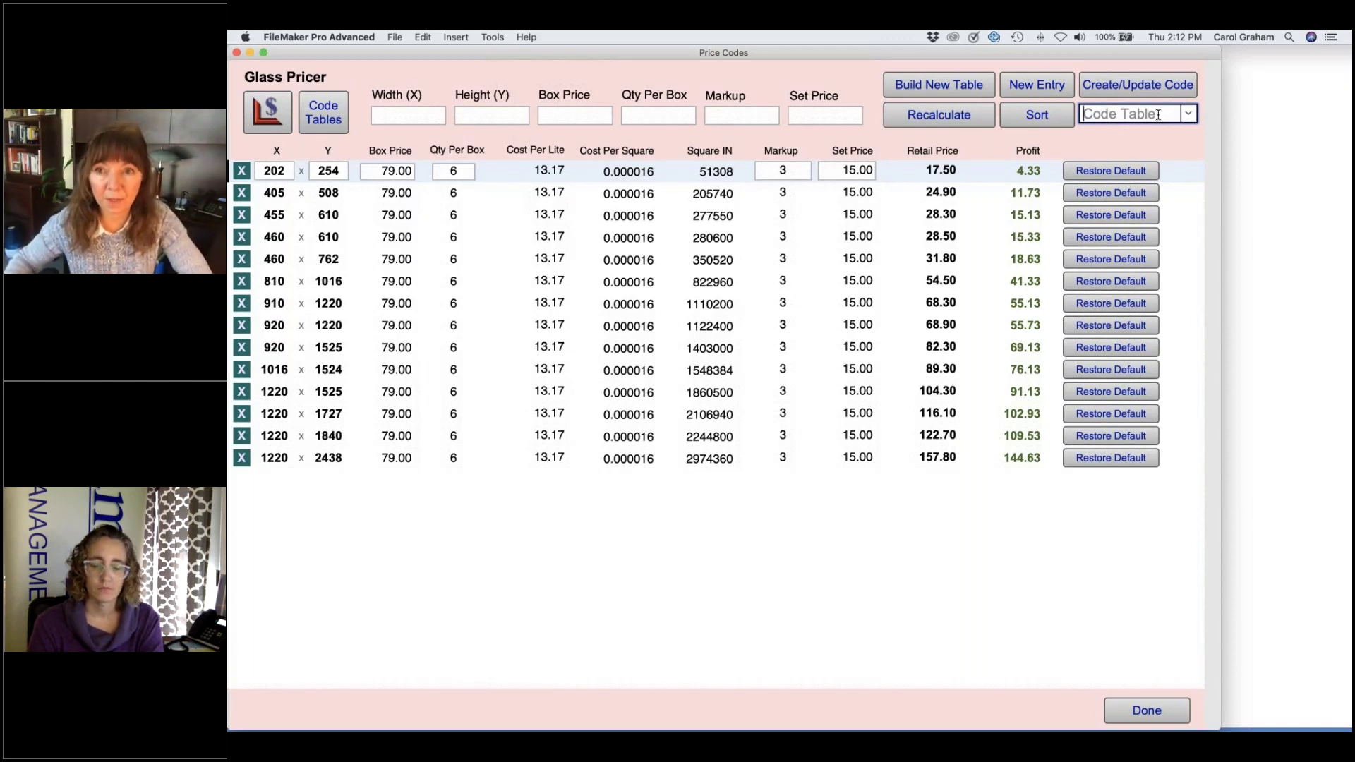
{"action": "left_click", "coordinate": [1189, 115]}
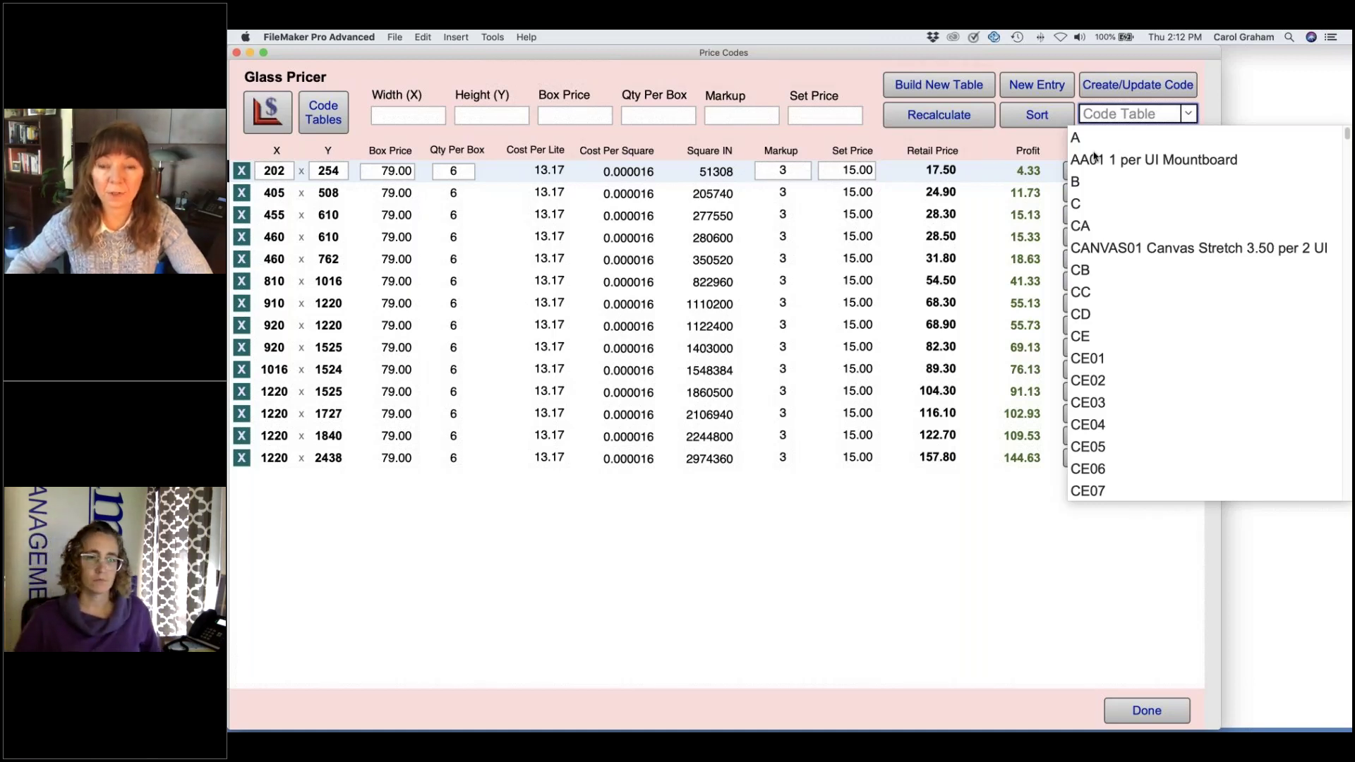
{"action": "scroll", "coordinate": [1111, 247], "scroll_direction": "down", "scroll_amount": 20}
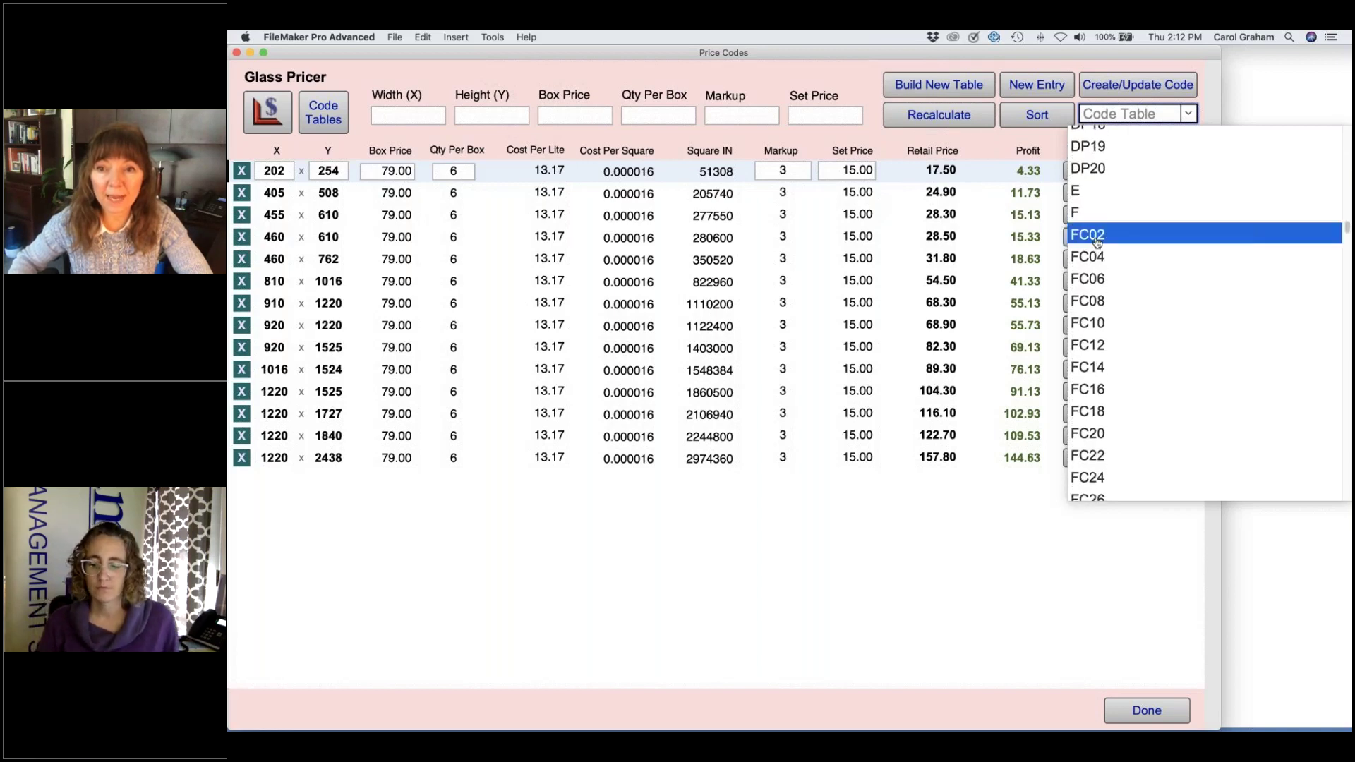
{"action": "left_click", "coordinate": [1100, 238]}
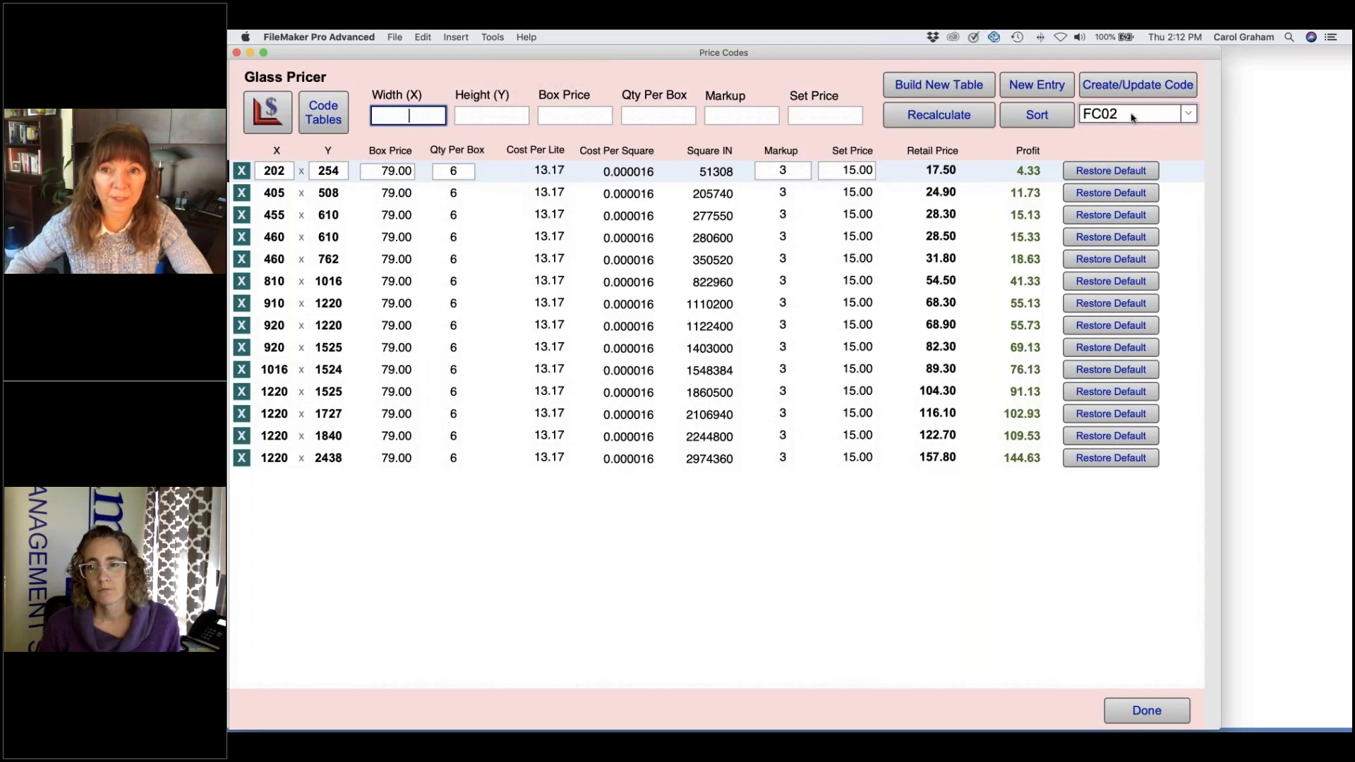
{"action": "left_click", "coordinate": [1096, 121]}
{"action": "key", "text": "BackSpace"}
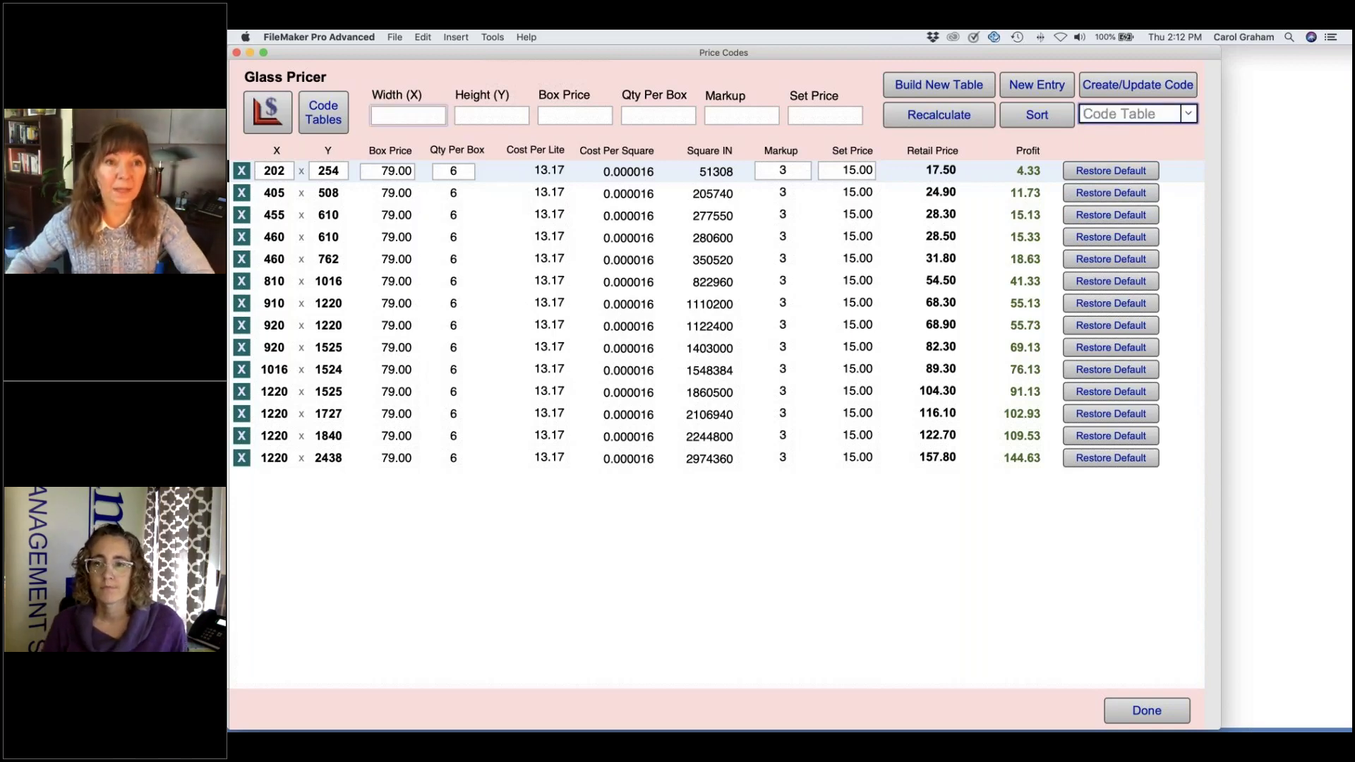
{"action": "left_click", "coordinate": [323, 115]}
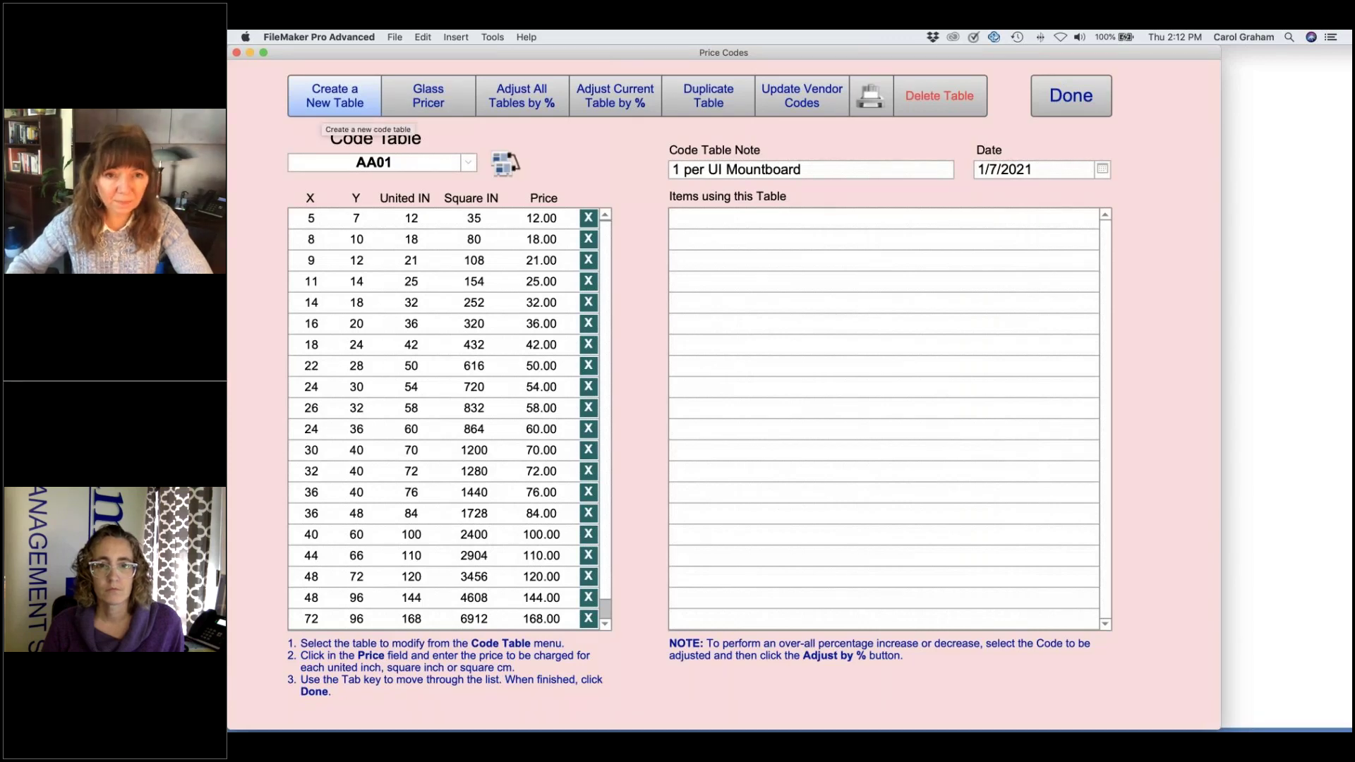
Step: Keep AA01 as the current code table and set up a percentage adjustment for it as an increase of 10%
{"action": "left_click", "coordinate": [470, 164]}
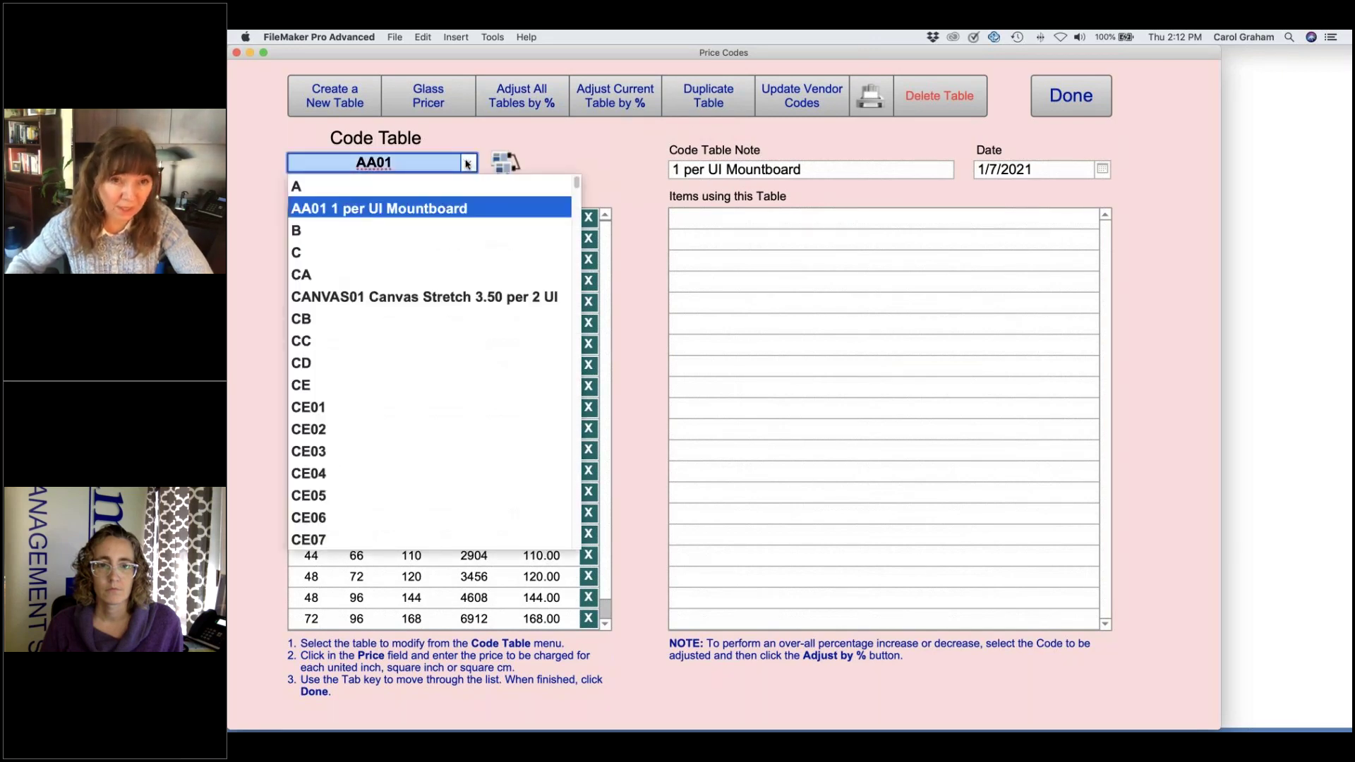
{"action": "left_click", "coordinate": [604, 150]}
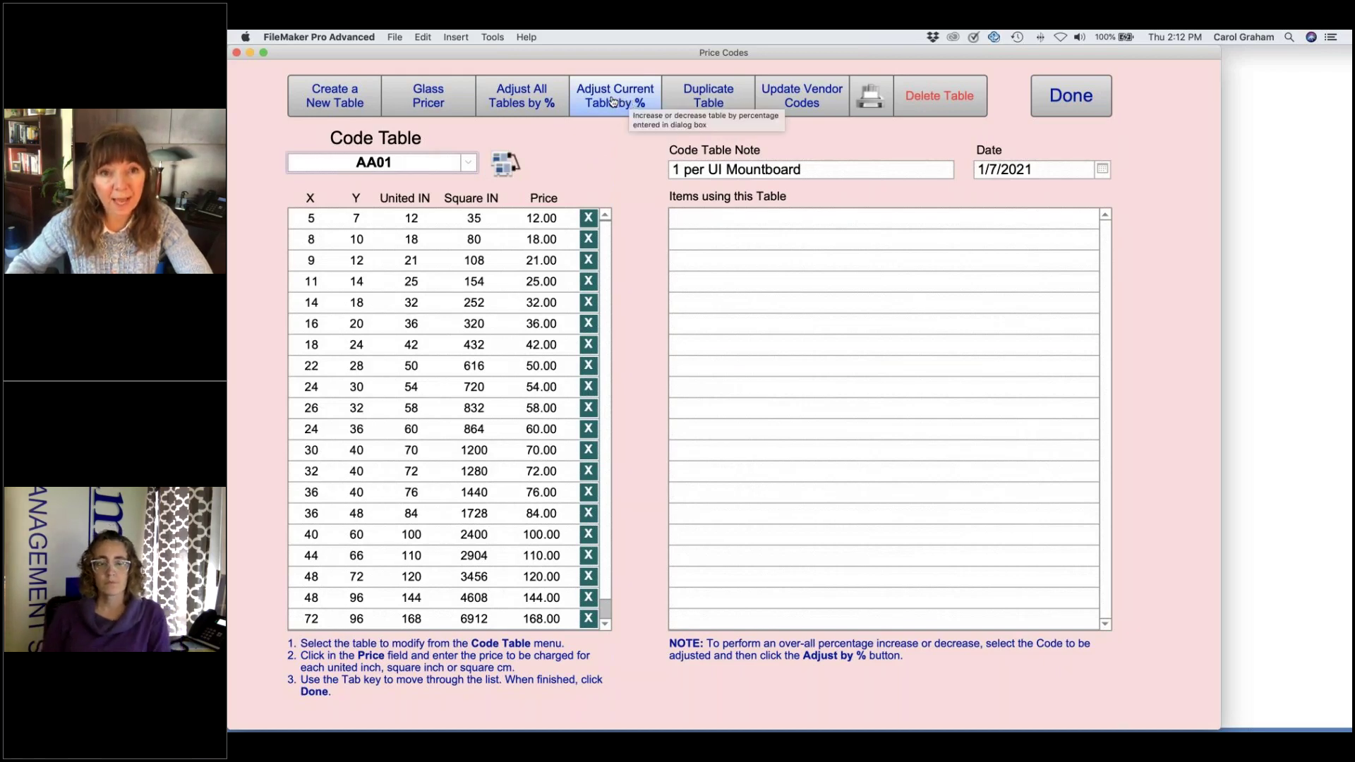
{"action": "left_click", "coordinate": [612, 101]}
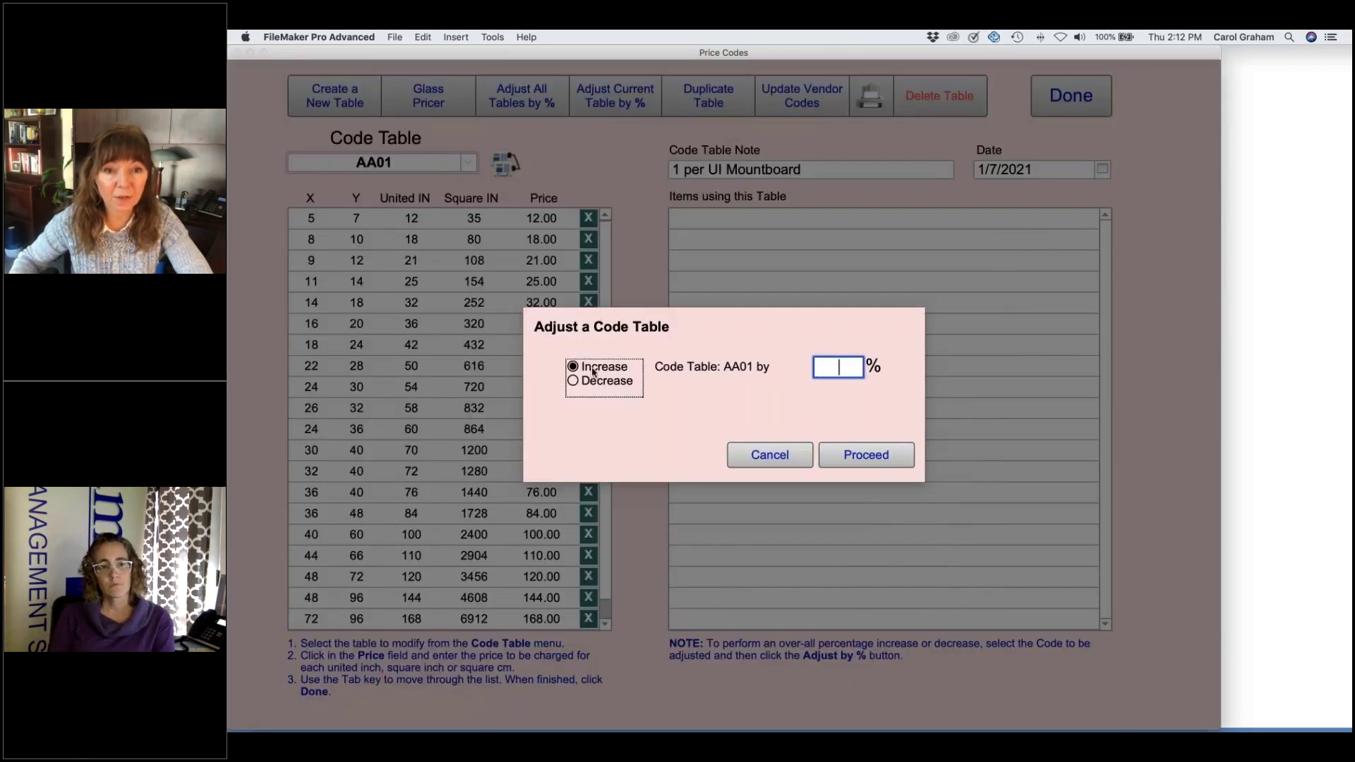
{"action": "left_click", "coordinate": [573, 381]}
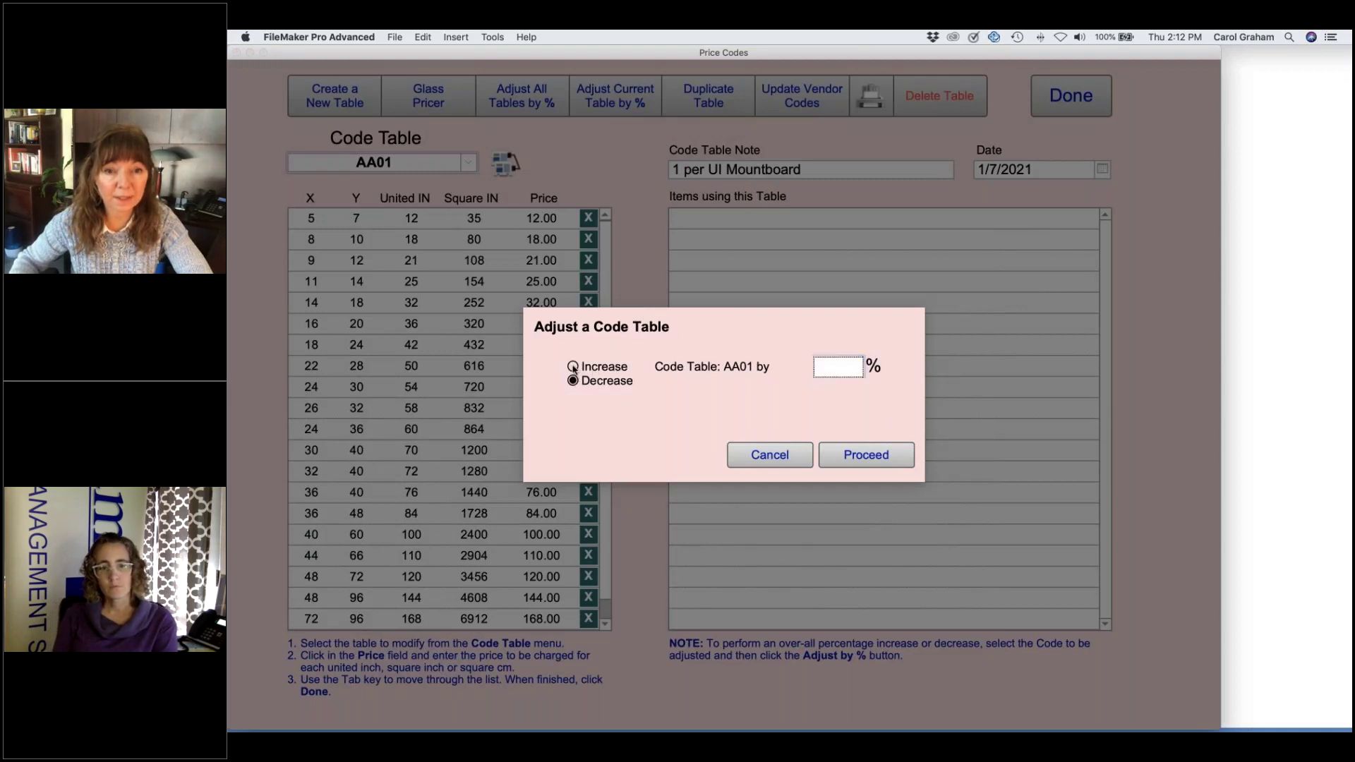
{"action": "left_click", "coordinate": [573, 366]}
{"action": "left_click", "coordinate": [845, 367]}
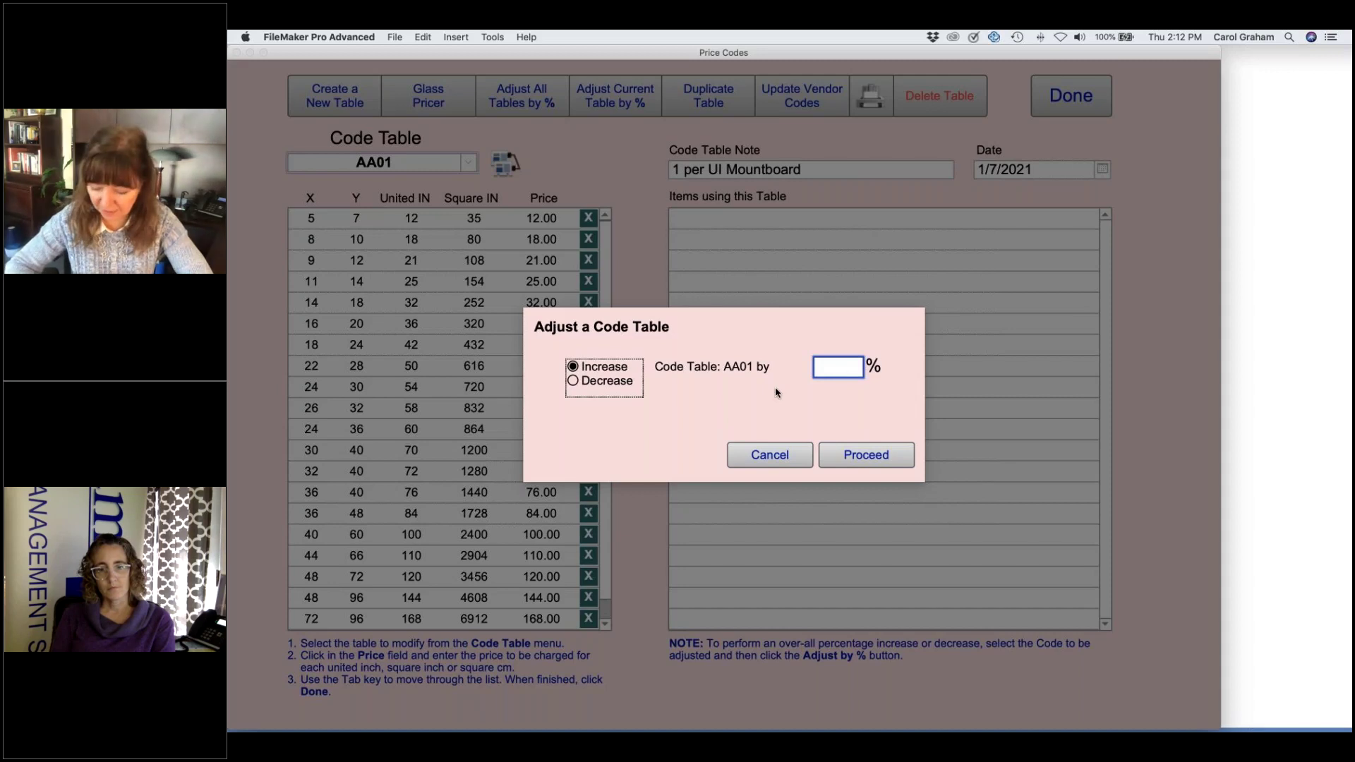
{"action": "type", "text": ".10"}
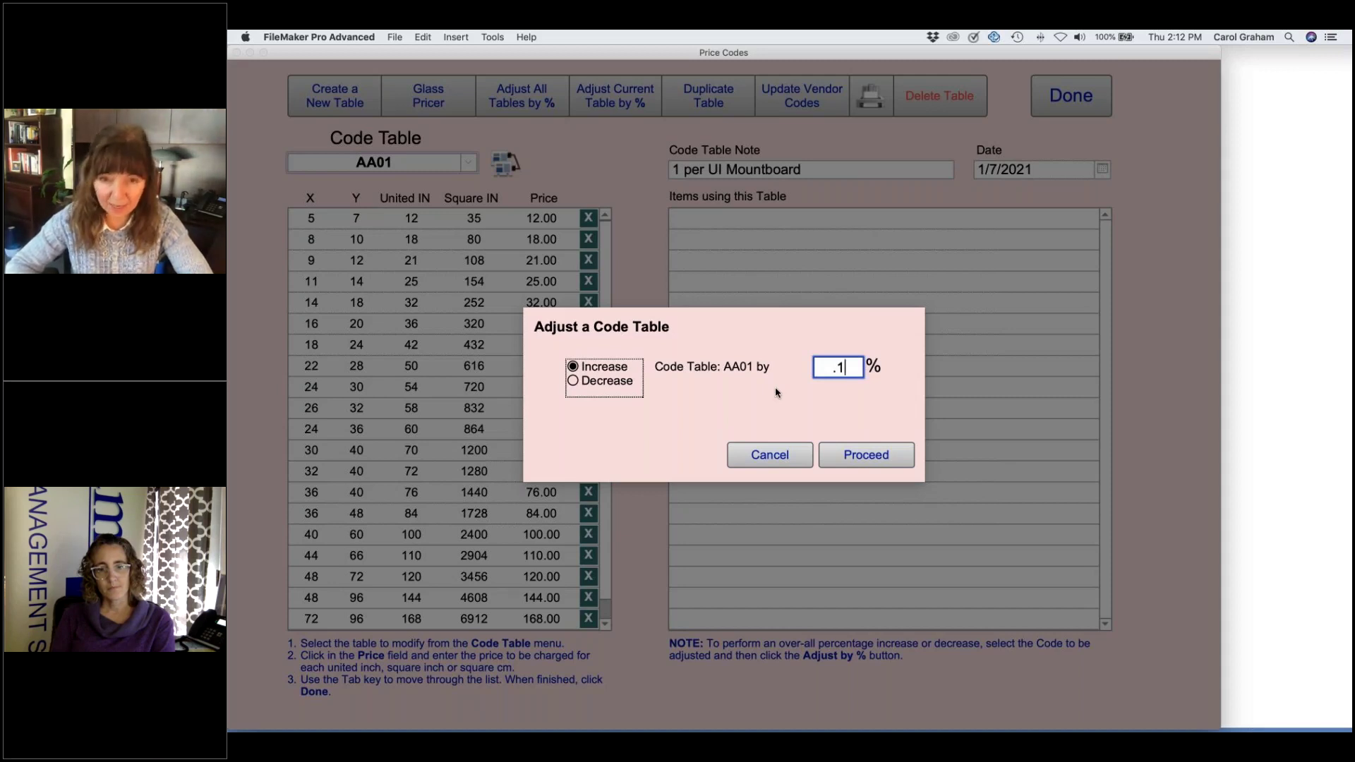
{"action": "key", "text": "BackSpace"}
{"action": "key", "text": "BackSpace"}
{"action": "key", "text": "BackSpace"}
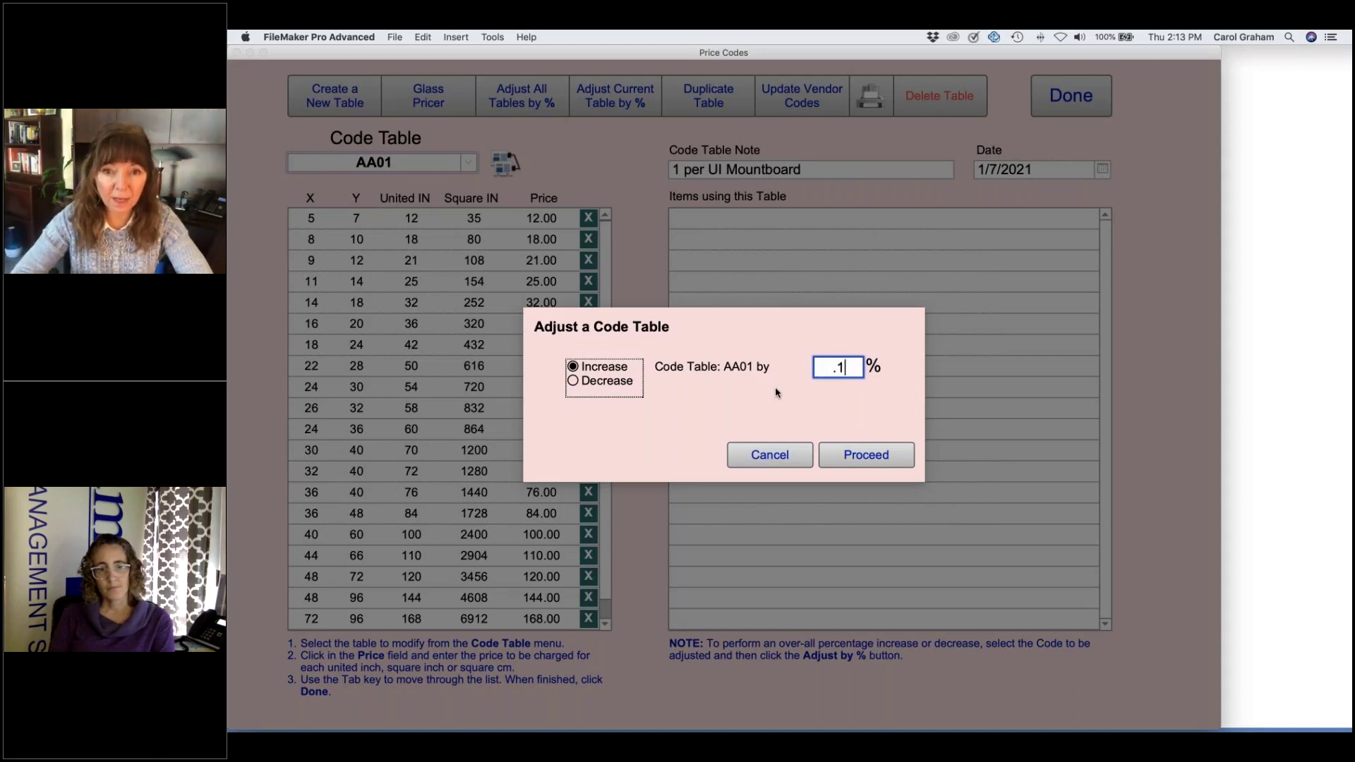
{"action": "type", "text": "10"}
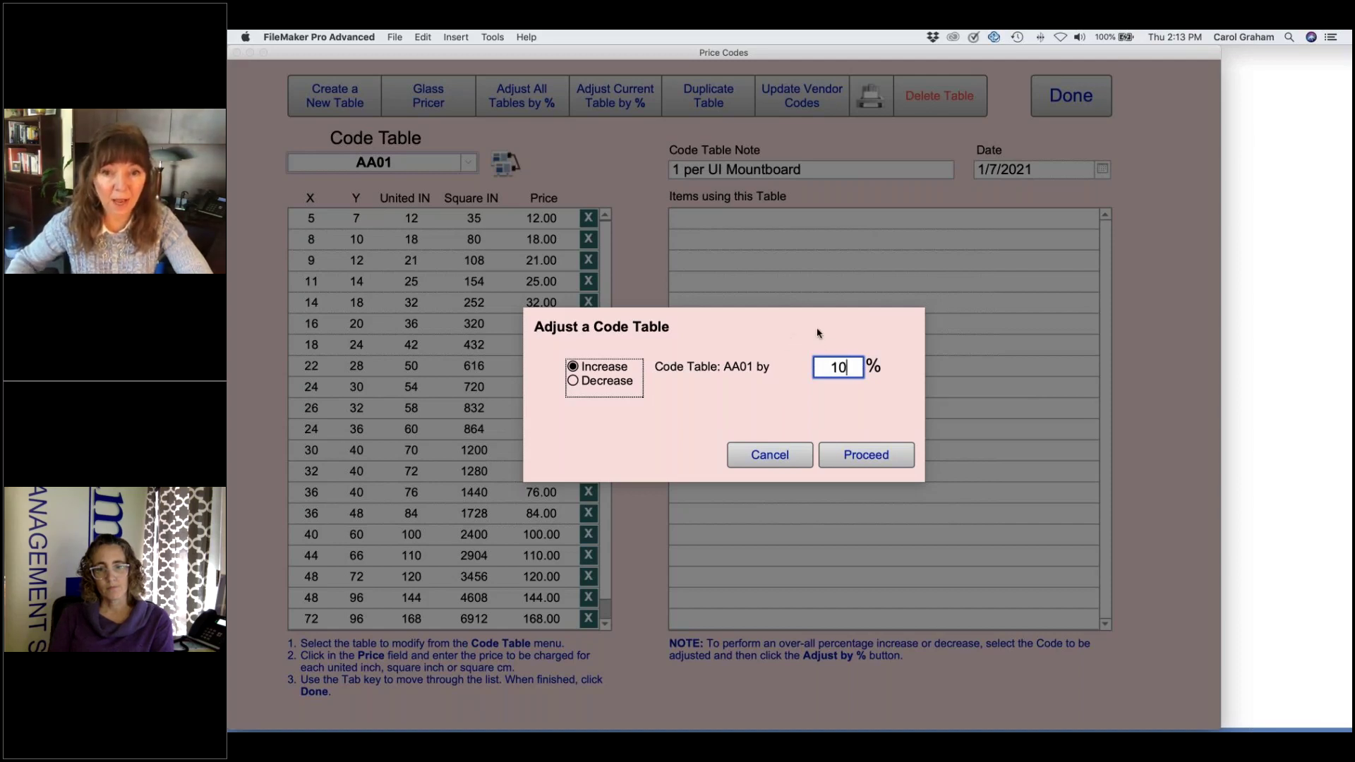
{"action": "left_click", "coordinate": [856, 331]}
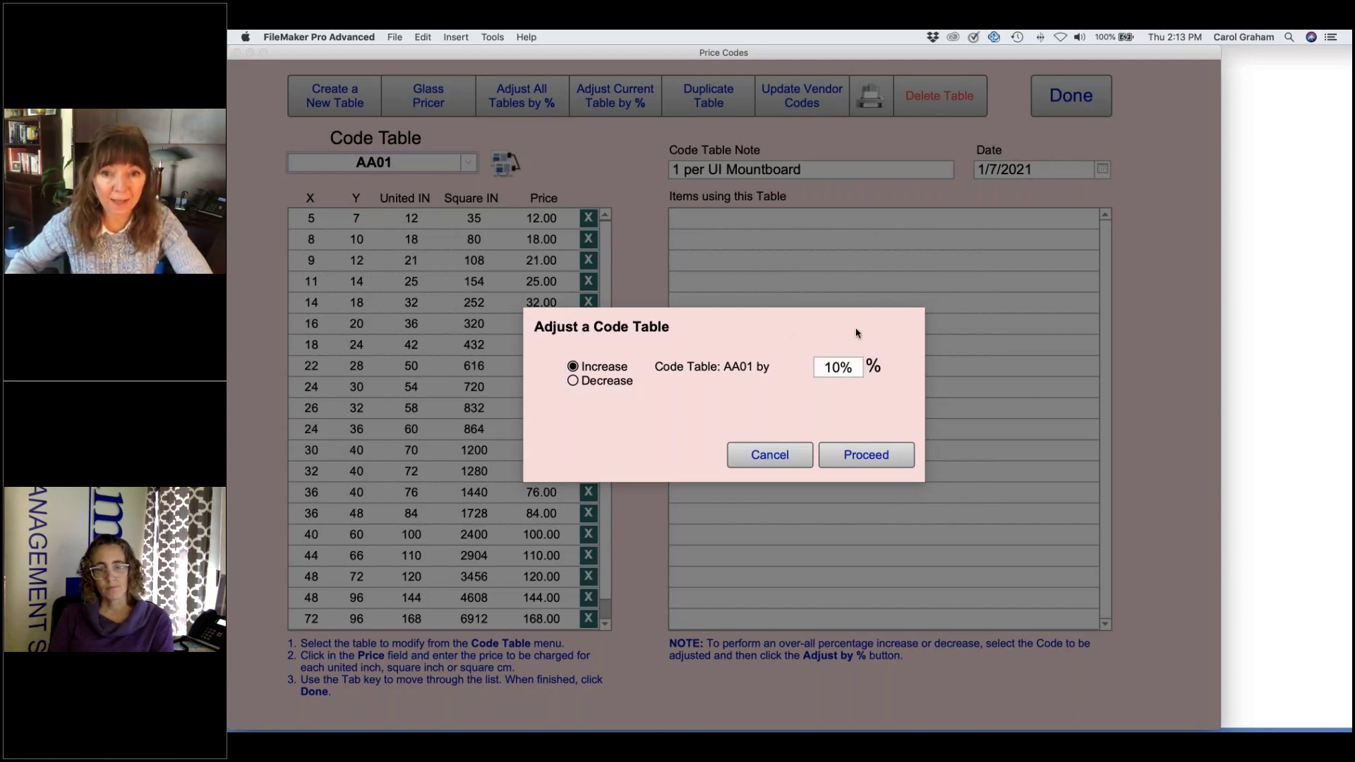
Step: Set the increase for code table AA01 to 1 and choose to treat it as 1 Percent
{"action": "left_click", "coordinate": [849, 367]}
{"action": "key", "text": "BackSpace"}
{"action": "key", "text": "BackSpace"}
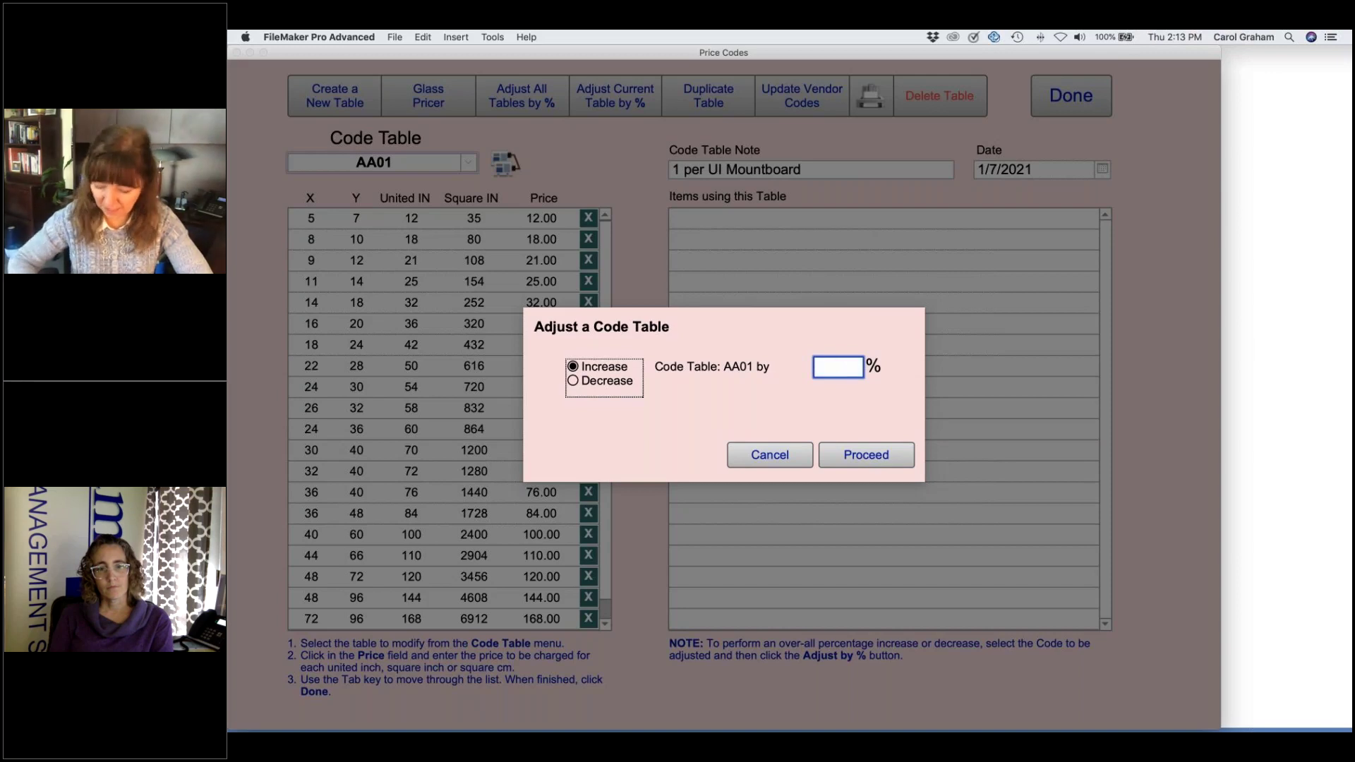
{"action": "type", "text": "1"}
{"action": "key", "text": "Return"}
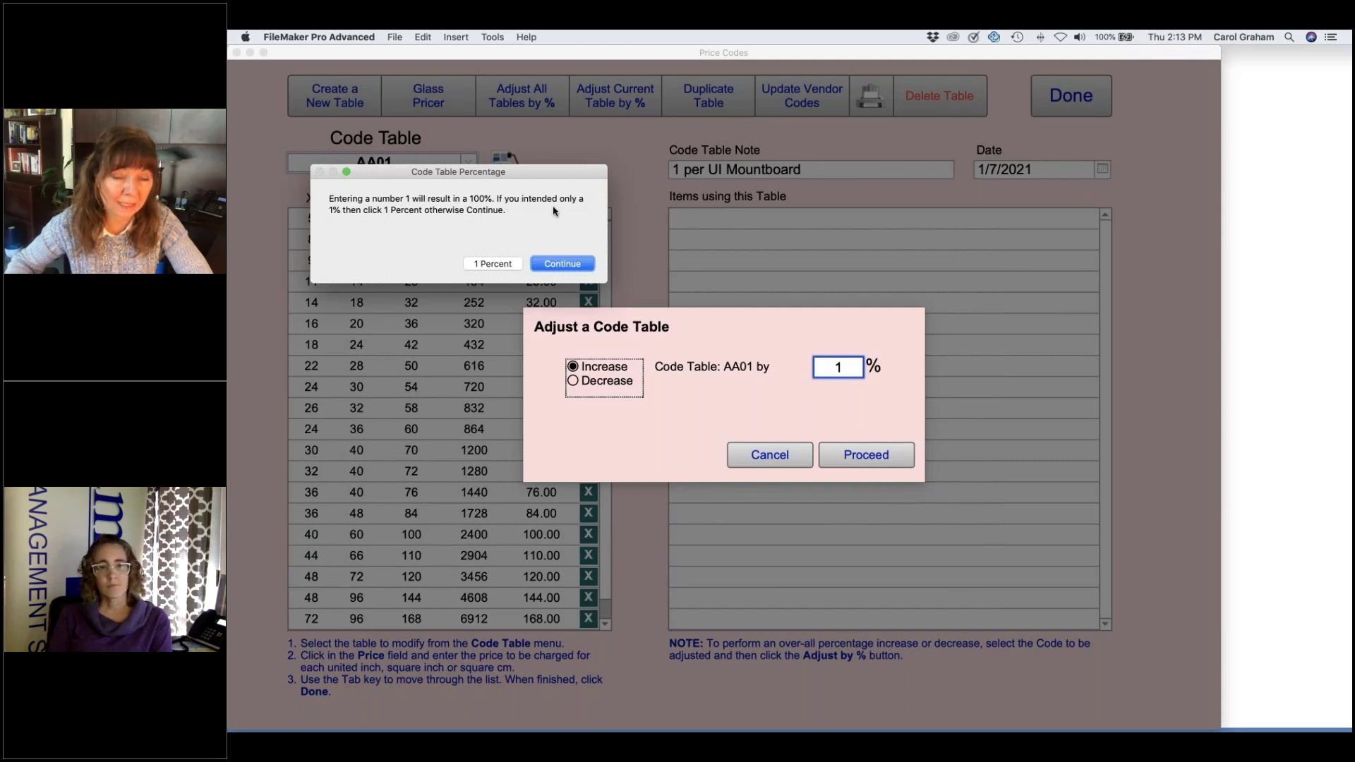
{"action": "left_click", "coordinate": [499, 265]}
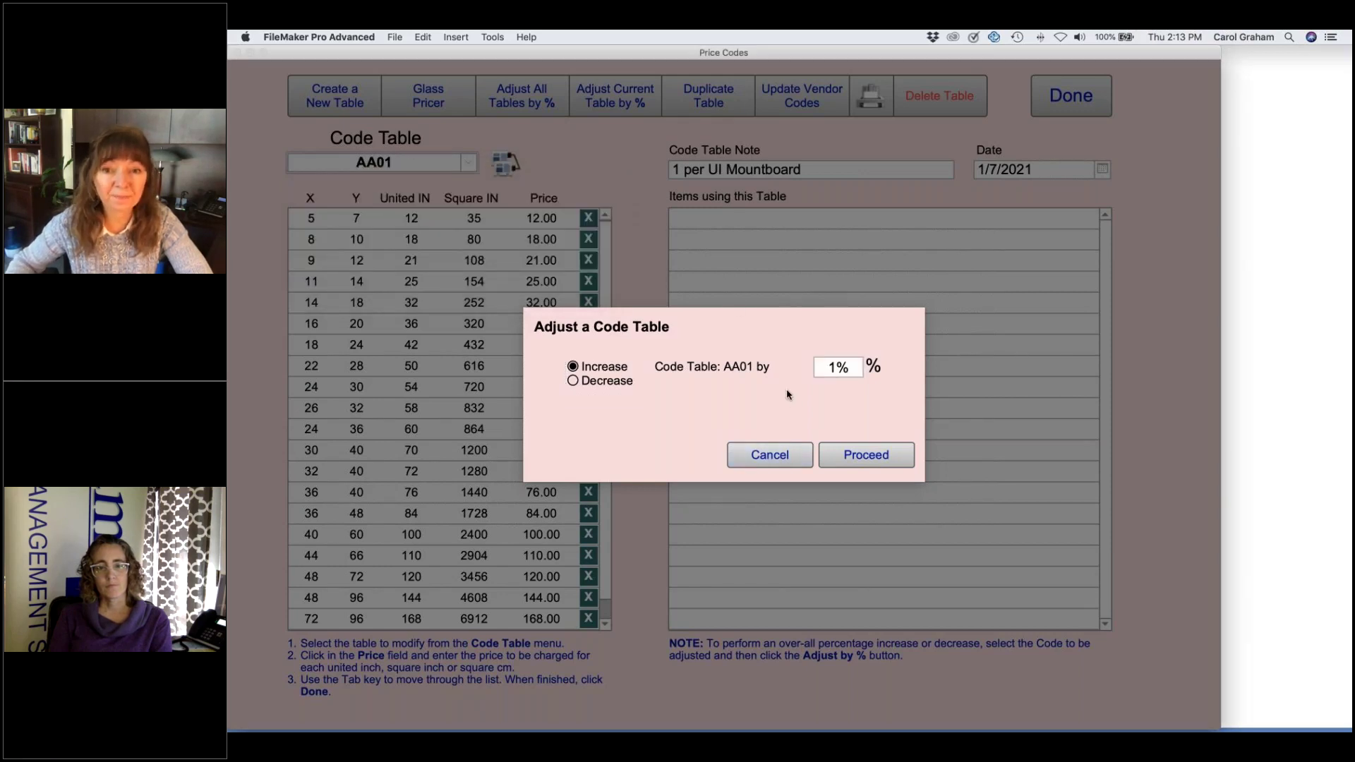
Step: Try a 25% increase for code table AA01 and cancel the adjustment
{"action": "left_click", "coordinate": [854, 370]}
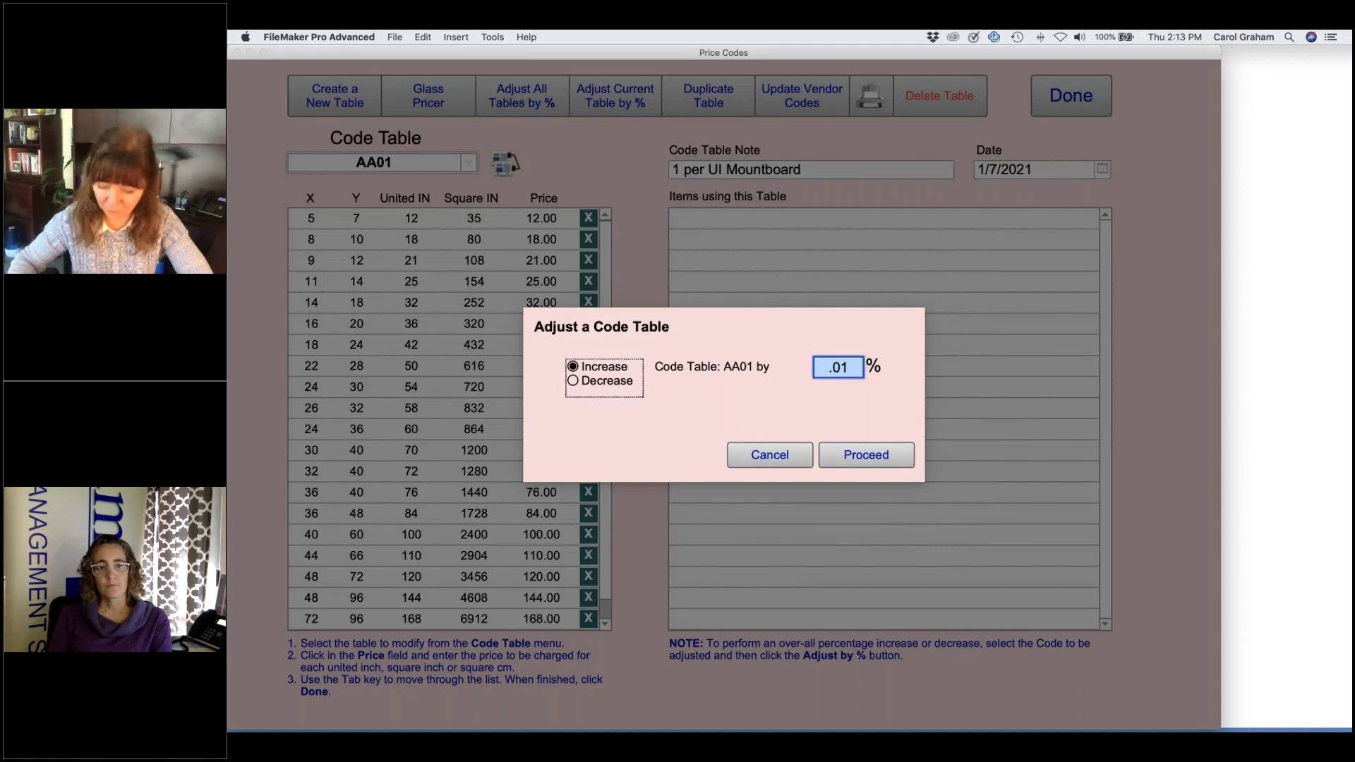
{"action": "key", "text": "BackSpace"}
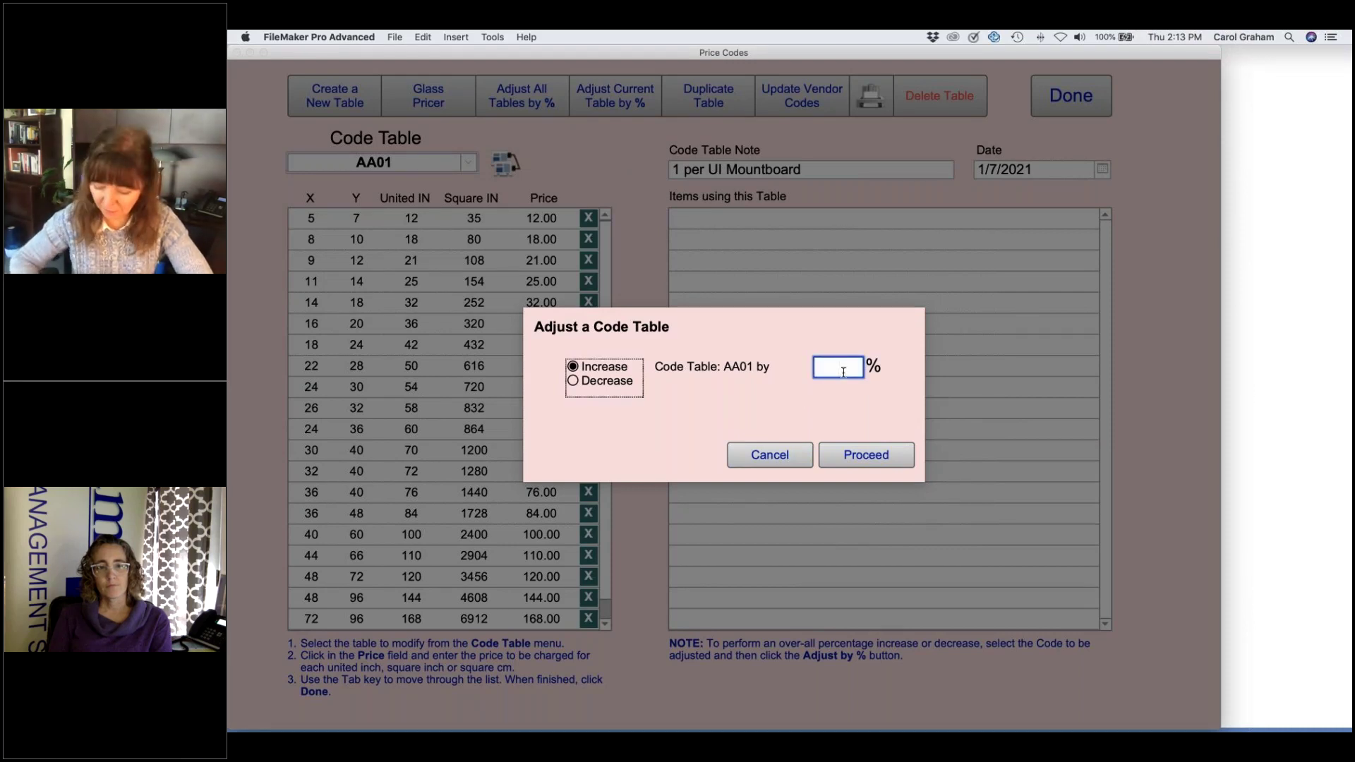
{"action": "type", "text": "25"}
{"action": "left_click", "coordinate": [846, 333]}
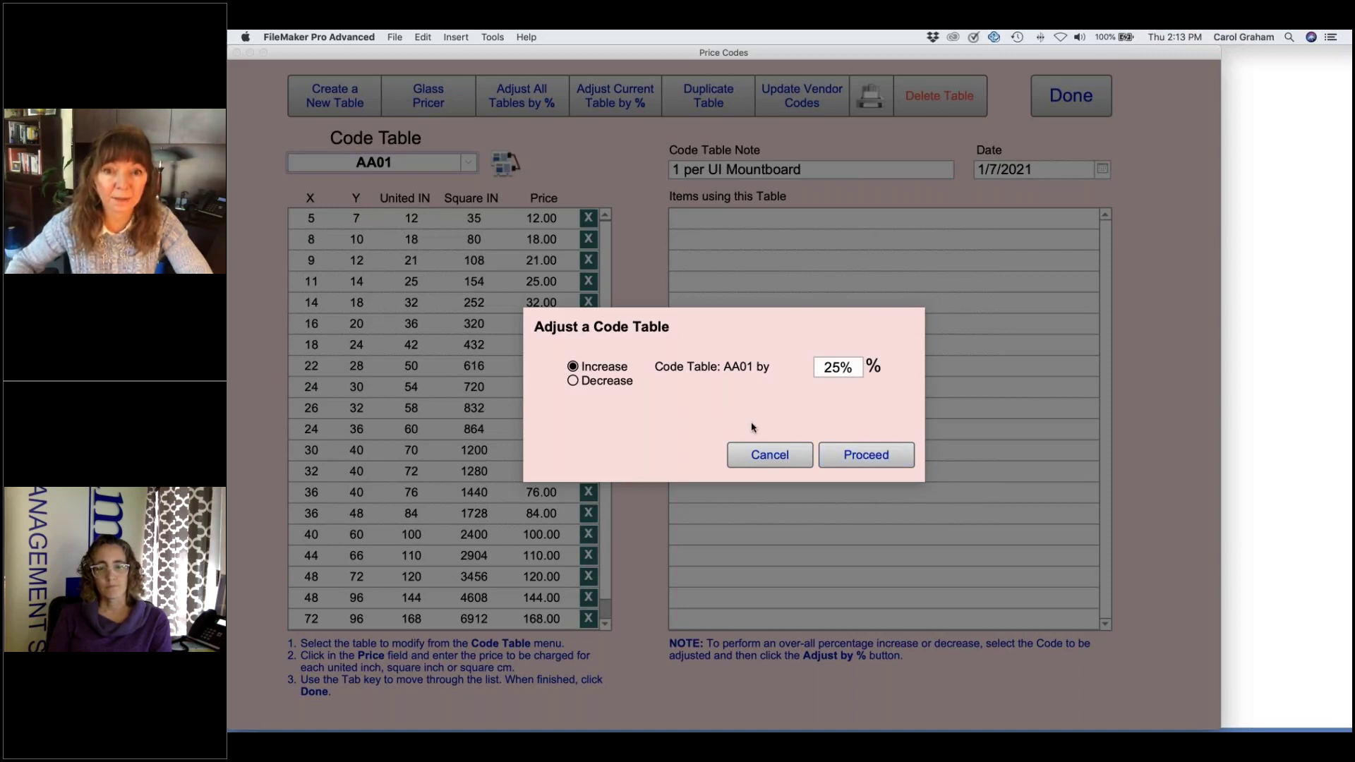
{"action": "left_click", "coordinate": [774, 454]}
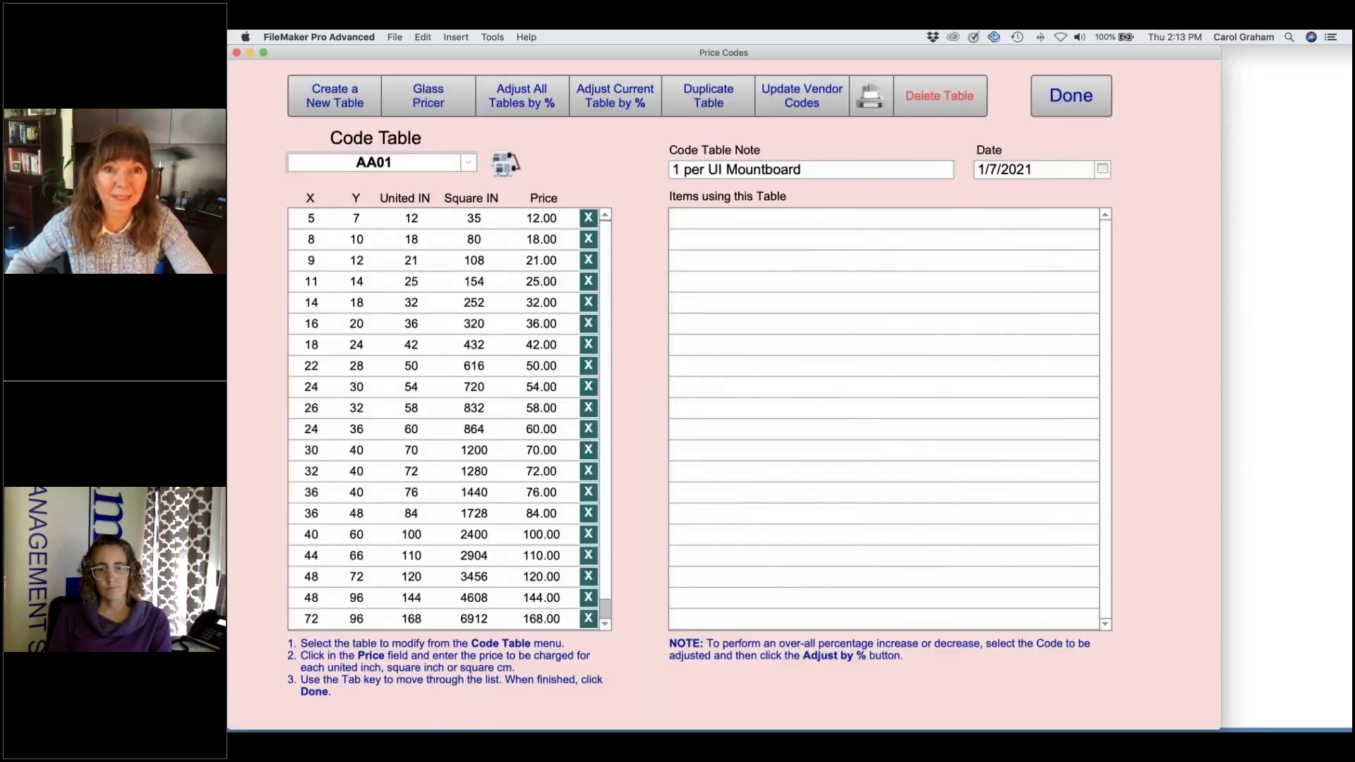
Step: Duplicate the NO40x60 code table under the new code NO72x96
{"action": "left_click", "coordinate": [708, 102]}
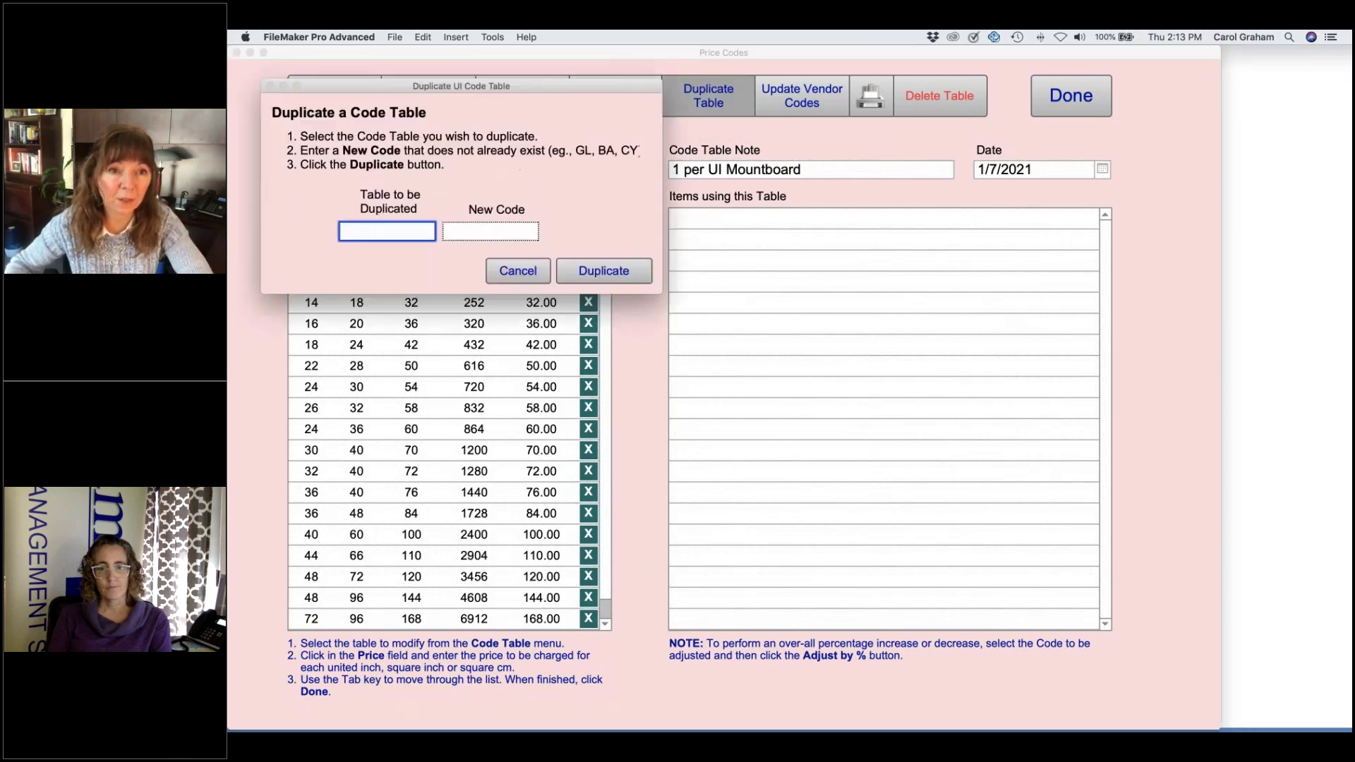
{"action": "key", "text": "n"}
{"action": "key", "text": "o"}
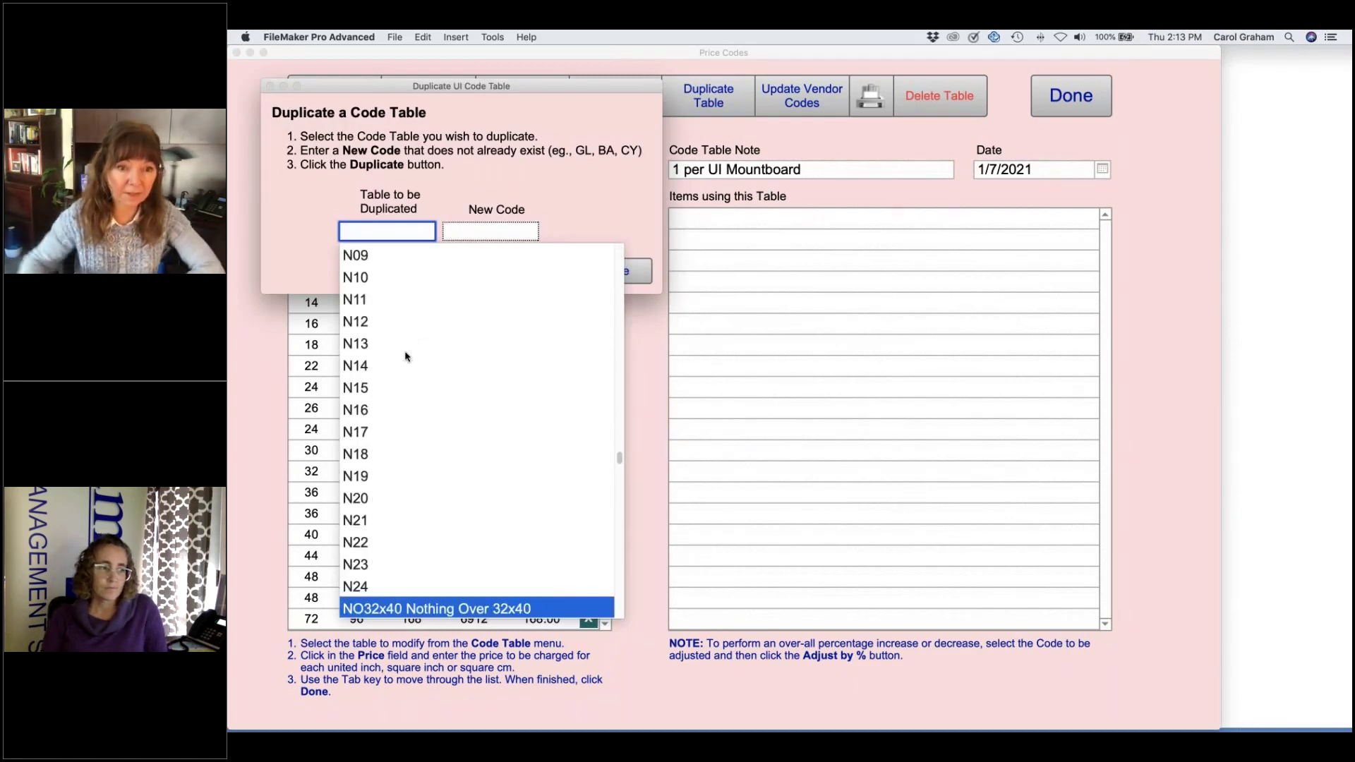
{"action": "scroll", "coordinate": [451, 438], "scroll_direction": "down", "scroll_amount": 3}
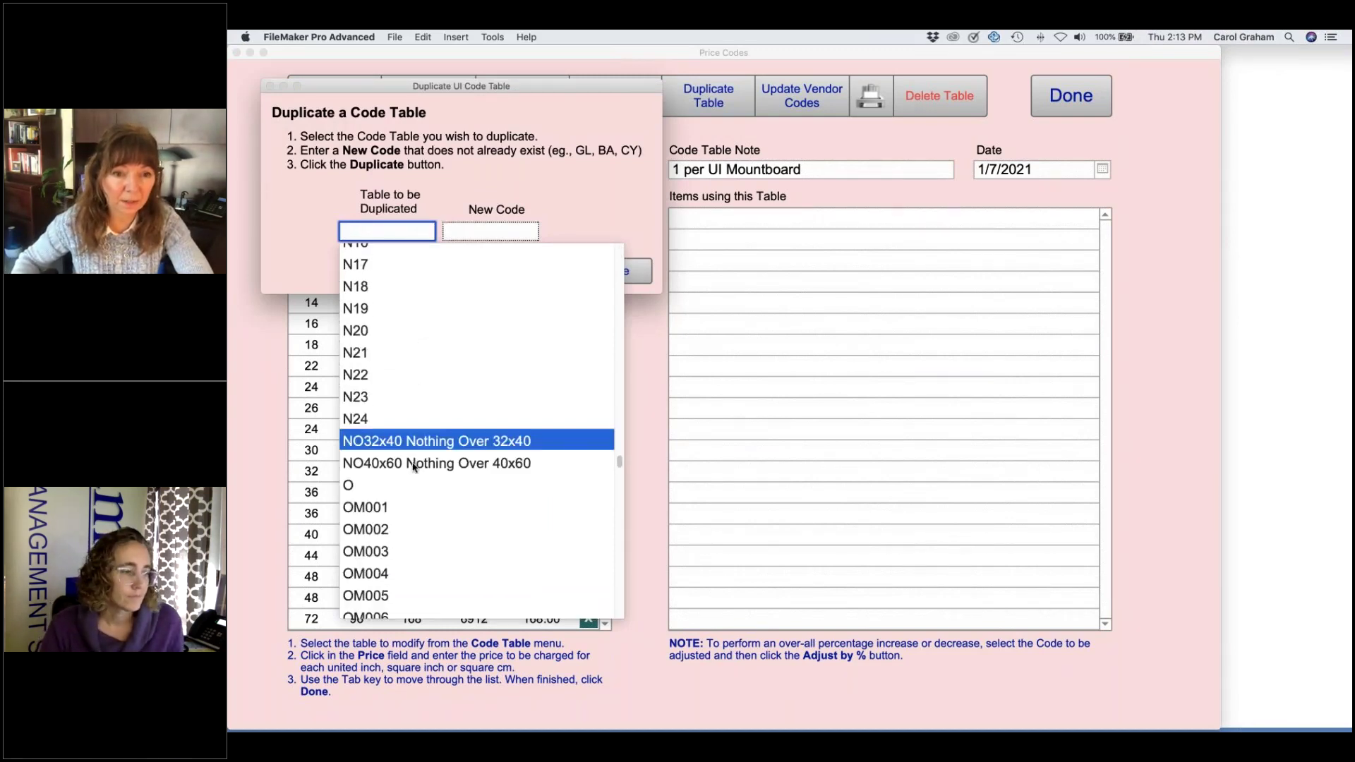
{"action": "left_click", "coordinate": [417, 464]}
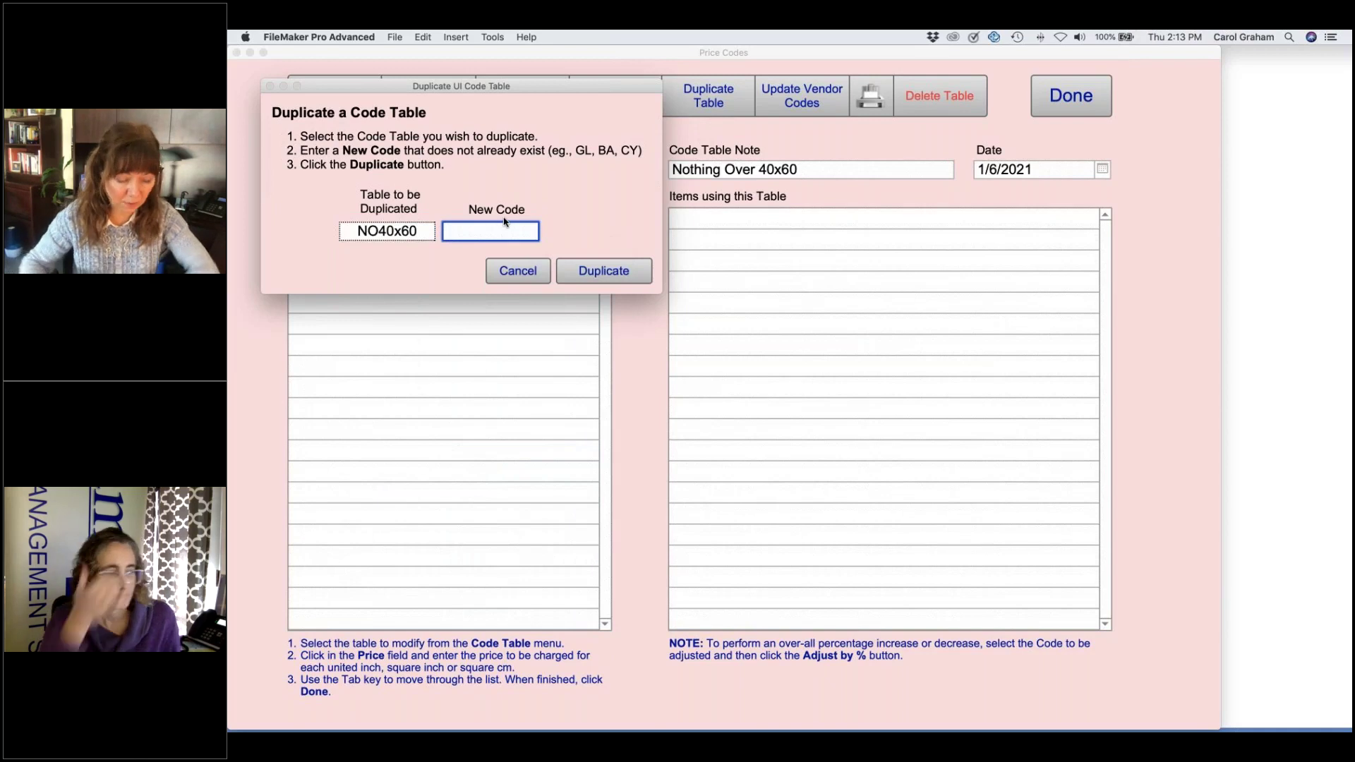
{"action": "type", "text": "NO"}
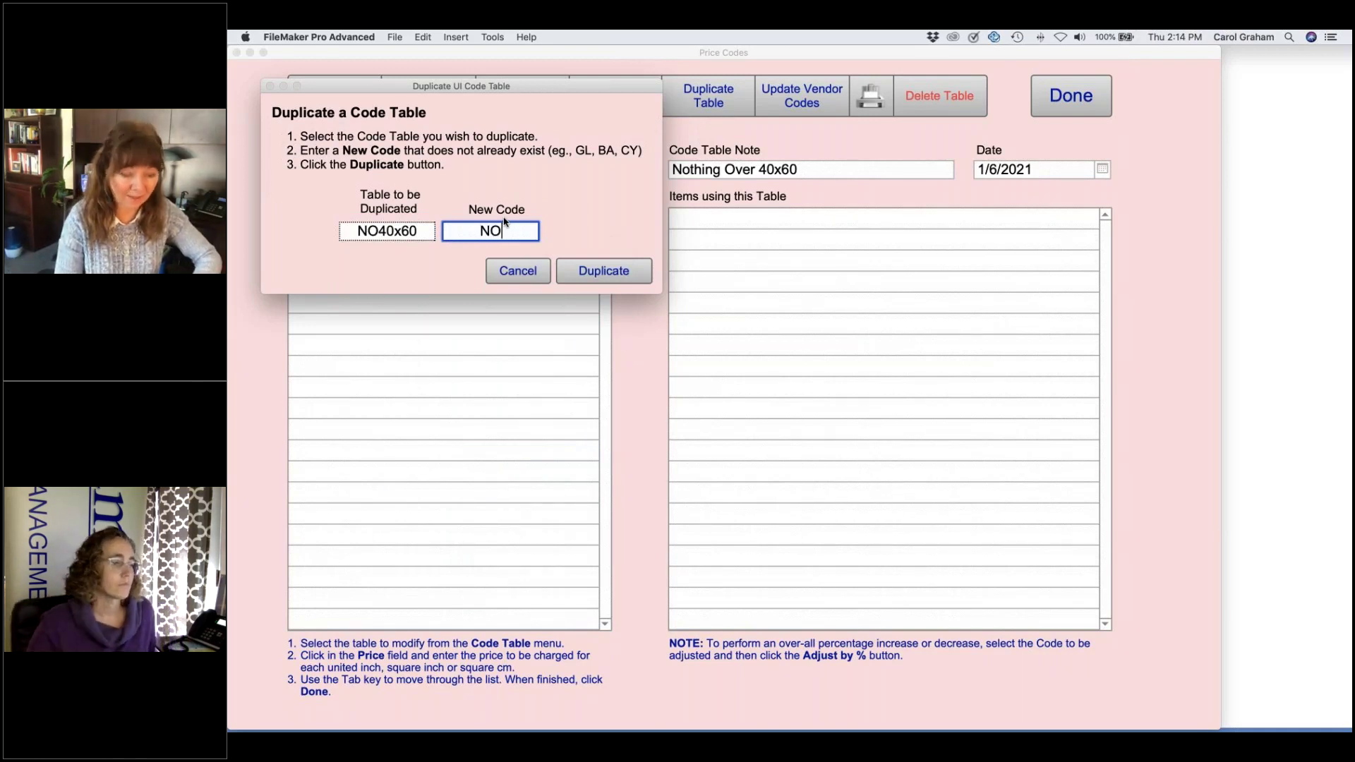
{"action": "type", "text": "72"}
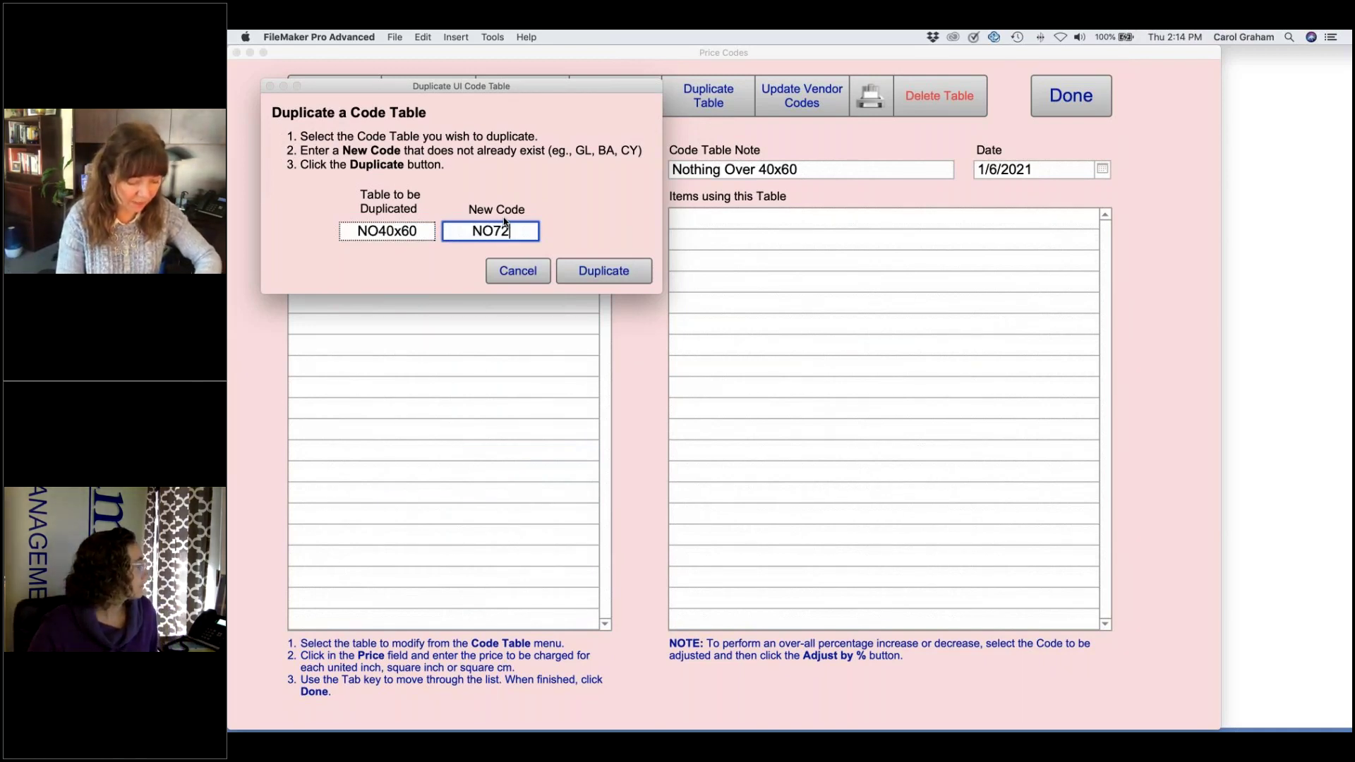
{"action": "type", "text": "x96"}
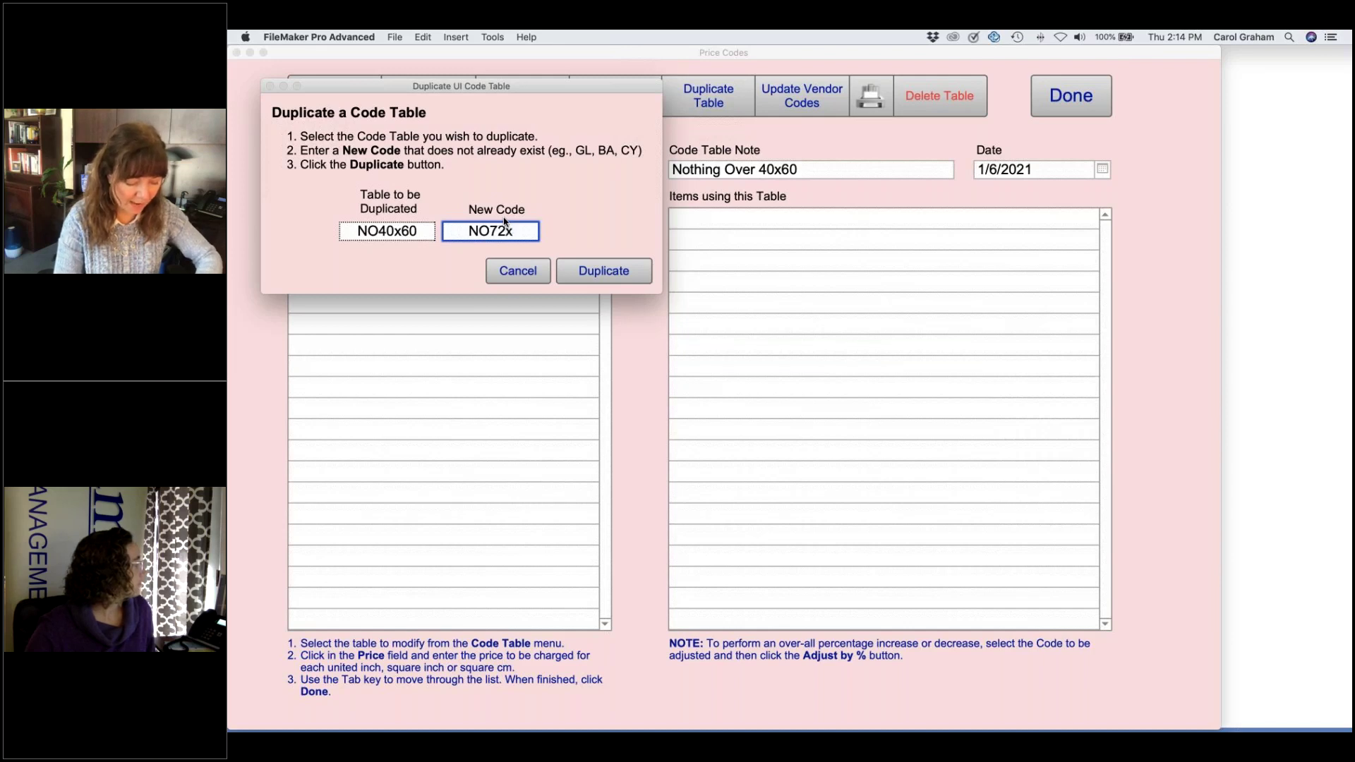
{"action": "left_click", "coordinate": [604, 271]}
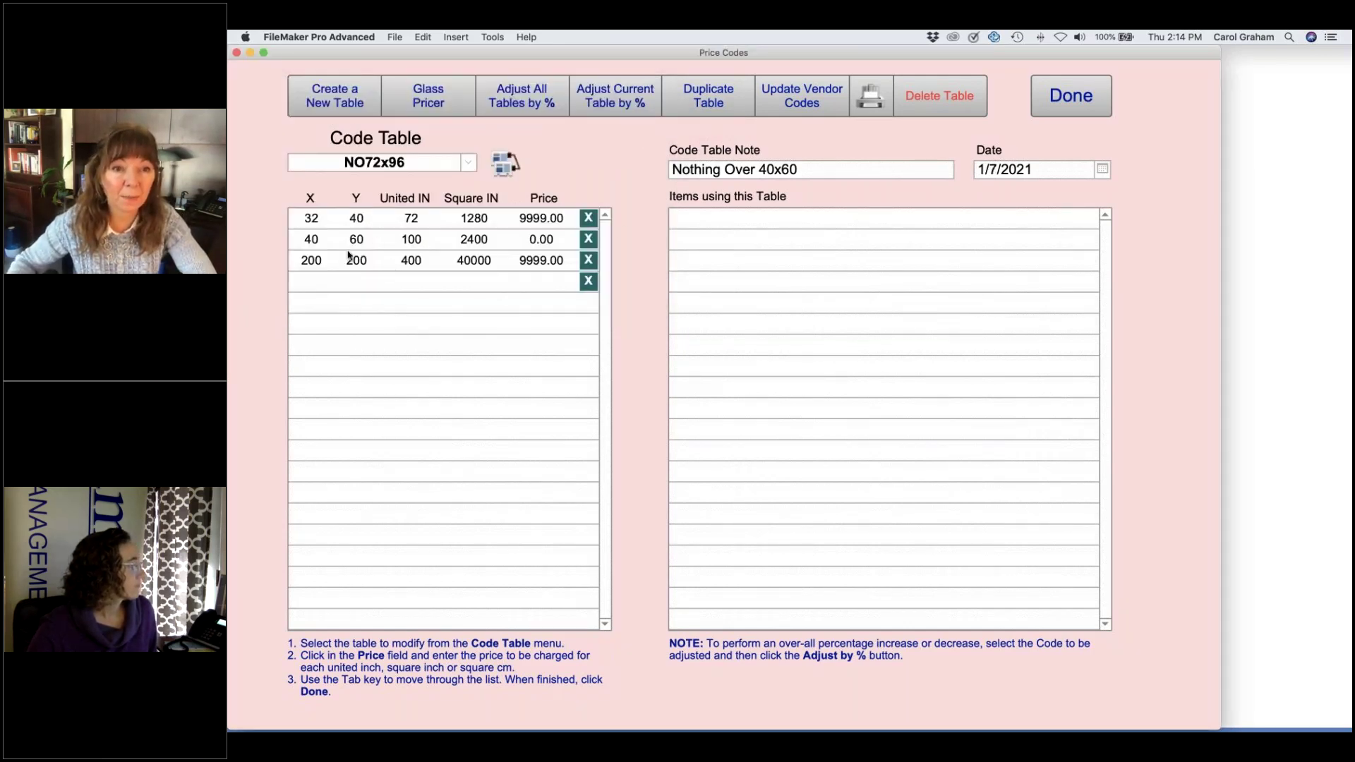
Step: In code table NO72x96, change the 40 x 60 size row to 72 x 96 and commit it
{"action": "left_click", "coordinate": [290, 240]}
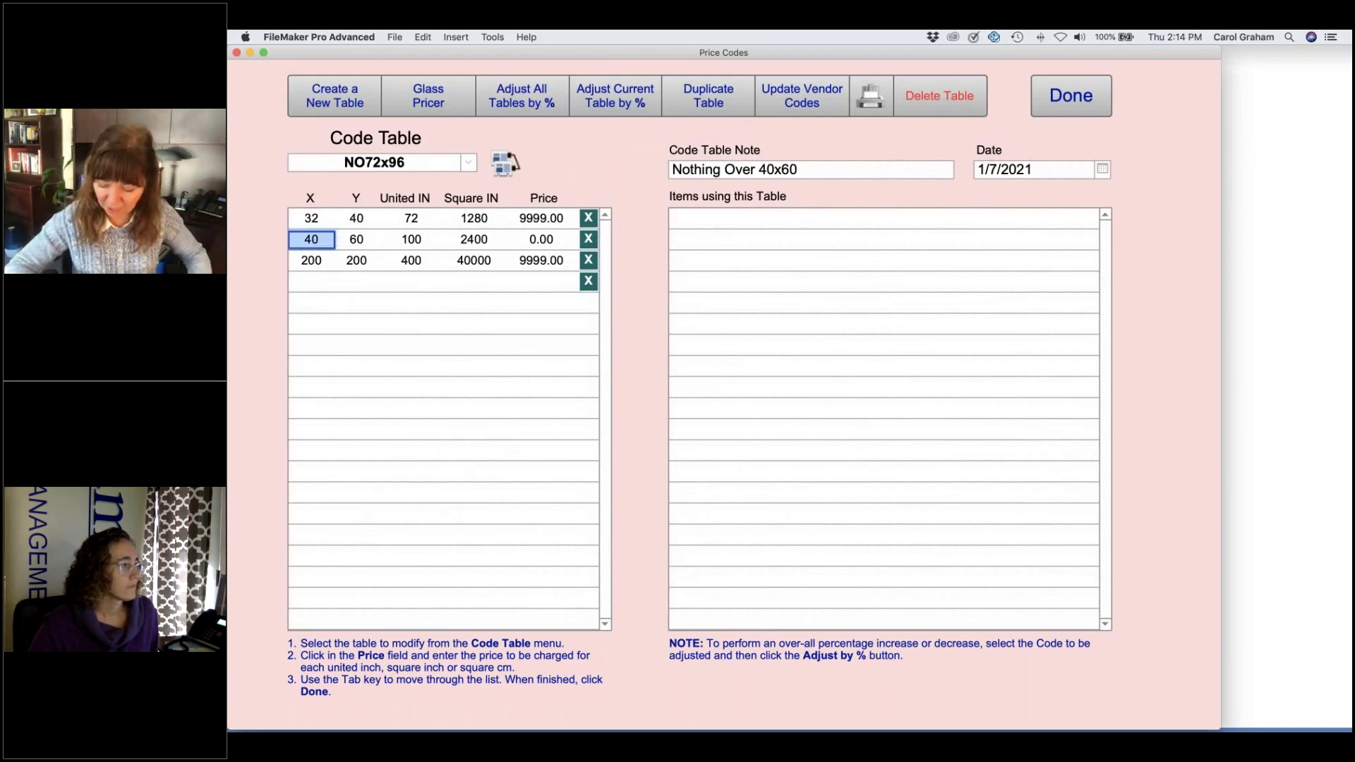
{"action": "type", "text": "72"}
{"action": "key", "text": "Tab"}
{"action": "type", "text": "96"}
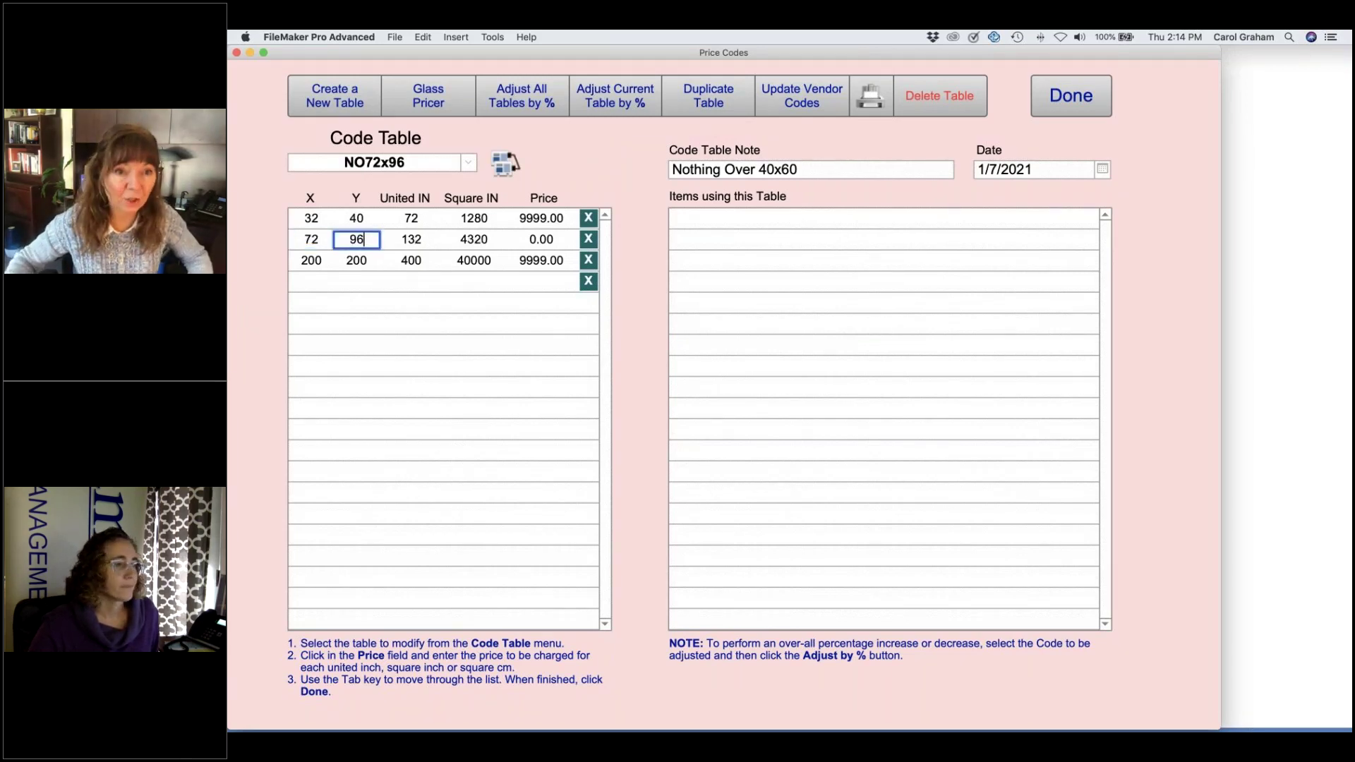
{"action": "left_click", "coordinate": [574, 268]}
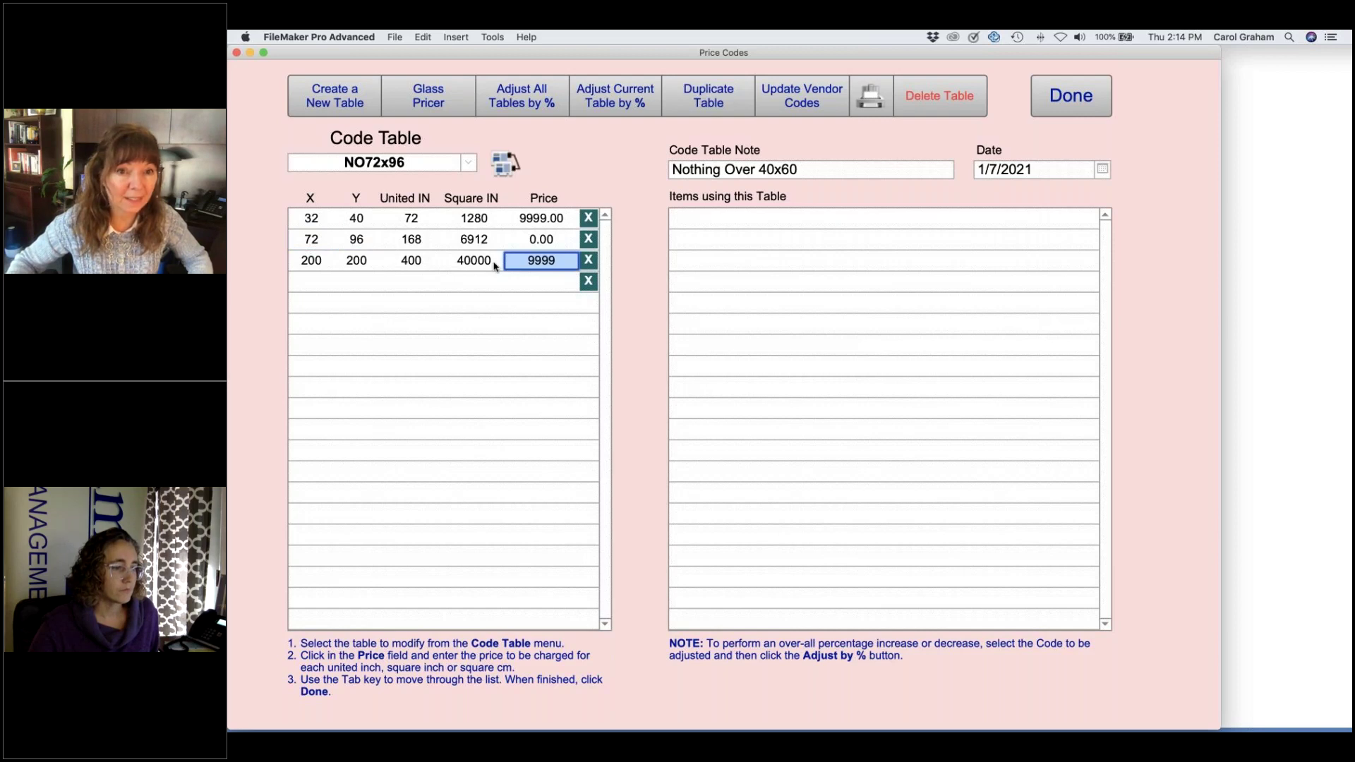
Step: Change the code table note of NO72x96 to "Nothing Over 72x96" and commit the entry
{"action": "left_click", "coordinate": [807, 170]}
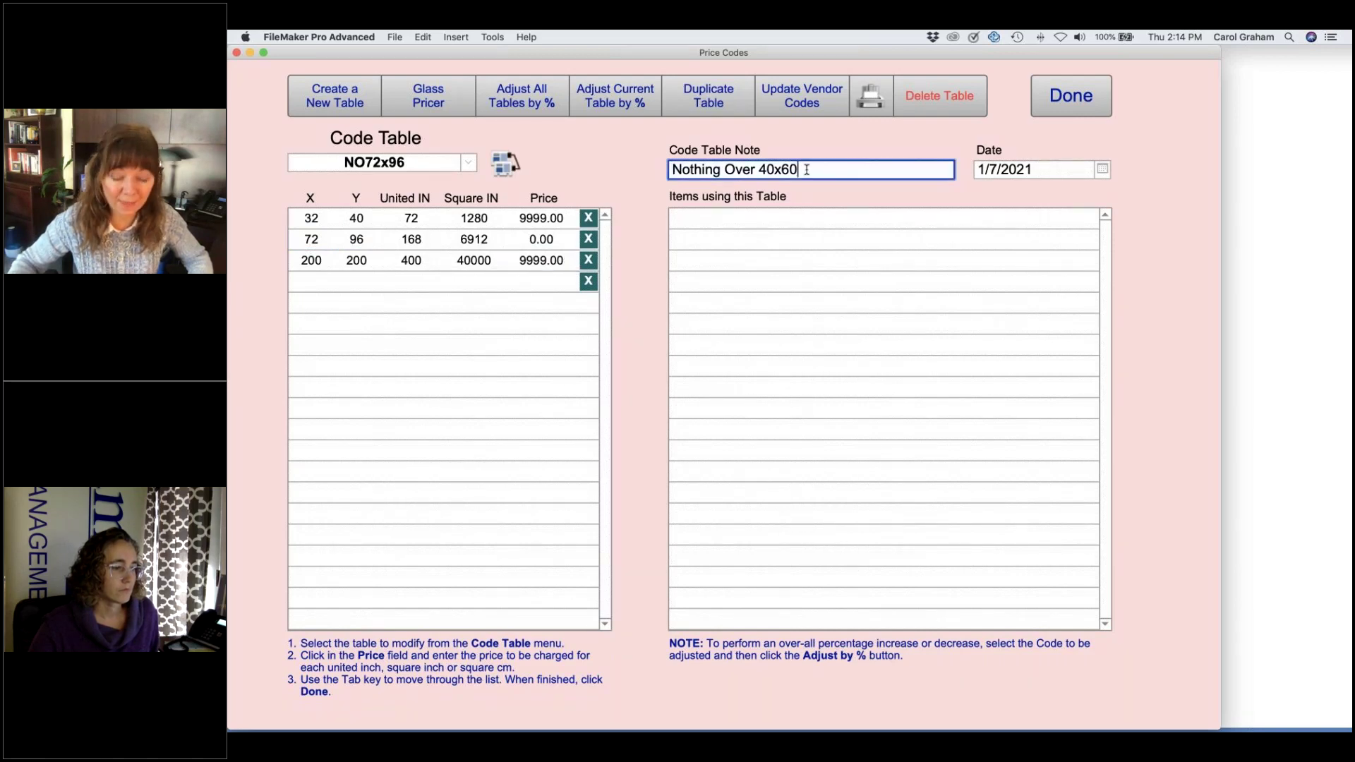
{"action": "key", "text": "BackSpace"}
{"action": "key", "text": "BackSpace"}
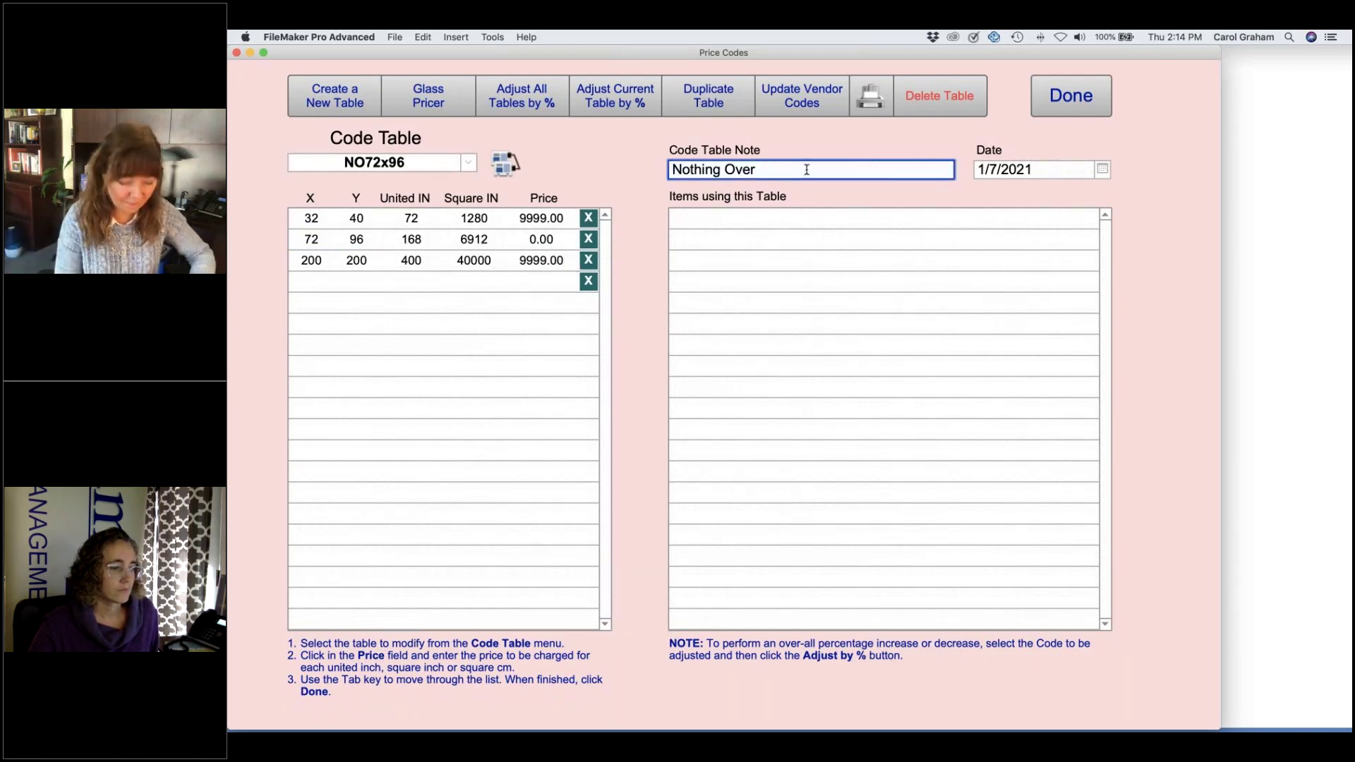
{"action": "type", "text": "72x96"}
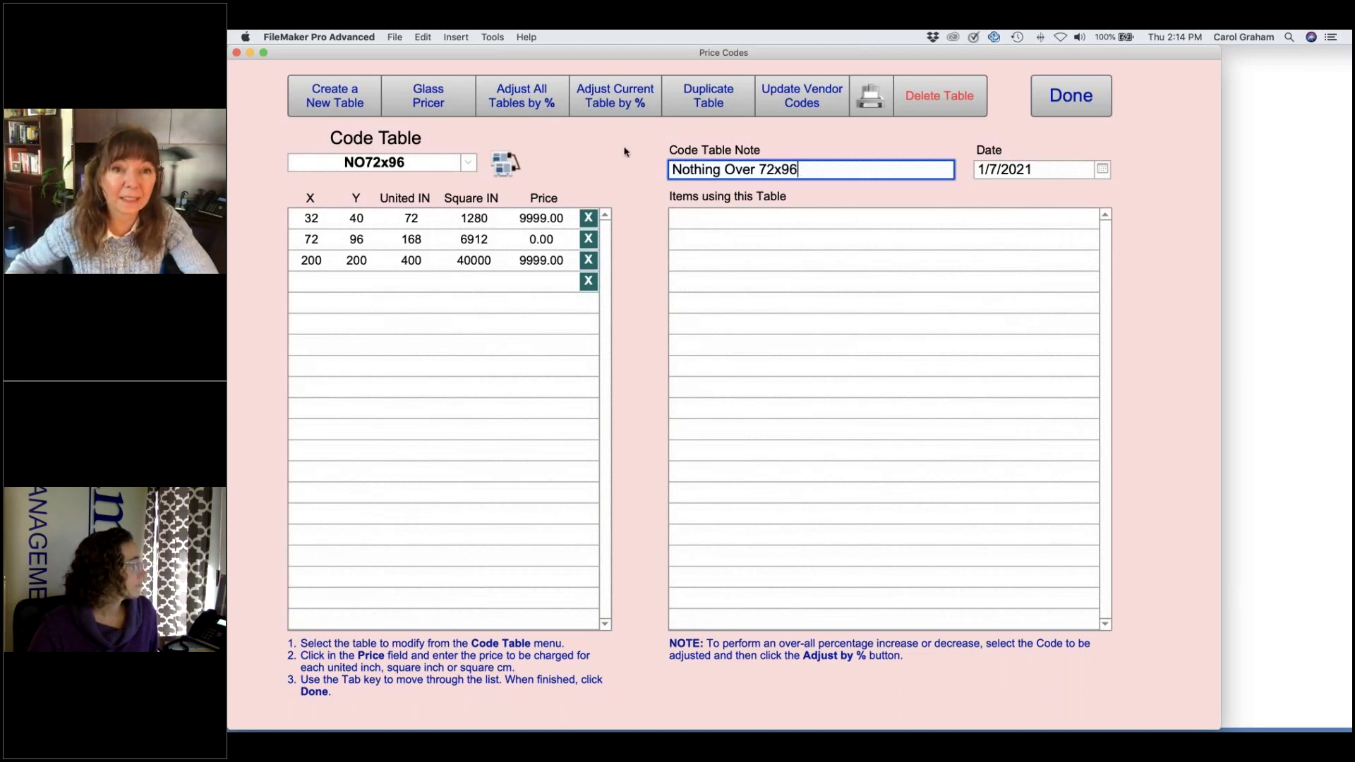
{"action": "left_click", "coordinate": [624, 152]}
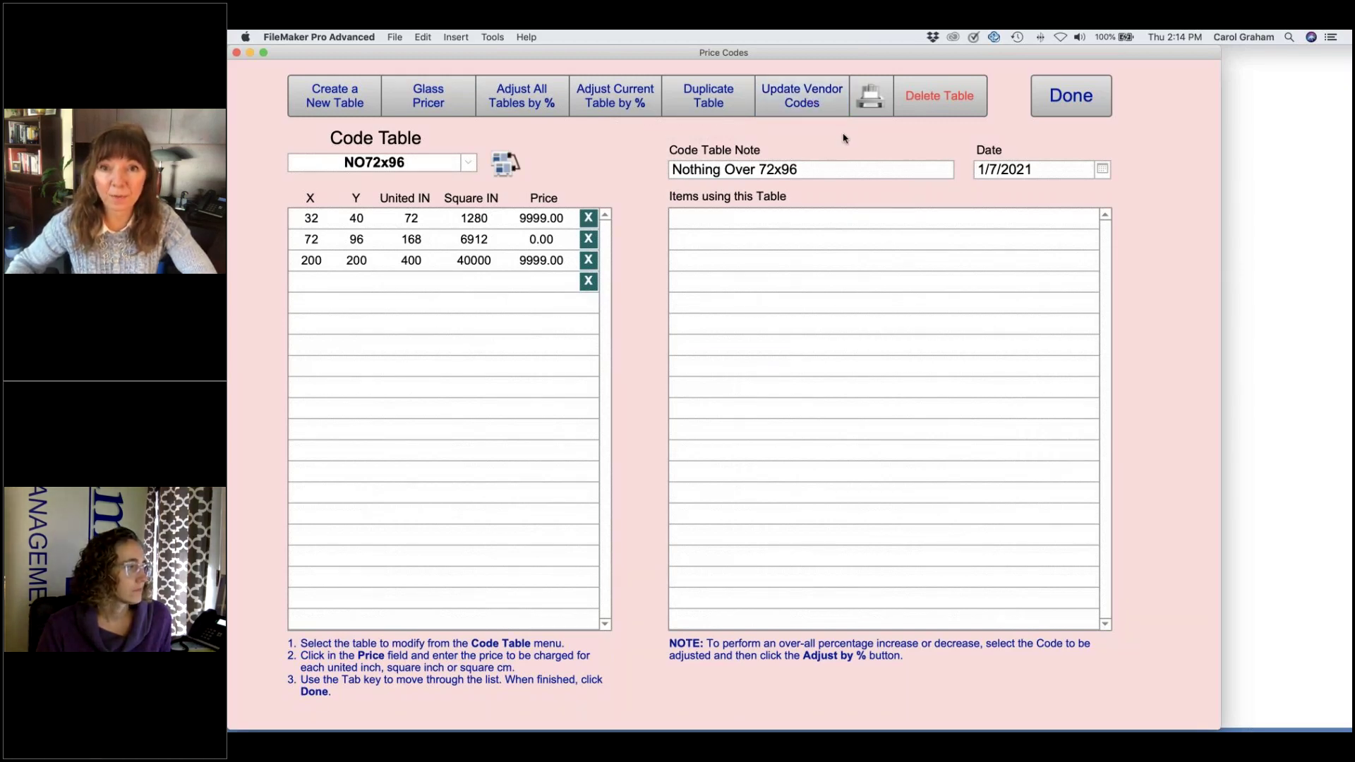
Step: Delete the NO72x96 code table
{"action": "left_click", "coordinate": [946, 110]}
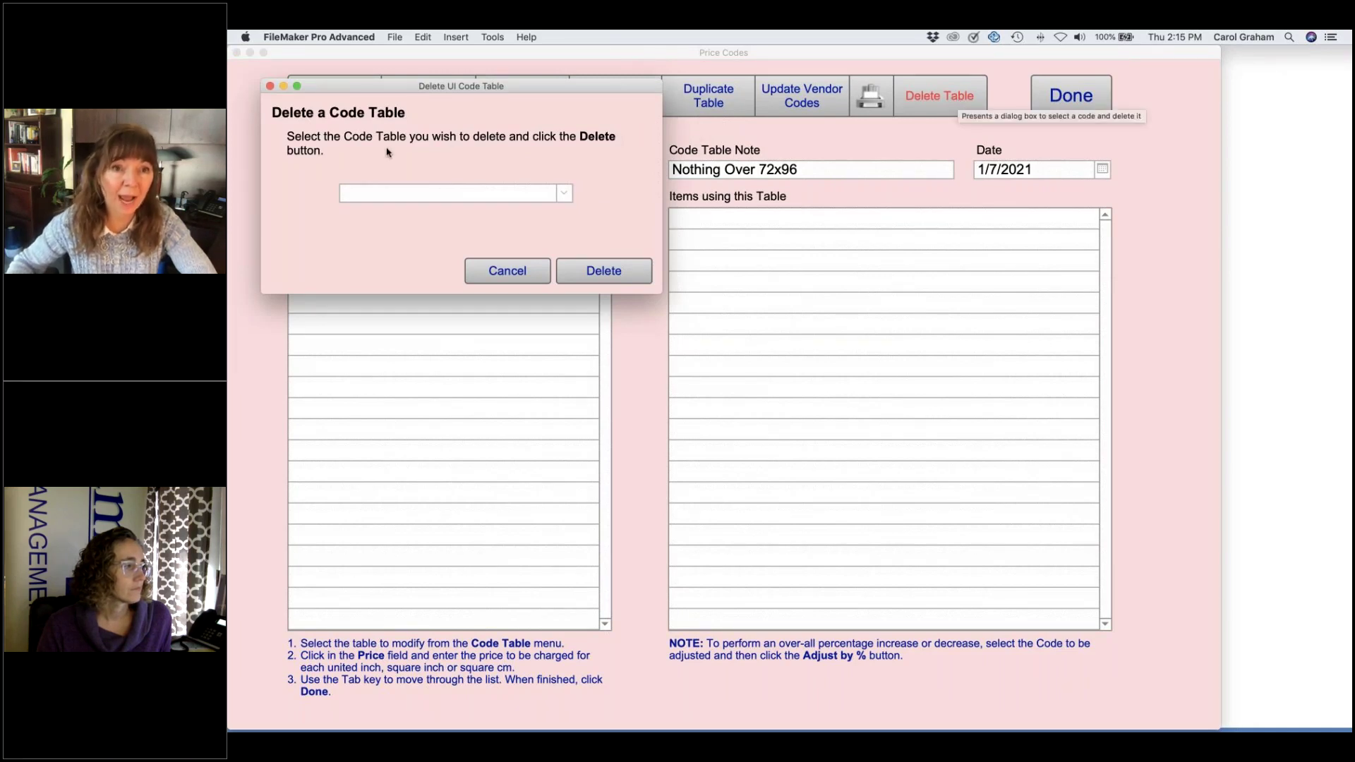
{"action": "left_click", "coordinate": [566, 194]}
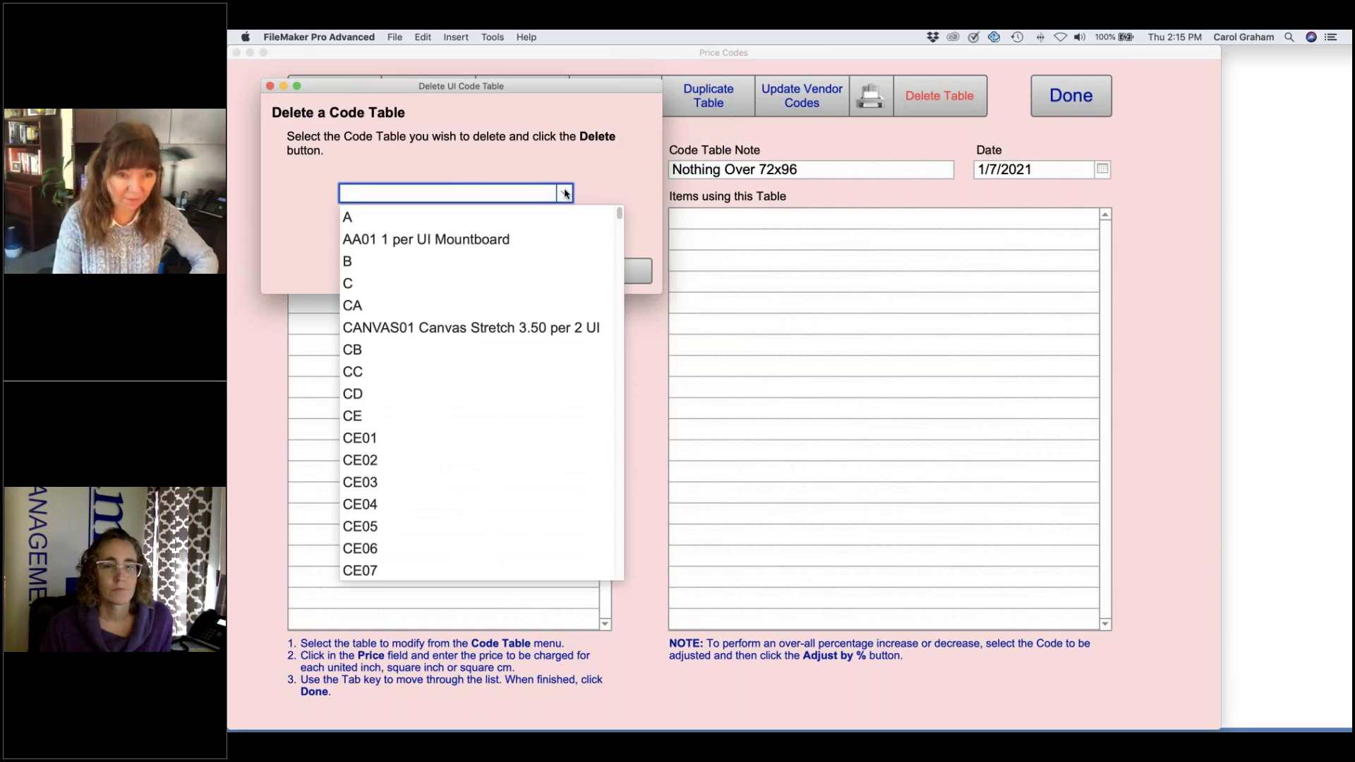
{"action": "type", "text": "no"}
{"action": "scroll", "coordinate": [555, 361], "scroll_direction": "down", "scroll_amount": 5}
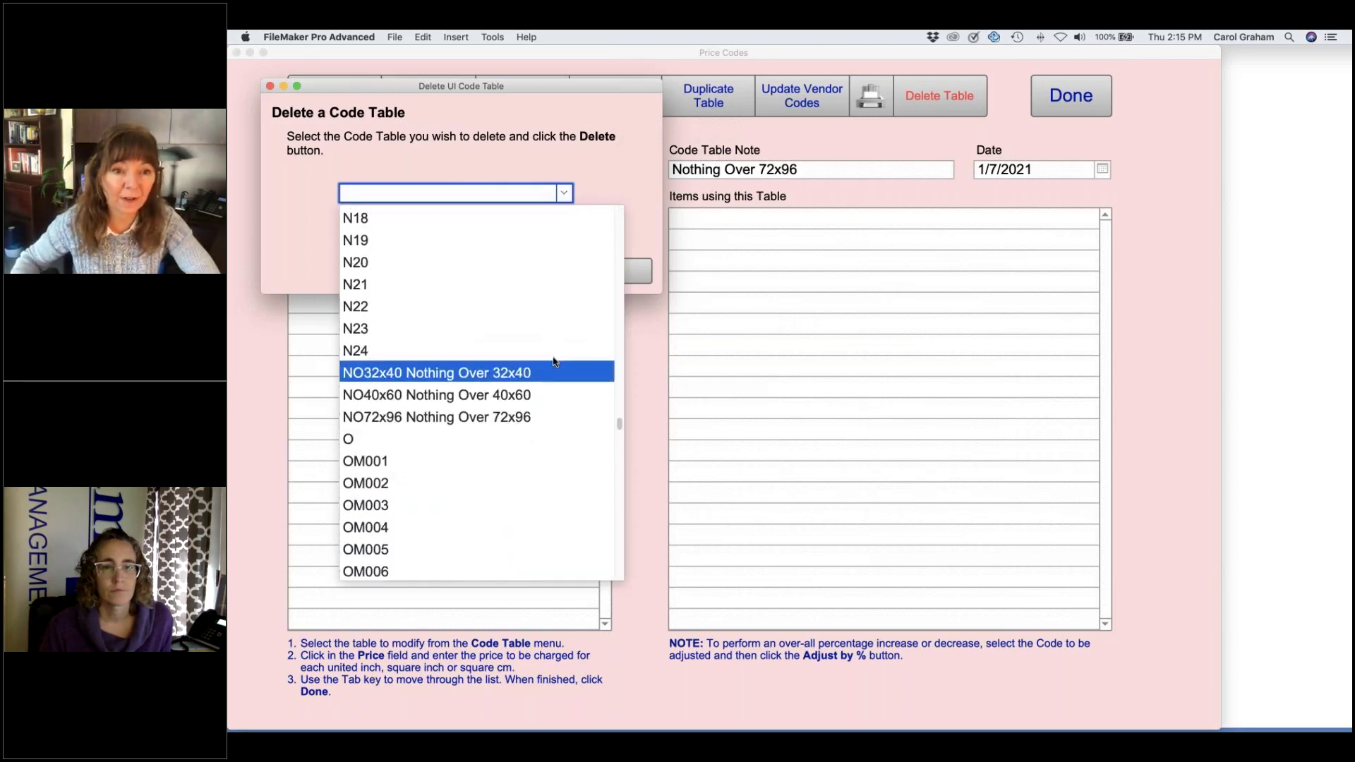
{"action": "left_click", "coordinate": [495, 413]}
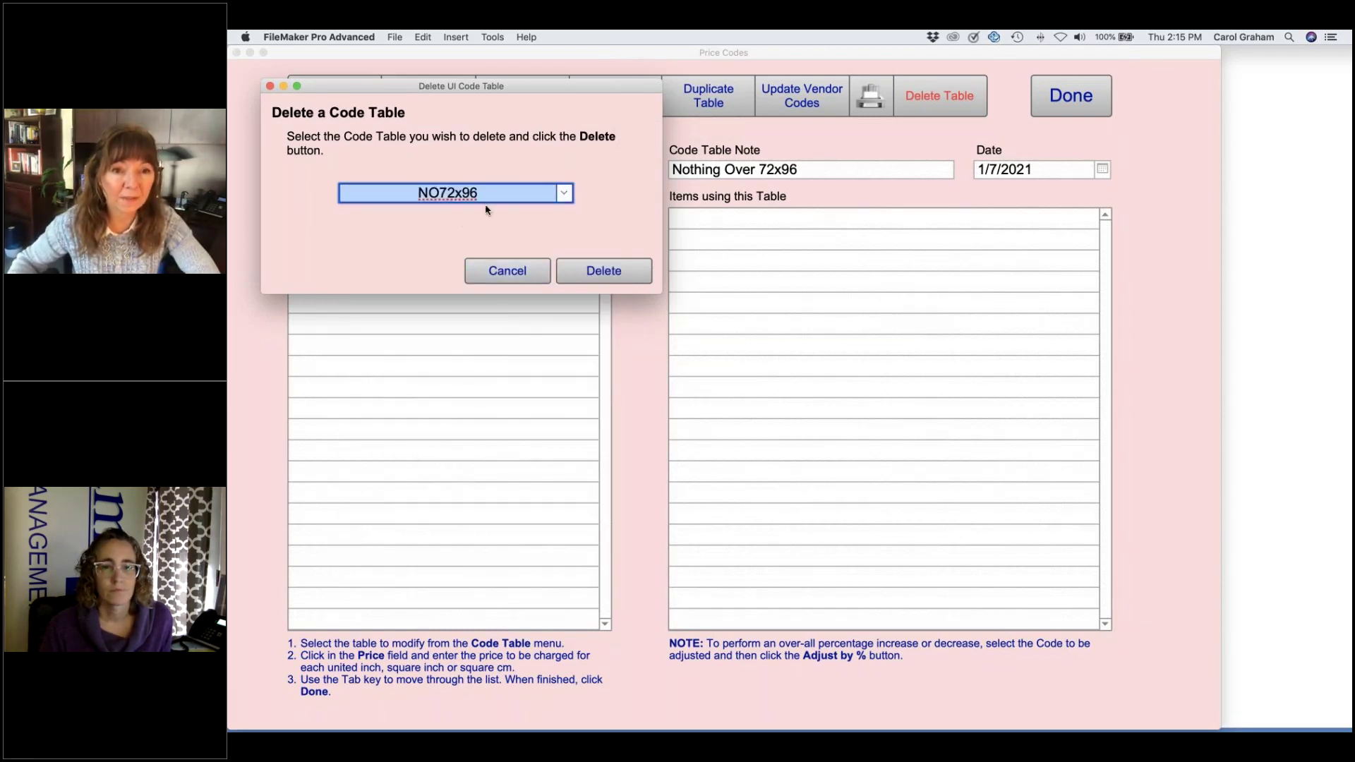
{"action": "left_click", "coordinate": [620, 274]}
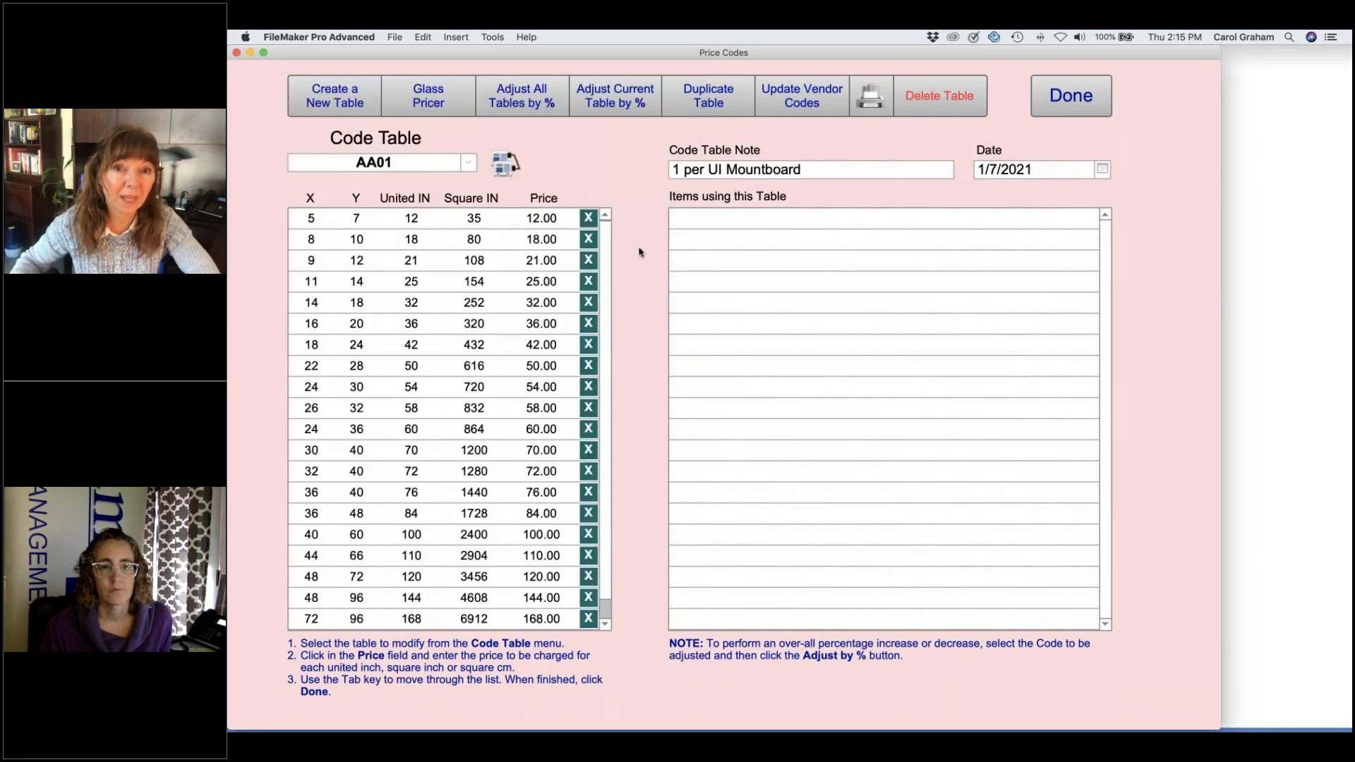
Step: Open the print settings for code table AA01 and cancel the printing
{"action": "left_click", "coordinate": [870, 97]}
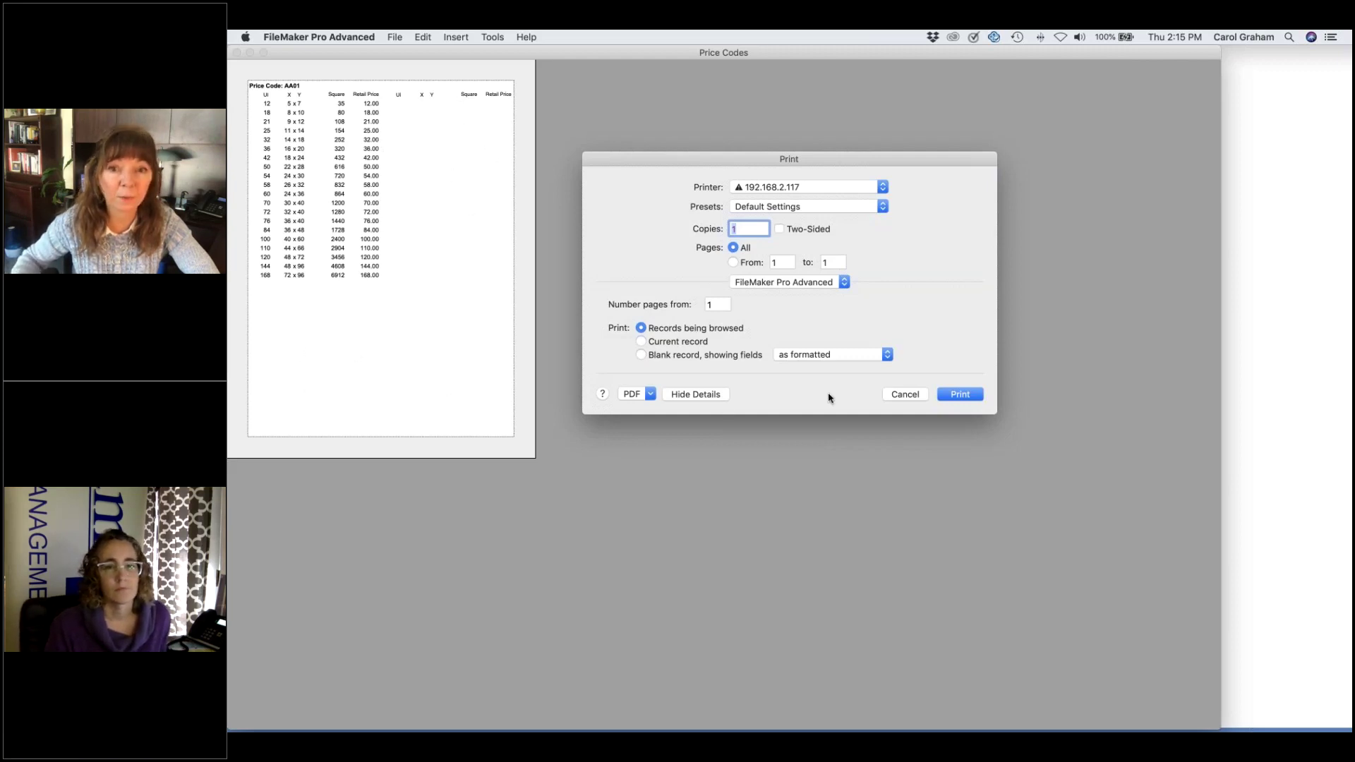
{"action": "left_click", "coordinate": [919, 399]}
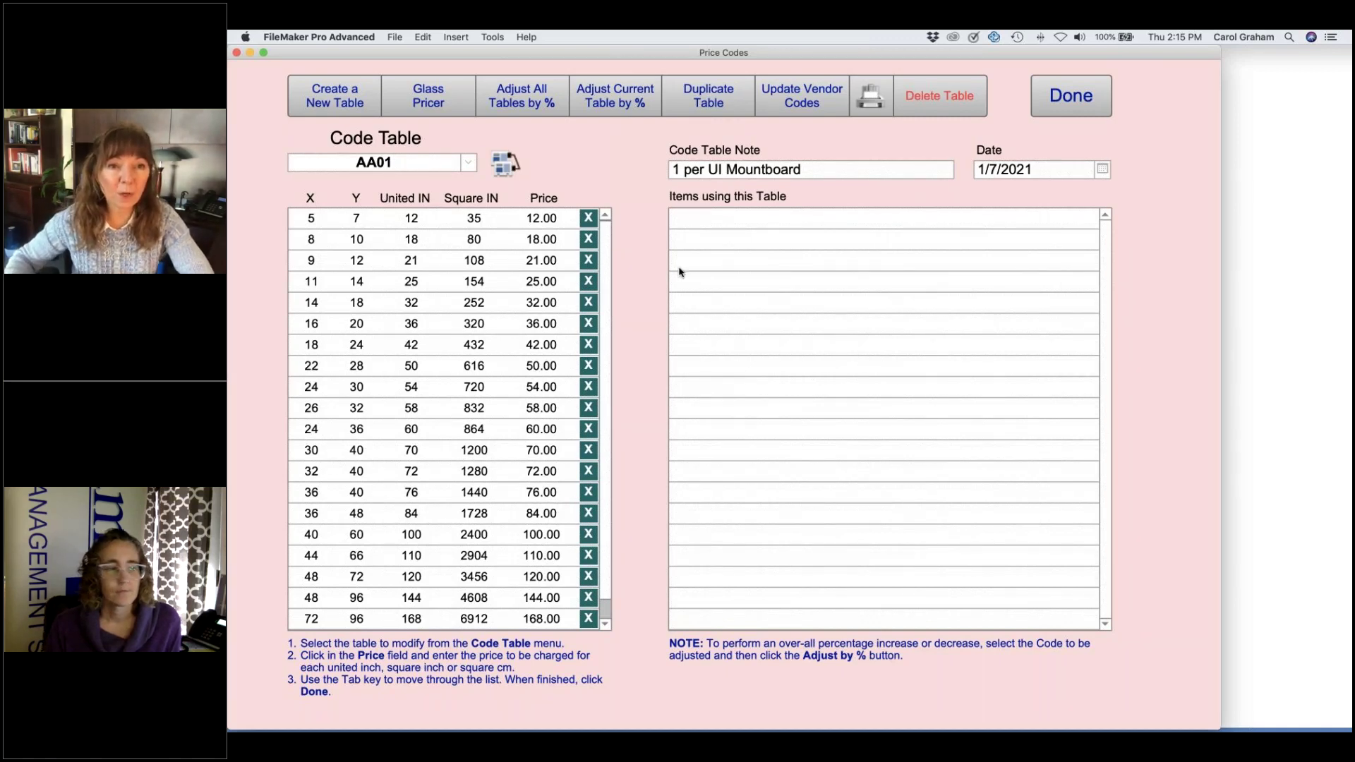
Step: Switch the current code table to Fitting01, noted as .80 per 4 UI increased 2%
{"action": "left_click", "coordinate": [469, 162]}
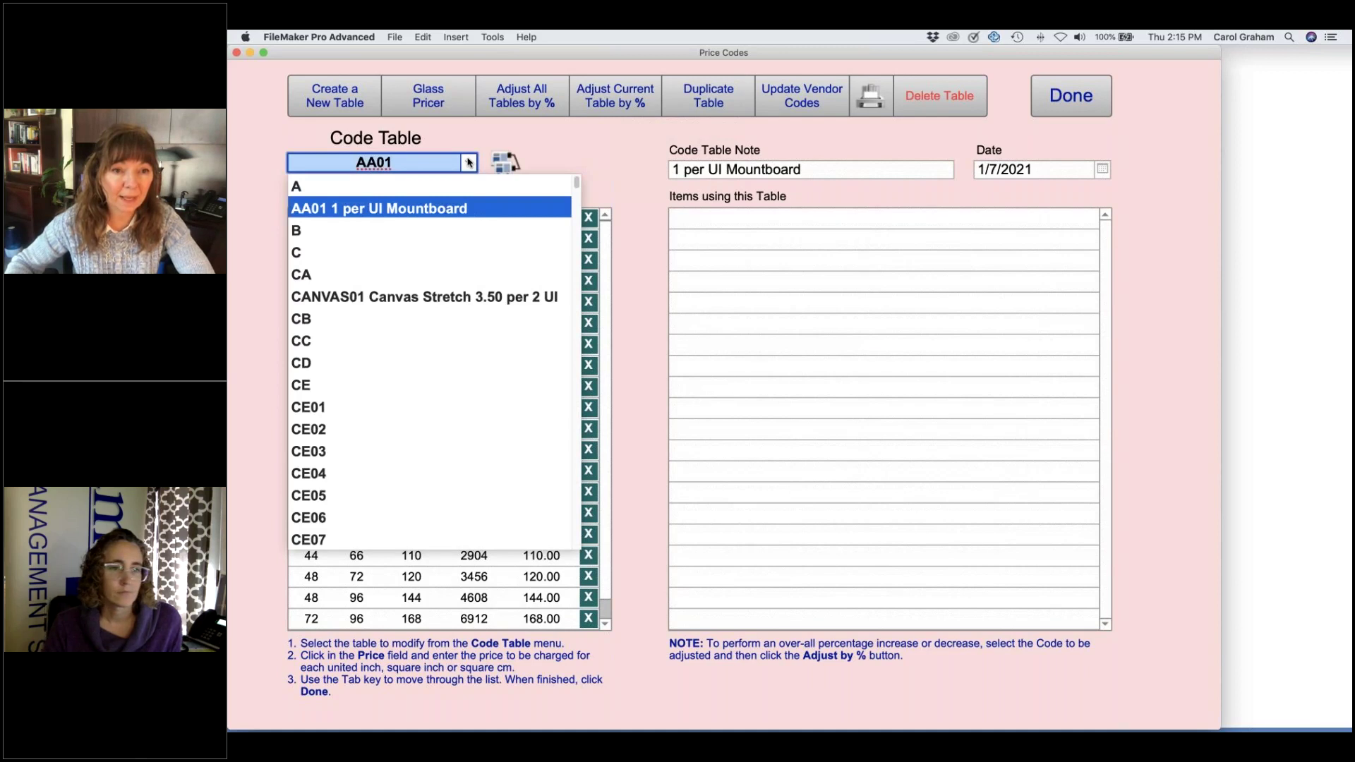
{"action": "scroll", "coordinate": [469, 365], "scroll_direction": "down", "scroll_amount": 4}
{"action": "scroll", "coordinate": [469, 365], "scroll_direction": "down", "scroll_amount": 15}
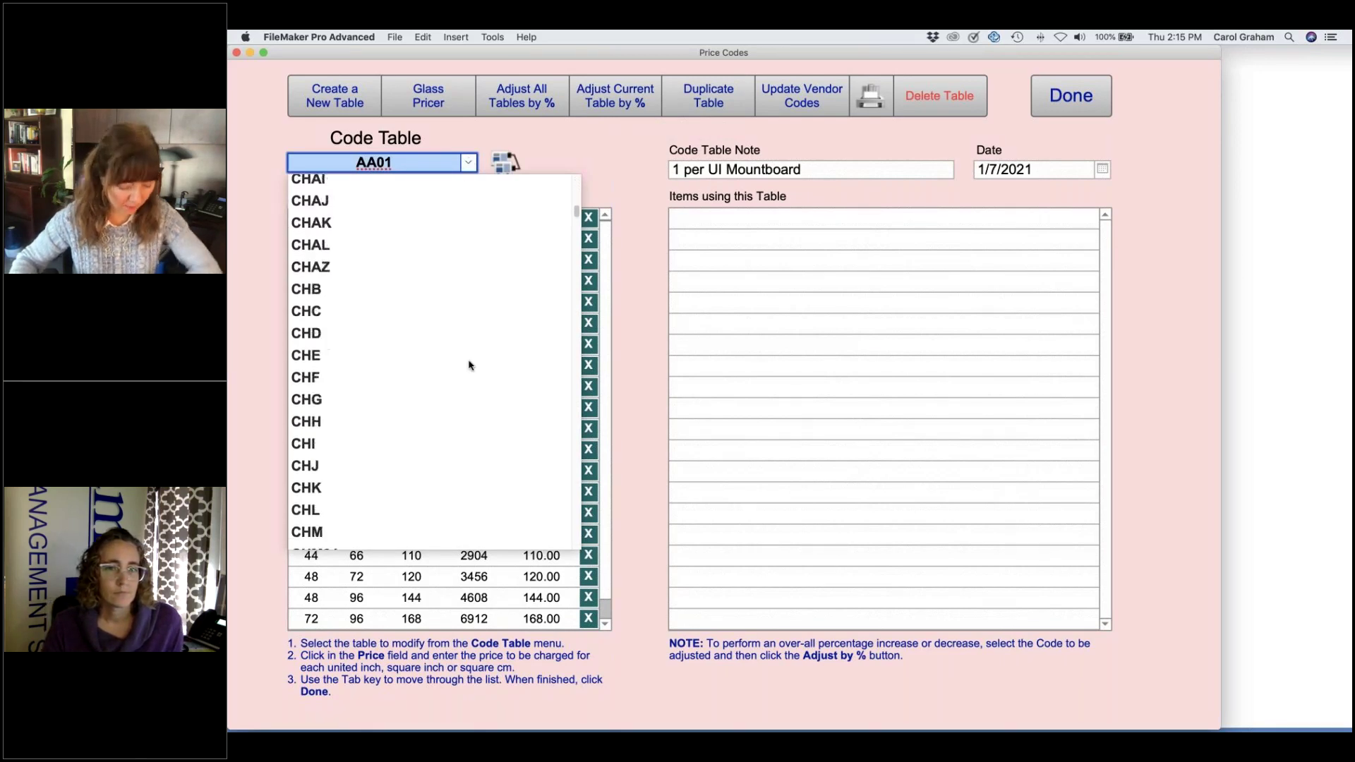
{"action": "scroll", "coordinate": [470, 365], "scroll_direction": "down", "scroll_amount": 5}
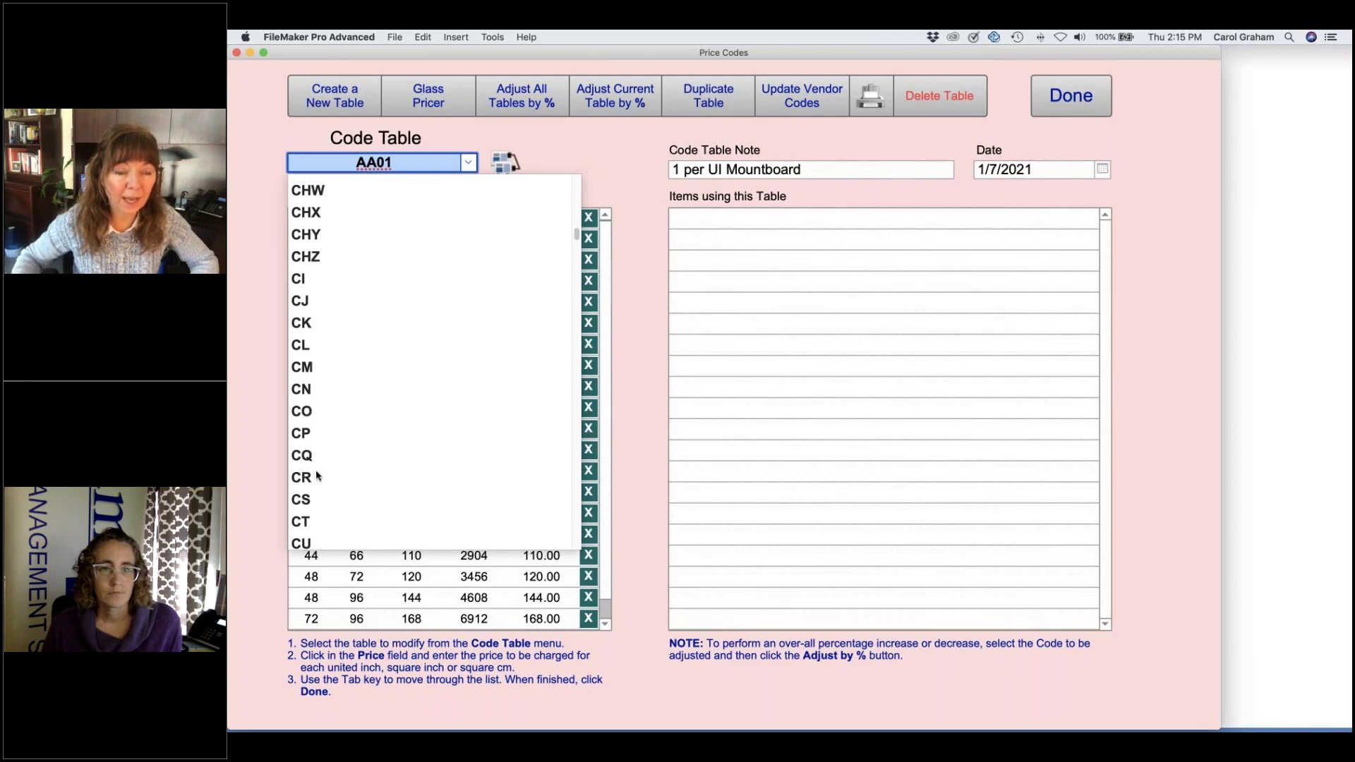
{"action": "scroll", "coordinate": [352, 466], "scroll_direction": "down", "scroll_amount": 20}
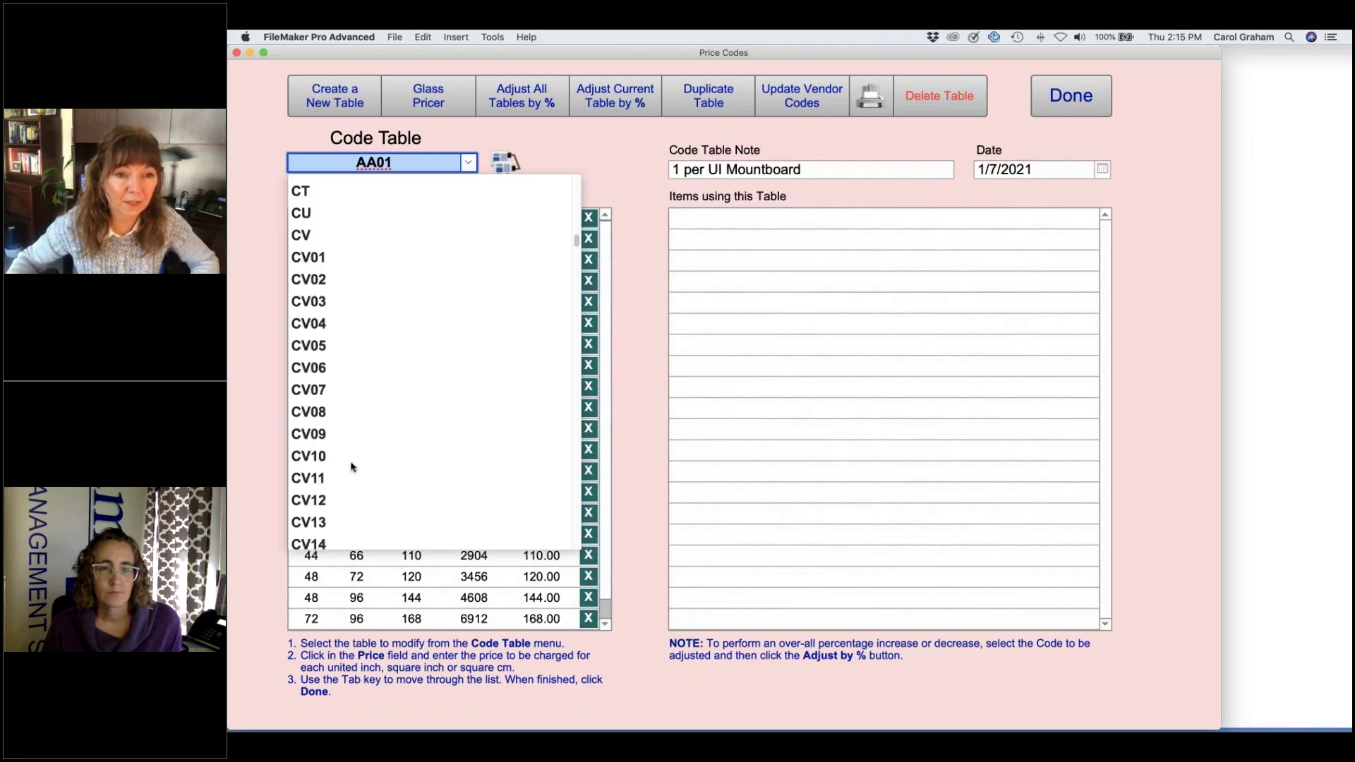
{"action": "scroll", "coordinate": [351, 467], "scroll_direction": "down", "scroll_amount": 15}
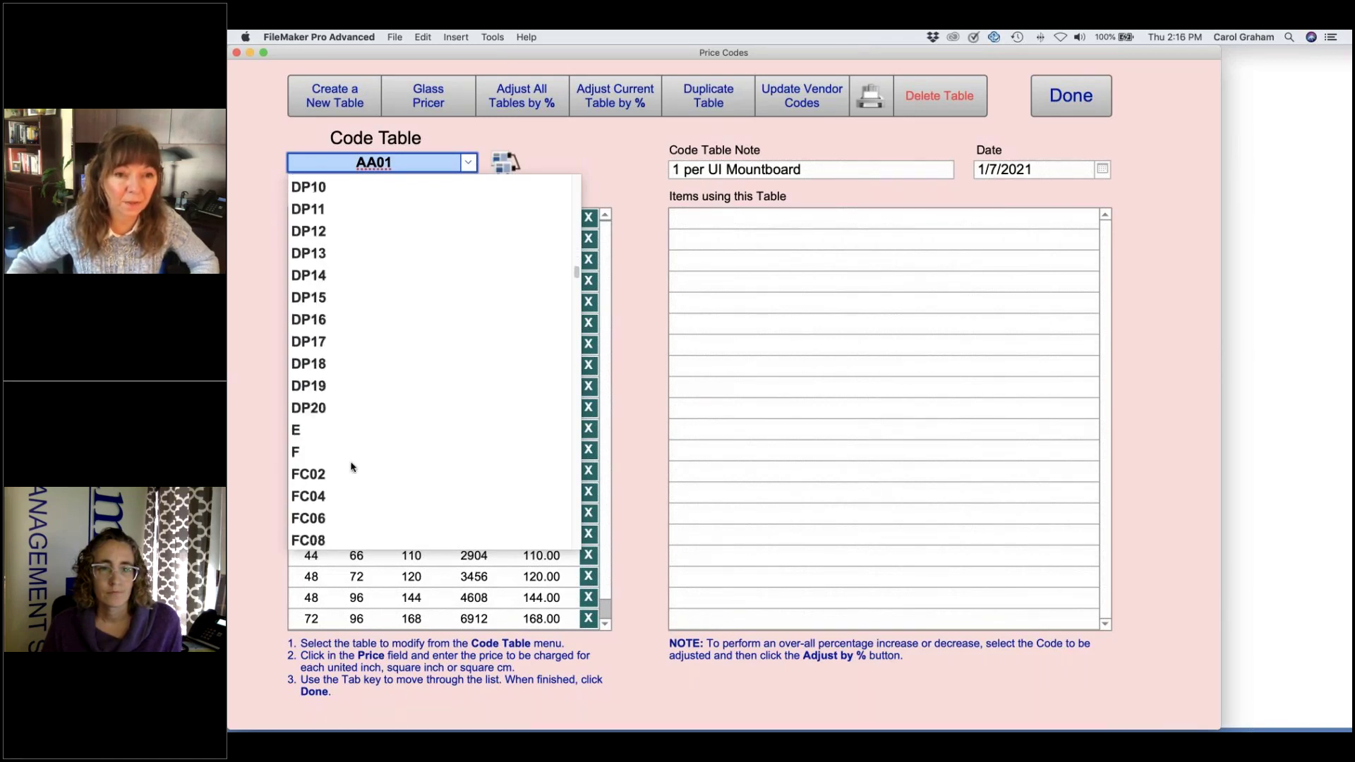
{"action": "scroll", "coordinate": [351, 466], "scroll_direction": "down", "scroll_amount": 10}
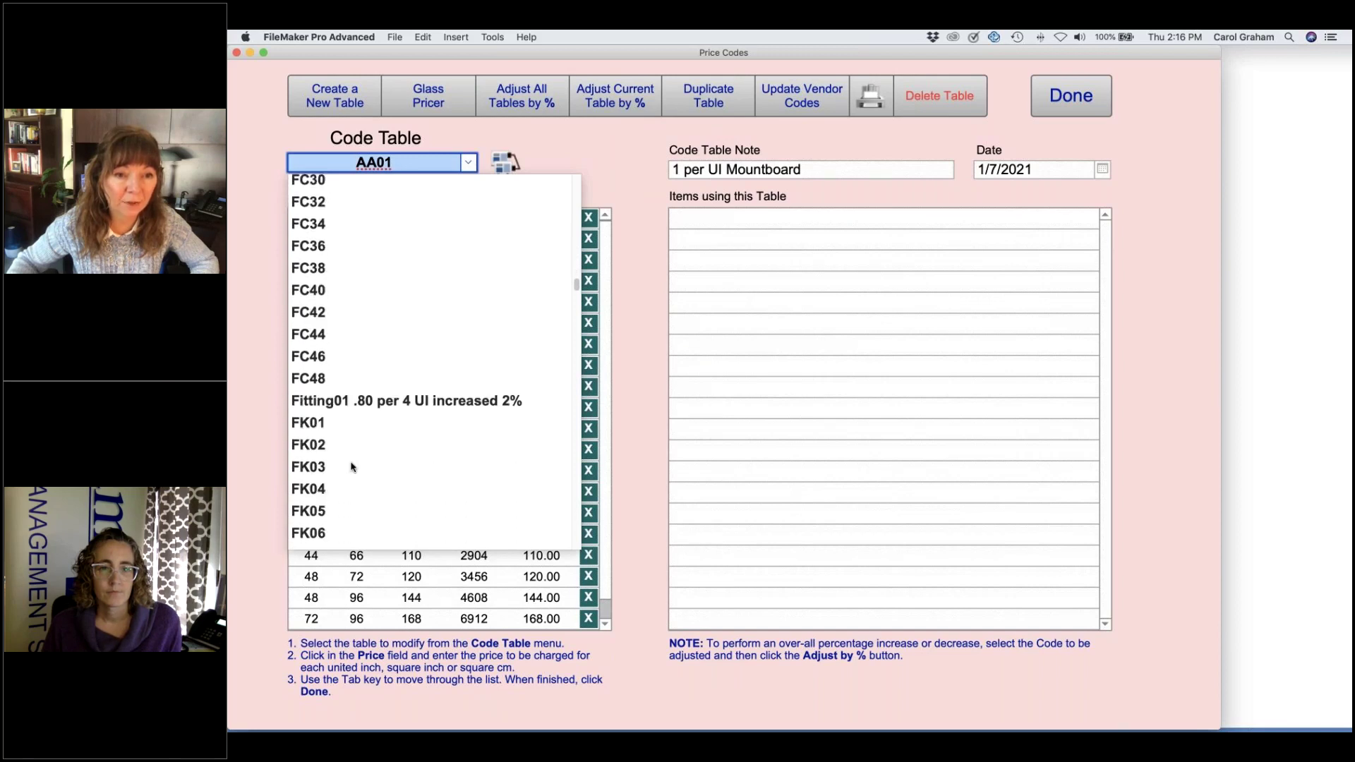
{"action": "scroll", "coordinate": [433, 366], "scroll_direction": "up", "scroll_amount": 3}
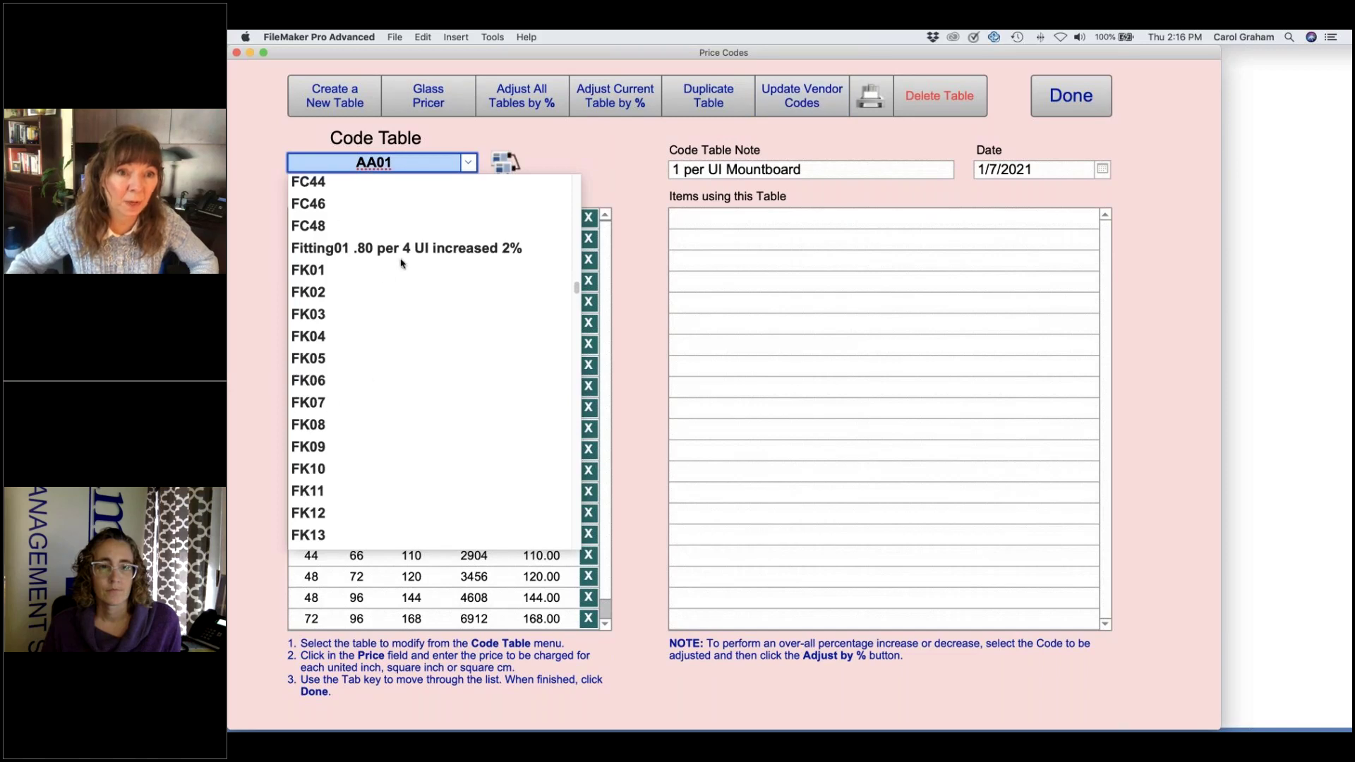
{"action": "left_click", "coordinate": [443, 248]}
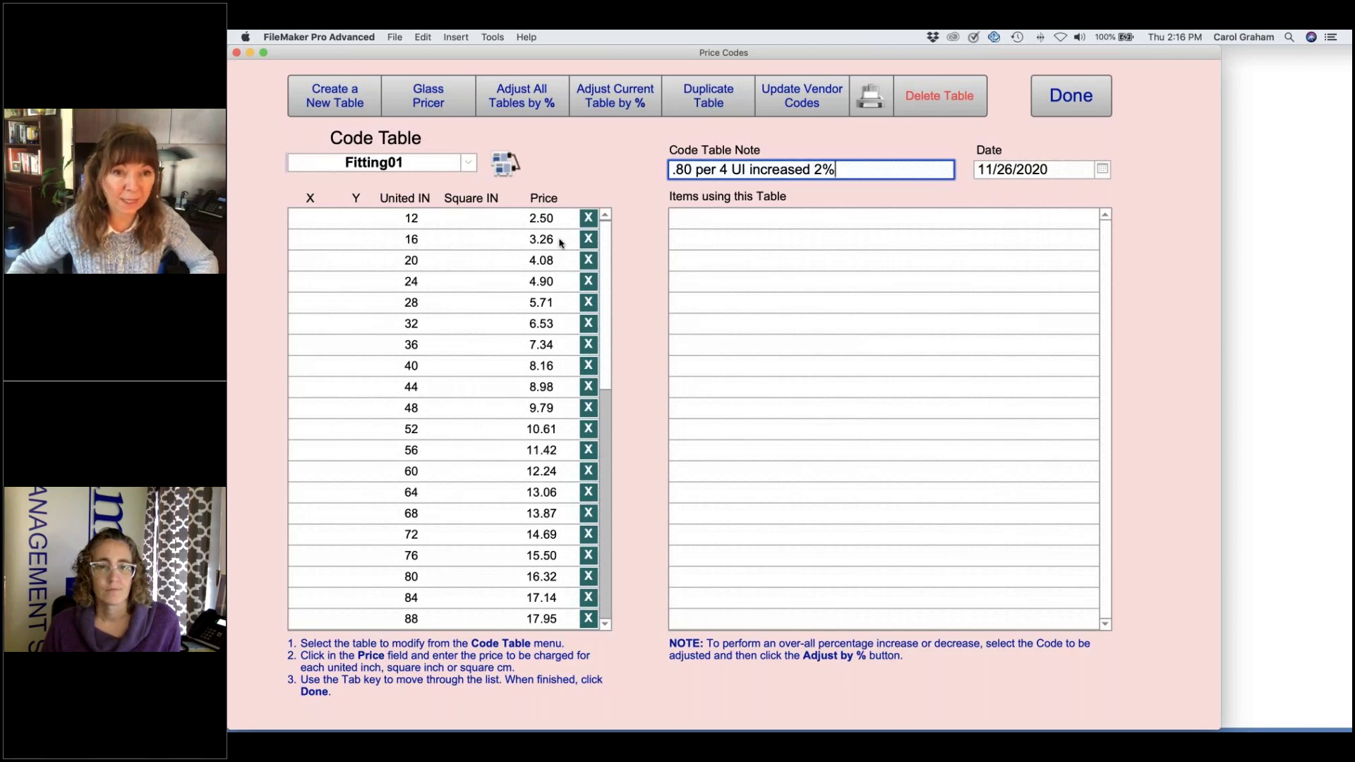
Step: Switch the current code table to GL01, noted as Premium Clear
{"action": "left_click", "coordinate": [467, 163]}
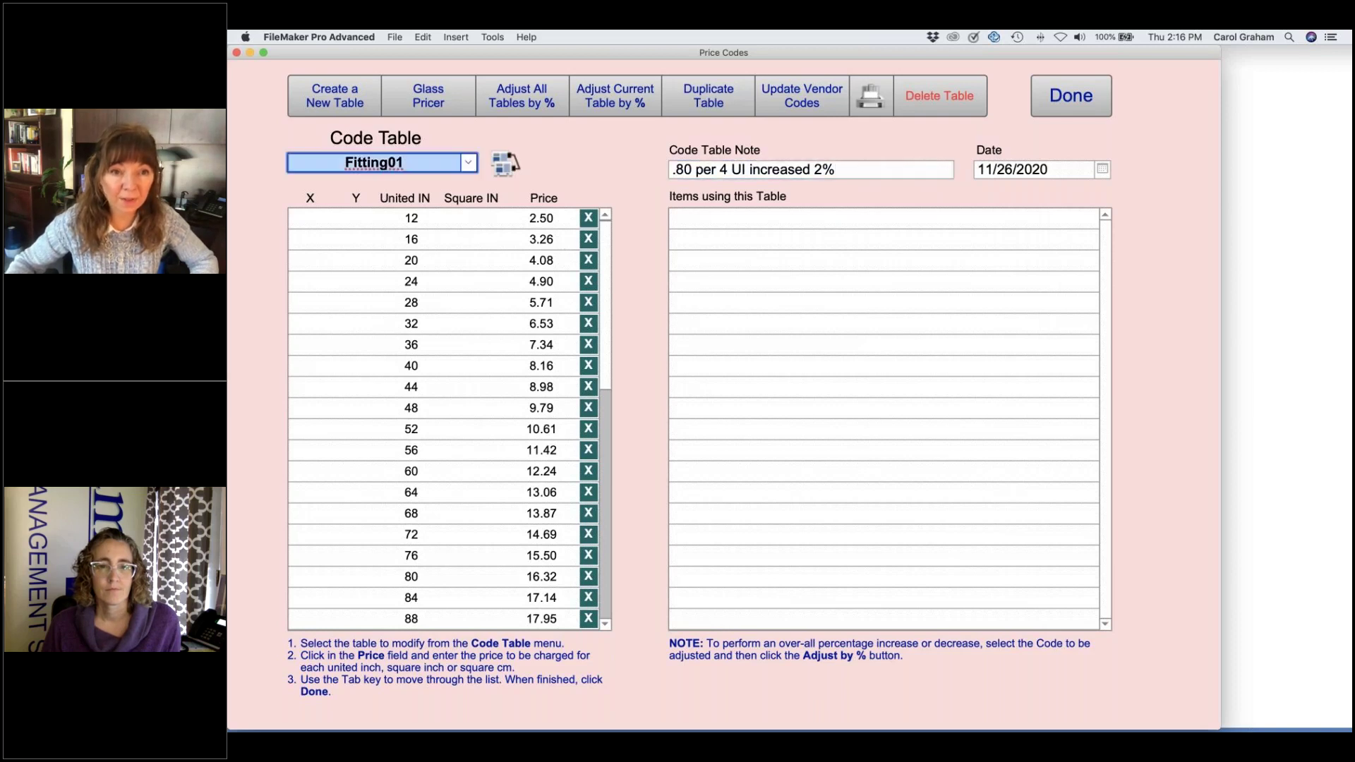
{"action": "left_click", "coordinate": [467, 163]}
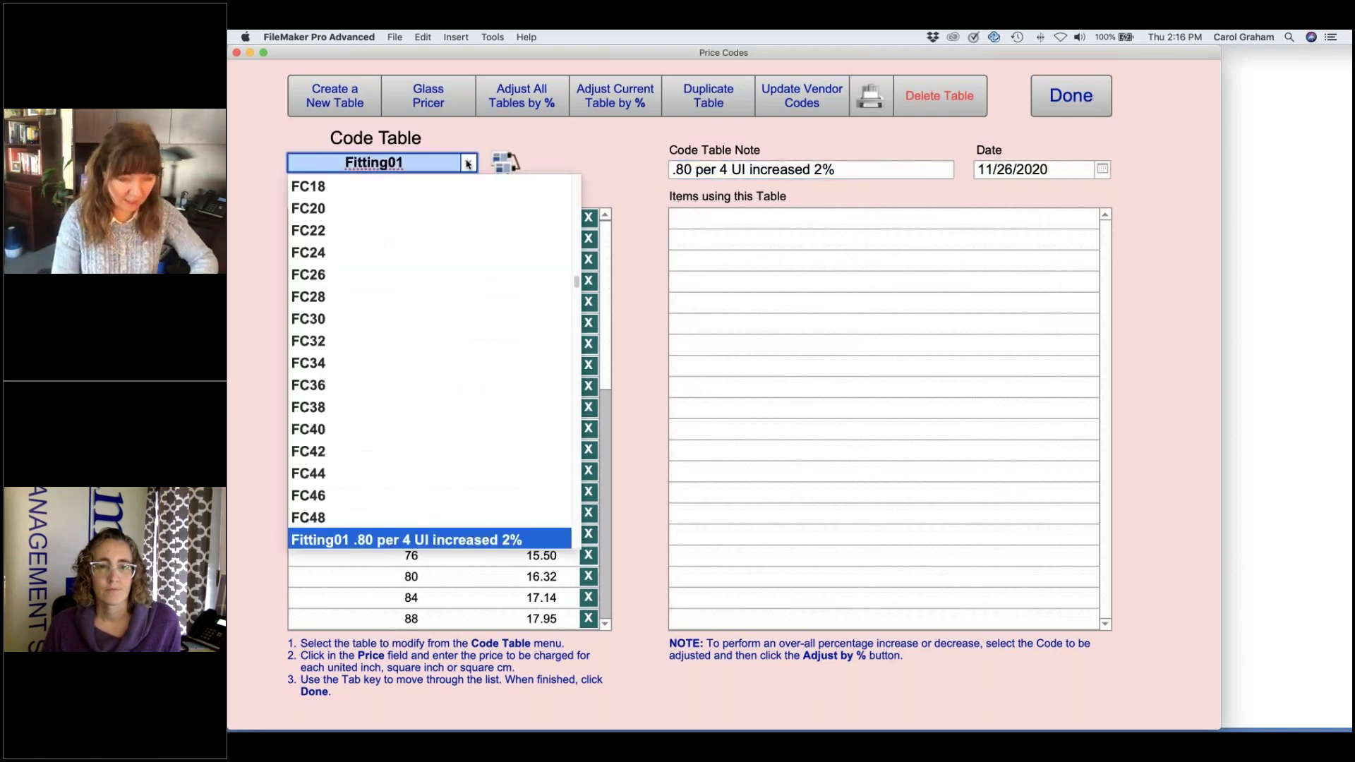
{"action": "scroll", "coordinate": [420, 528], "scroll_direction": "down", "scroll_amount": 5}
{"action": "left_click", "coordinate": [422, 539]}
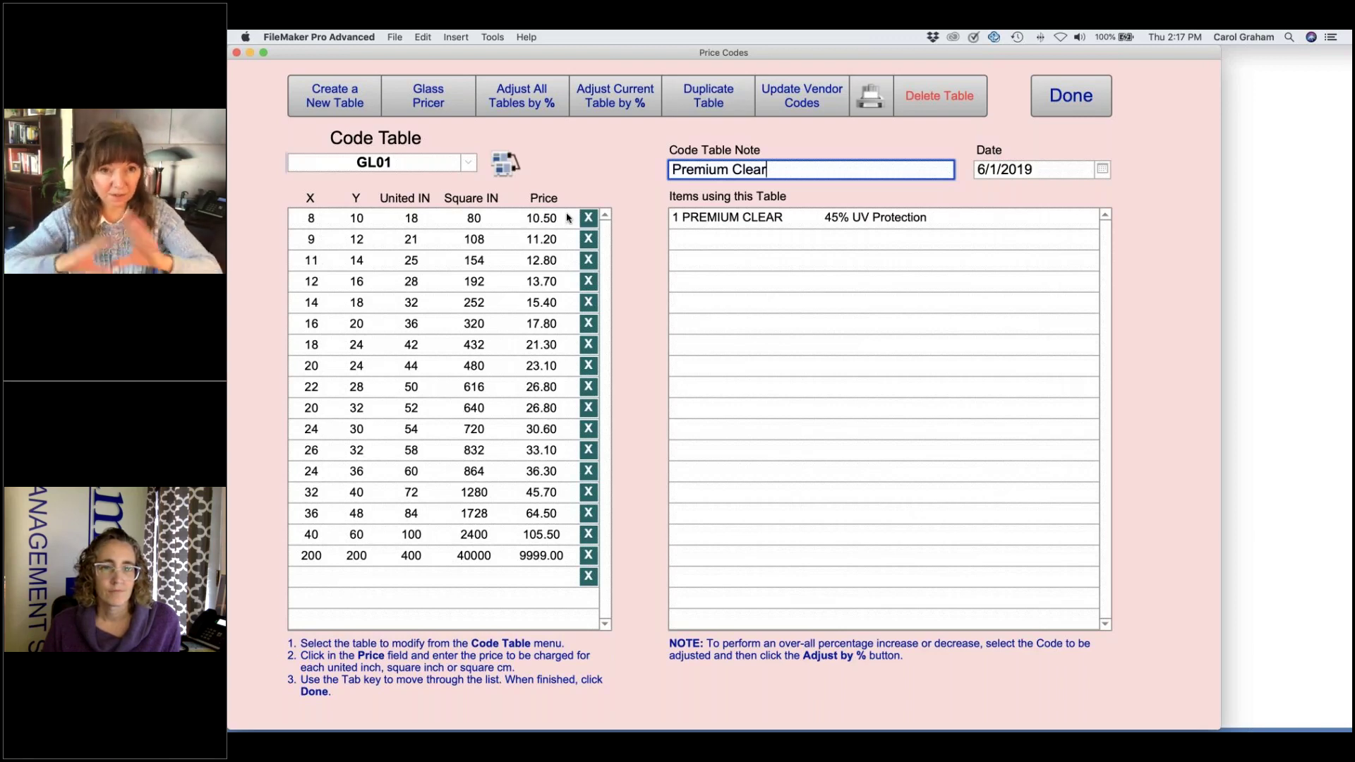
{"action": "left_click", "coordinate": [616, 159]}
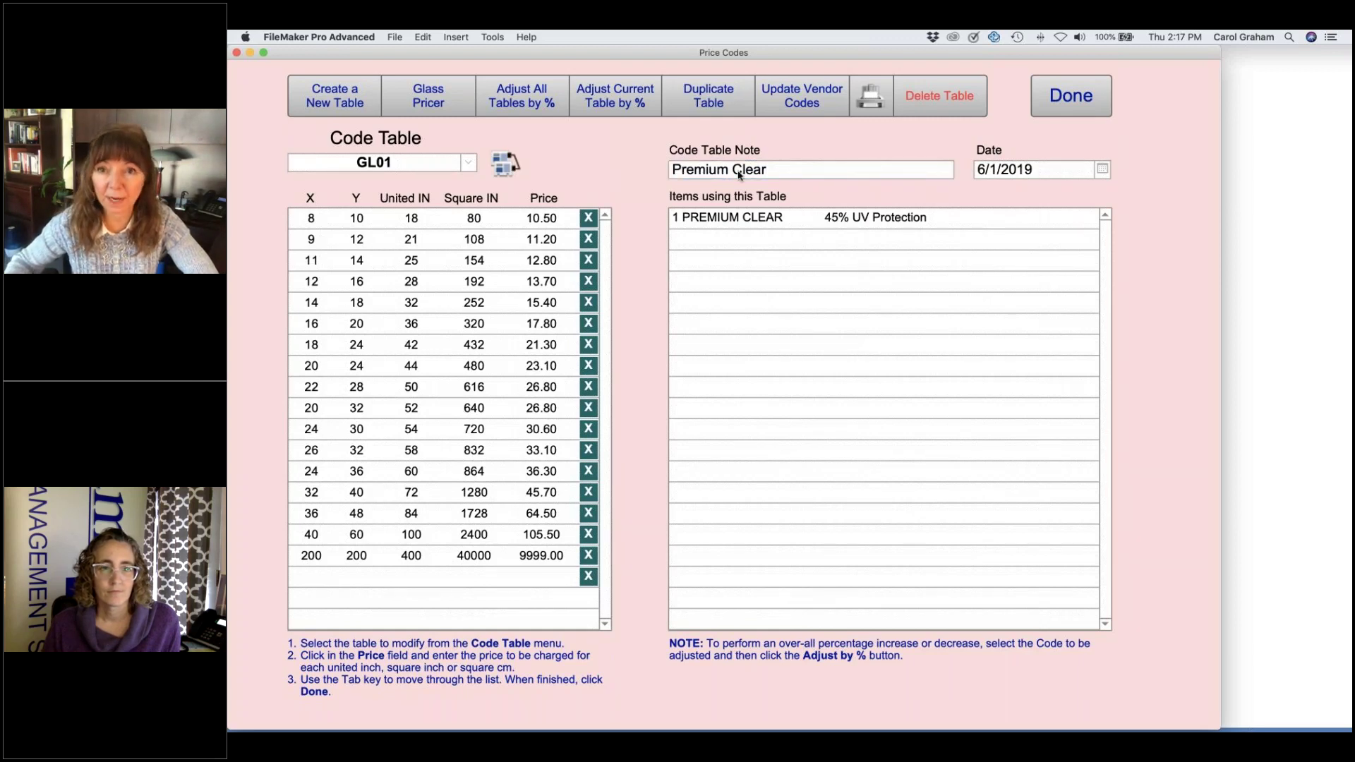
Step: Leave the code tables and display the matboard pricing details of item B108506
{"action": "left_click", "coordinate": [1091, 82]}
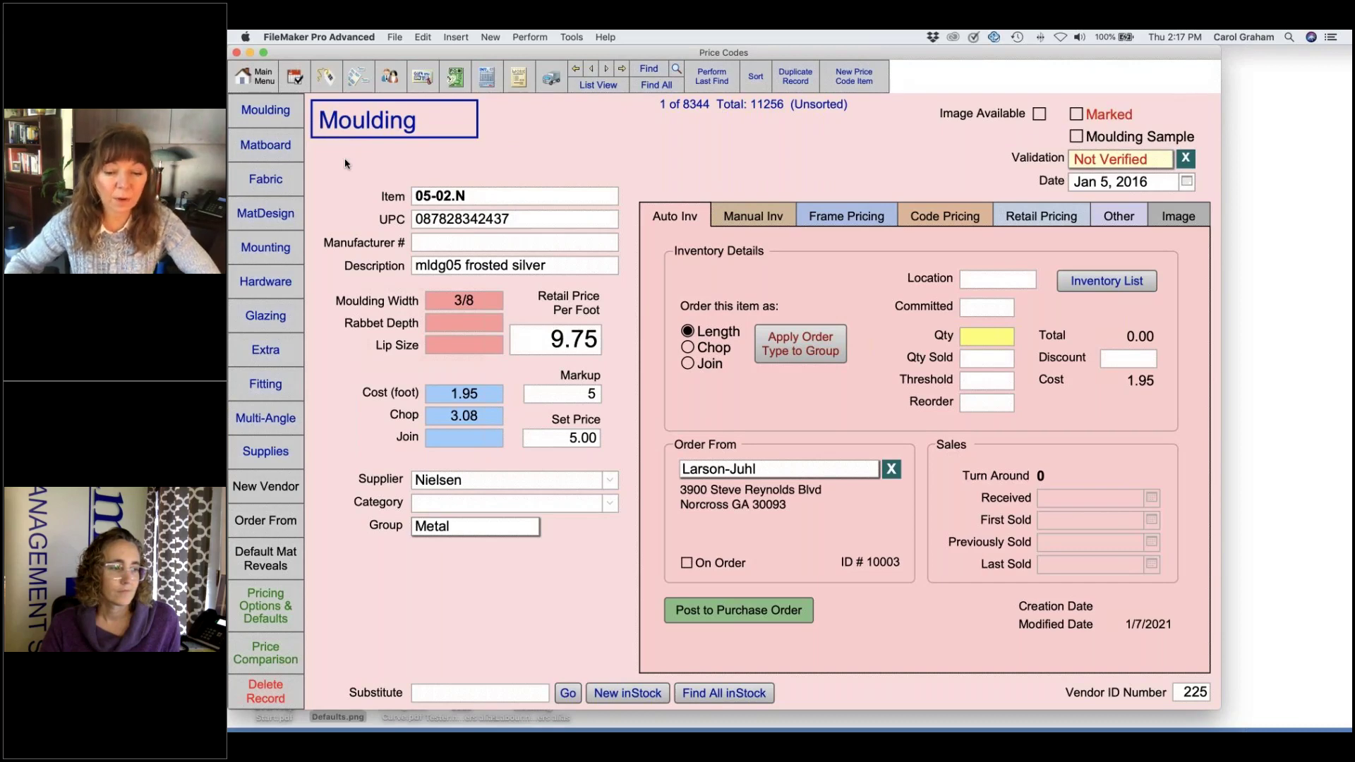
{"action": "left_click", "coordinate": [277, 146]}
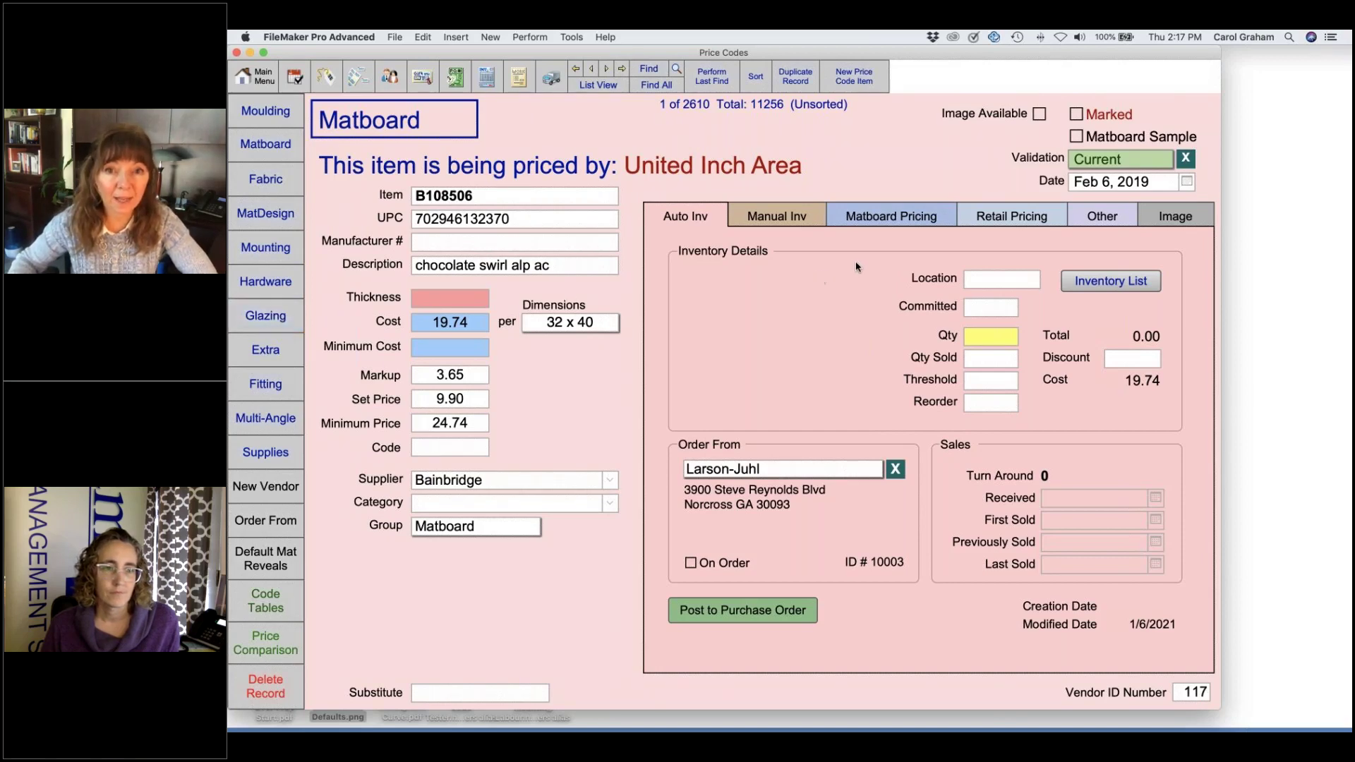
{"action": "left_click", "coordinate": [916, 215]}
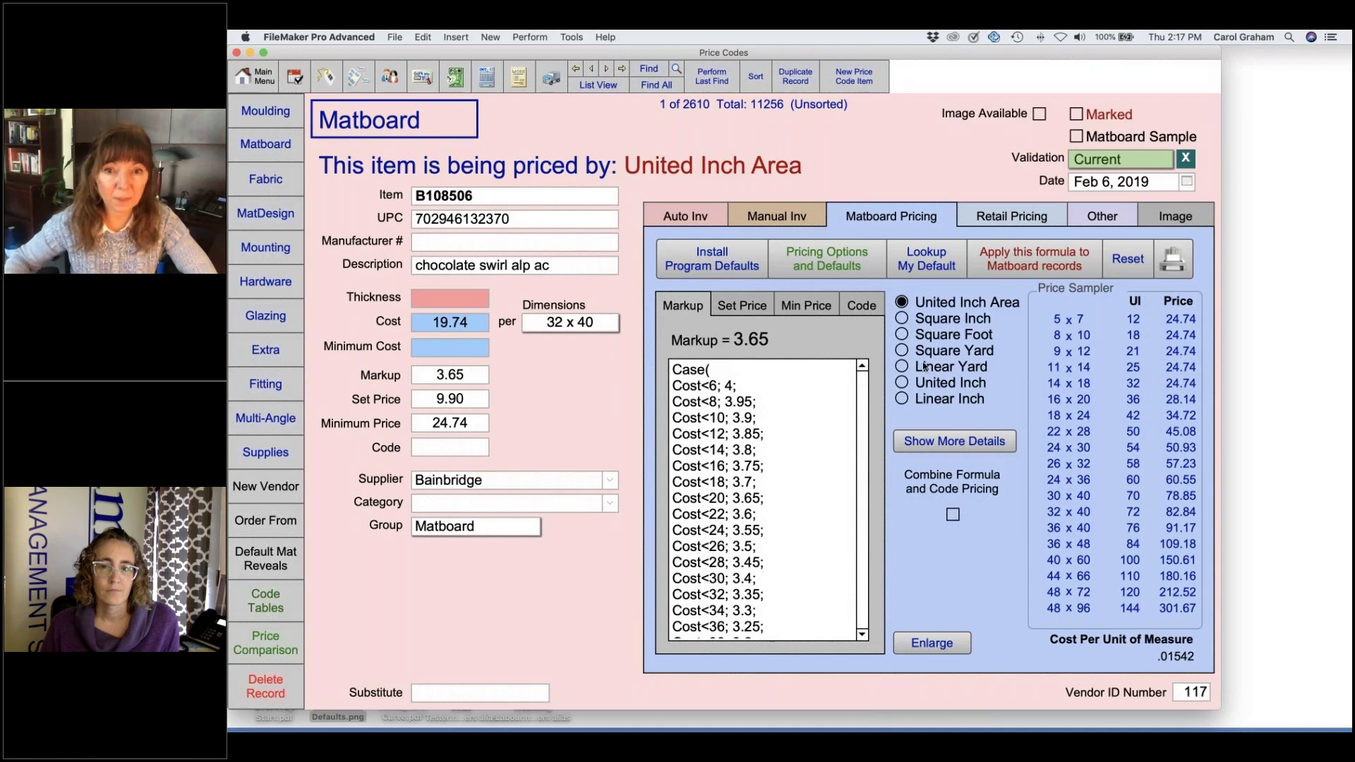
Step: Price matboard B108506 by code table AA01 and combine its formula and code pricing
{"action": "left_click", "coordinate": [860, 305]}
{"action": "left_click", "coordinate": [789, 452]}
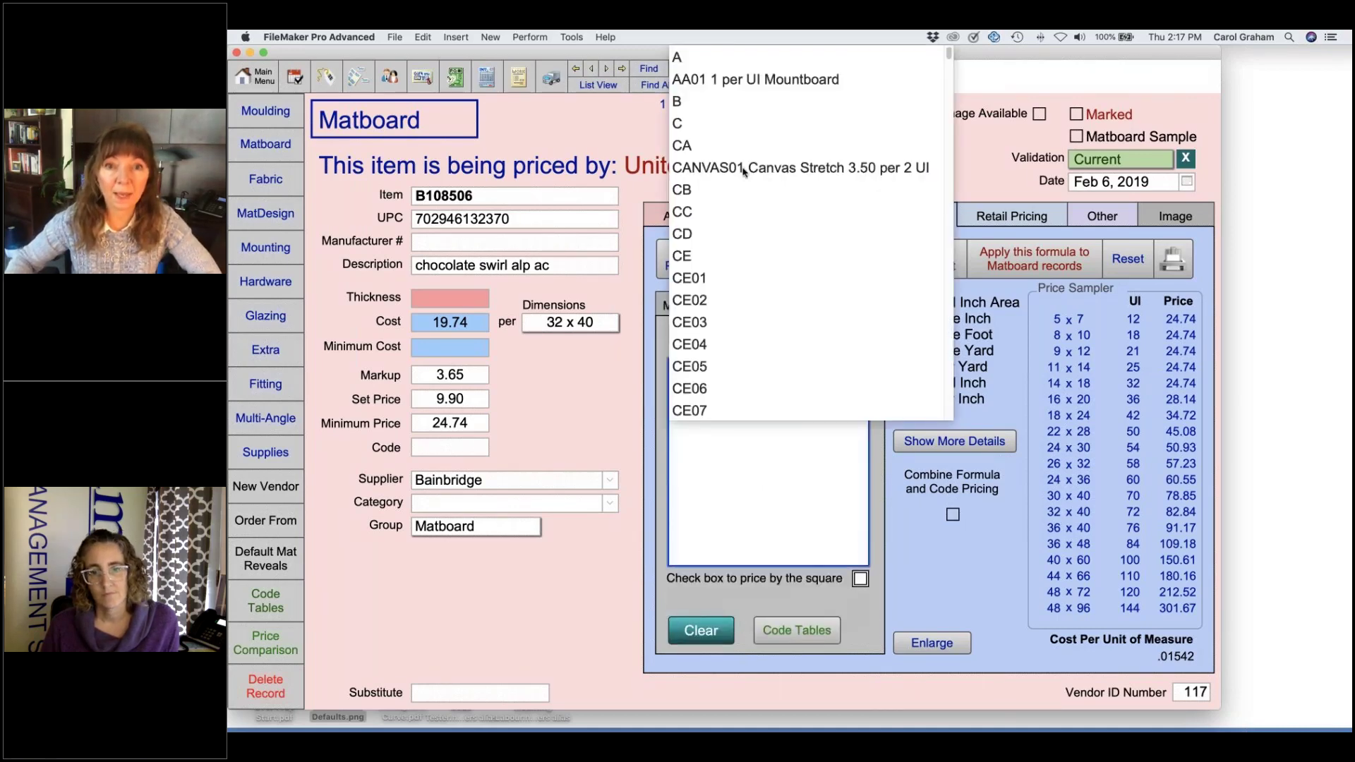
{"action": "left_click", "coordinate": [757, 80]}
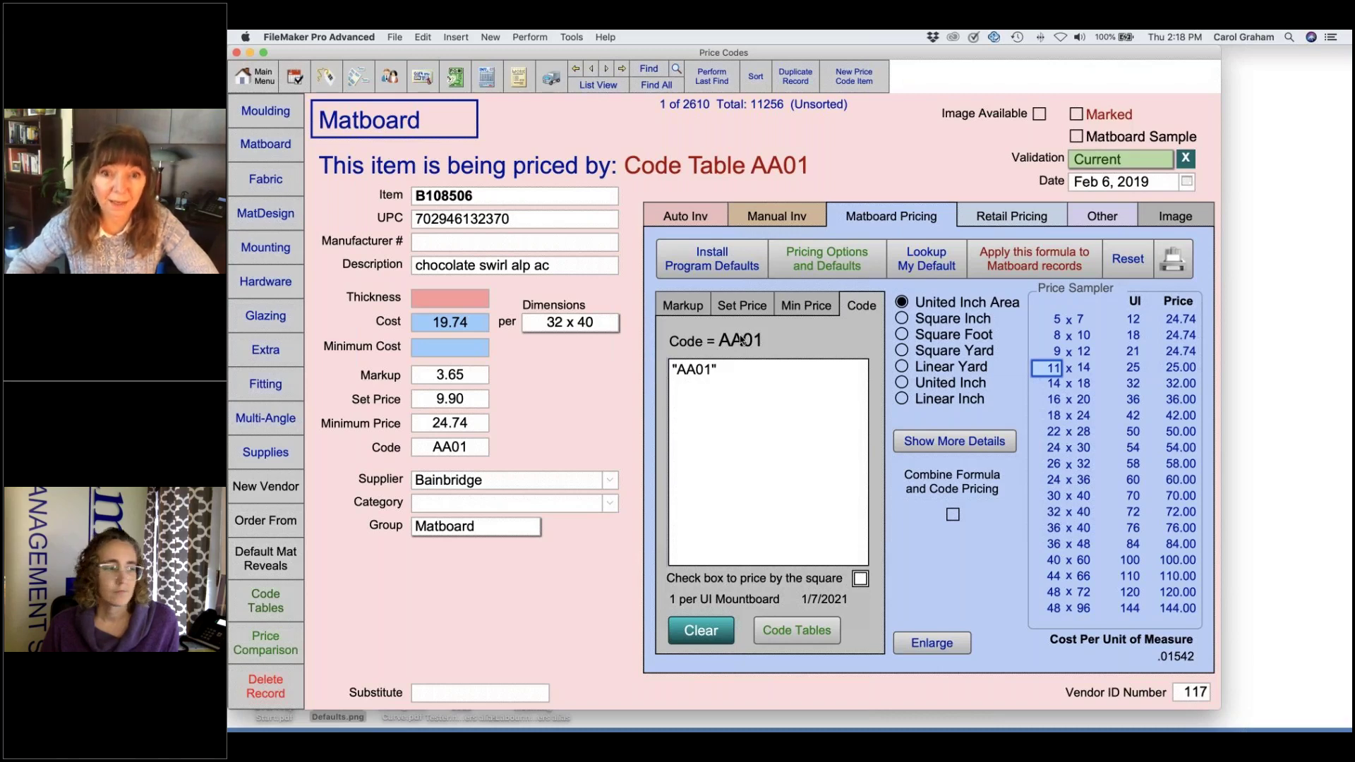
{"action": "left_click", "coordinate": [952, 514]}
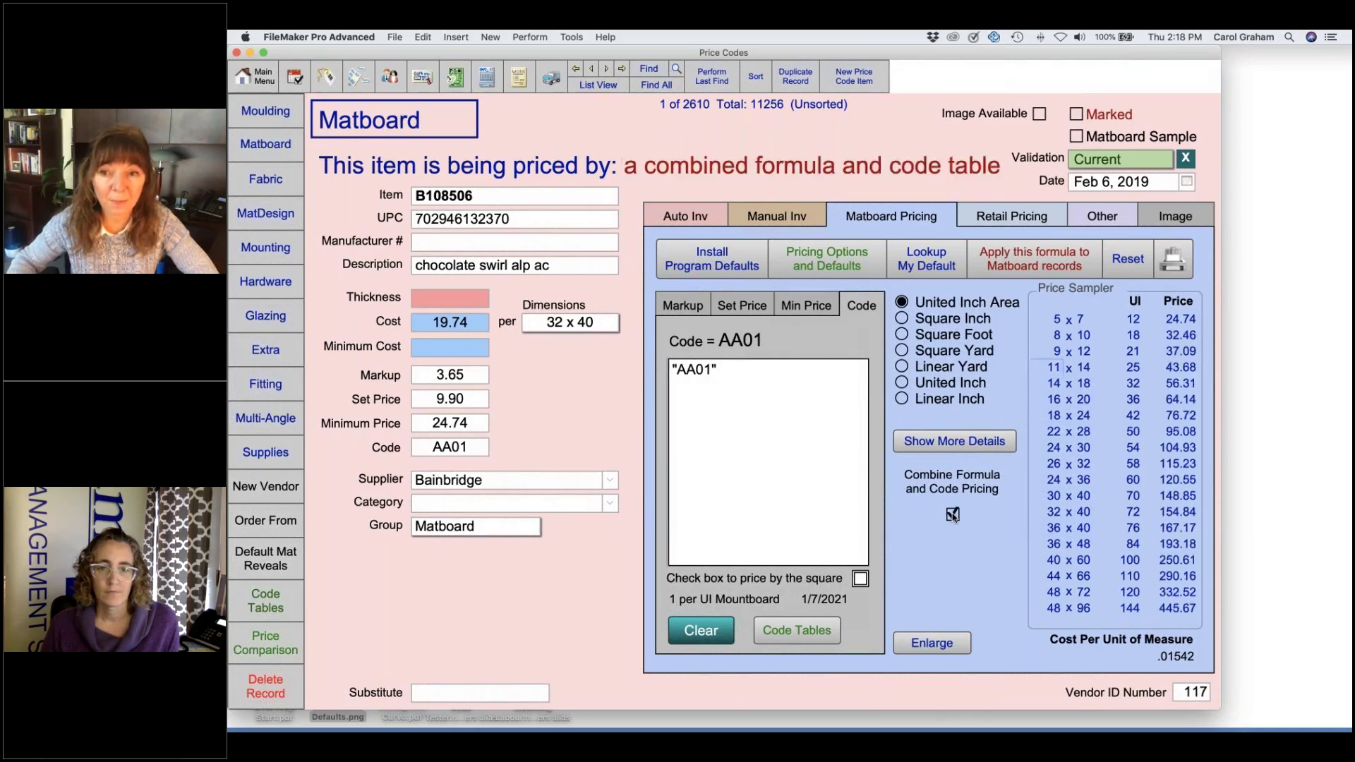
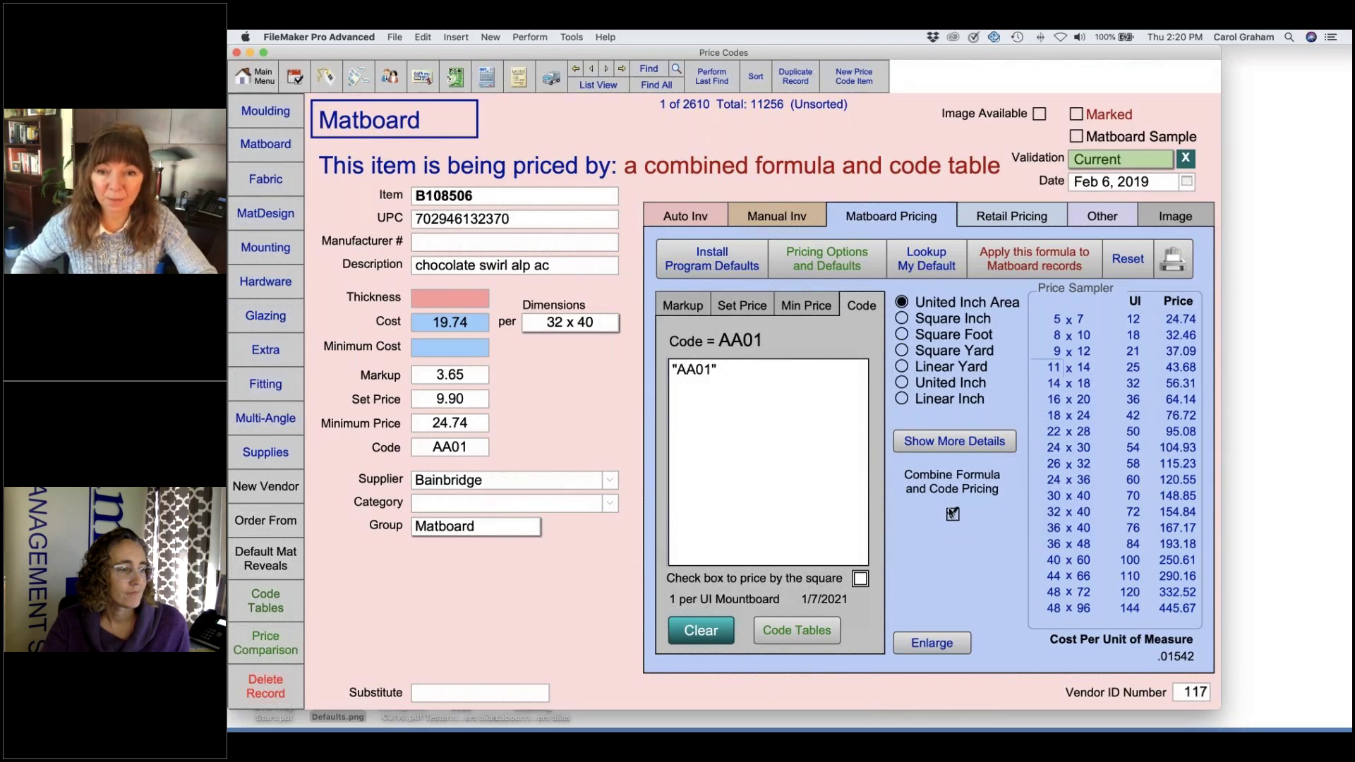
Step: Turn off combined formula and code pricing for matboard B108506 and clear its assigned code table
{"action": "left_click", "coordinate": [952, 514]}
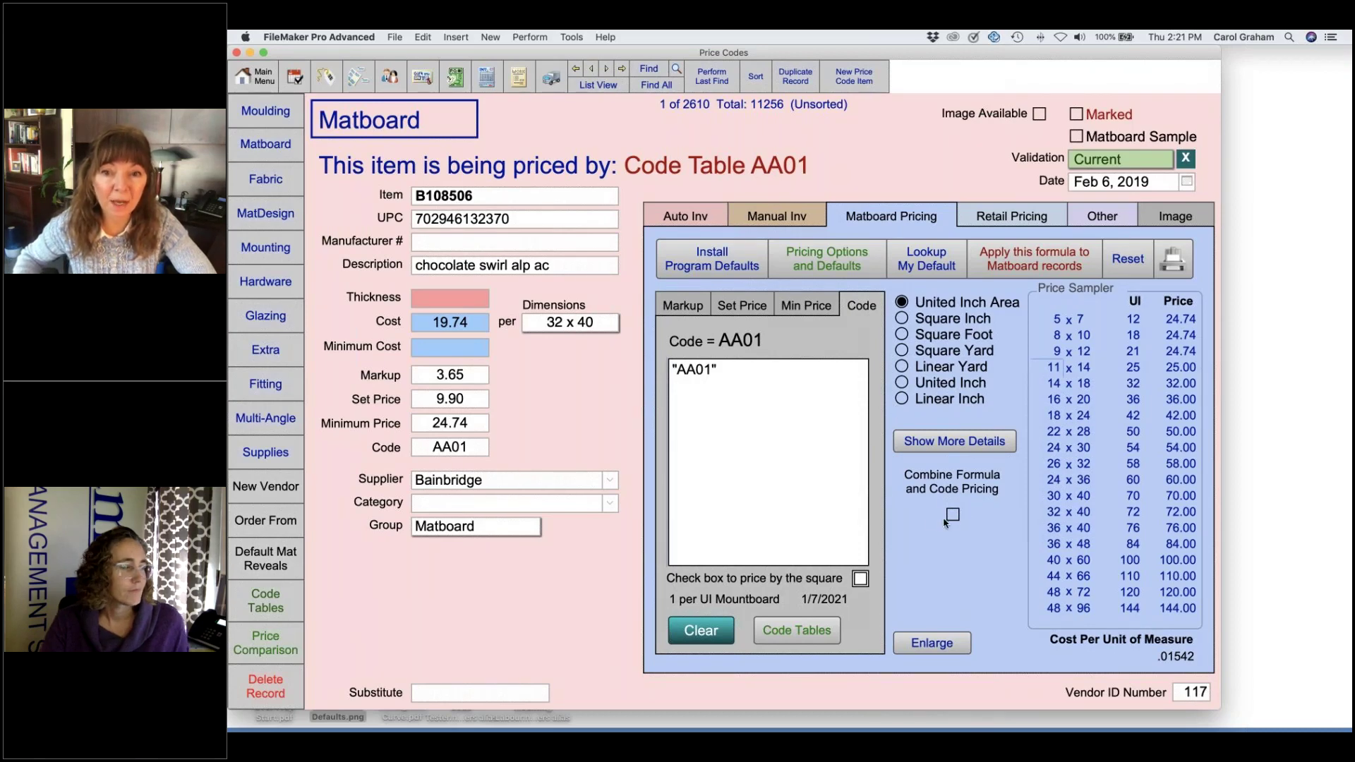
{"action": "left_click", "coordinate": [697, 630]}
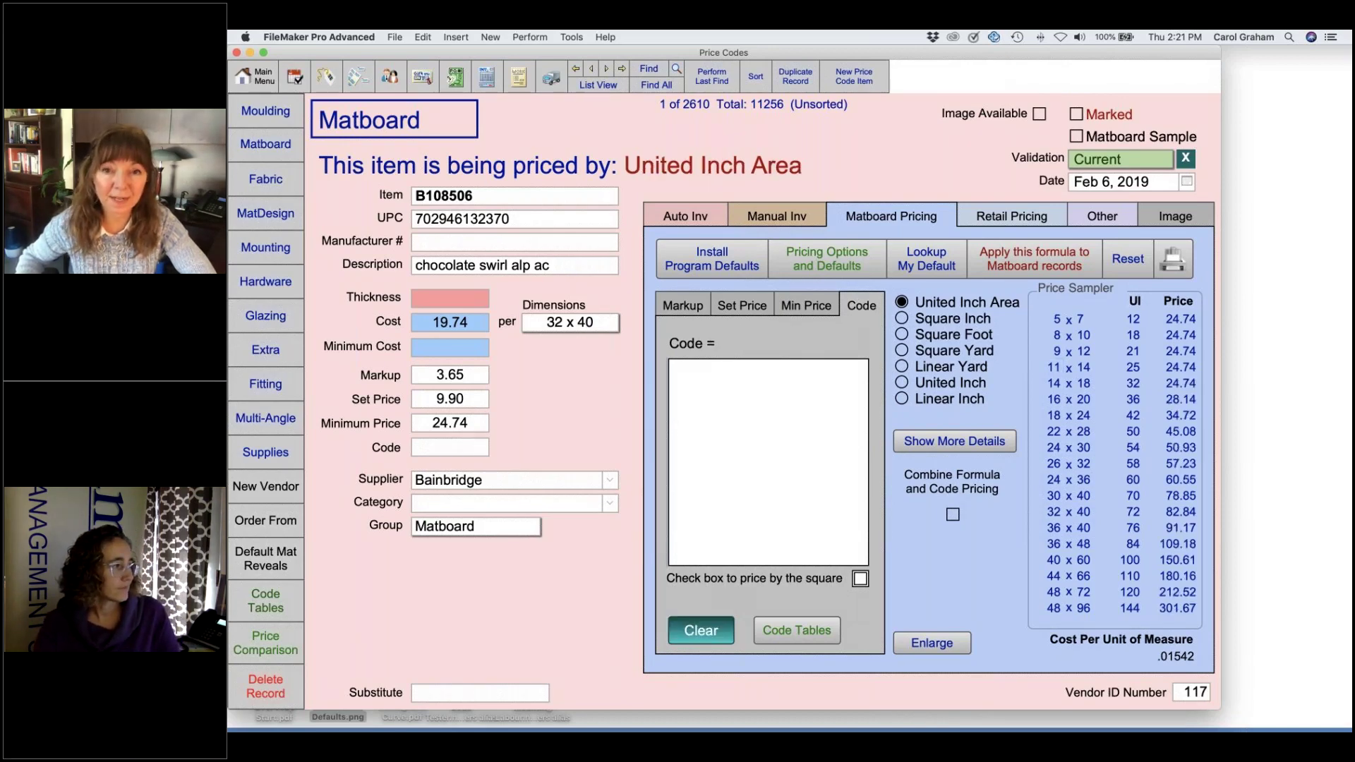
Step: Review the markup, set price and minimum price formulas of matboard B108506
{"action": "left_click", "coordinate": [682, 306]}
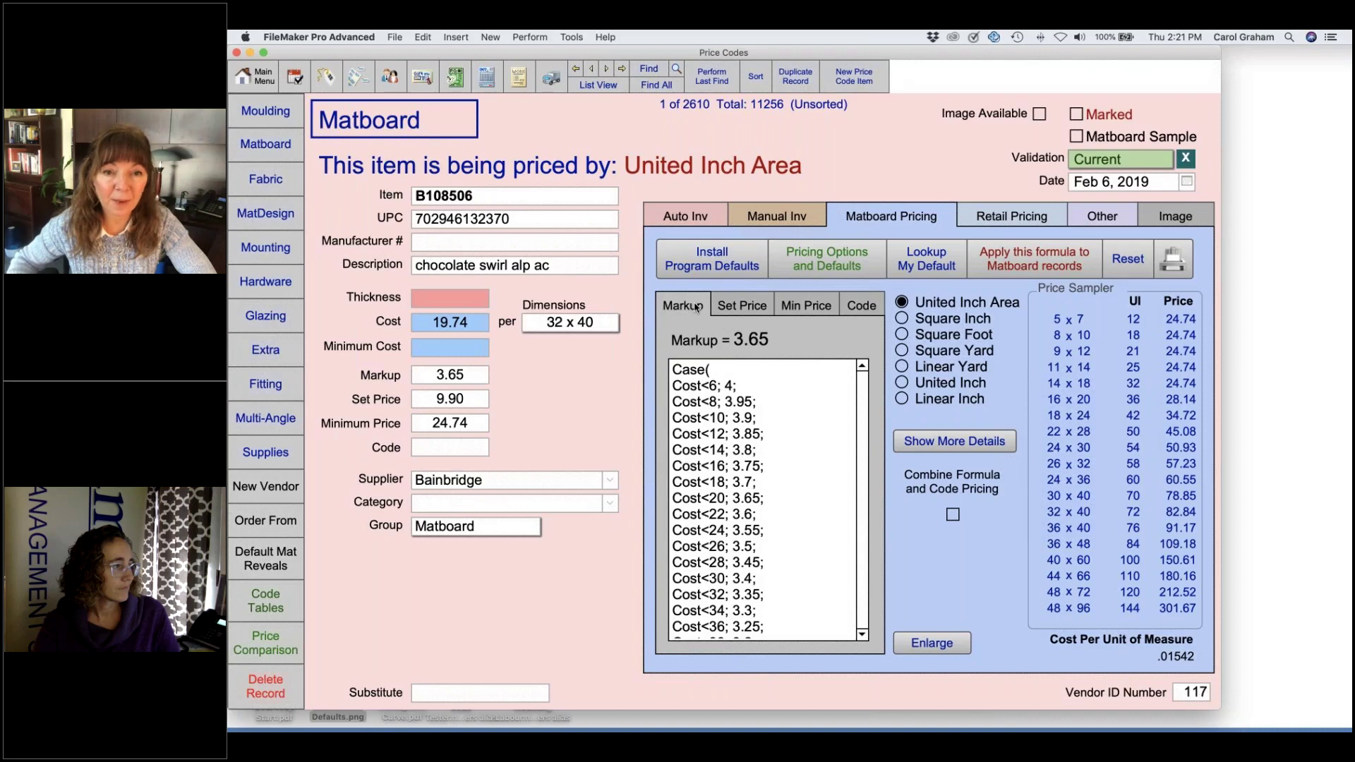
{"action": "left_click", "coordinate": [734, 306]}
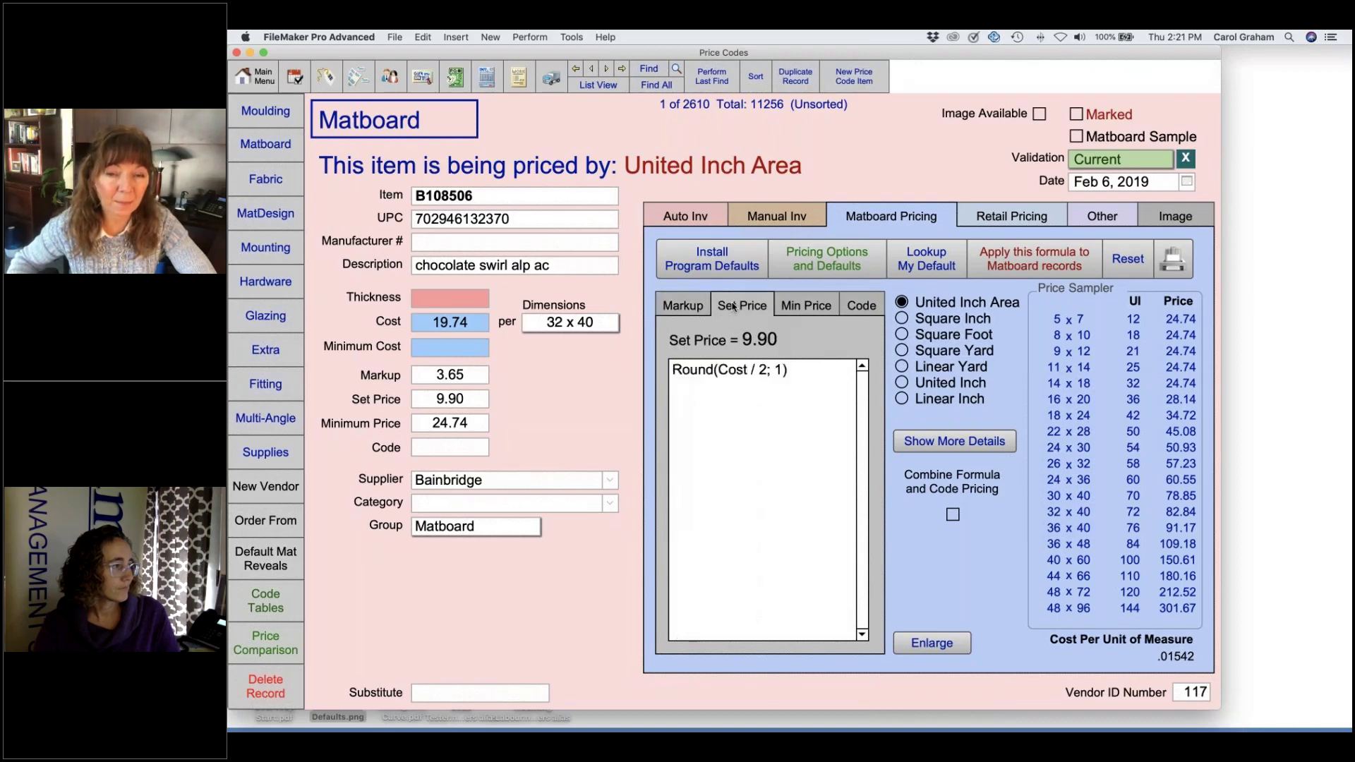
{"action": "left_click", "coordinate": [788, 306]}
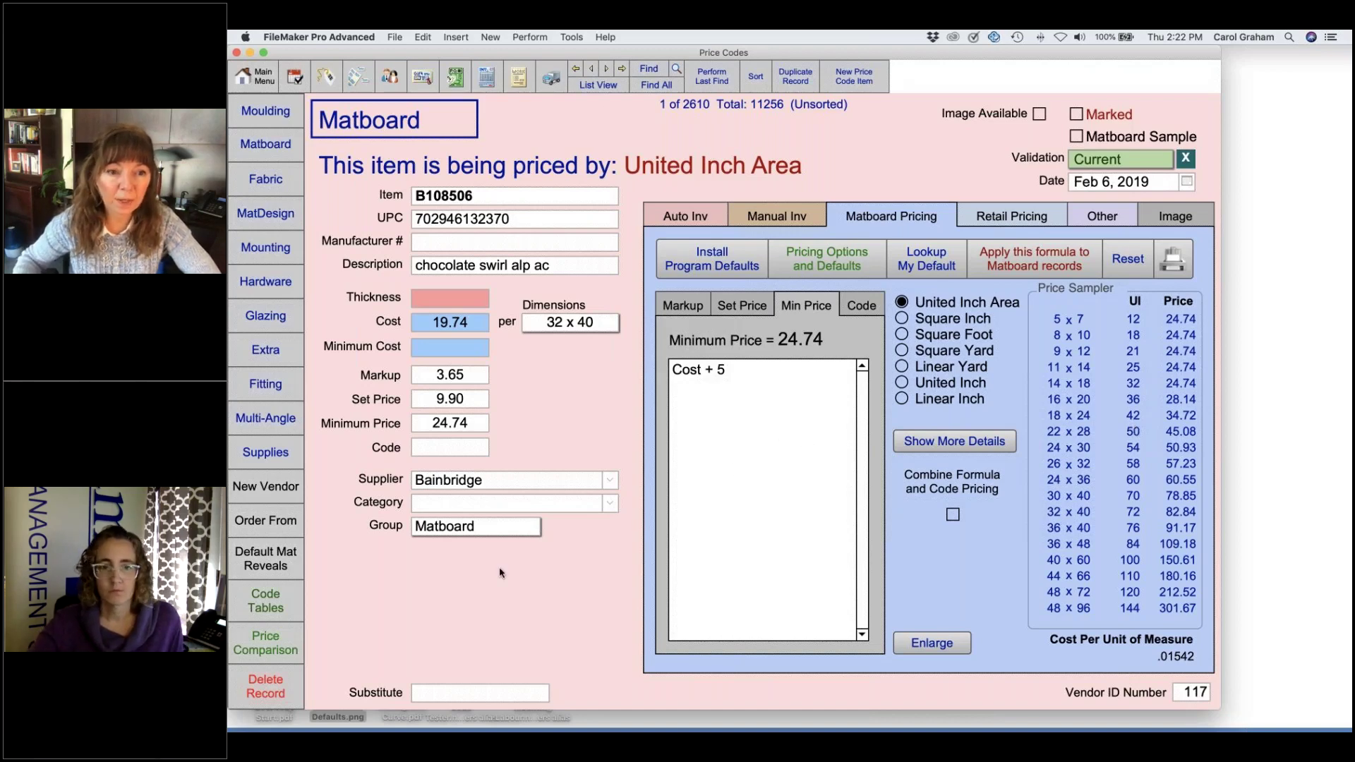
Step: Reopen the code tables, switch to MATC01 Mat Curve 12 and review its prices through the last united inch size
{"action": "left_click", "coordinate": [280, 601]}
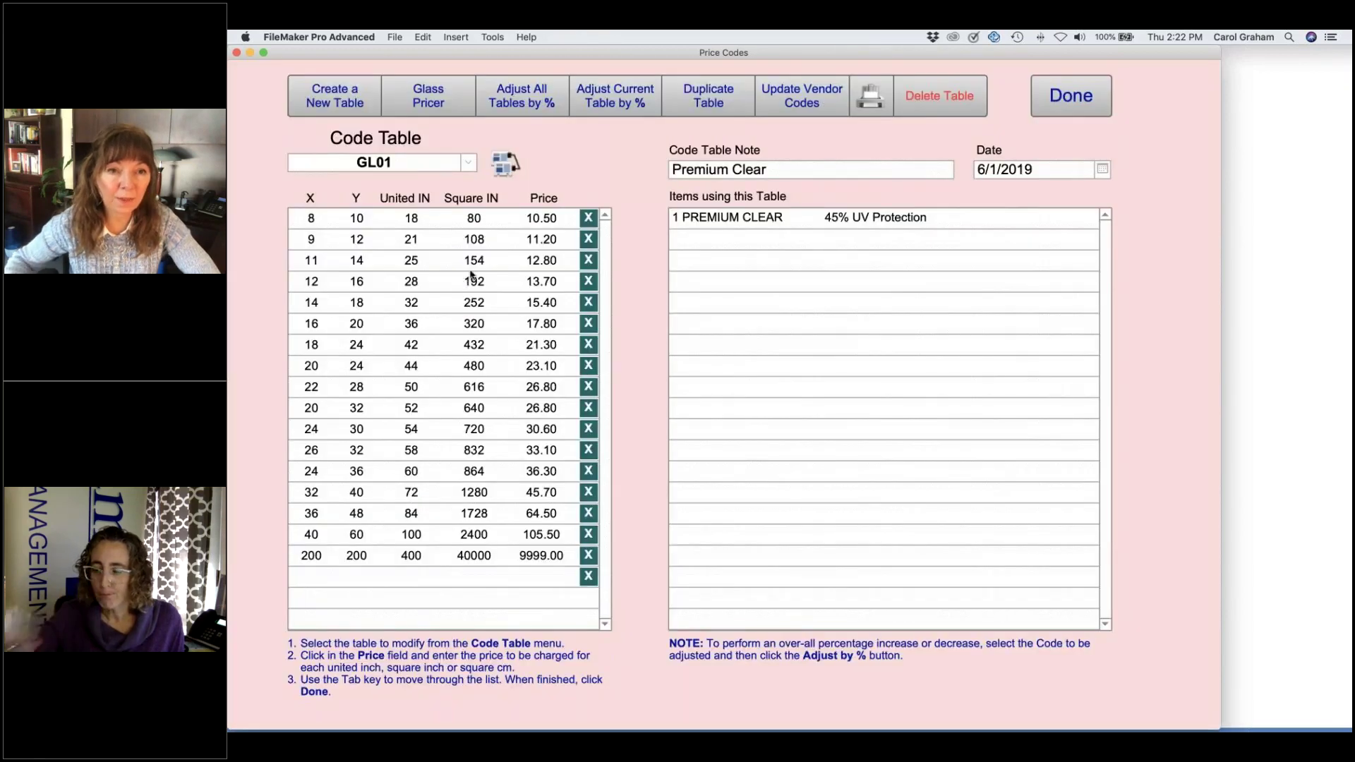
{"action": "left_click", "coordinate": [469, 163]}
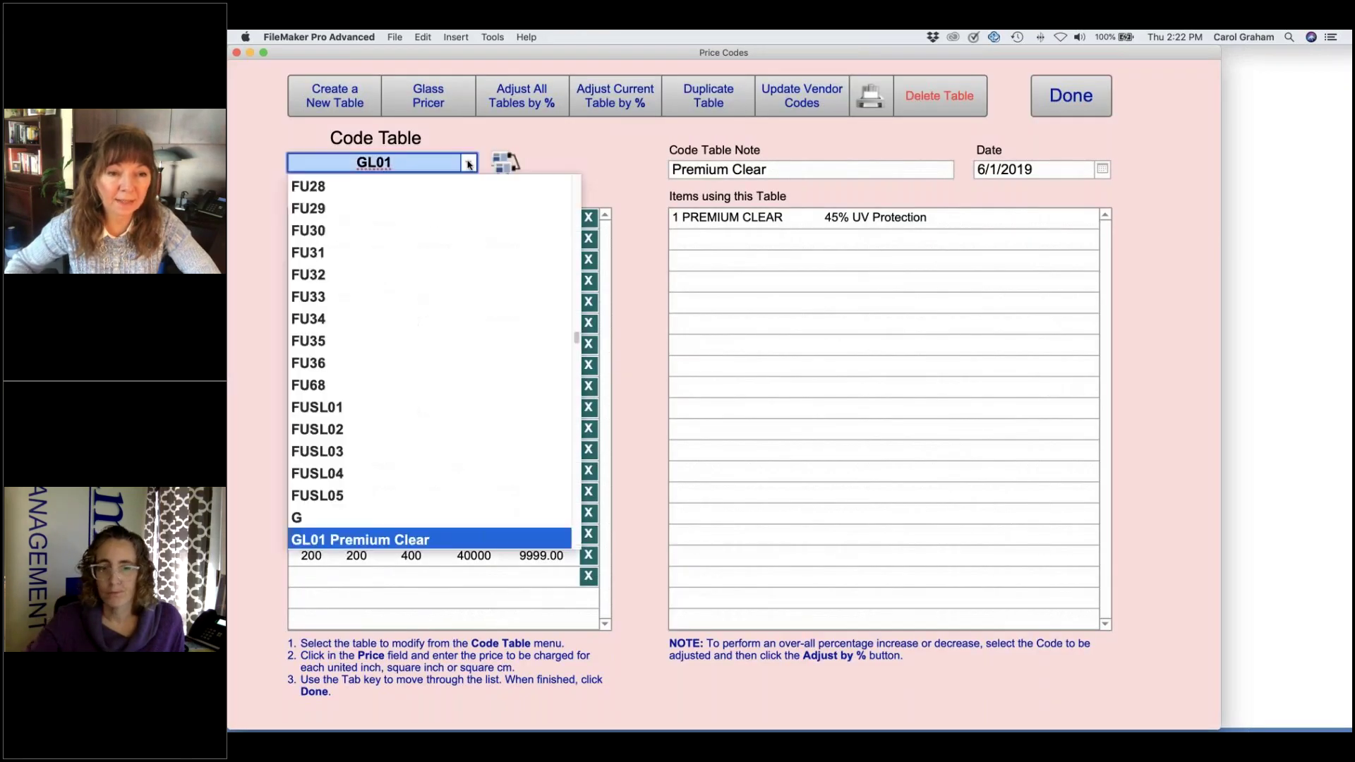
{"action": "type", "text": "mat"}
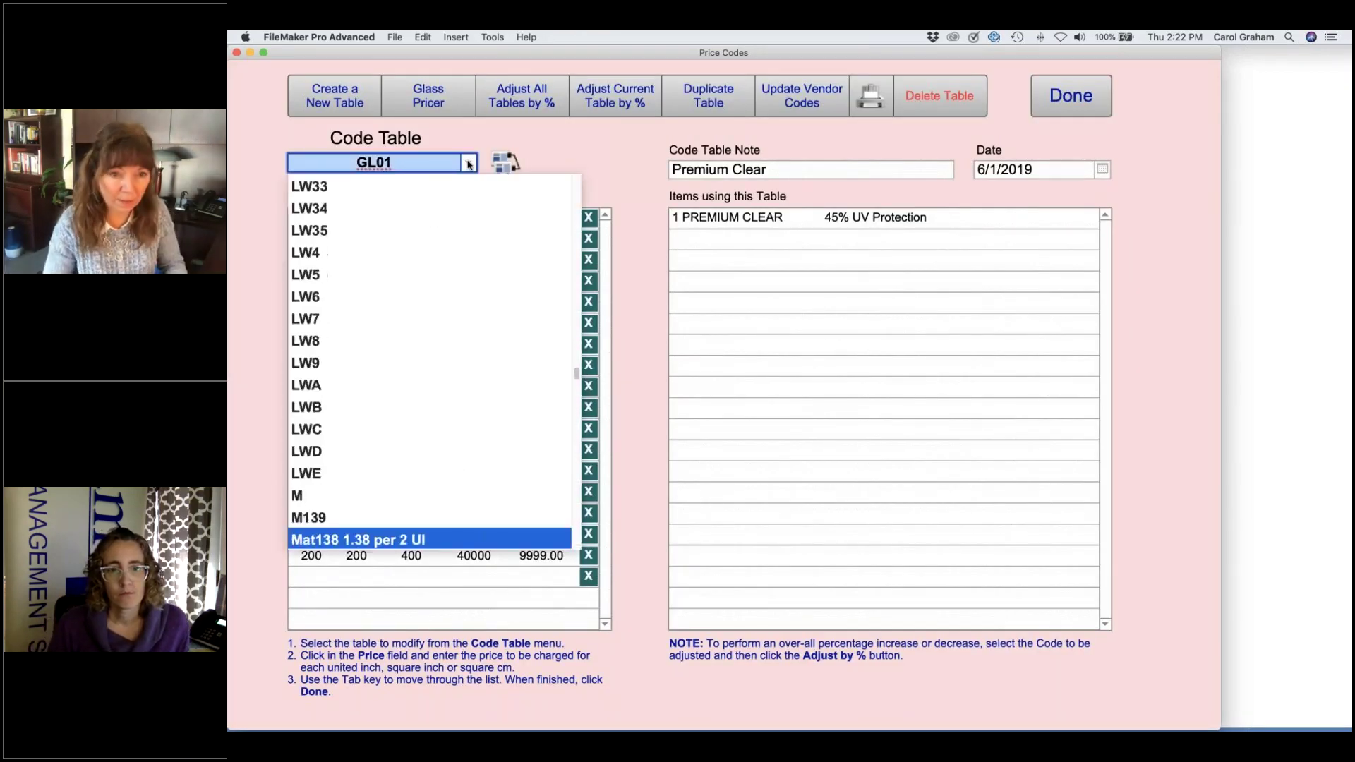
{"action": "scroll", "coordinate": [482, 297], "scroll_direction": "down", "scroll_amount": 3}
{"action": "scroll", "coordinate": [428, 449], "scroll_direction": "down", "scroll_amount": 1}
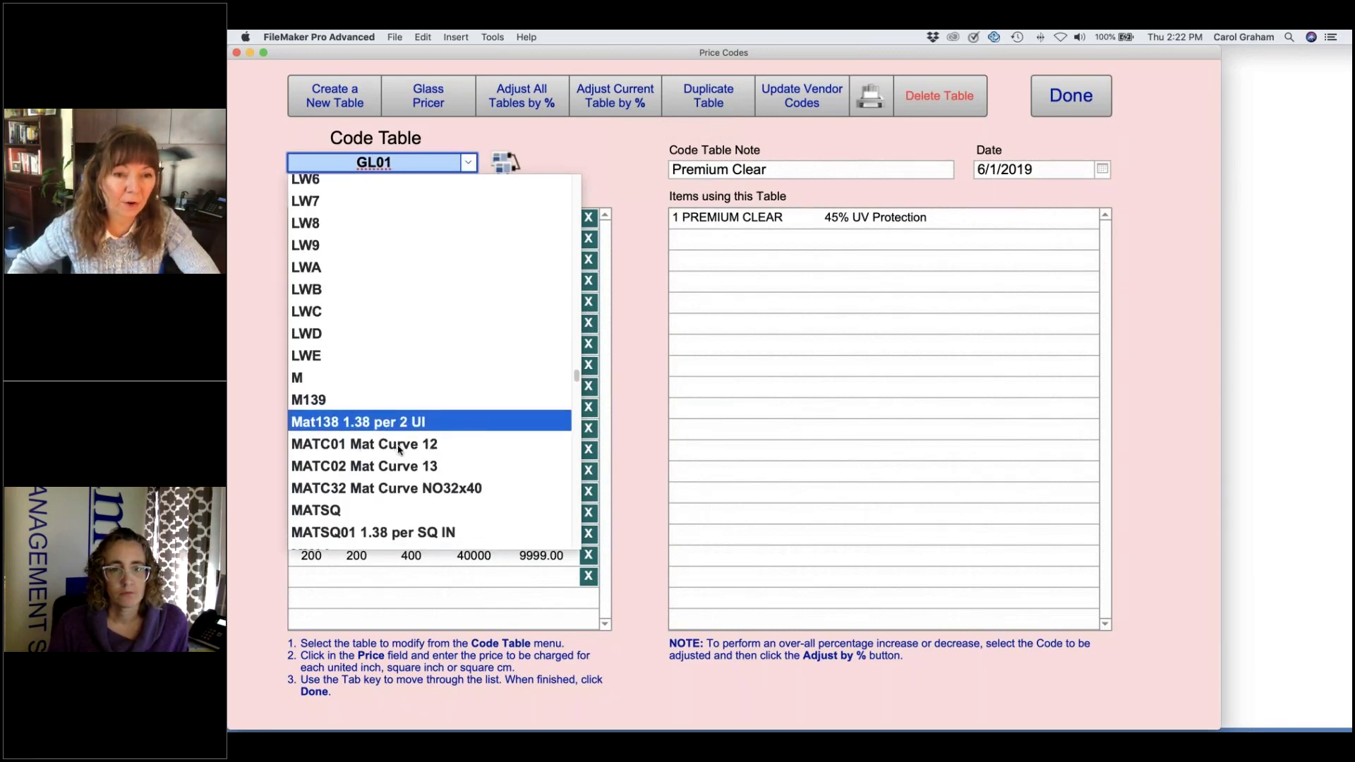
{"action": "left_click", "coordinate": [411, 448]}
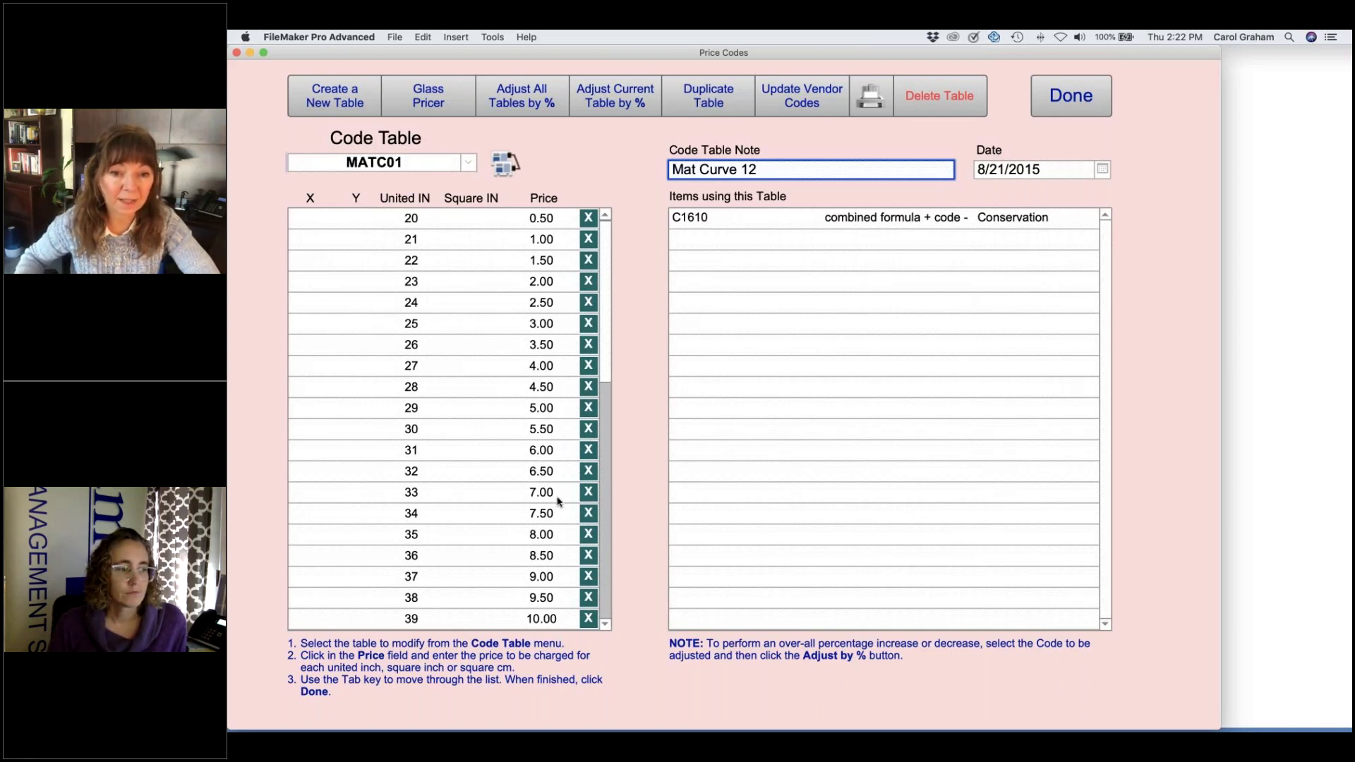
{"action": "scroll", "coordinate": [560, 465], "scroll_direction": "down", "scroll_amount": 10}
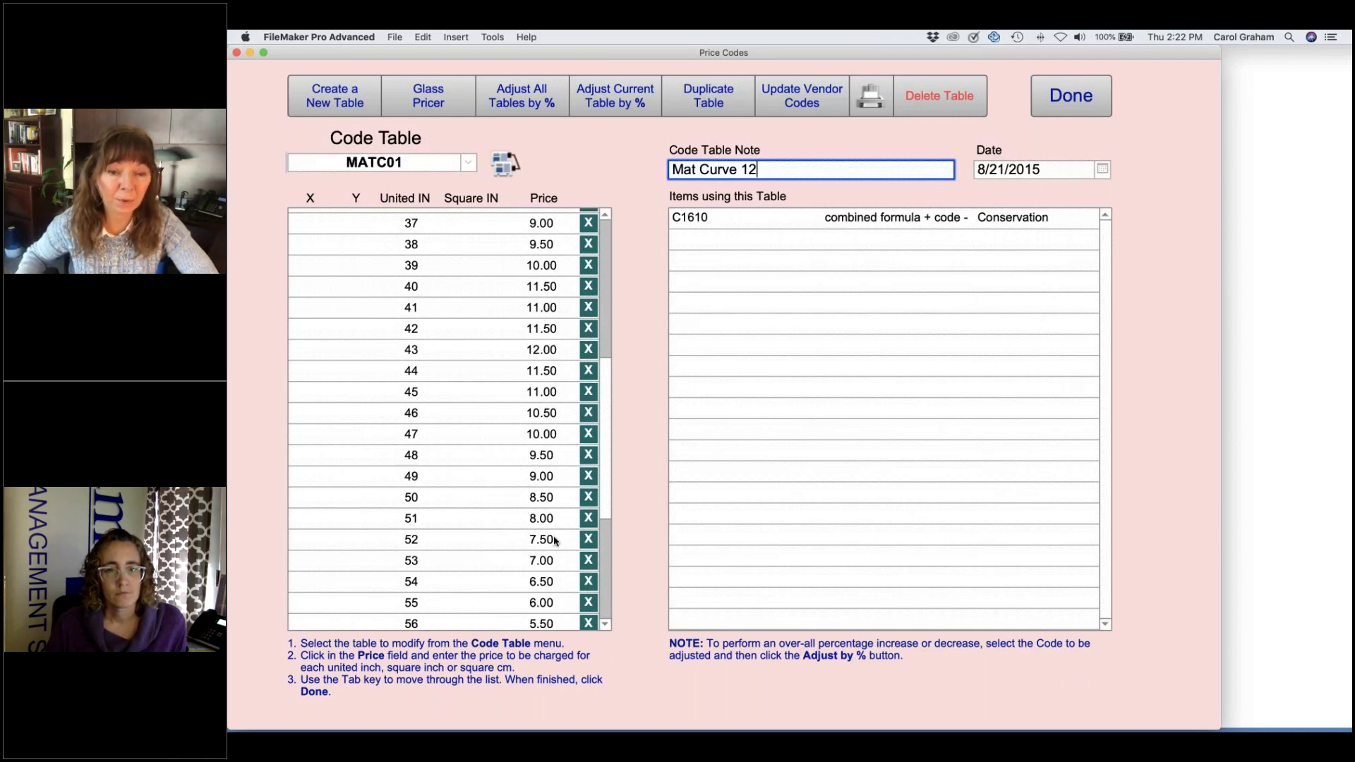
{"action": "scroll", "coordinate": [553, 559], "scroll_direction": "down", "scroll_amount": 12}
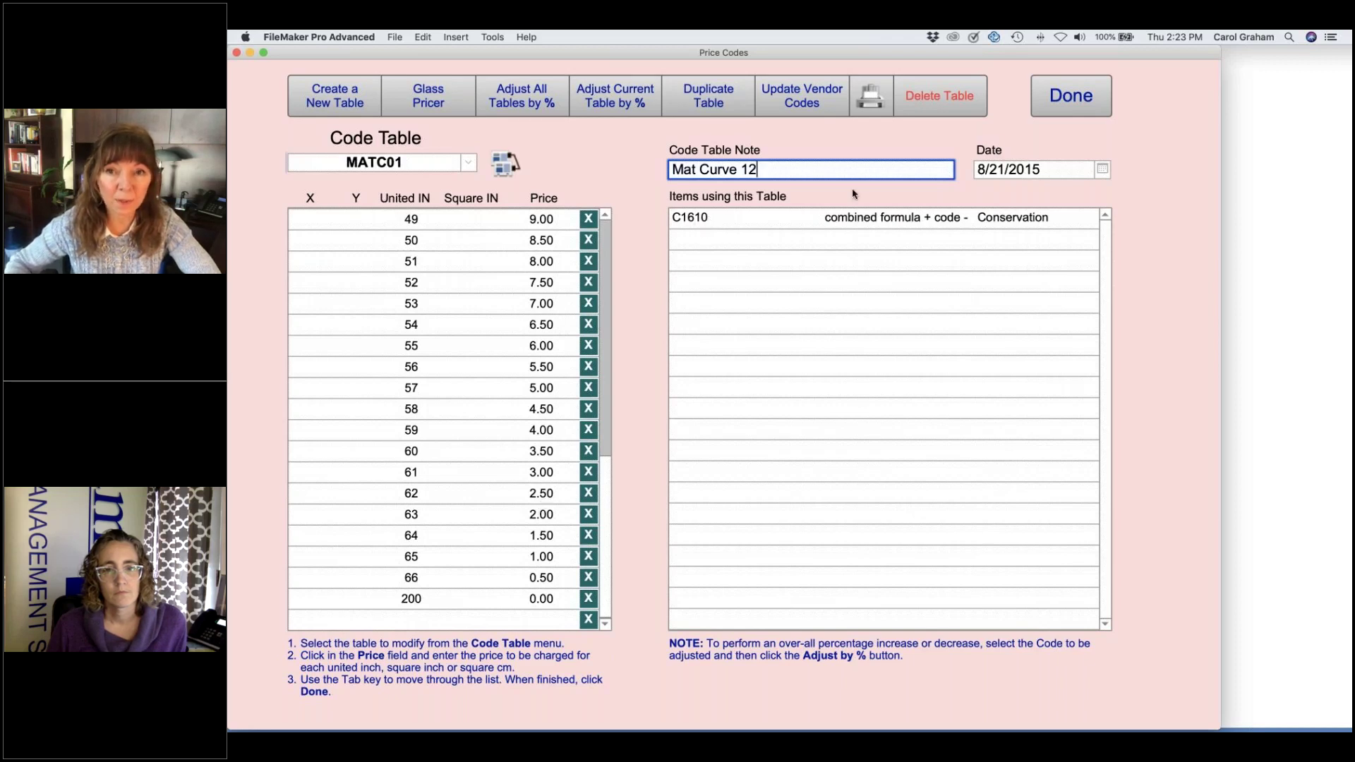
Step: Close the code tables, show the price codes as a list and find the marked records
{"action": "left_click", "coordinate": [1071, 97]}
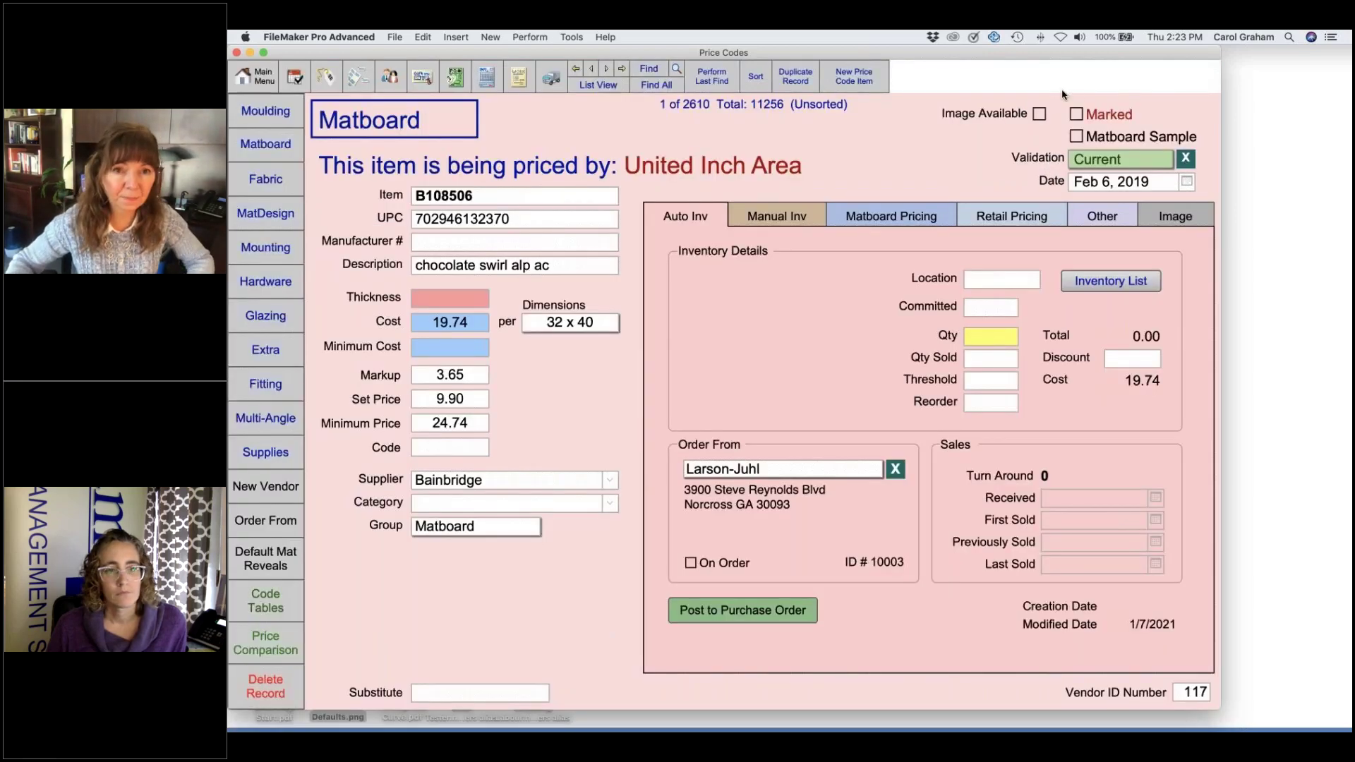
{"action": "left_click", "coordinate": [598, 85]}
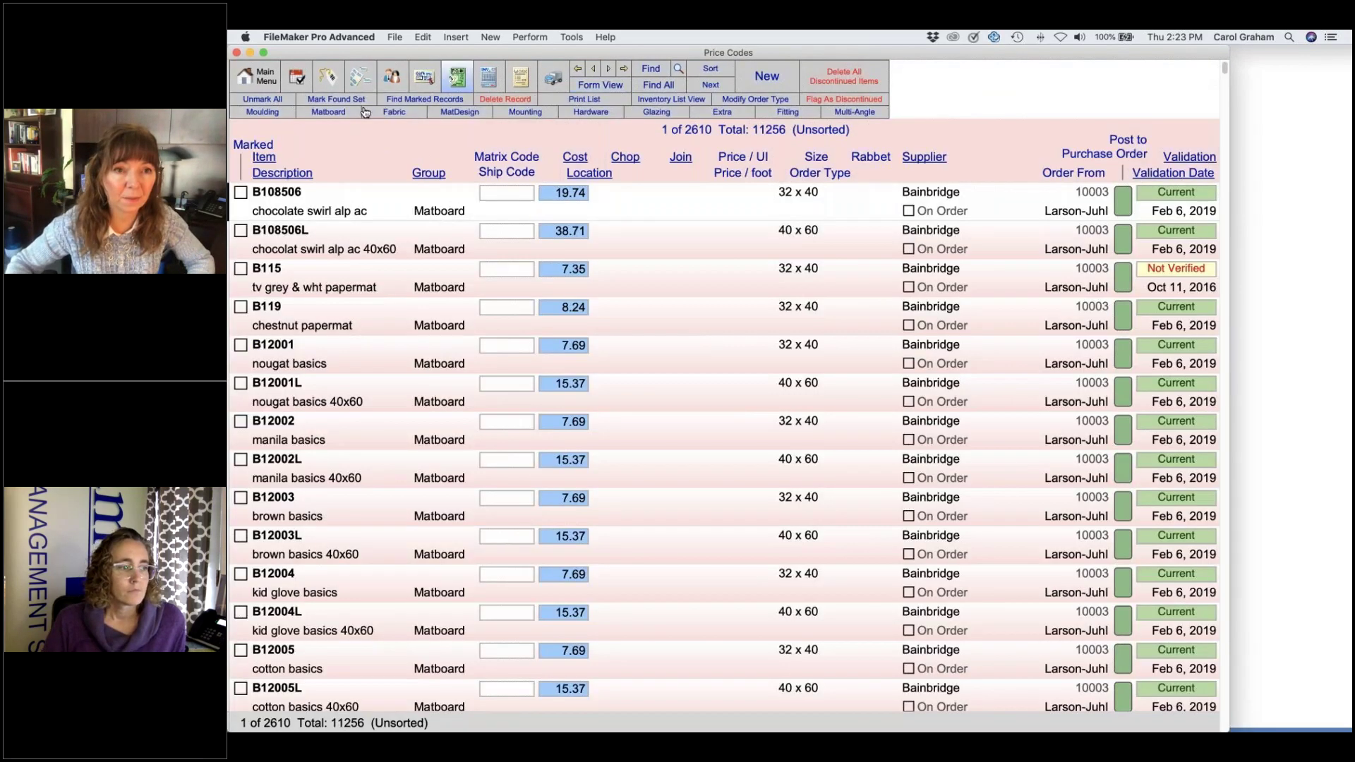
{"action": "left_click", "coordinate": [408, 100]}
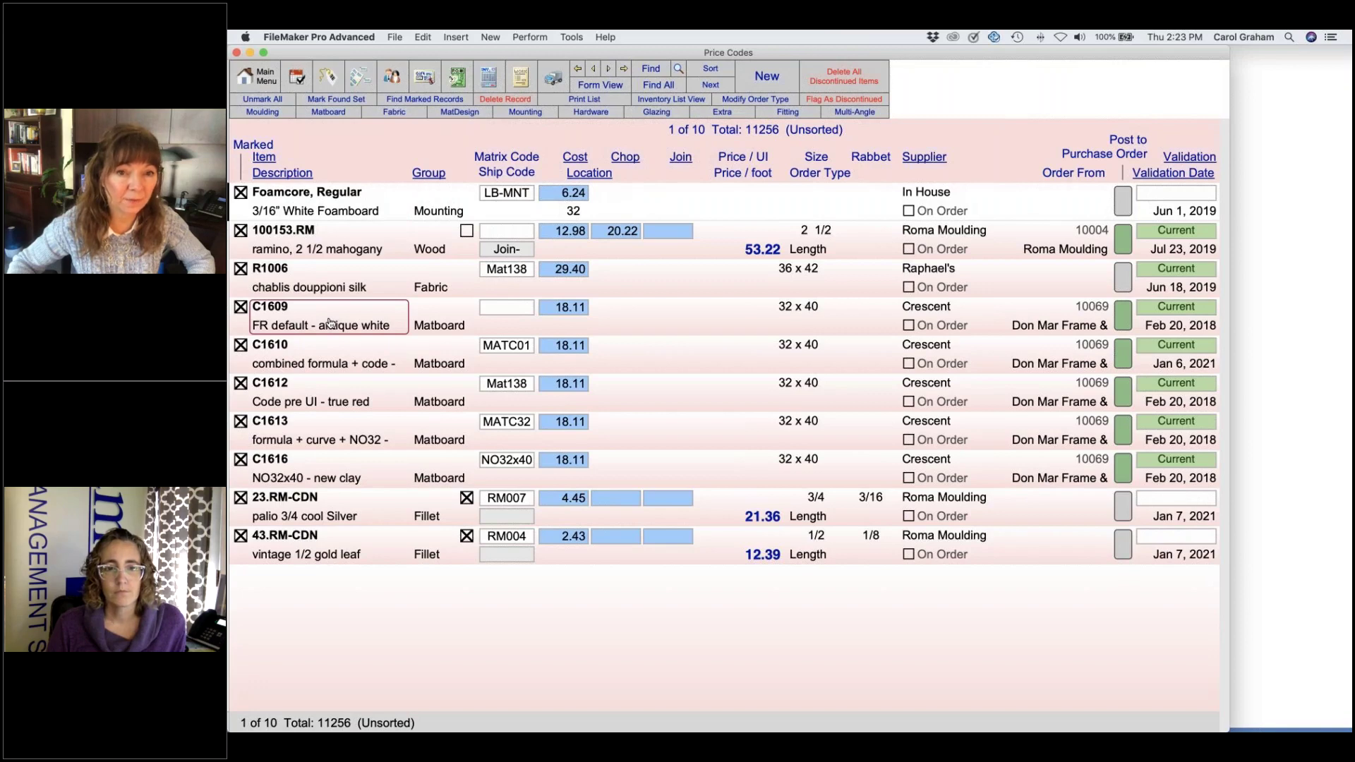
Step: Open matboard C1609 from the list, view the price comparison of the marked items and close it
{"action": "left_click", "coordinate": [331, 323]}
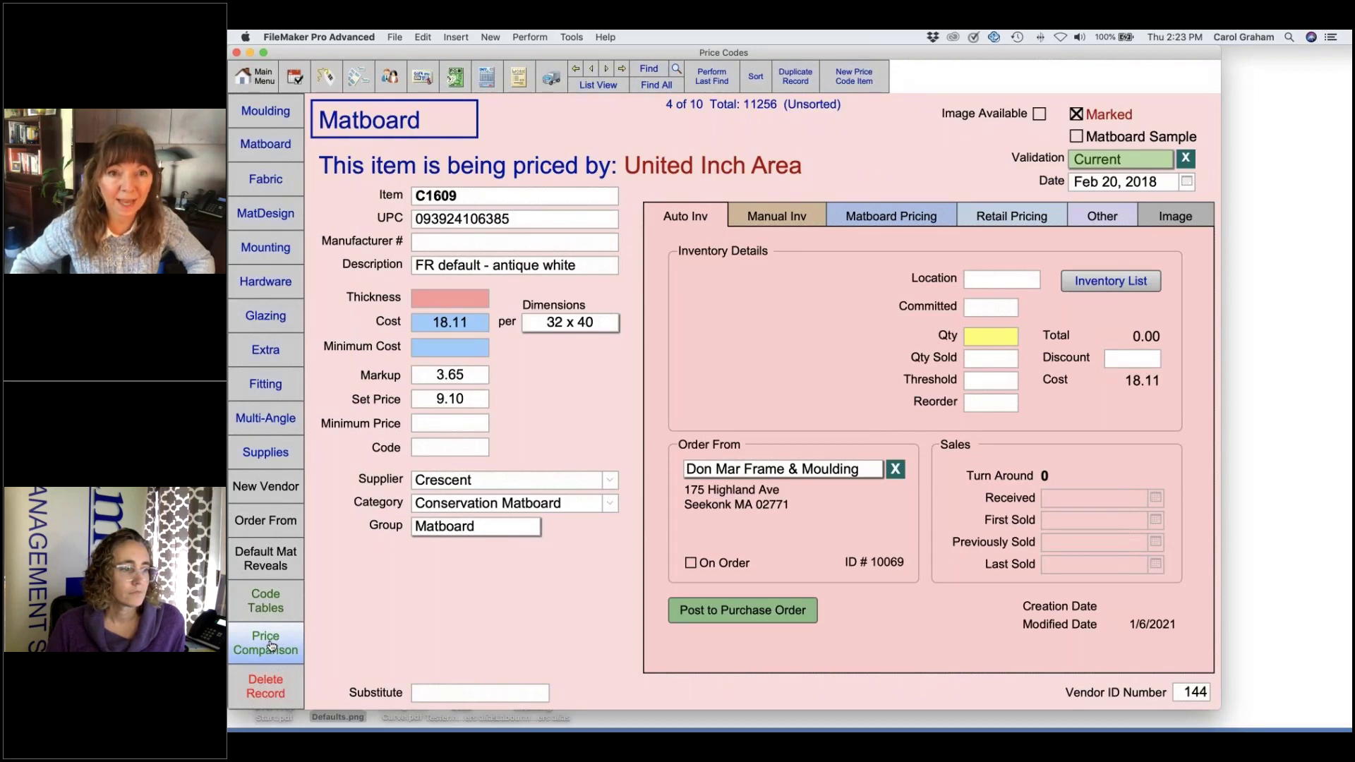
{"action": "left_click", "coordinate": [271, 645]}
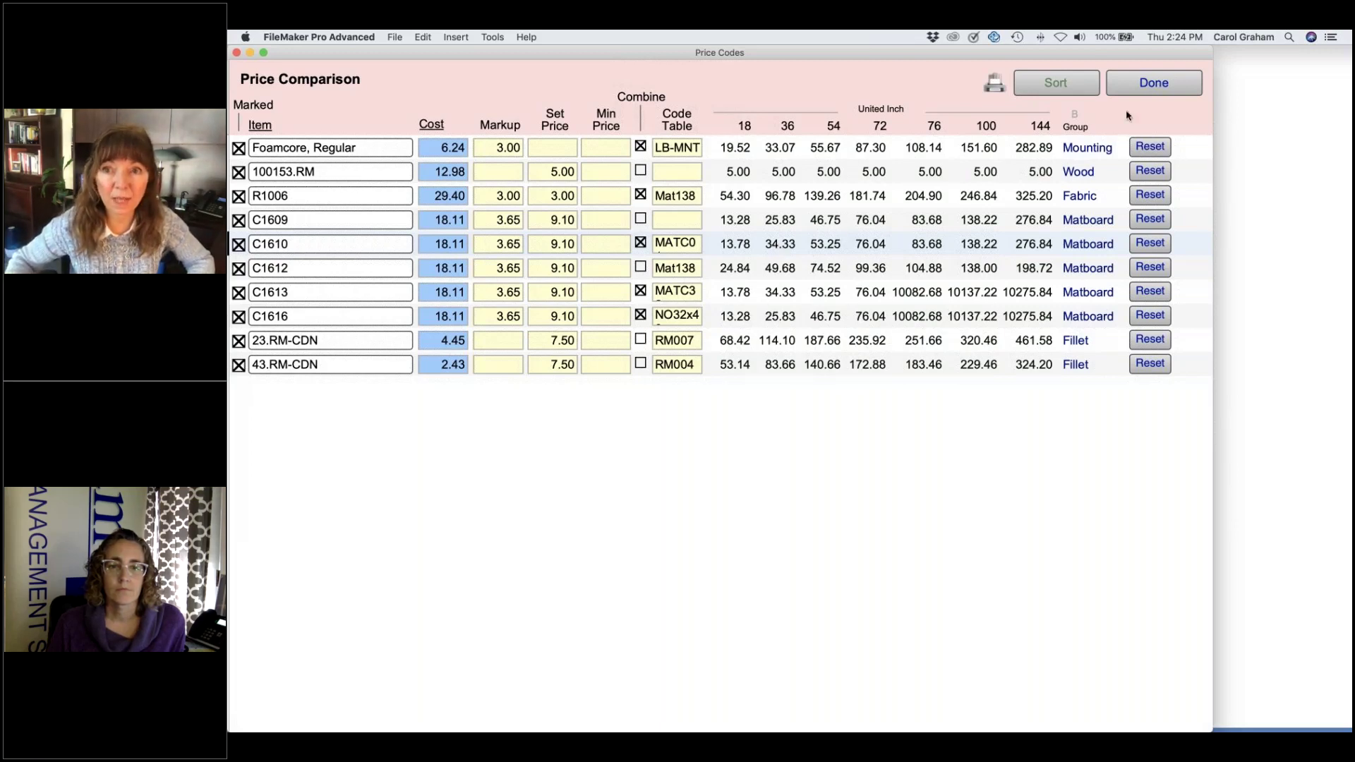
{"action": "left_click", "coordinate": [1138, 91]}
Step: Hide FileMaker Pro and open the Code Tester spreadsheet from the desktop in Numbers
{"action": "left_click", "coordinate": [319, 36]}
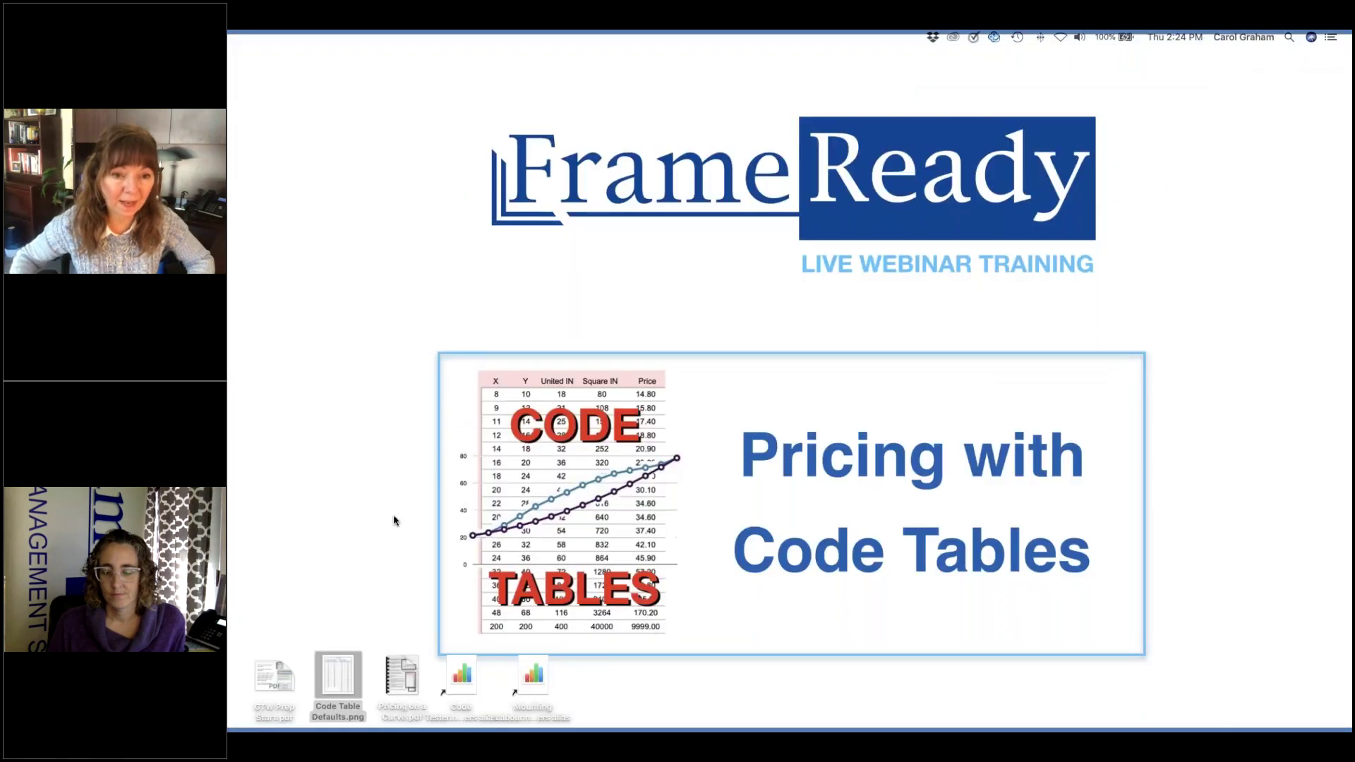
{"action": "left_click", "coordinate": [462, 676]}
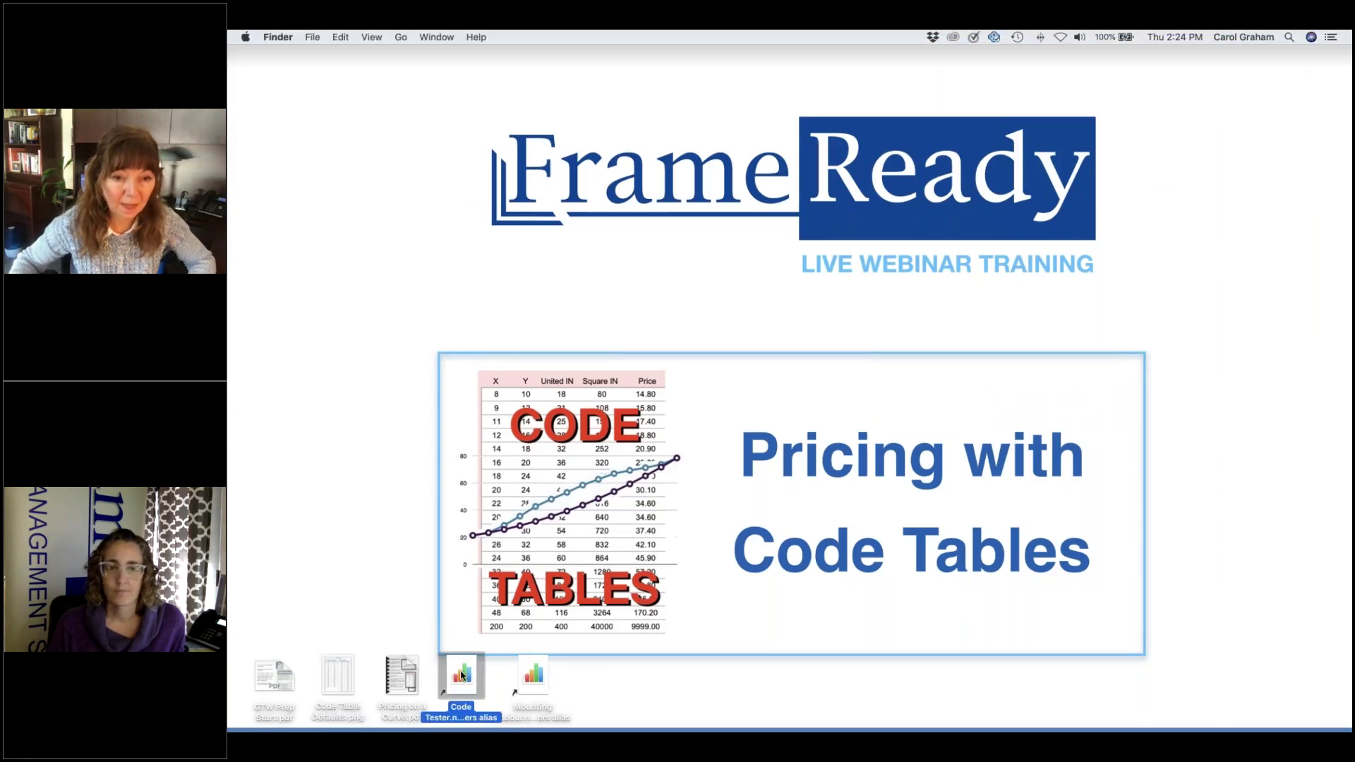
{"action": "double_click", "coordinate": [462, 676]}
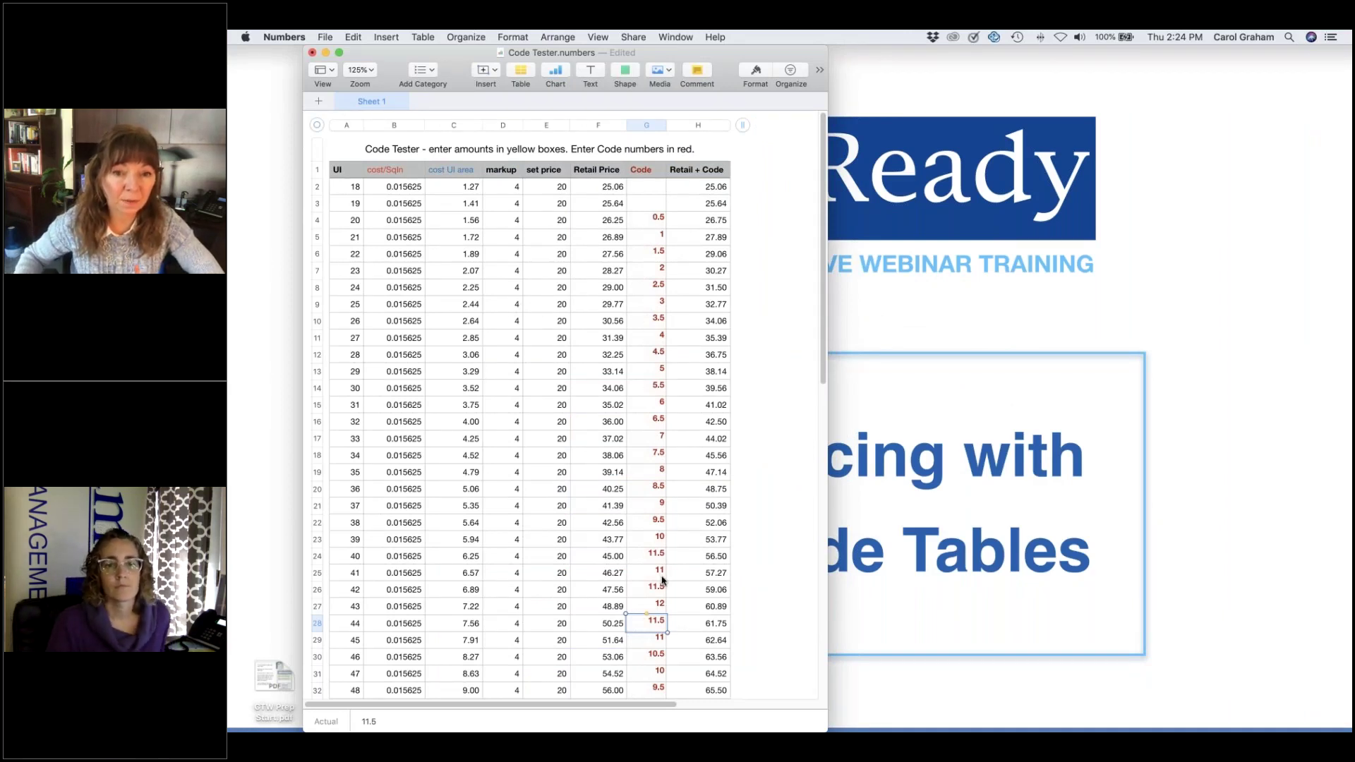
Step: Set the code amounts for united inches 54, 55 and 56 to 6, 5 and 4
{"action": "scroll", "coordinate": [660, 445], "scroll_direction": "down", "scroll_amount": 5}
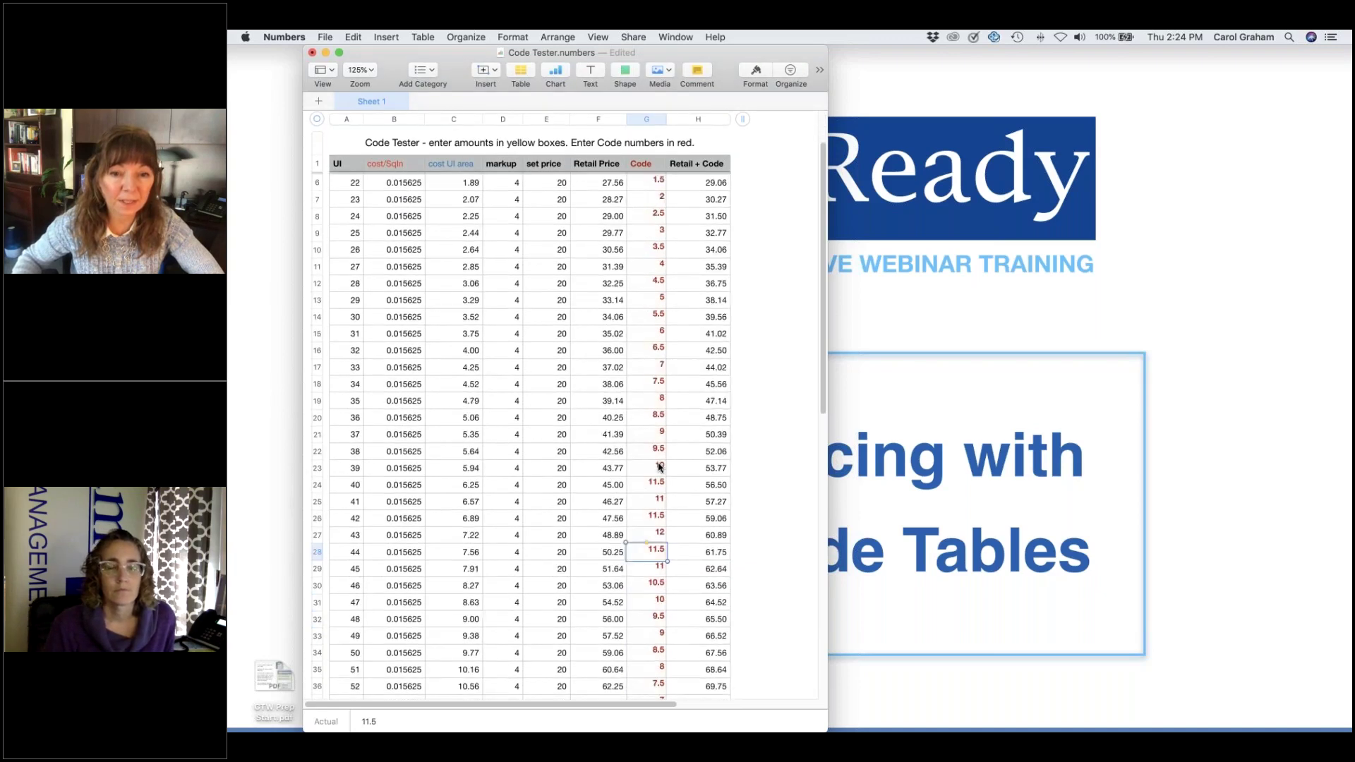
{"action": "scroll", "coordinate": [660, 419], "scroll_direction": "down", "scroll_amount": 1}
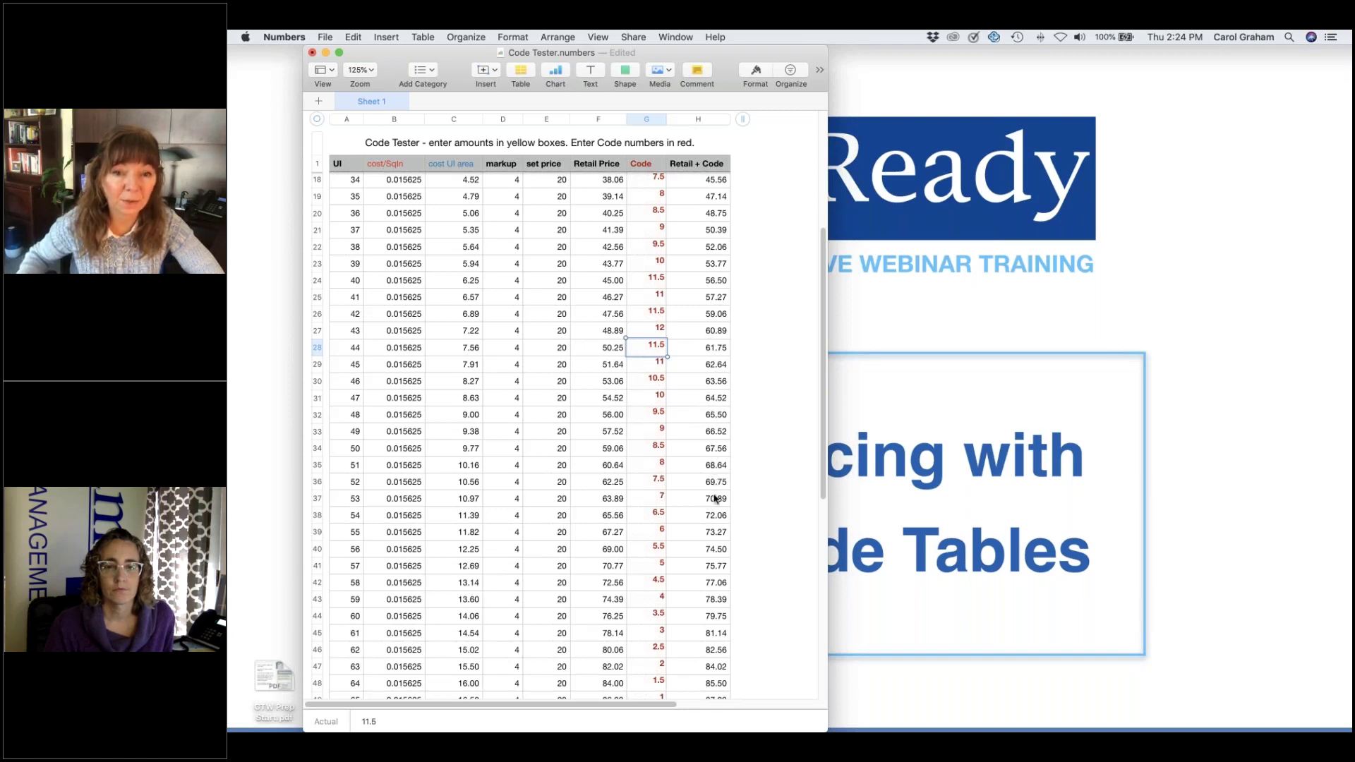
{"action": "left_click", "coordinate": [650, 518]}
{"action": "type", "text": "6"}
{"action": "key", "text": "Return"}
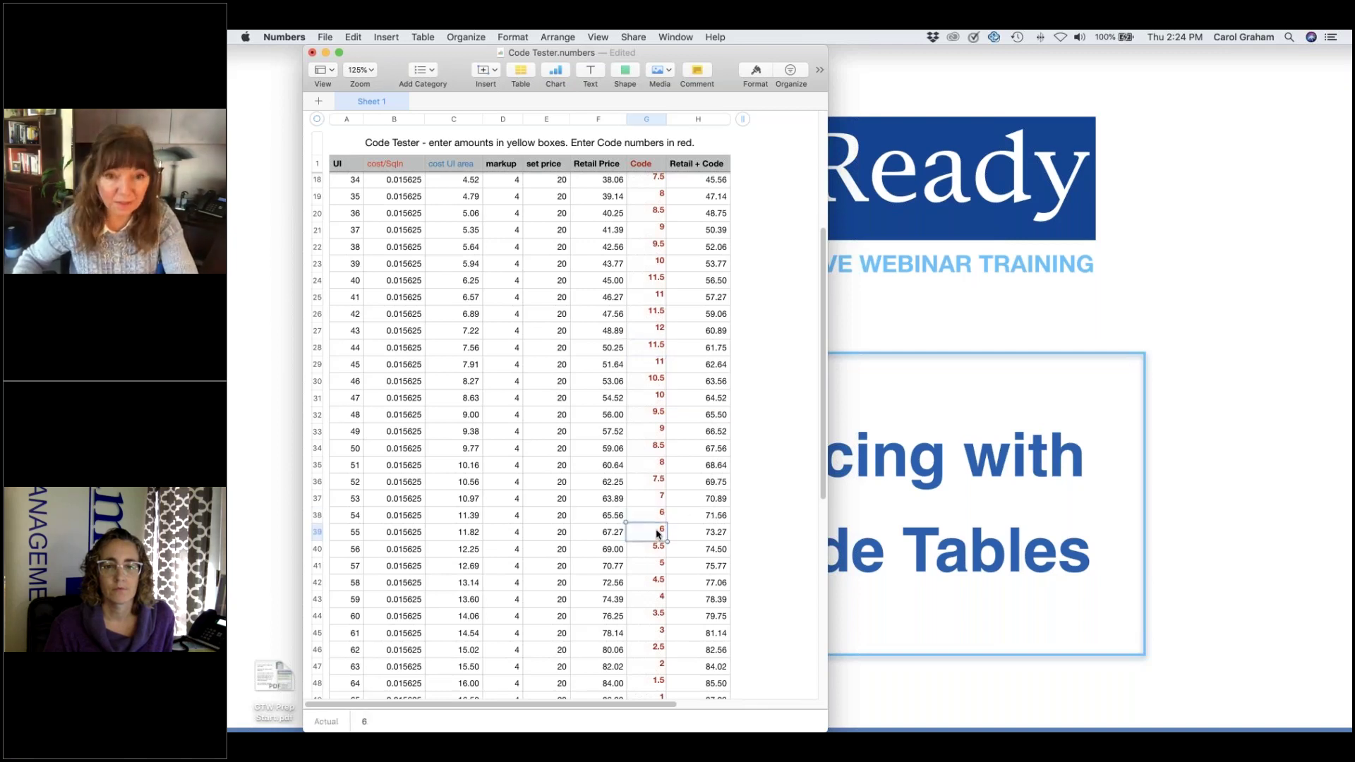
{"action": "type", "text": "5"}
{"action": "key", "text": "Return"}
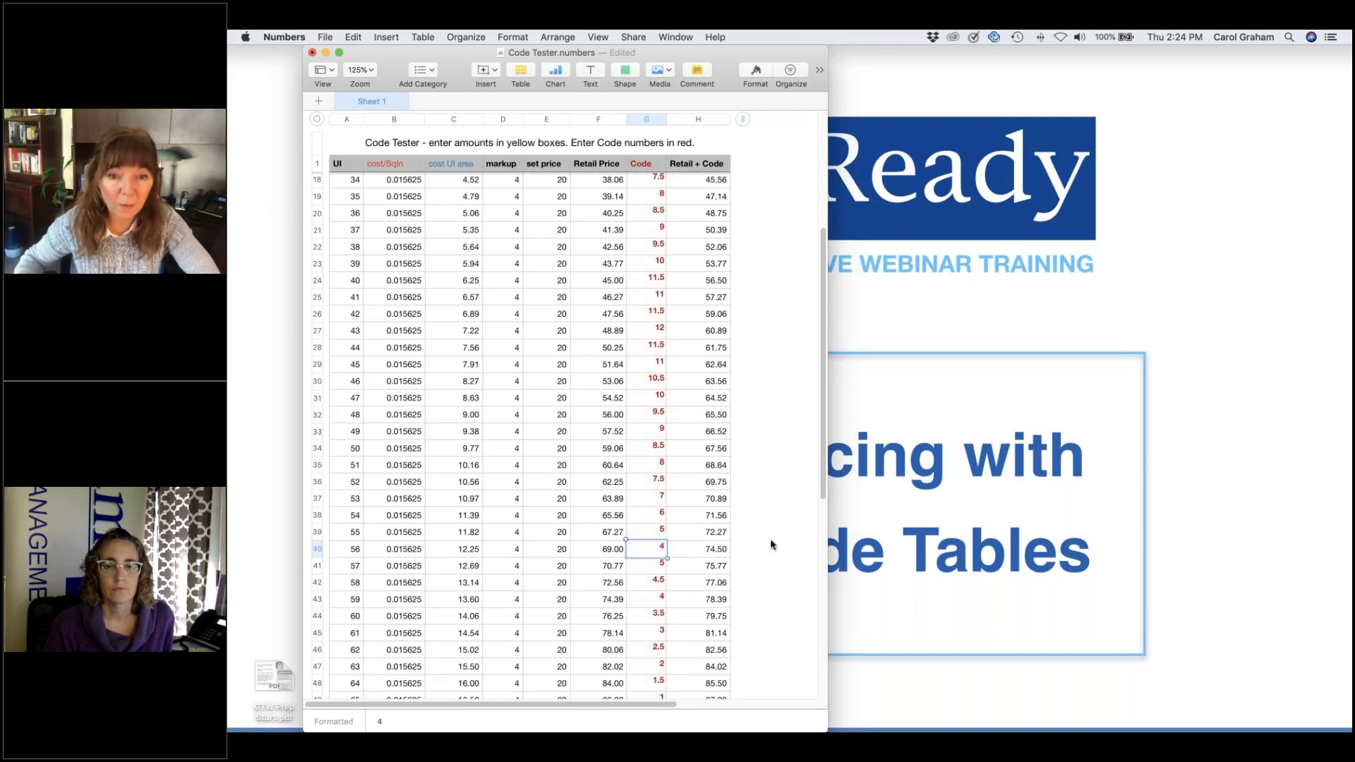
{"action": "type", "text": "4"}
{"action": "left_click", "coordinate": [771, 544]}
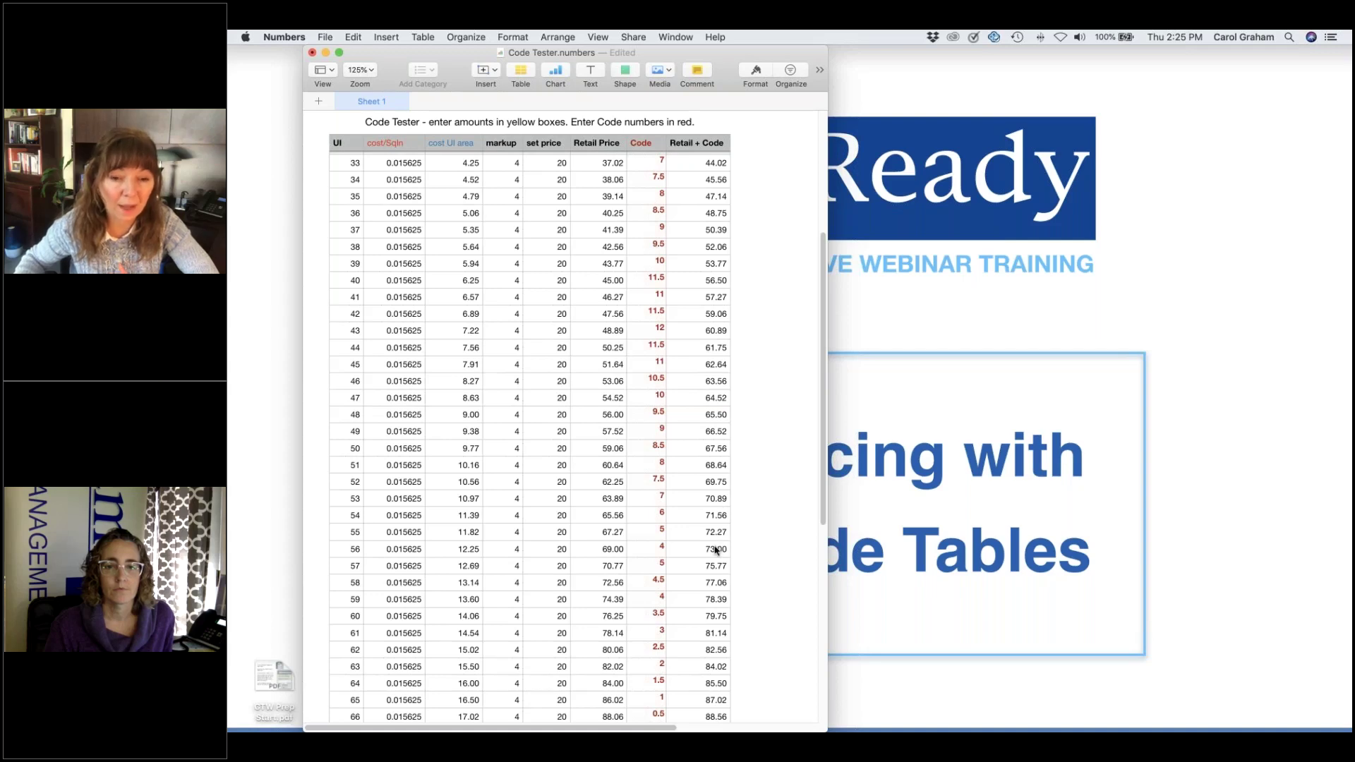
Step: In the yellow boxes below the table, set the 32x40 cost to 18.11, the markup to 3.5 and the set price to 15
{"action": "scroll", "coordinate": [716, 550], "scroll_direction": "down", "scroll_amount": 5}
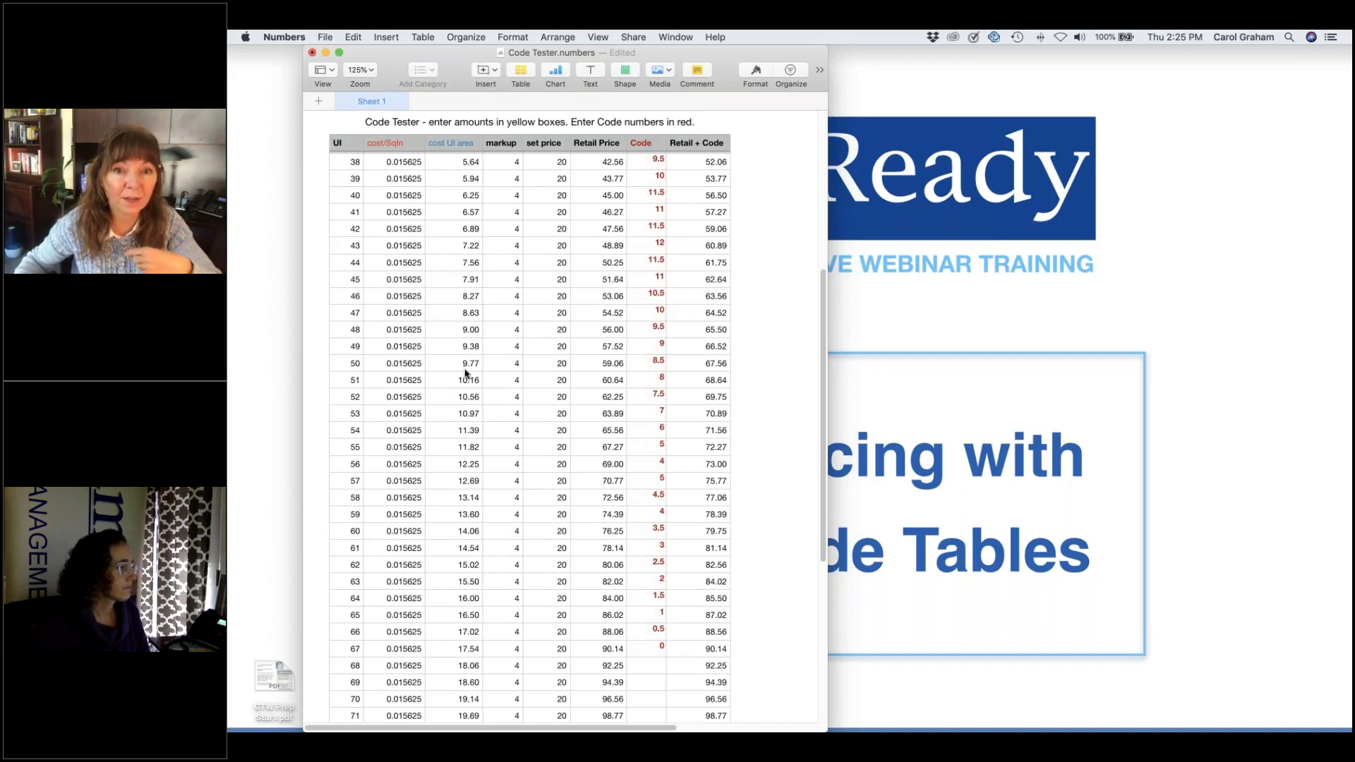
{"action": "scroll", "coordinate": [465, 373], "scroll_direction": "down", "scroll_amount": 5}
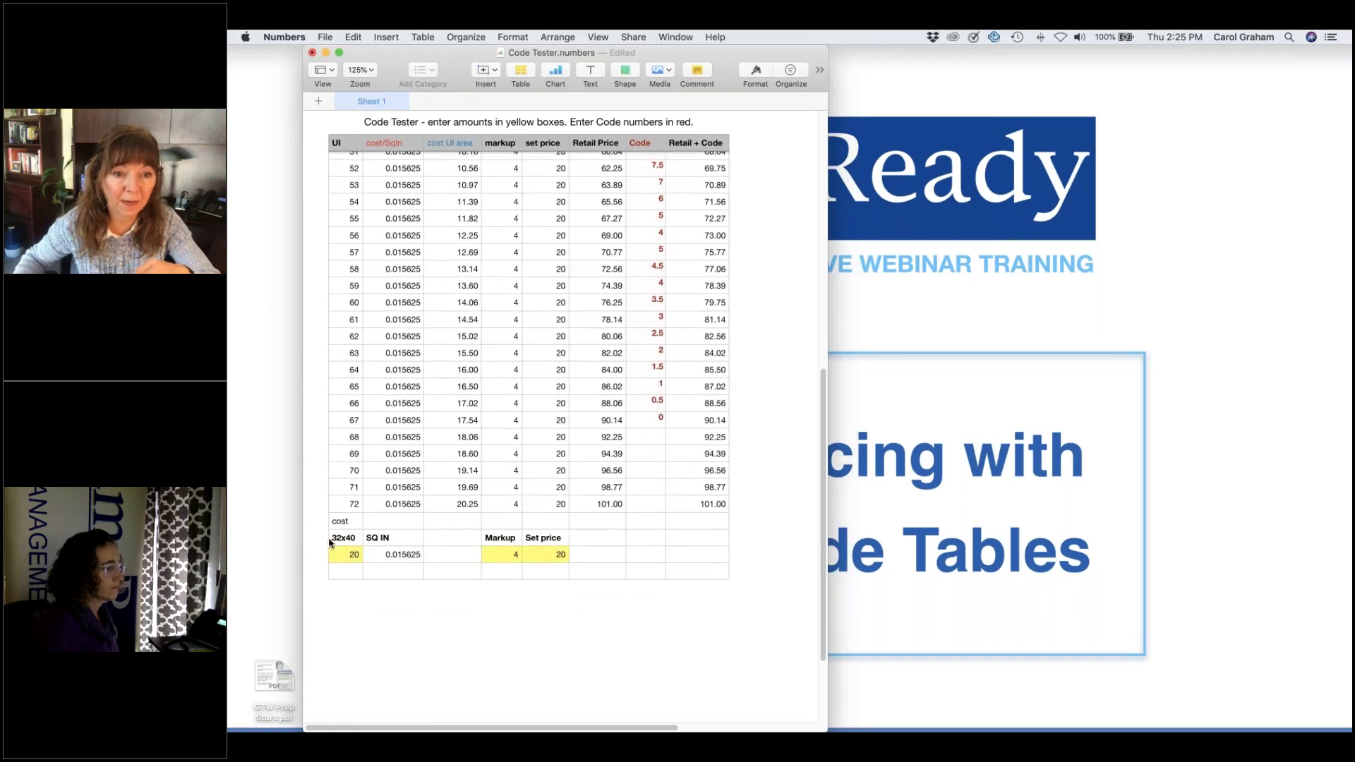
{"action": "left_click", "coordinate": [344, 557]}
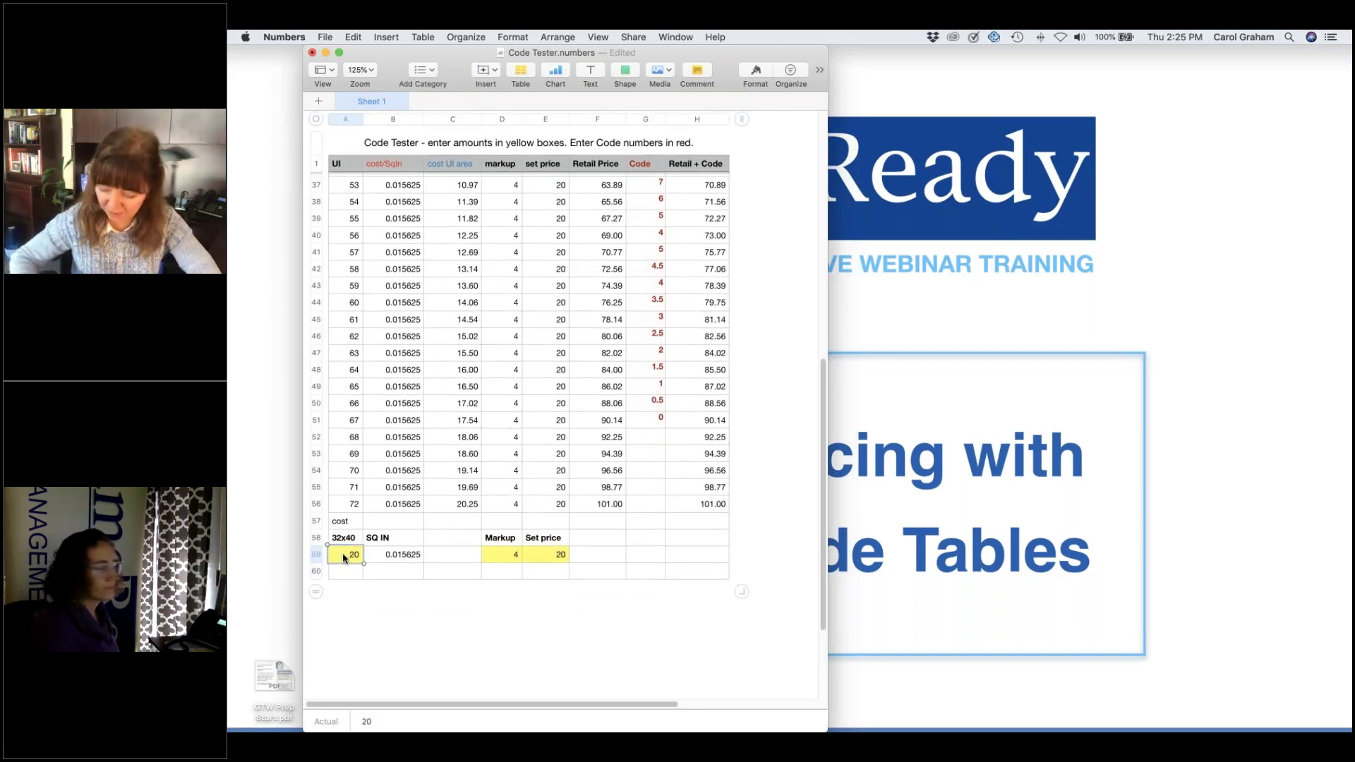
{"action": "type", "text": "18.11"}
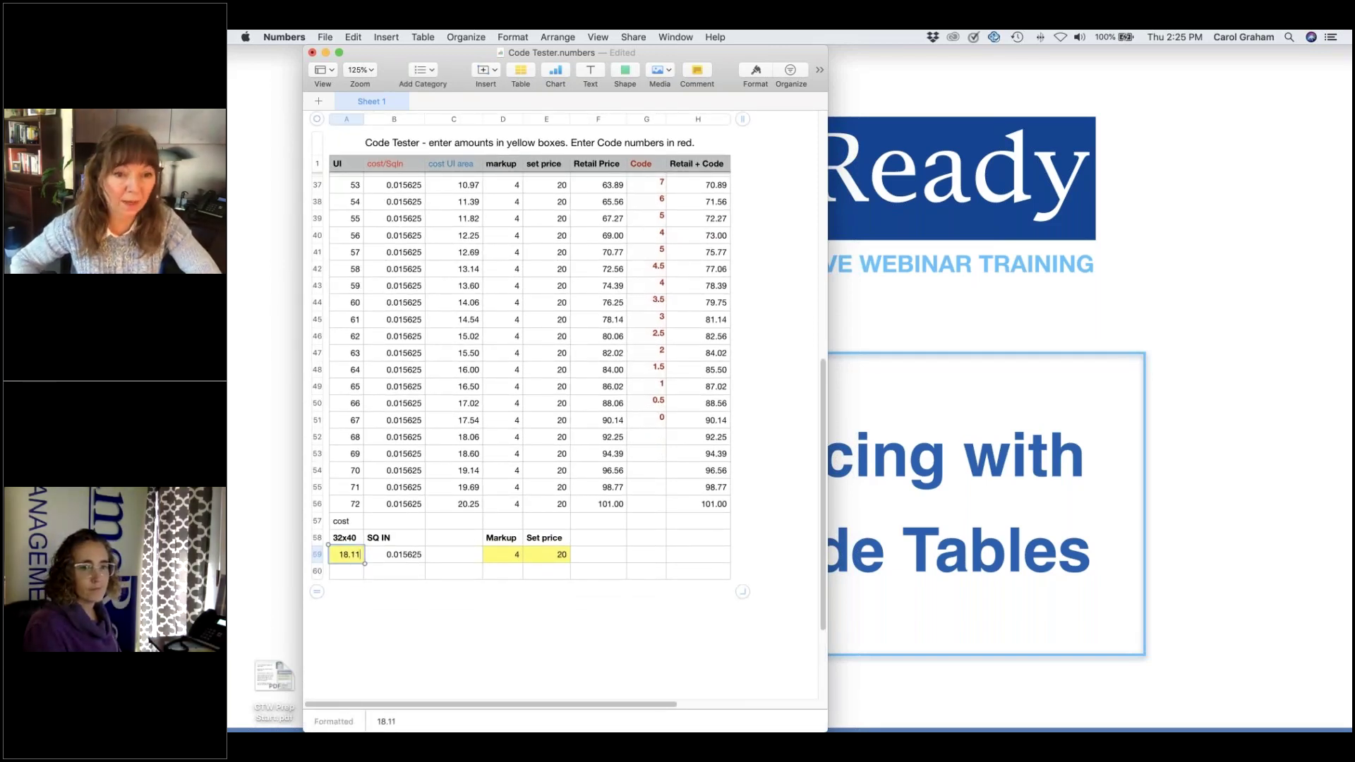
{"action": "key", "text": "Return"}
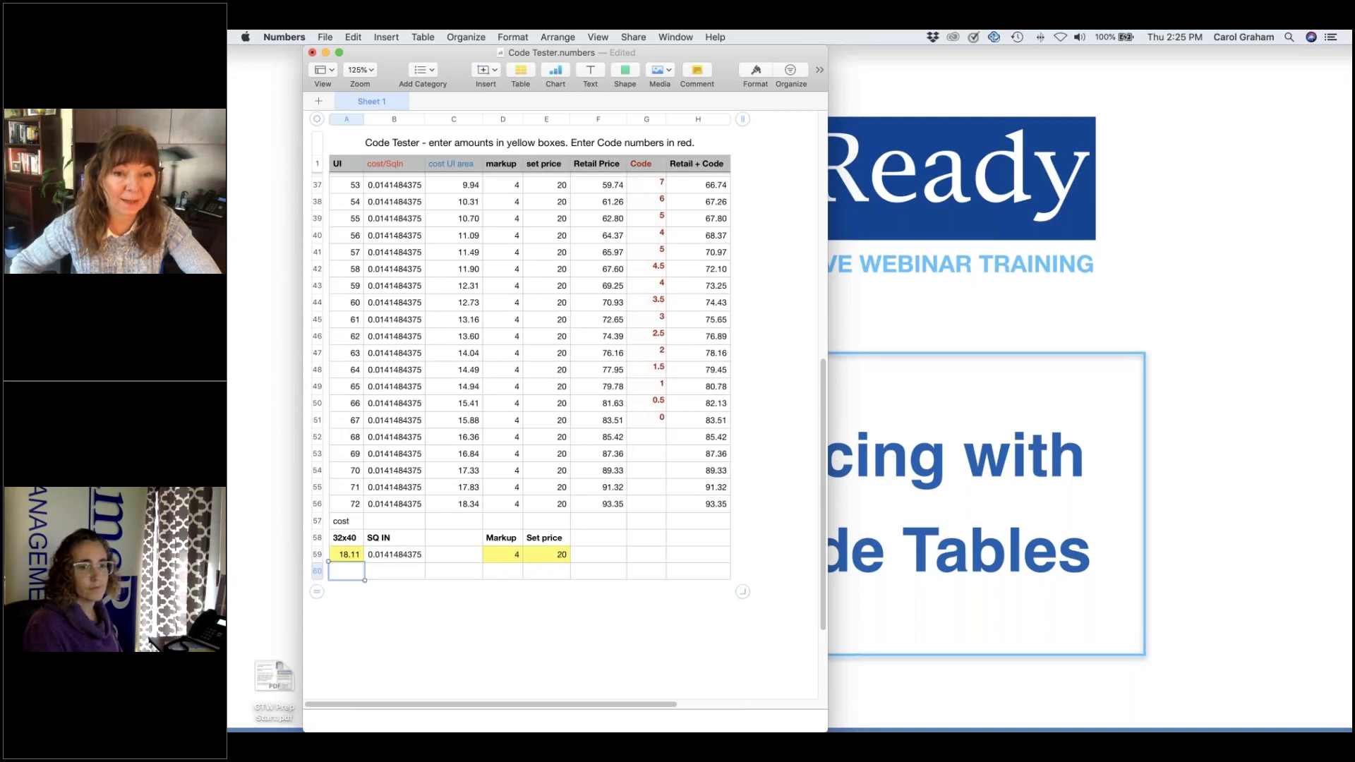
{"action": "left_click", "coordinate": [505, 559]}
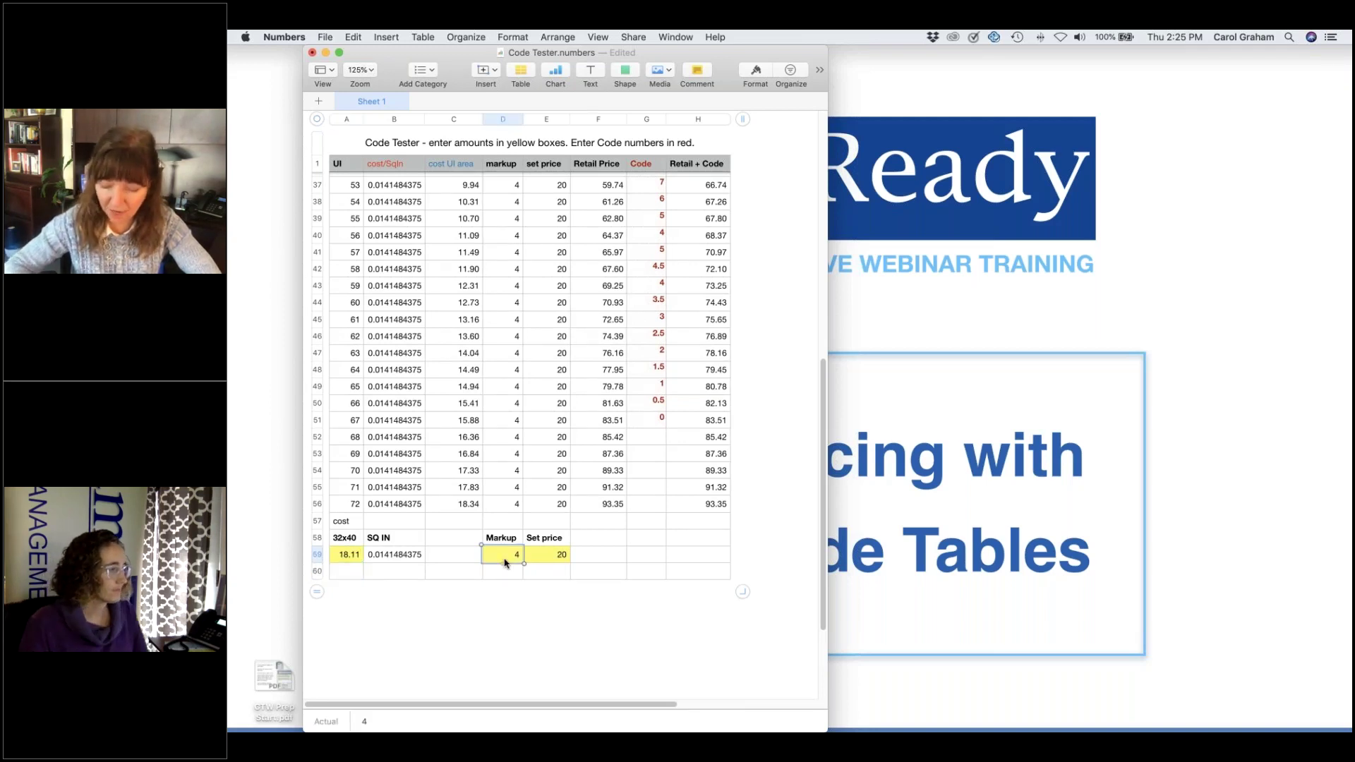
{"action": "type", "text": "3.5"}
{"action": "left_click", "coordinate": [540, 556]}
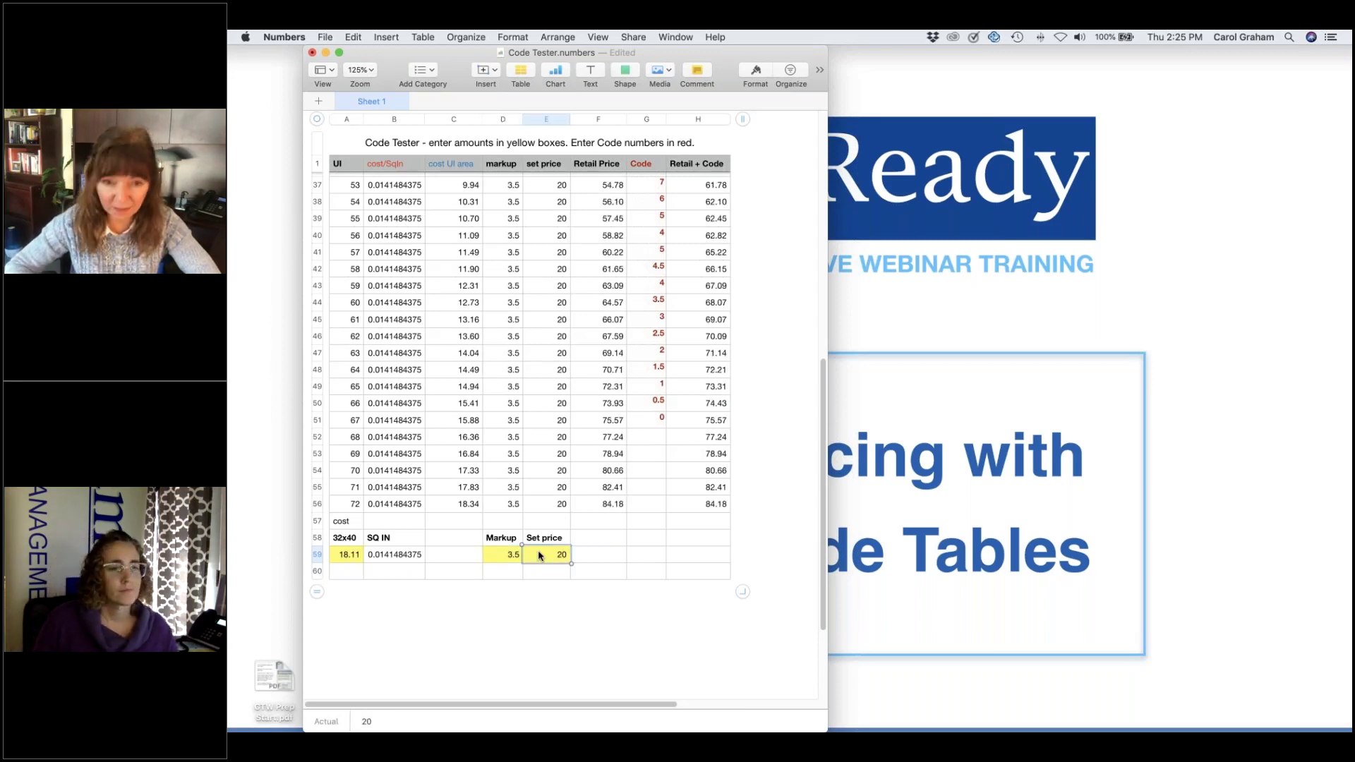
{"action": "type", "text": "15"}
{"action": "left_click", "coordinate": [556, 617]}
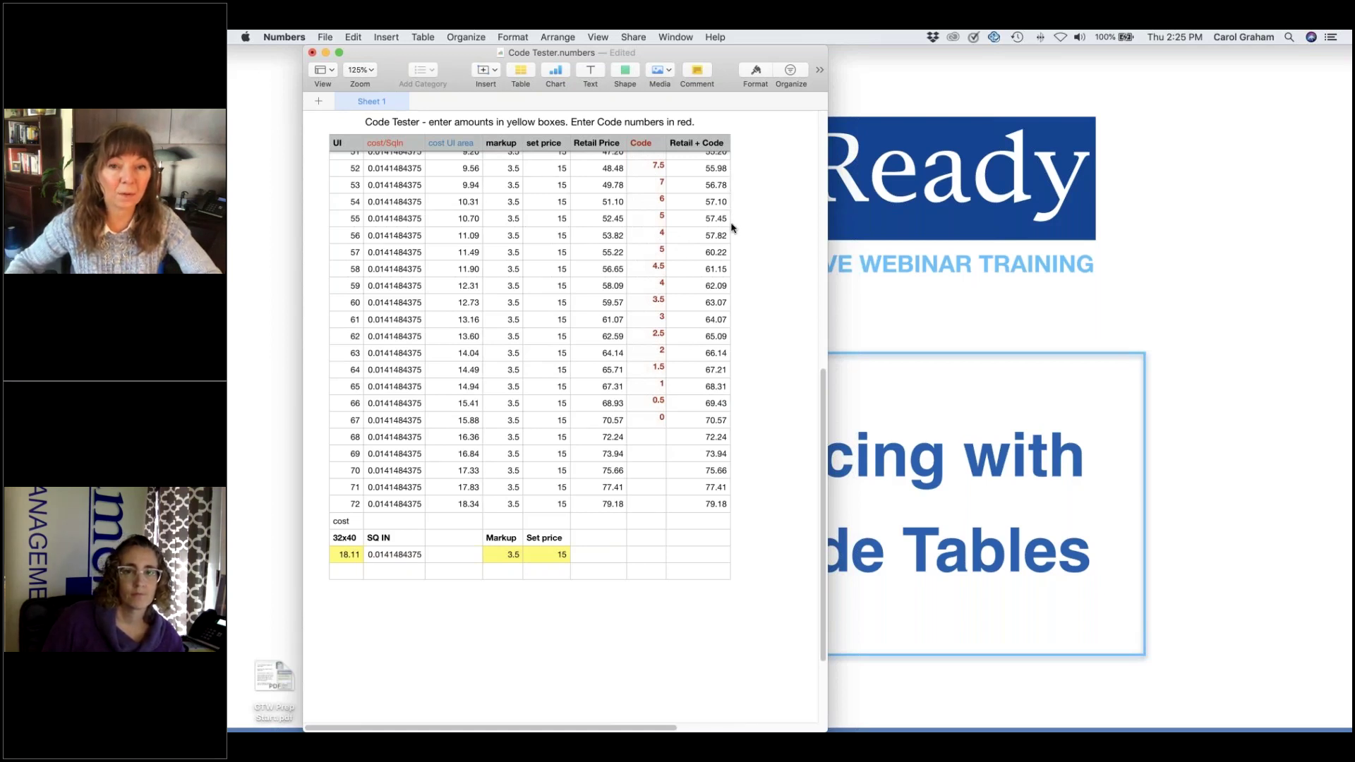
Step: Try code amounts of 3, 2 and 1 for united inches 56, 57 and 58
{"action": "left_click", "coordinate": [639, 240]}
{"action": "type", "text": "3"}
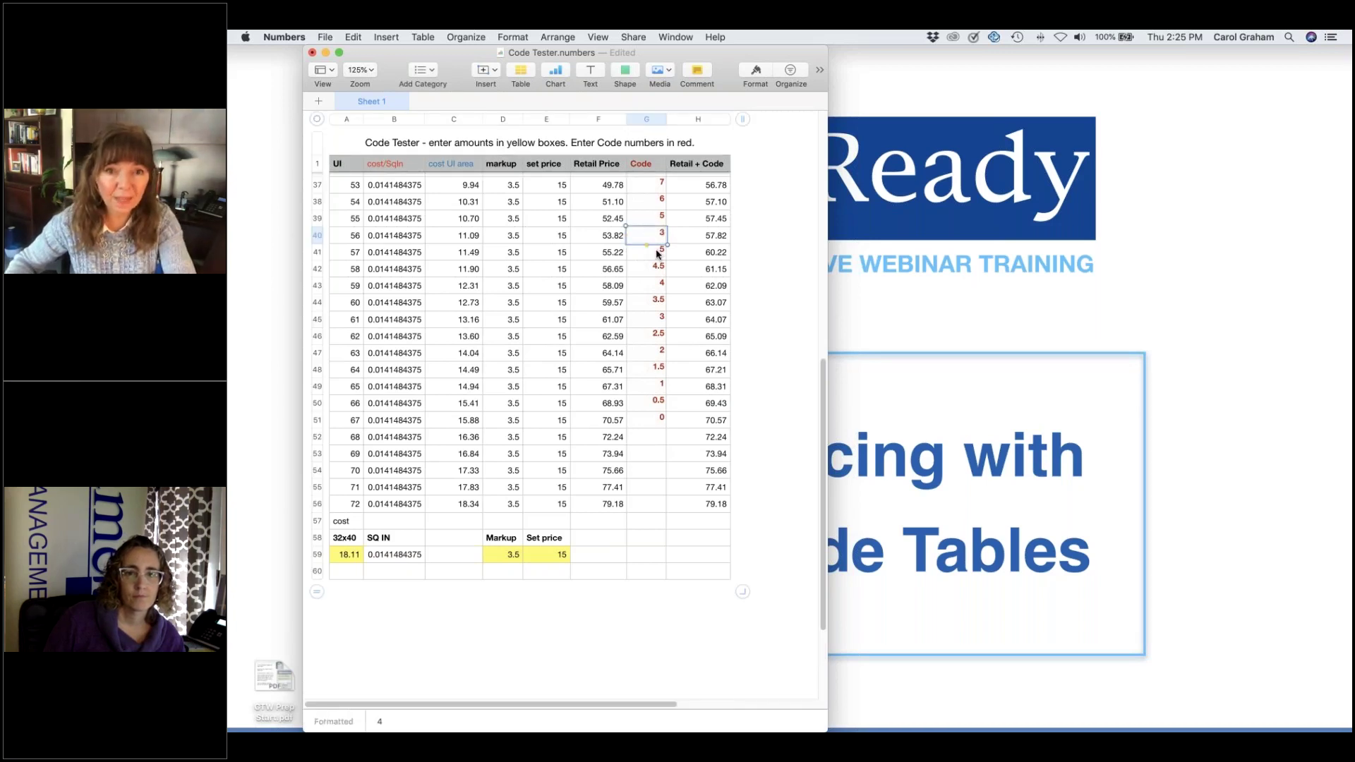
{"action": "key", "text": "Return"}
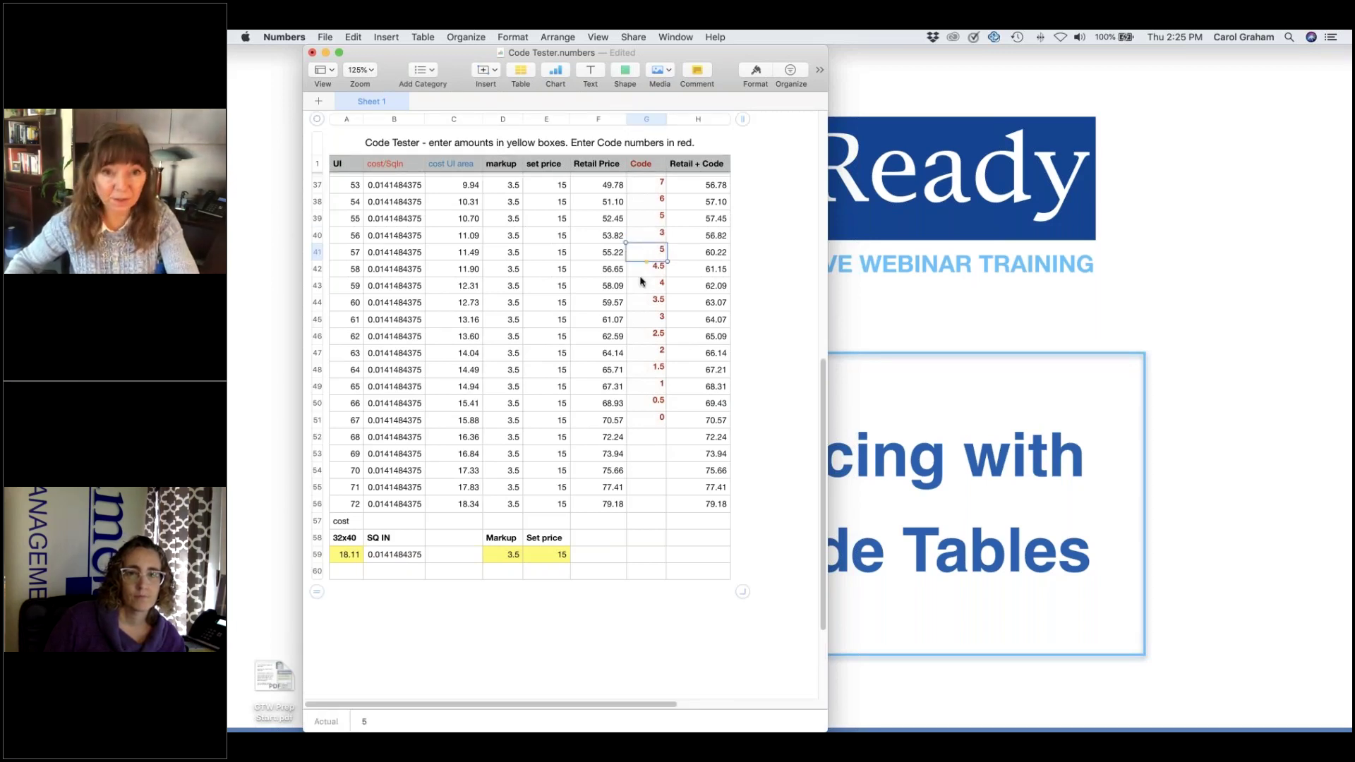
{"action": "type", "text": "2"}
{"action": "key", "text": "Return"}
{"action": "type", "text": "1"}
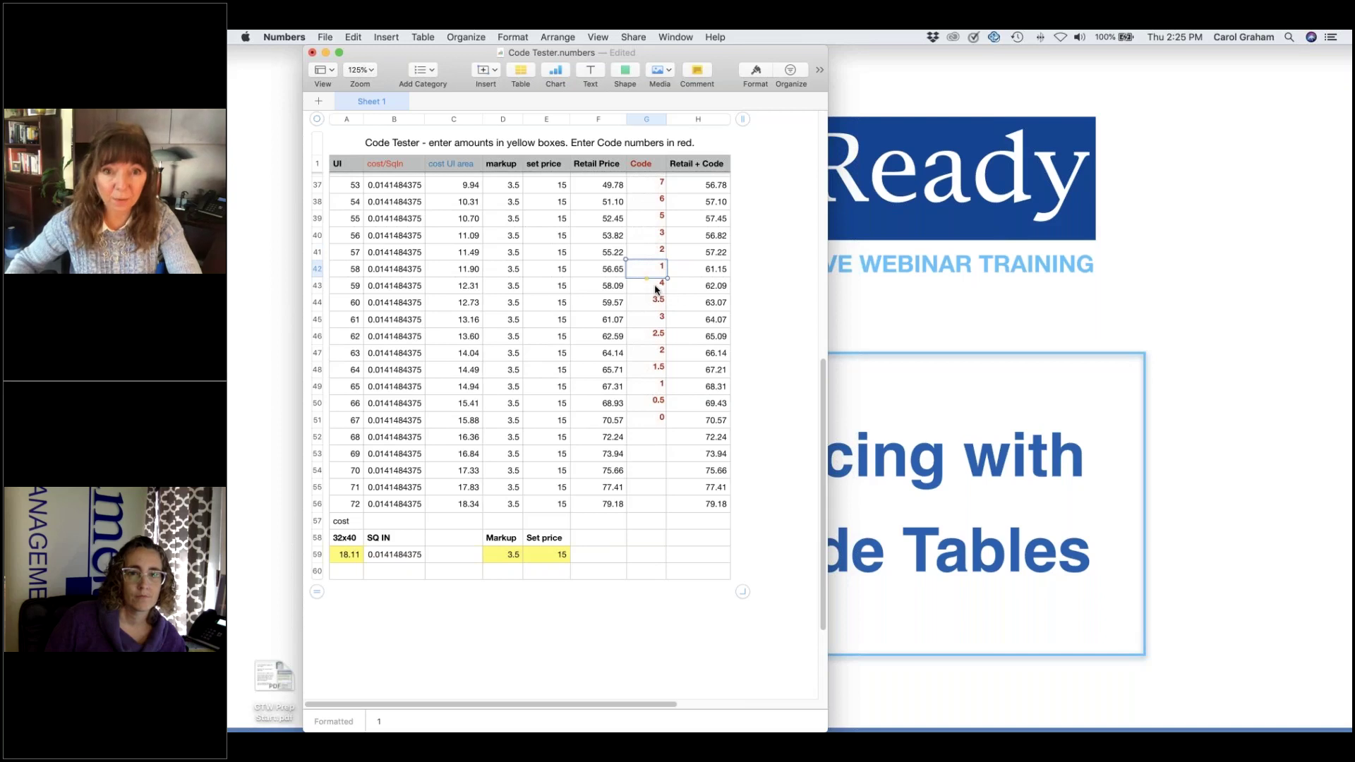
Step: Clear the code amounts for united inches 59 through 62
{"action": "left_click", "coordinate": [657, 290]}
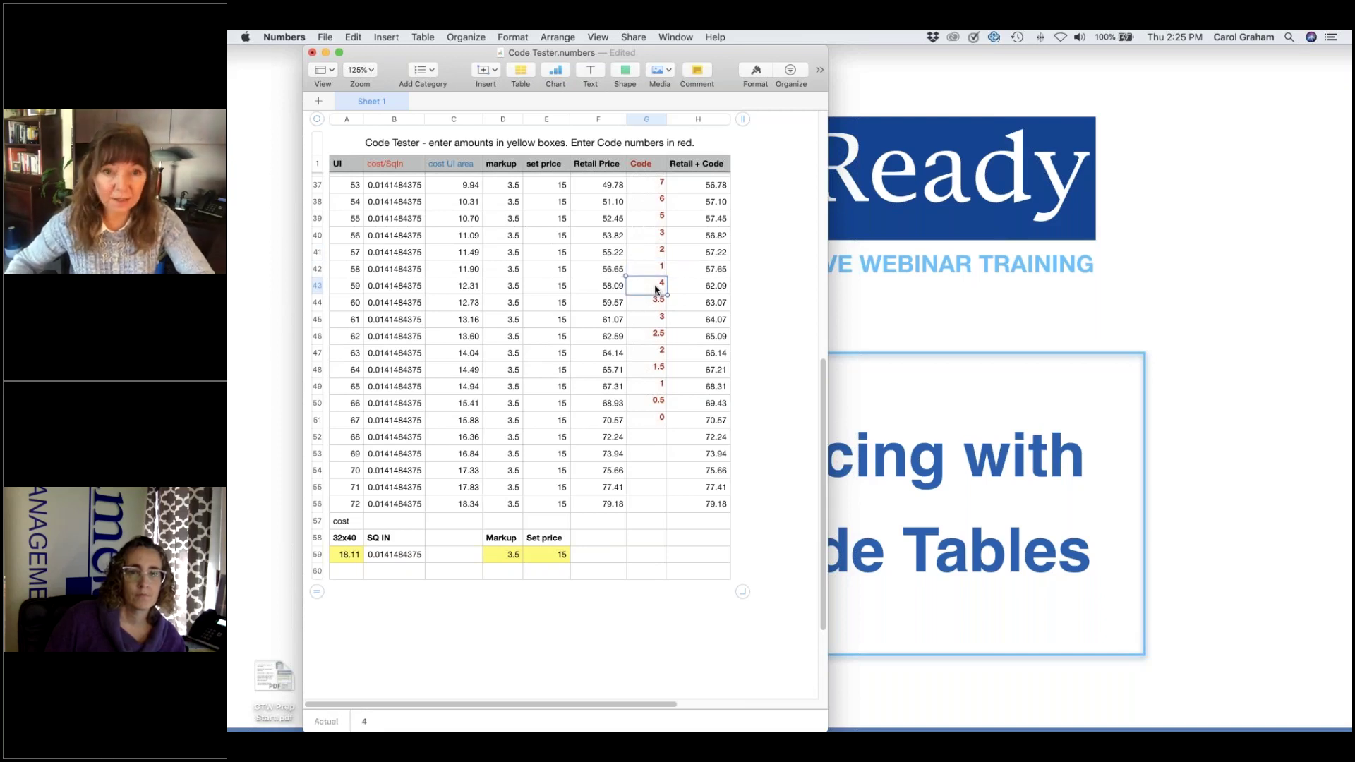
{"action": "key", "text": "BackSpace"}
{"action": "left_click", "coordinate": [658, 304]}
{"action": "key", "text": "BackSpace"}
{"action": "left_click", "coordinate": [658, 323]}
{"action": "key", "text": "BackSpace"}
{"action": "left_click", "coordinate": [656, 339]}
{"action": "key", "text": "BackSpace"}
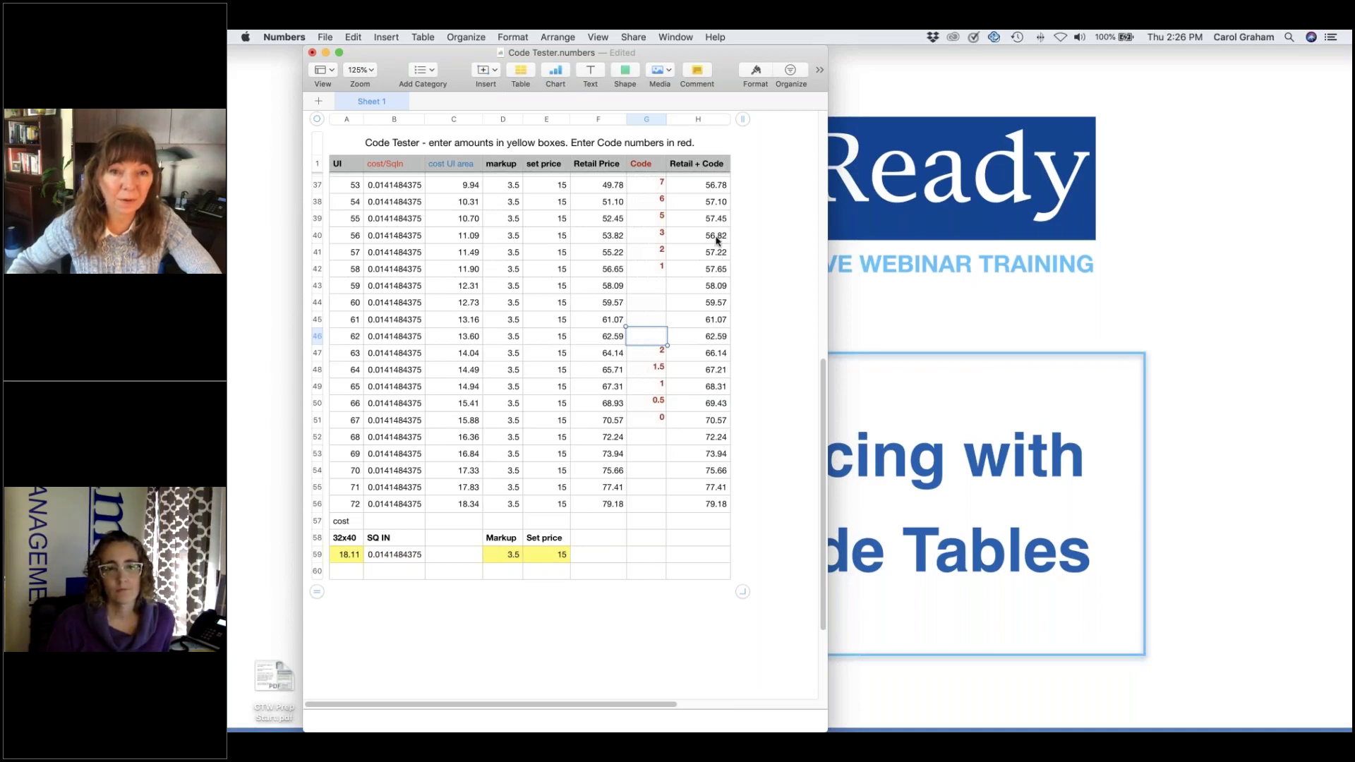
Step: Set the code amounts for united inches 56, 57, 58 and 59 to 4, 3, 2 and 1
{"action": "left_click", "coordinate": [661, 239]}
{"action": "type", "text": "4"}
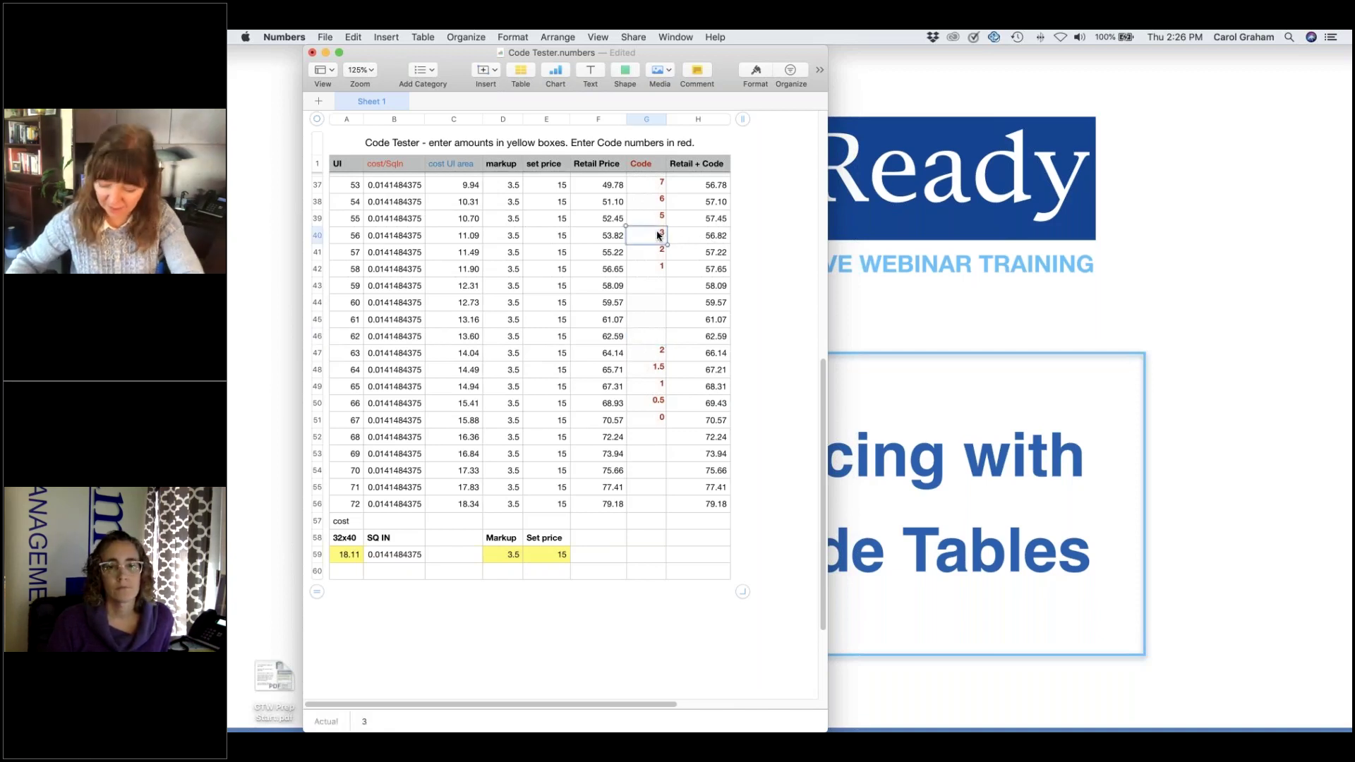
{"action": "left_click", "coordinate": [658, 254]}
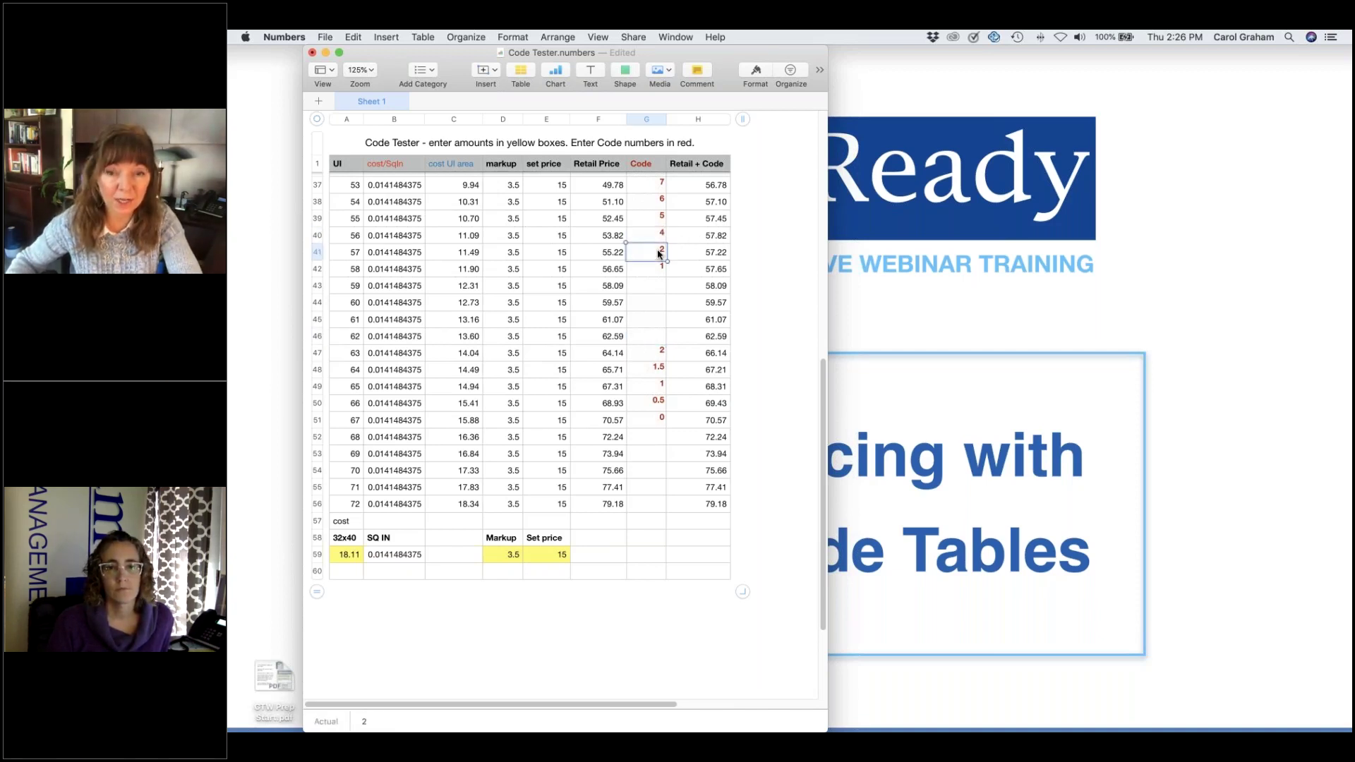
{"action": "type", "text": "3"}
{"action": "left_click", "coordinate": [658, 270]}
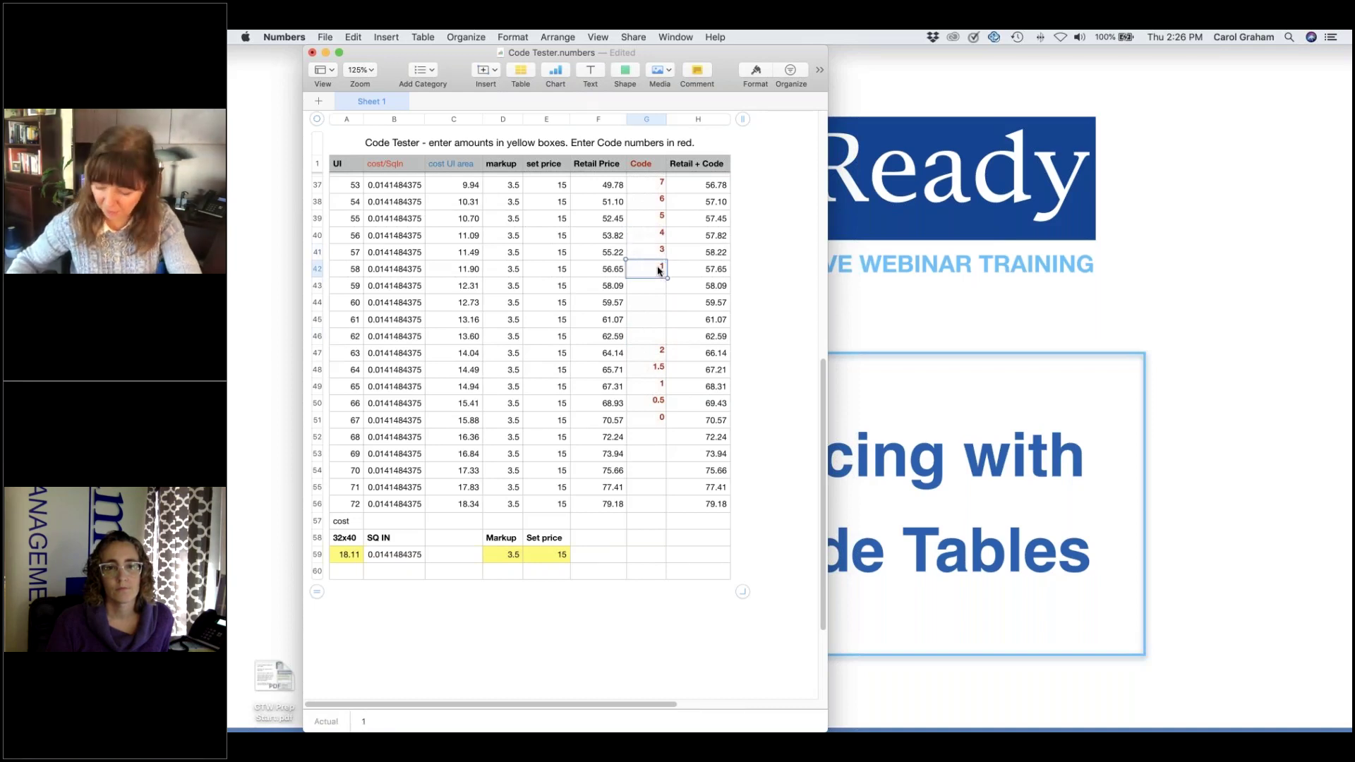
{"action": "type", "text": "2"}
{"action": "left_click", "coordinate": [662, 287]}
{"action": "type", "text": "1"}
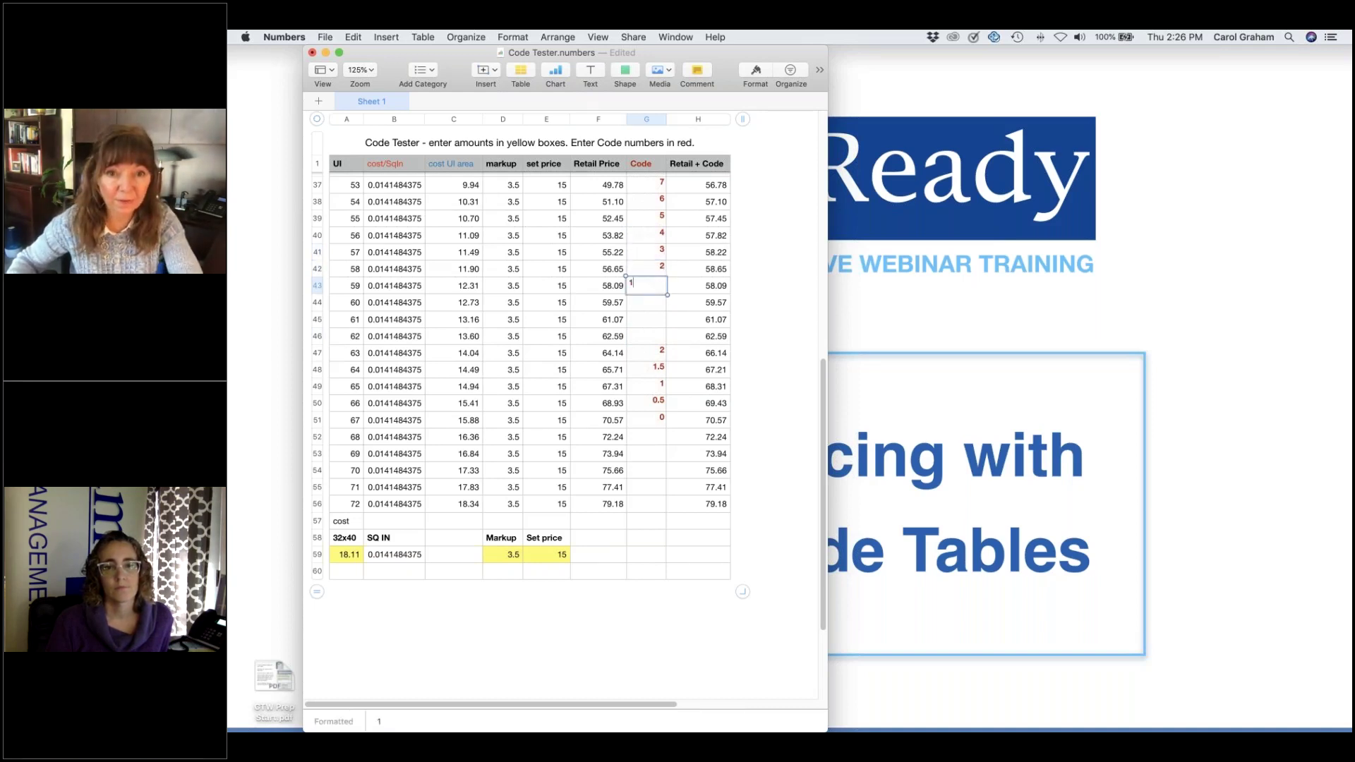
{"action": "left_click", "coordinate": [752, 286]}
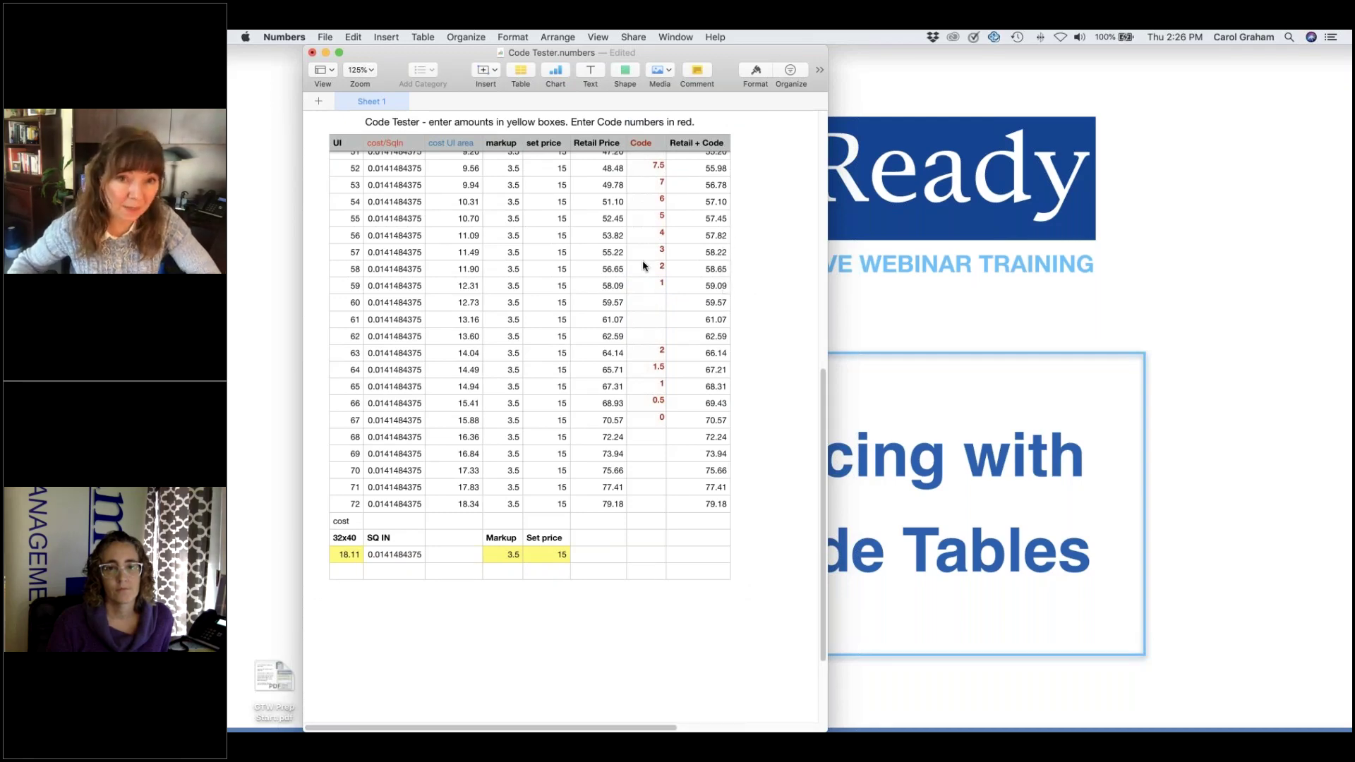
Step: Look over the recalculated prices for the smaller united inches, then minimize the spreadsheet and switch to FileMaker Pro Advanced
{"action": "scroll", "coordinate": [644, 265], "scroll_direction": "up", "scroll_amount": 5}
{"action": "scroll", "coordinate": [643, 265], "scroll_direction": "up", "scroll_amount": 7}
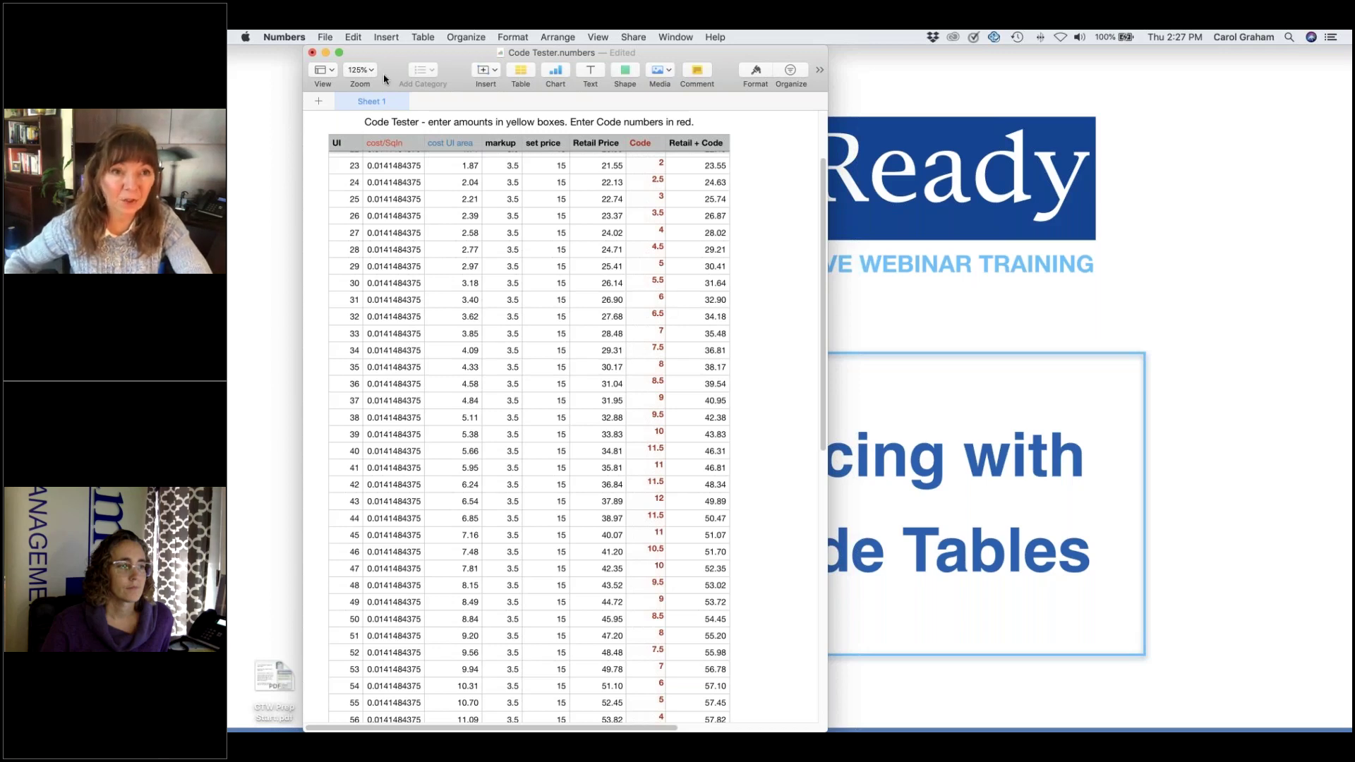
{"action": "left_click", "coordinate": [325, 53]}
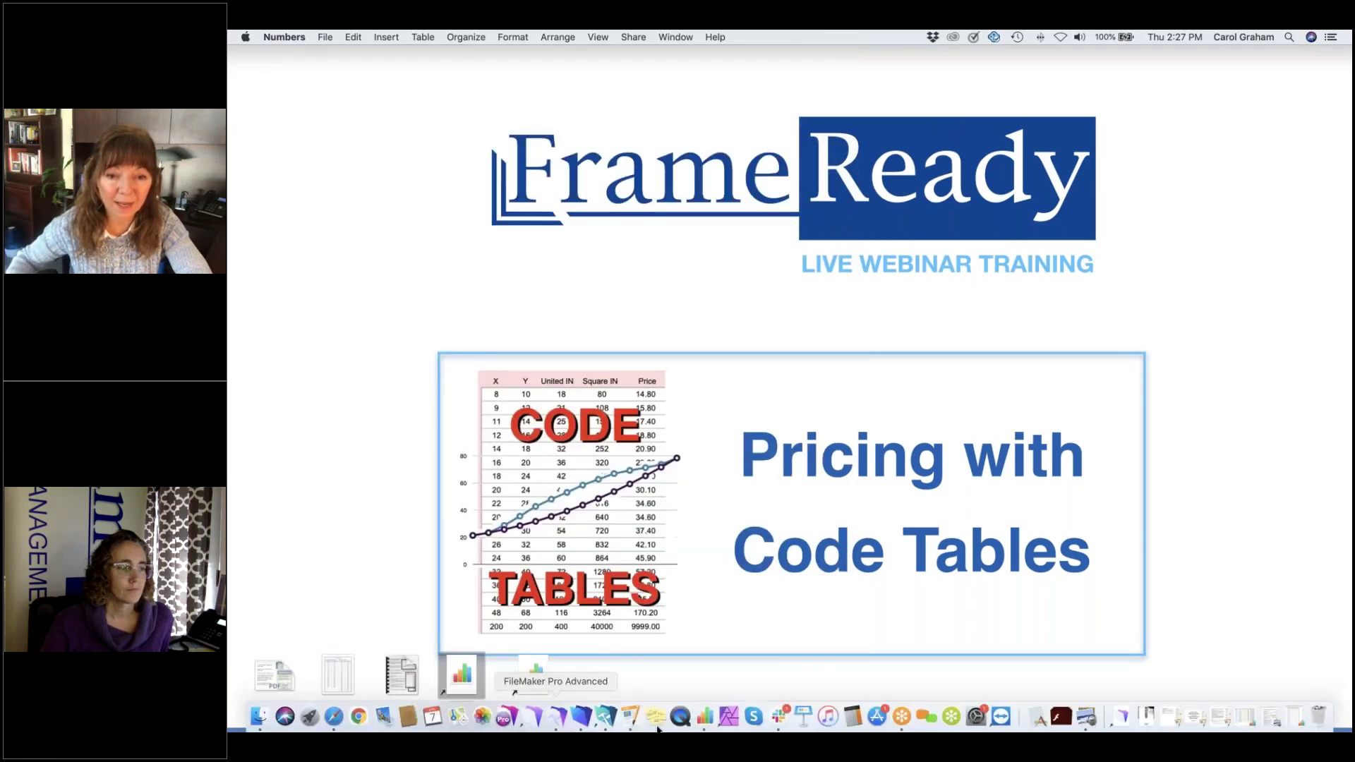
{"action": "left_click", "coordinate": [604, 717]}
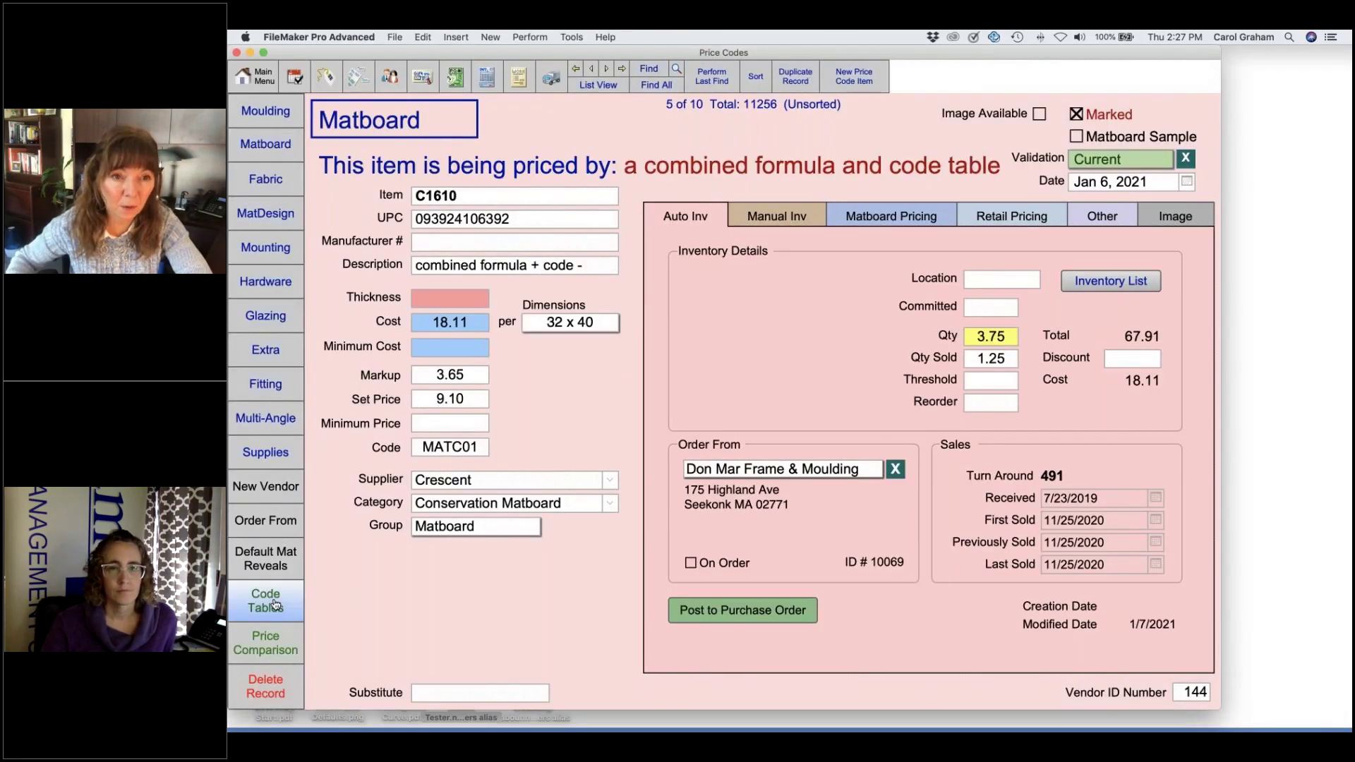
Step: Open the code tables, review the prices of the MATC02 Mat Curve 13 table and close the code tables
{"action": "left_click", "coordinate": [280, 606]}
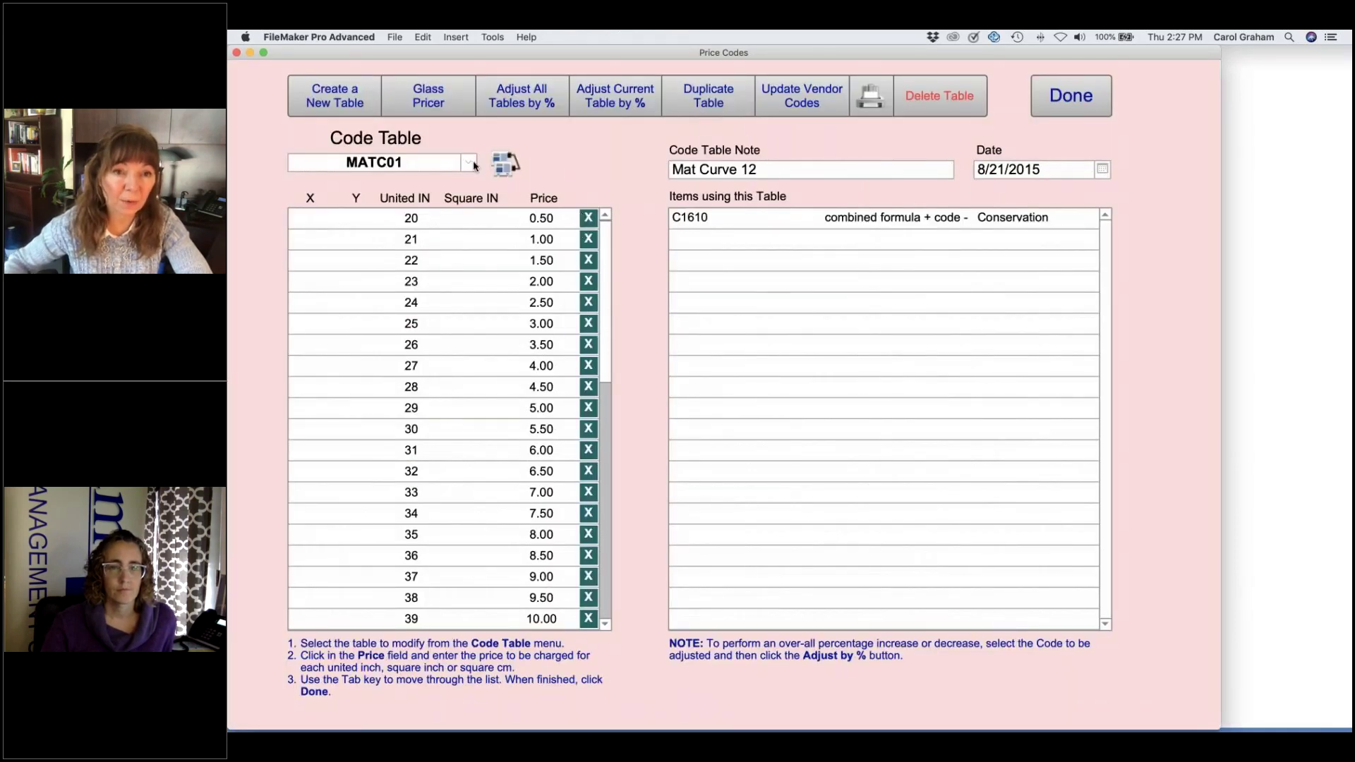
{"action": "left_click", "coordinate": [466, 163]}
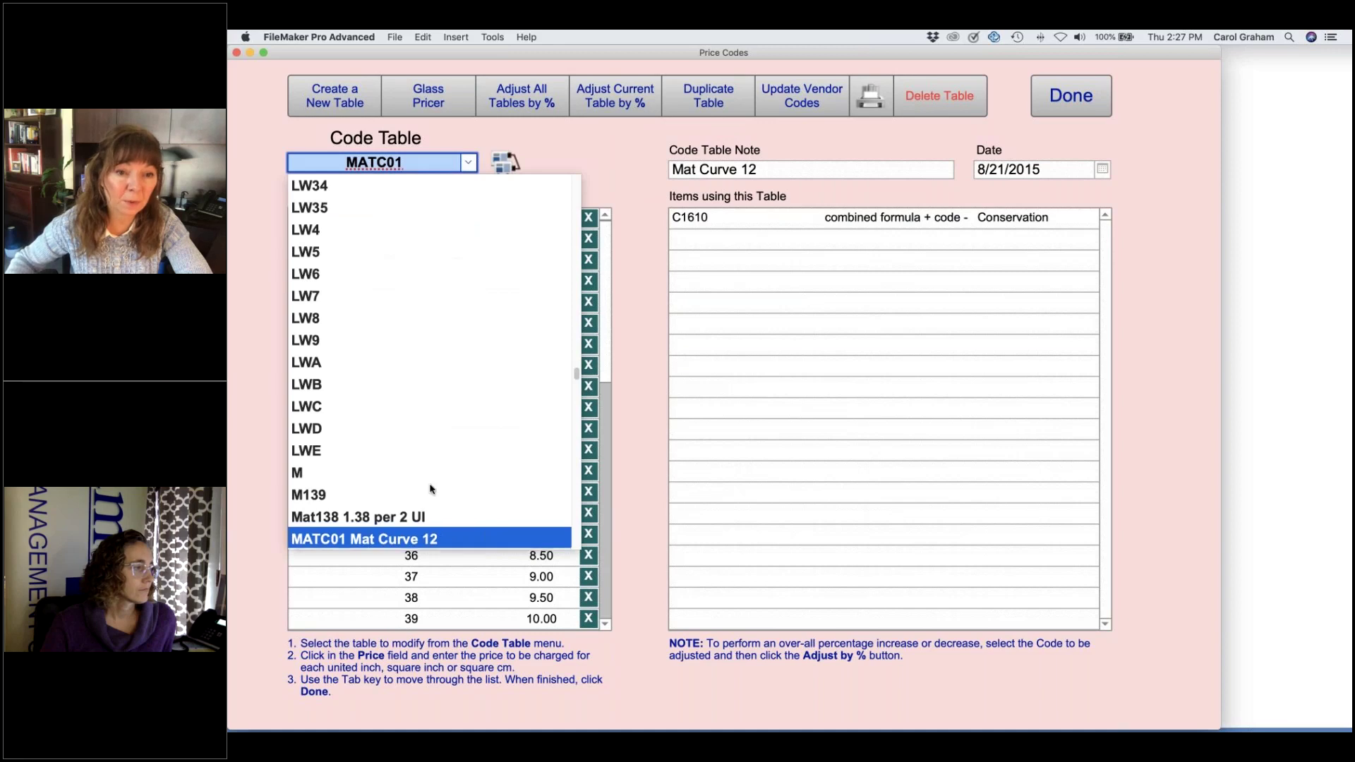
{"action": "scroll", "coordinate": [426, 505], "scroll_direction": "down", "scroll_amount": 2}
{"action": "left_click", "coordinate": [426, 503]}
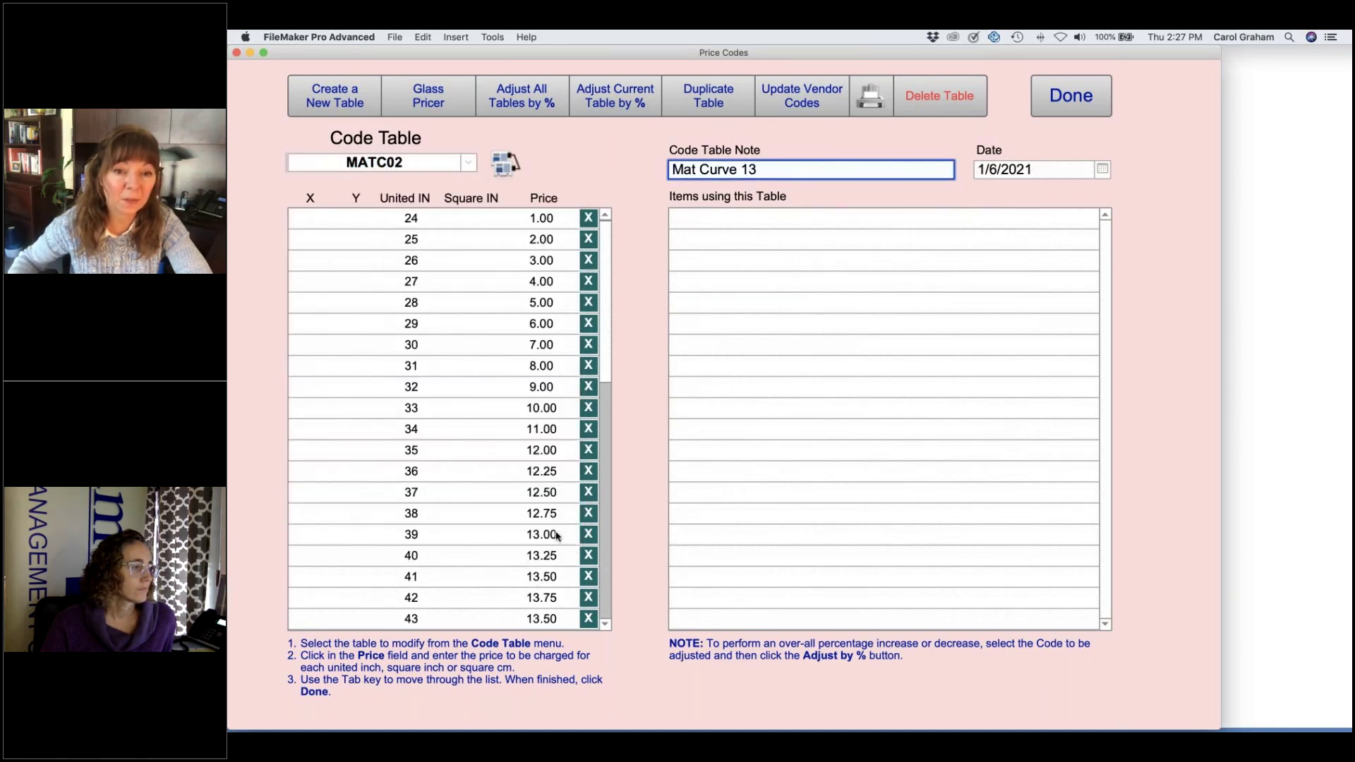
{"action": "scroll", "coordinate": [558, 599], "scroll_direction": "down", "scroll_amount": 5}
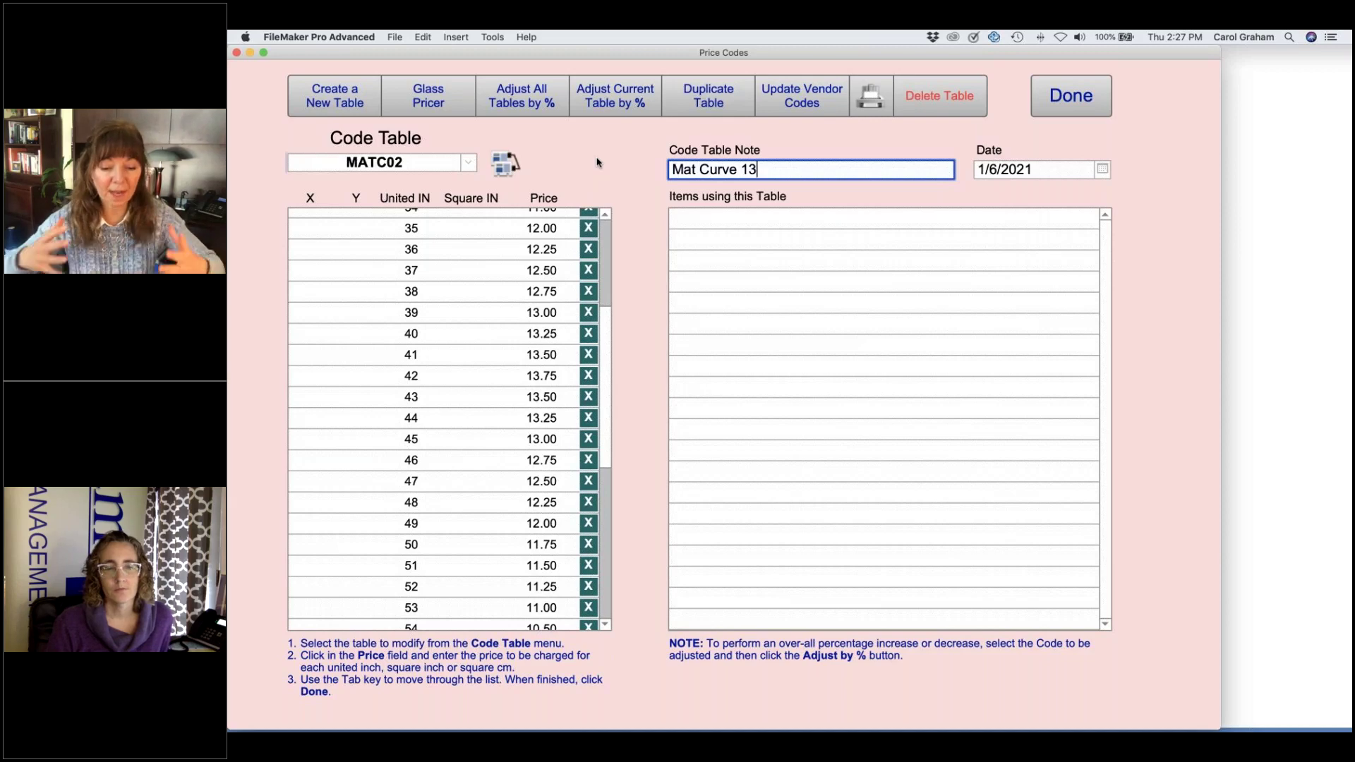
{"action": "left_click", "coordinate": [1045, 111]}
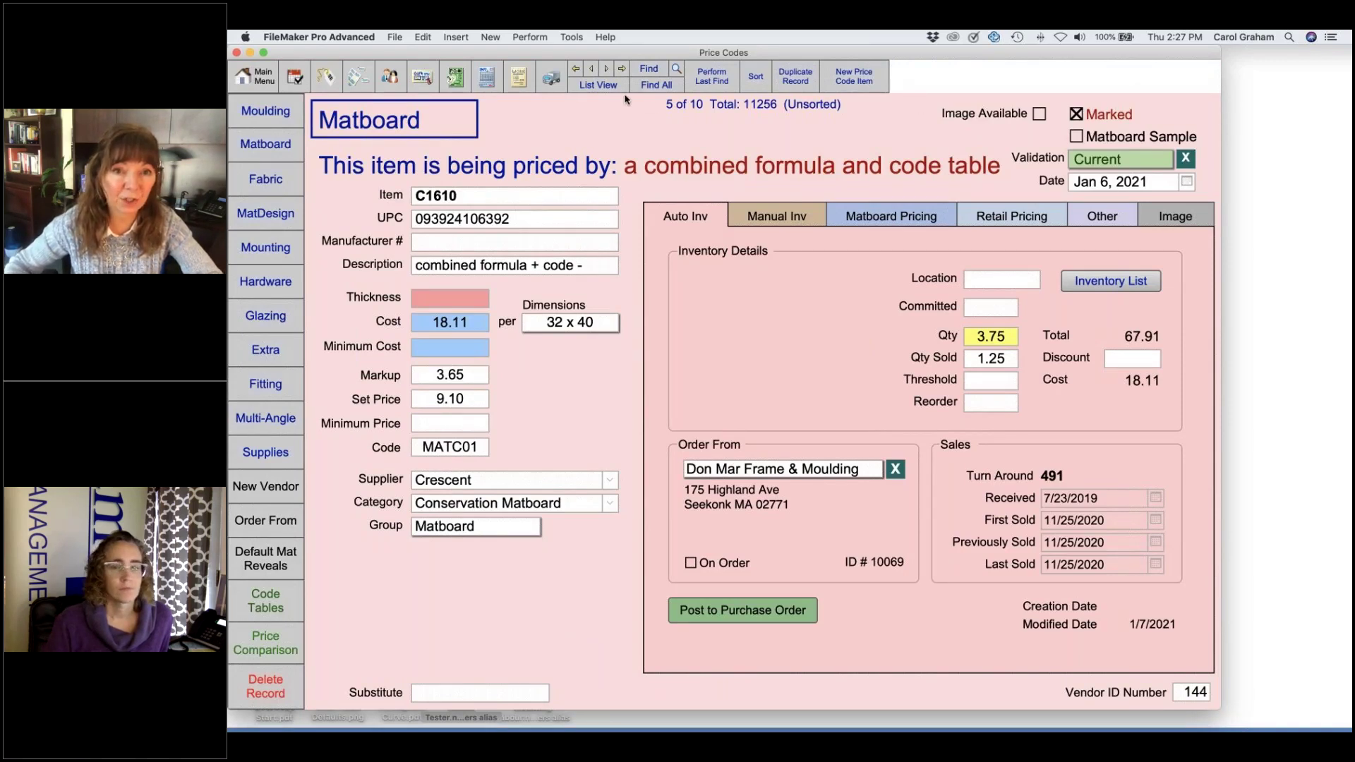
Step: Show the price codes as a list and look over matboards C1609, C1610 and C1612
{"action": "left_click", "coordinate": [596, 85]}
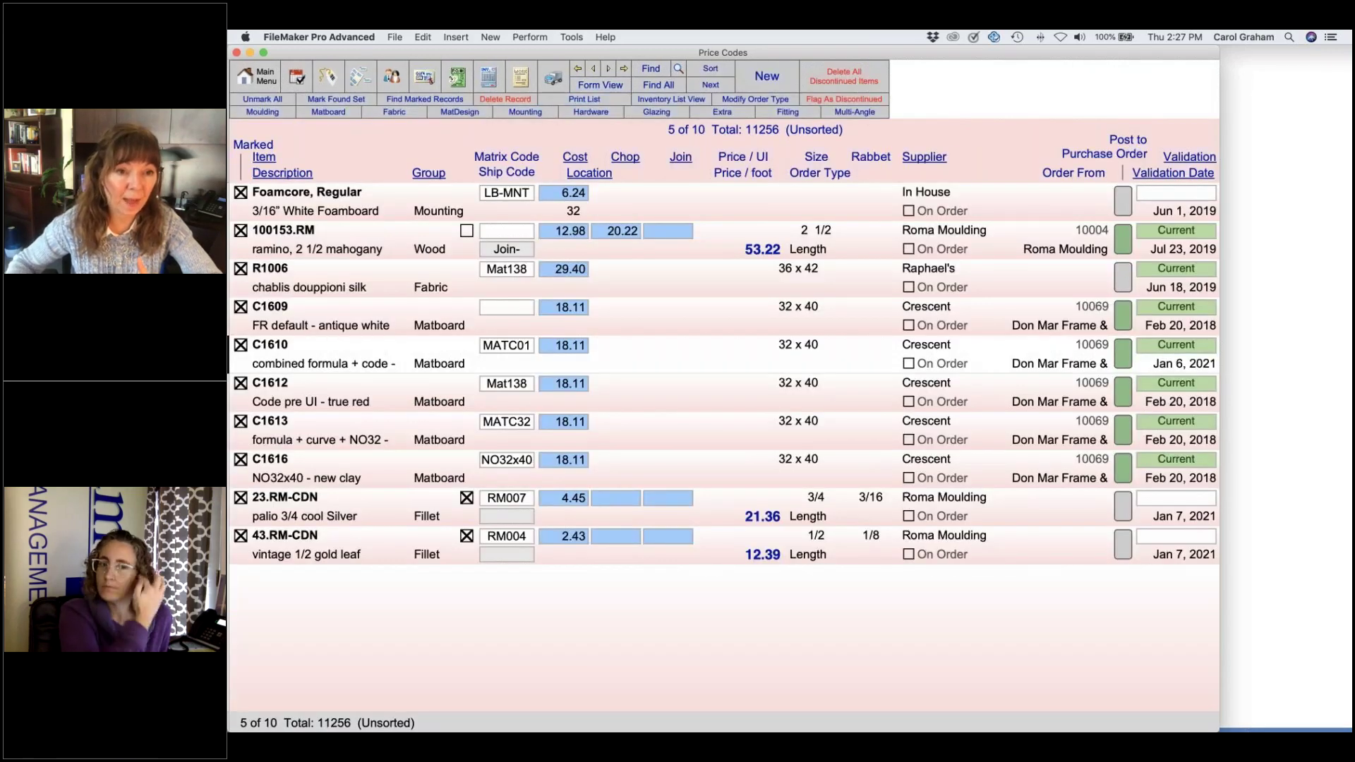
{"action": "left_click", "coordinate": [331, 400]}
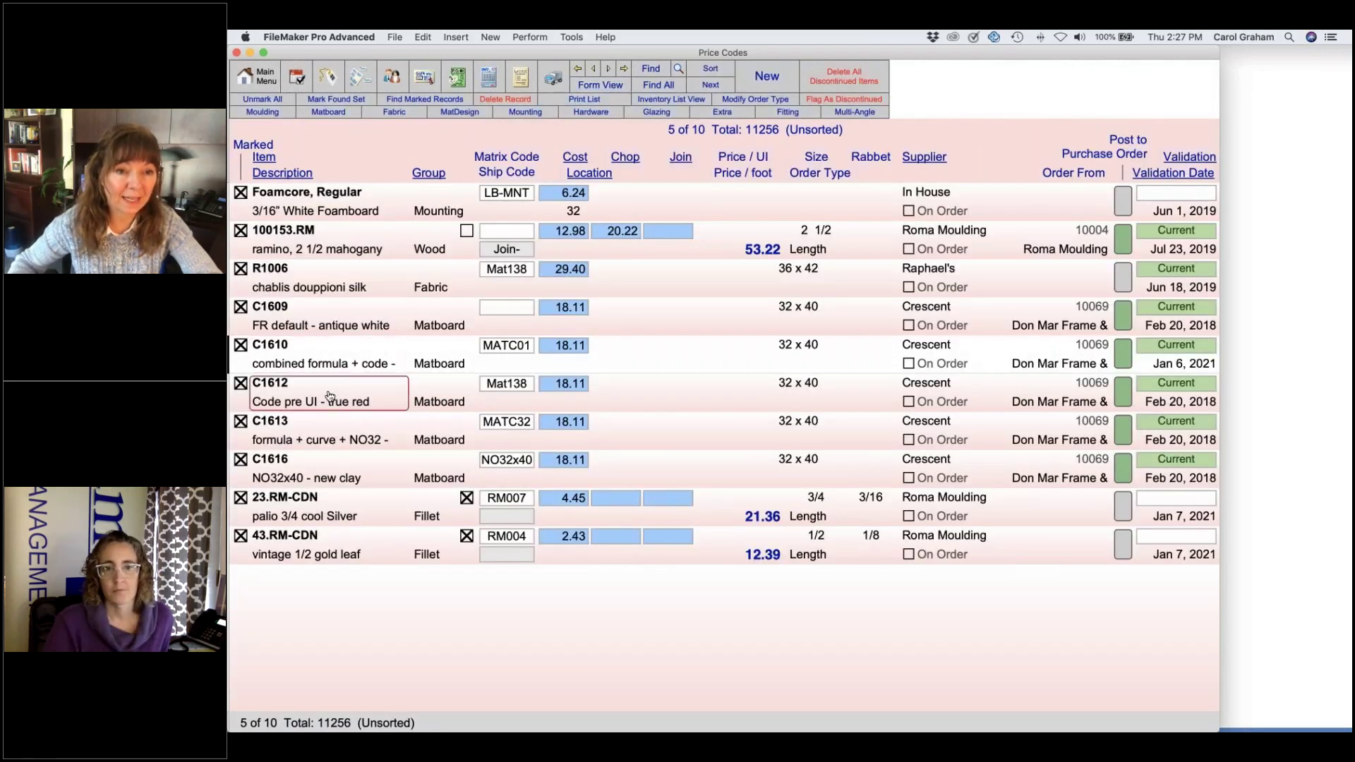
{"action": "left_click", "coordinate": [315, 331]}
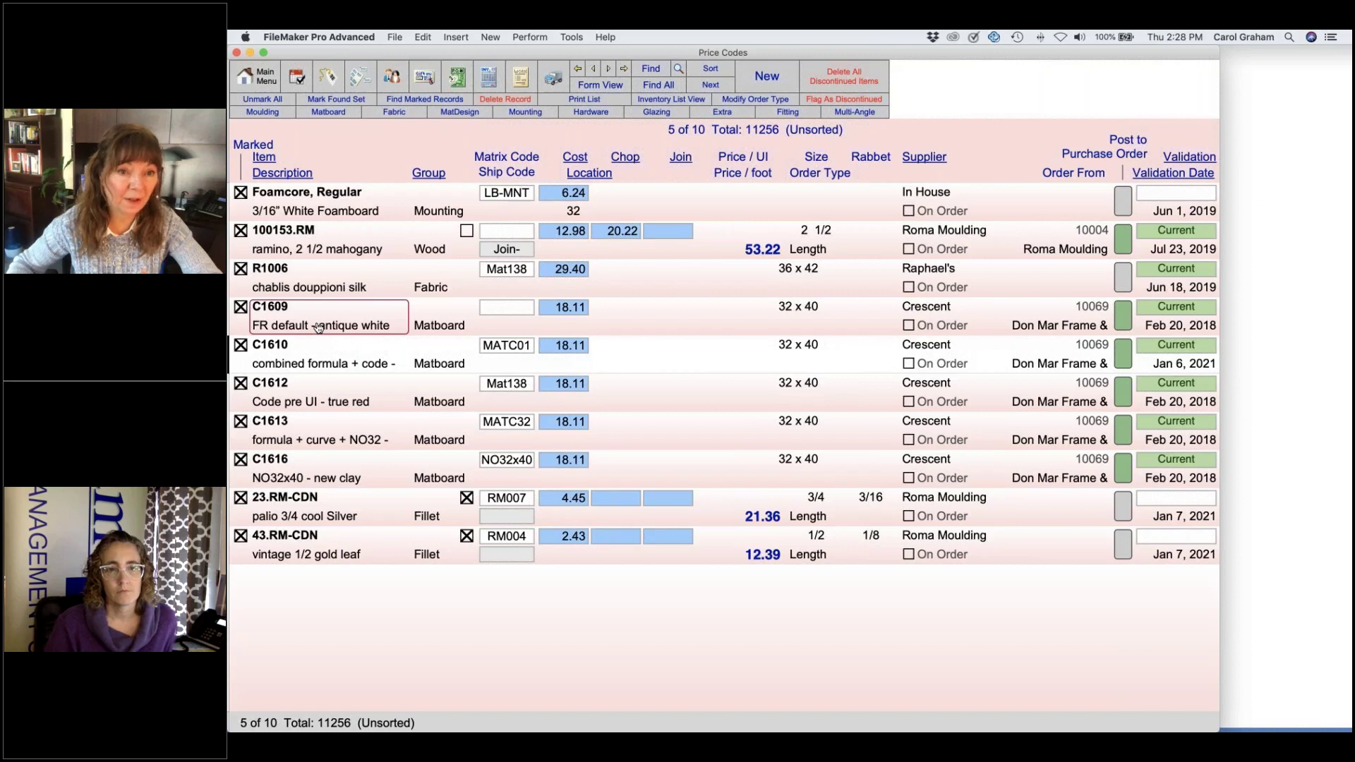
{"action": "left_click", "coordinate": [311, 364]}
{"action": "left_click", "coordinate": [324, 402]}
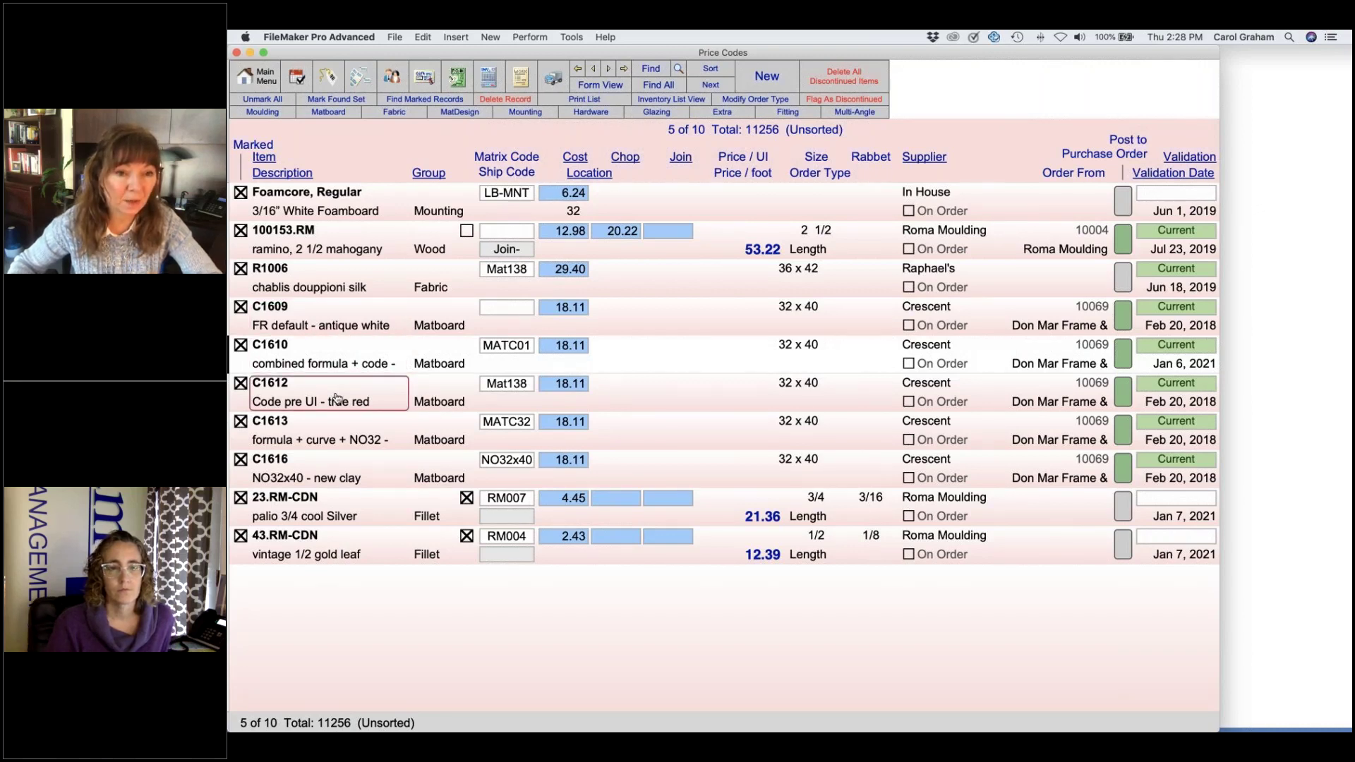
Step: Open matboard C1612, review its code pricing formula and the prices in the Mat138 code table, and close the table
{"action": "double_click", "coordinate": [337, 399]}
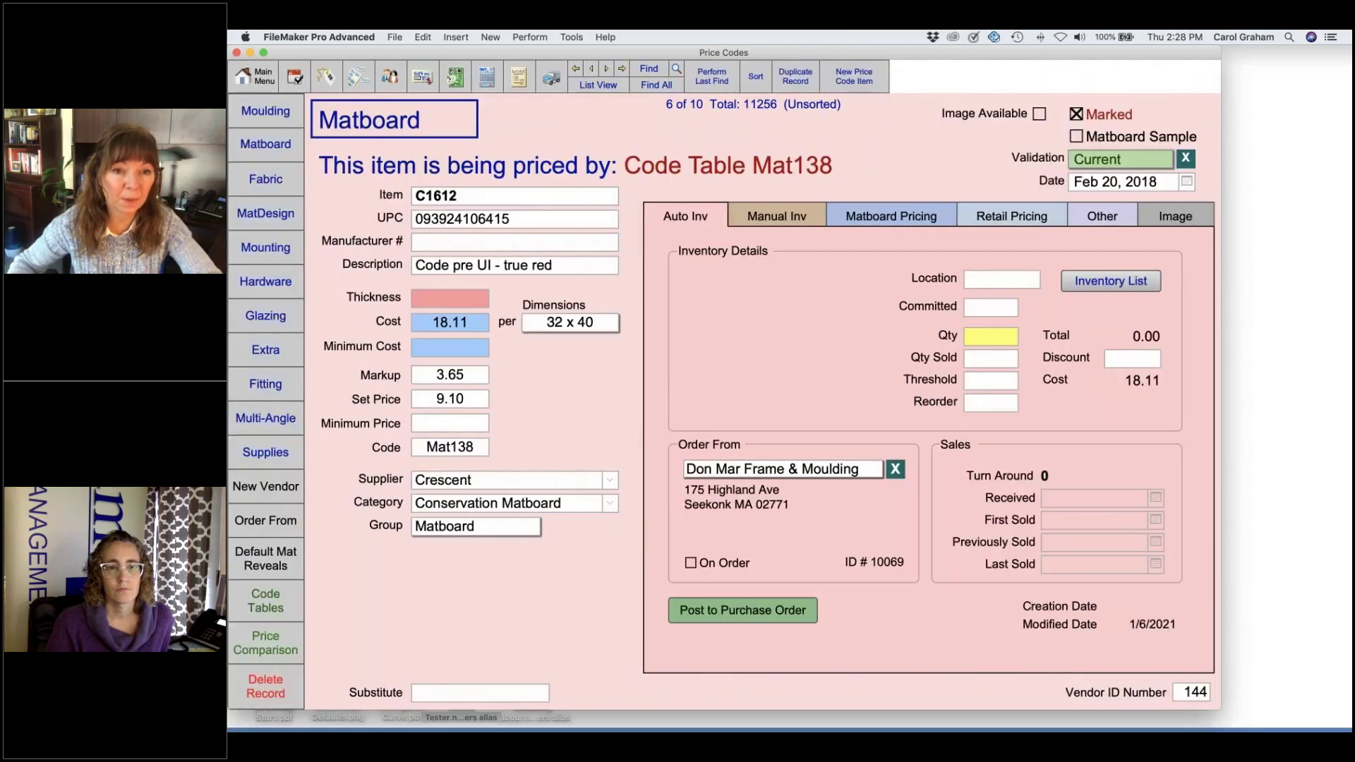
{"action": "left_click", "coordinate": [888, 218]}
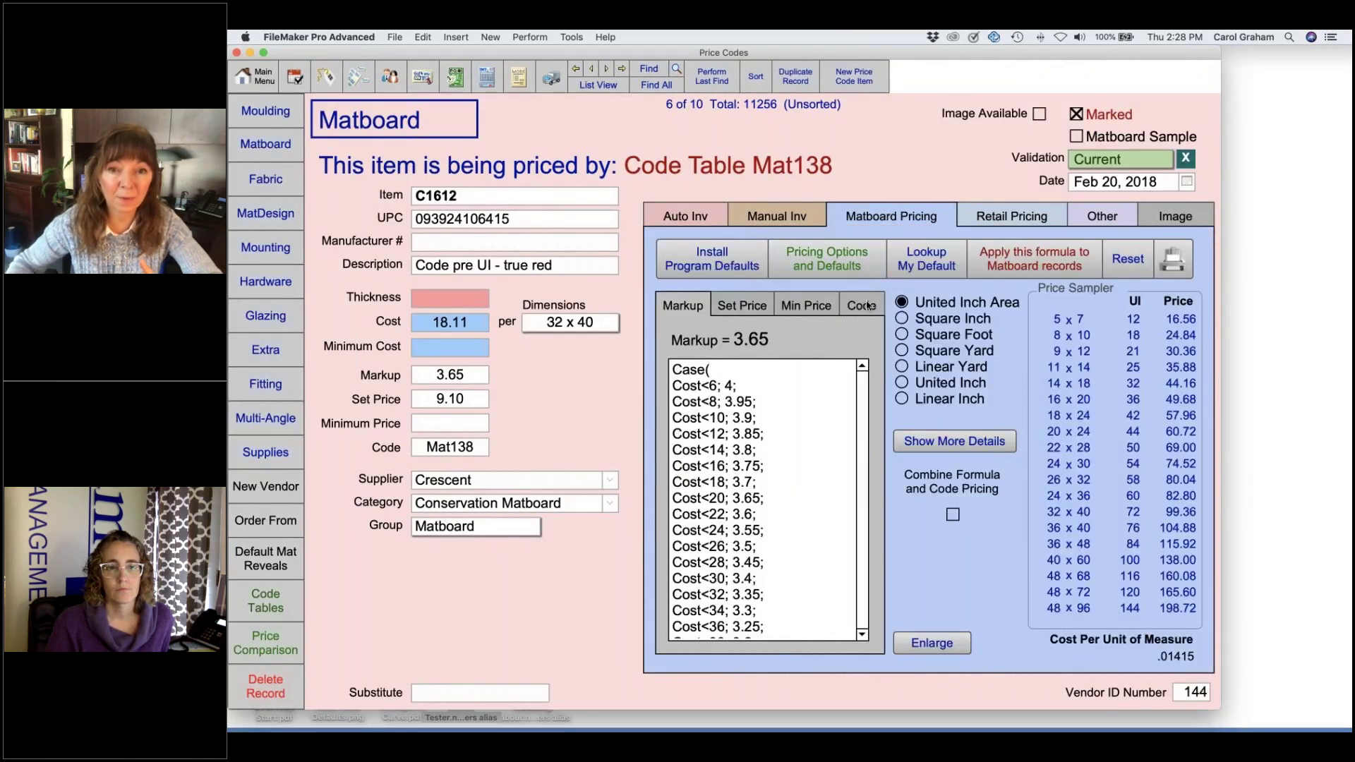
{"action": "left_click", "coordinate": [869, 305]}
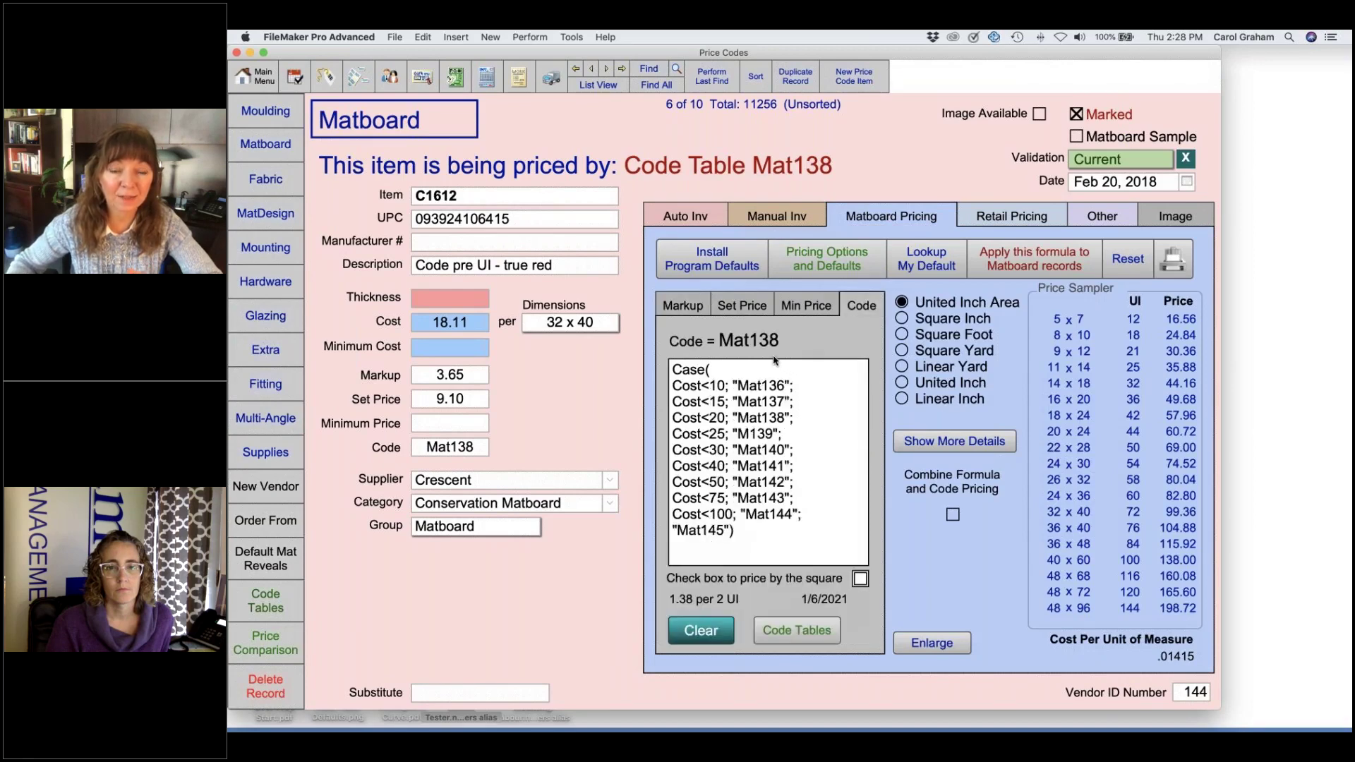
{"action": "left_click", "coordinate": [798, 628]}
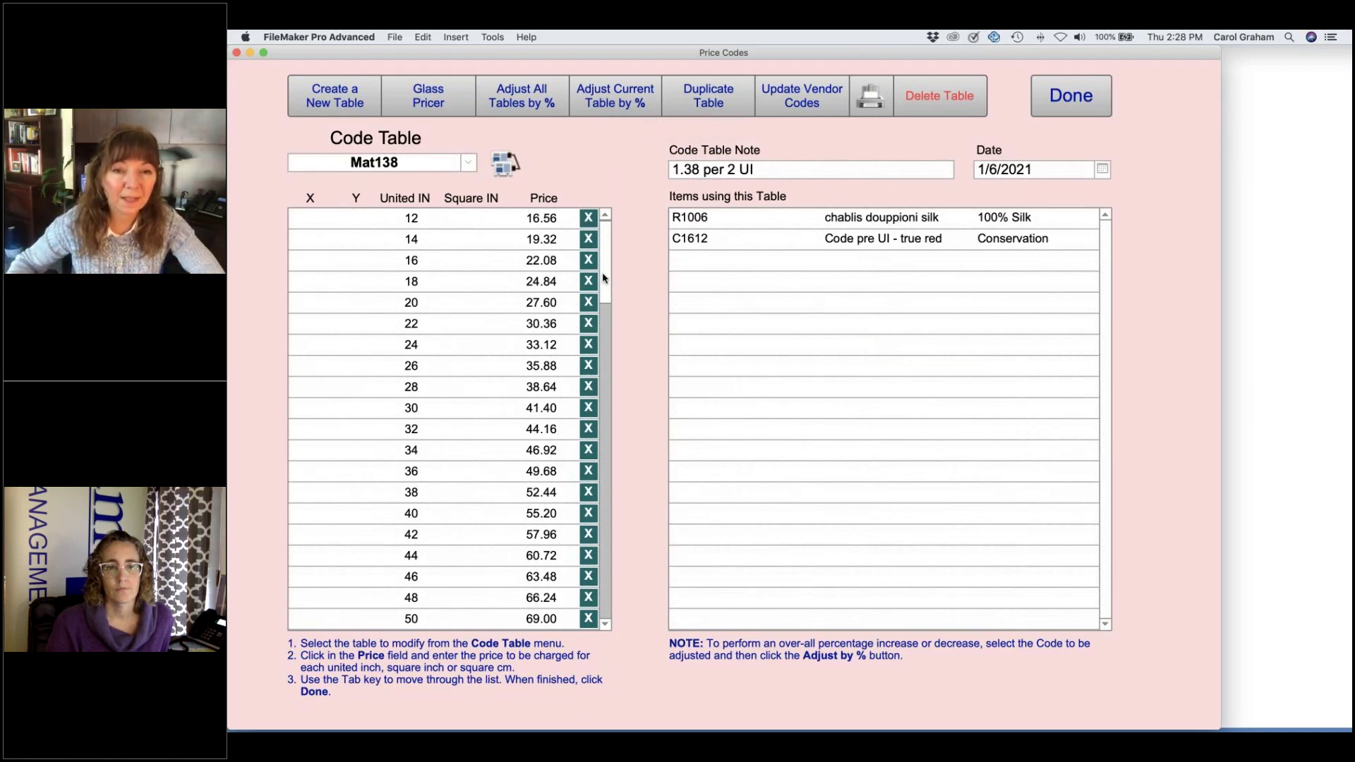
{"action": "scroll", "coordinate": [604, 278], "scroll_direction": "down", "scroll_amount": 10}
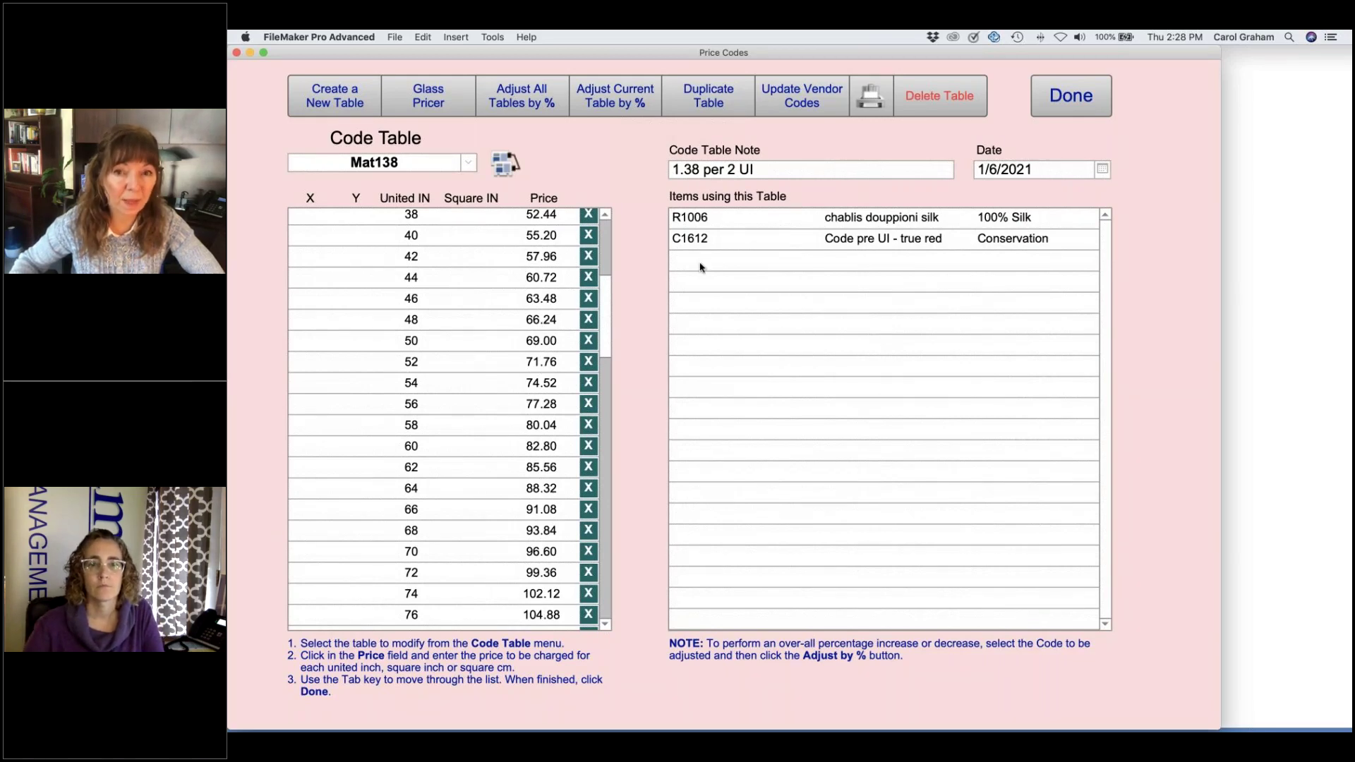
{"action": "left_click", "coordinate": [1062, 101]}
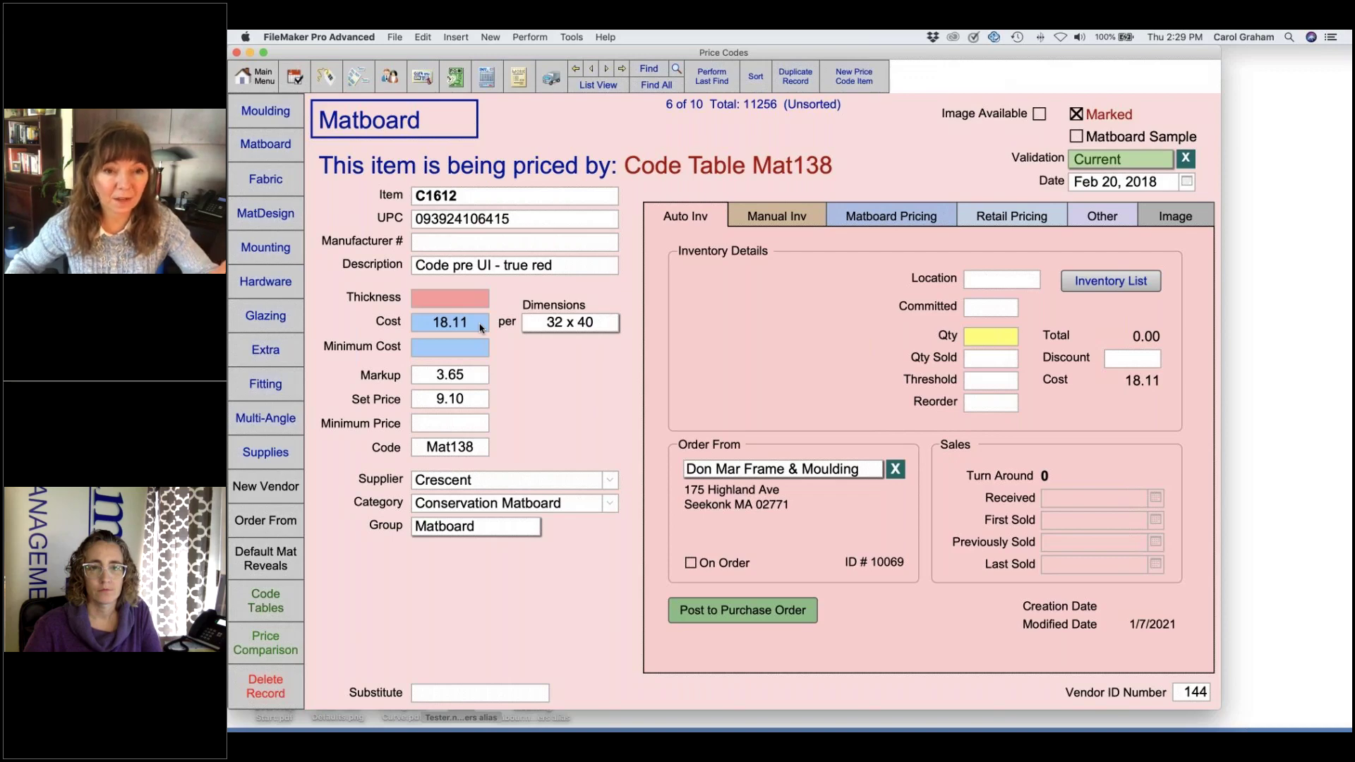
Step: Show matboard C1612's code pricing formula and set the item's cost to 20.11
{"action": "left_click", "coordinate": [905, 216]}
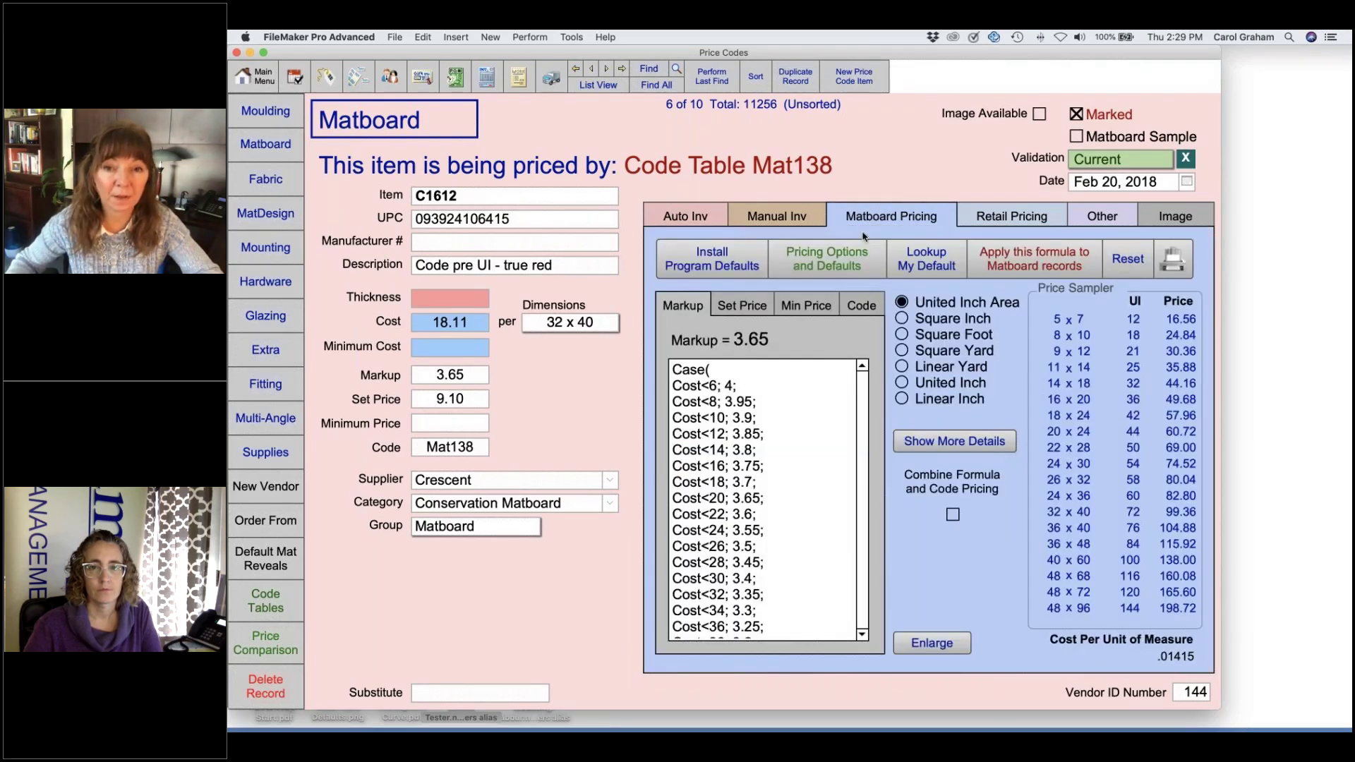
{"action": "left_click", "coordinate": [862, 304]}
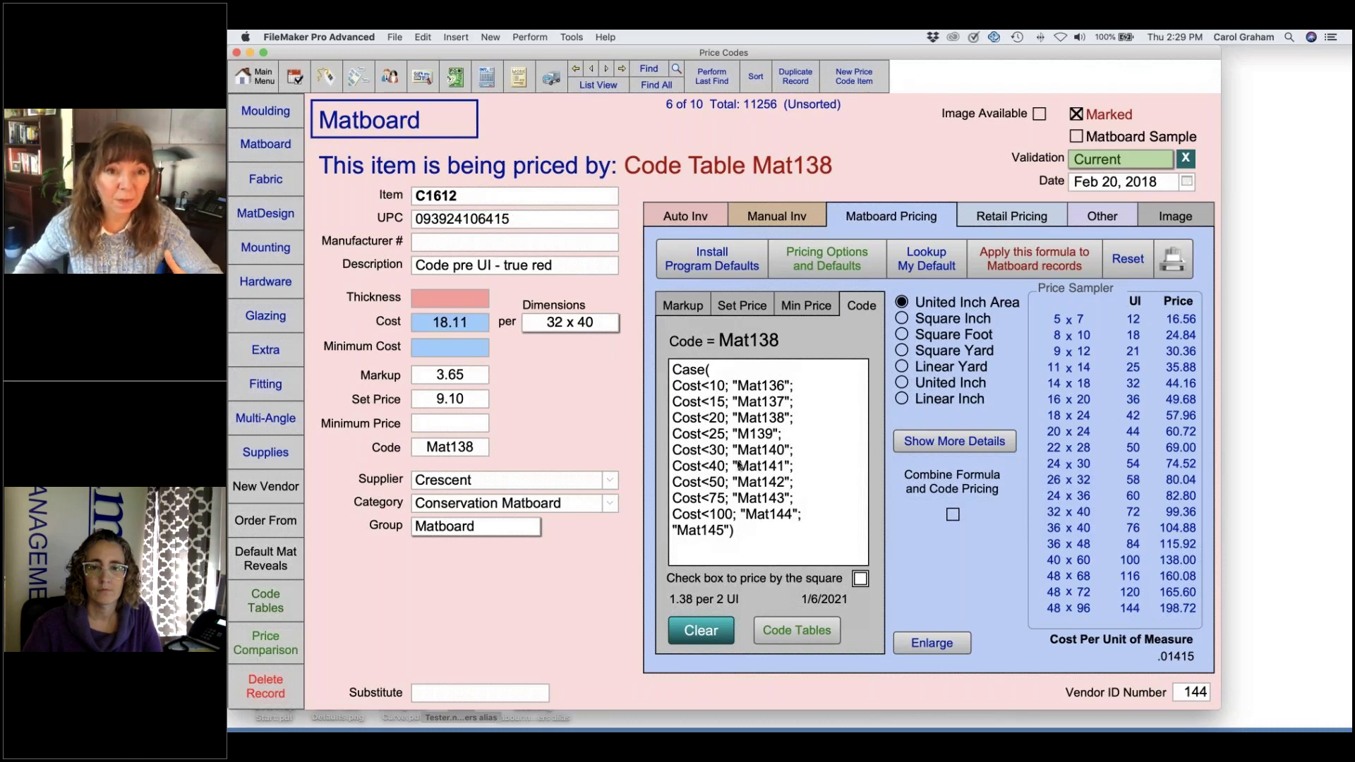
{"action": "left_click", "coordinate": [472, 319]}
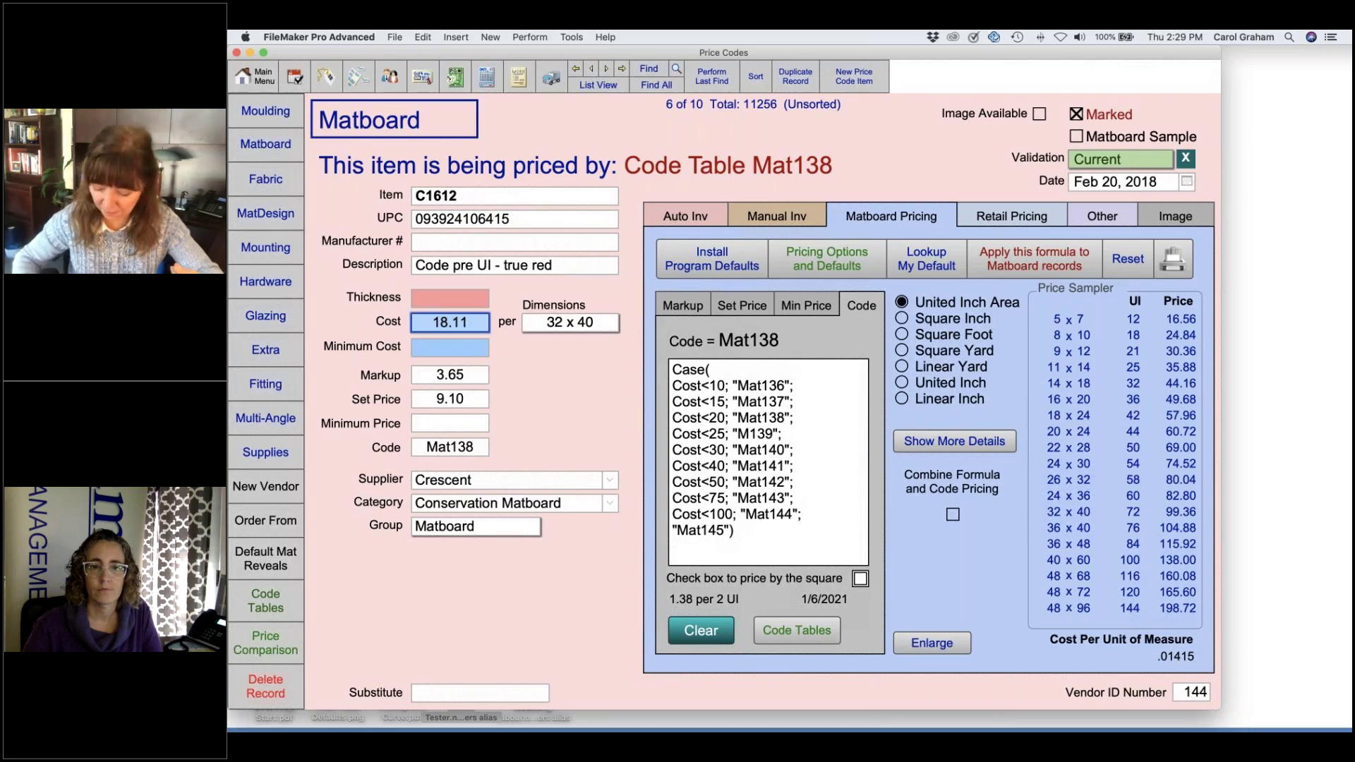
{"action": "type", "text": "20.11"}
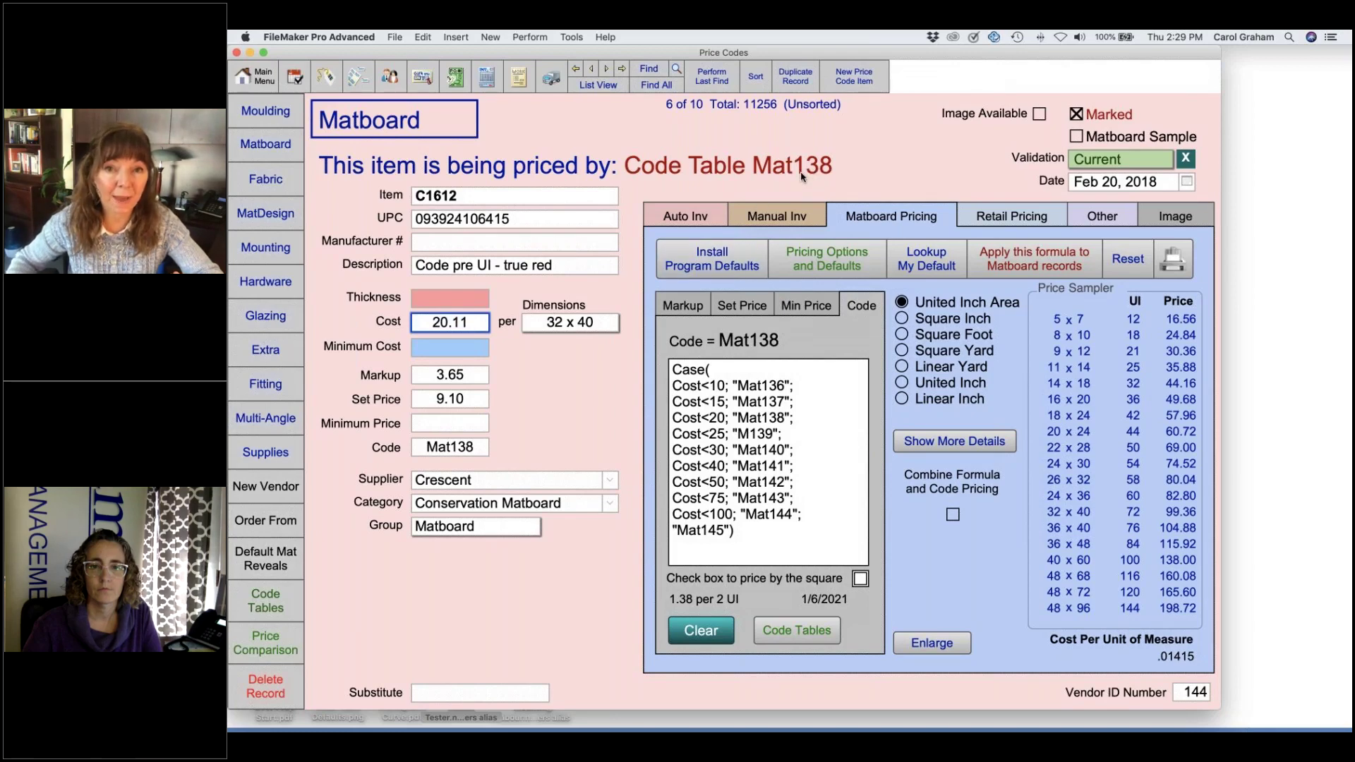
{"action": "left_click", "coordinate": [544, 355]}
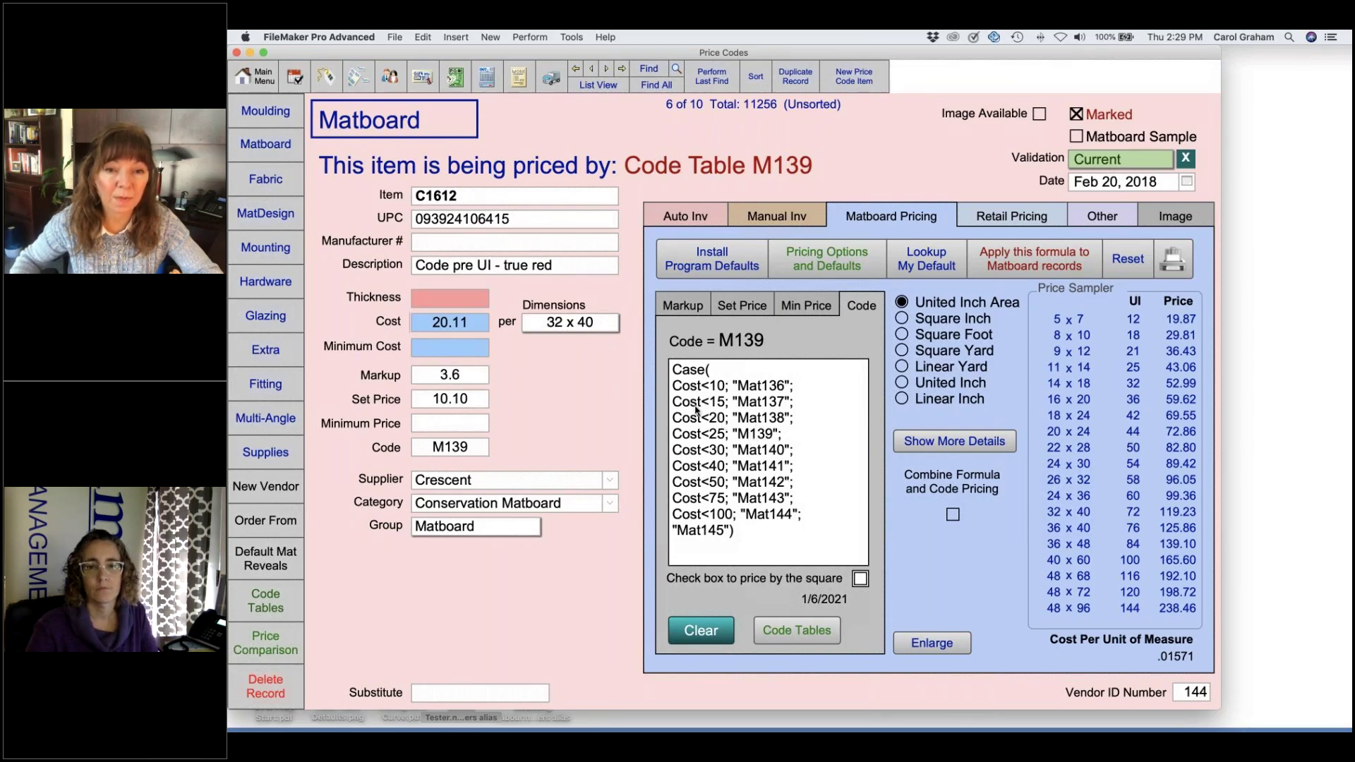
Step: Set matboard C1612's cost back to 18.11
{"action": "left_click", "coordinate": [467, 326]}
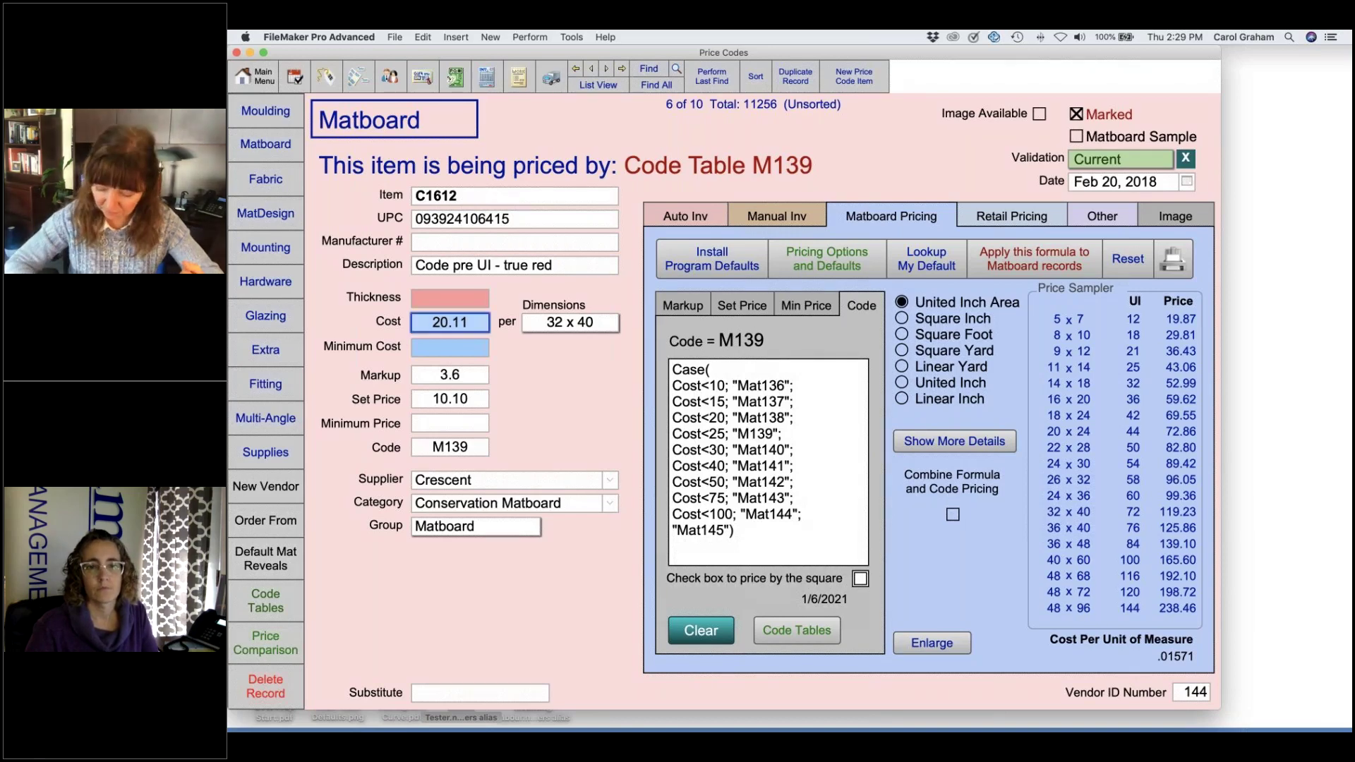
{"action": "type", "text": "18.11"}
{"action": "key", "text": "Return"}
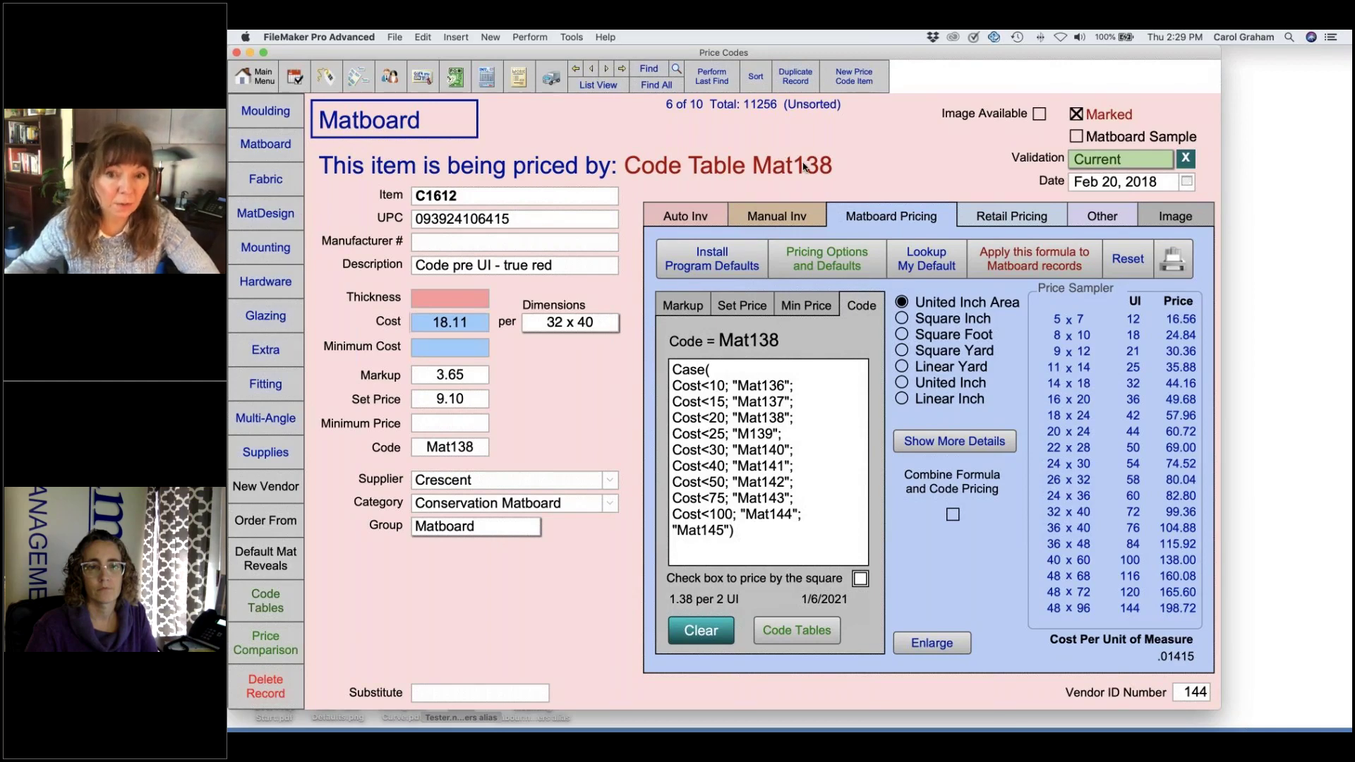
Step: Open the price comparison, compare C1612's prices with the other marked items, and close the comparison
{"action": "left_click", "coordinate": [290, 637]}
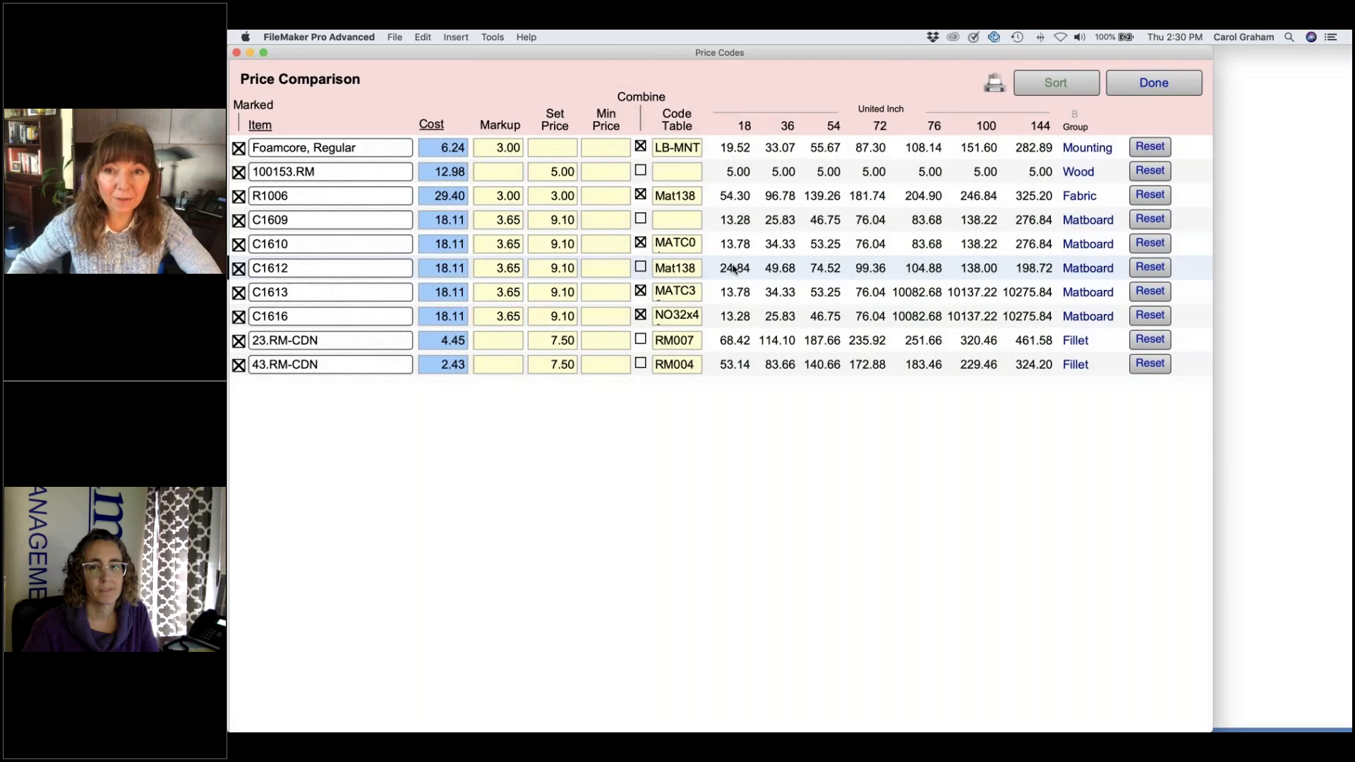
{"action": "left_click", "coordinate": [1153, 82]}
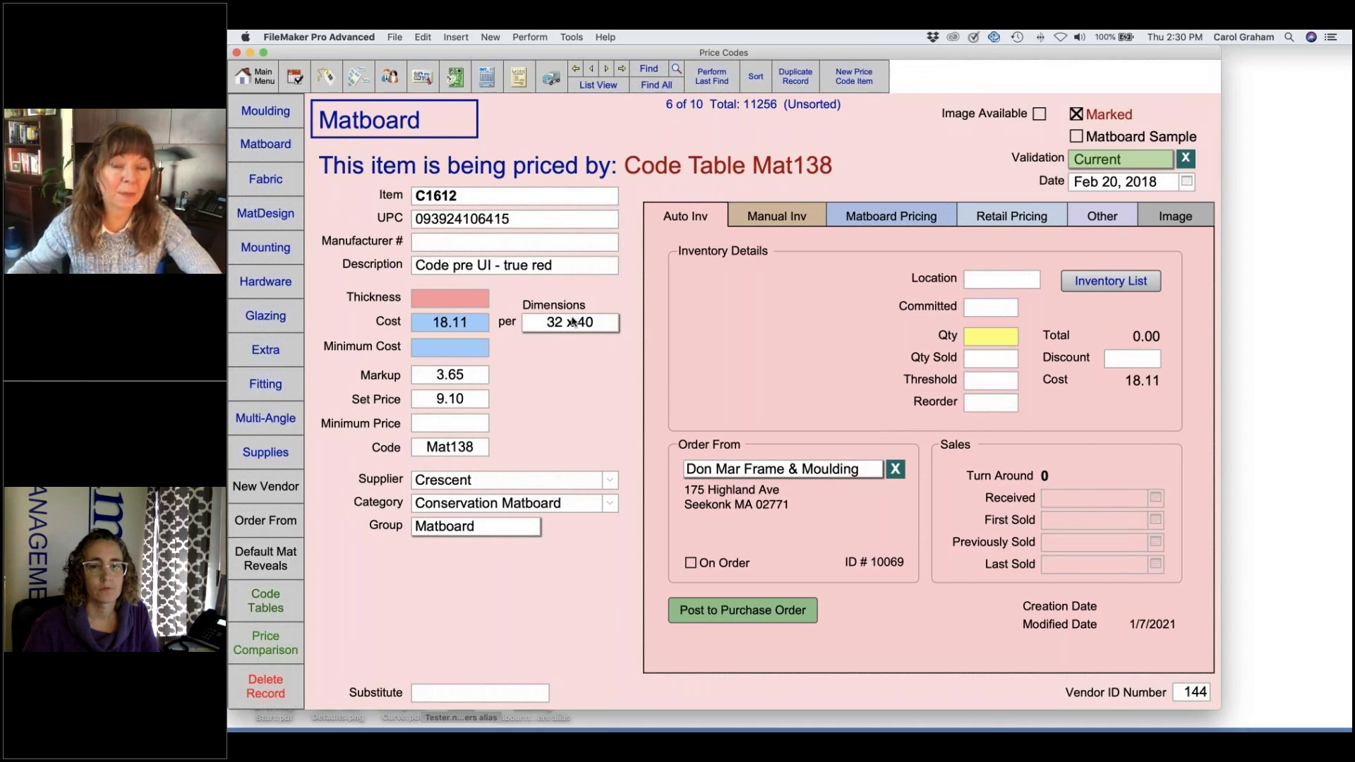
{"action": "mouse_move", "coordinate": [572, 323]}
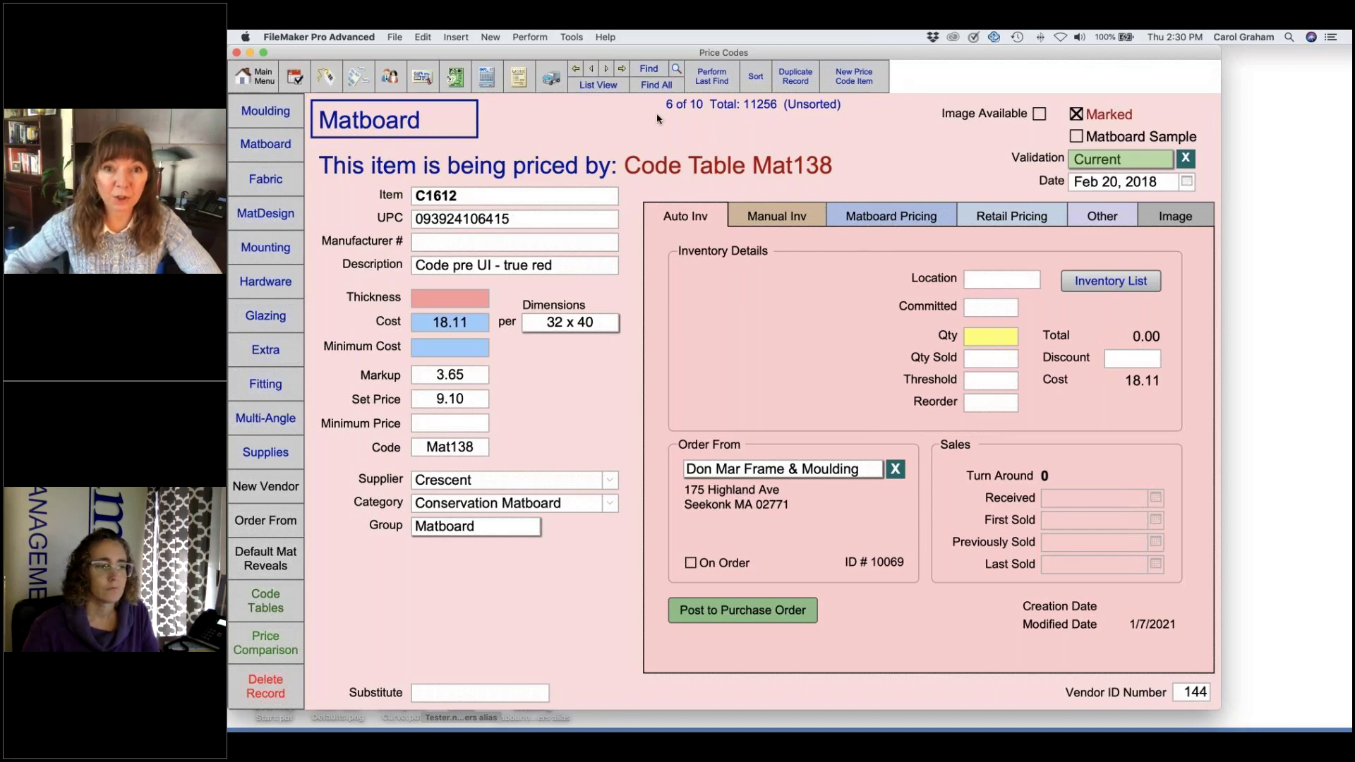
Step: Find matboard C1616 among the price codes, open it and review its price sampler and pricing code
{"action": "left_click", "coordinate": [606, 68]}
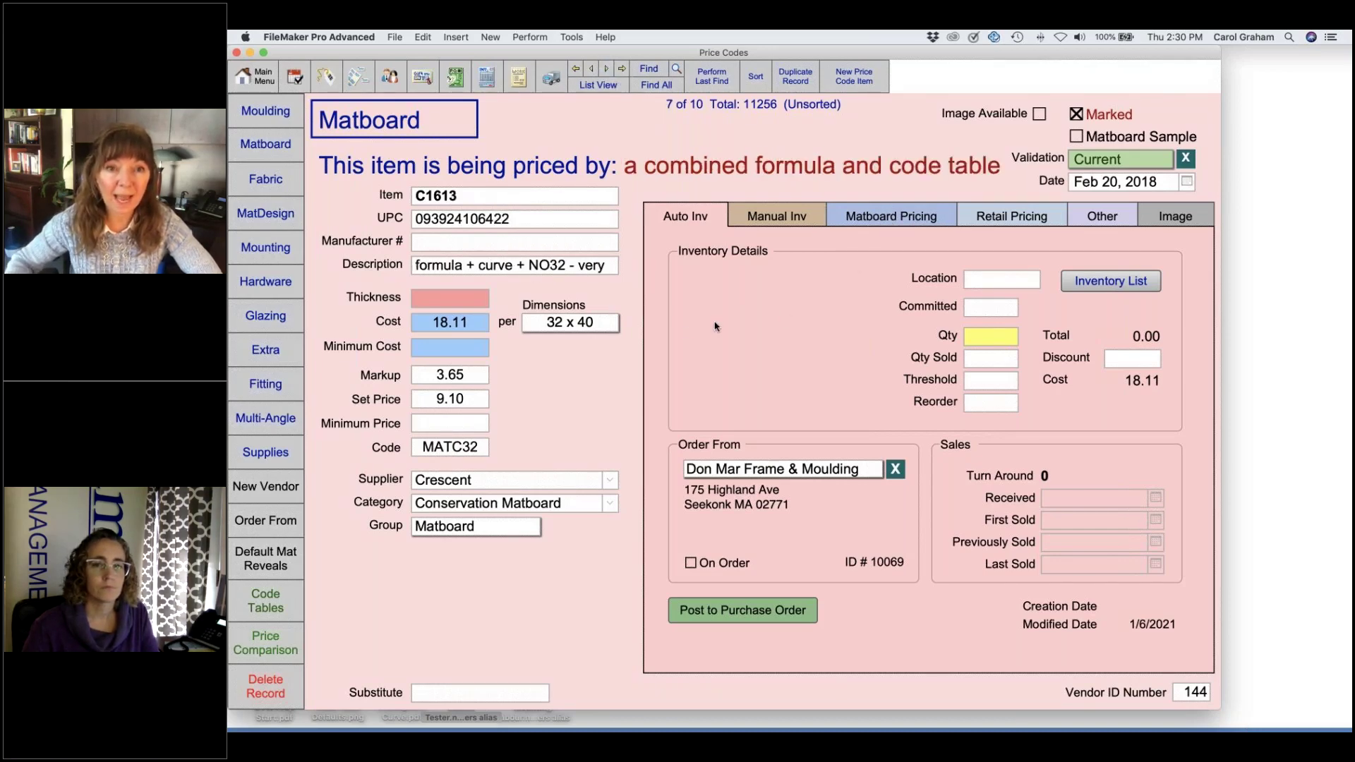
{"action": "left_click", "coordinate": [591, 69]}
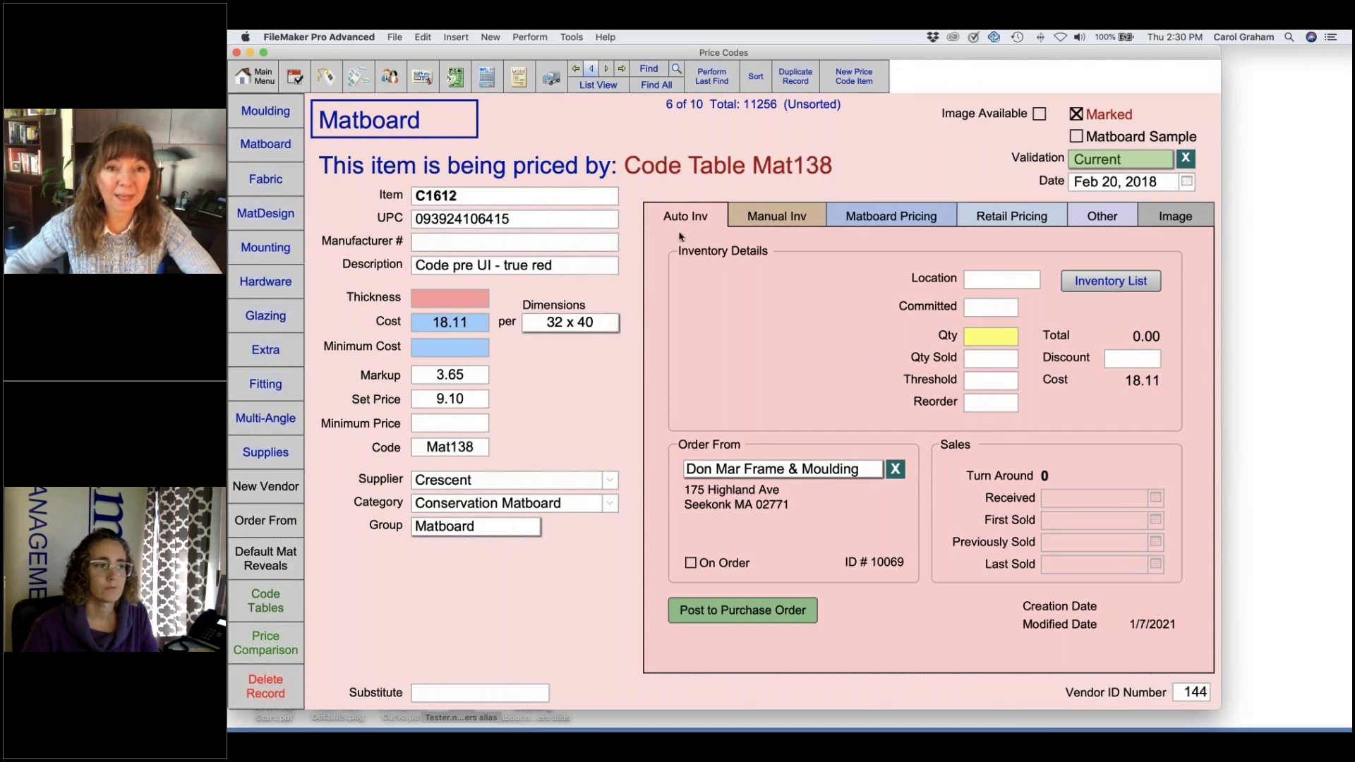
{"action": "left_click", "coordinate": [598, 85]}
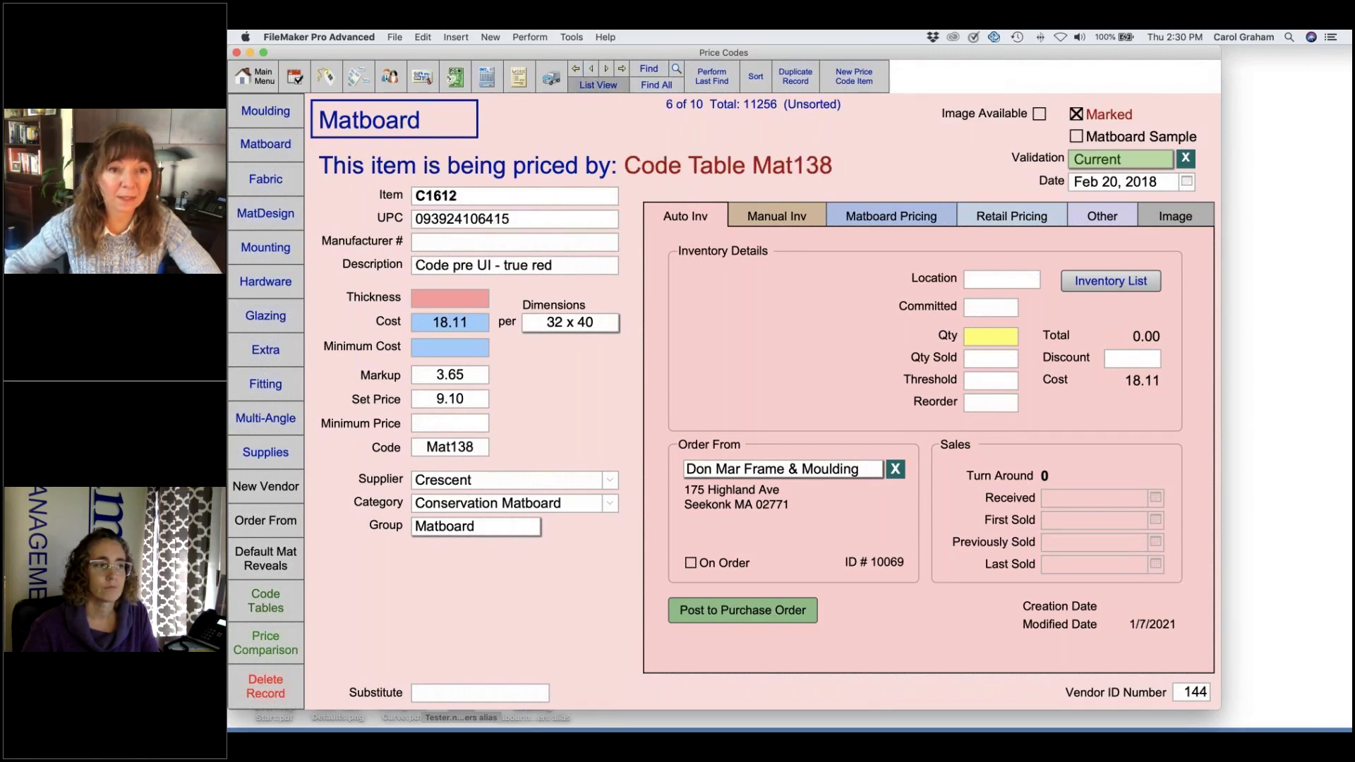
{"action": "left_click", "coordinate": [319, 480]}
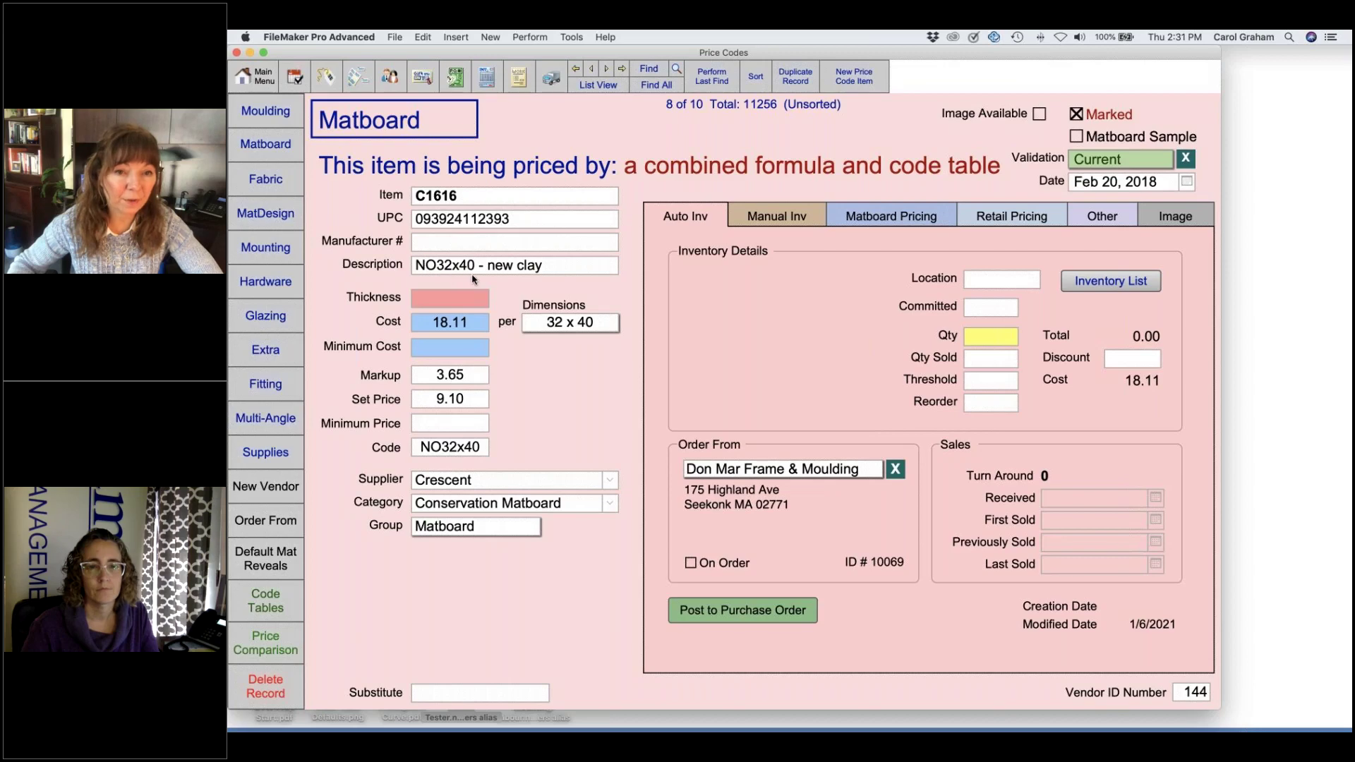
{"action": "left_click", "coordinate": [901, 215]}
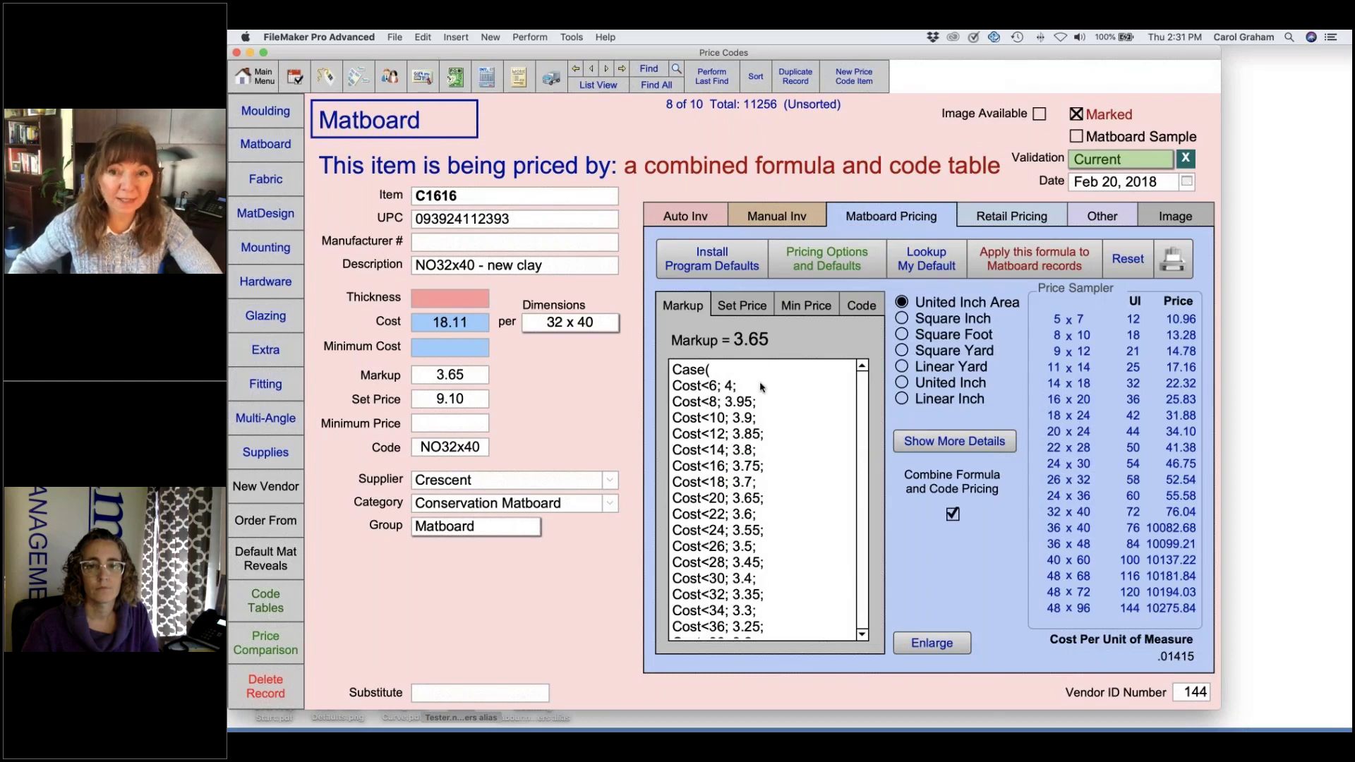
{"action": "left_click", "coordinate": [861, 305]}
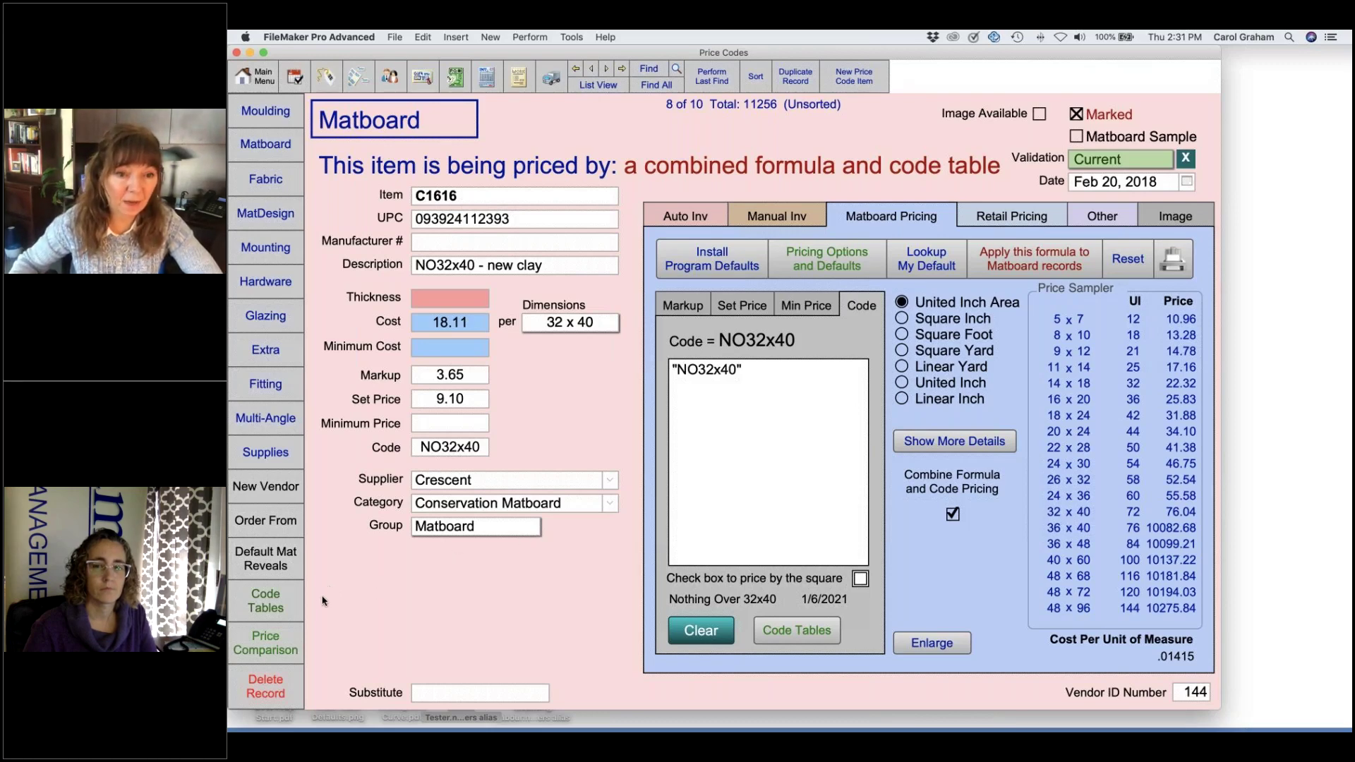
Step: Review the NO32x40 and NO40x60 code tables, then close the code tables
{"action": "left_click", "coordinate": [269, 603]}
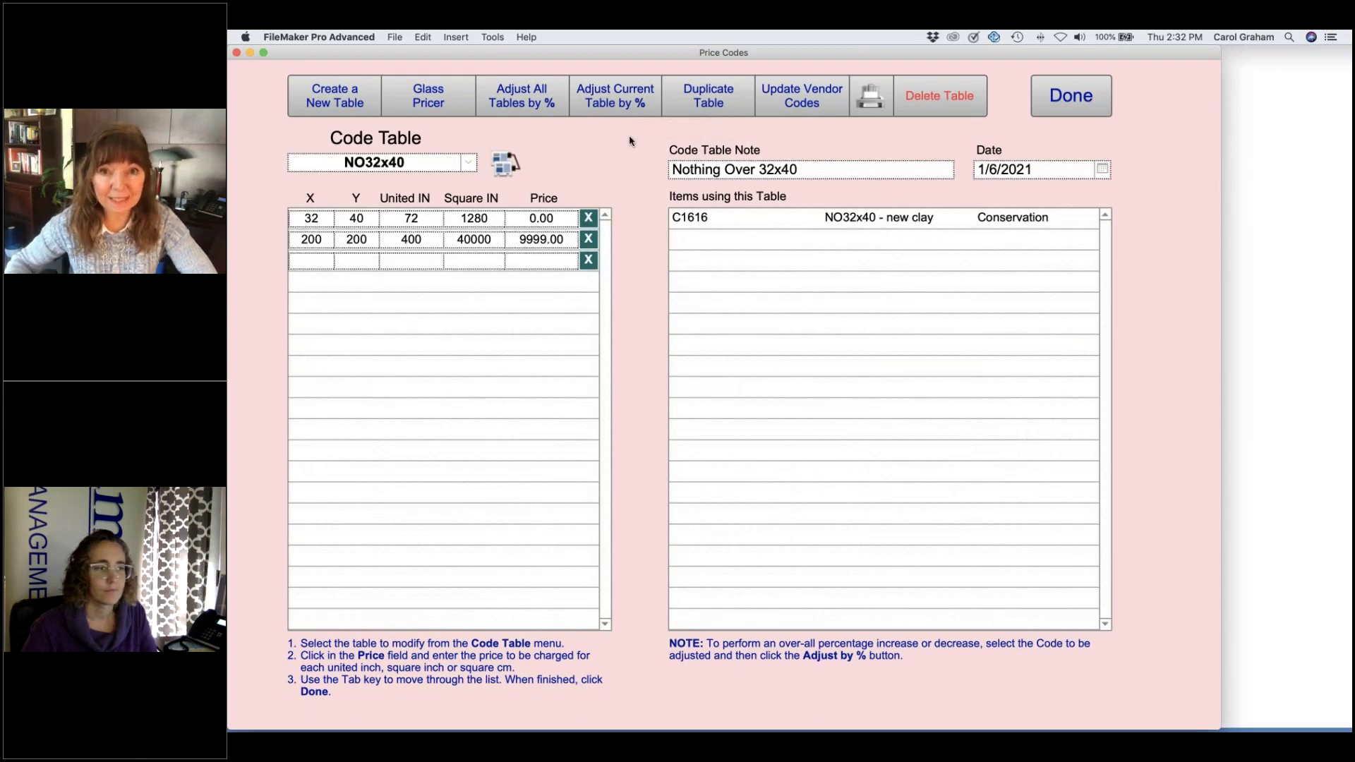
{"action": "left_click", "coordinate": [468, 163]}
{"action": "scroll", "coordinate": [411, 466], "scroll_direction": "down", "scroll_amount": 2}
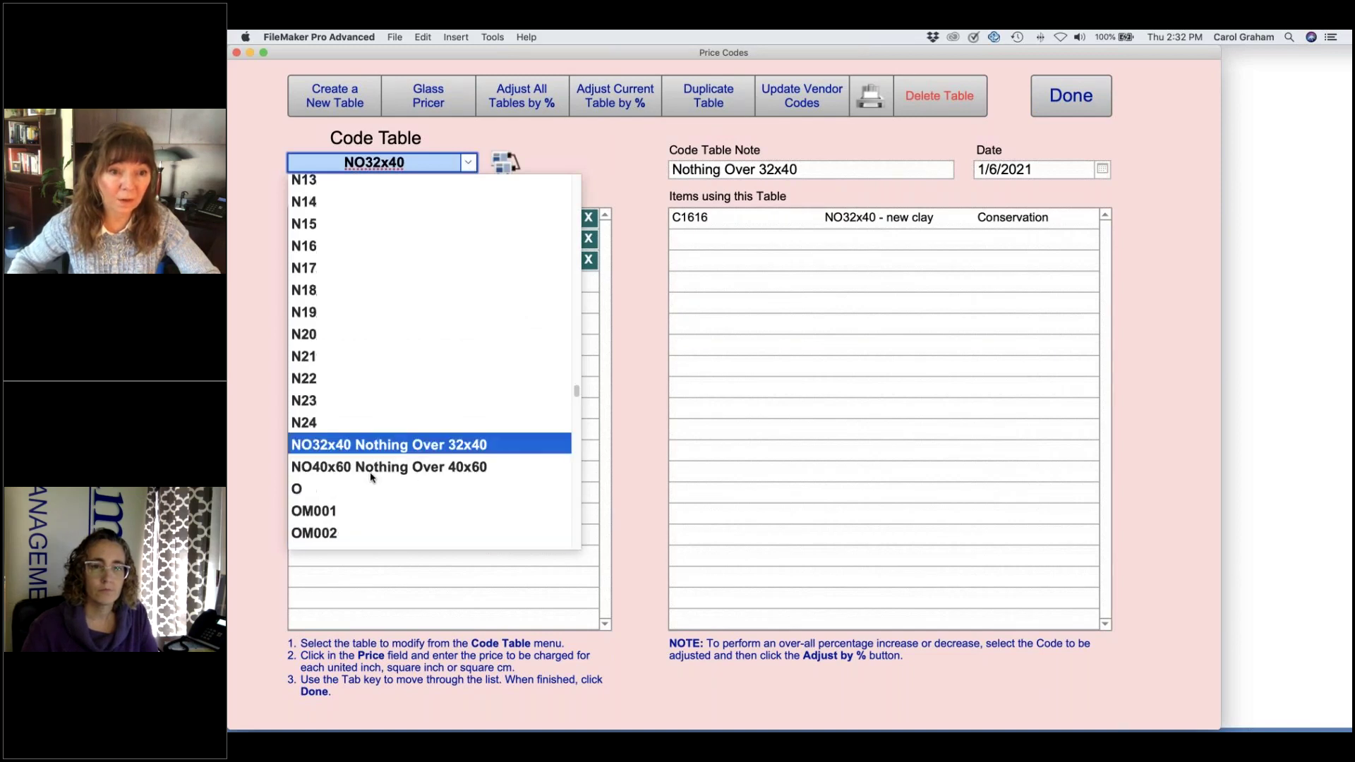
{"action": "left_click", "coordinate": [381, 467]}
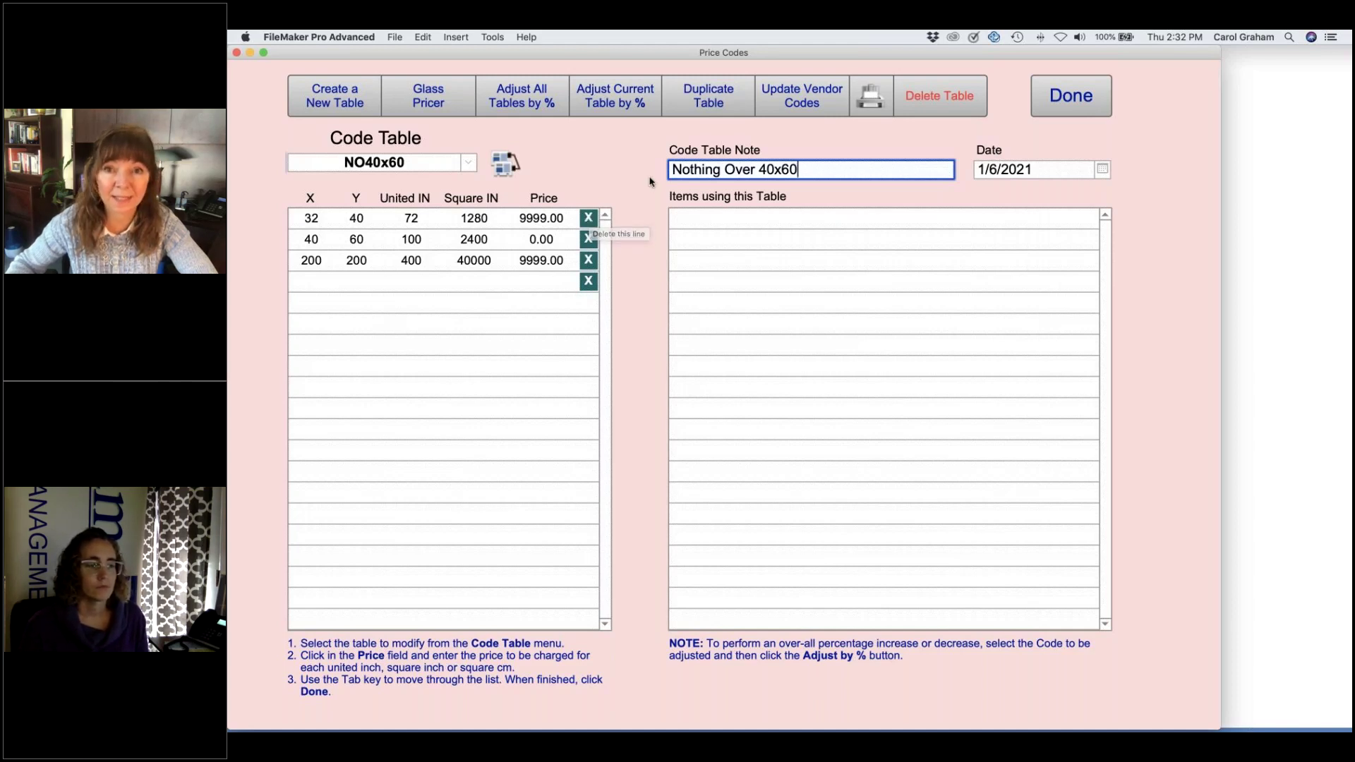
{"action": "left_click", "coordinate": [1070, 102]}
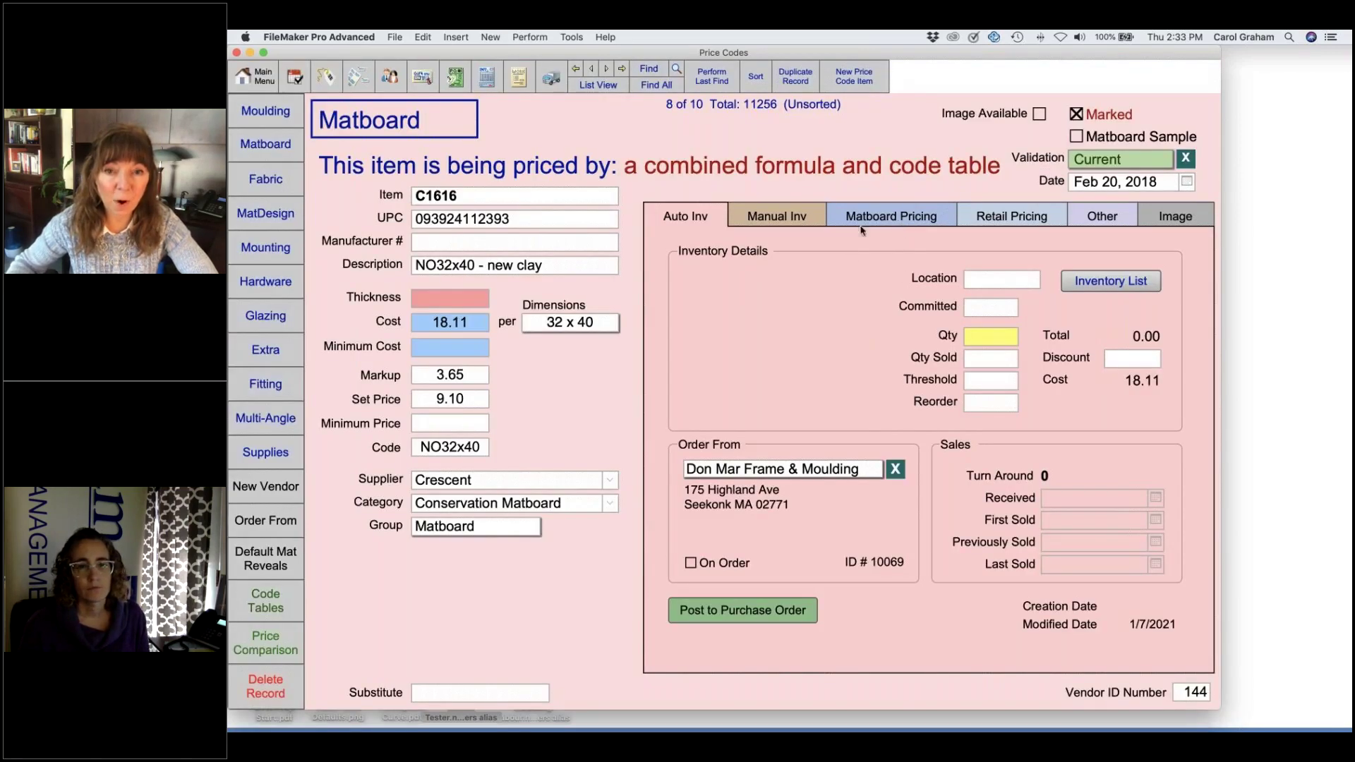
Step: In the pricing options and defaults, set the matboard default's code to NO32x40 and combine formula and code pricing
{"action": "left_click", "coordinate": [873, 218]}
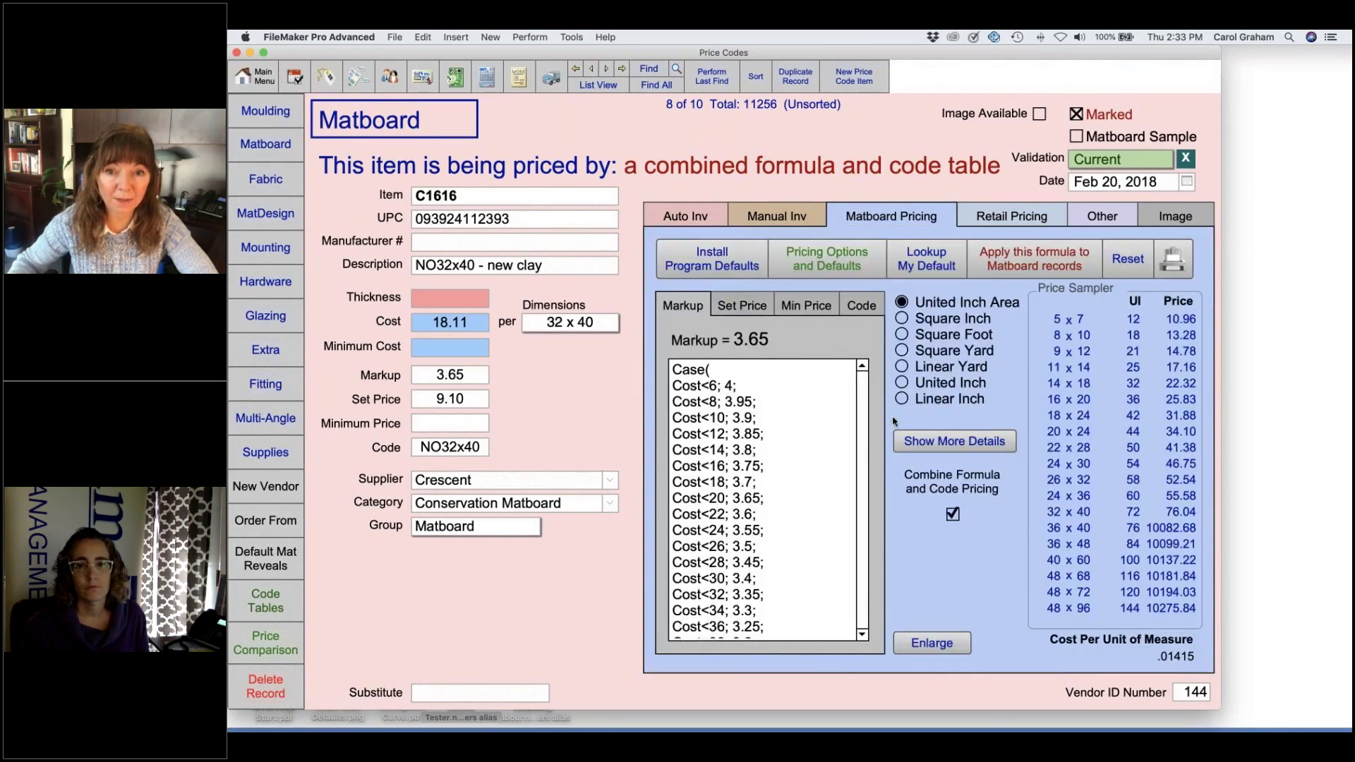
{"action": "left_click", "coordinate": [835, 262]}
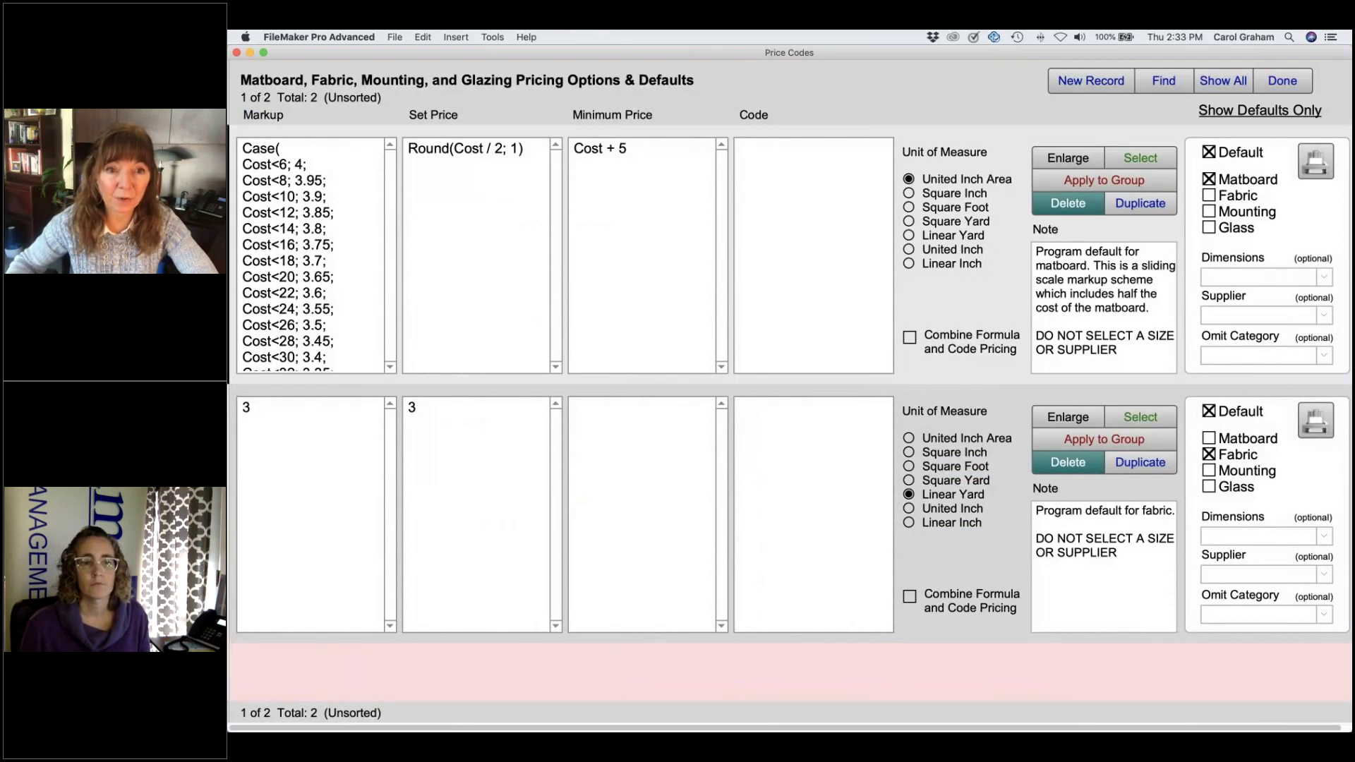
{"action": "left_click", "coordinate": [792, 179]}
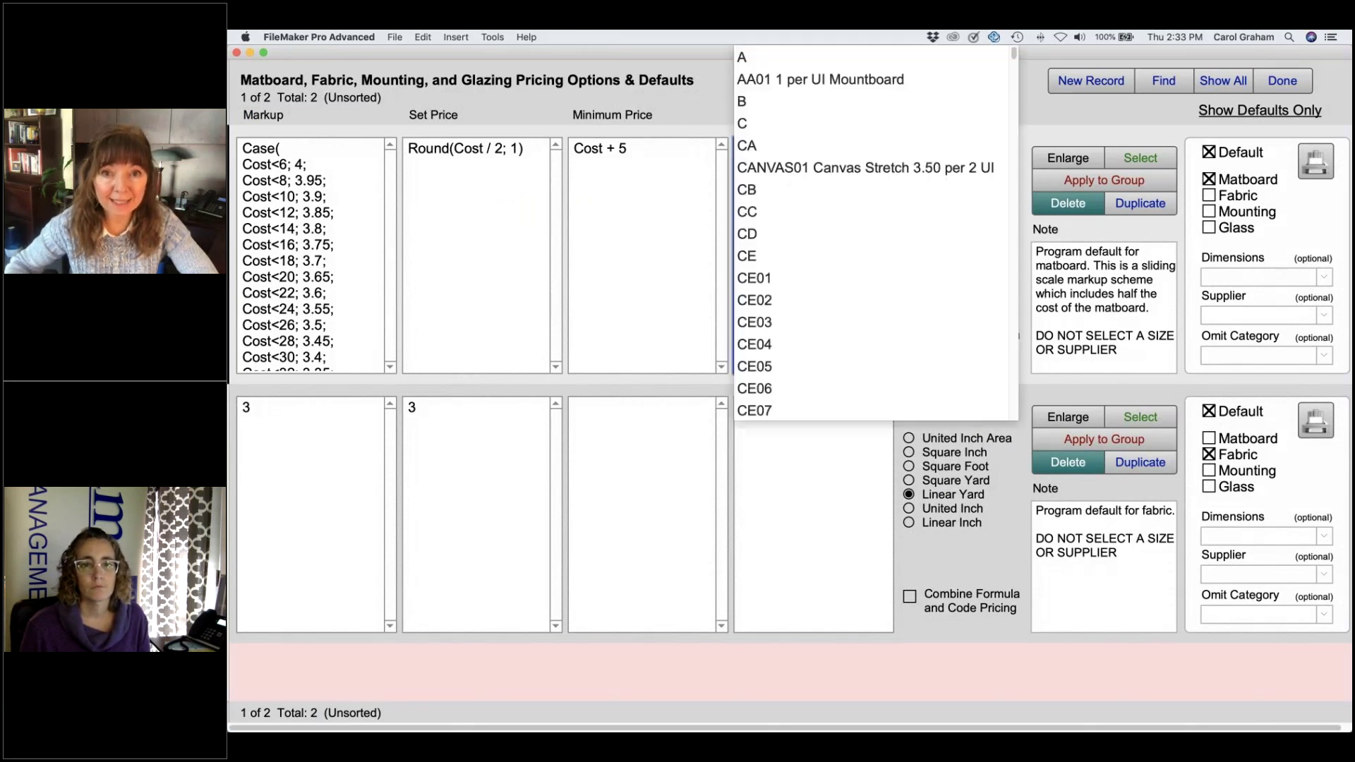
{"action": "type", "text": "NO"}
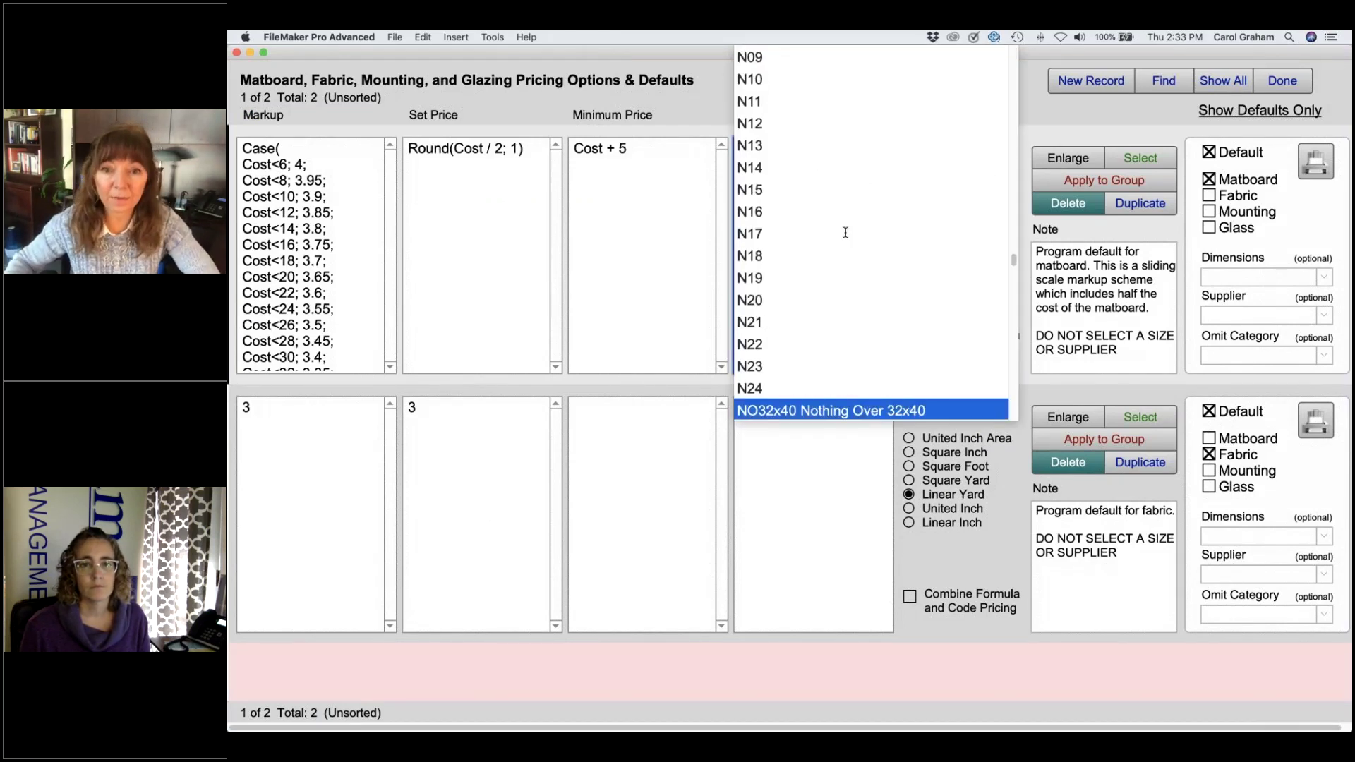
{"action": "left_click", "coordinate": [836, 410]}
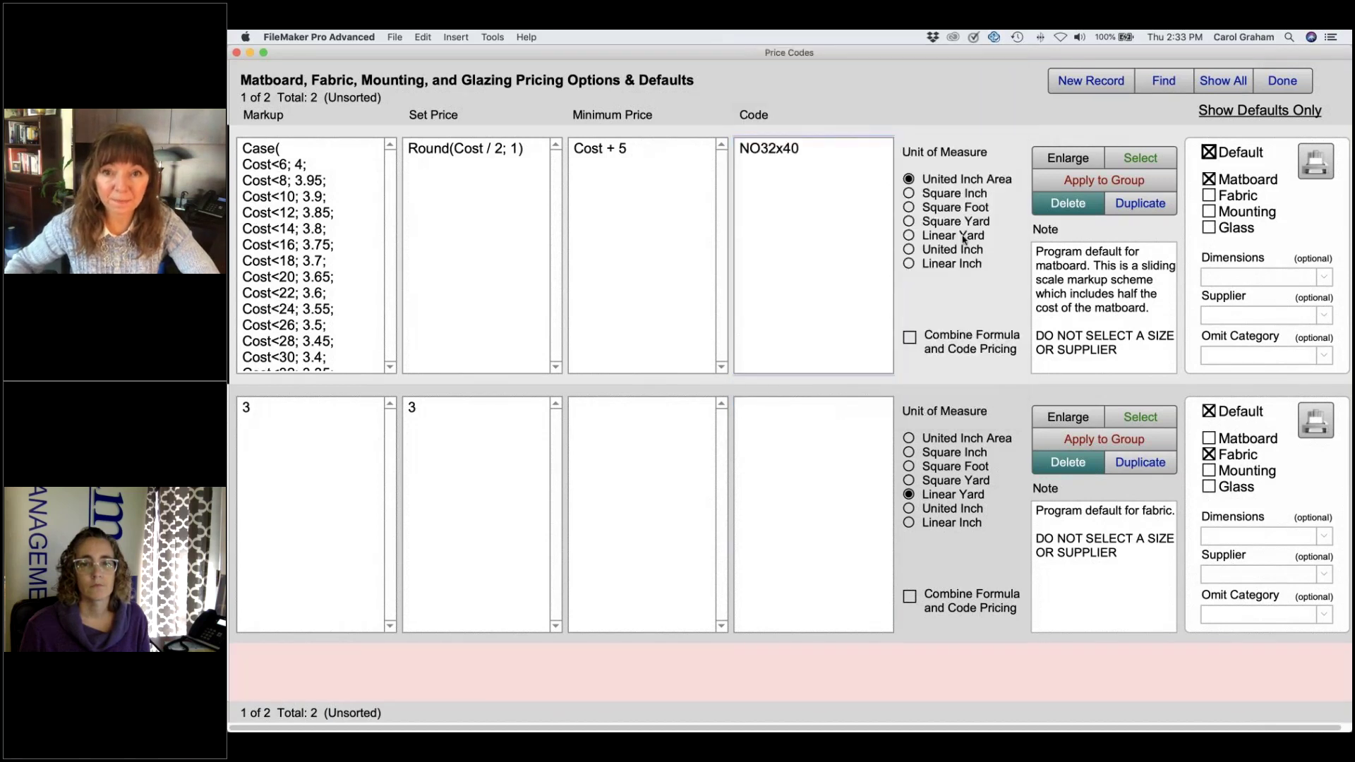
{"action": "left_click", "coordinate": [909, 337]}
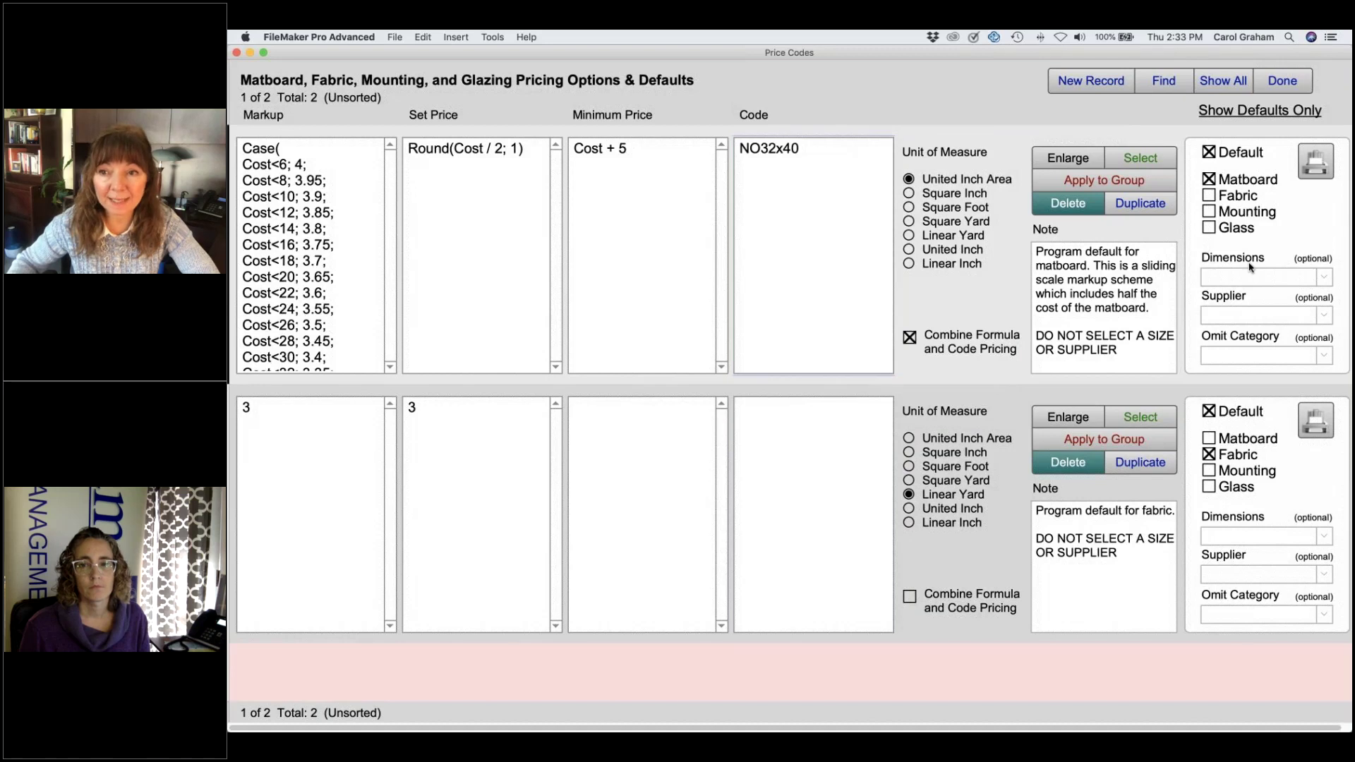
Step: Set the matboard default's dimensions to 32 x 40 and duplicate that record
{"action": "left_click", "coordinate": [1322, 280]}
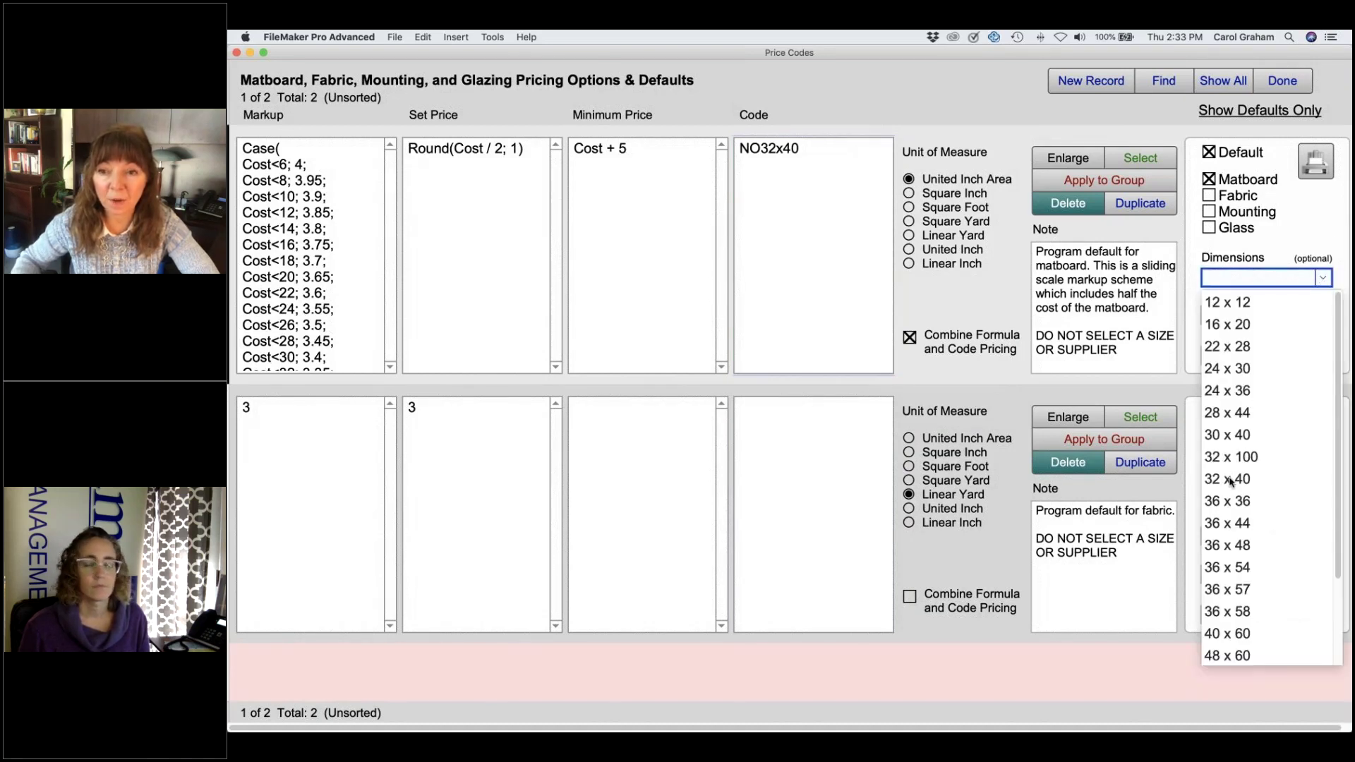
{"action": "left_click", "coordinate": [1230, 480]}
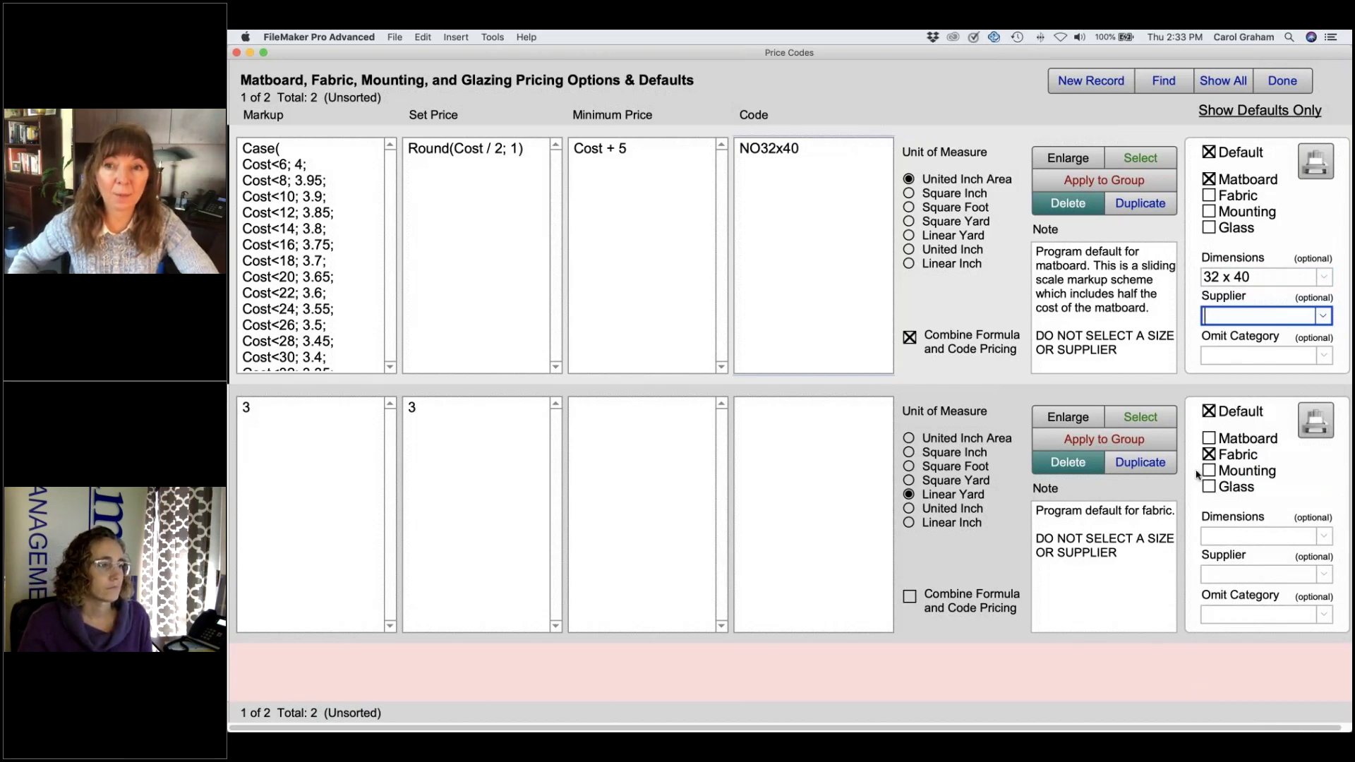
{"action": "left_click", "coordinate": [1148, 204]}
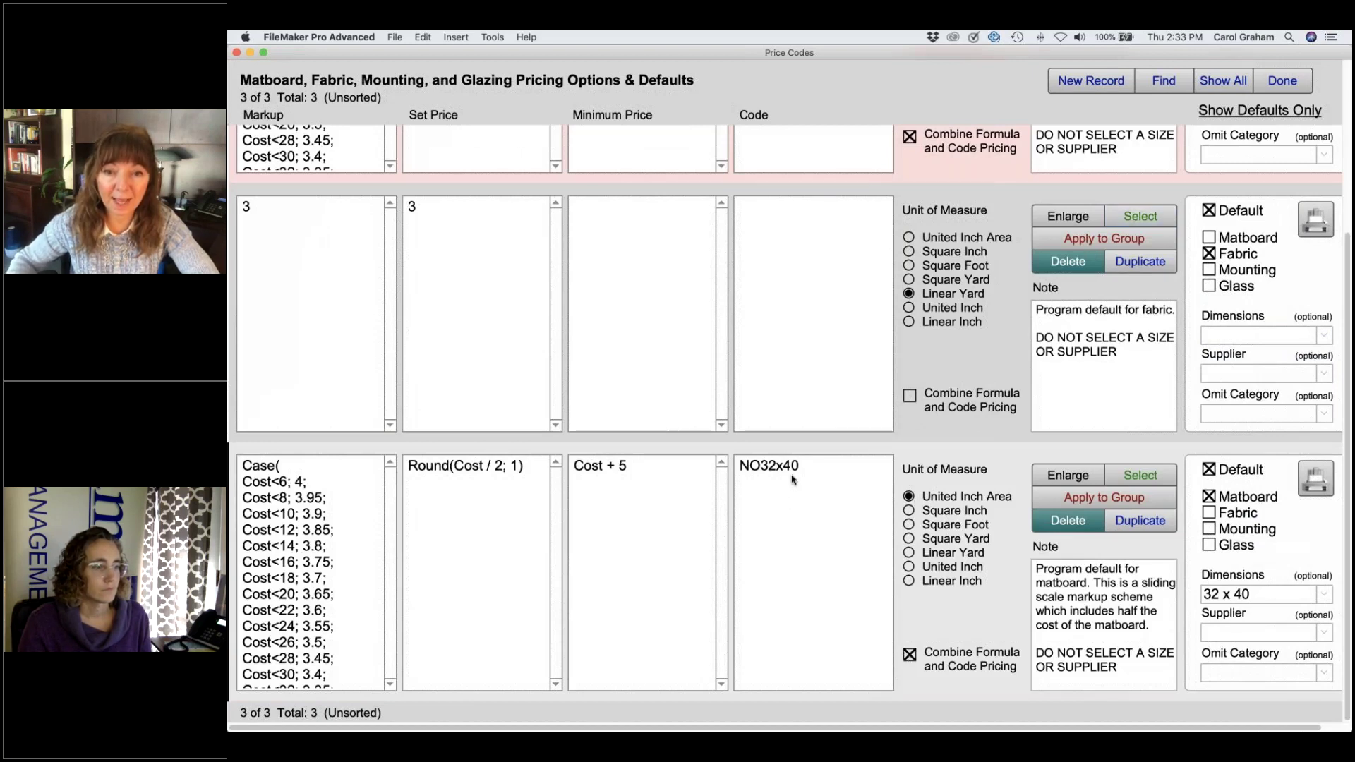
Step: Set the duplicated matboard default's code to NO40x60 and its dimensions to 40 x 60
{"action": "left_click", "coordinate": [840, 515]}
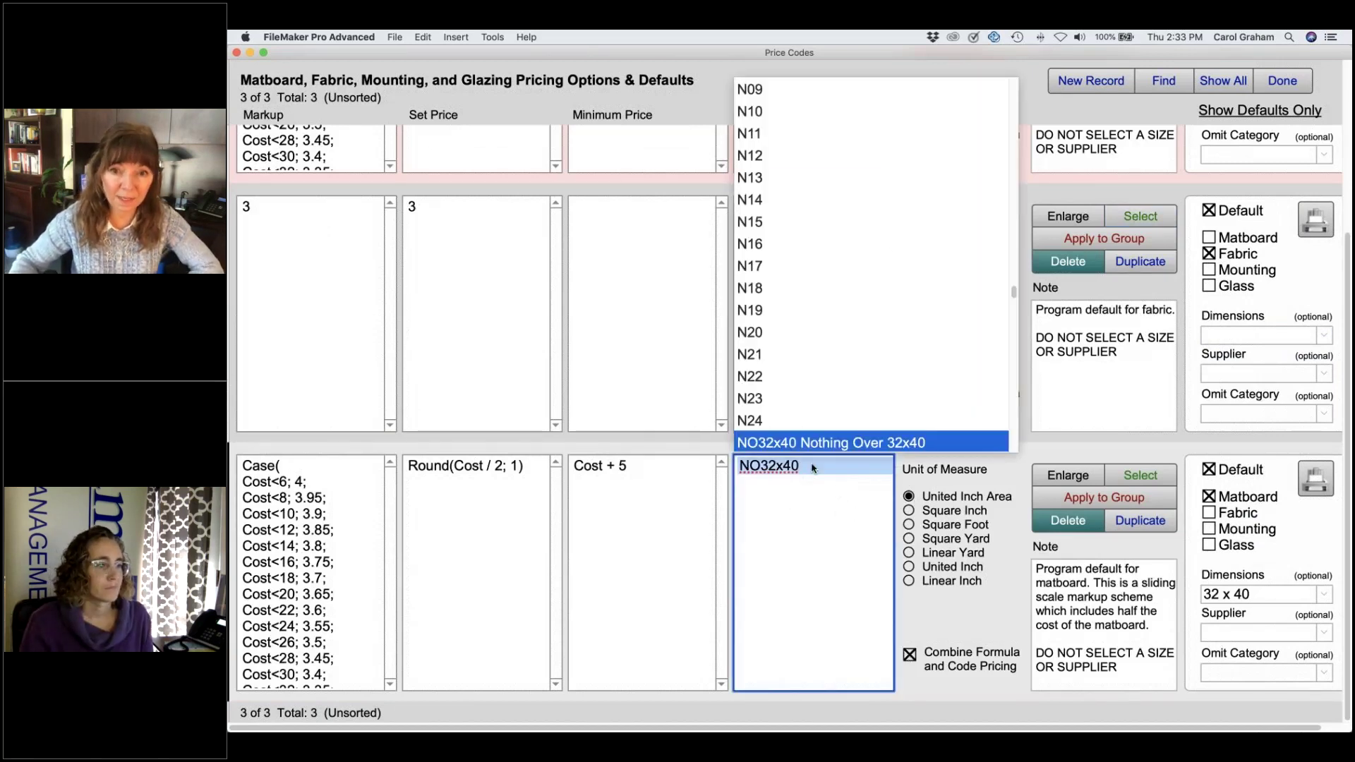
{"action": "scroll", "coordinate": [816, 405], "scroll_direction": "down", "scroll_amount": 1}
{"action": "left_click", "coordinate": [816, 405]}
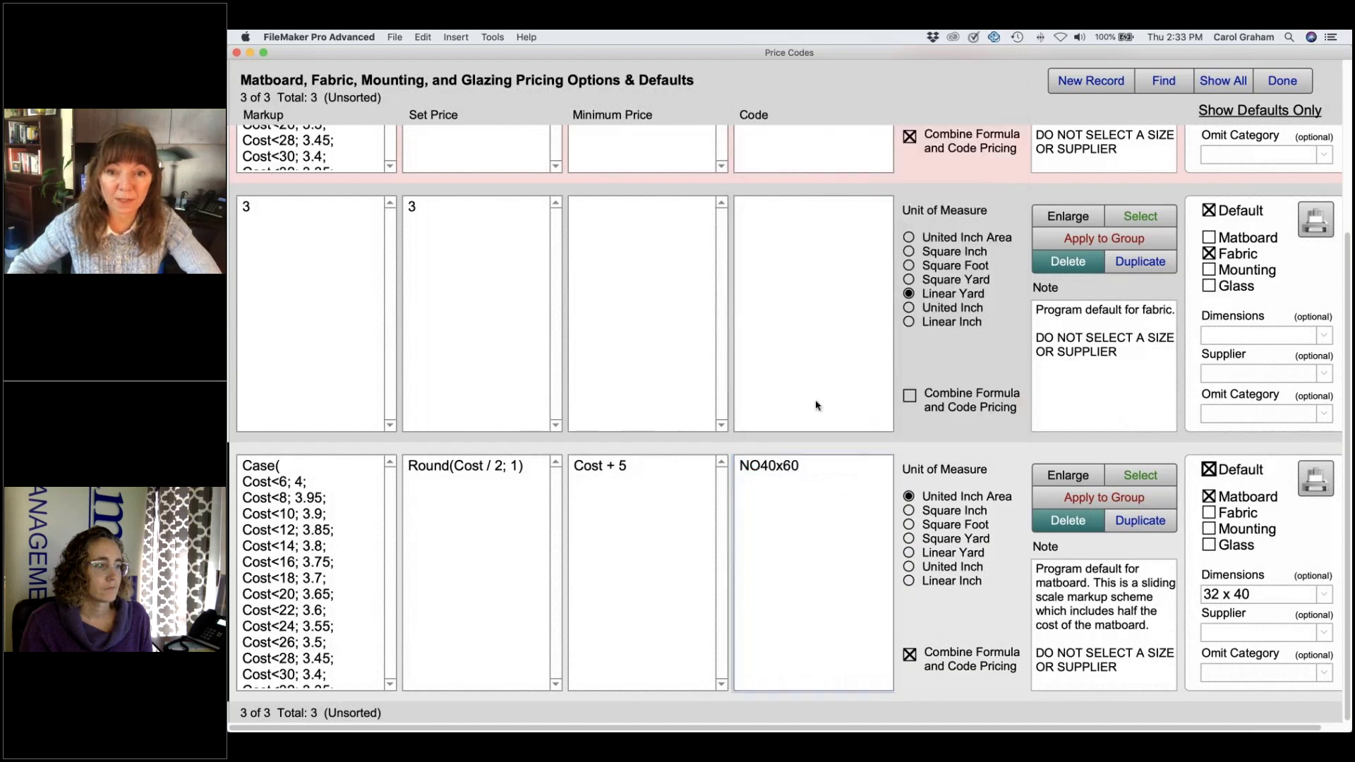
{"action": "left_click", "coordinate": [1325, 593]}
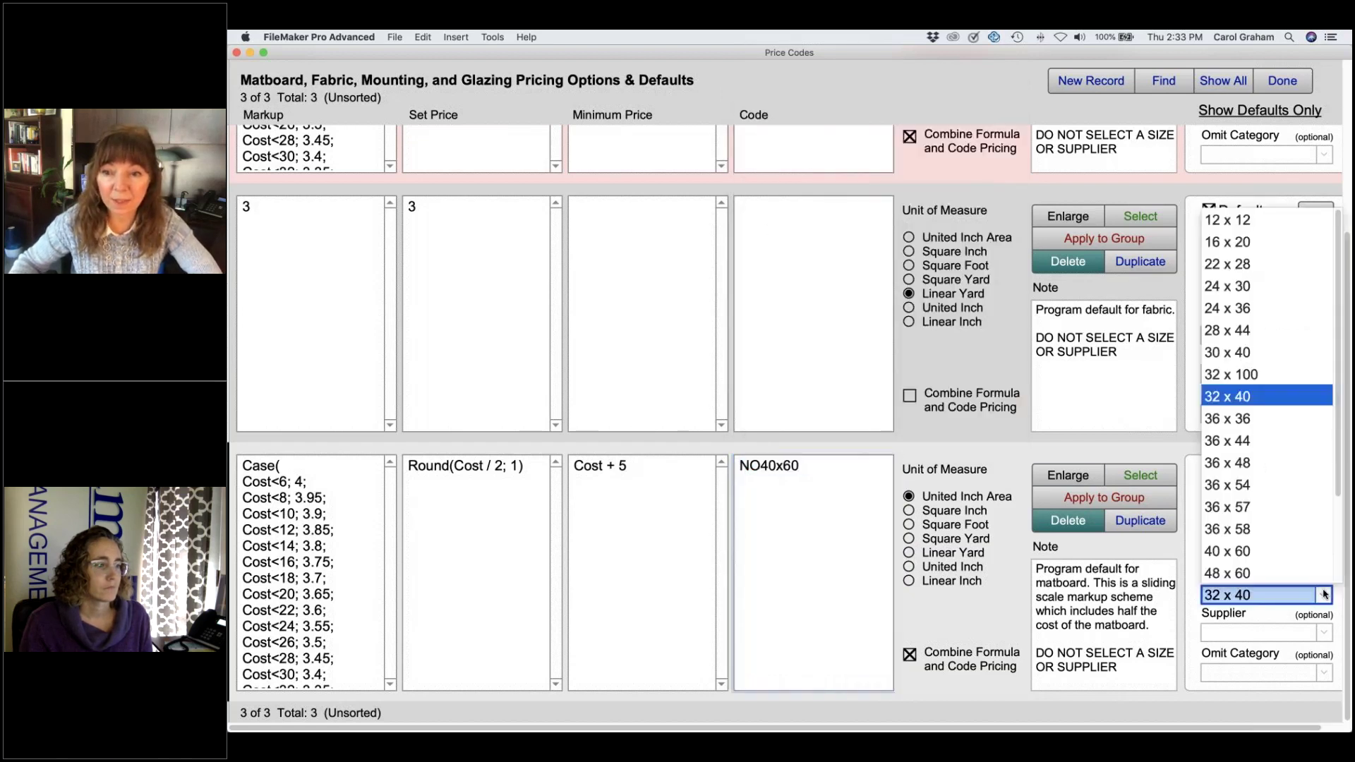
{"action": "left_click", "coordinate": [1243, 552]}
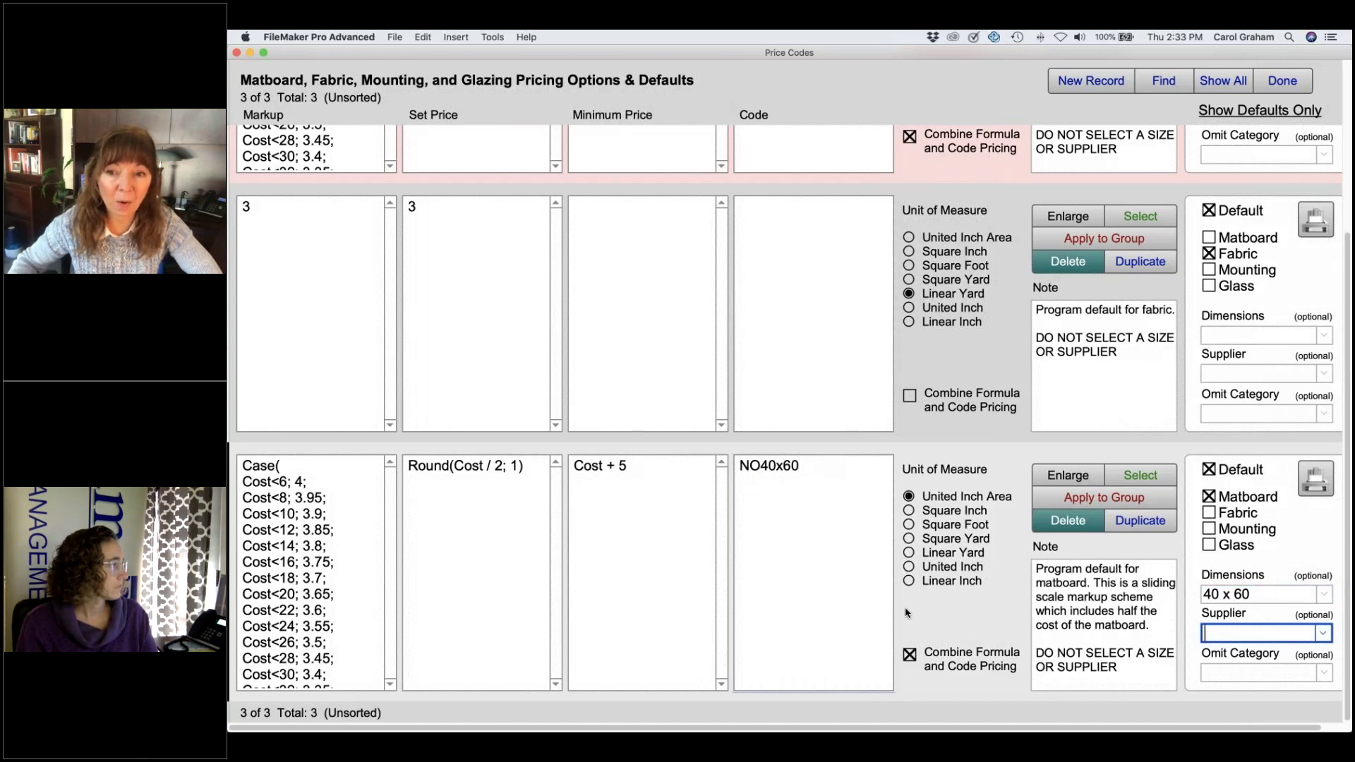
Step: Duplicate the 40 x 60 matboard default, turn off combined formula and code pricing in the copy, and clear its code and dimensions
{"action": "left_click", "coordinate": [1146, 523]}
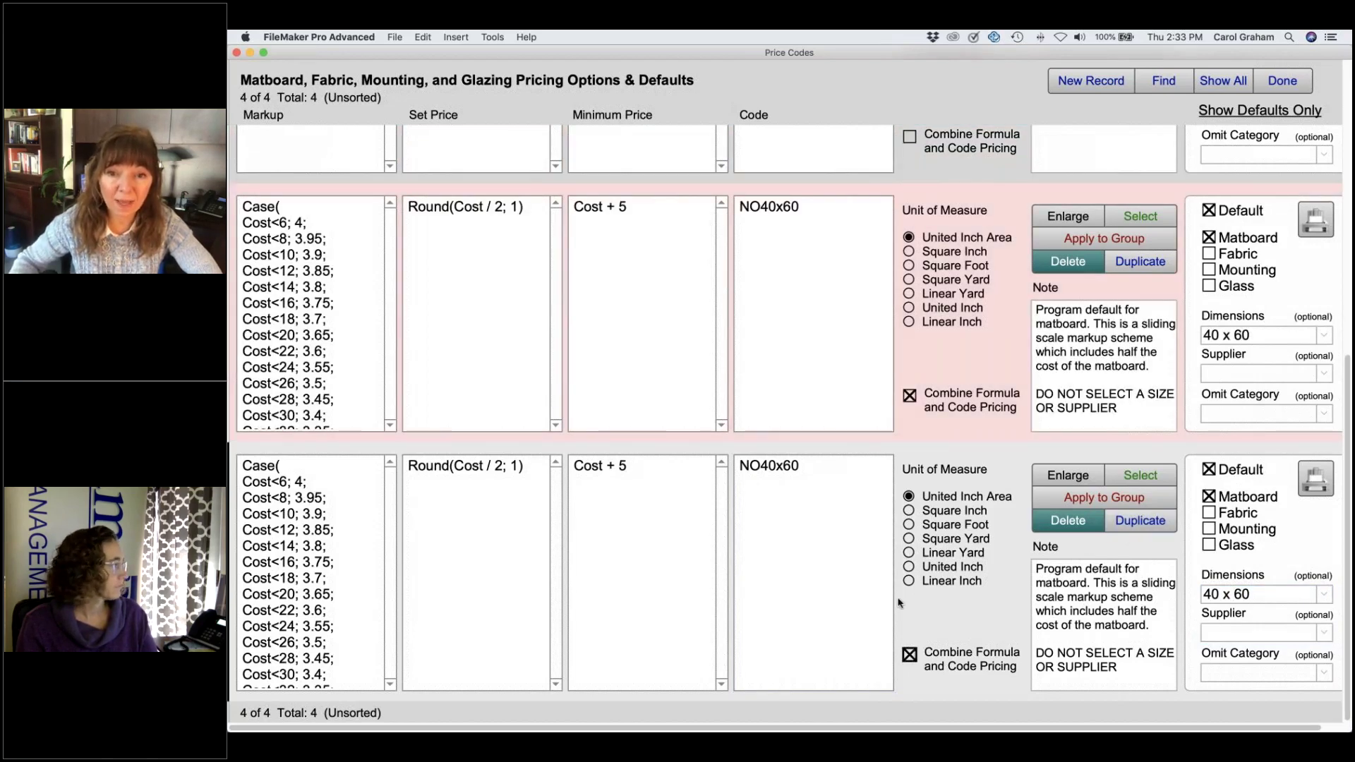
{"action": "left_click", "coordinate": [909, 655]}
{"action": "left_click", "coordinate": [822, 477]}
{"action": "key", "text": "BackSpace"}
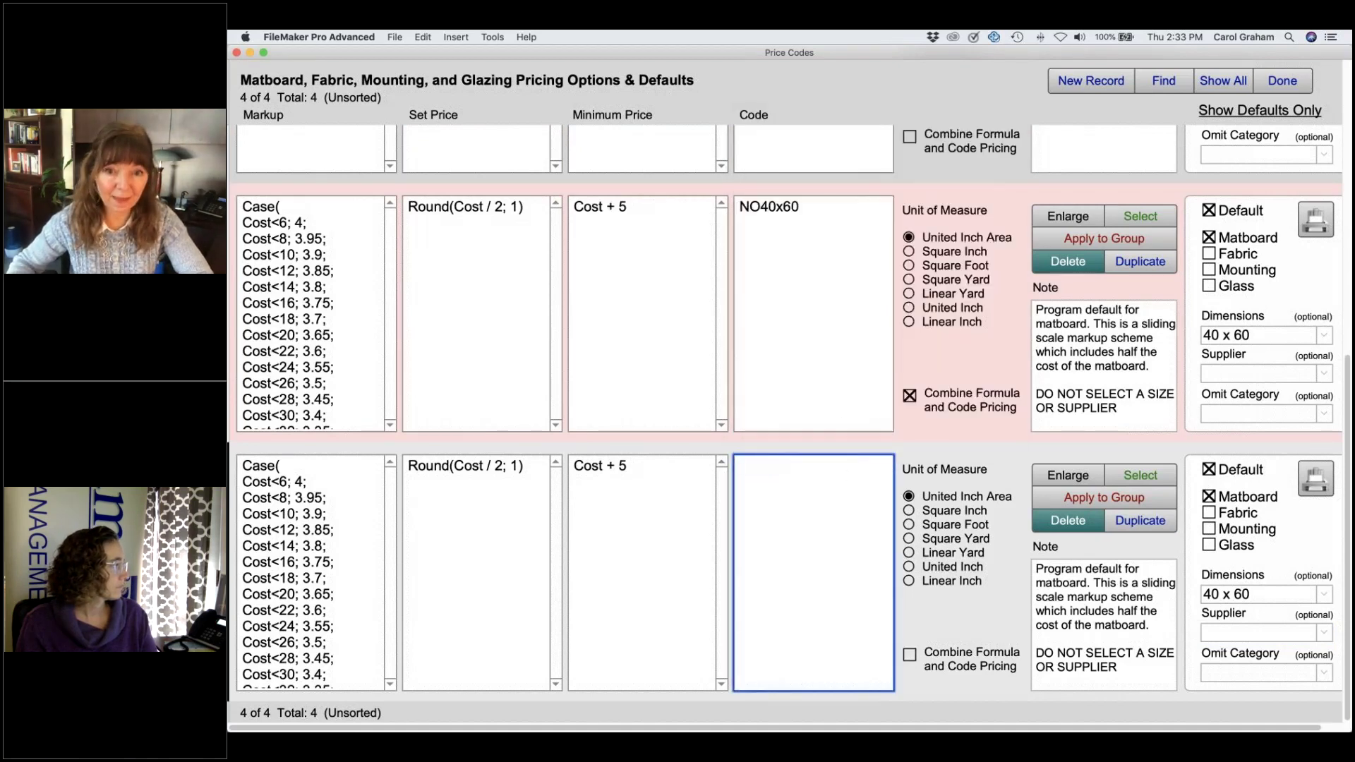
{"action": "left_click", "coordinate": [1270, 596]}
{"action": "key", "text": "BackSpace"}
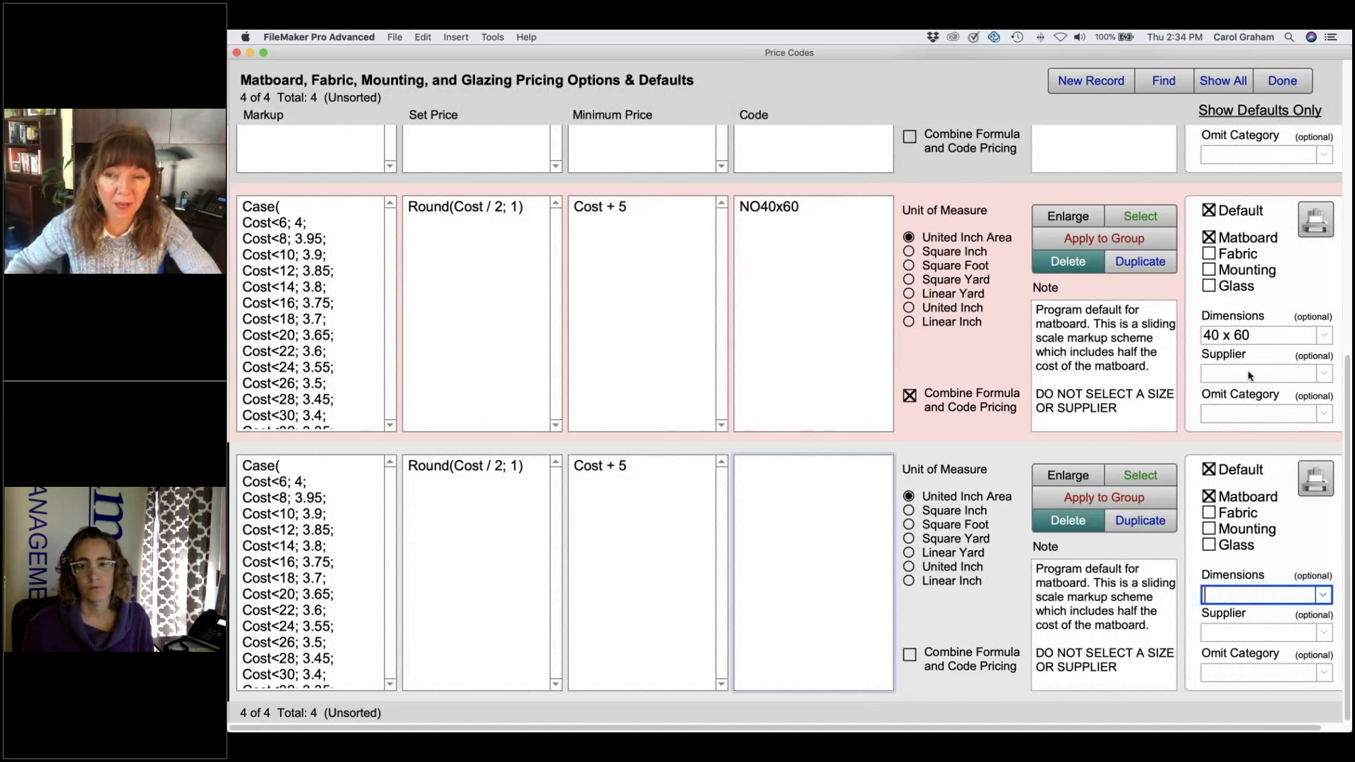
Step: Try limiting the 40 x 60 matboard default to the supplier Crescent, then clear the supplier again
{"action": "left_click", "coordinate": [1325, 376]}
{"action": "left_click", "coordinate": [1217, 442]}
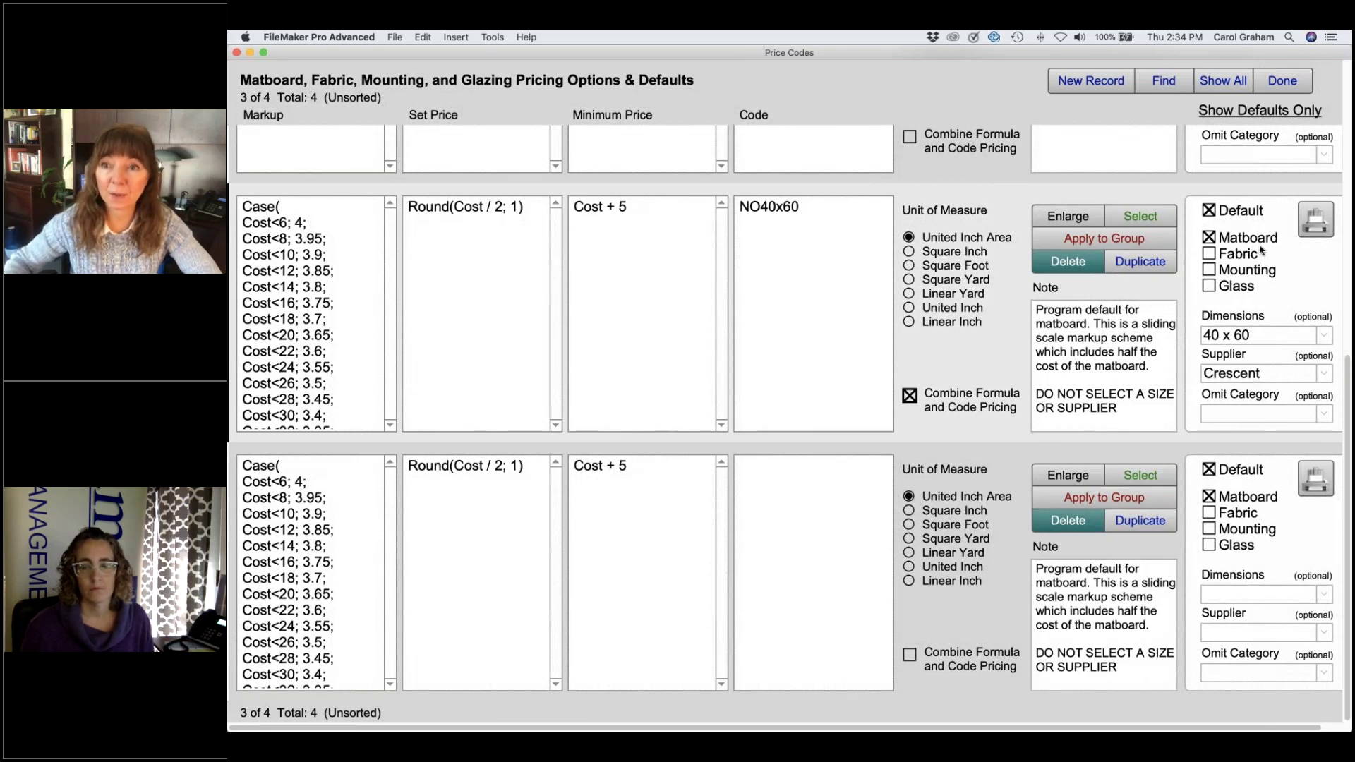
{"action": "double_click", "coordinate": [1270, 374]}
{"action": "key", "text": "BackSpace"}
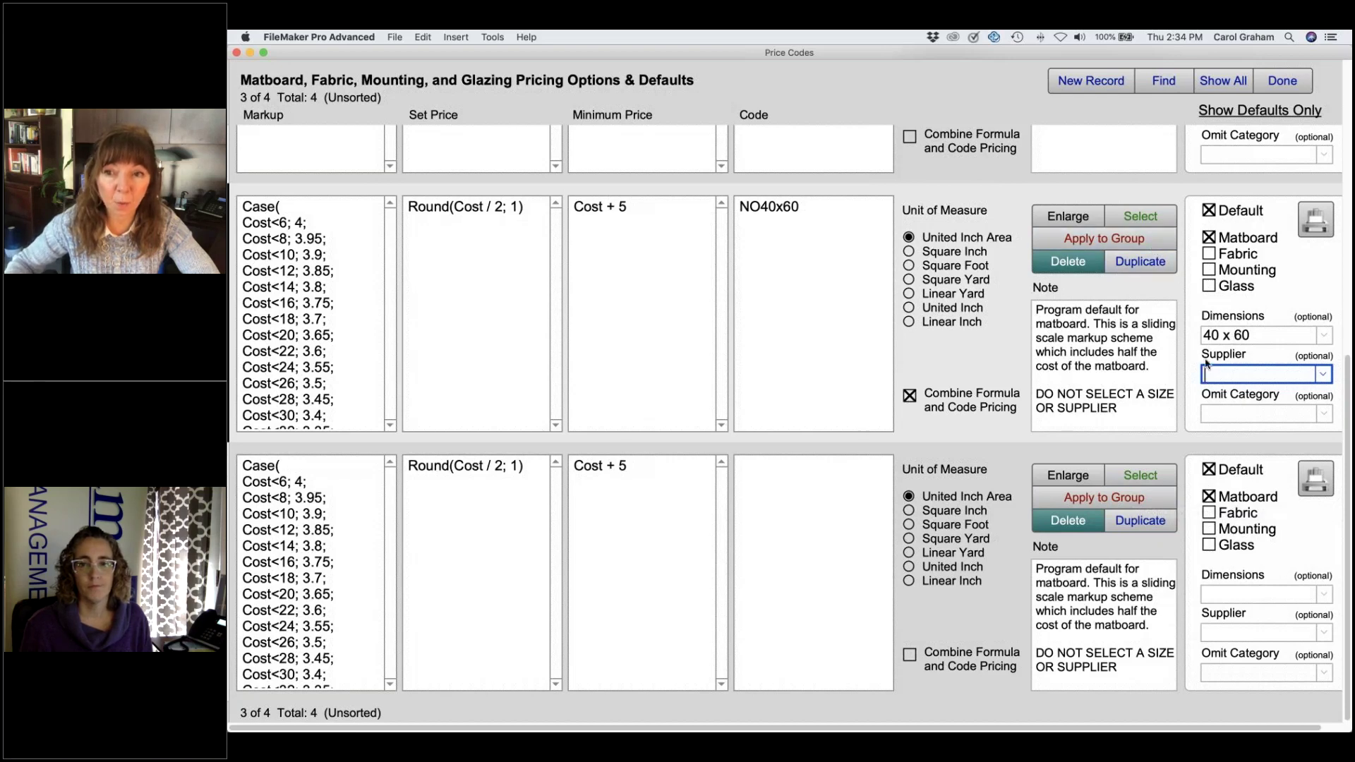
Step: Close the pricing options and defaults and view the code pricing of matboard C1616
{"action": "scroll", "coordinate": [1119, 284], "scroll_direction": "up", "scroll_amount": 1}
{"action": "scroll", "coordinate": [1119, 283], "scroll_direction": "up", "scroll_amount": 6}
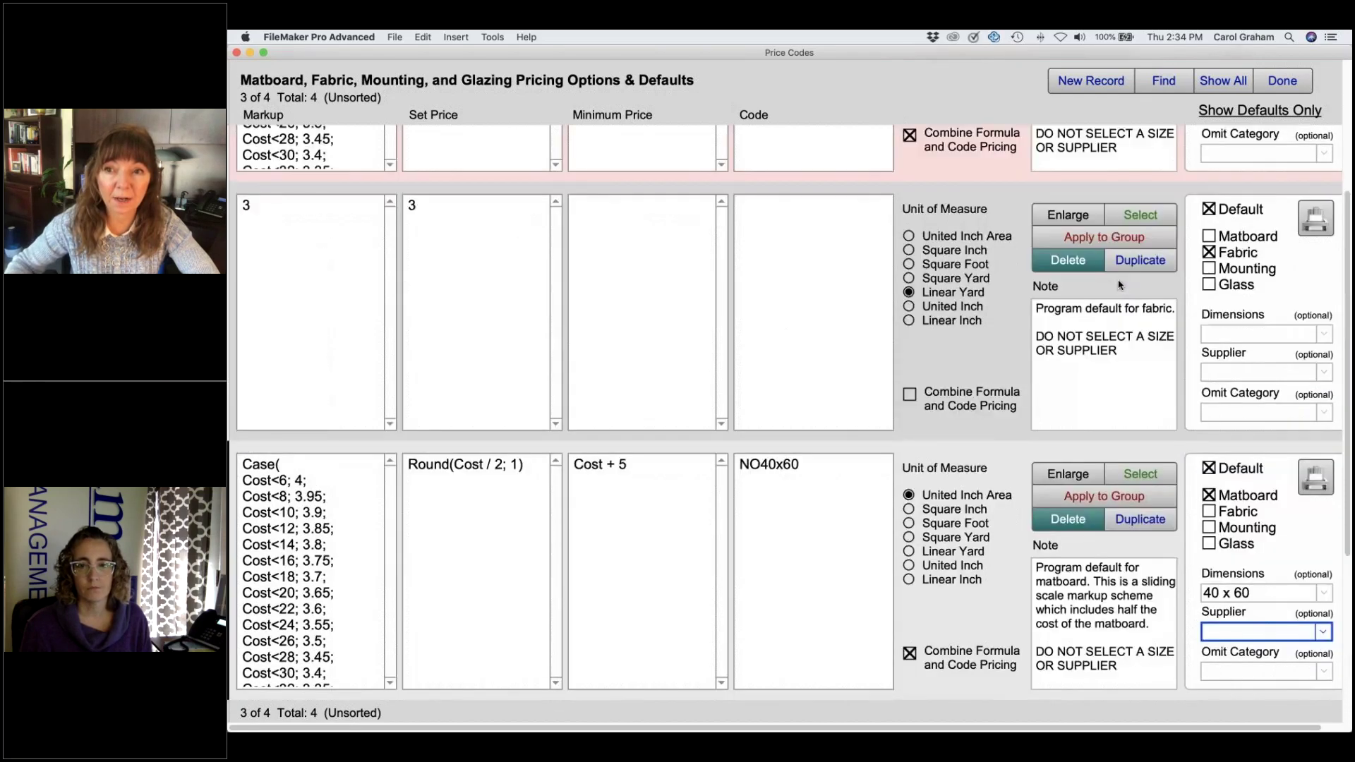
{"action": "left_click", "coordinate": [1283, 81]}
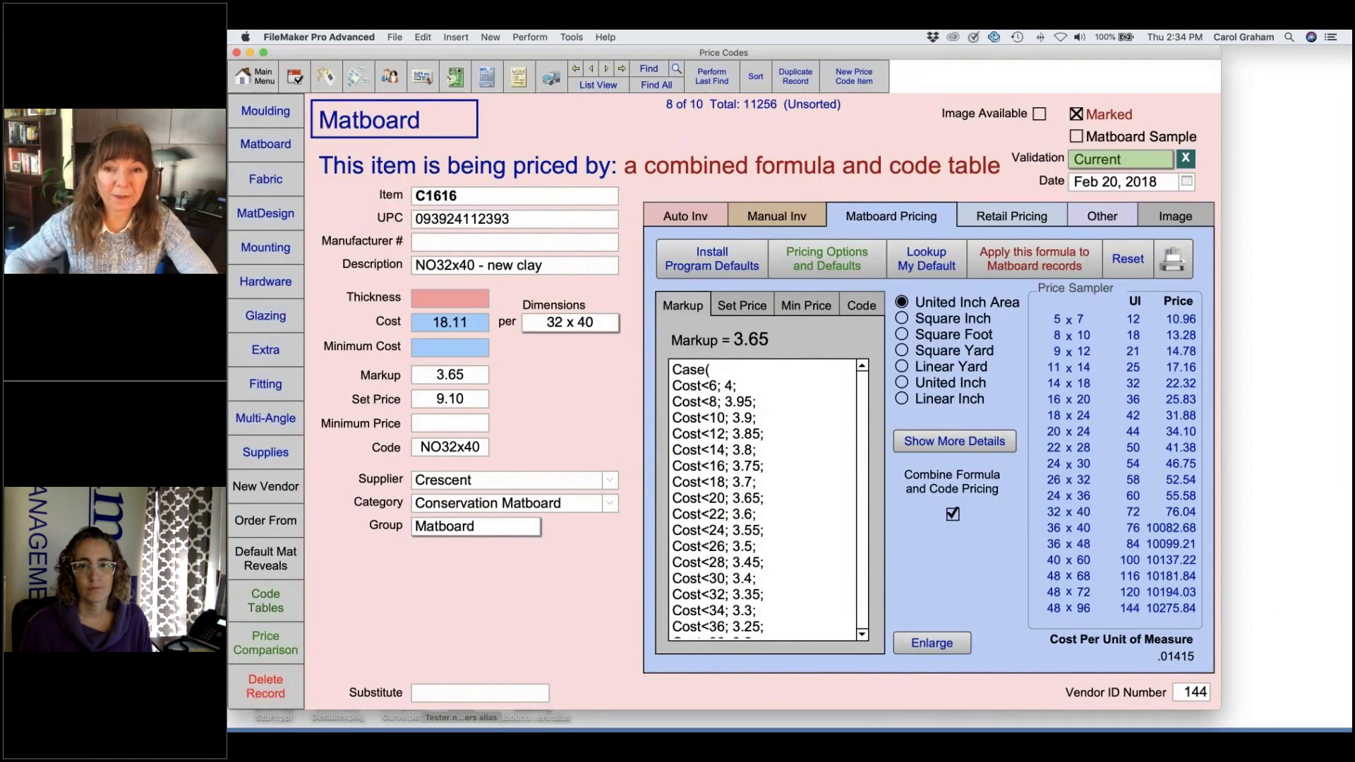
{"action": "left_click", "coordinate": [861, 304]}
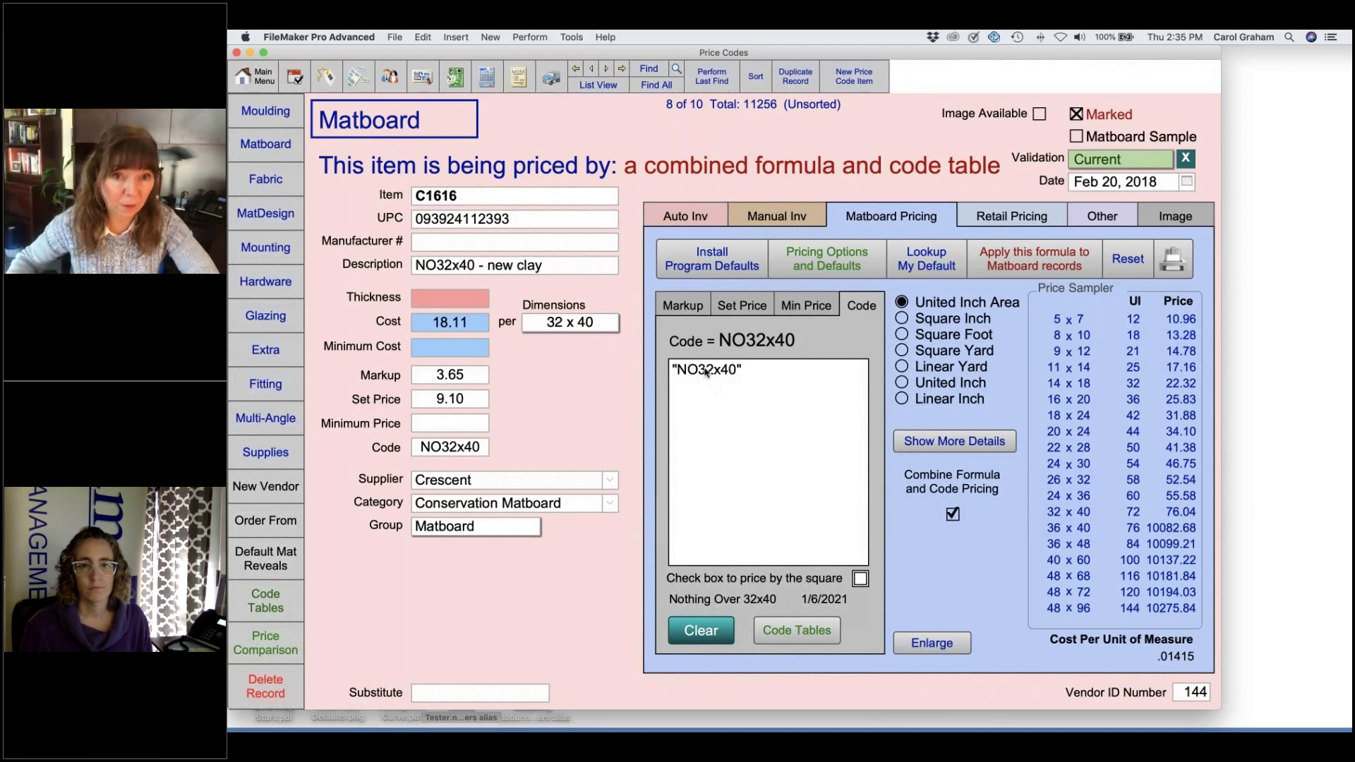
Step: Open matboard C1613 from the item list and review its MATC32 code table through the last united inch row
{"action": "left_click", "coordinate": [598, 85]}
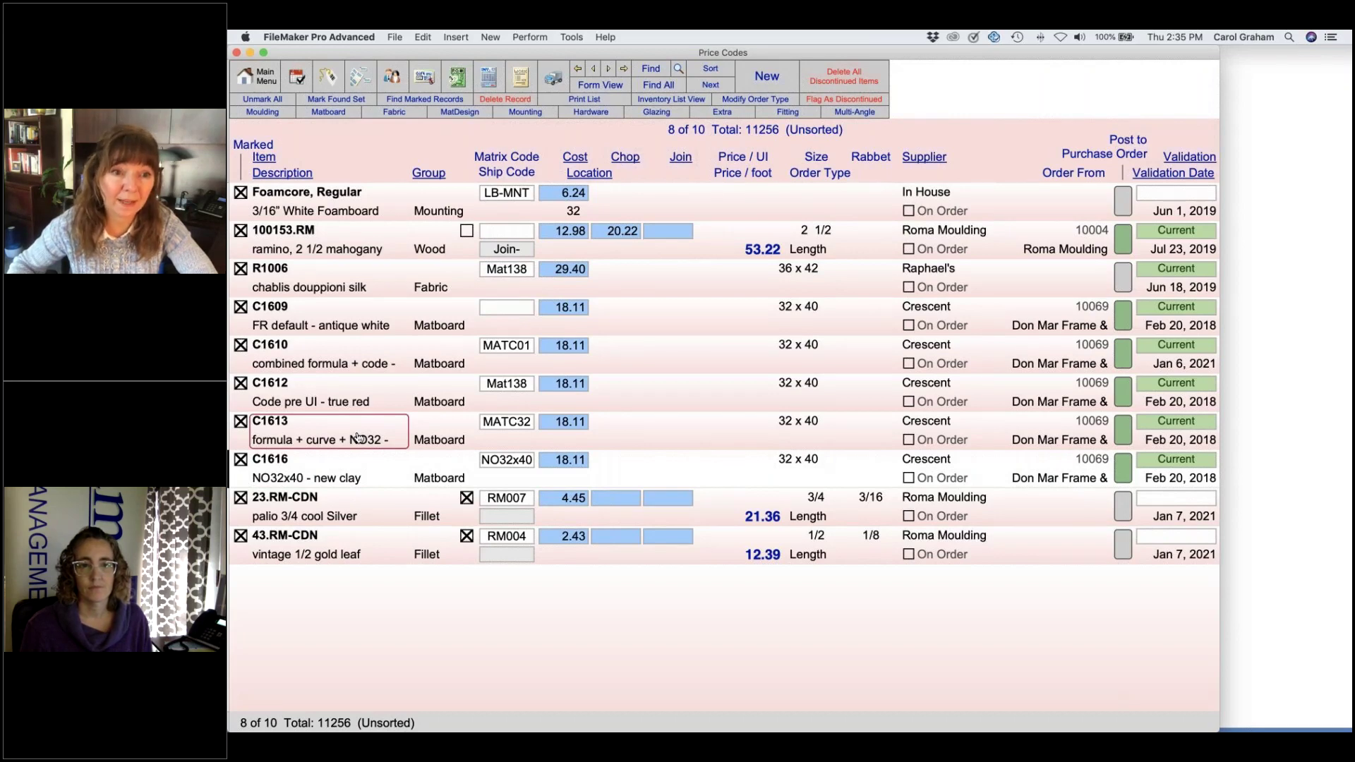
{"action": "left_click", "coordinate": [356, 437]}
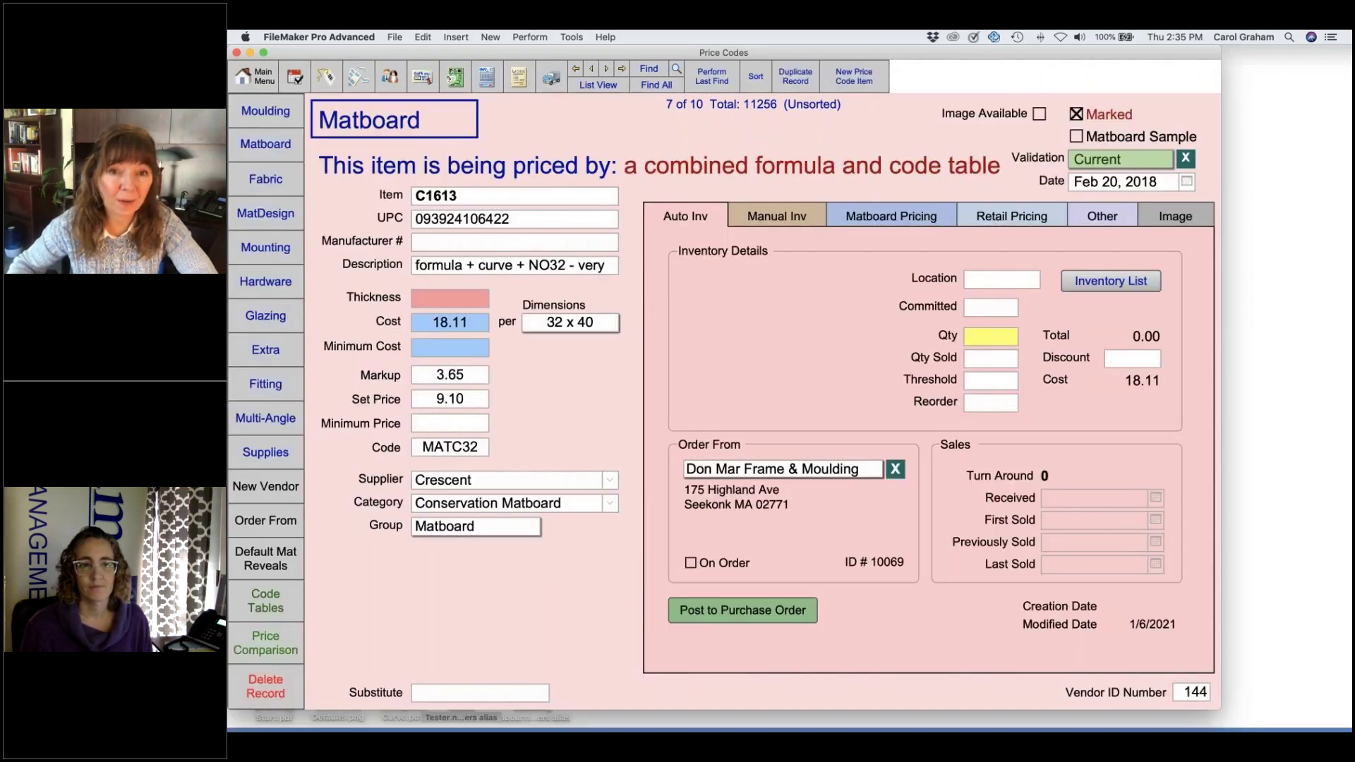
{"action": "left_click", "coordinate": [900, 217]}
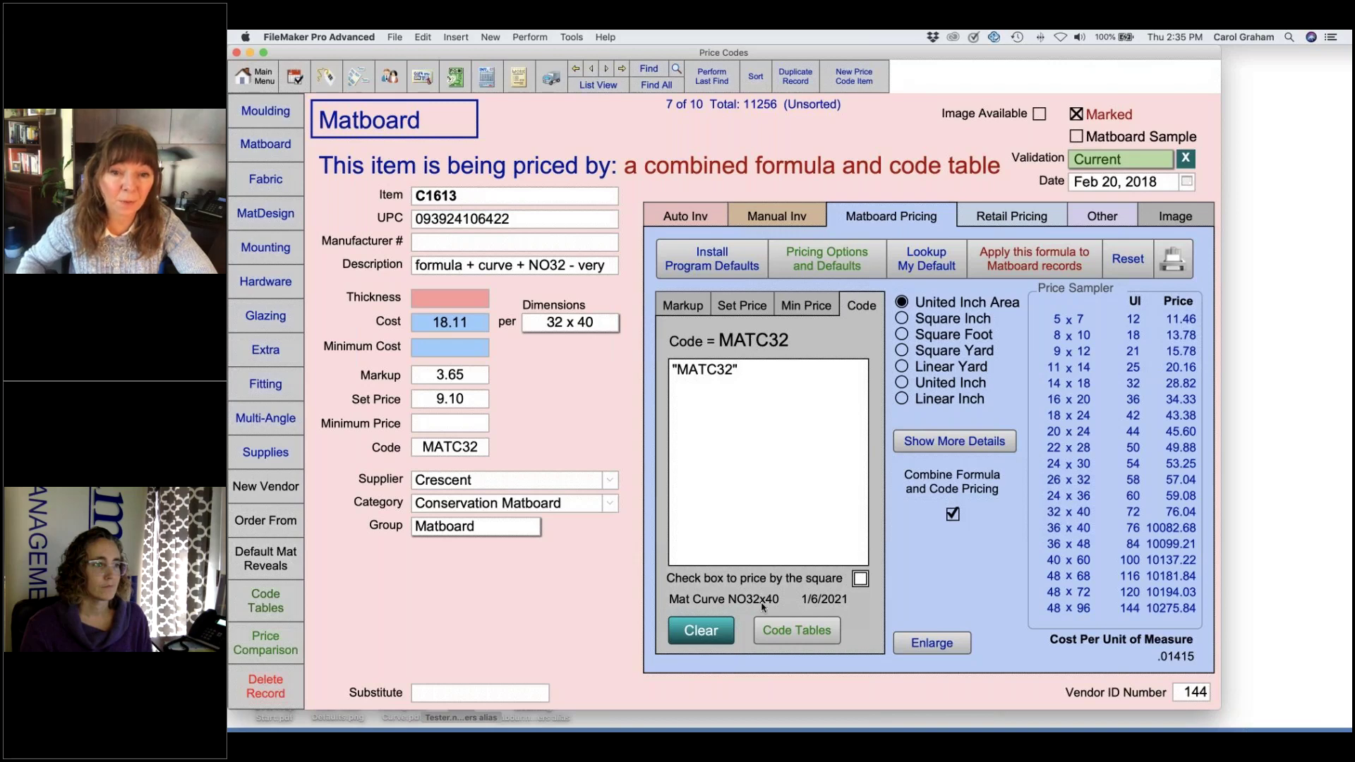
{"action": "left_click", "coordinate": [803, 631]}
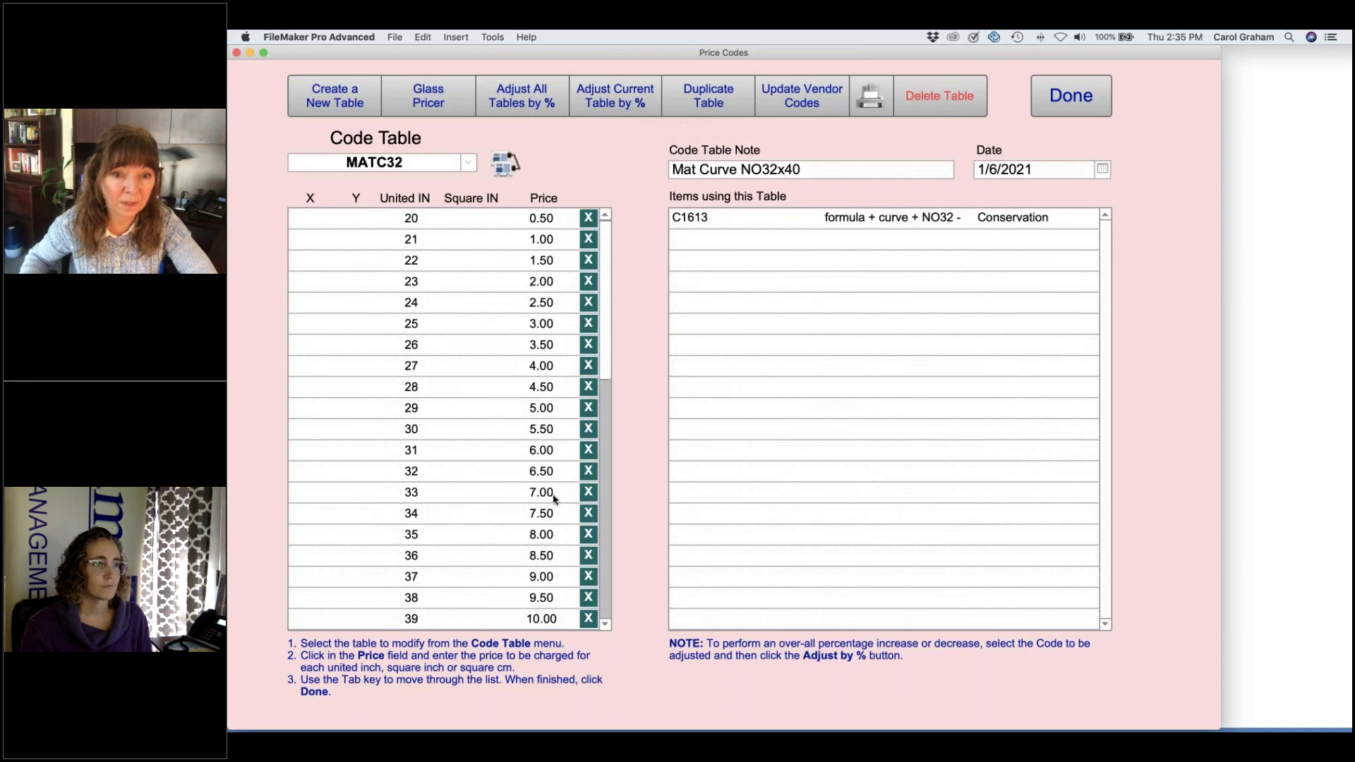
{"action": "scroll", "coordinate": [554, 499], "scroll_direction": "down", "scroll_amount": 6}
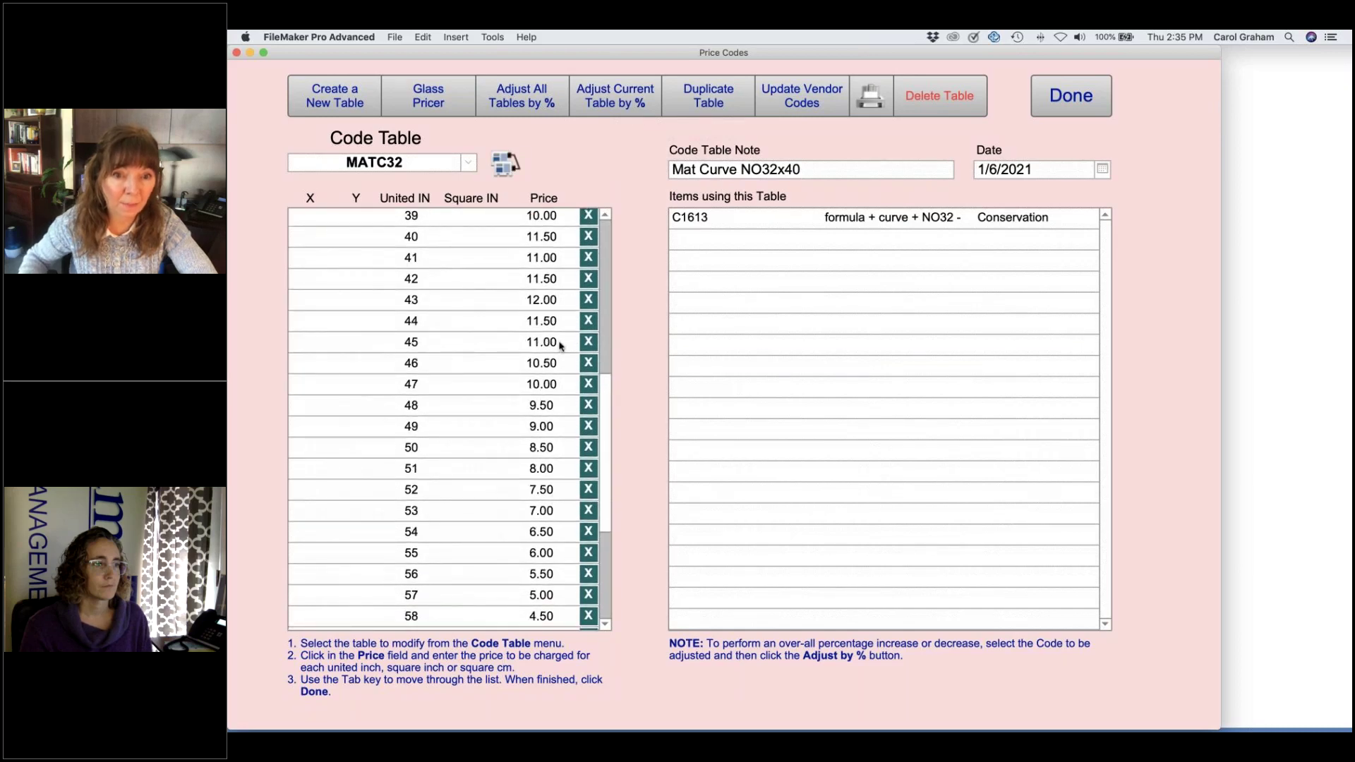
{"action": "scroll", "coordinate": [556, 475], "scroll_direction": "down", "scroll_amount": 4}
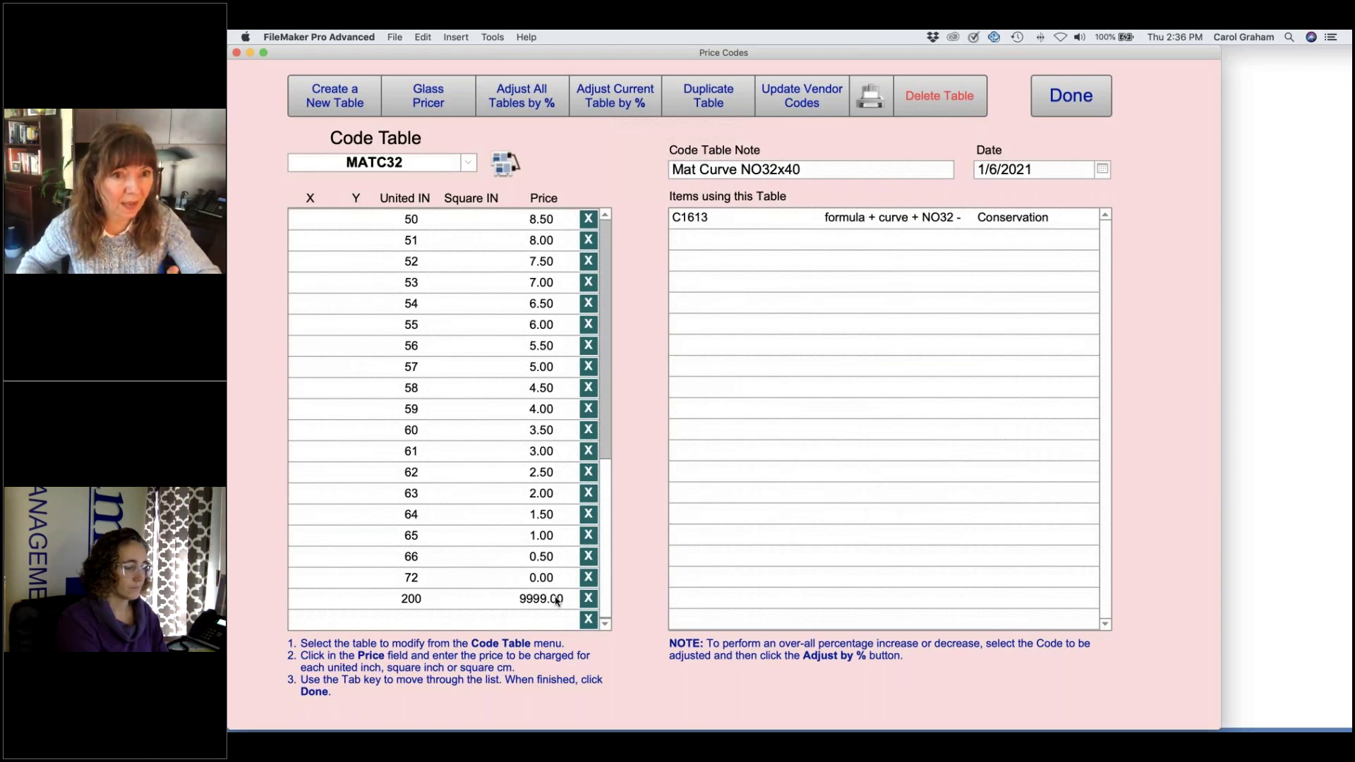
Step: Compare the MATC01 code table with MATC32, including their final rows, and close the code tables
{"action": "left_click", "coordinate": [468, 163]}
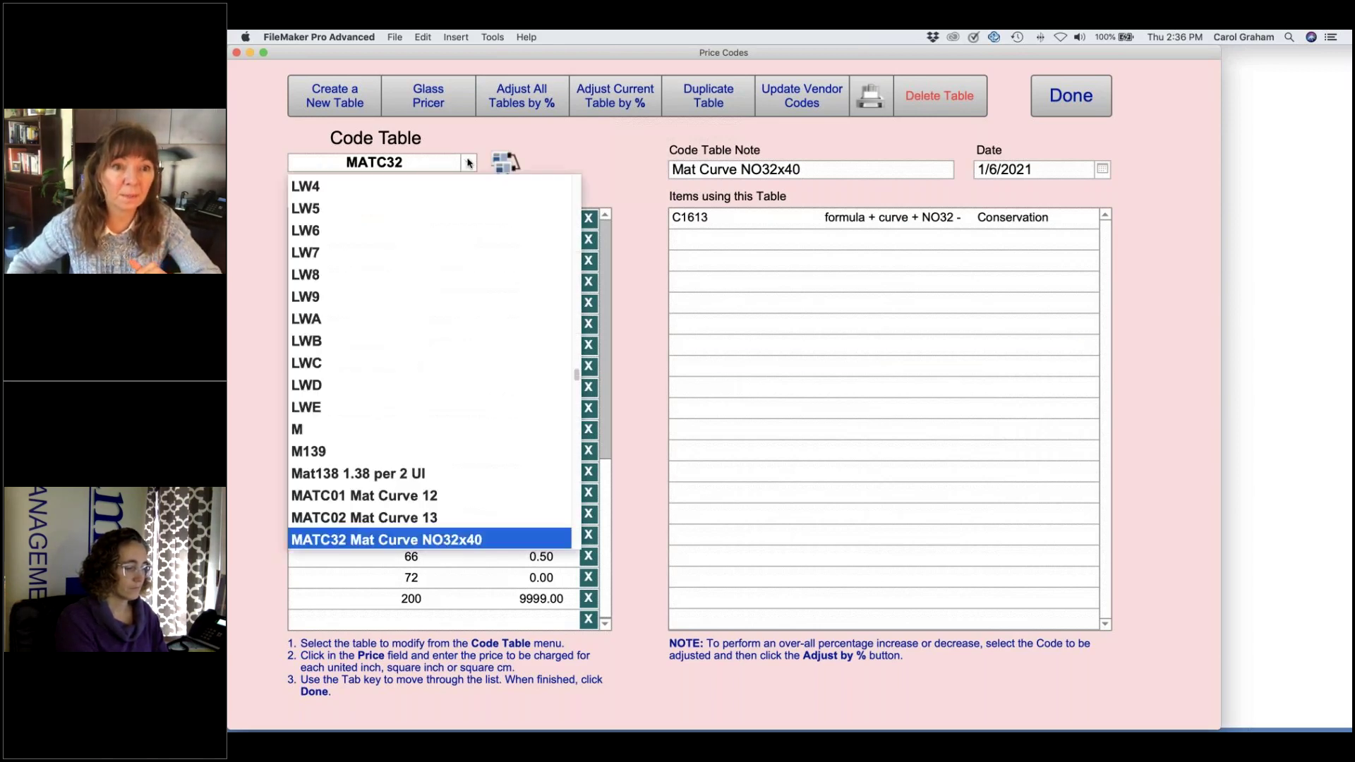
{"action": "left_click", "coordinate": [393, 496]}
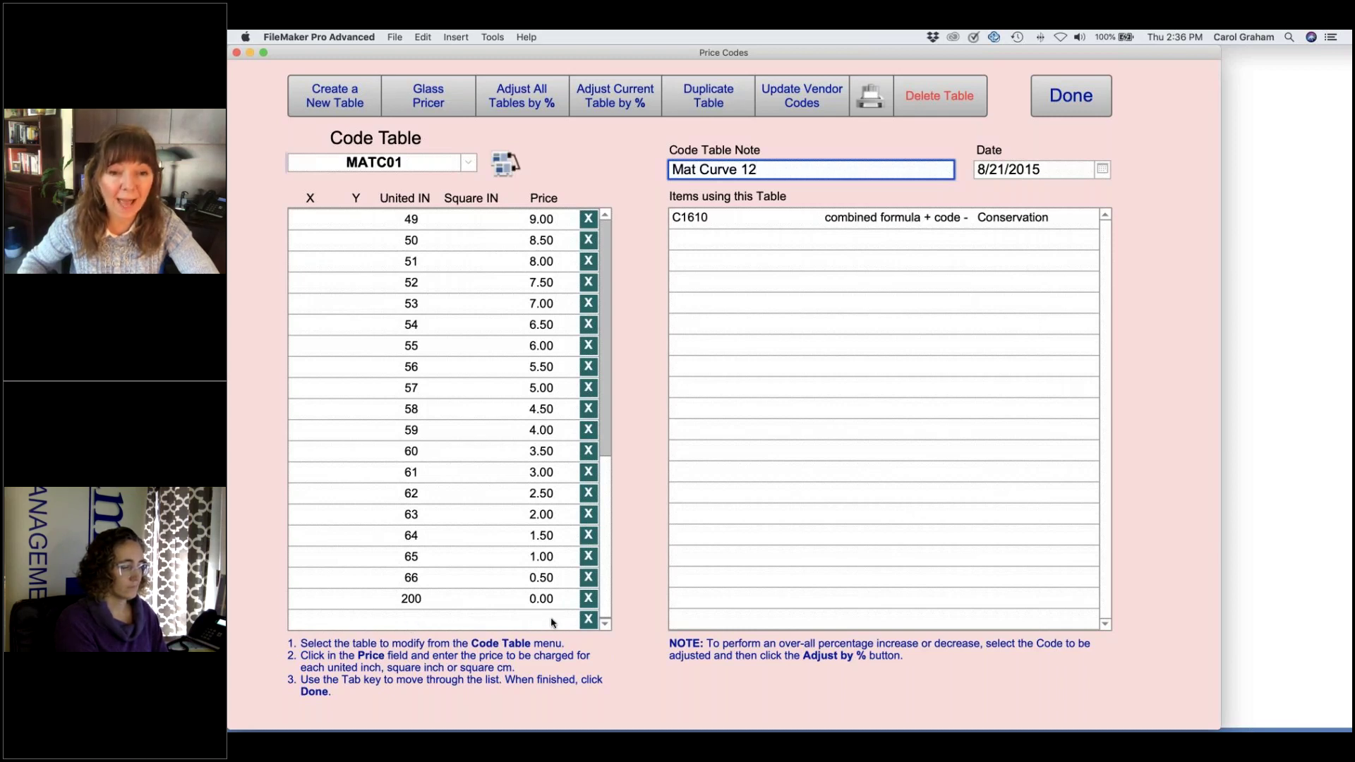
{"action": "left_click", "coordinate": [468, 163]}
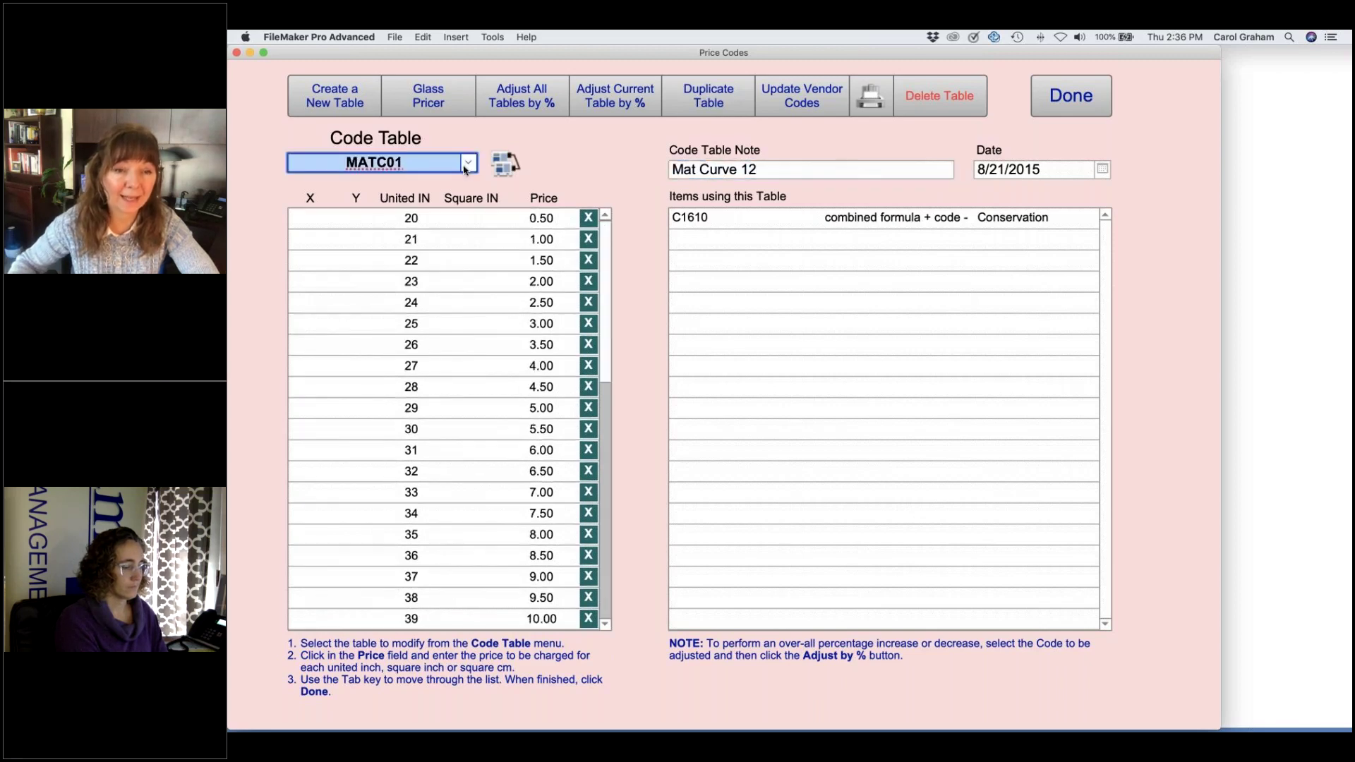
{"action": "left_click", "coordinate": [468, 163]}
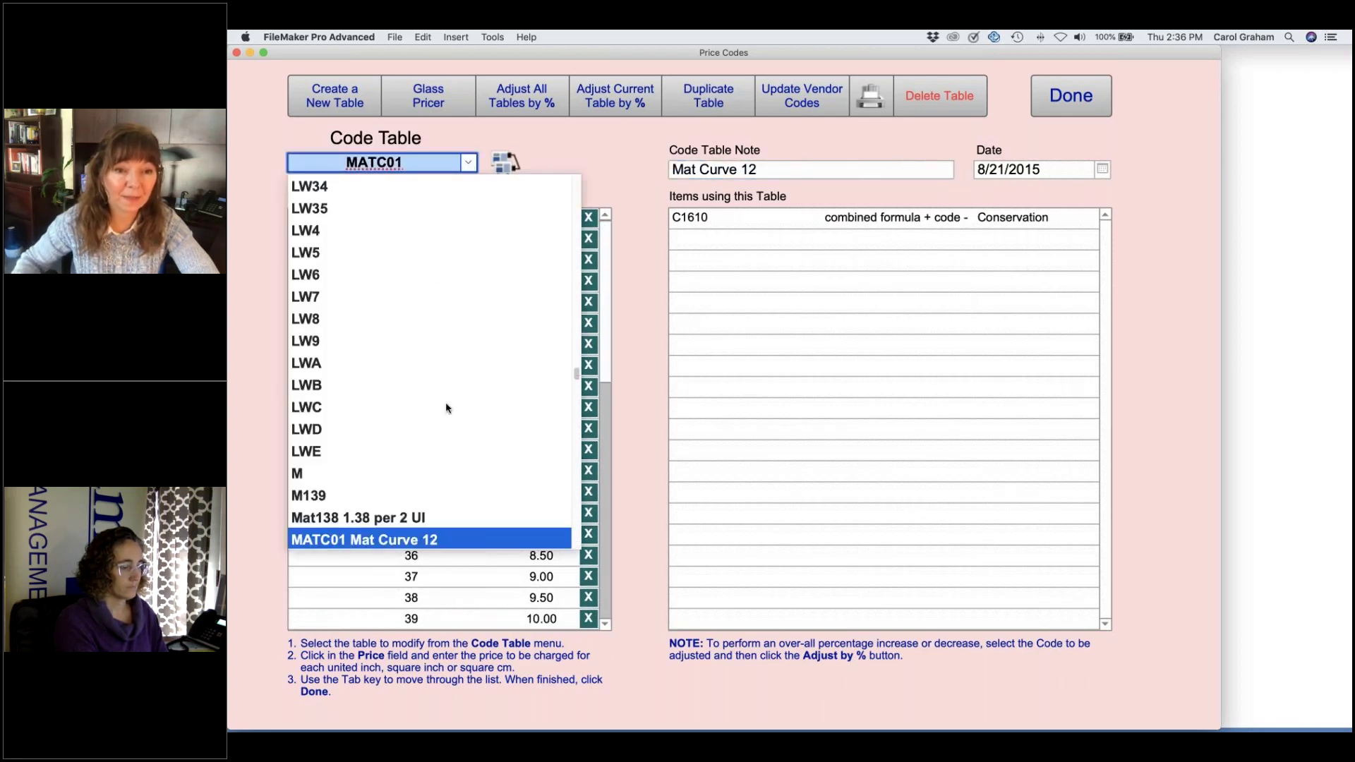
{"action": "scroll", "coordinate": [446, 408], "scroll_direction": "down", "scroll_amount": 1}
{"action": "key", "text": "Escape"}
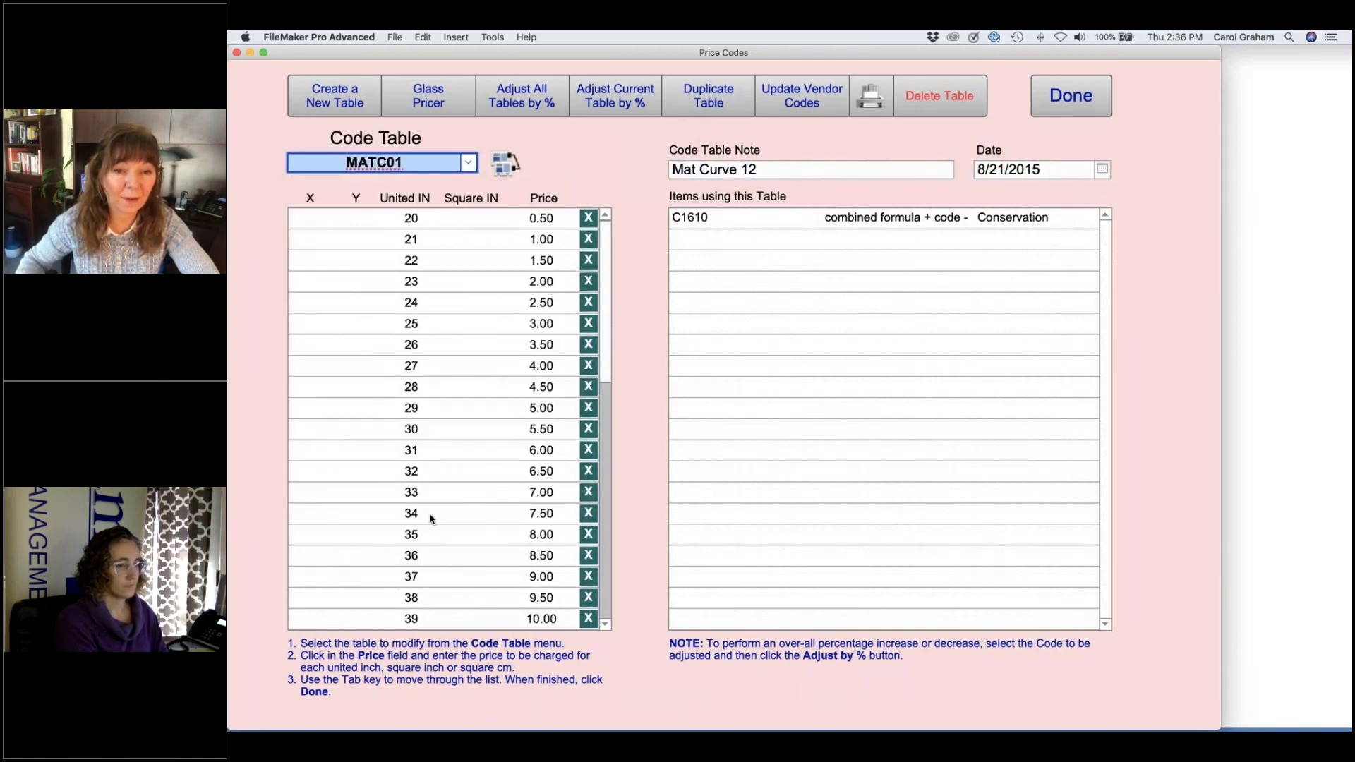
{"action": "scroll", "coordinate": [500, 538], "scroll_direction": "down", "scroll_amount": 10}
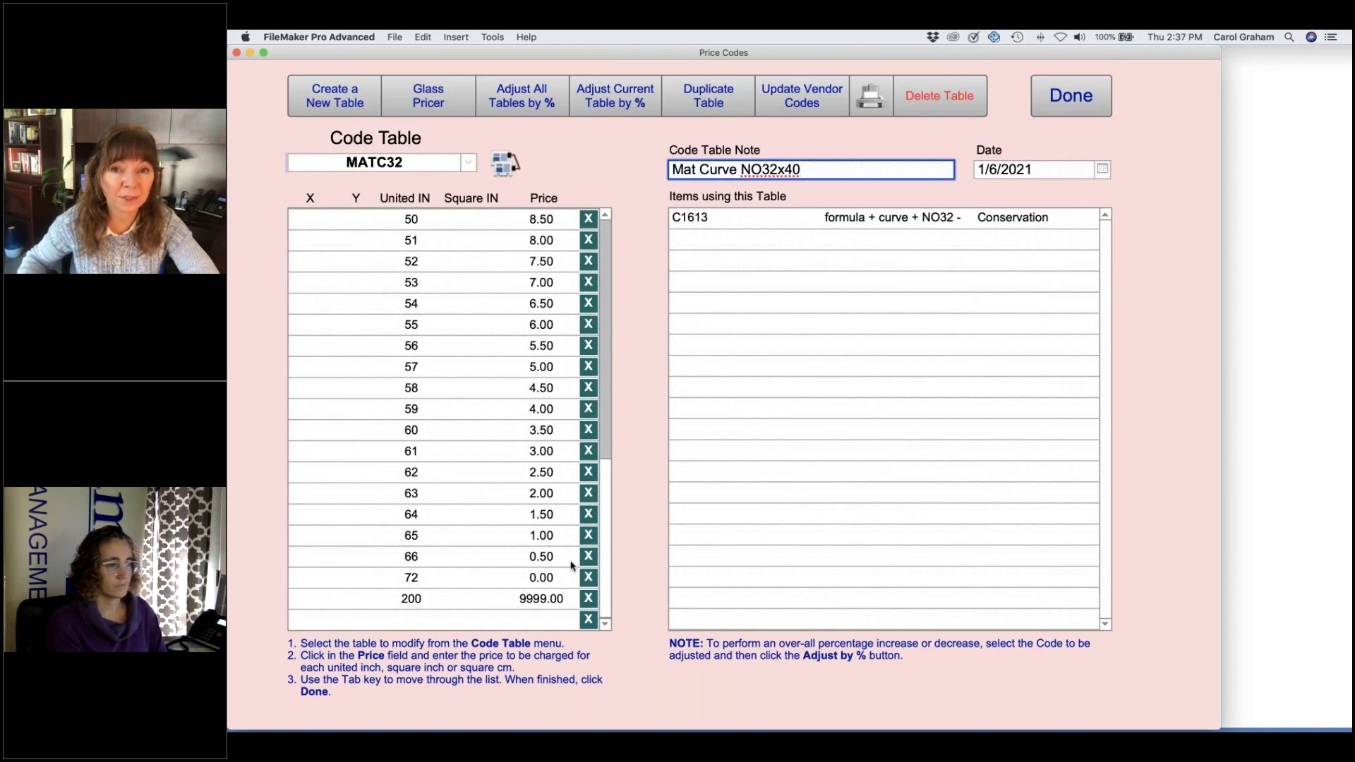
{"action": "left_click", "coordinate": [1060, 108]}
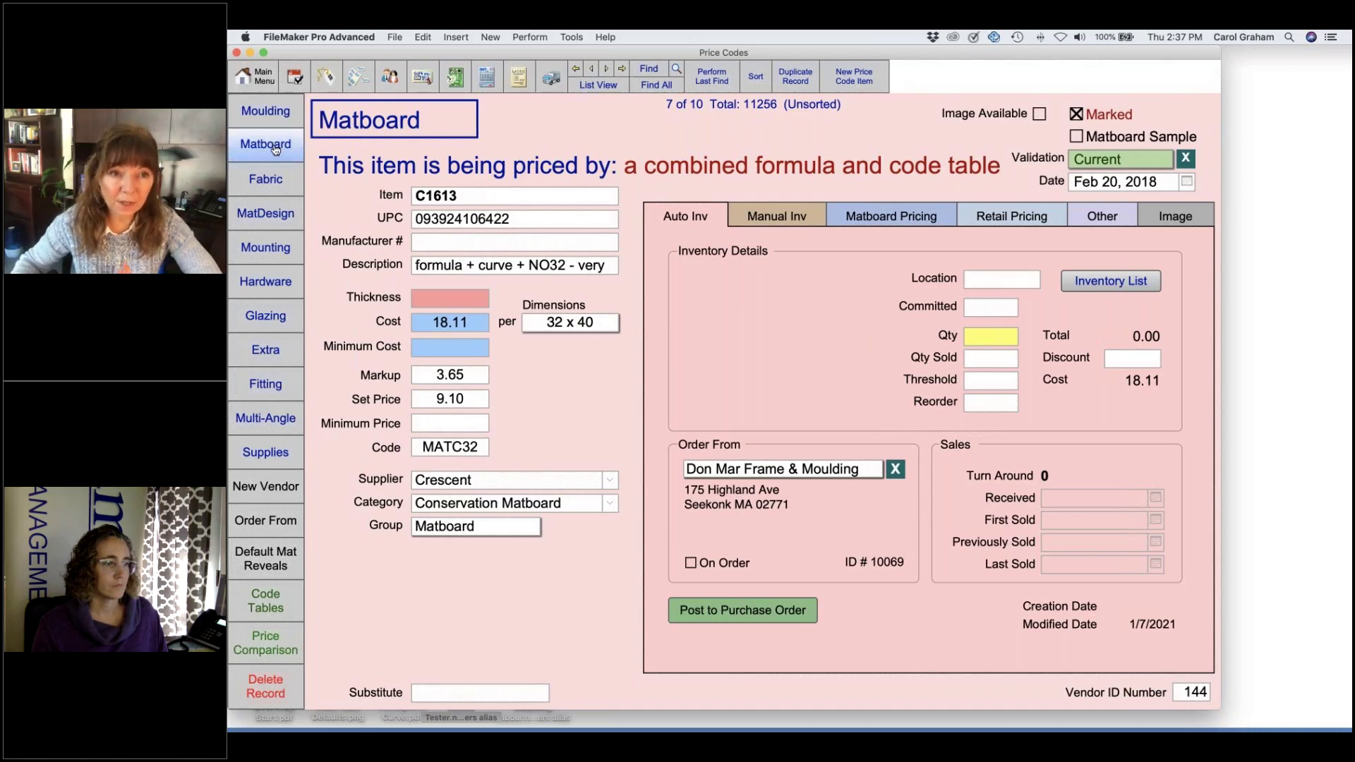
Step: Find the marked items, open fabric R1006, and review its price sampler and pricing code
{"action": "left_click", "coordinate": [275, 185]}
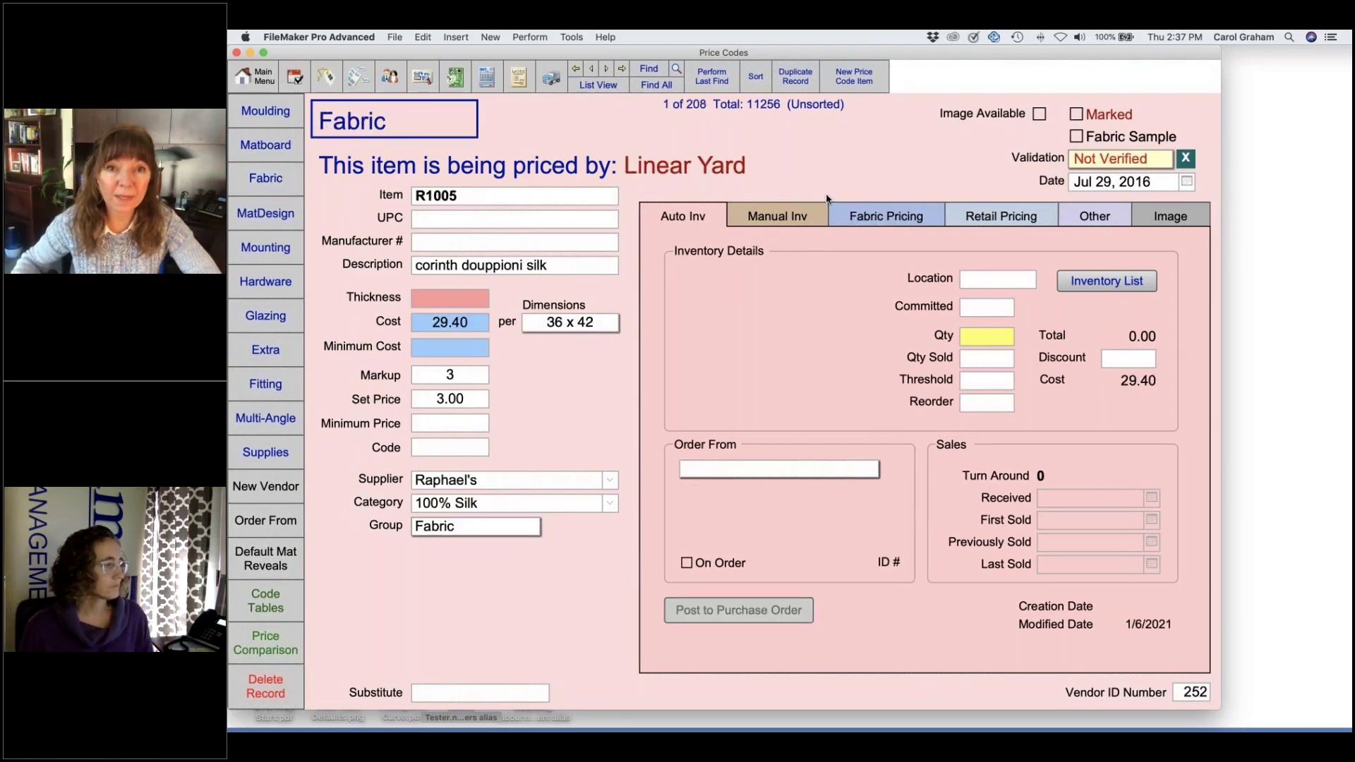
{"action": "left_click", "coordinate": [602, 86]}
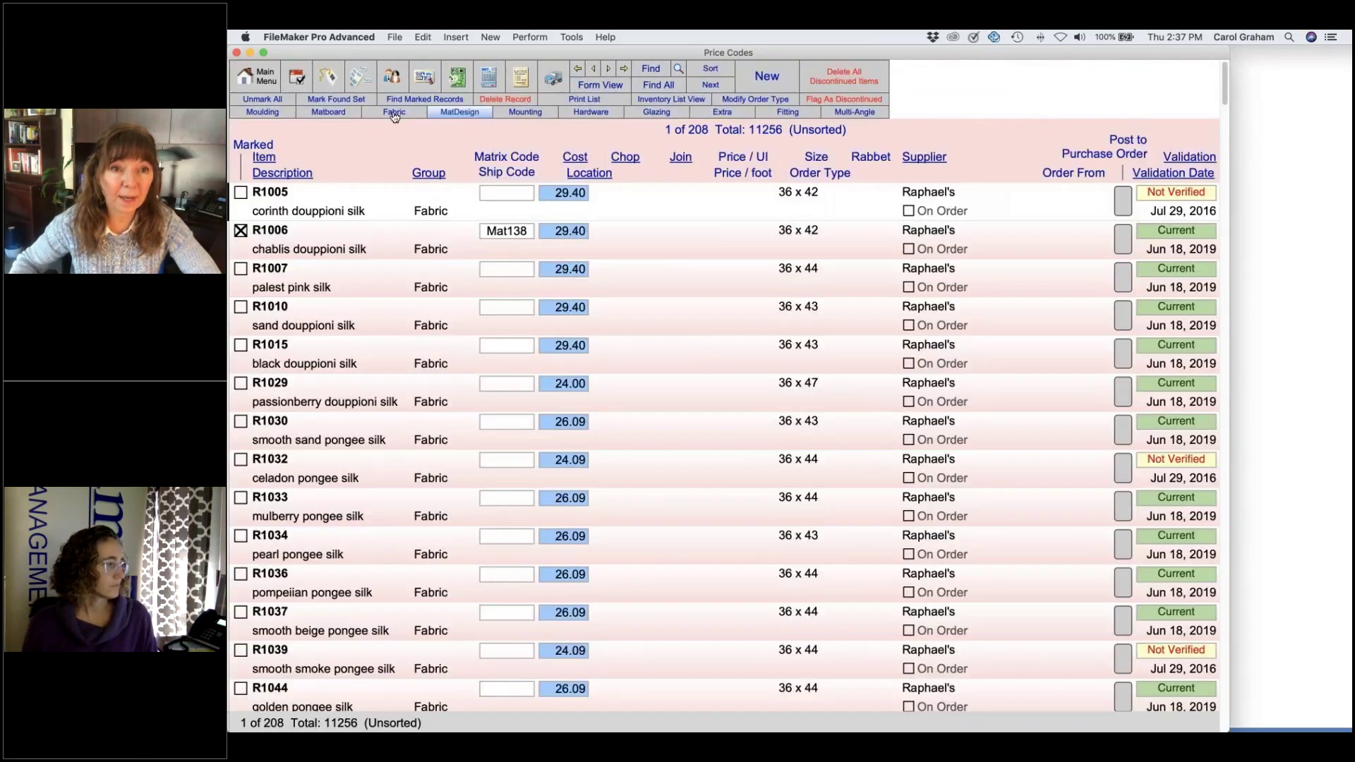
{"action": "left_click", "coordinate": [427, 99]}
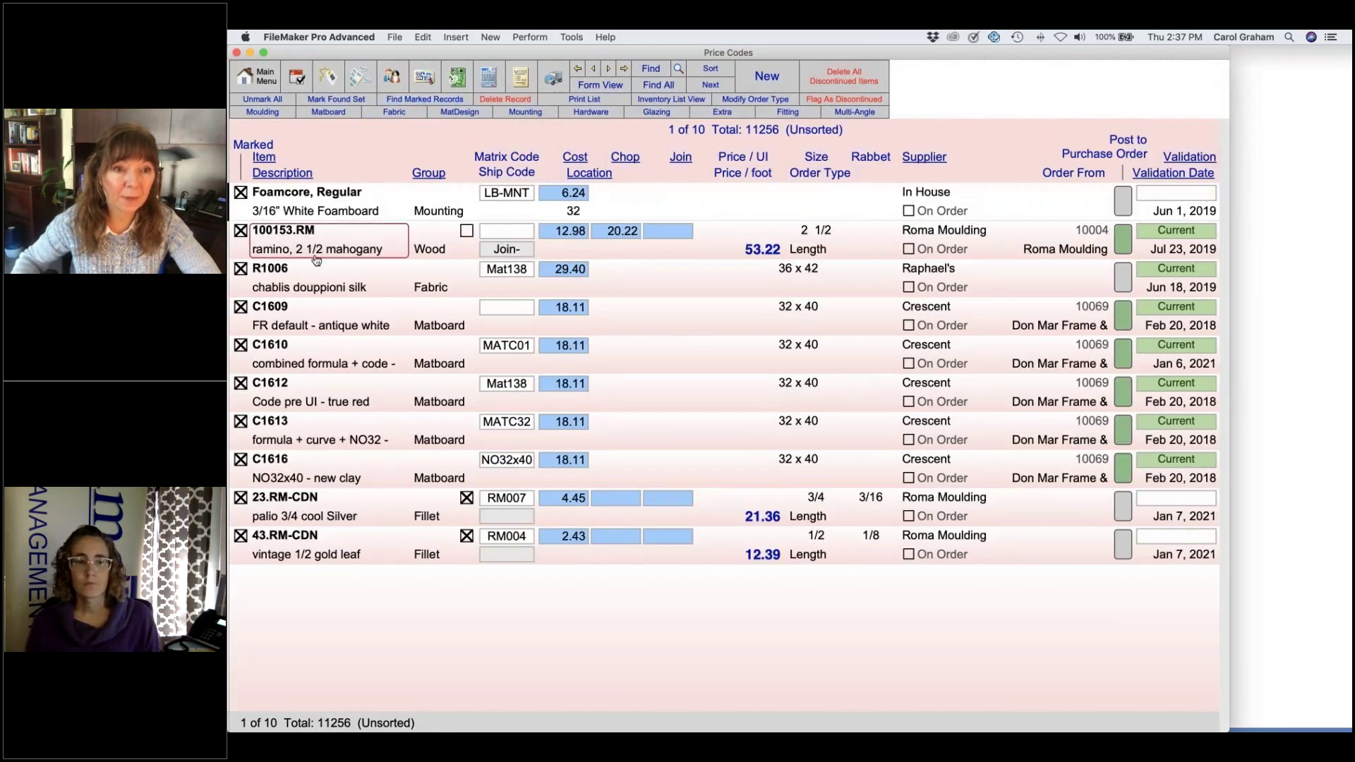
{"action": "left_click", "coordinate": [315, 283]}
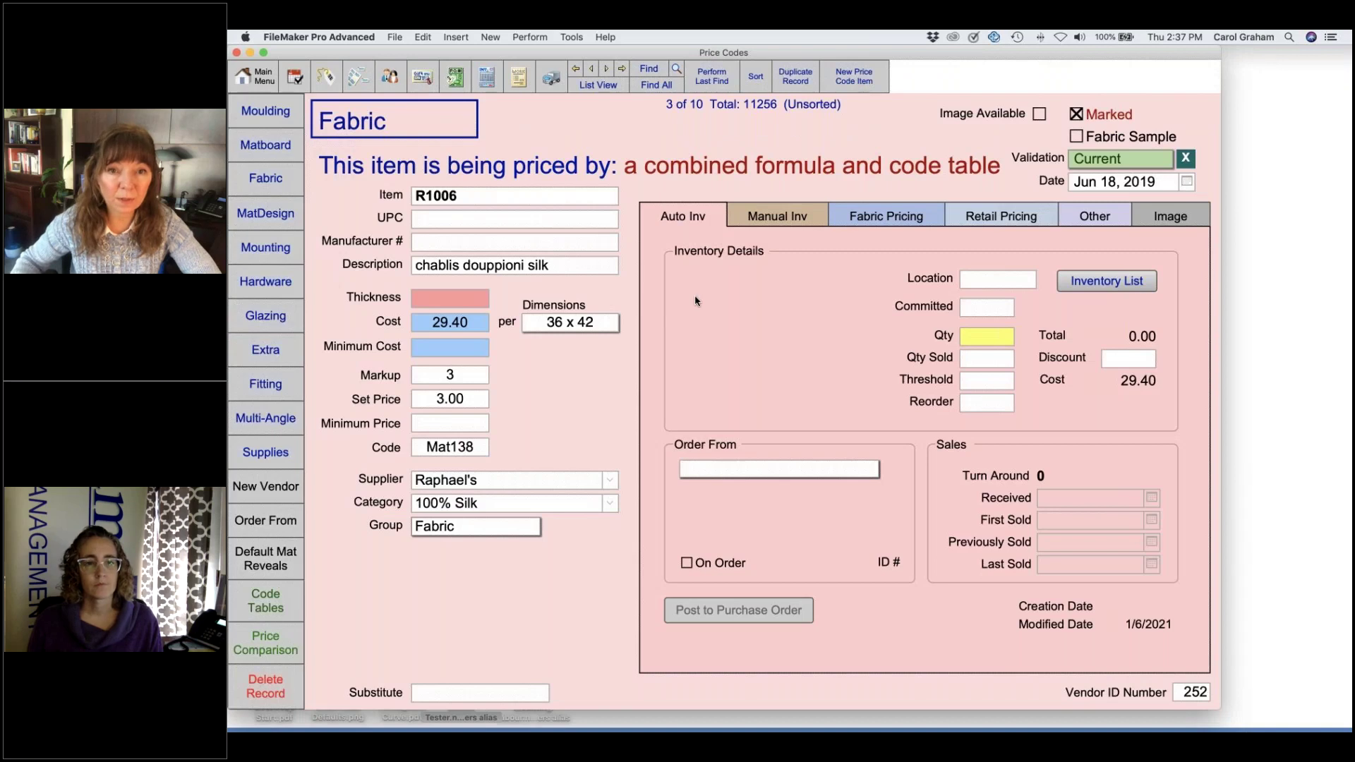
{"action": "left_click", "coordinate": [877, 220]}
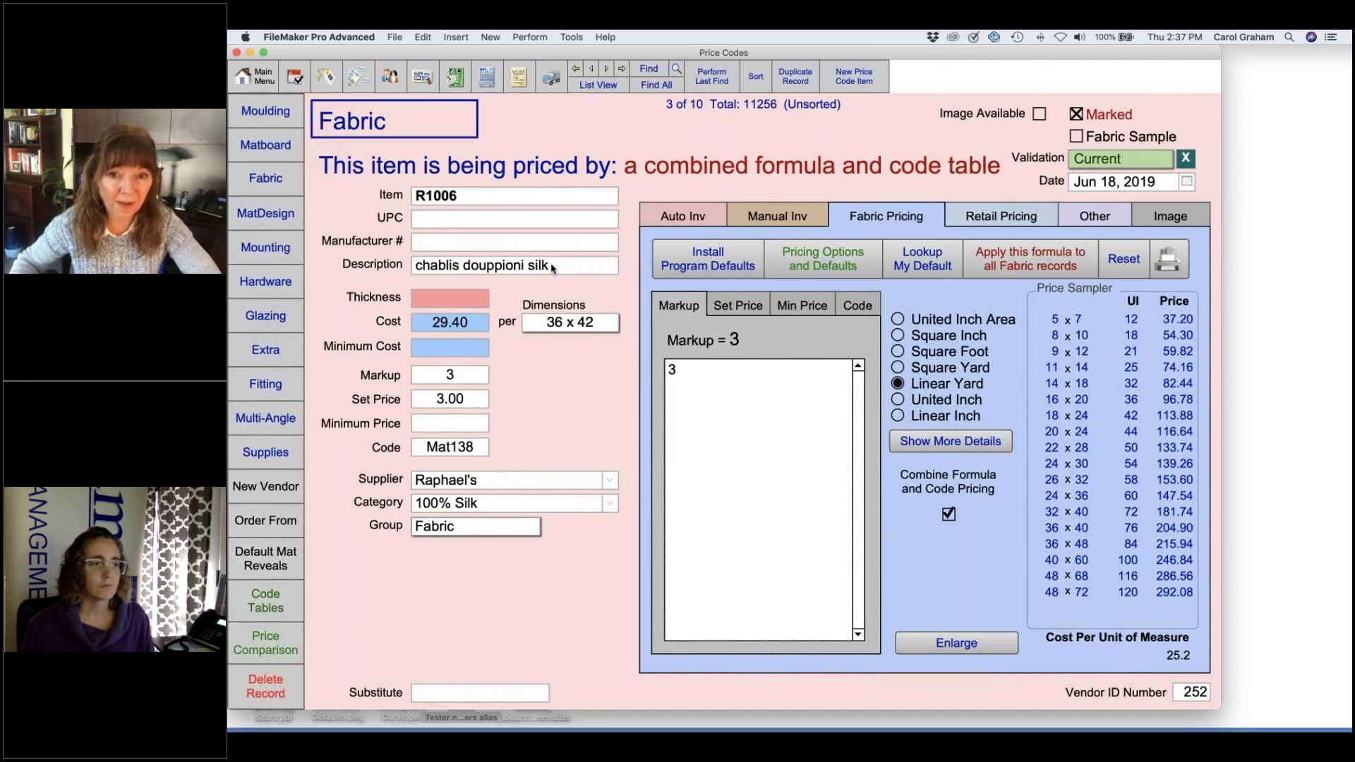
{"action": "left_click", "coordinate": [865, 307]}
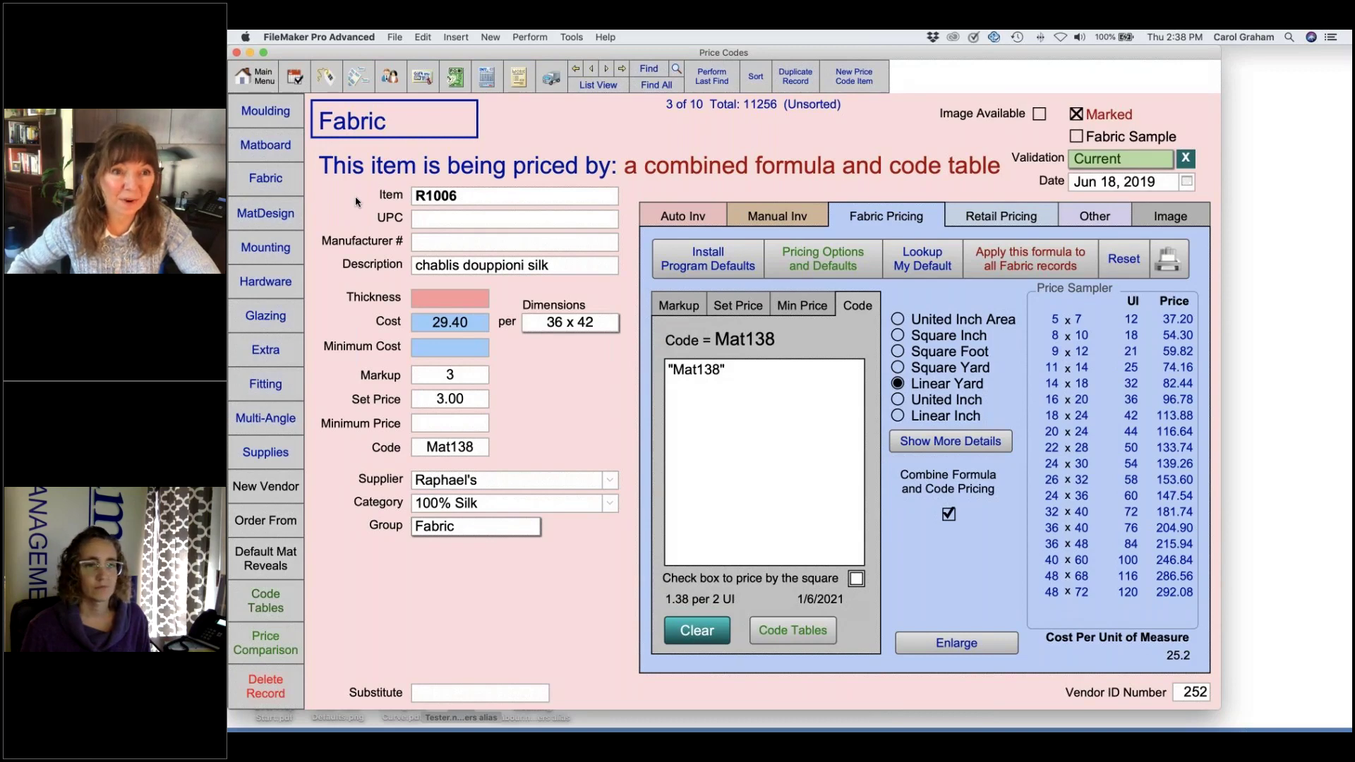
Step: List the mounting items, find the marked records and open the Foamcore, Regular item
{"action": "left_click", "coordinate": [272, 247]}
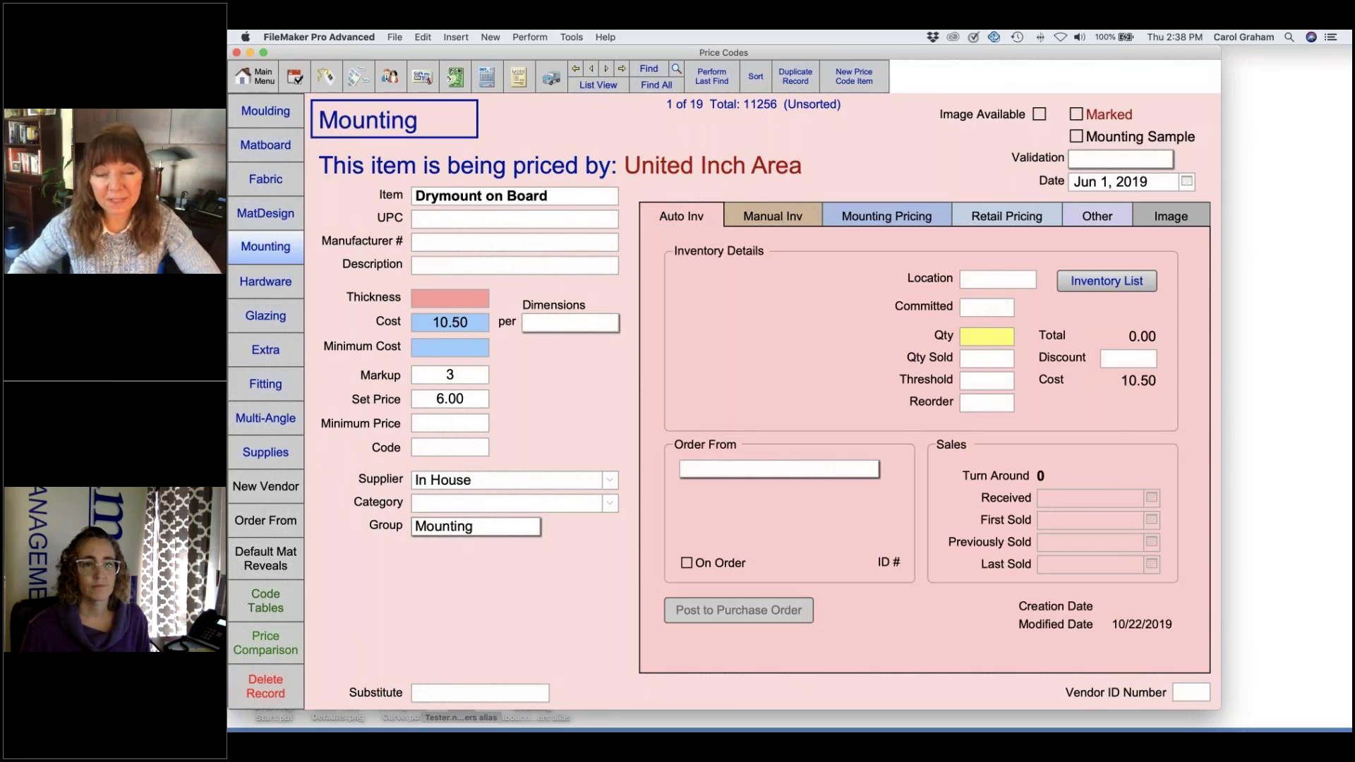
{"action": "left_click", "coordinate": [603, 85]}
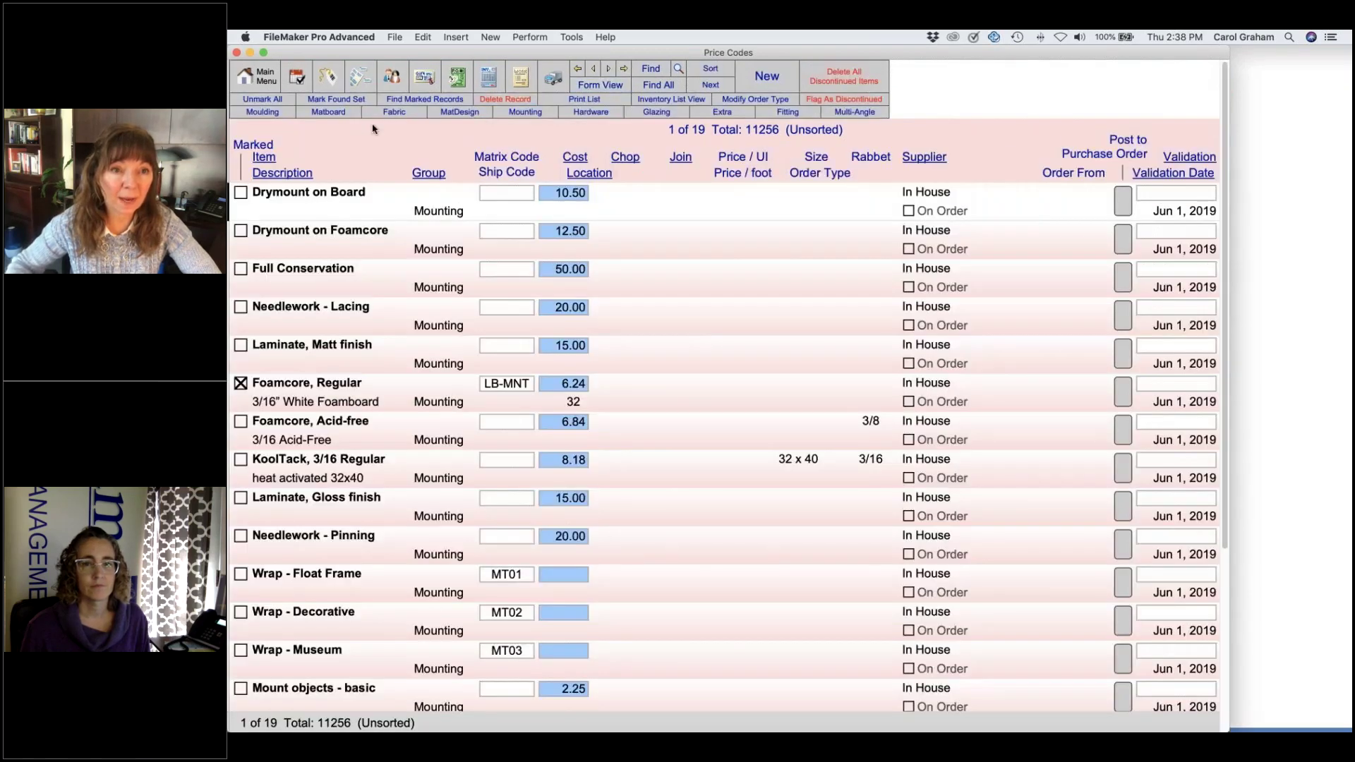
{"action": "left_click", "coordinate": [411, 101]}
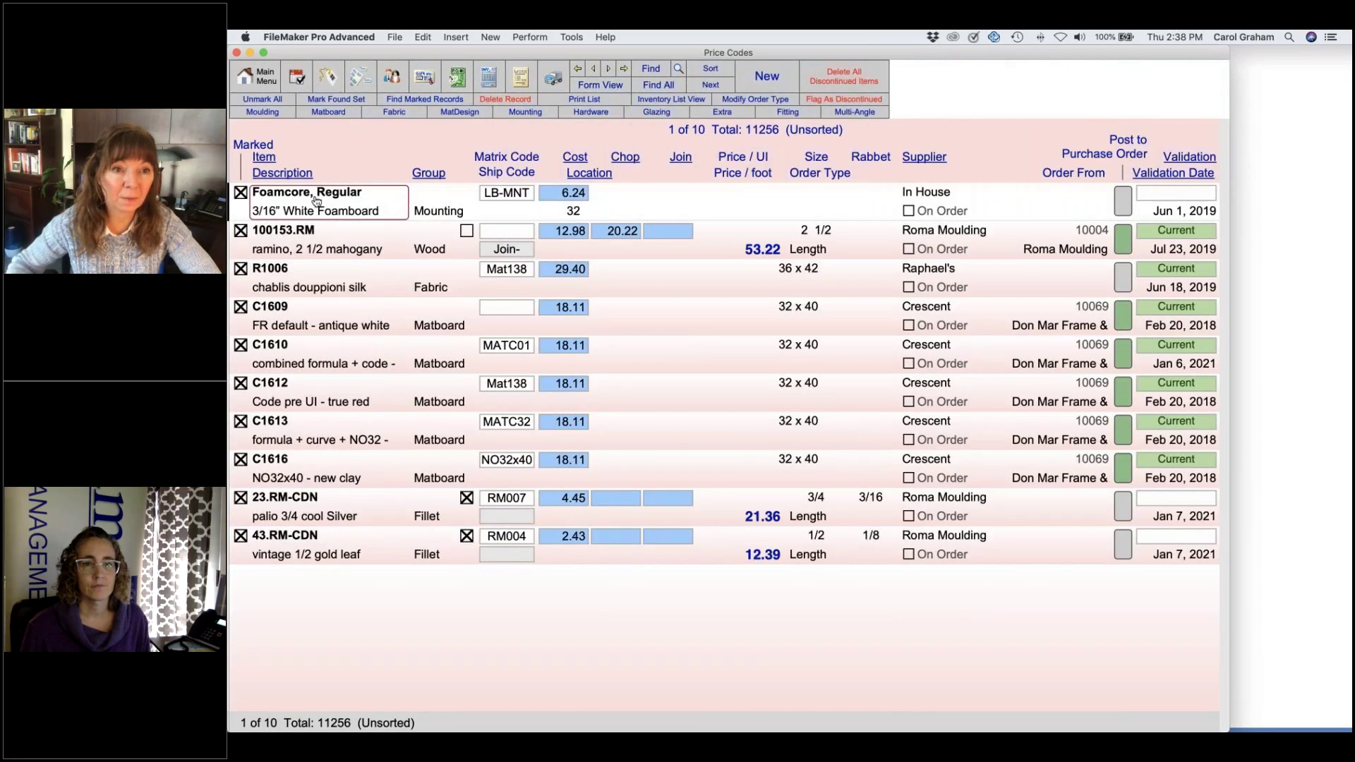
{"action": "left_click", "coordinate": [316, 203]}
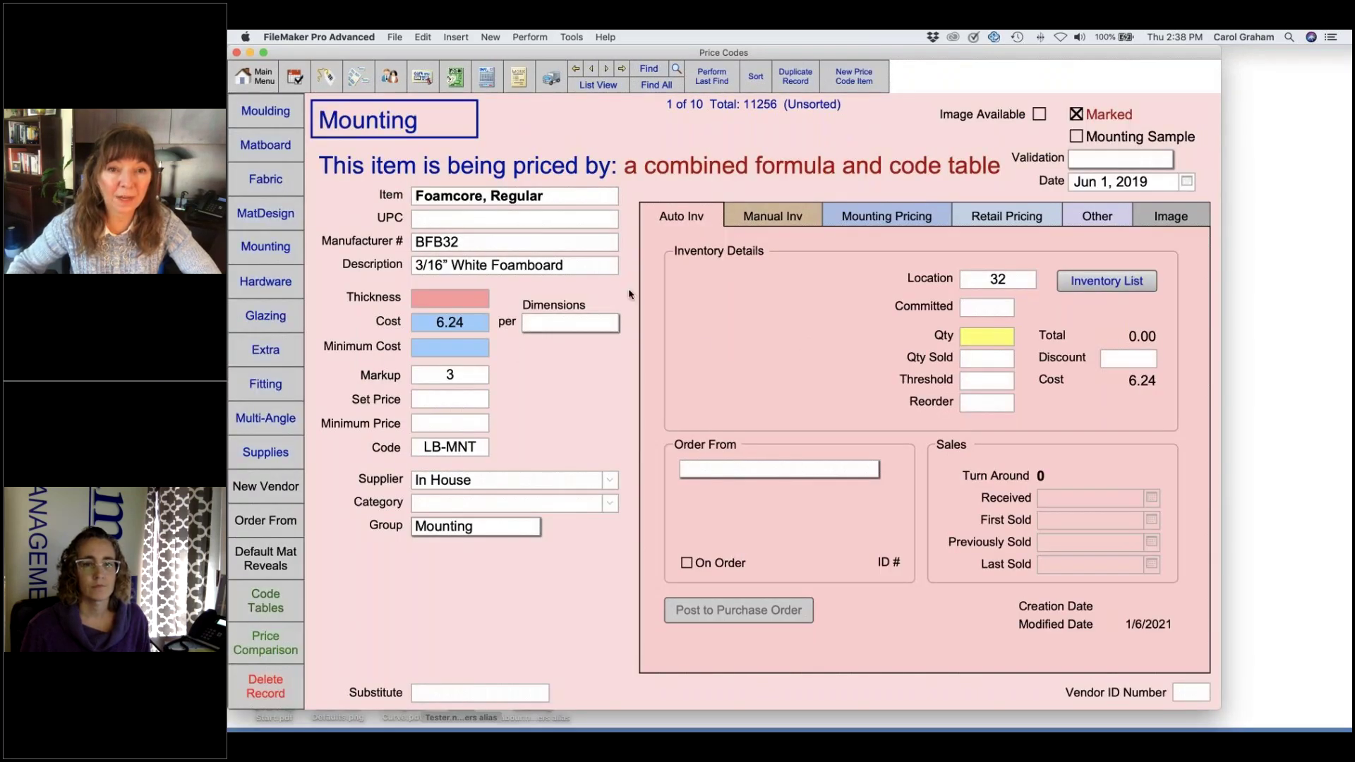
Step: Review the mounting pricing and code of Foamcore, Regular, then check the LB-MNT code table and close it
{"action": "left_click", "coordinate": [874, 224]}
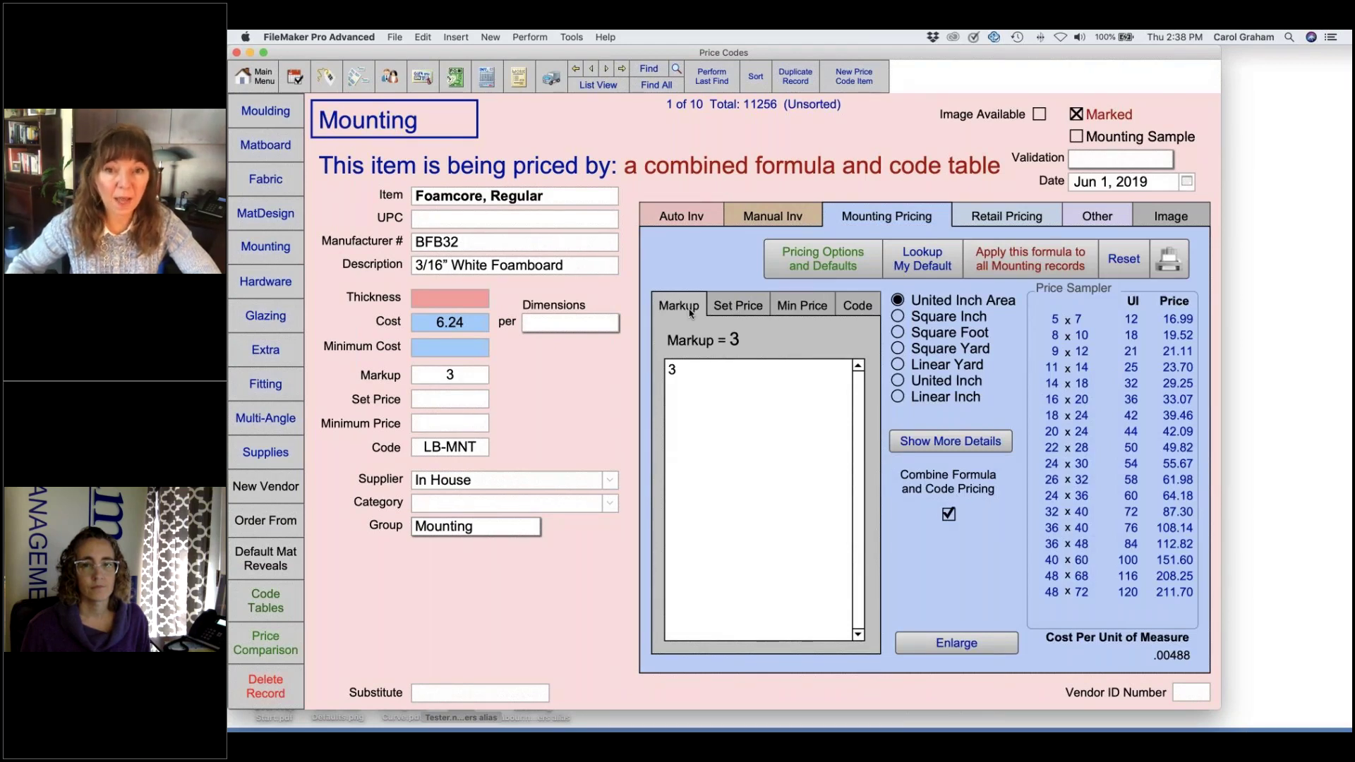
{"action": "left_click", "coordinate": [857, 306]}
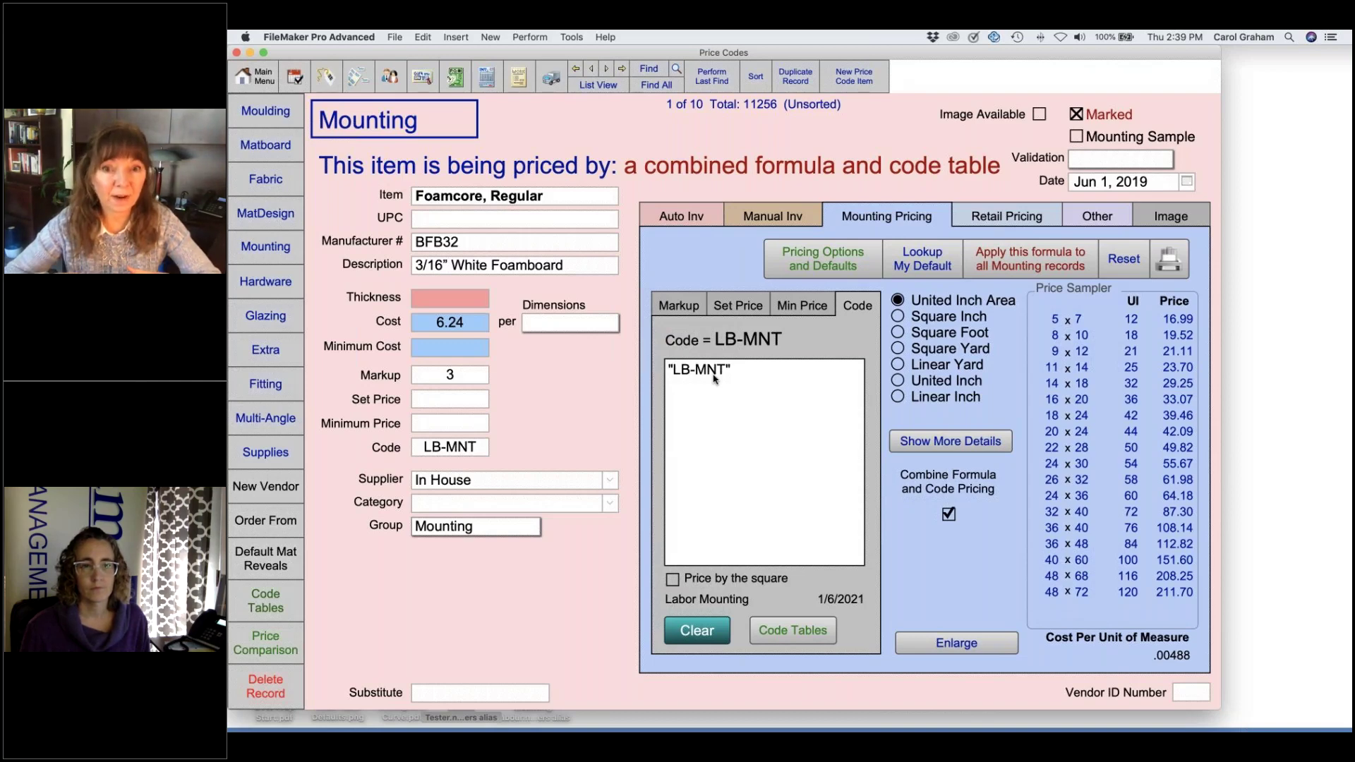
{"action": "left_click", "coordinate": [274, 599]}
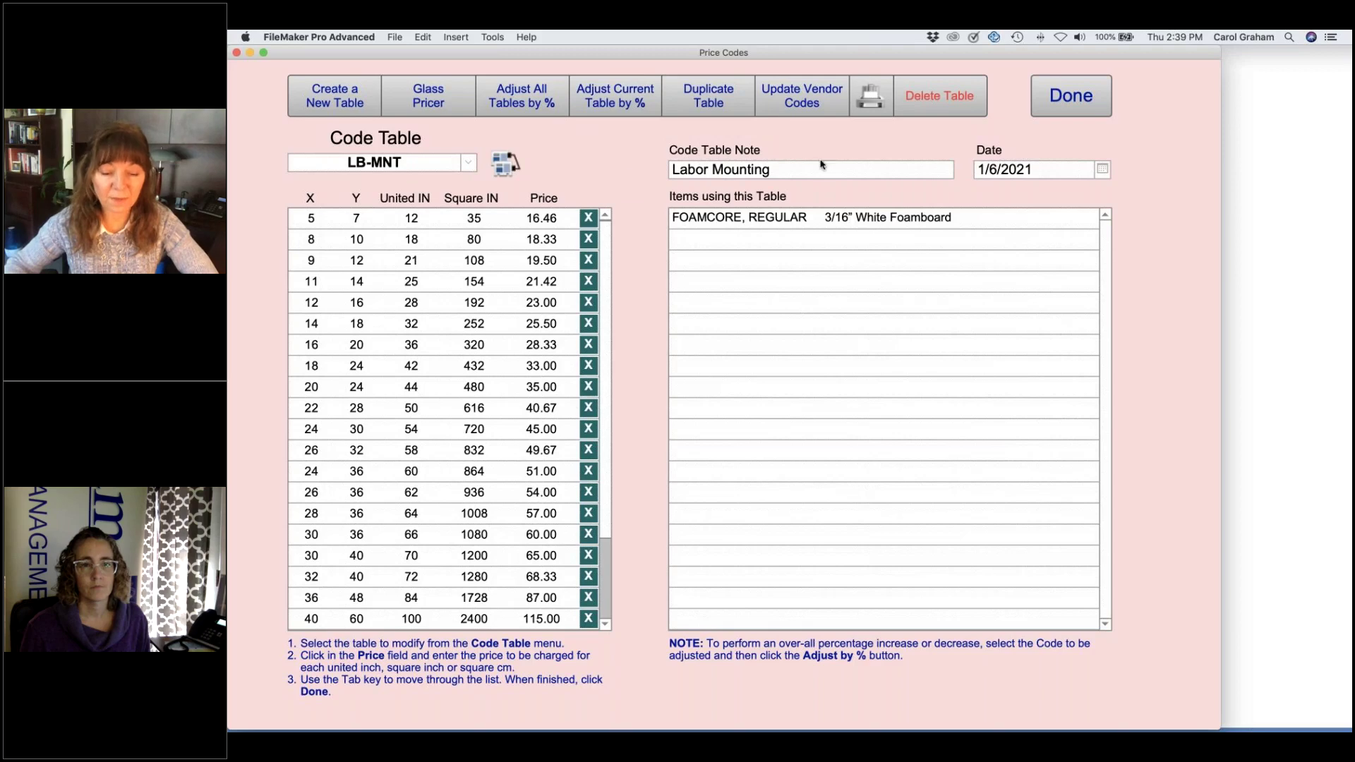
{"action": "left_click", "coordinate": [1059, 102]}
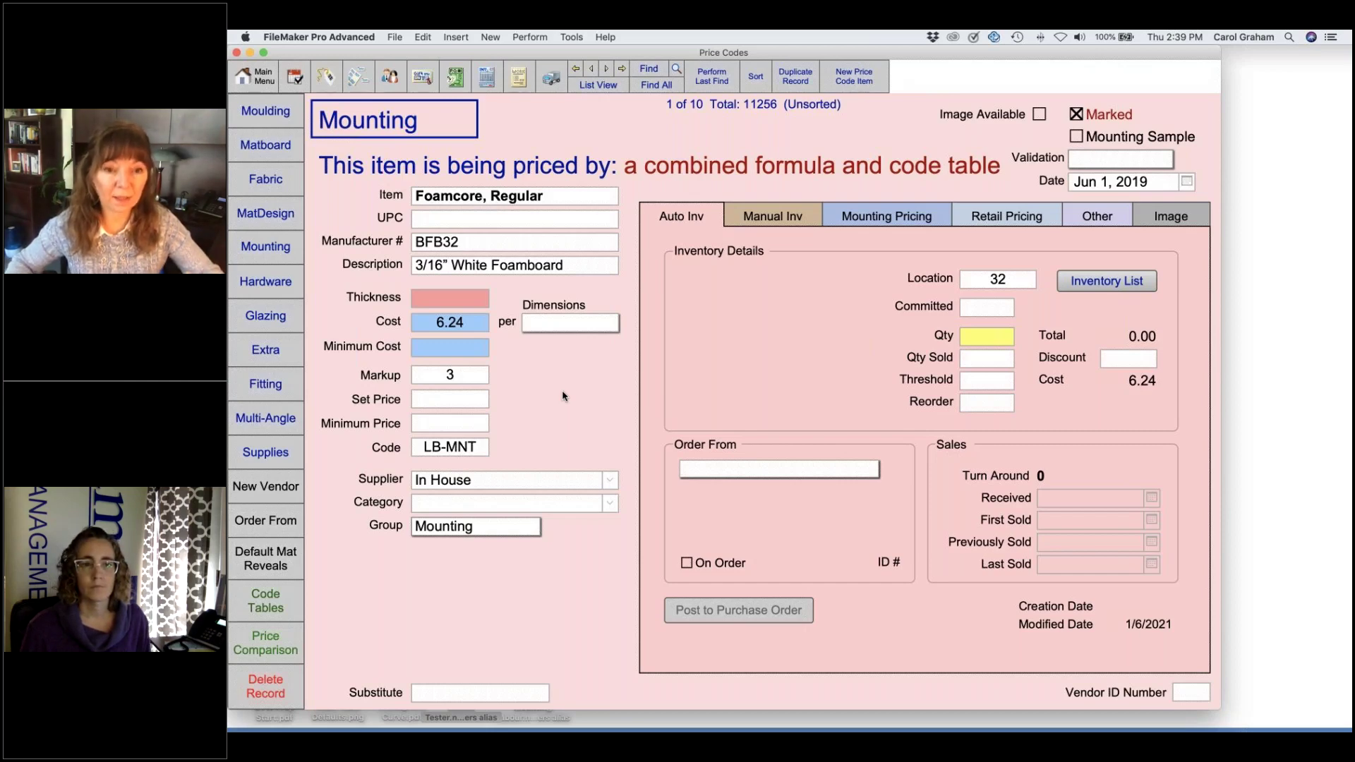
Step: Hide FileMaker and open the Mounting Labour spreadsheet in Numbers from the desktop
{"action": "left_click", "coordinate": [319, 37]}
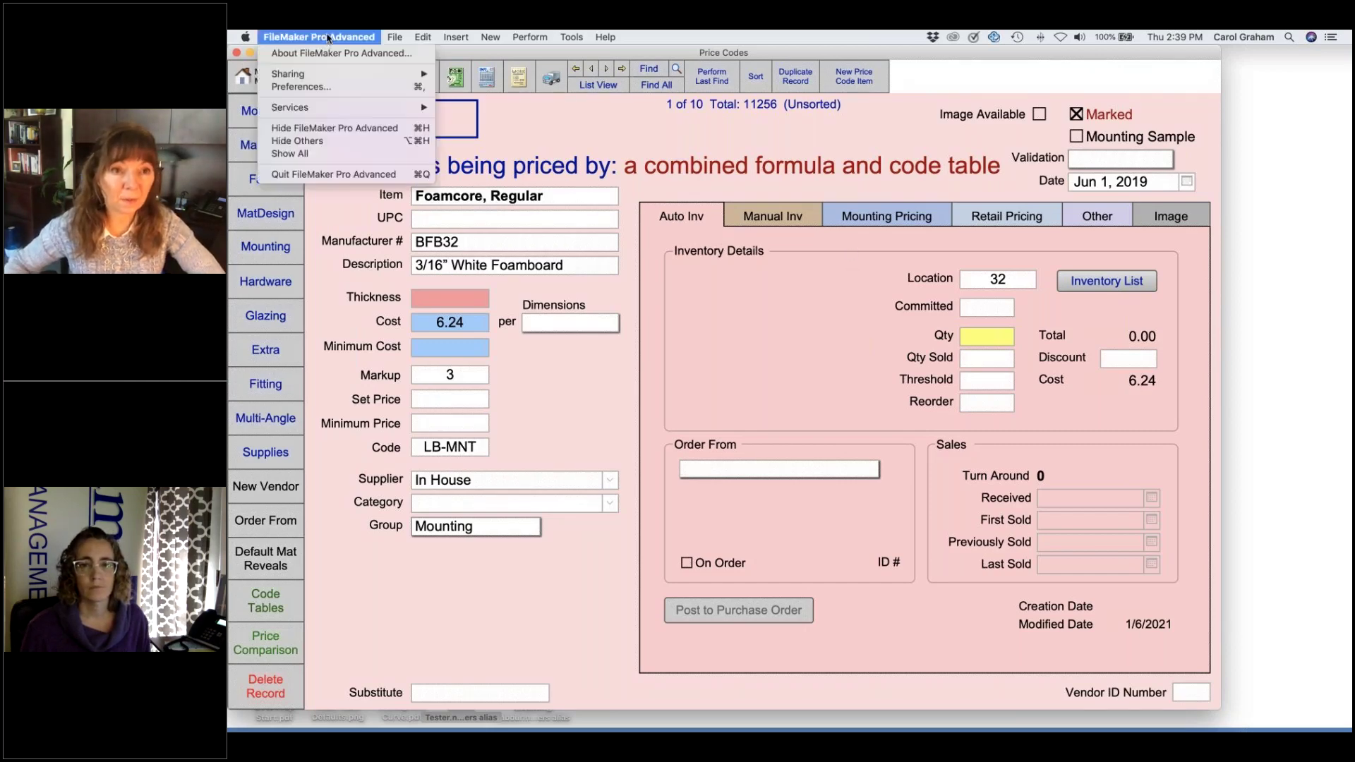
{"action": "left_click", "coordinate": [342, 130]}
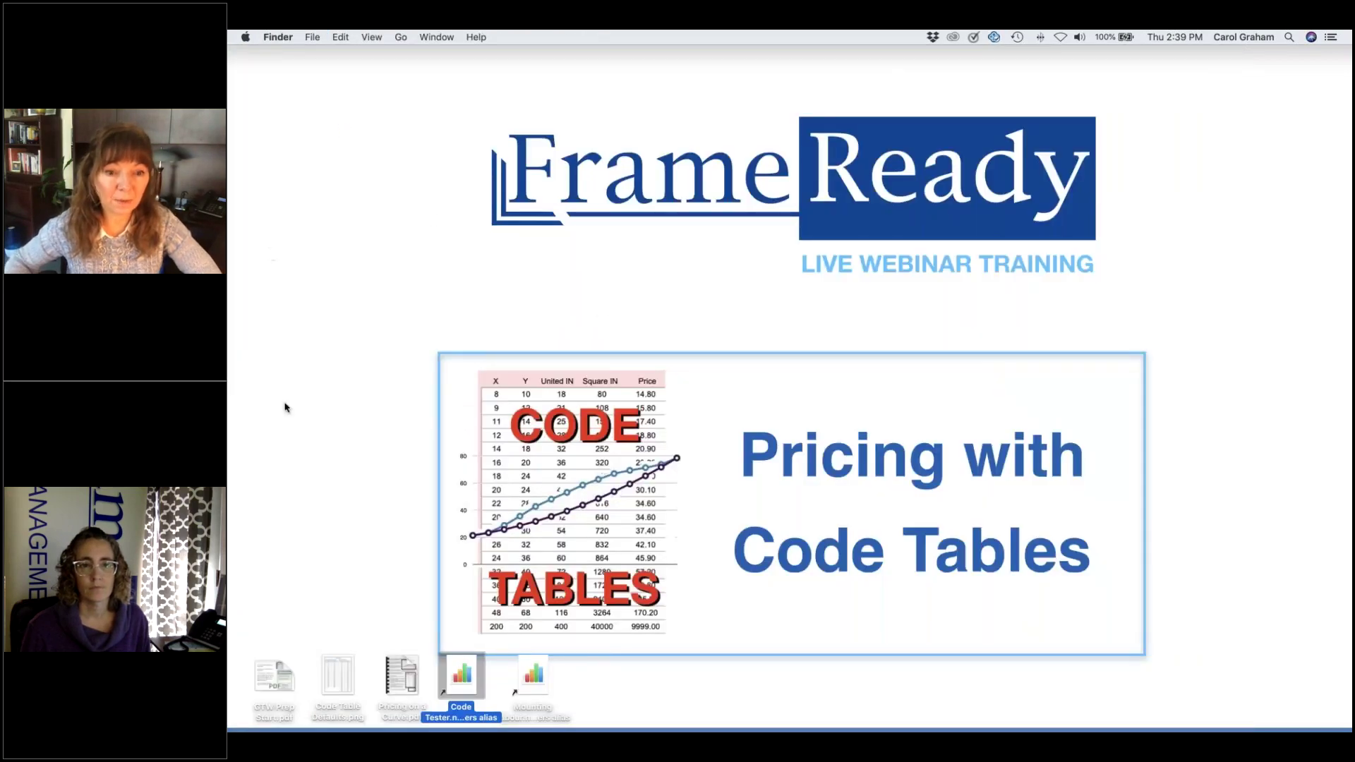
{"action": "left_click", "coordinate": [534, 676]}
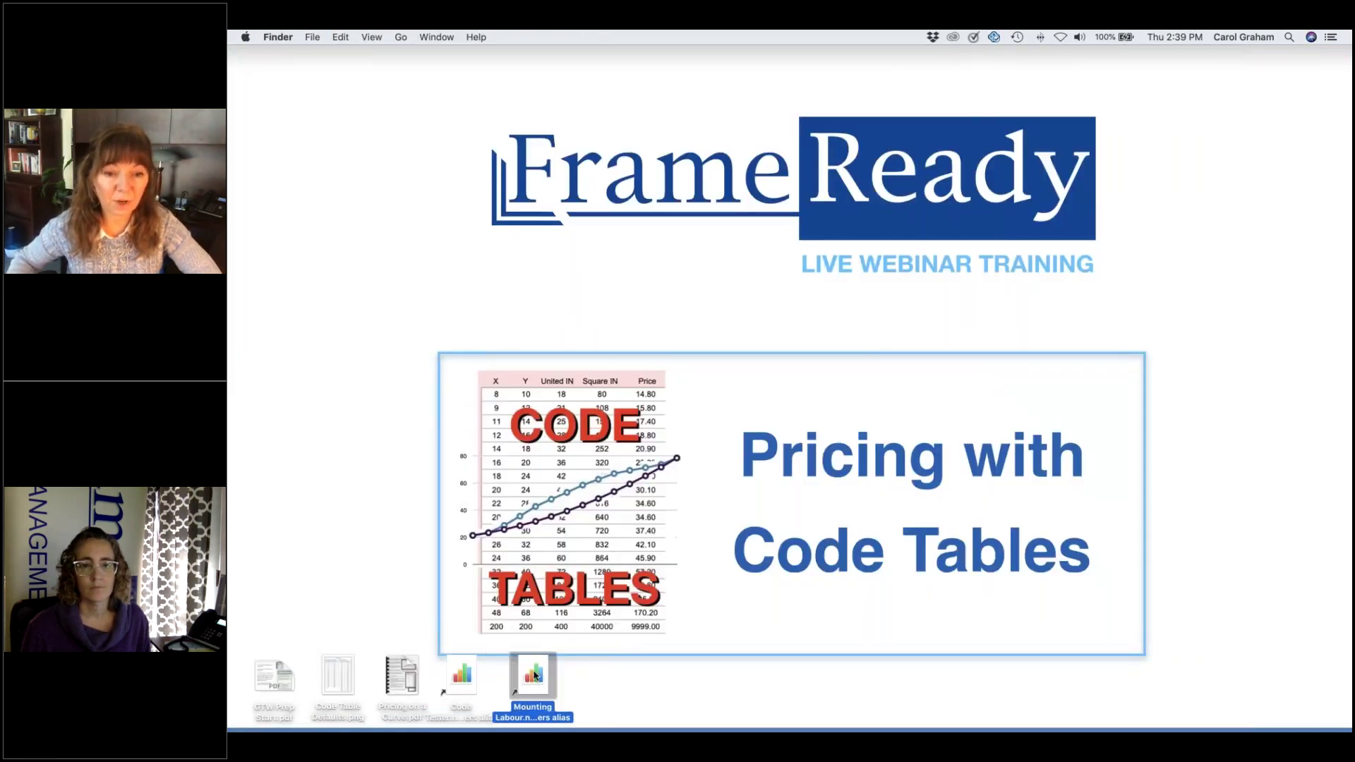
{"action": "double_click", "coordinate": [534, 676]}
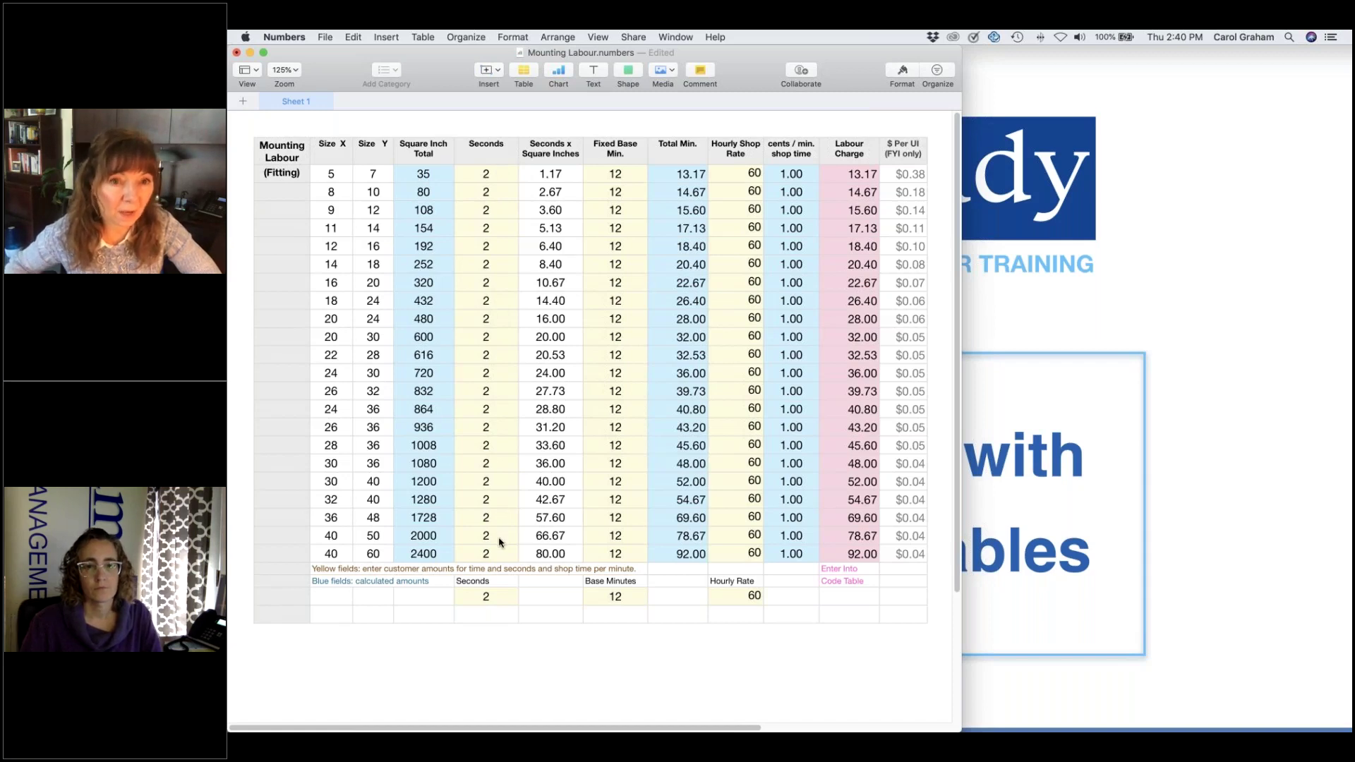
Step: Try 3 as the Seconds value below the mounting labour table, then set it back to 2
{"action": "left_click", "coordinate": [501, 597]}
{"action": "type", "text": "3"}
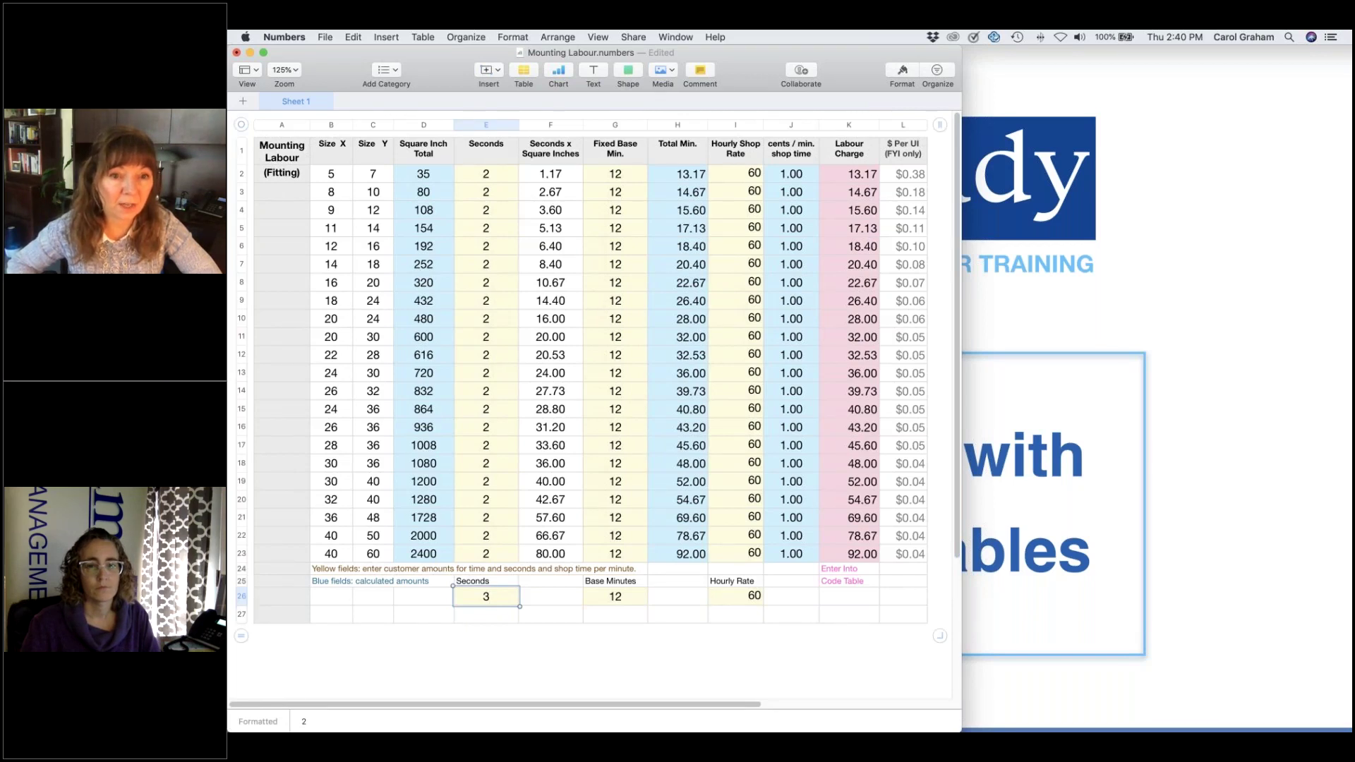
{"action": "key", "text": "Return"}
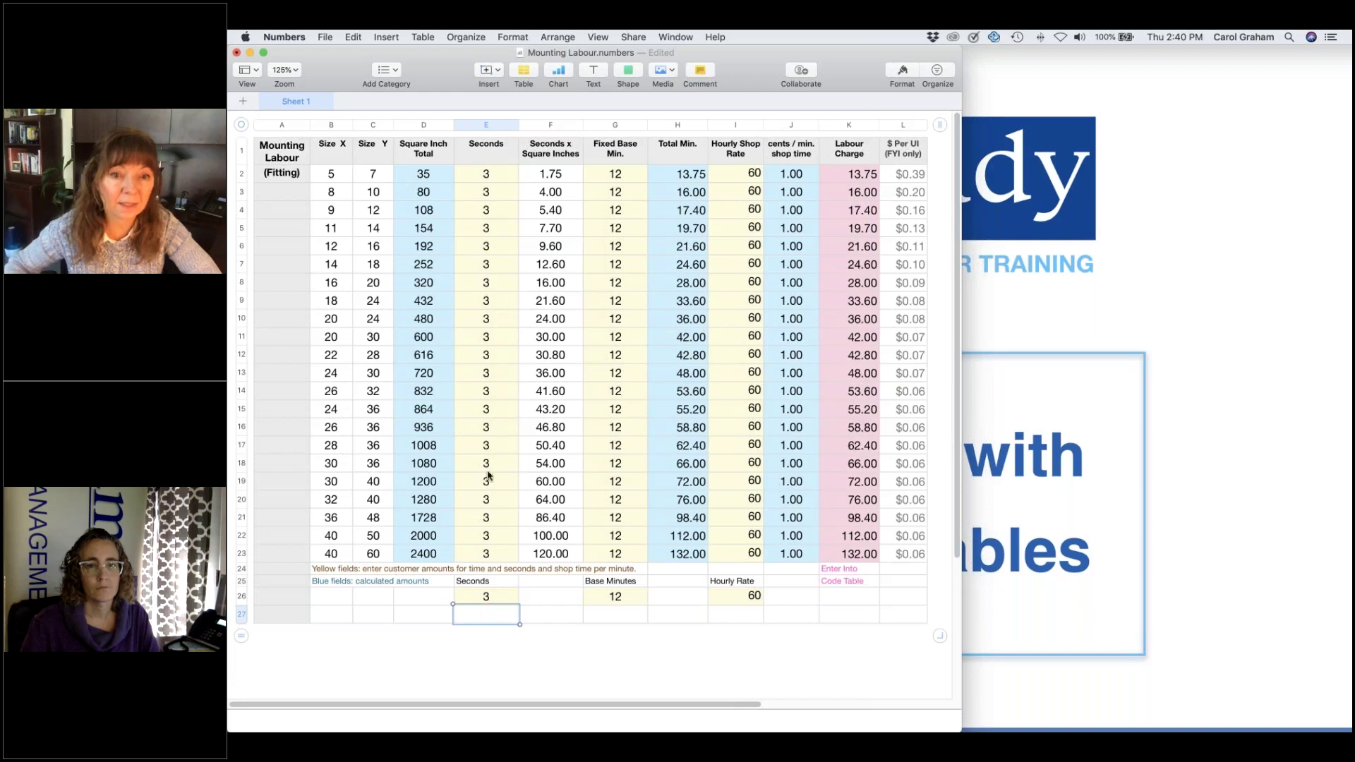
{"action": "left_click", "coordinate": [497, 598]}
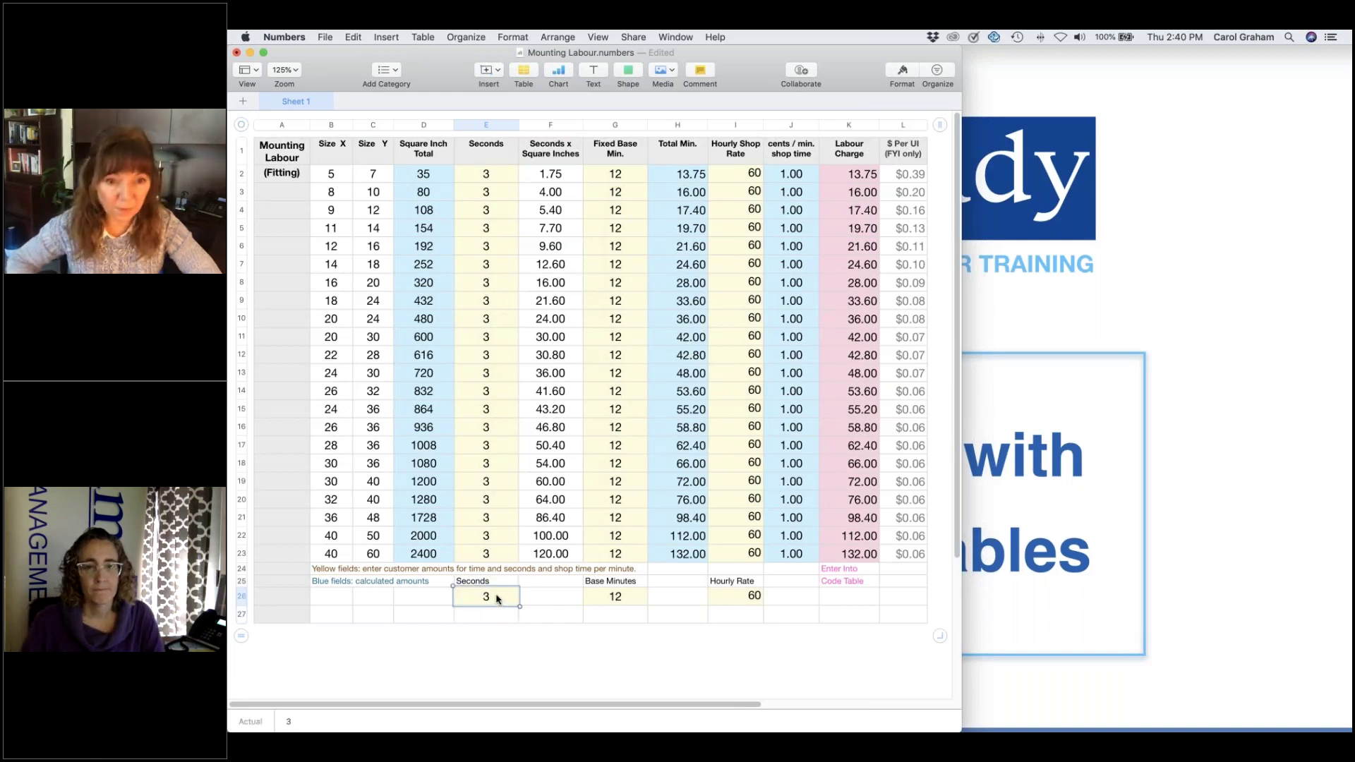
{"action": "type", "text": "2"}
{"action": "key", "text": "Return"}
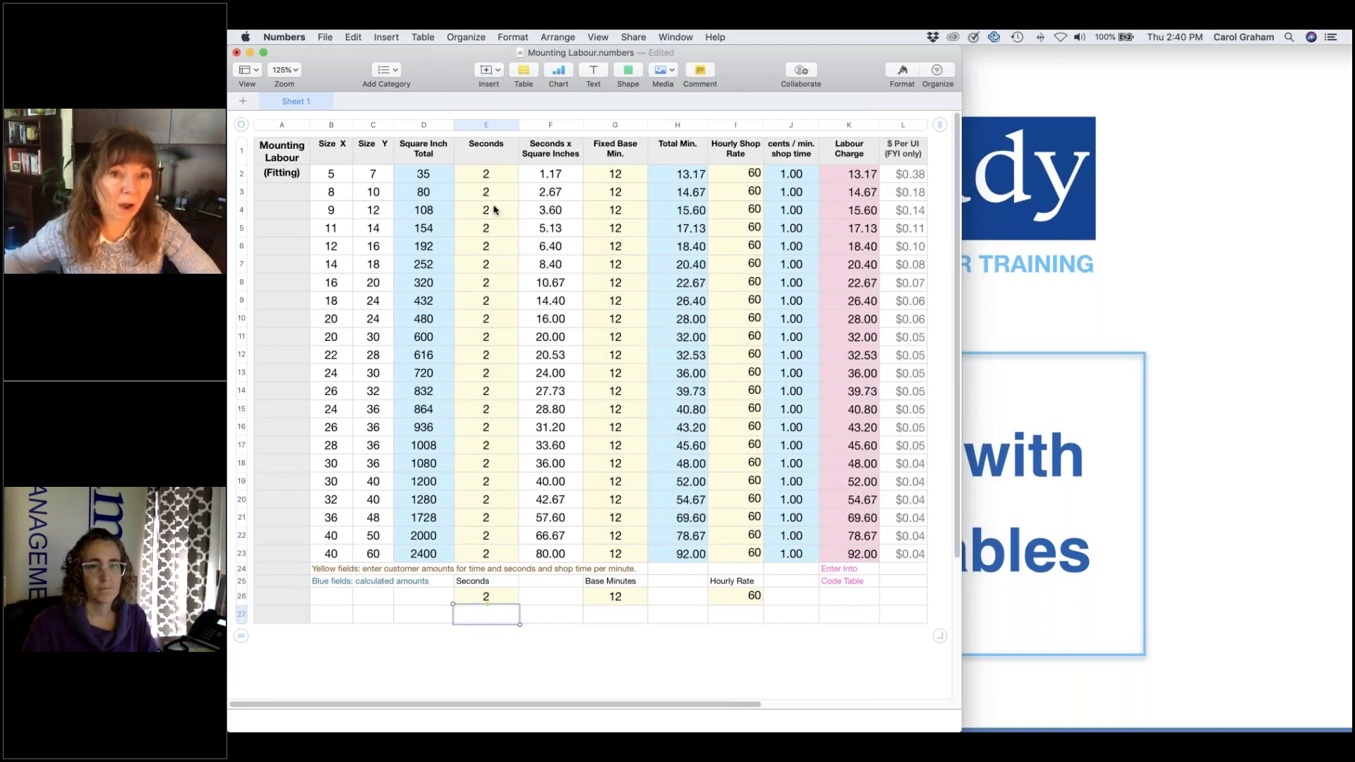
Step: Examine the formulas for seconds by square inches, fixed base minutes and total minutes in the 5 x 7 row
{"action": "left_click", "coordinate": [570, 176]}
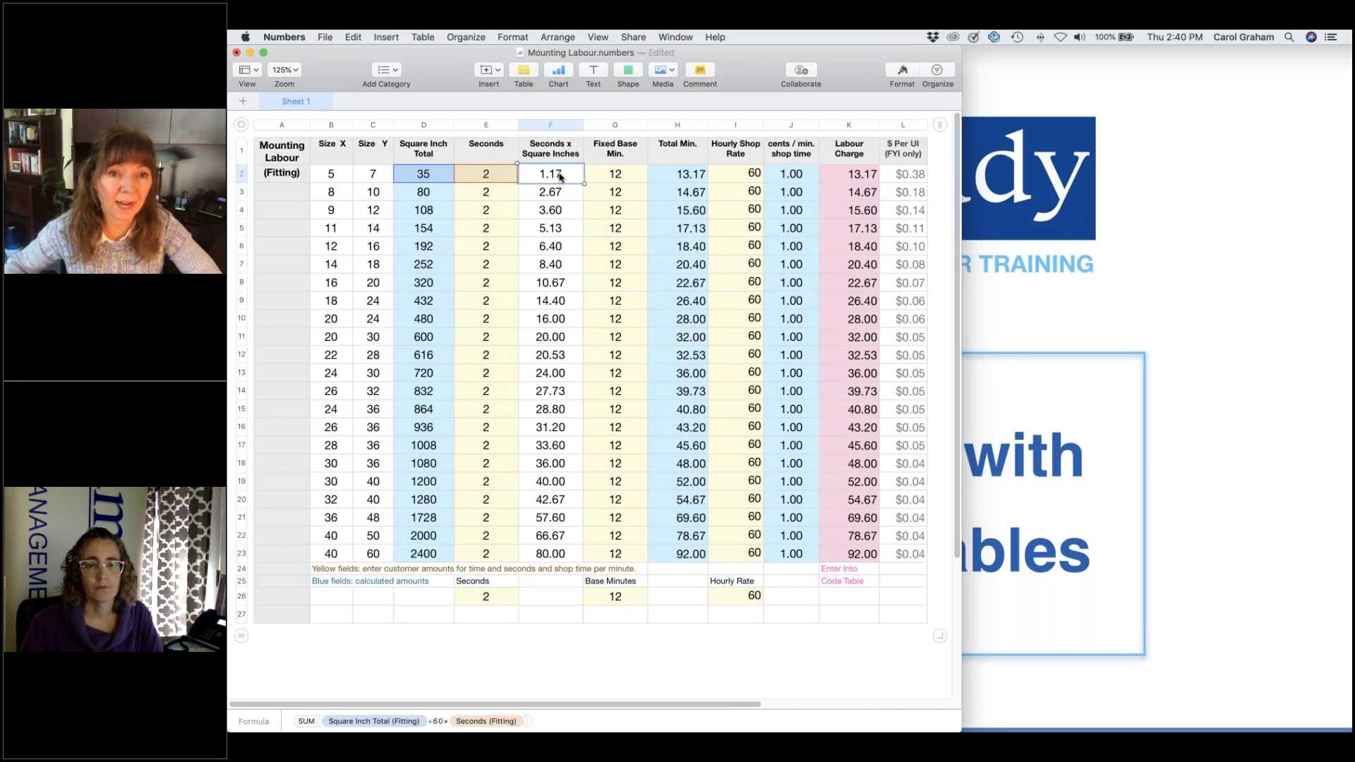
{"action": "left_click", "coordinate": [632, 177]}
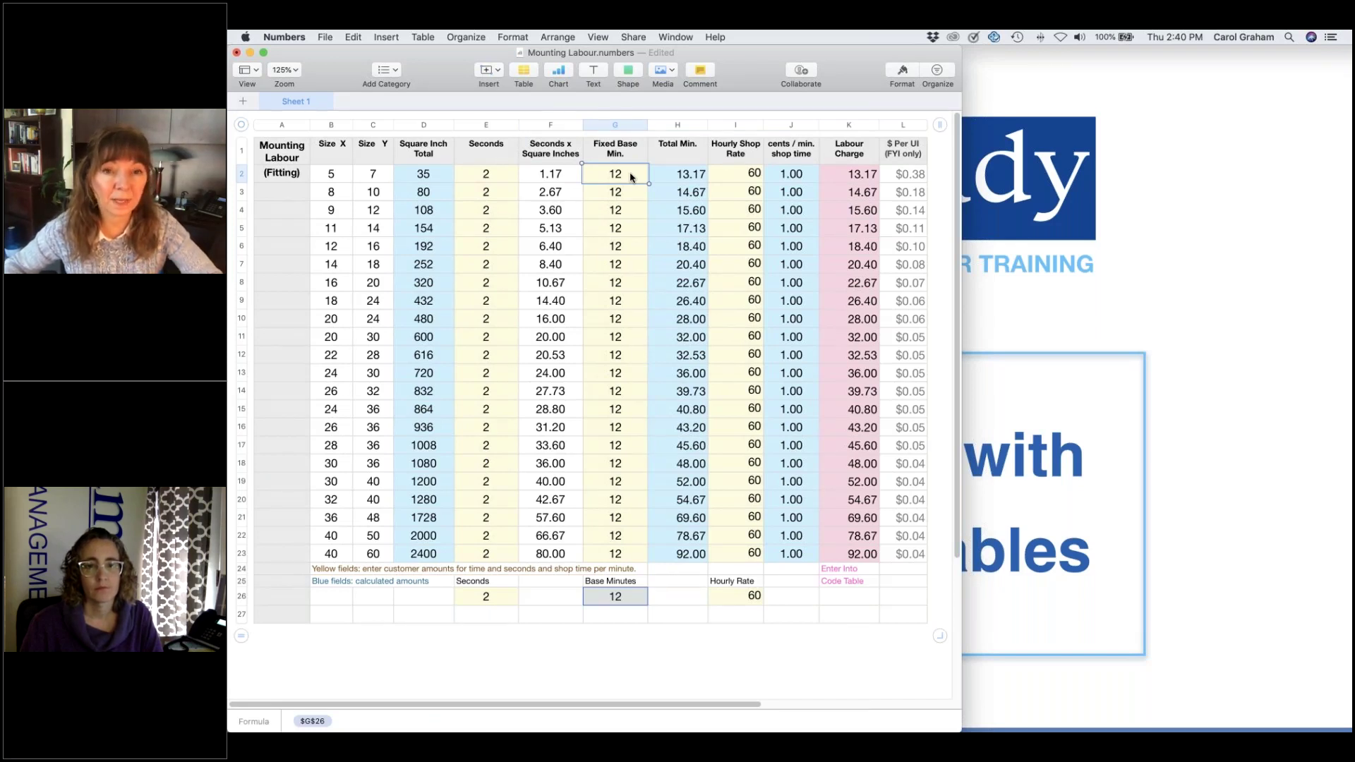
{"action": "left_click", "coordinate": [690, 174]}
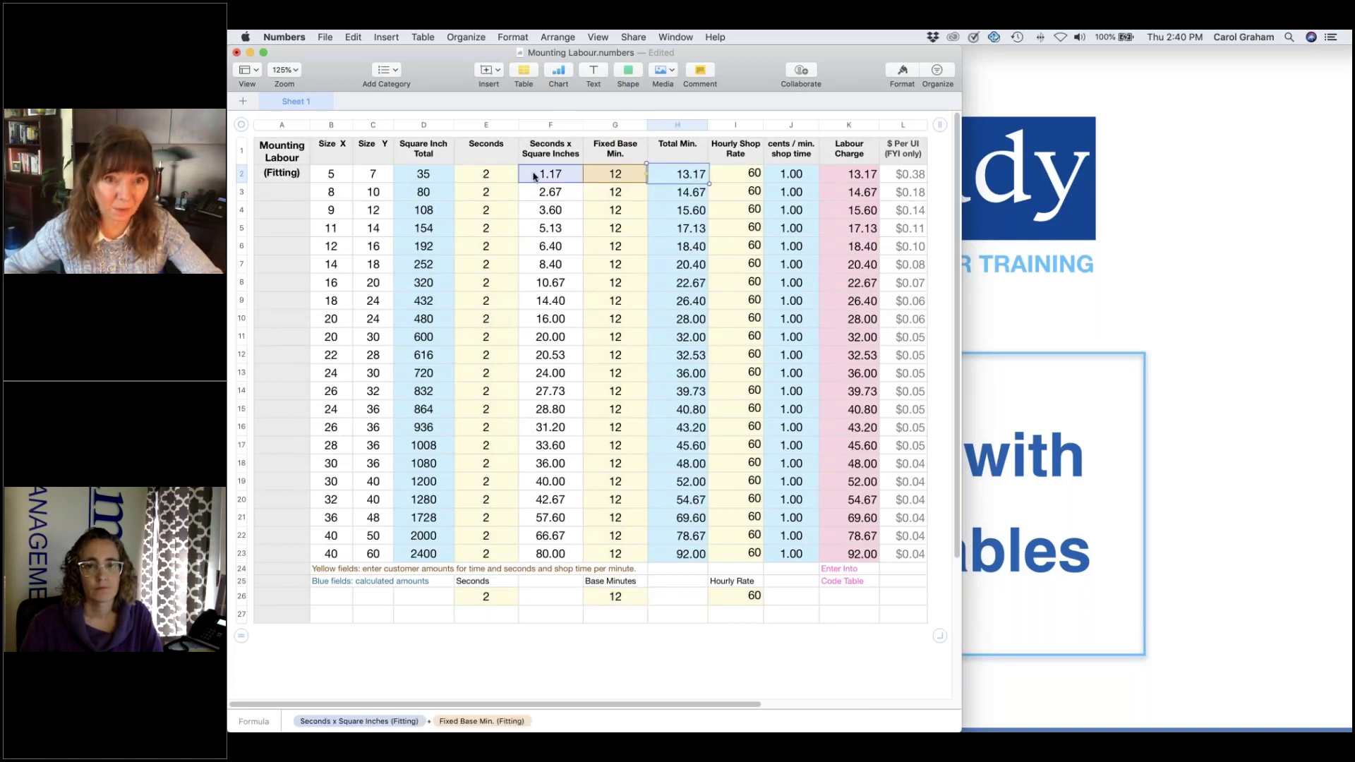
Step: Set the Hourly Rate below the mounting labour table to 75 and switch back to the FileMaker price codes
{"action": "left_click", "coordinate": [739, 598]}
{"action": "type", "text": "75"}
{"action": "key", "text": "Return"}
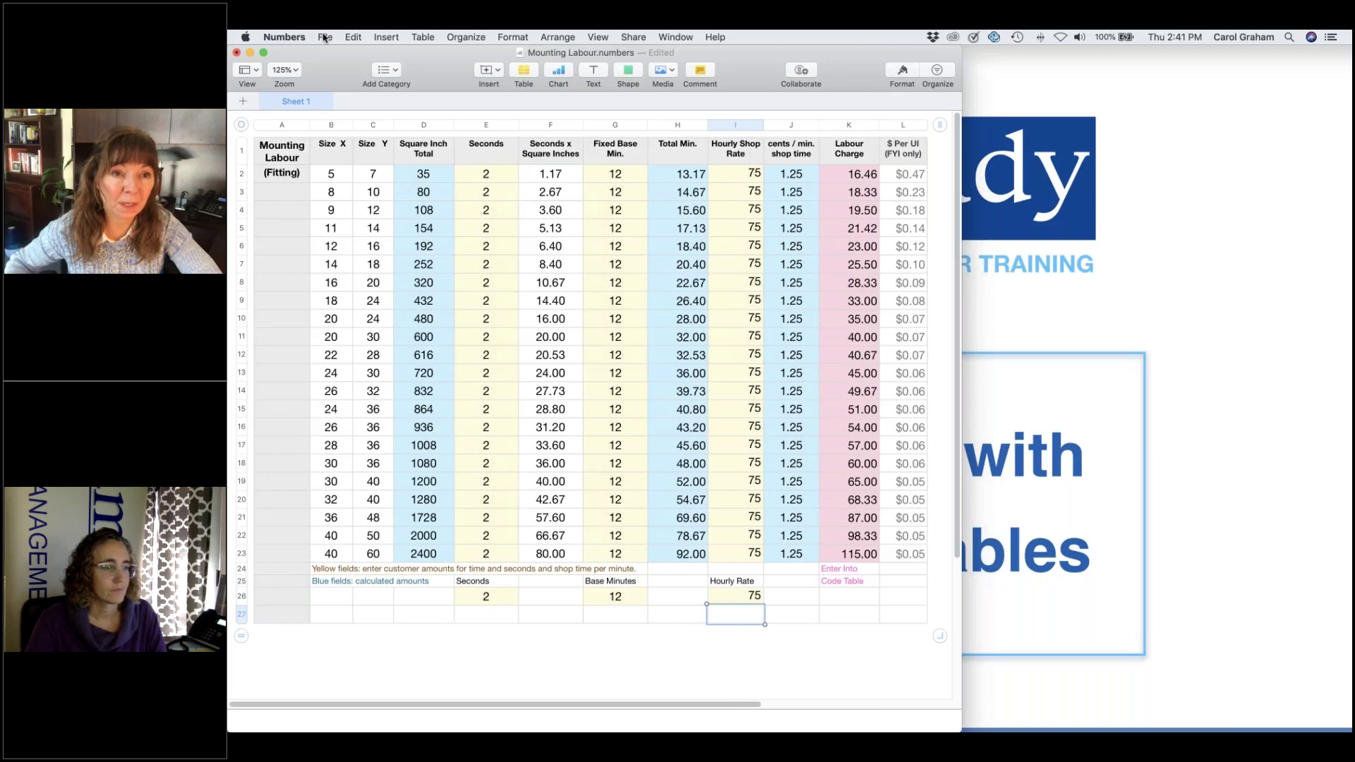
{"action": "left_click", "coordinate": [250, 54]}
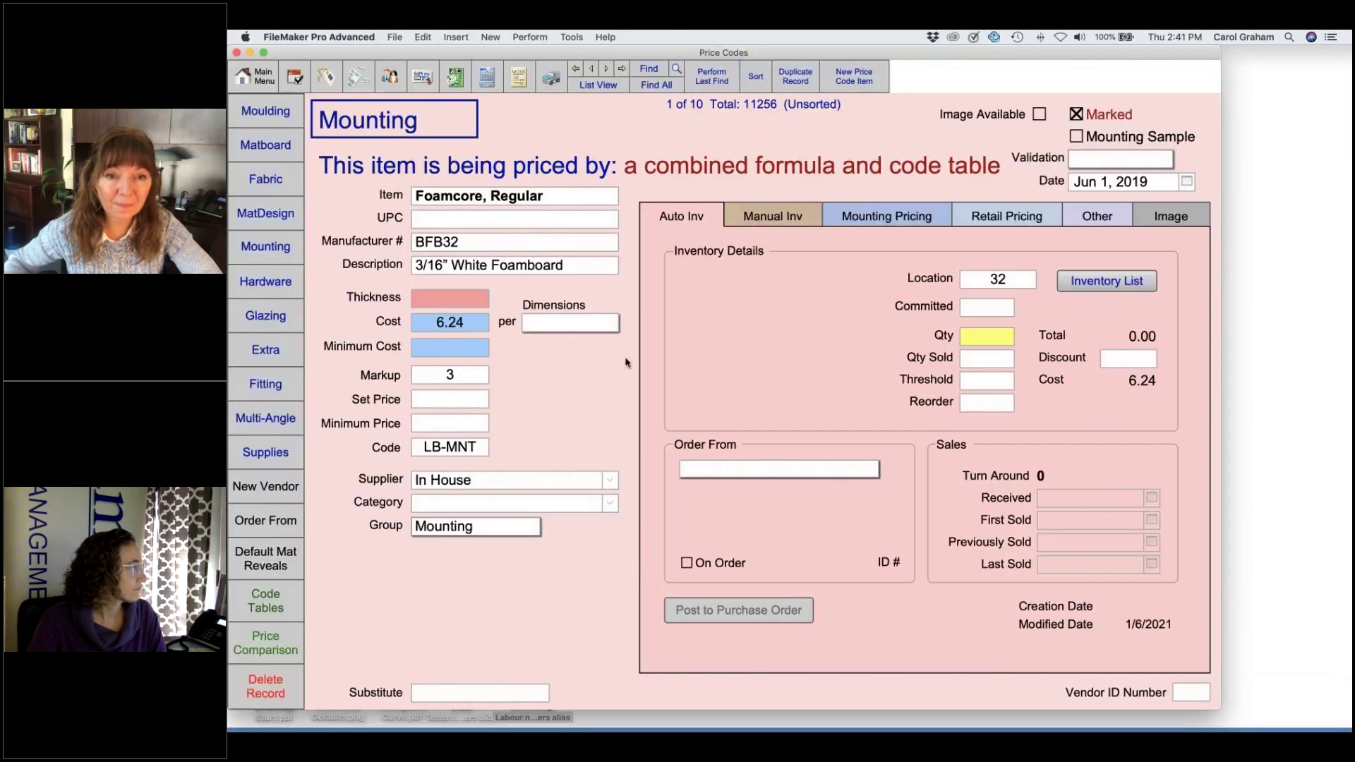
Step: Show the marked price codes as a list and reopen the Foamcore, Regular item
{"action": "left_click", "coordinate": [598, 84]}
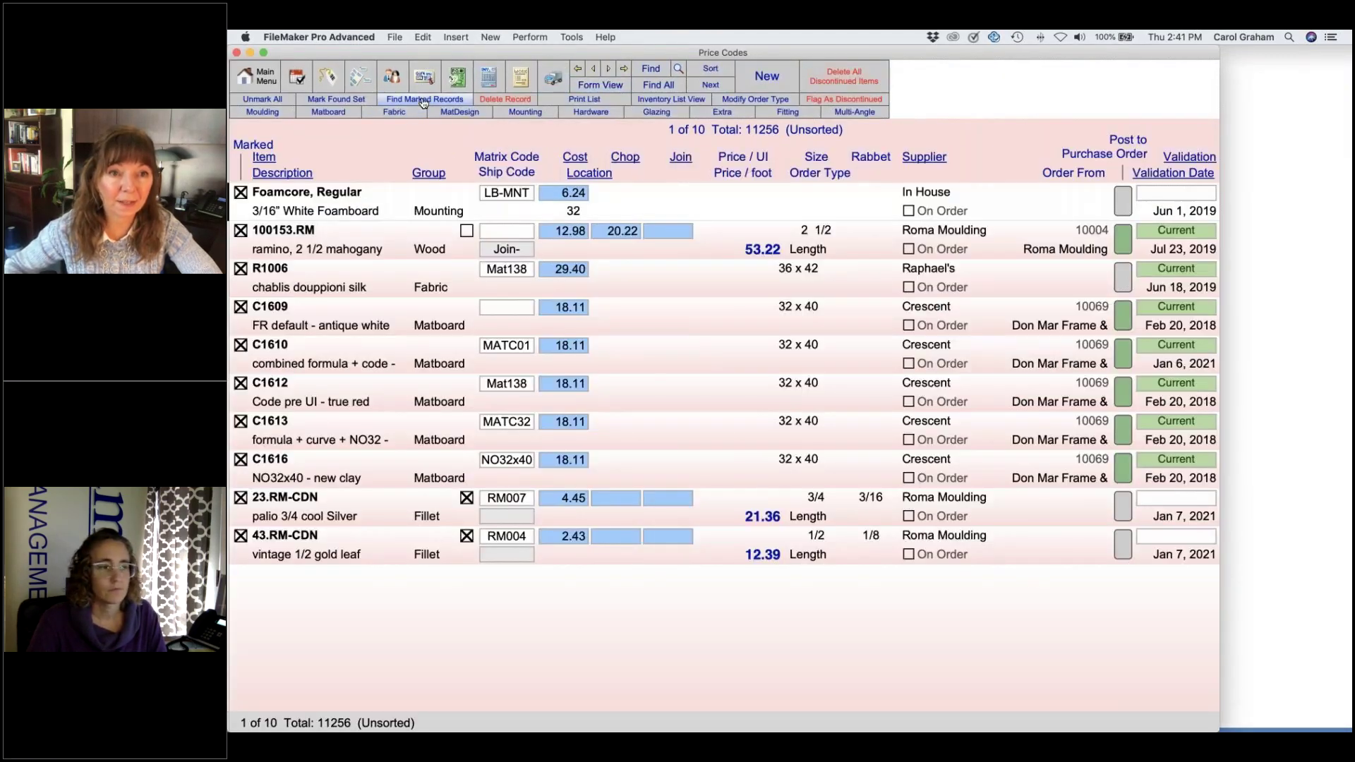
{"action": "left_click", "coordinate": [339, 247]}
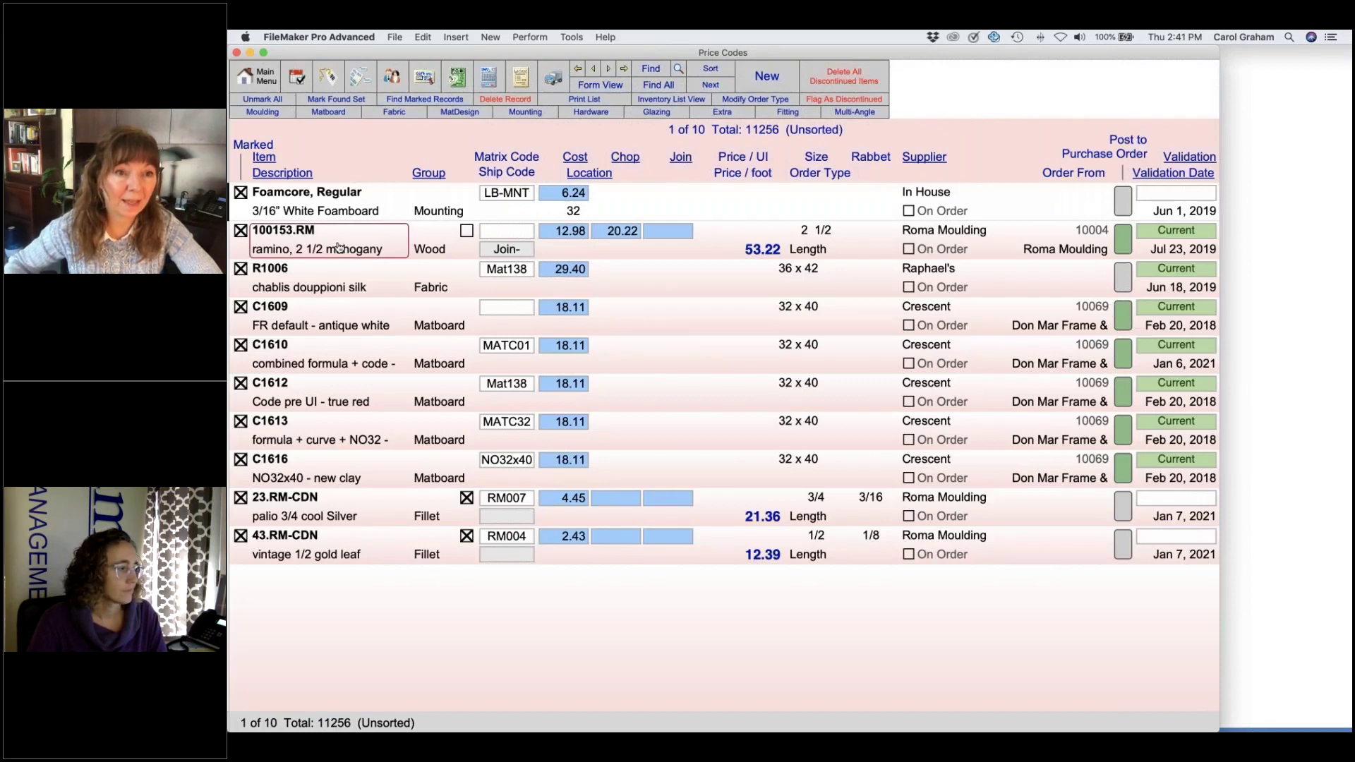
{"action": "left_click", "coordinate": [328, 202]}
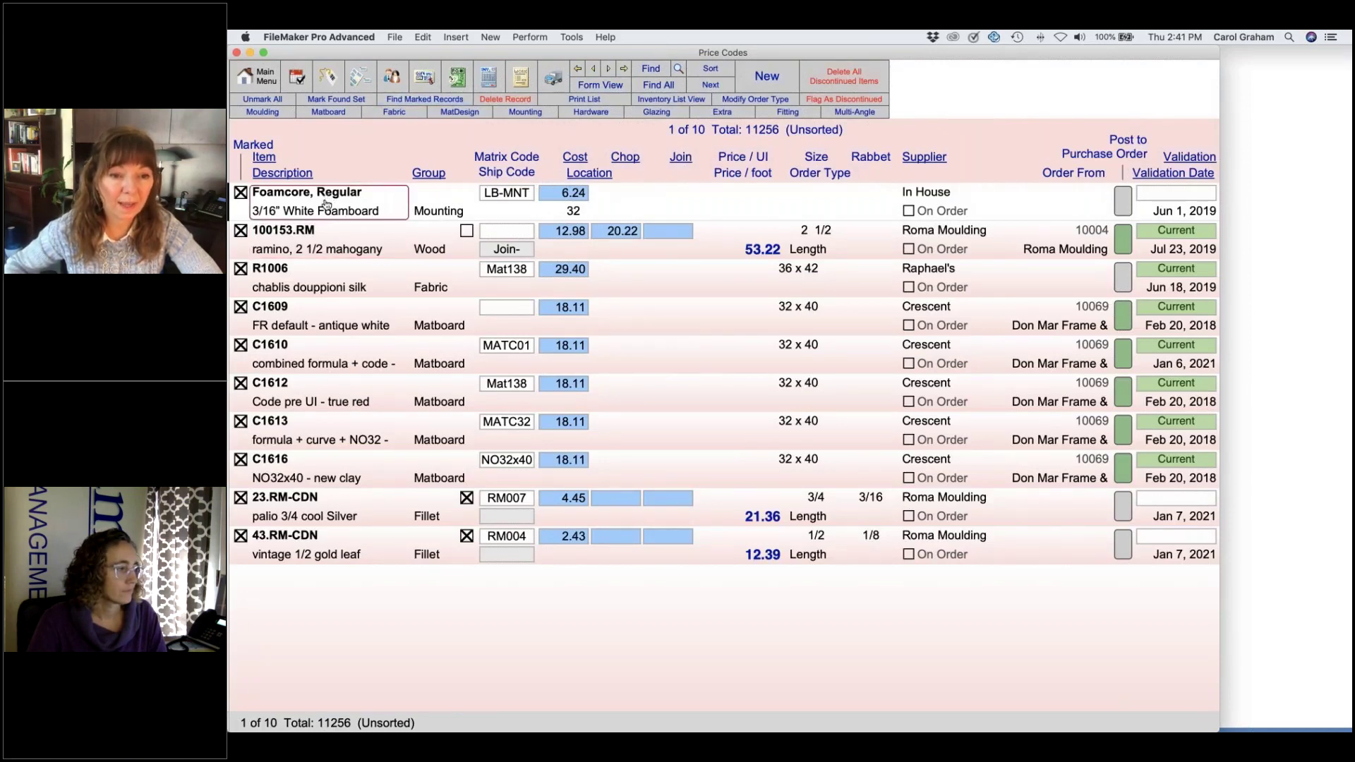
{"action": "double_click", "coordinate": [327, 204]}
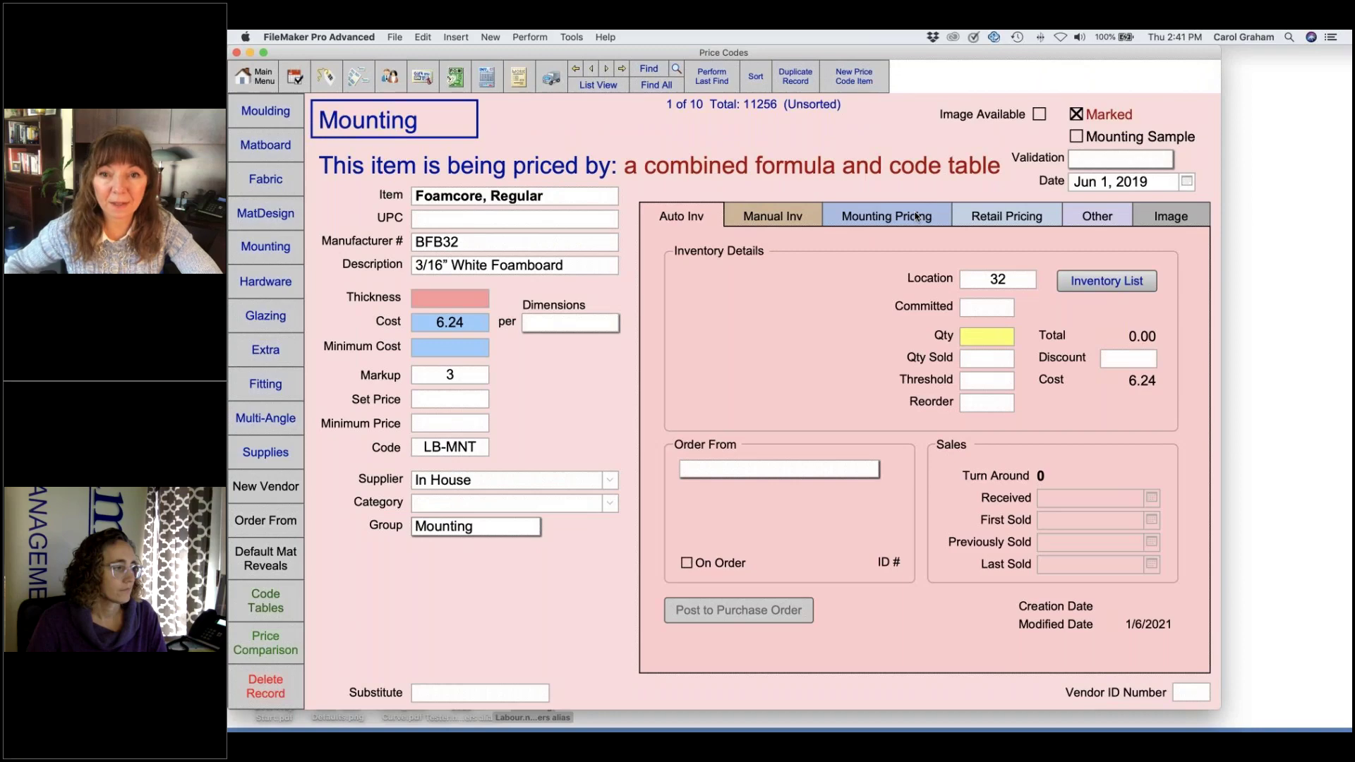
Step: Show the mounting pricing code of Foamcore, Regular and set the item's date to Jan 7, 2021
{"action": "left_click", "coordinate": [916, 217]}
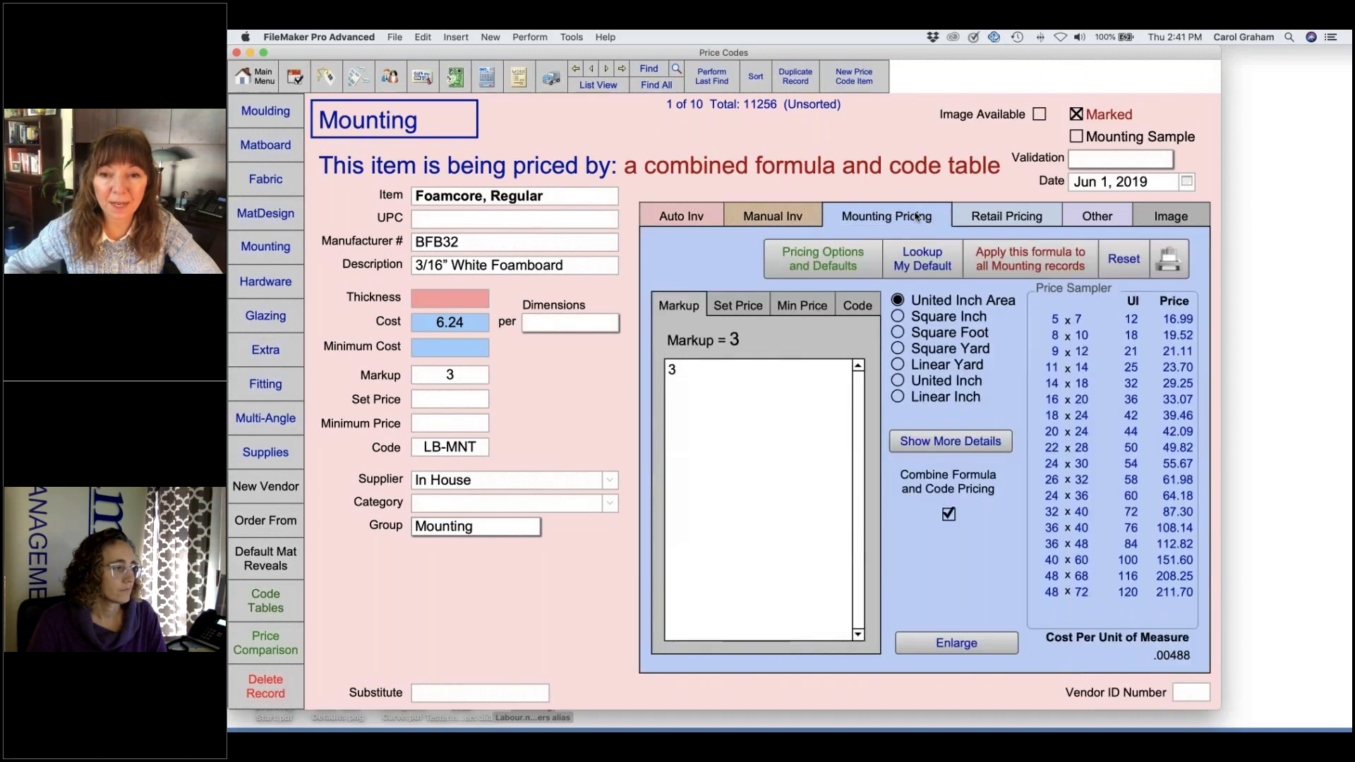
{"action": "left_click", "coordinate": [860, 305]}
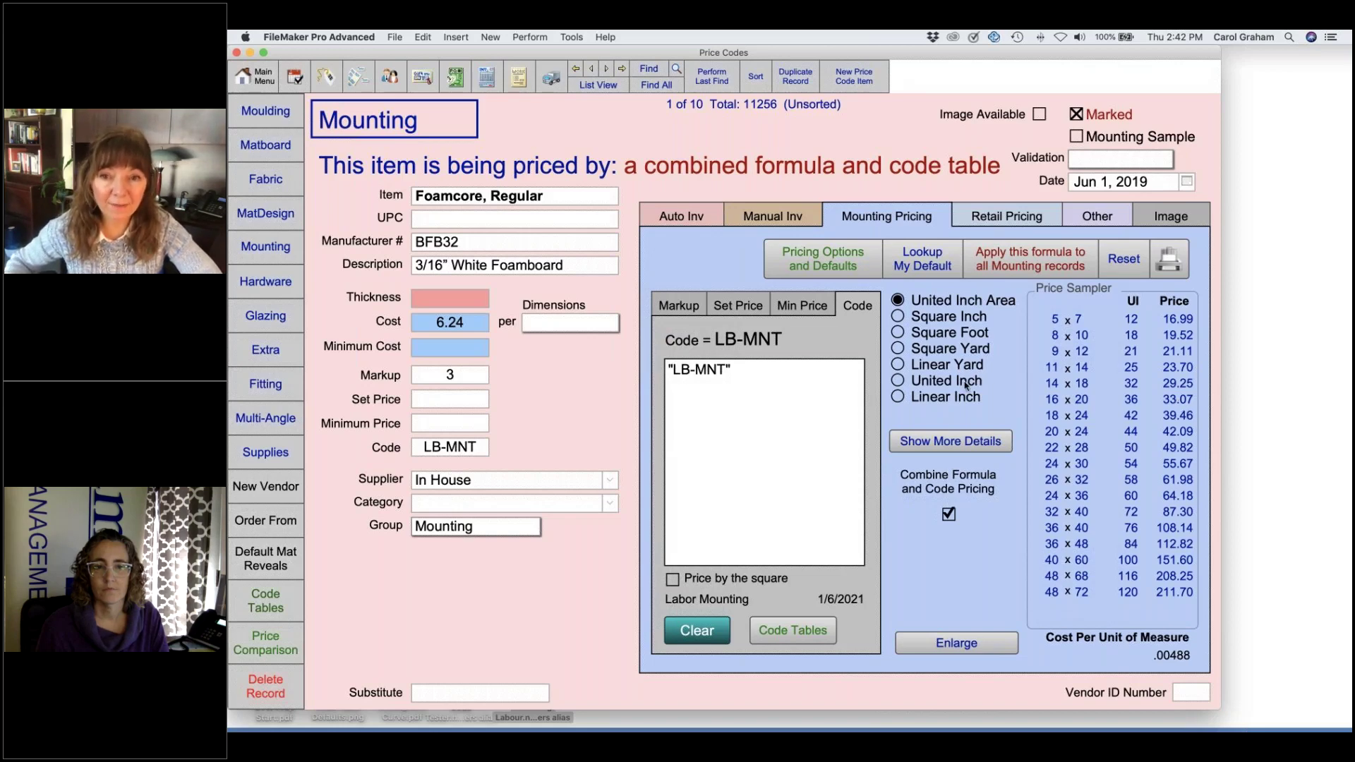
{"action": "left_click", "coordinate": [1188, 183]}
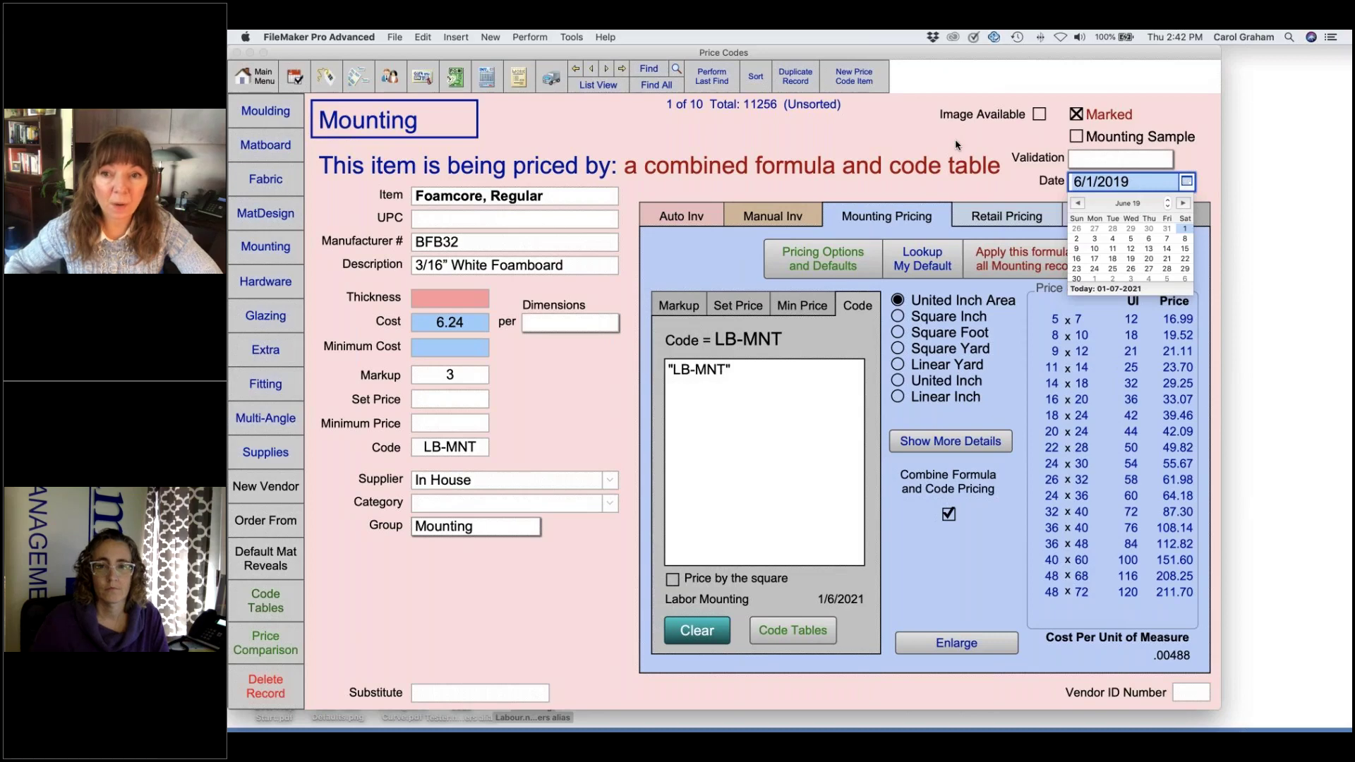
{"action": "left_click", "coordinate": [1097, 289]}
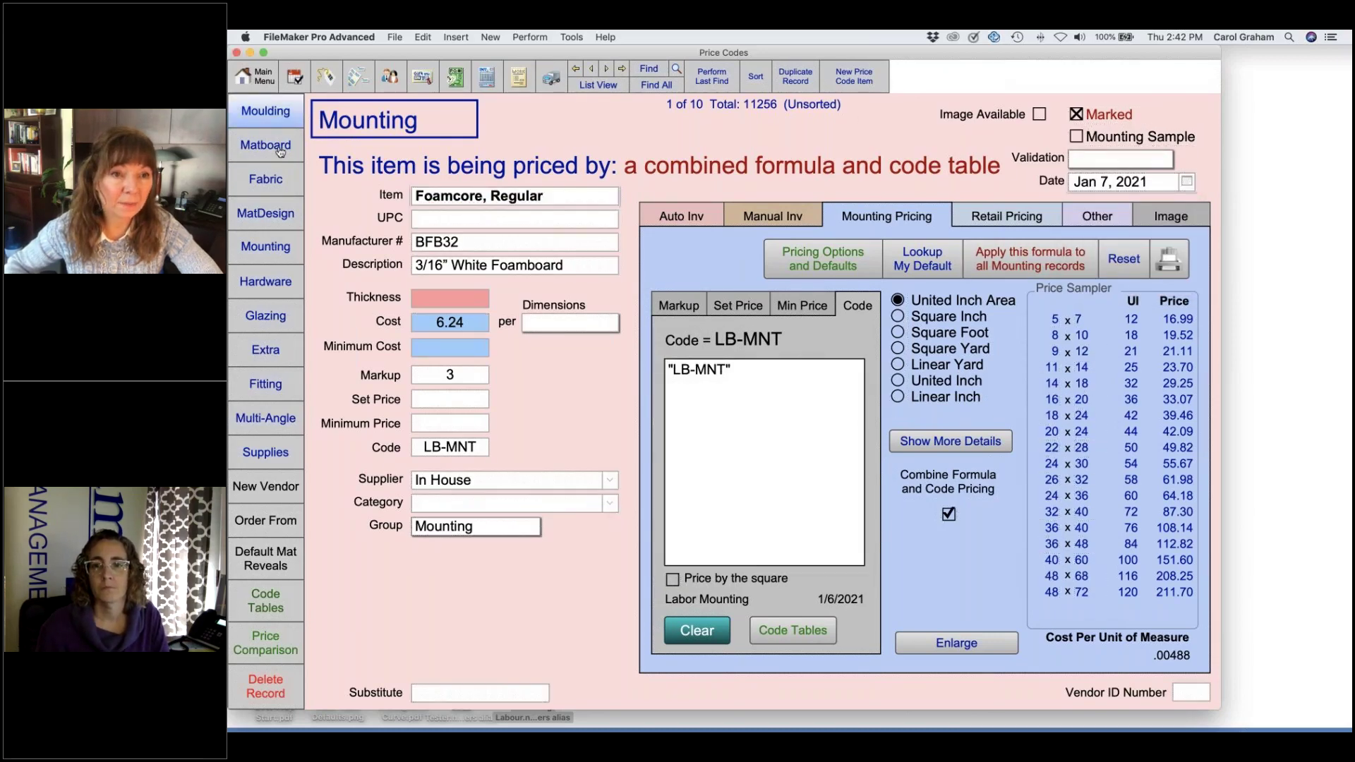
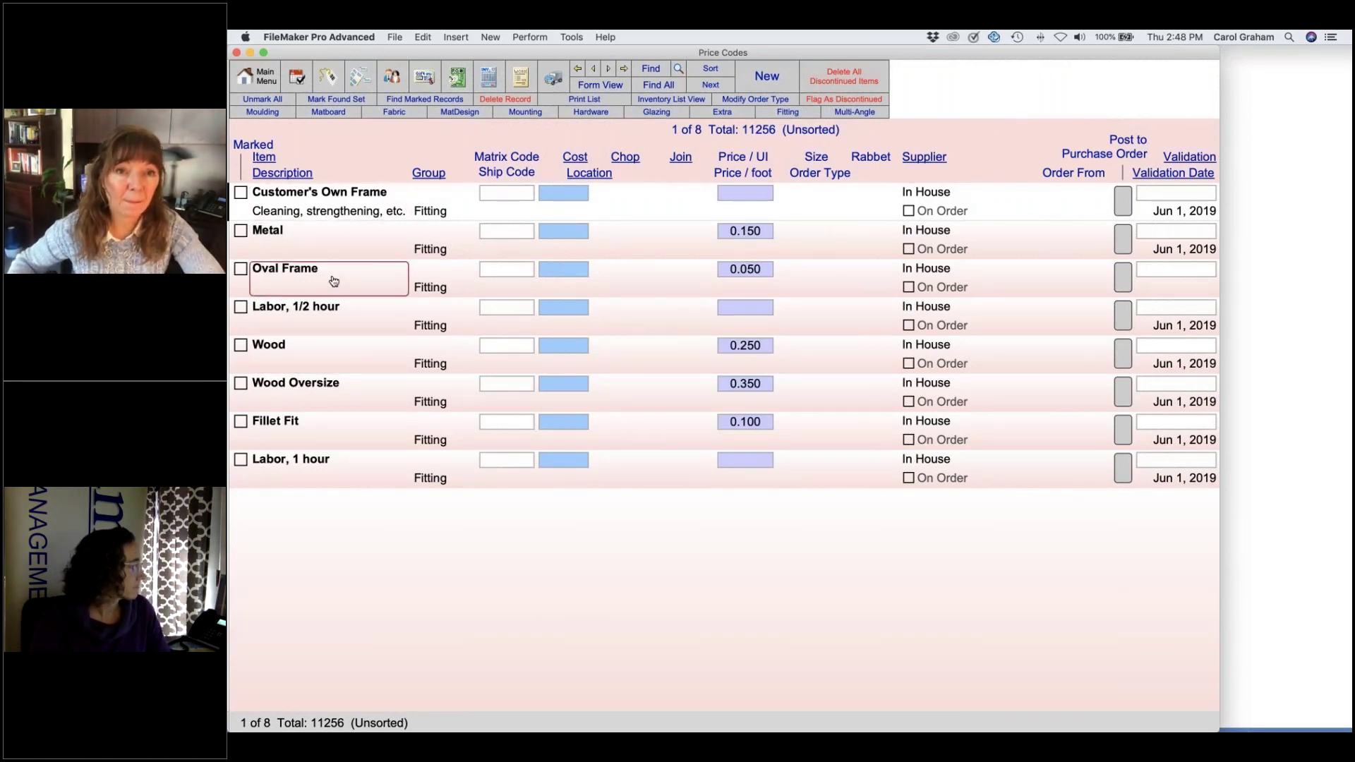
Step: In the work order's layered frames, insert a new Frame1 and assign it Extender group moulding 26202.LJ, small strainer stock
{"action": "left_click", "coordinate": [520, 76]}
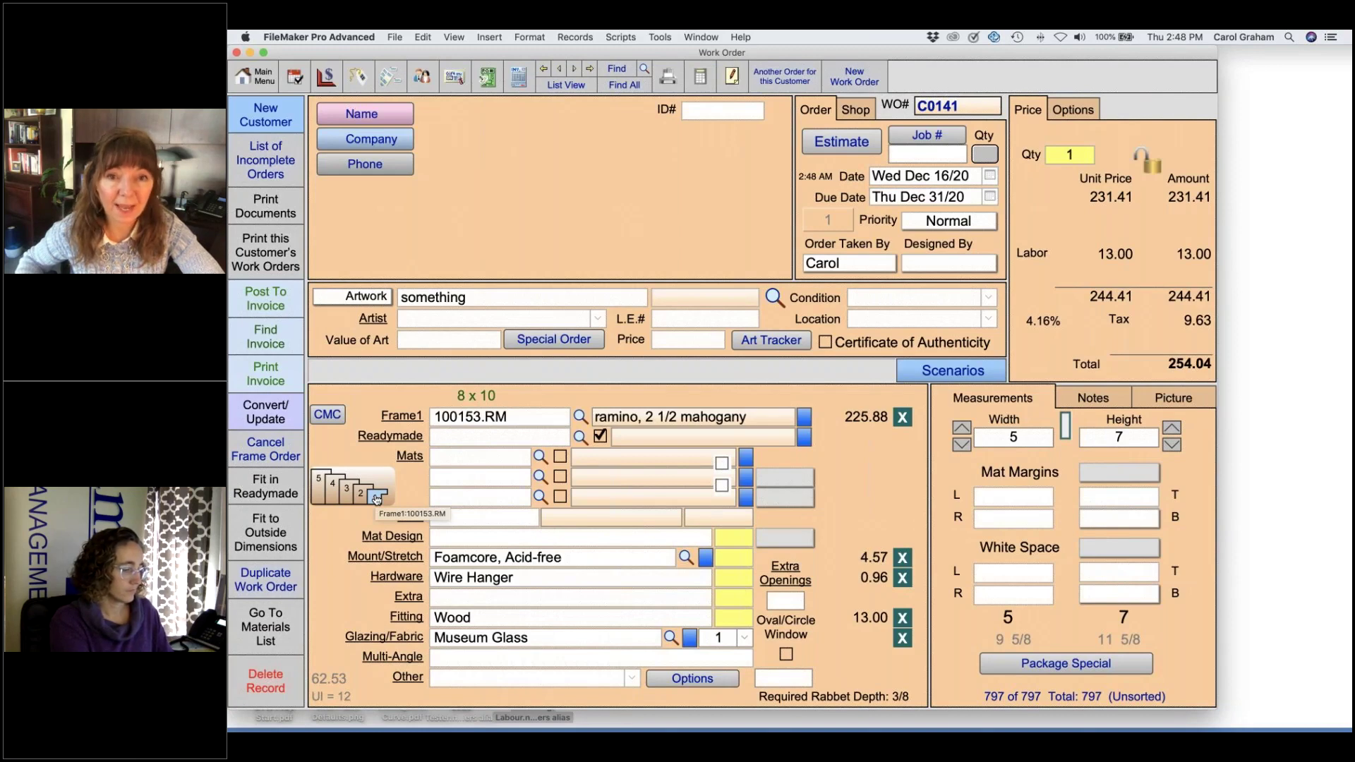
{"action": "left_click", "coordinate": [376, 498]}
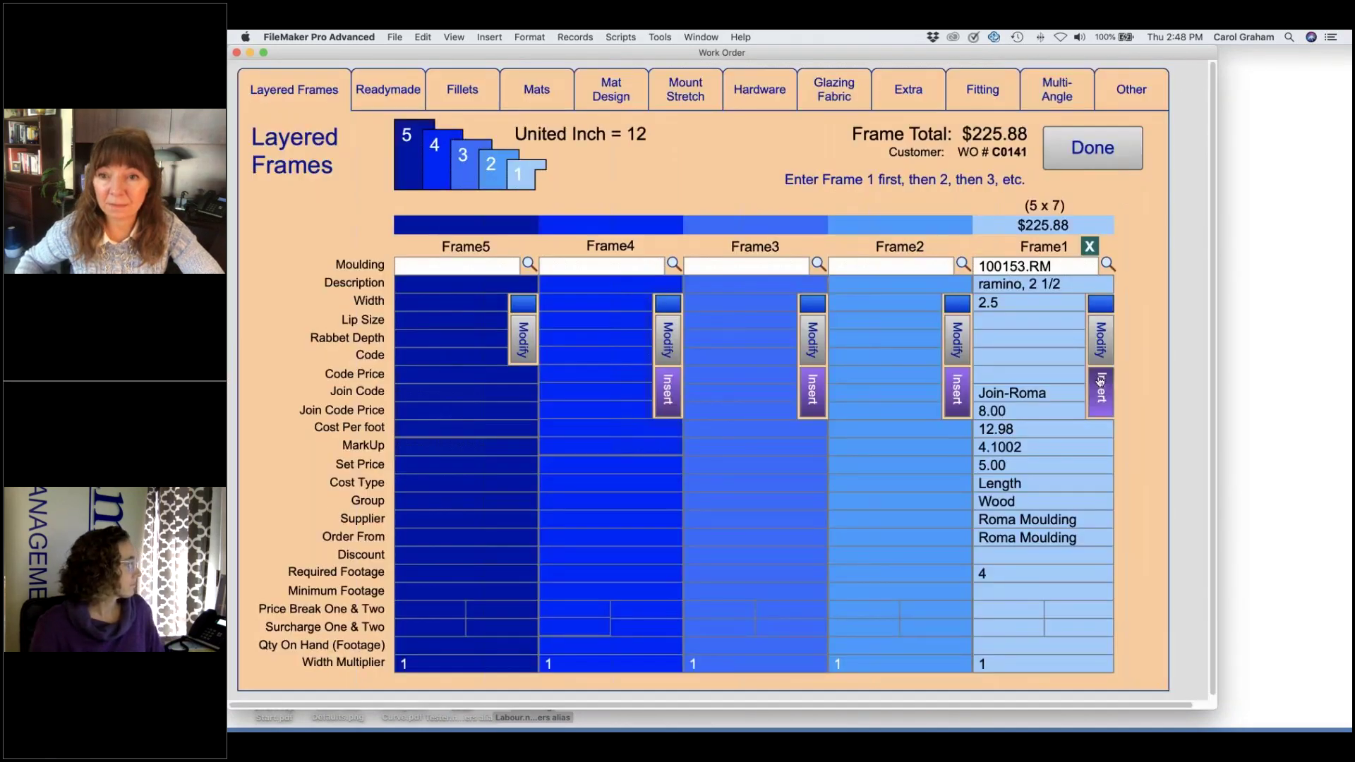
{"action": "left_click", "coordinate": [1108, 264]}
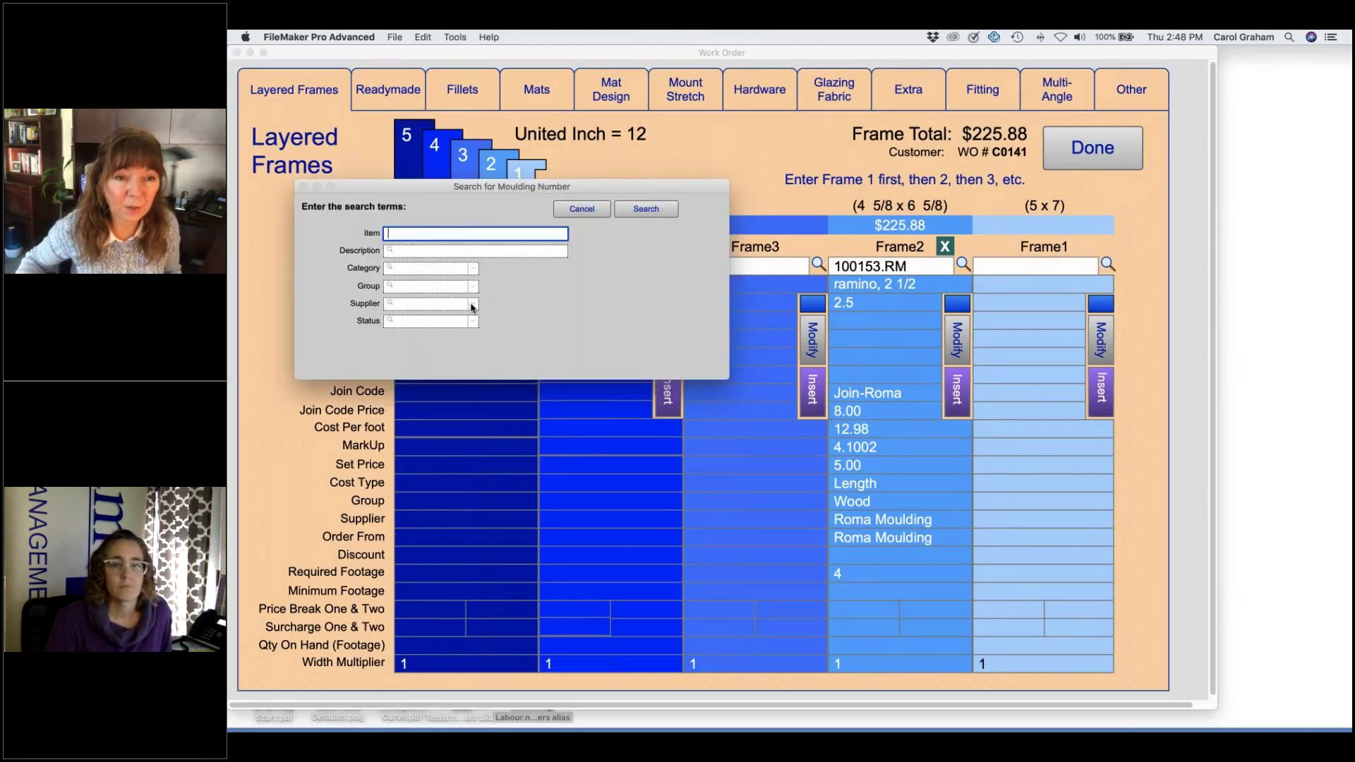
{"action": "left_click", "coordinate": [472, 287]}
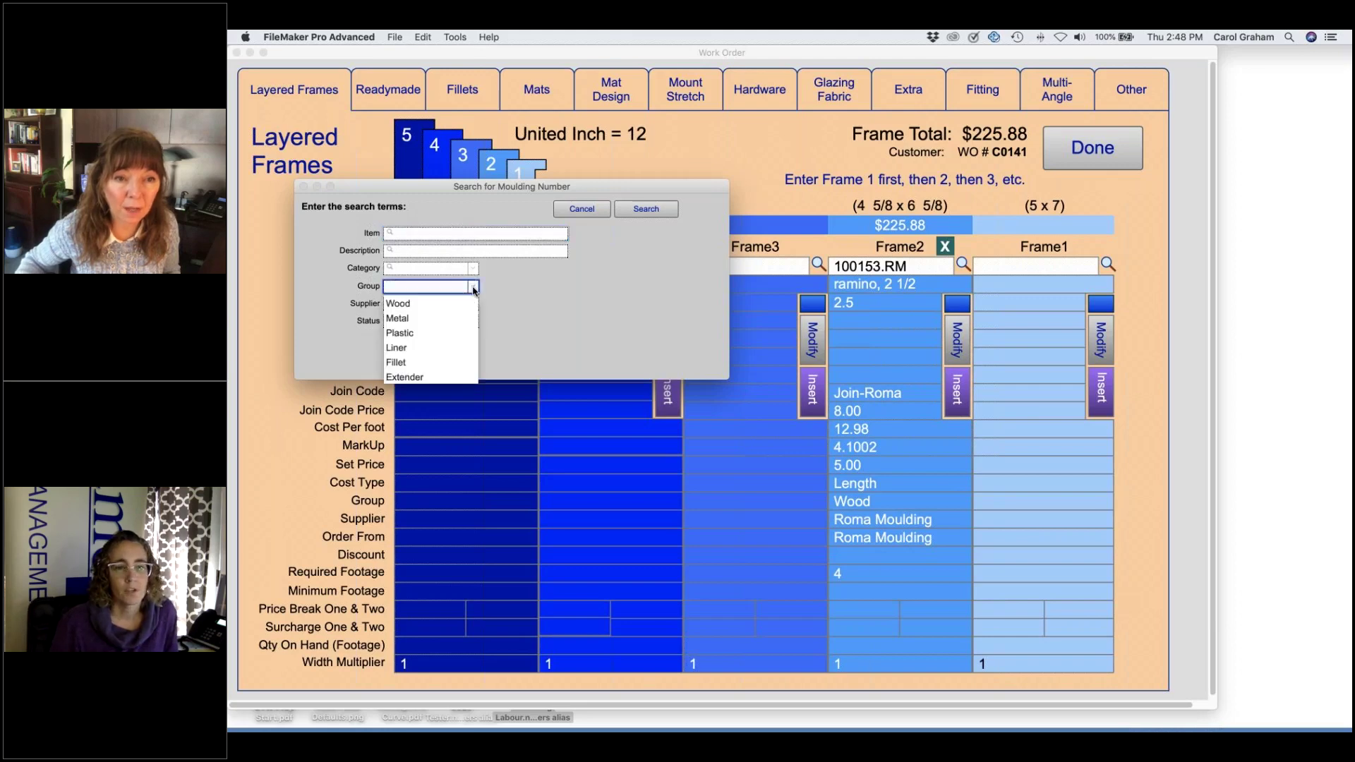
{"action": "left_click", "coordinate": [421, 378]}
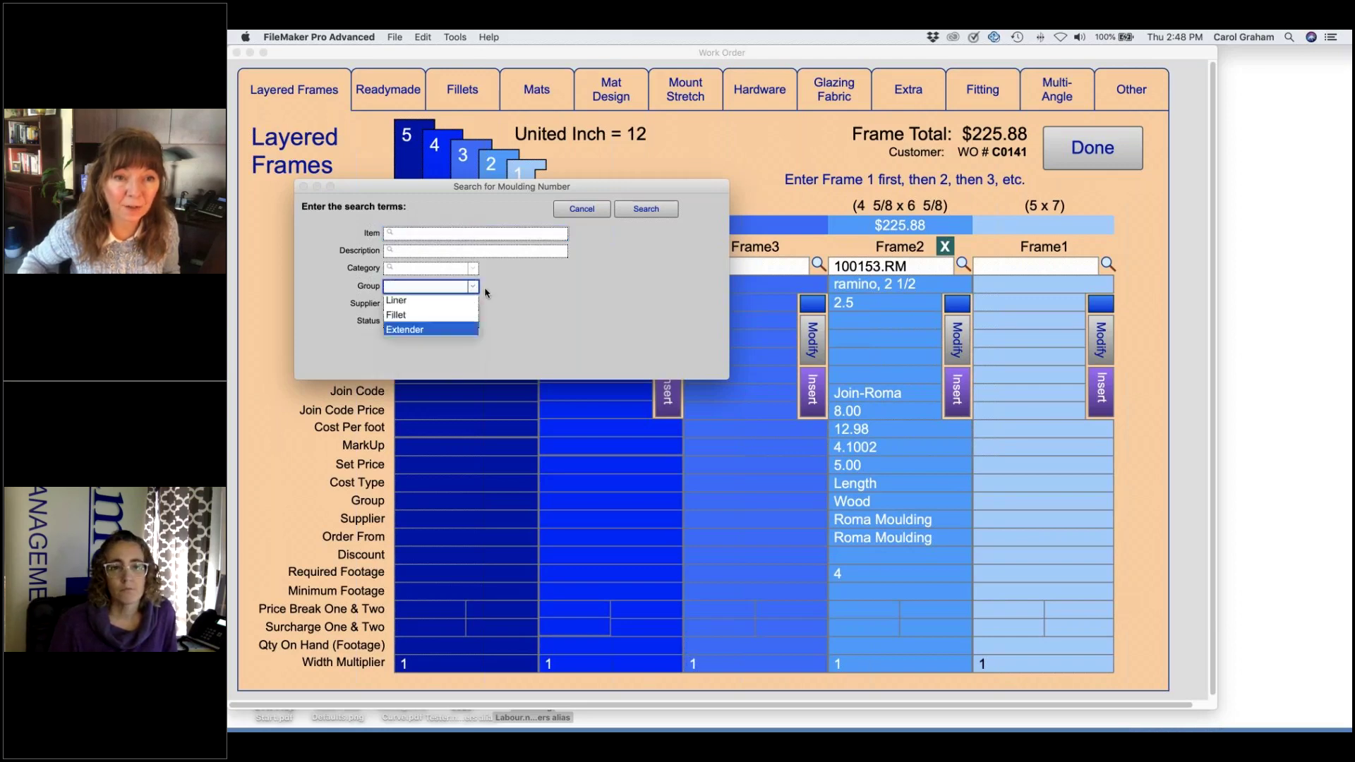
{"action": "left_click", "coordinate": [646, 210]}
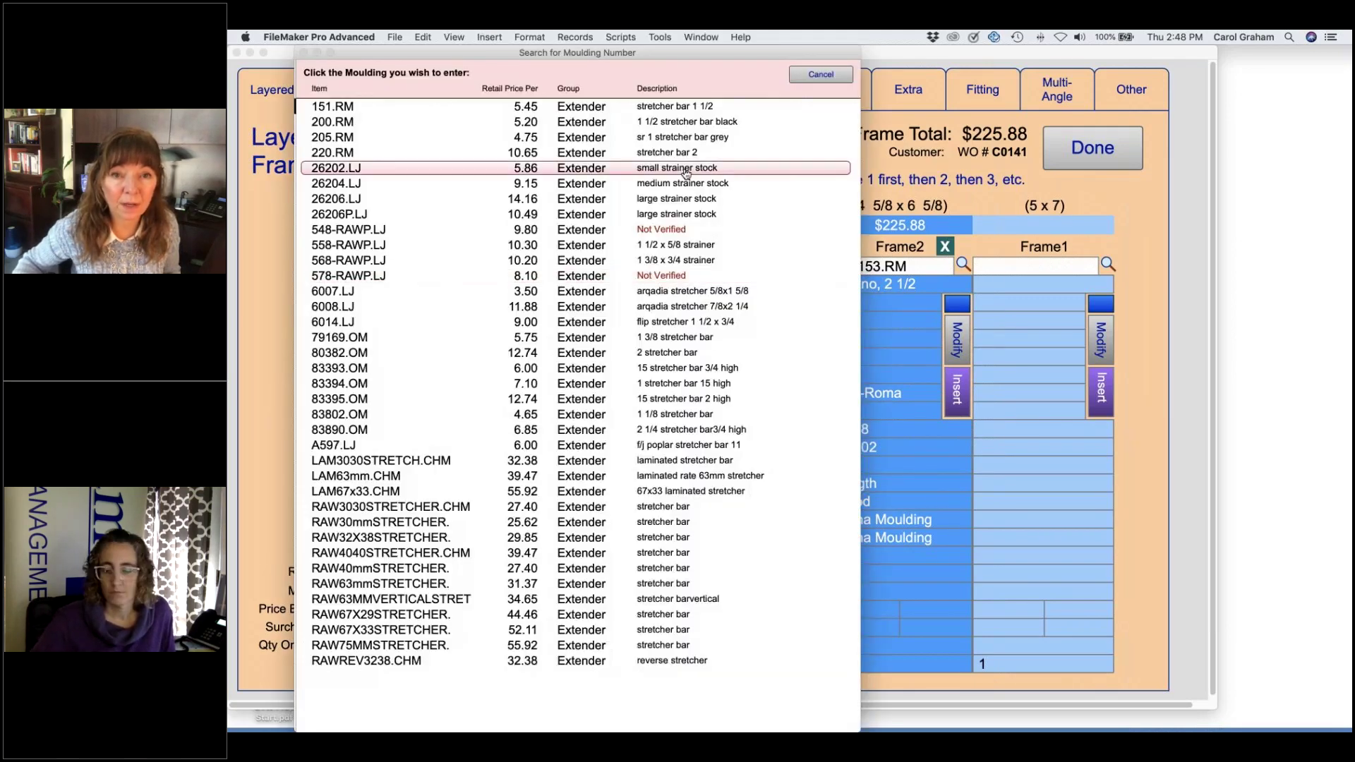
{"action": "left_click", "coordinate": [714, 171]}
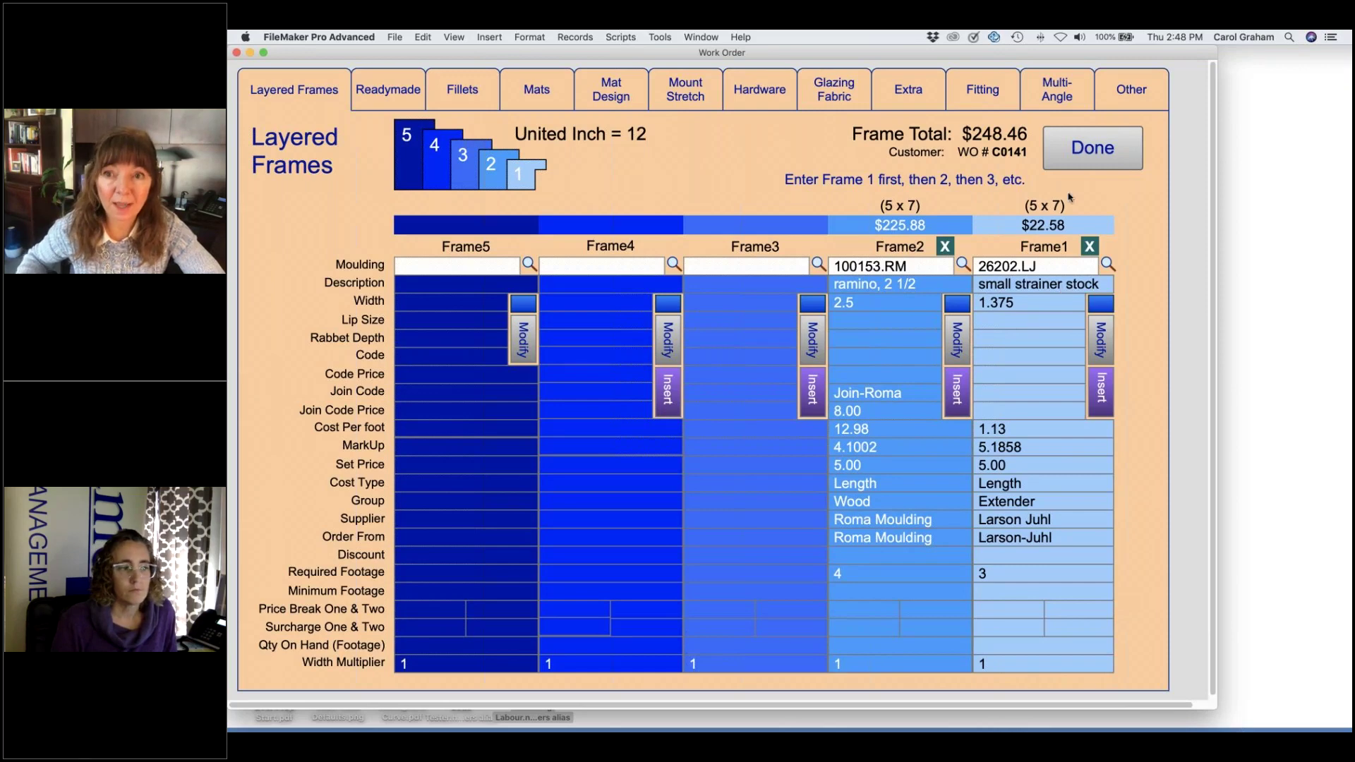
{"action": "left_click", "coordinate": [1094, 155]}
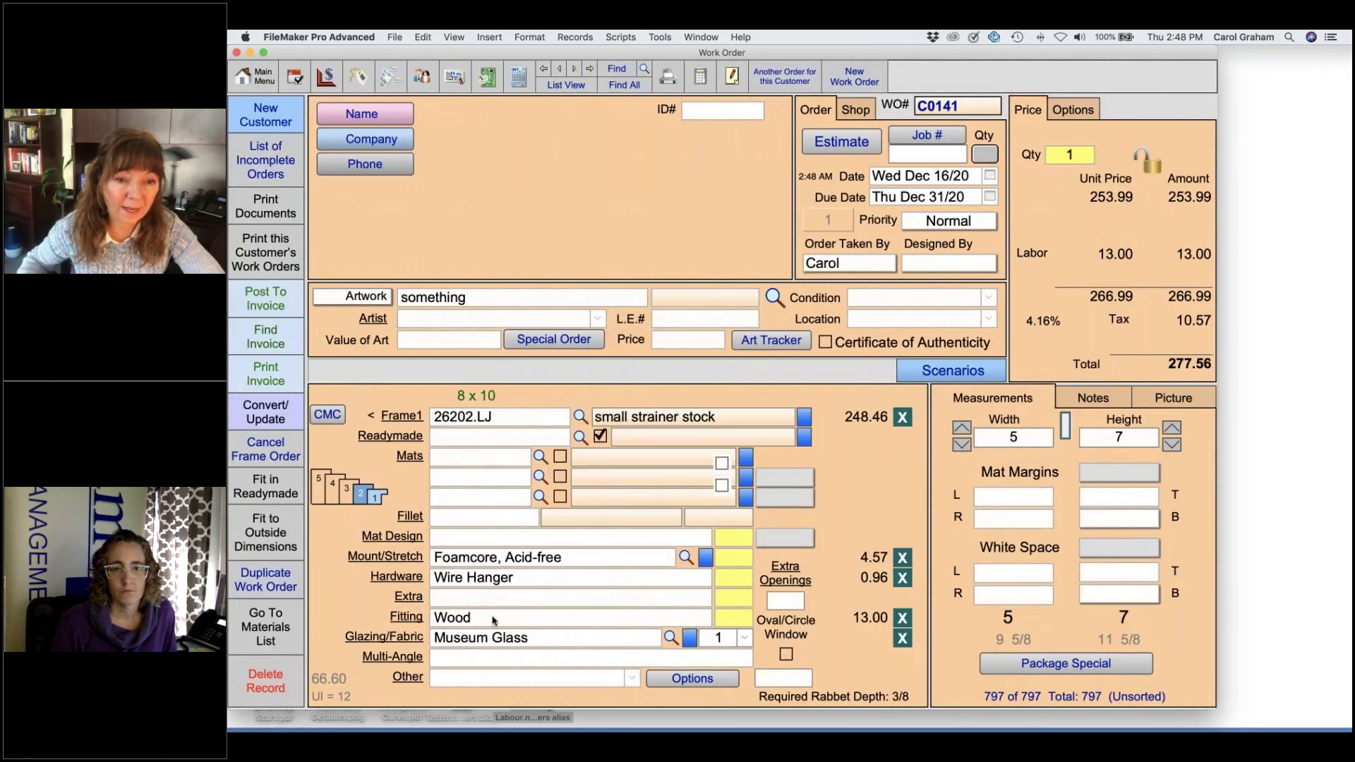
Step: Set the work order's Mount/Stretch item to Canvas Stretch
{"action": "left_click", "coordinate": [580, 559]}
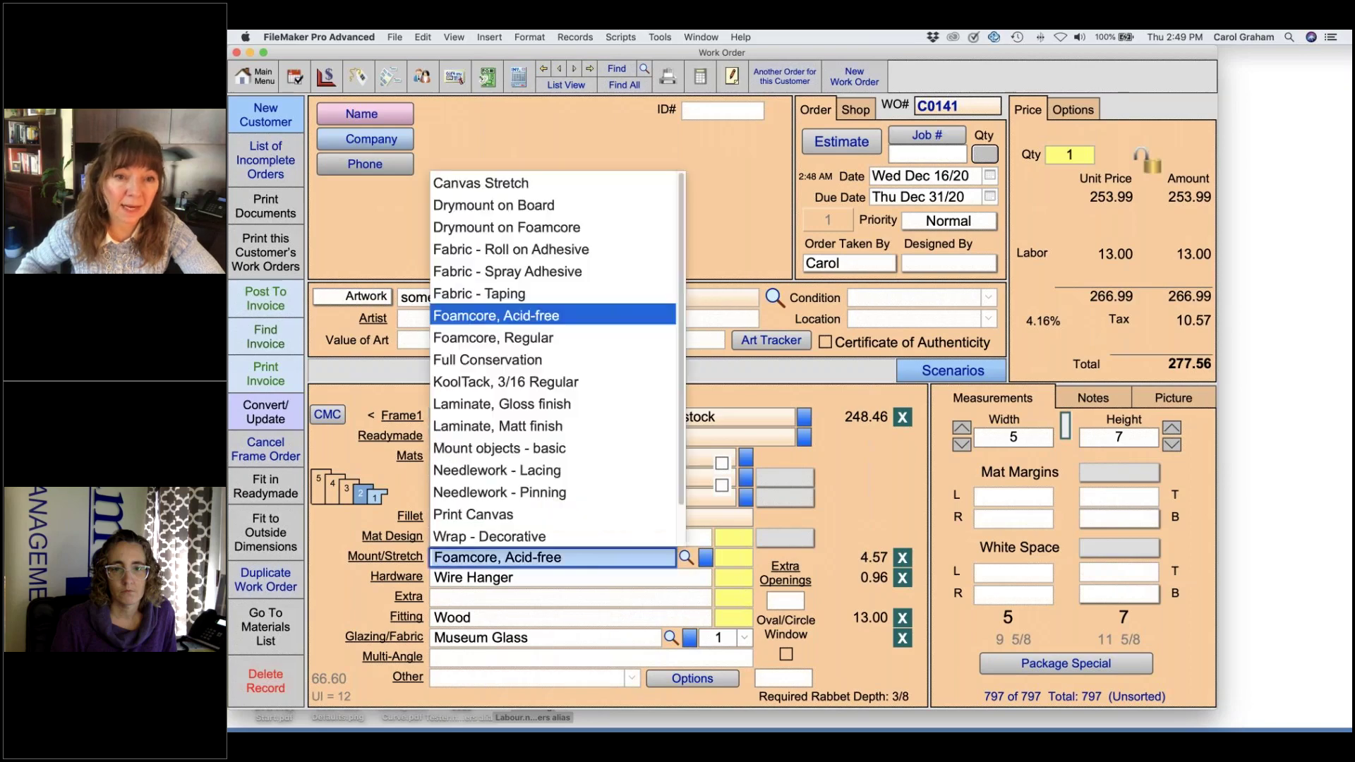
{"action": "left_click", "coordinate": [510, 183]}
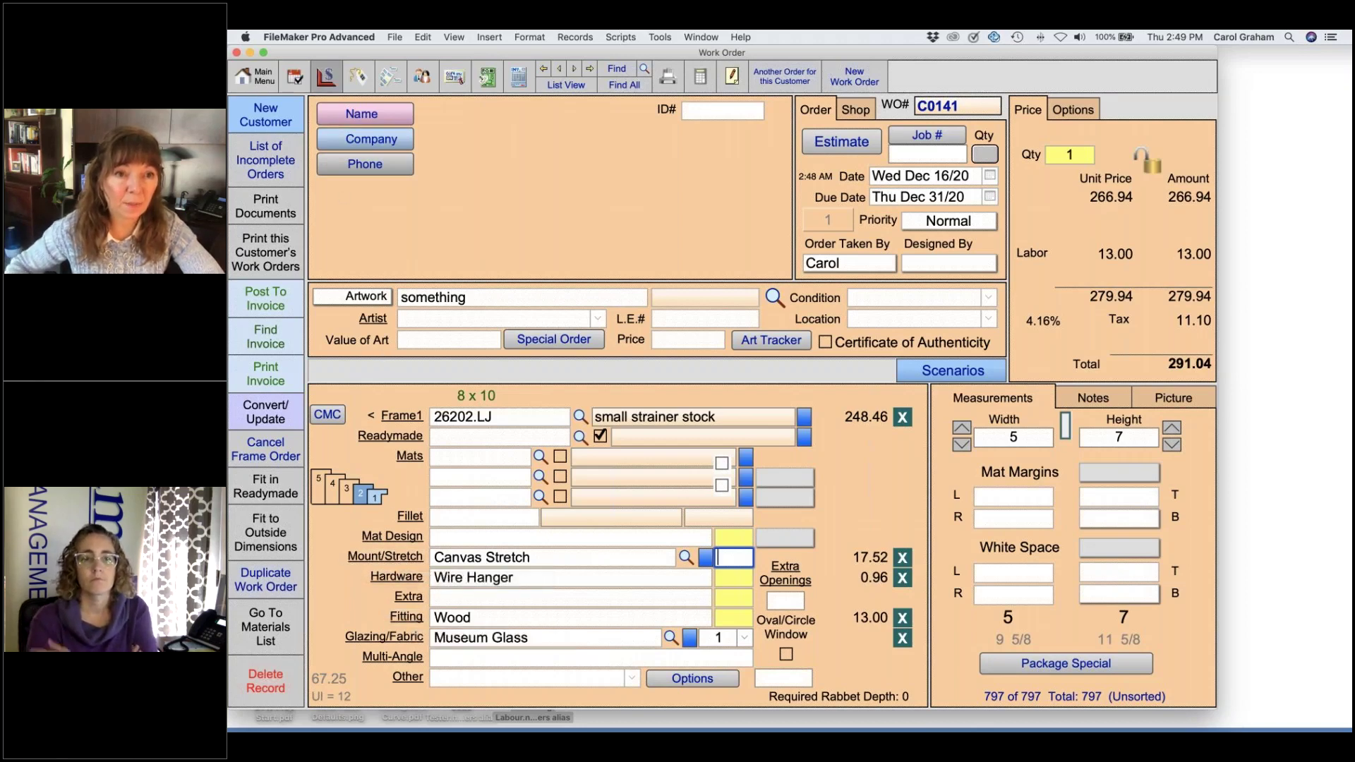
Step: Open the price codes and show the fitting pricing of Customer's Own Frame and the mounting pricing of Drymount on Board
{"action": "left_click", "coordinate": [326, 76]}
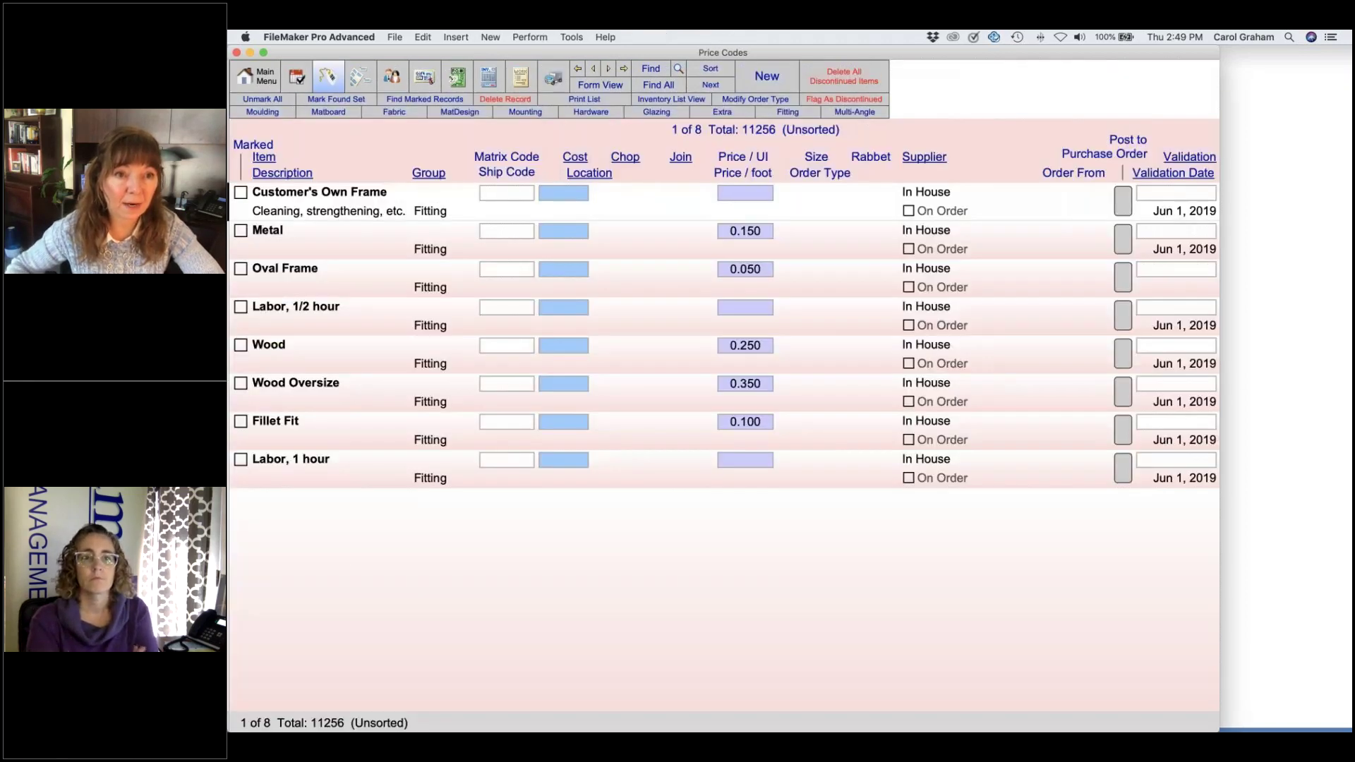
{"action": "left_click", "coordinate": [330, 204]}
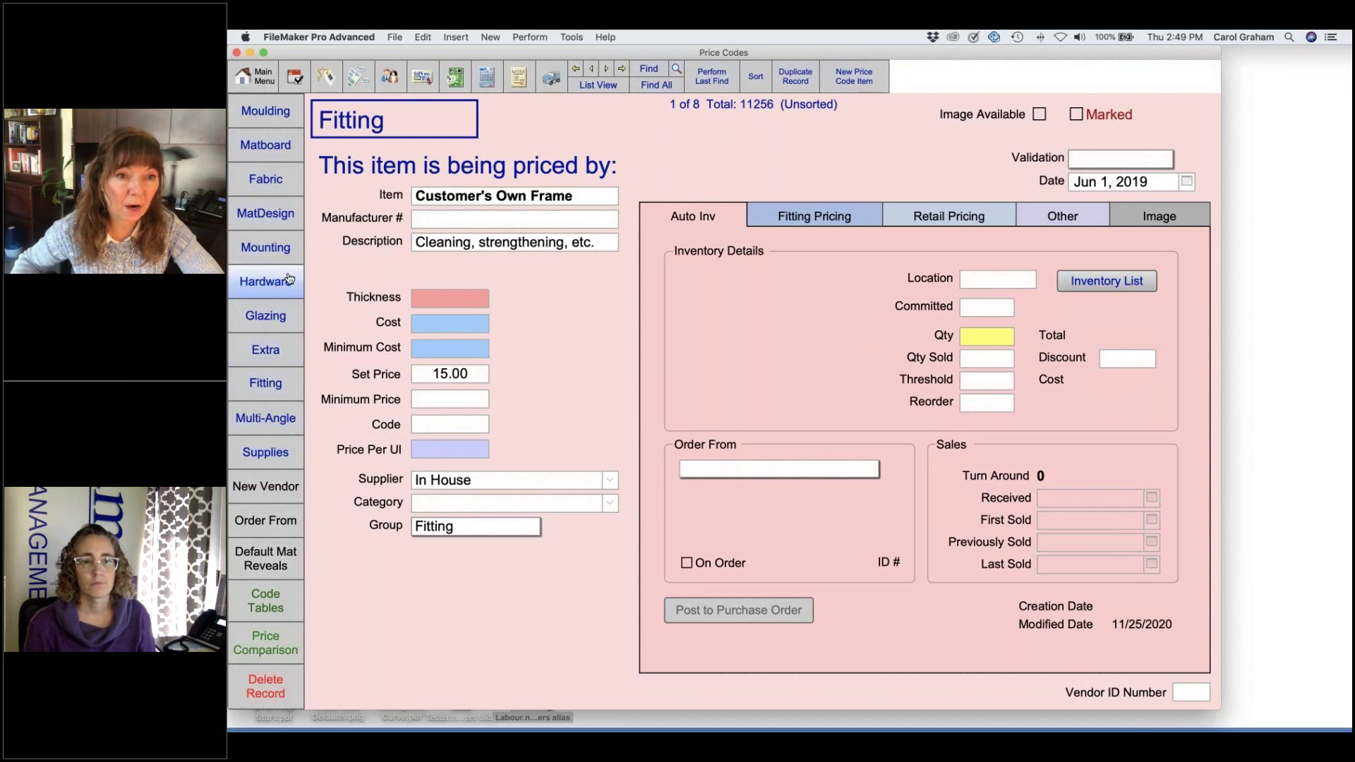
{"action": "left_click", "coordinate": [267, 384]}
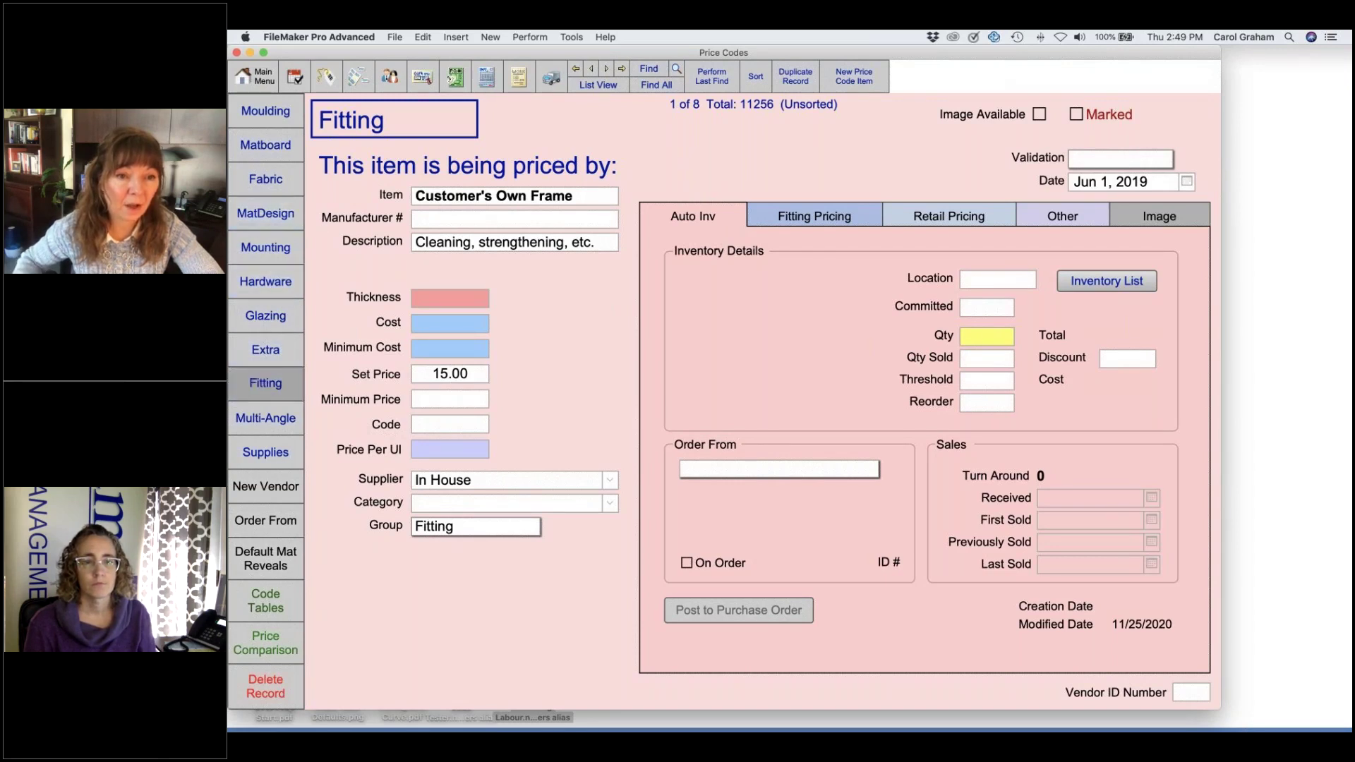
{"action": "left_click", "coordinate": [849, 216]}
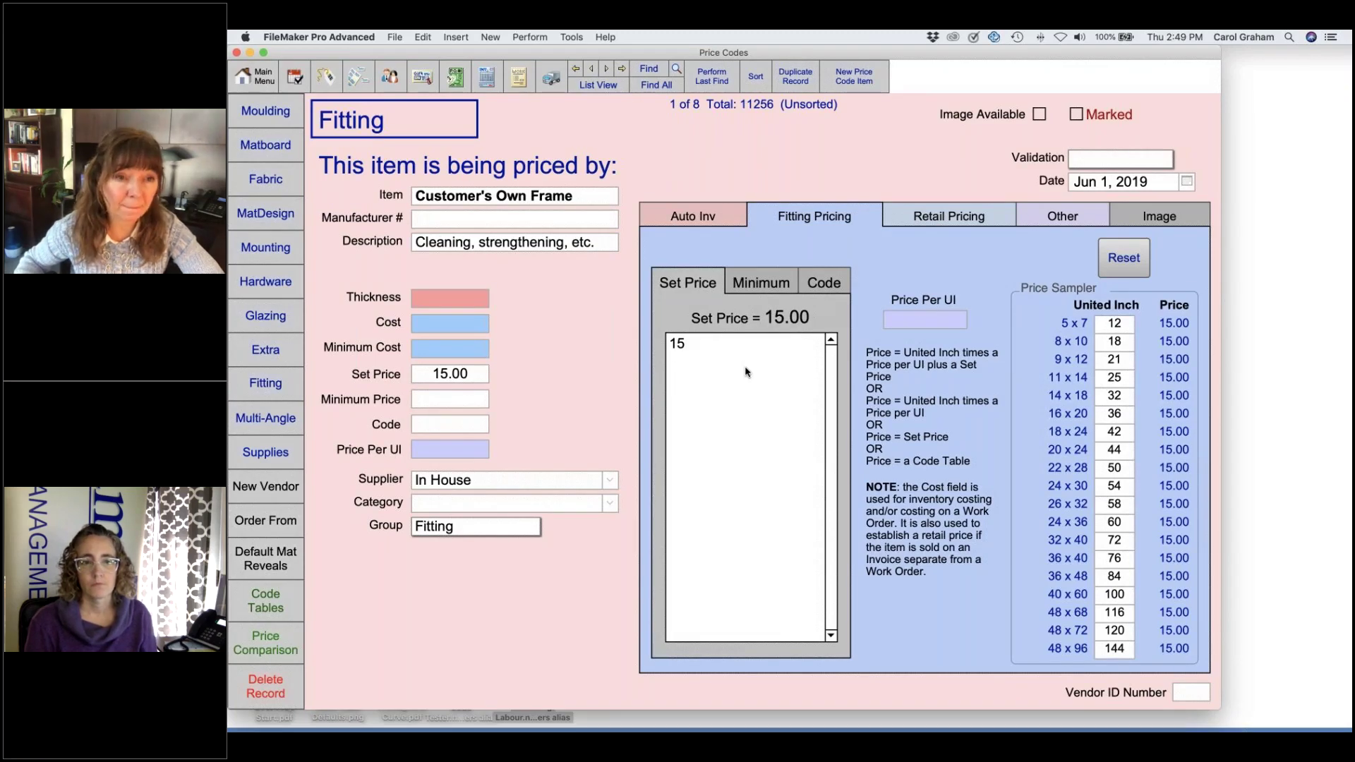
{"action": "left_click", "coordinate": [285, 252]}
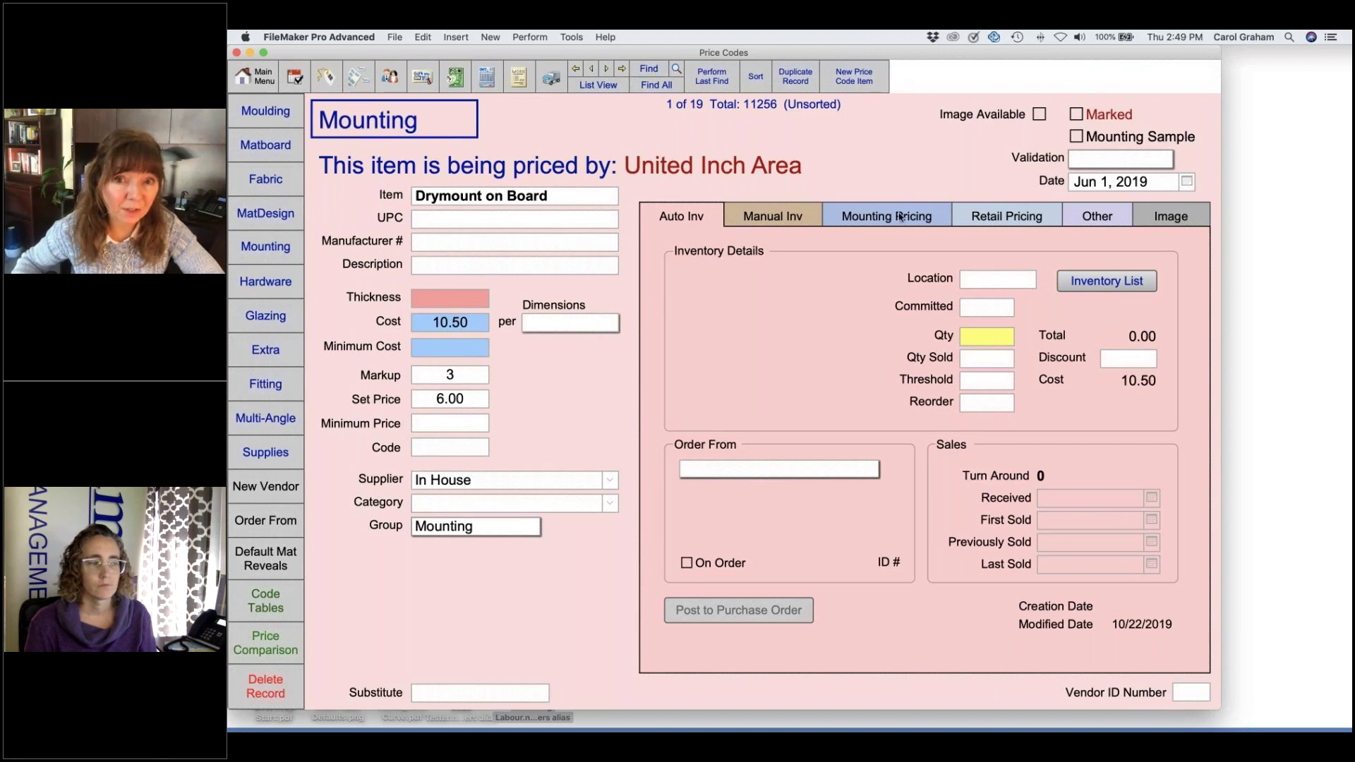
{"action": "left_click", "coordinate": [903, 219]}
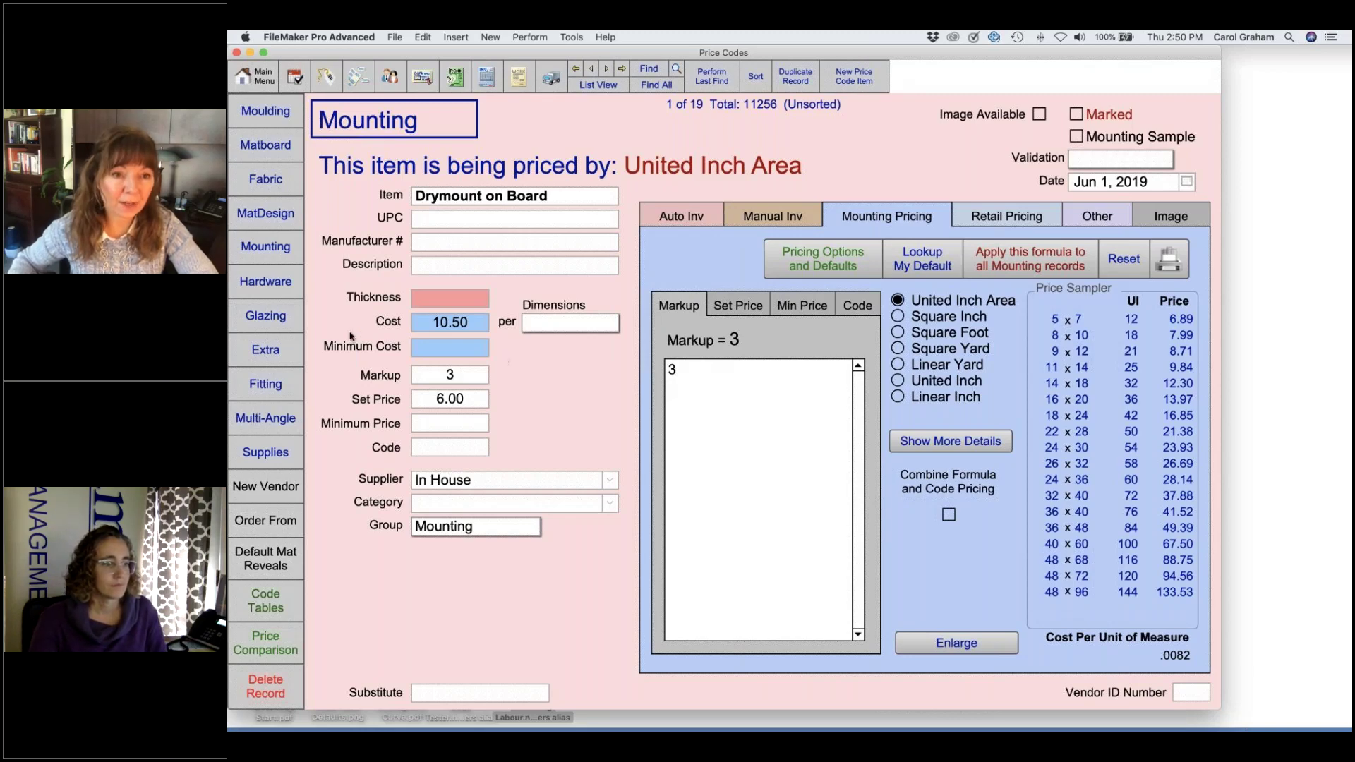
Step: Show the glazing pricing of the Anti-Reflective item and open the Glass Pricer from it
{"action": "left_click", "coordinate": [291, 319]}
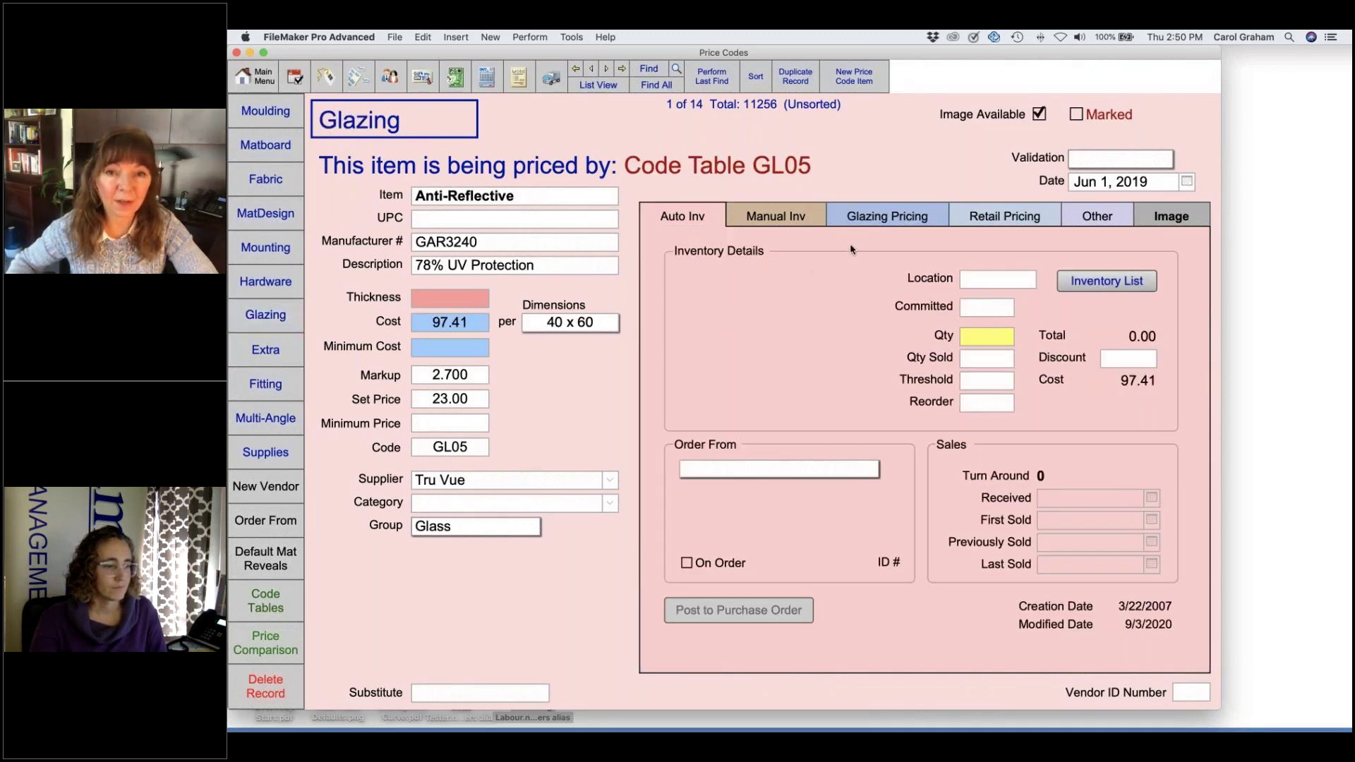
{"action": "left_click", "coordinate": [891, 218]}
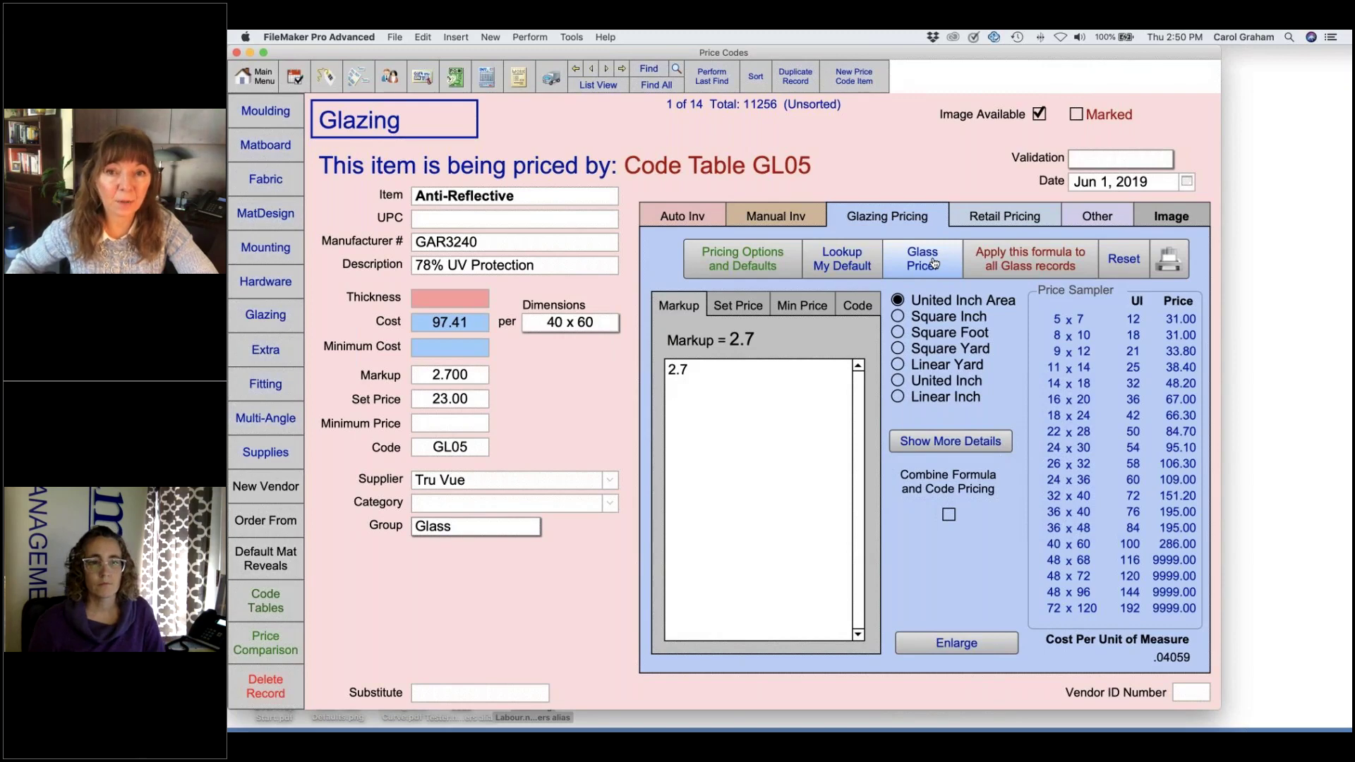
{"action": "left_click", "coordinate": [933, 263]}
Step: Build a new glass price table for width 32, height 40, box price 79, quantity per box 6, markup 4 and set price 15
{"action": "left_click", "coordinate": [409, 116]}
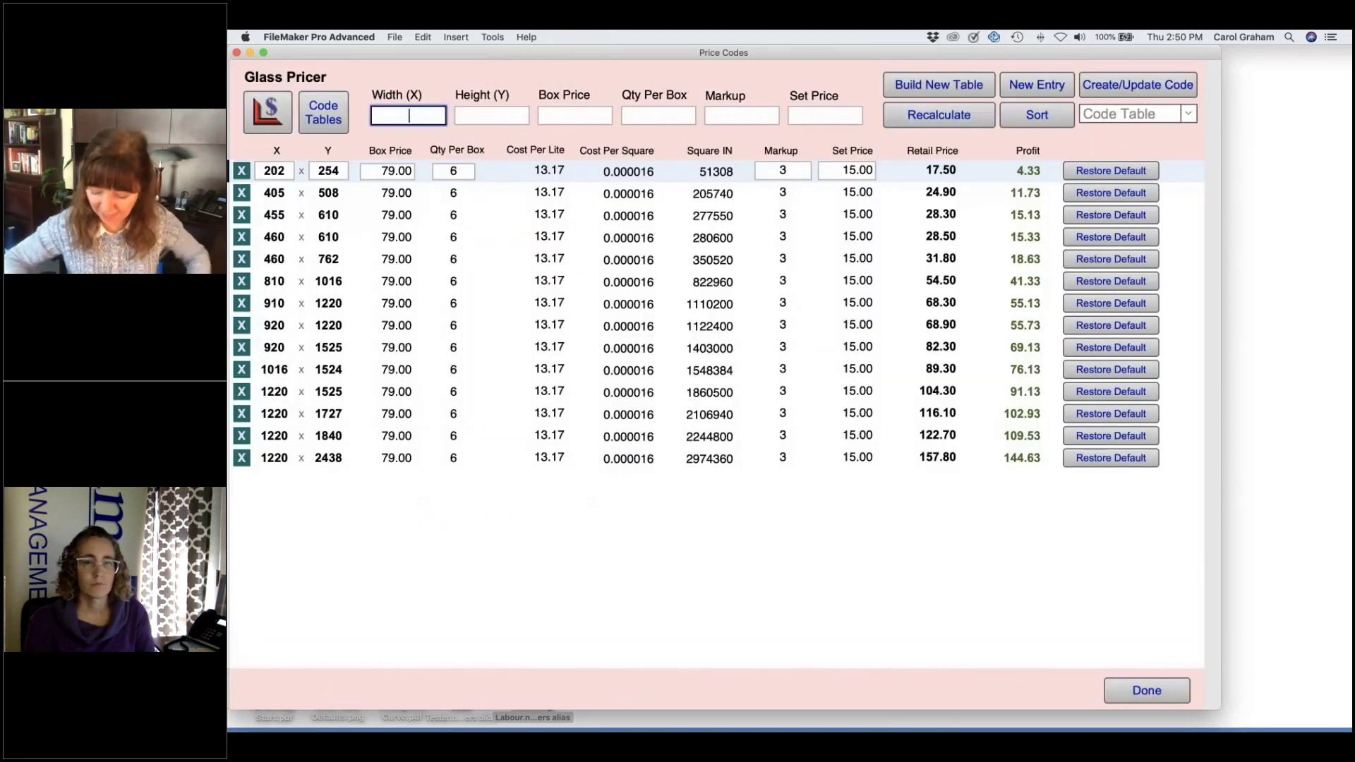
{"action": "type", "text": "32"}
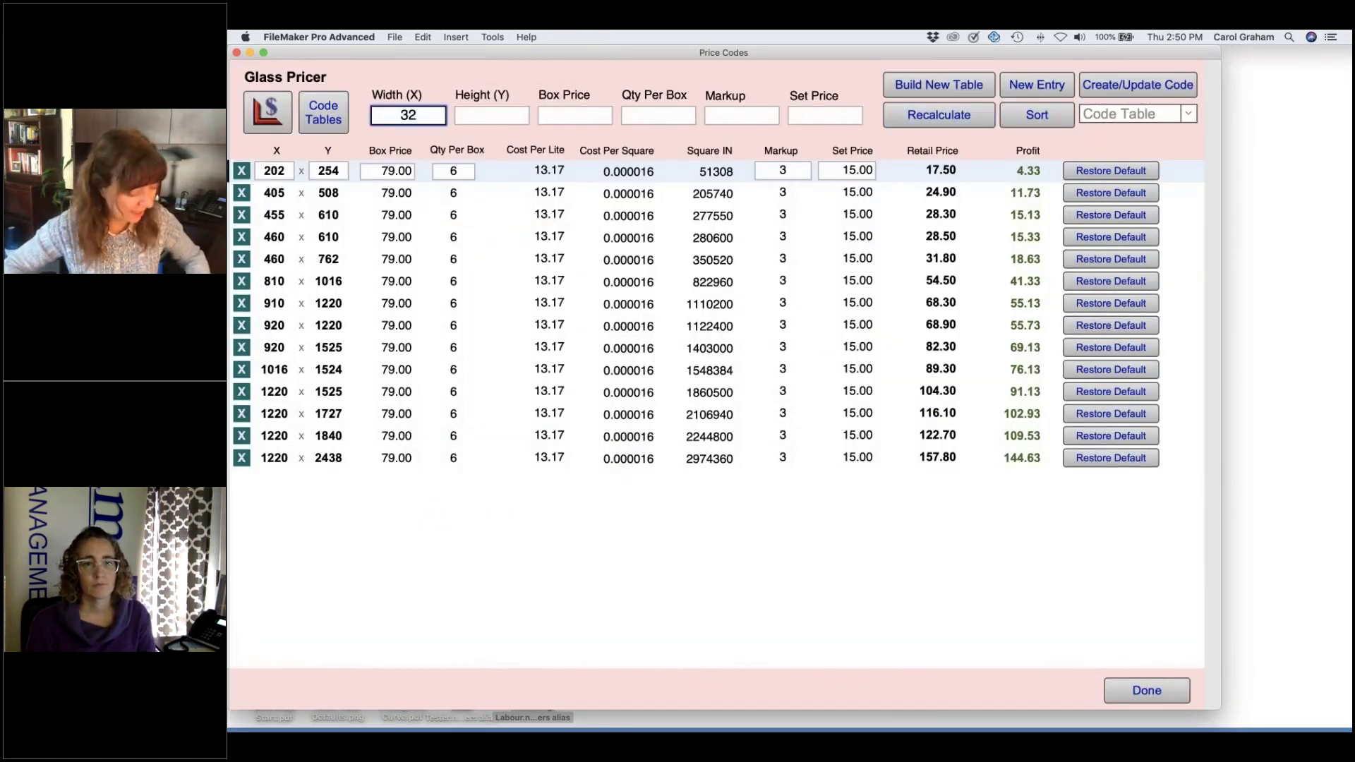
{"action": "left_click", "coordinate": [491, 116]}
{"action": "type", "text": "40"}
{"action": "key", "text": "Tab"}
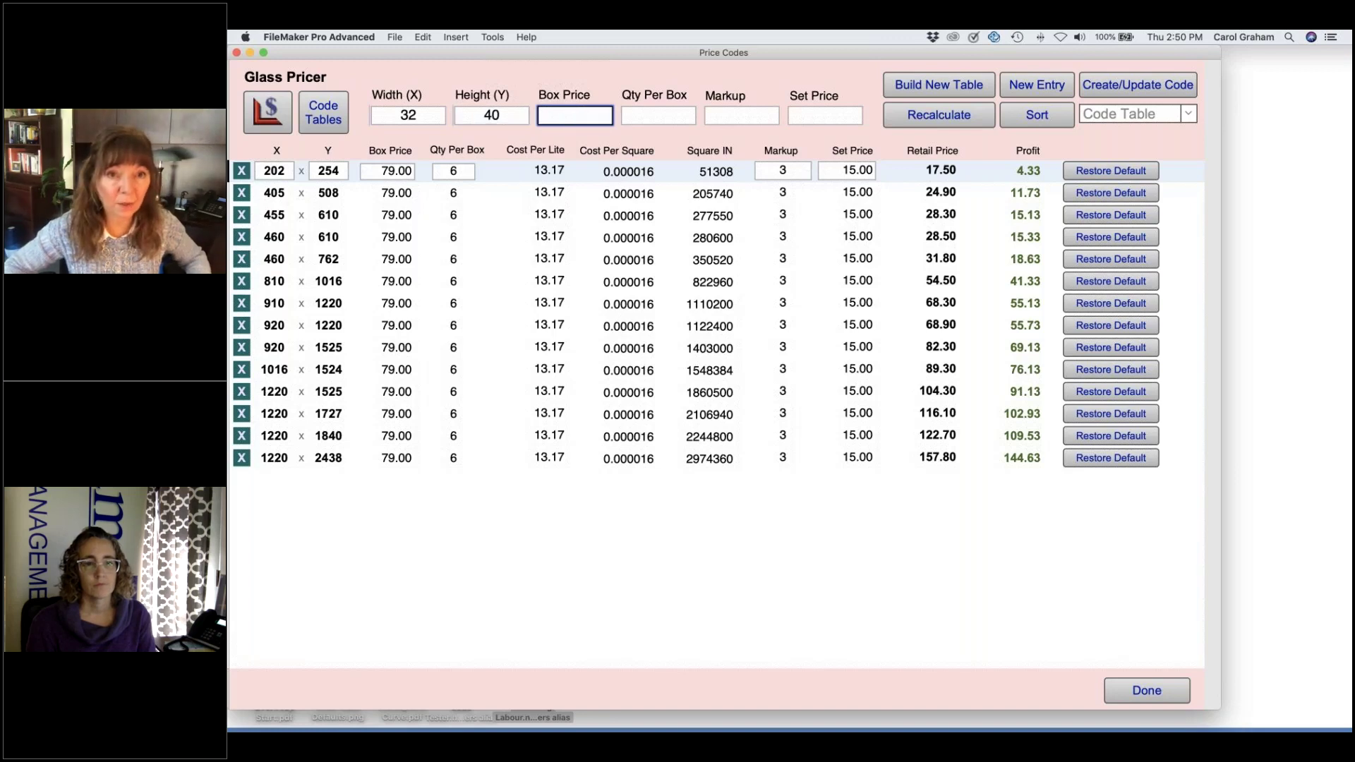
{"action": "type", "text": "79"}
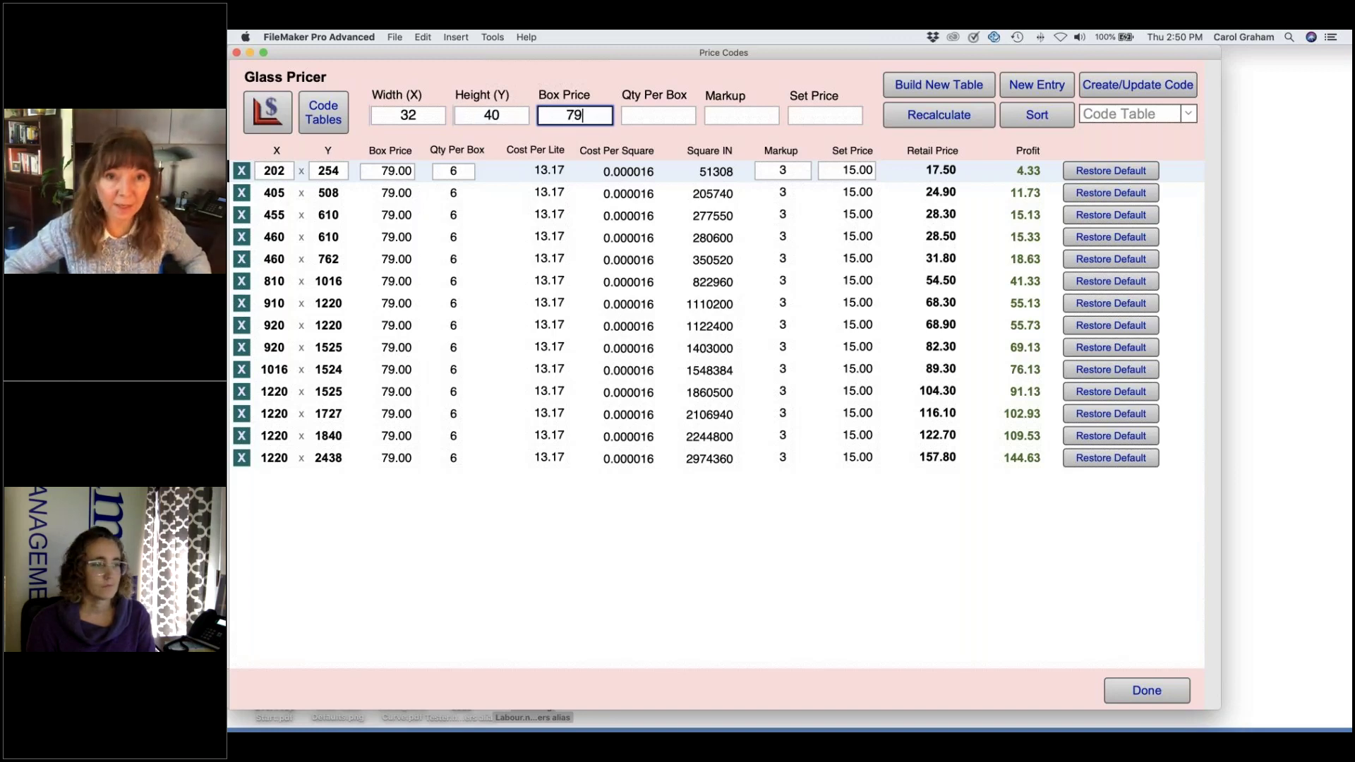
{"action": "key", "text": "Tab"}
{"action": "type", "text": "6"}
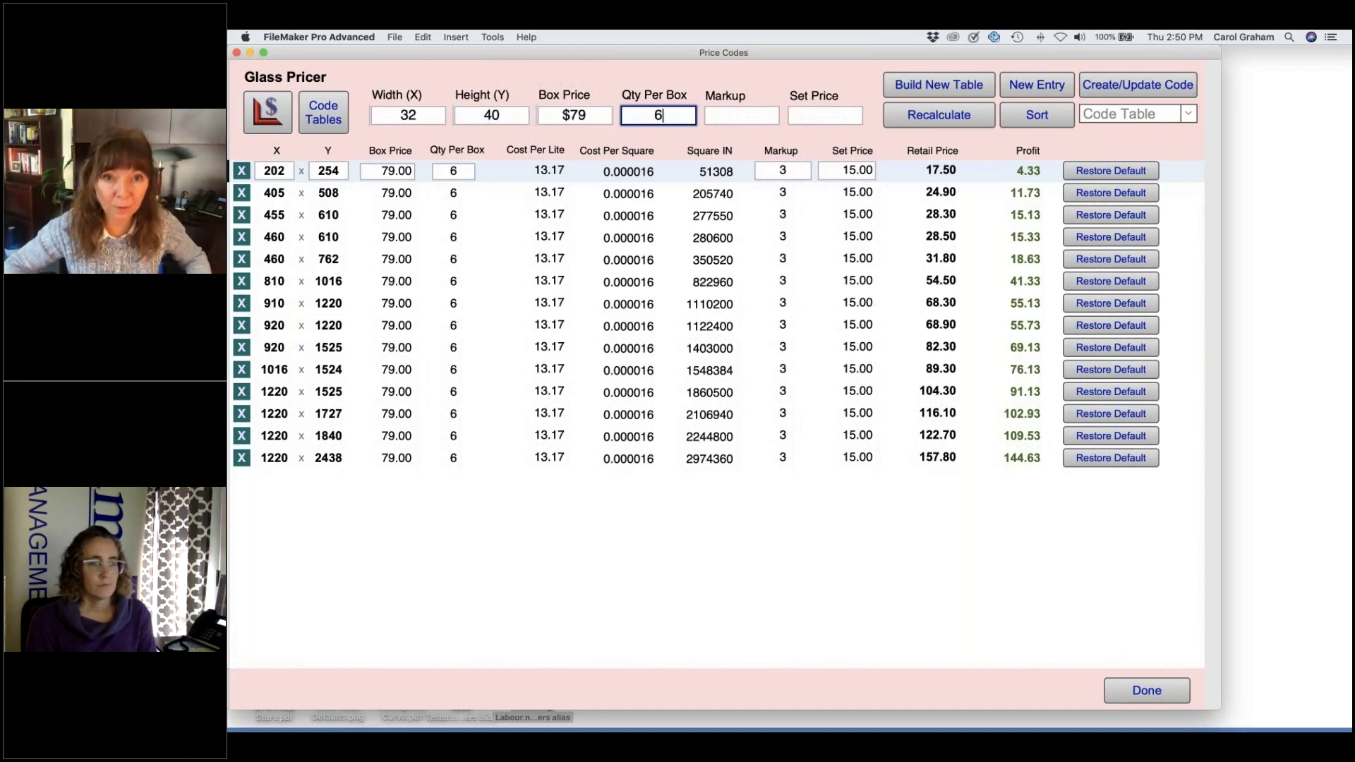
{"action": "key", "text": "Tab"}
{"action": "type", "text": "4"}
{"action": "key", "text": "Tab"}
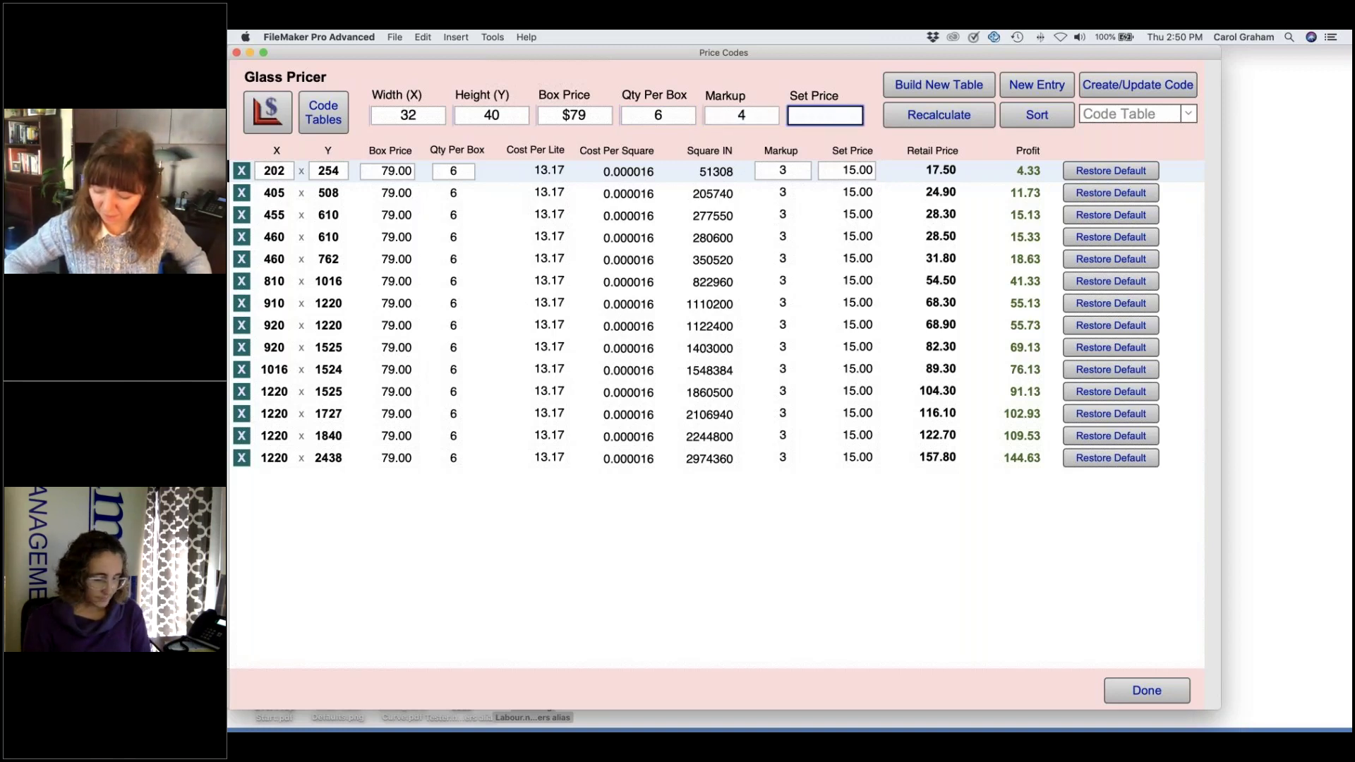
{"action": "type", "text": "15"}
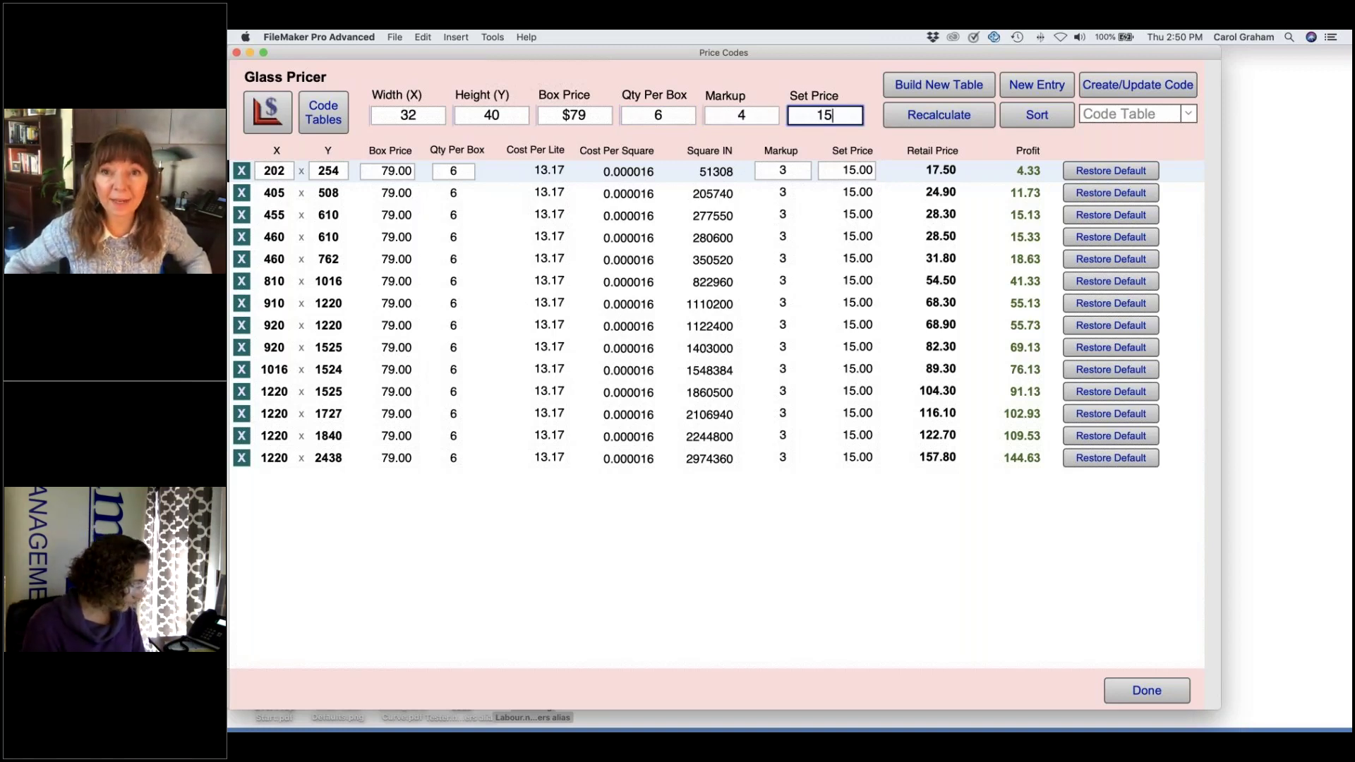
{"action": "left_click", "coordinate": [937, 86]}
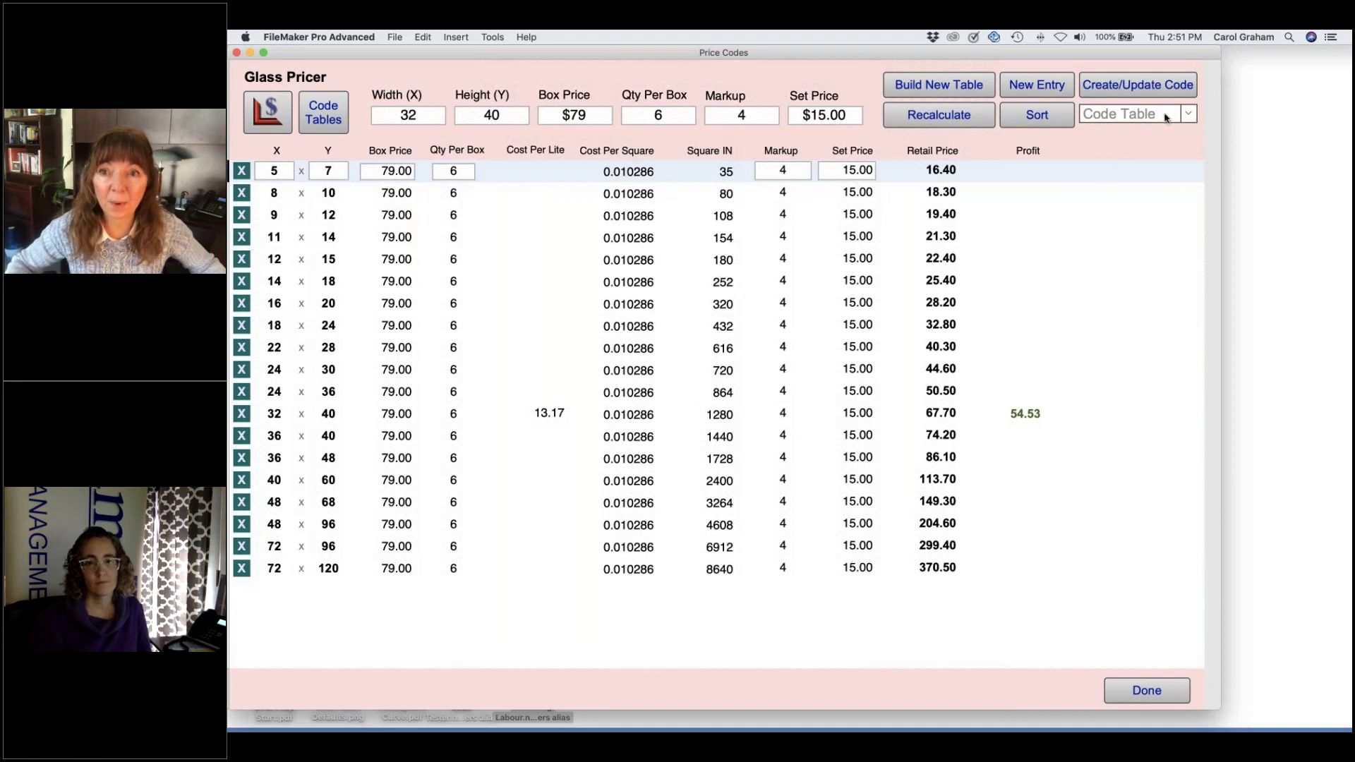
Step: Choose GL02 Reflection Control as the code table for the glass prices
{"action": "left_click", "coordinate": [1188, 116]}
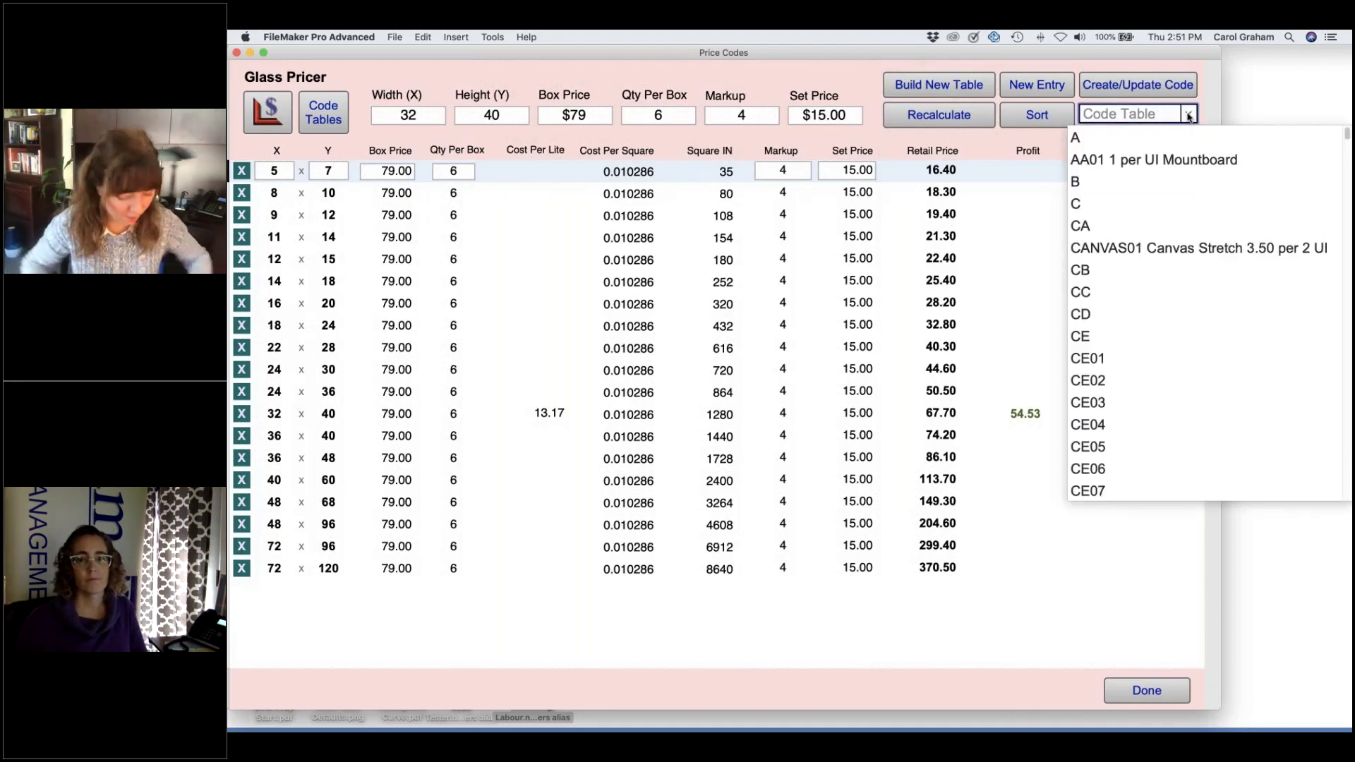
{"action": "type", "text": "gl"}
{"action": "scroll", "coordinate": [1185, 305], "scroll_direction": "down", "scroll_amount": 3}
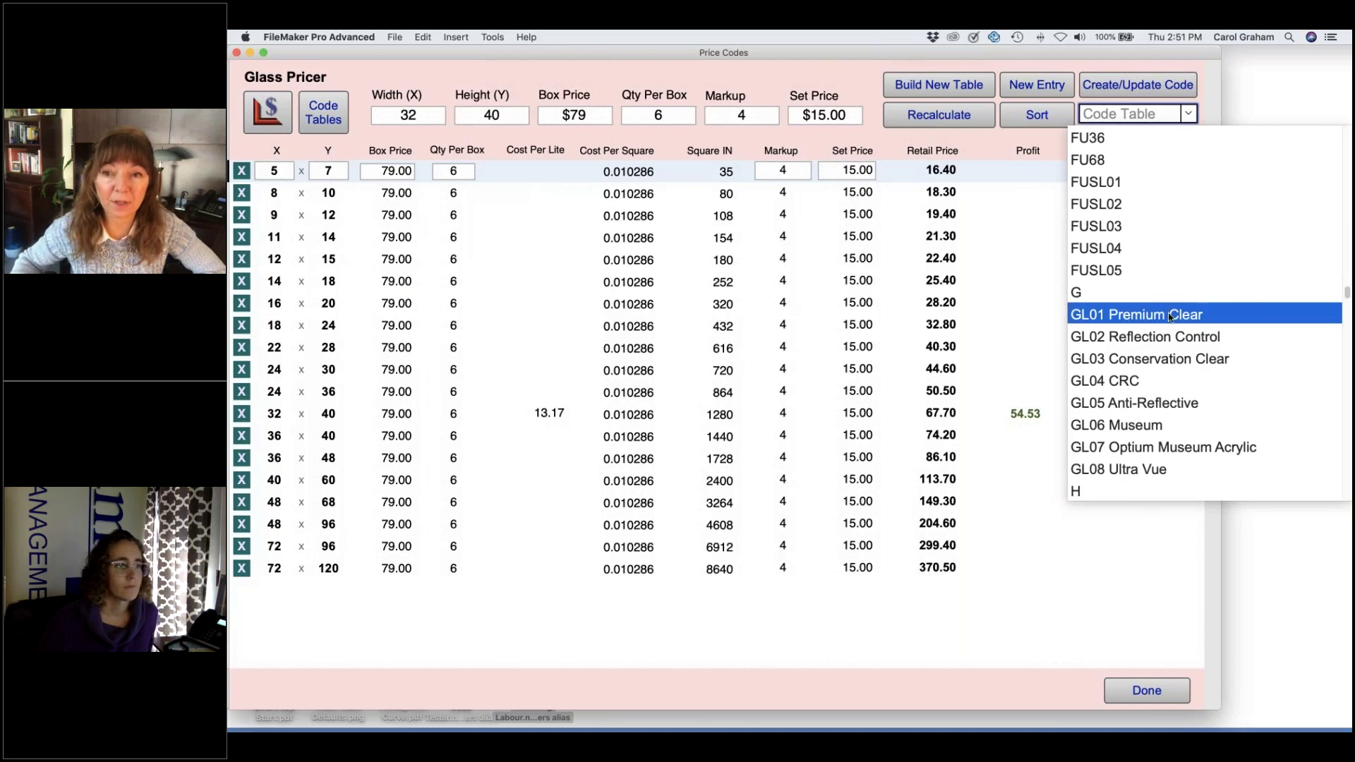
{"action": "left_click", "coordinate": [1129, 338]}
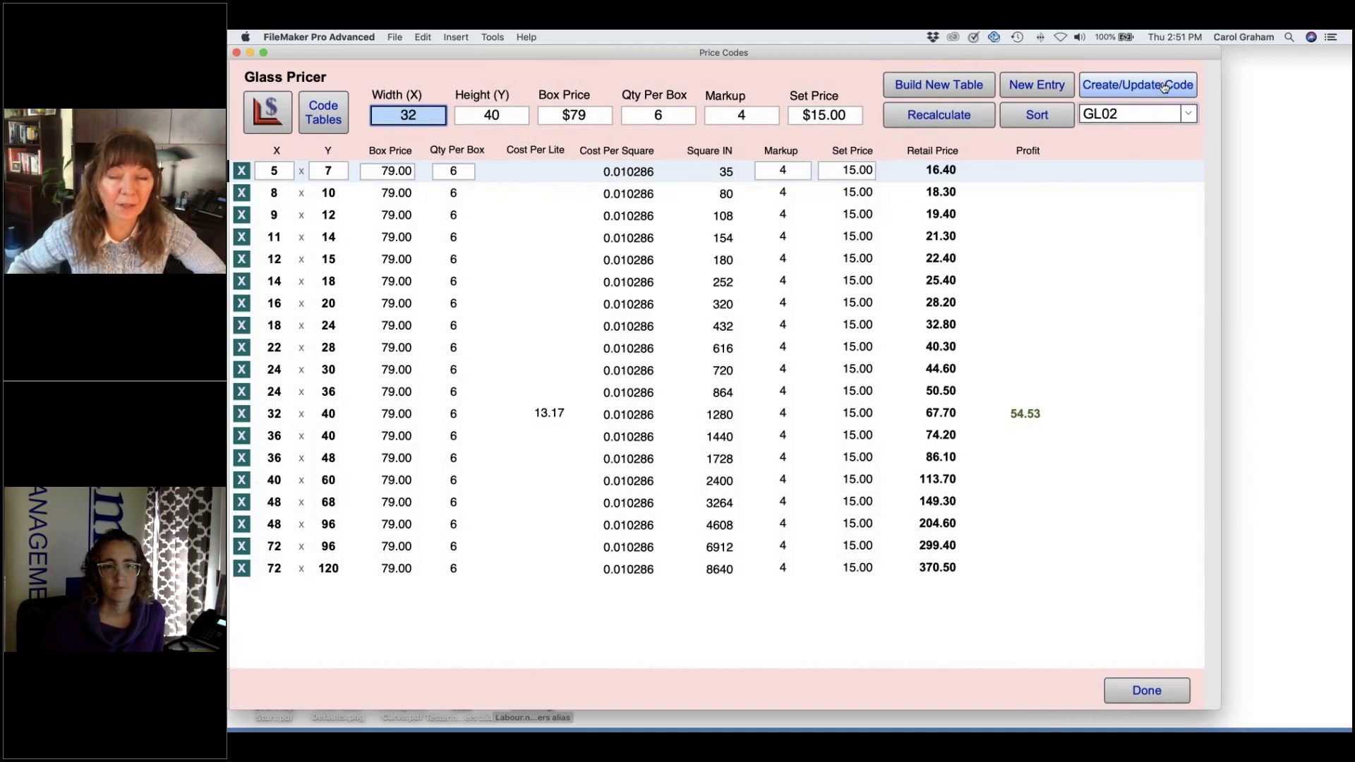
Step: Name the glass prices' code table GL09 after checking the existing GL codes, and create that code
{"action": "left_click", "coordinate": [1189, 114]}
{"action": "scroll", "coordinate": [1115, 296], "scroll_direction": "down", "scroll_amount": 5}
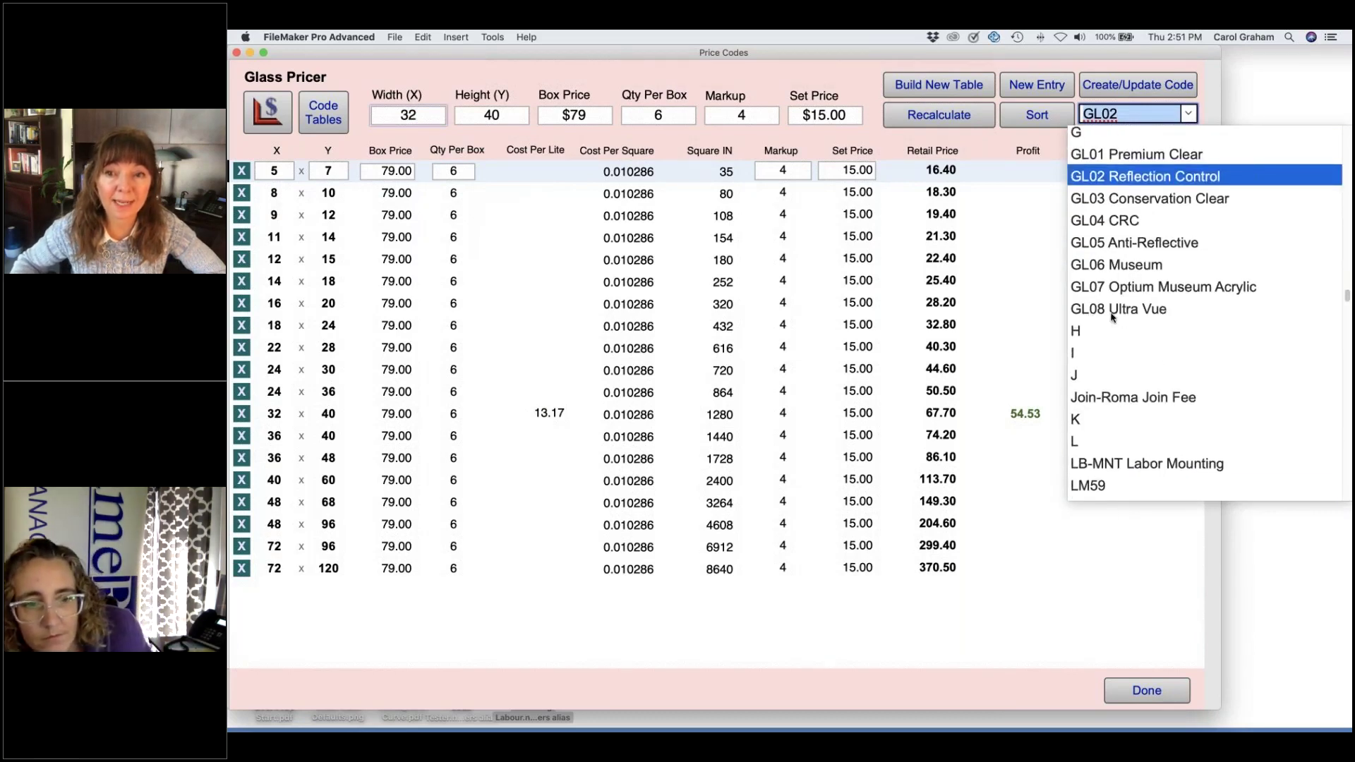
{"action": "left_click", "coordinate": [1134, 120]}
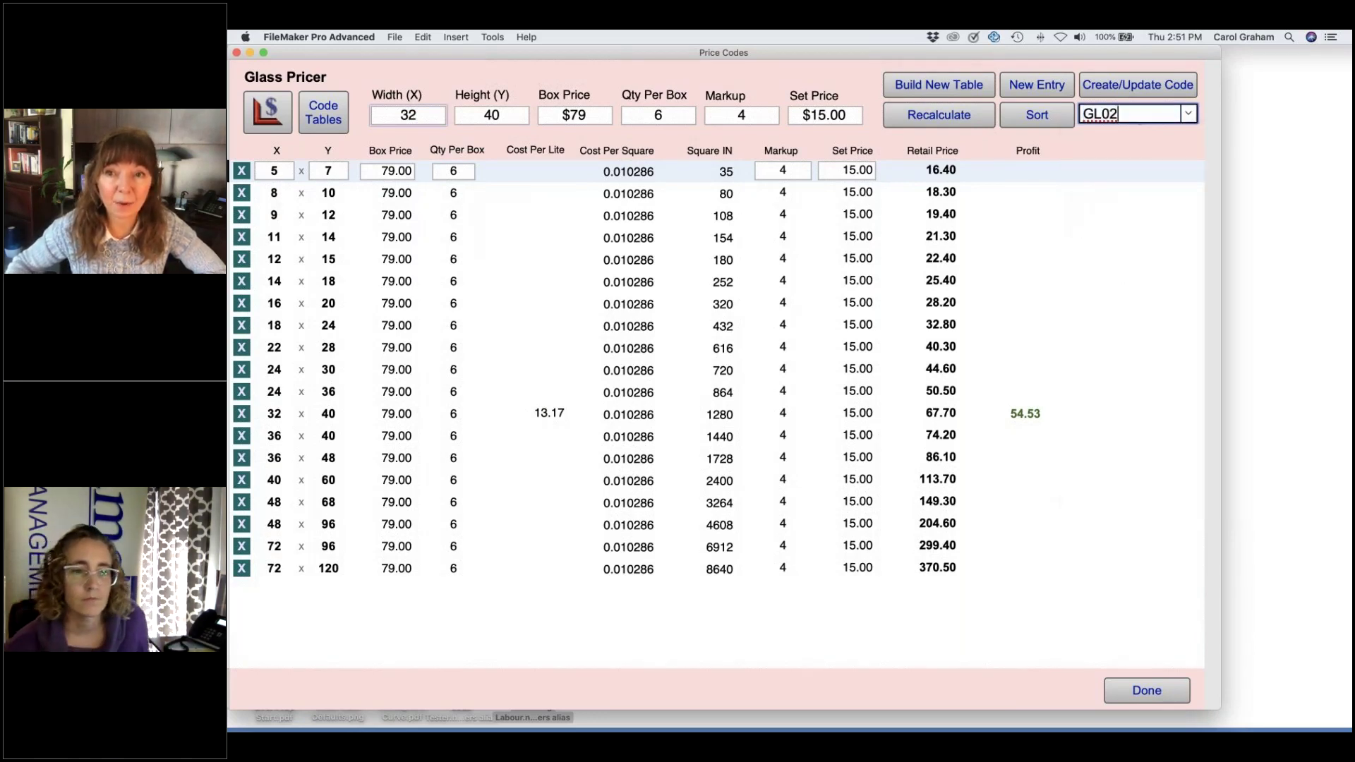
{"action": "type", "text": "GL09"}
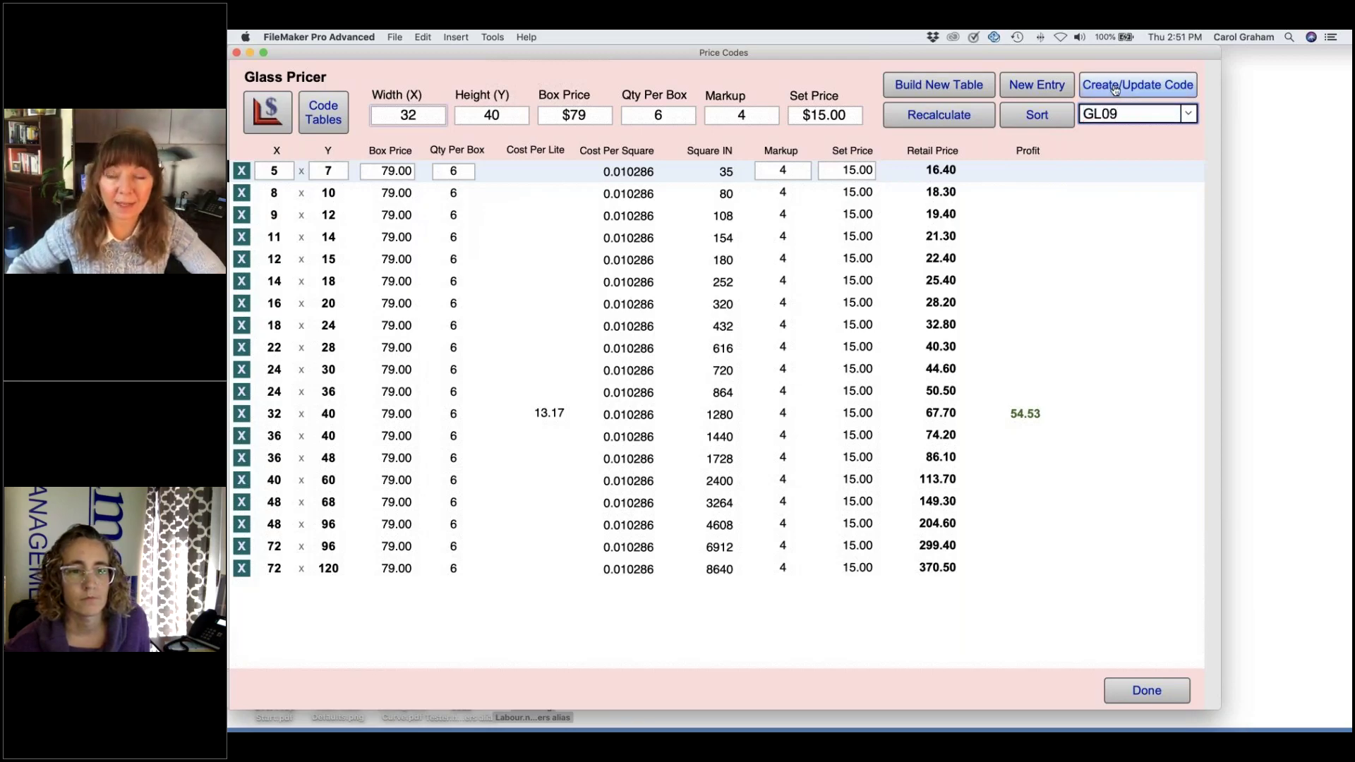
{"action": "left_click", "coordinate": [1115, 89]}
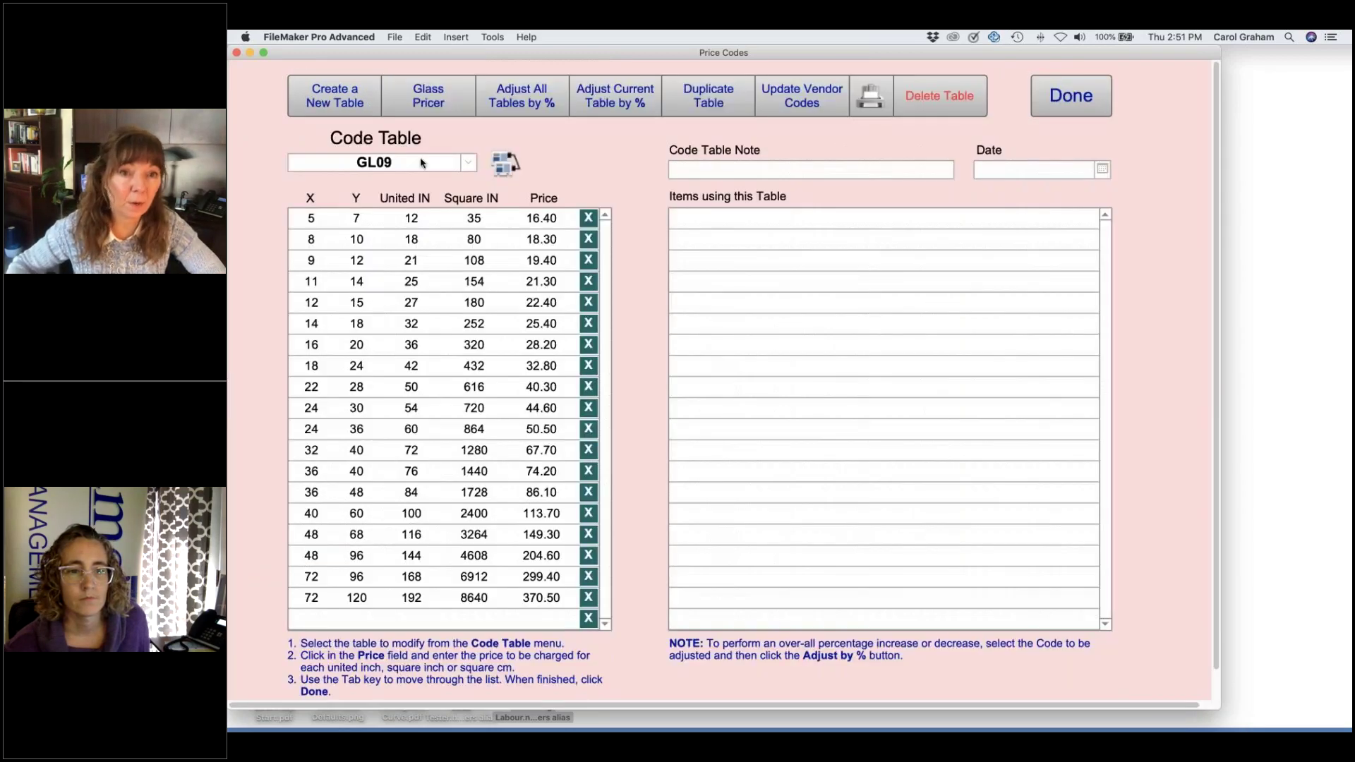
Step: Set the GL09 code table's date to 1/7/2021
{"action": "left_click", "coordinate": [793, 170]}
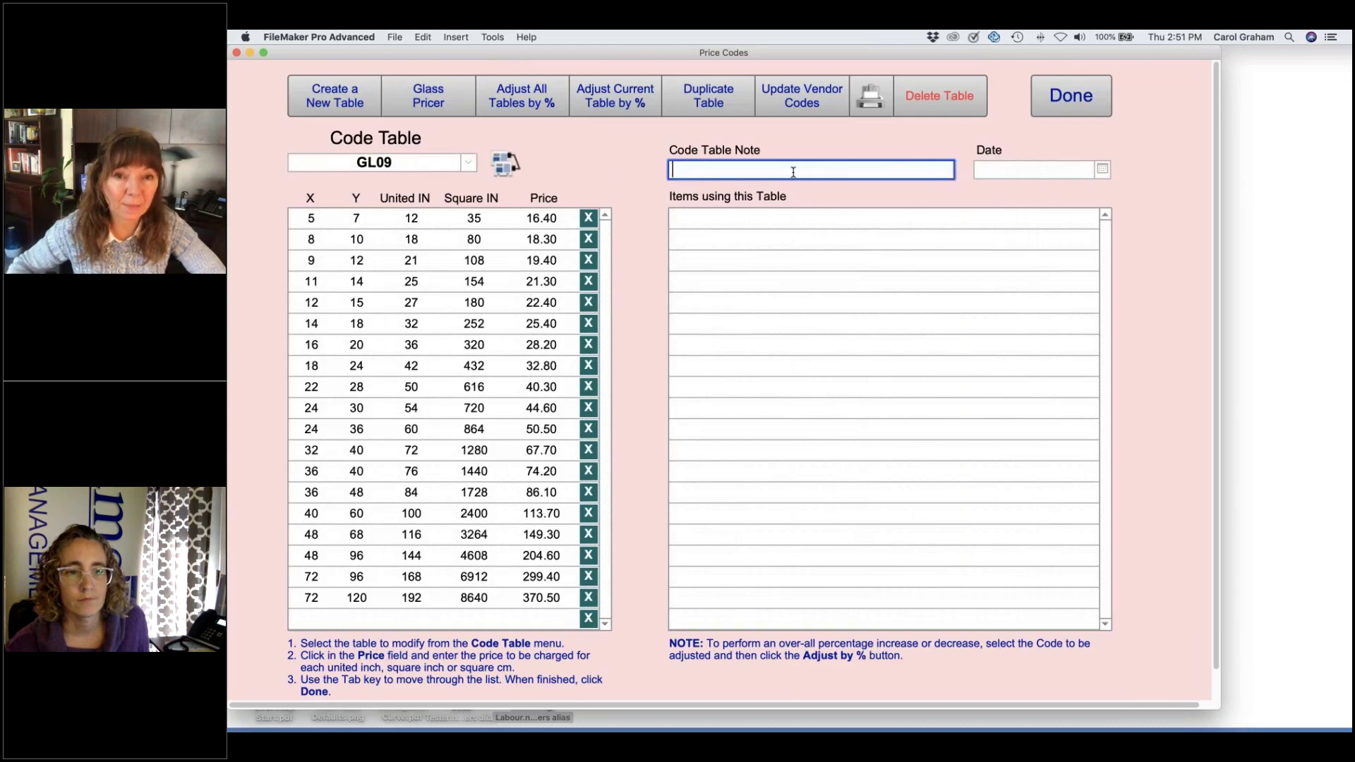
{"action": "left_click", "coordinate": [1101, 170]}
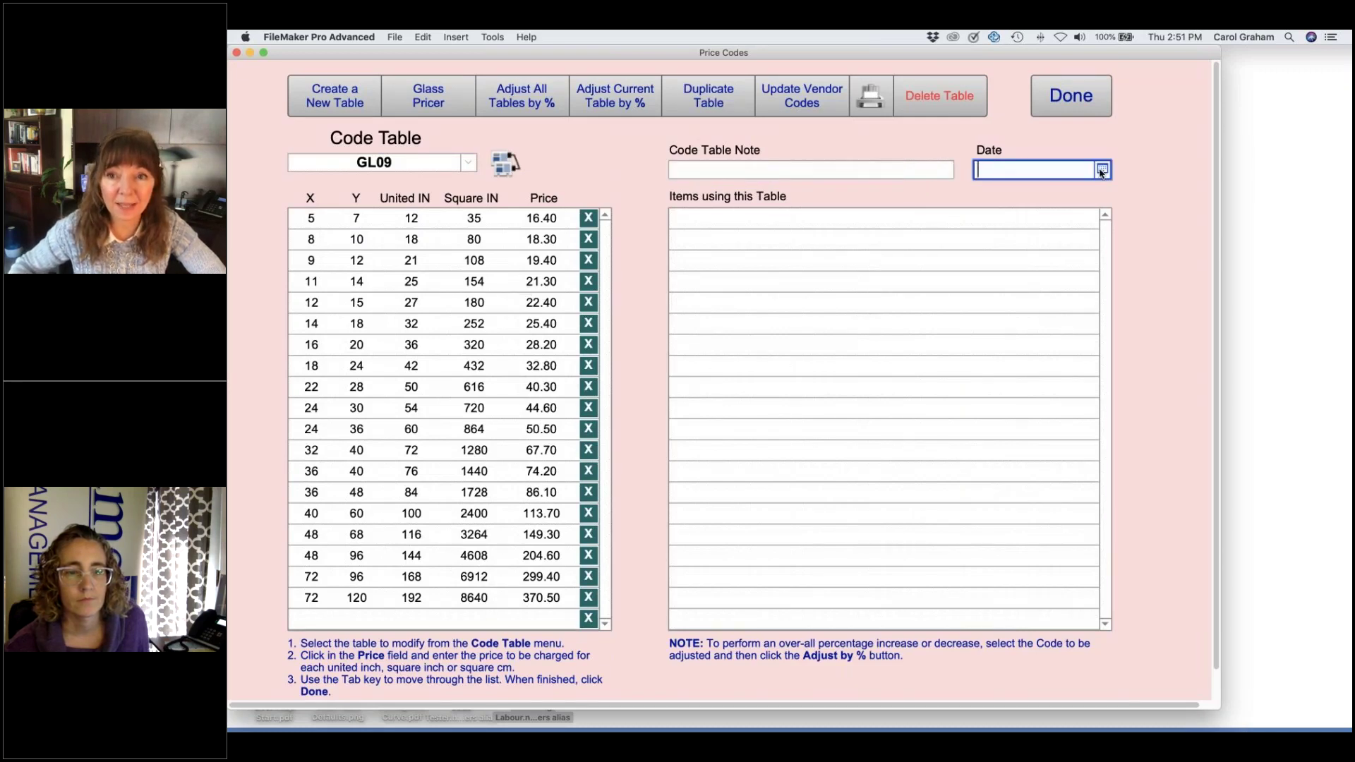
{"action": "left_click", "coordinate": [1028, 277]}
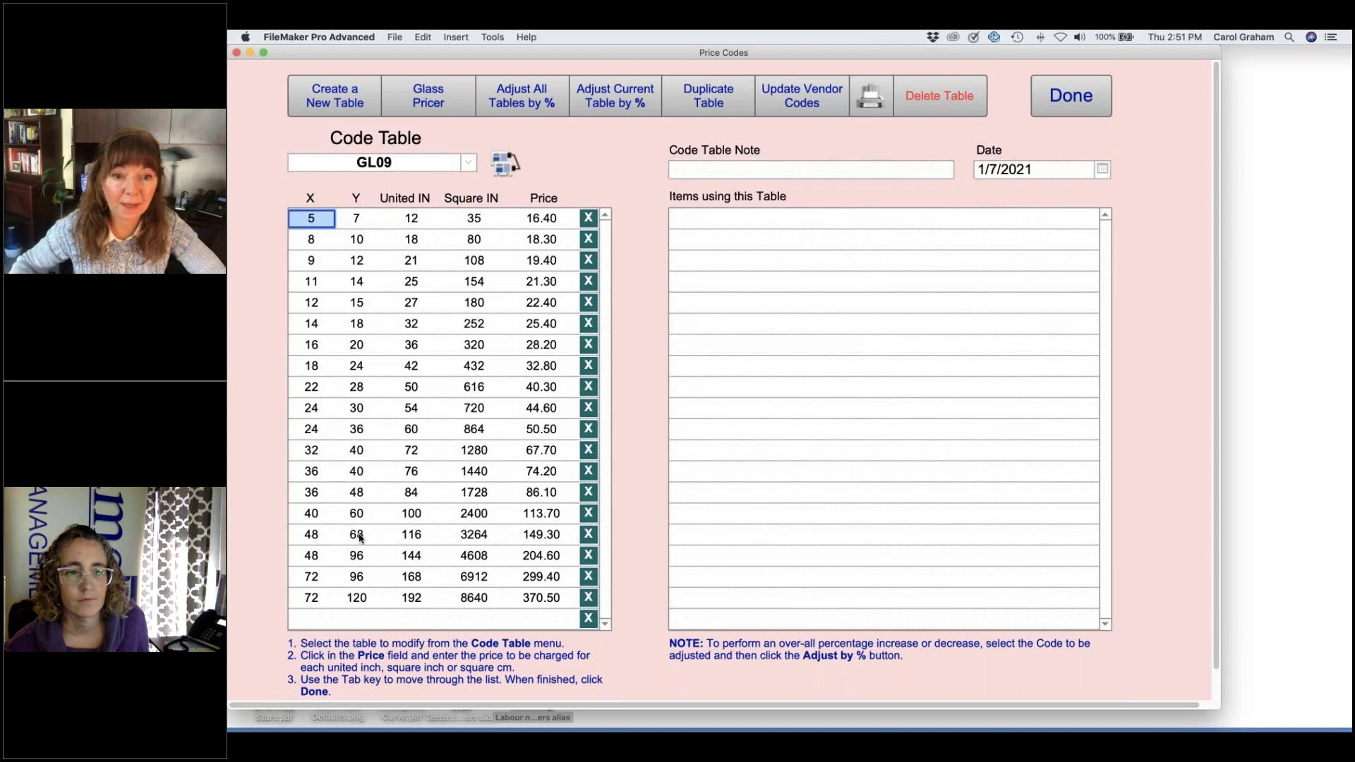
Step: Add a 200 x 200 size row with a price of 9999 at the end of the GL09 code table
{"action": "left_click", "coordinate": [311, 619]}
{"action": "type", "text": "200"}
{"action": "key", "text": "Tab"}
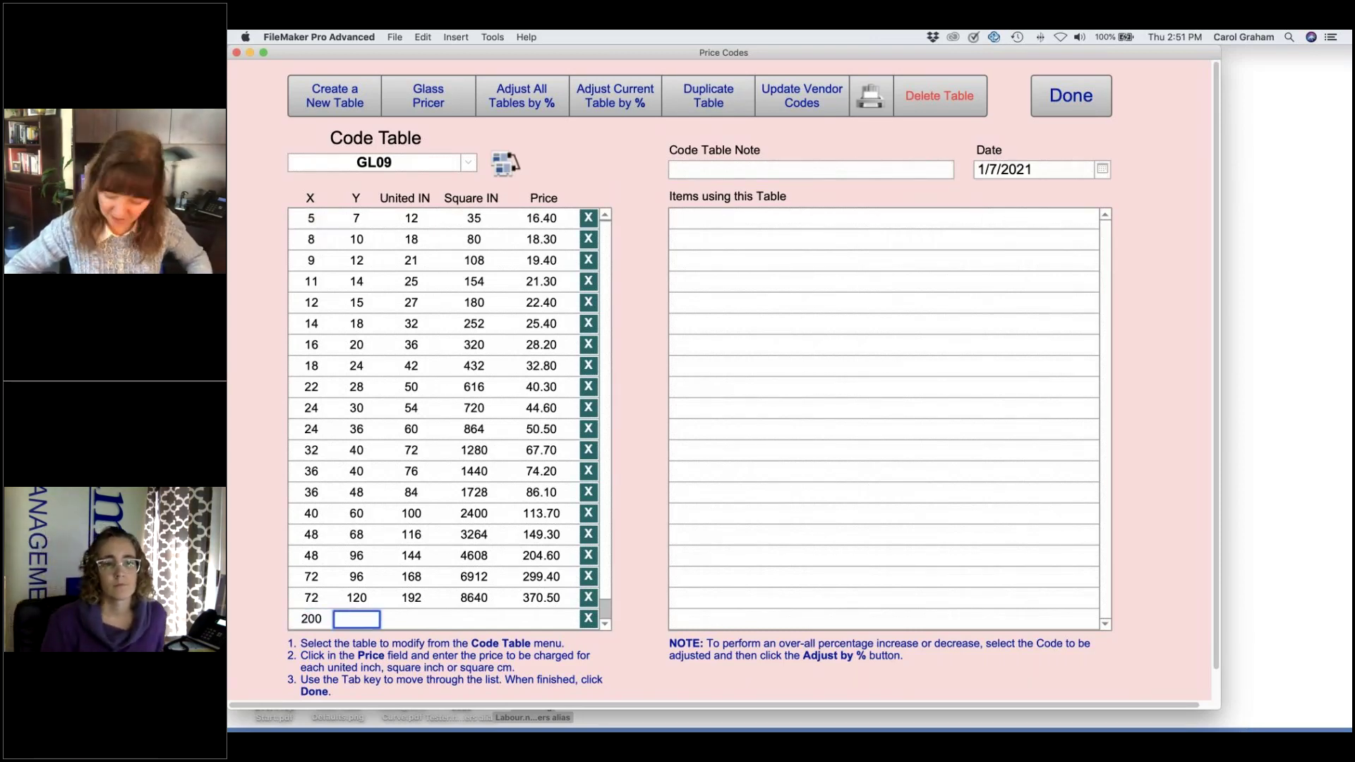
{"action": "type", "text": "200"}
{"action": "key", "text": "Tab"}
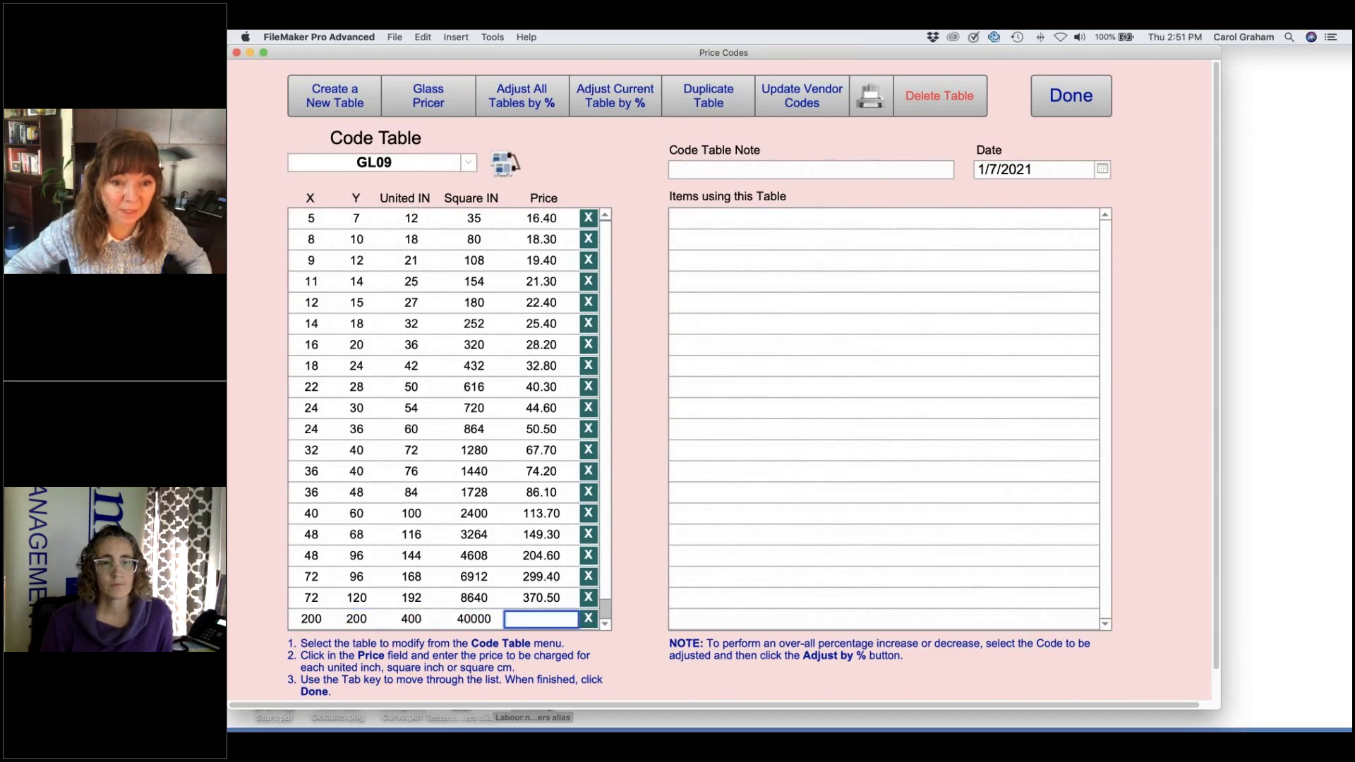
{"action": "type", "text": "2"}
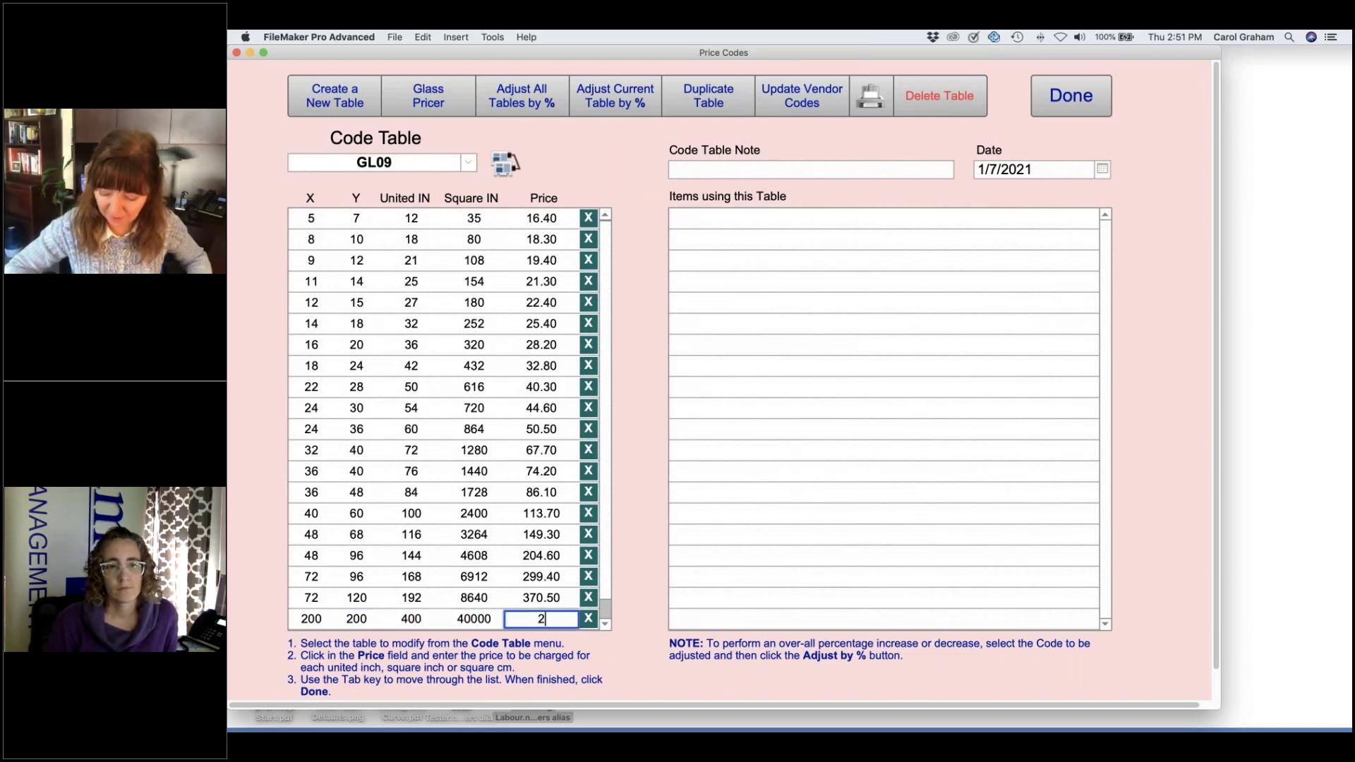
{"action": "type", "text": "9999"}
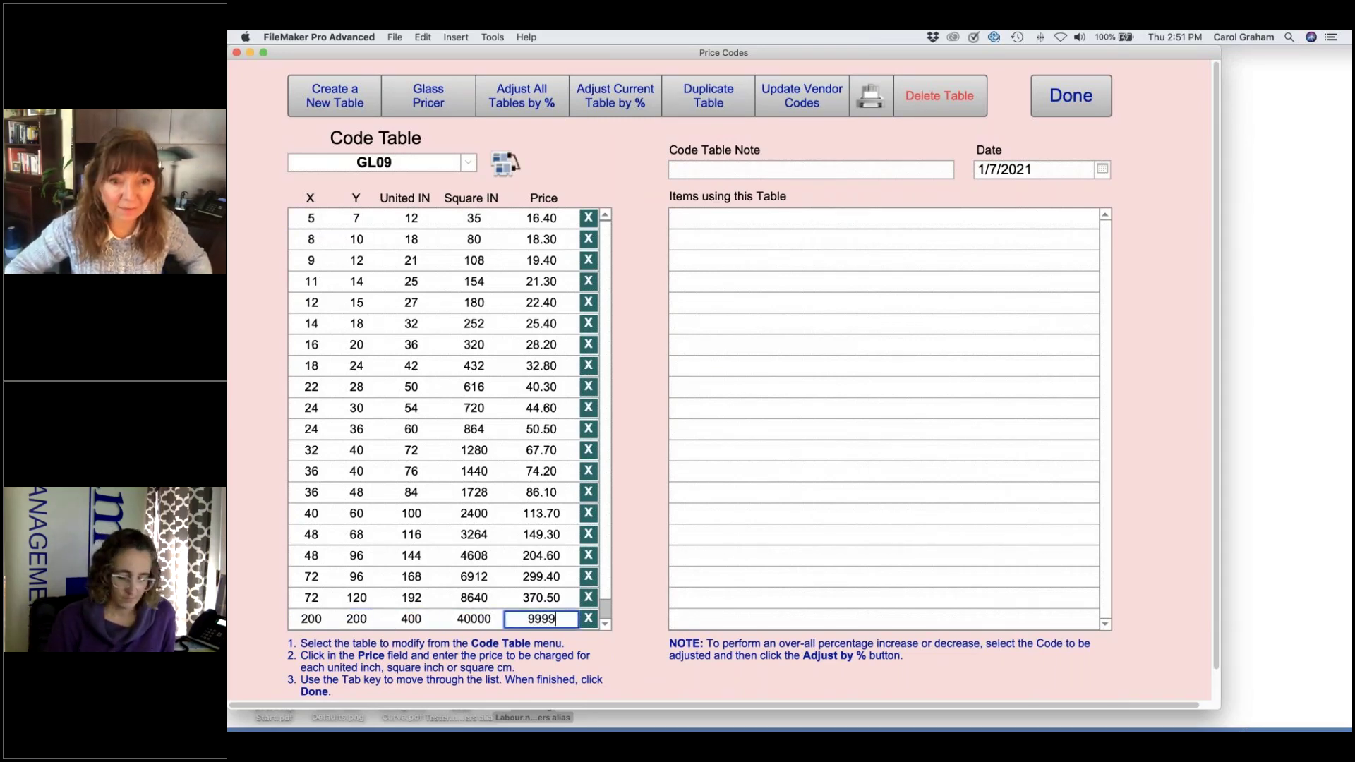
{"action": "key", "text": "Tab"}
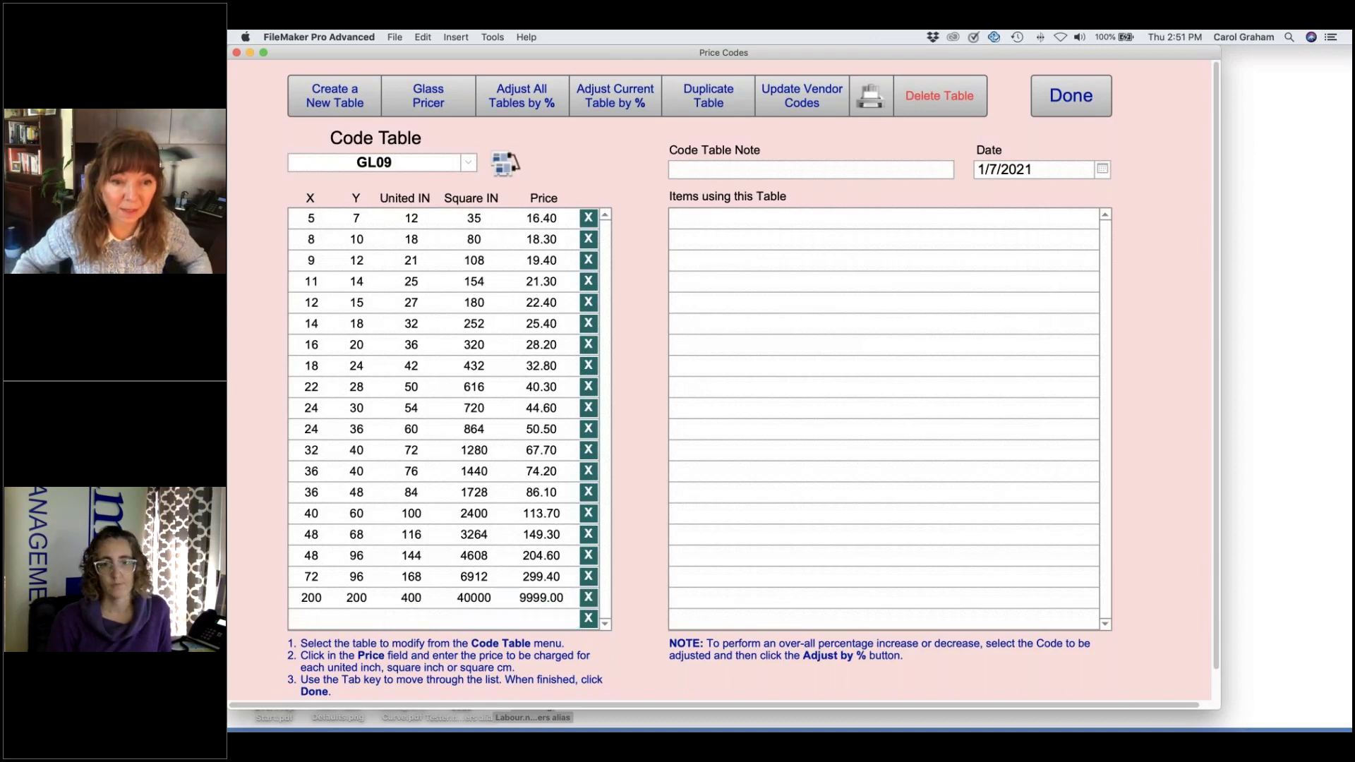
Step: Delete the remaining size rows between 40 x 60 and 200 x 200 and open the code table note for editing
{"action": "left_click", "coordinate": [589, 555]}
{"action": "left_click", "coordinate": [589, 538]}
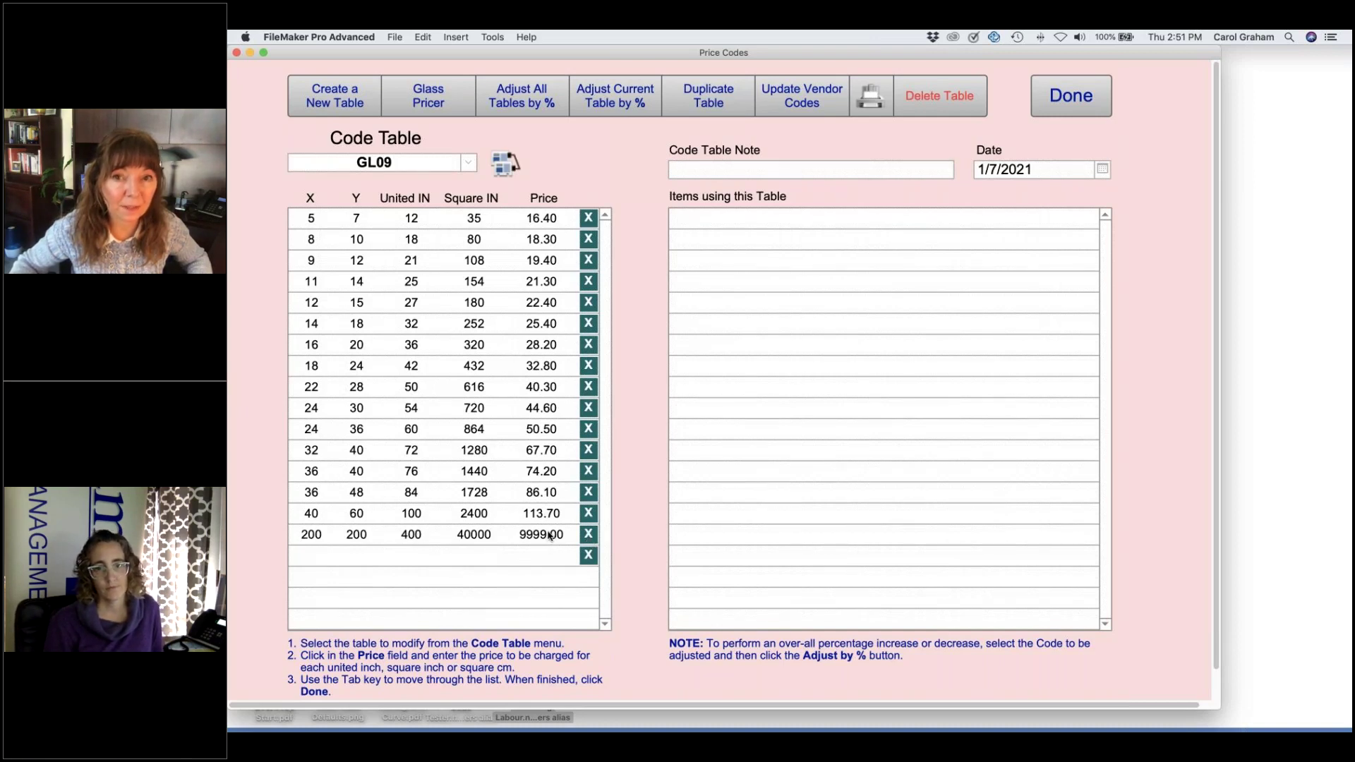
{"action": "left_click", "coordinate": [726, 168]}
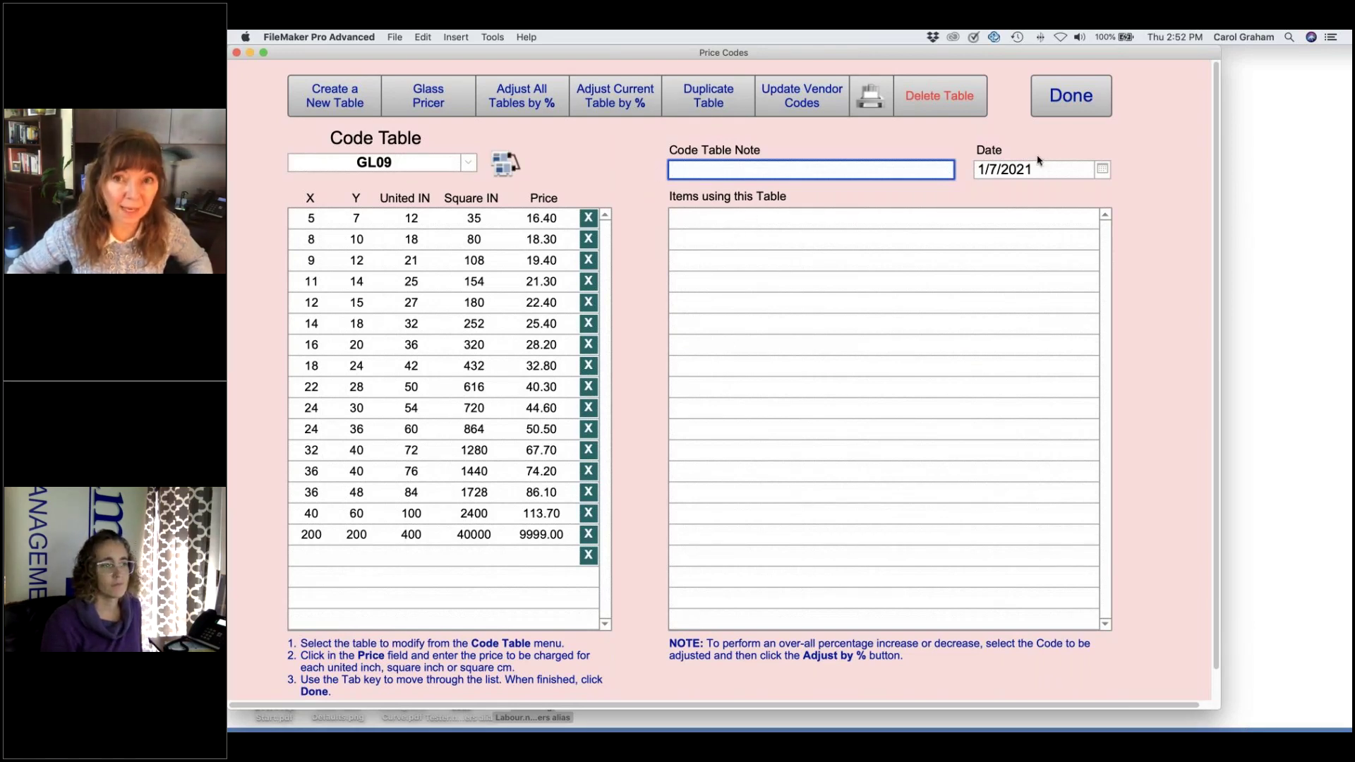
Step: Close the code table and open the code pricing options of the Engraving per character extra item
{"action": "left_click", "coordinate": [1076, 105]}
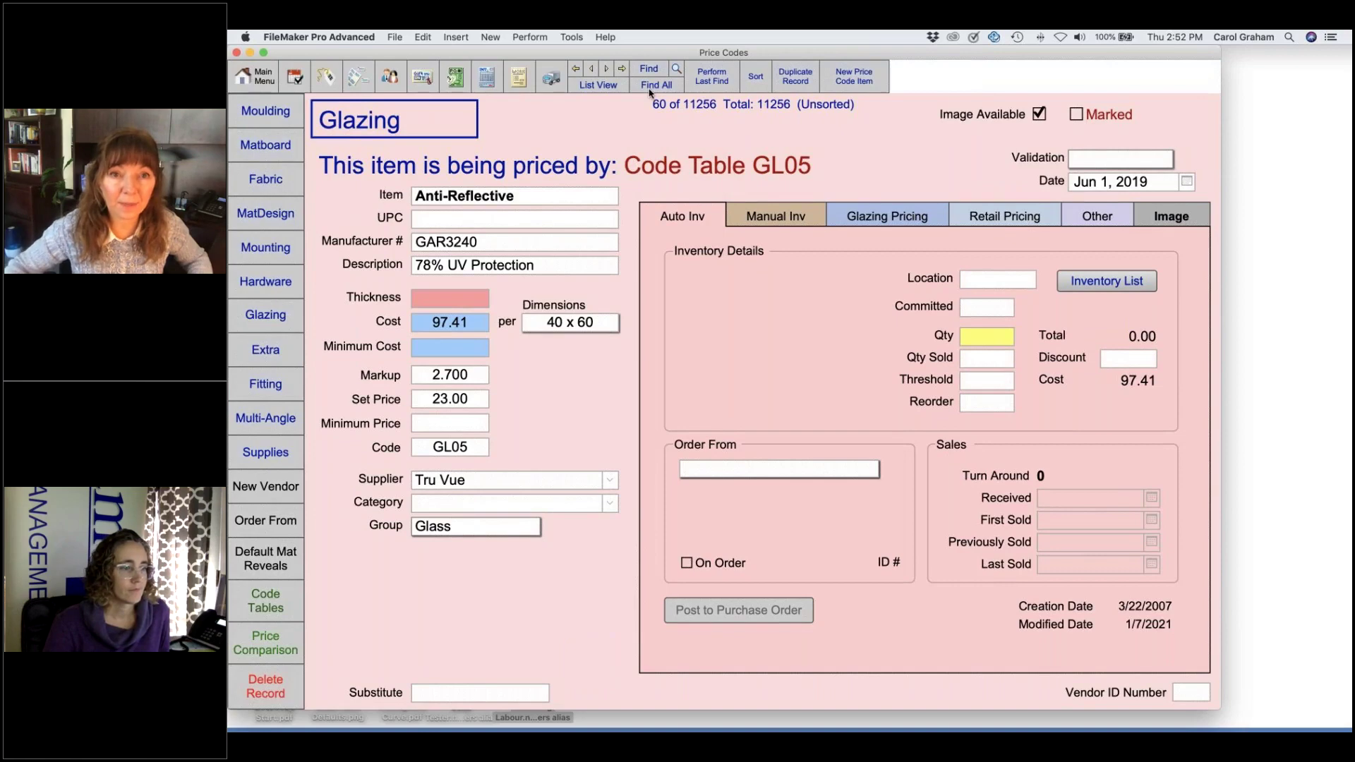
{"action": "left_click", "coordinate": [598, 84]}
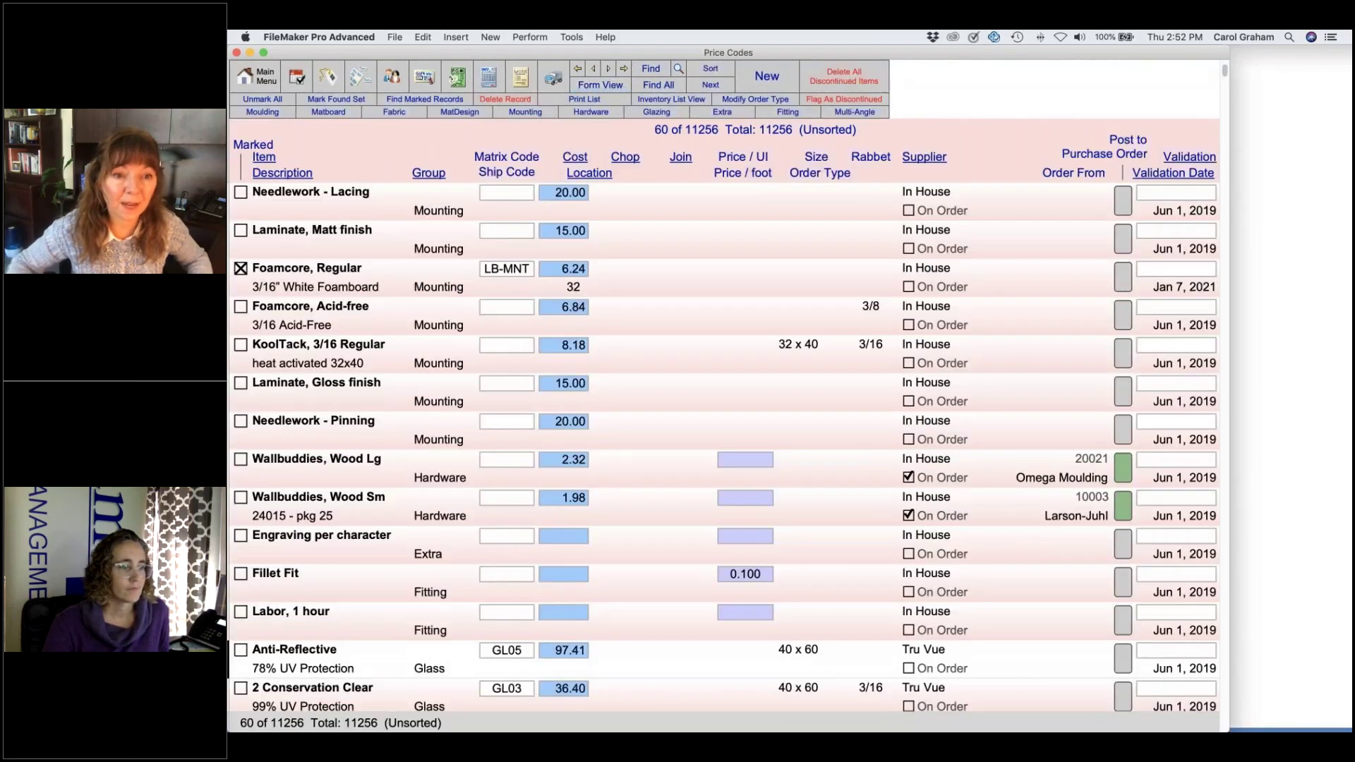
{"action": "left_click", "coordinate": [312, 544]}
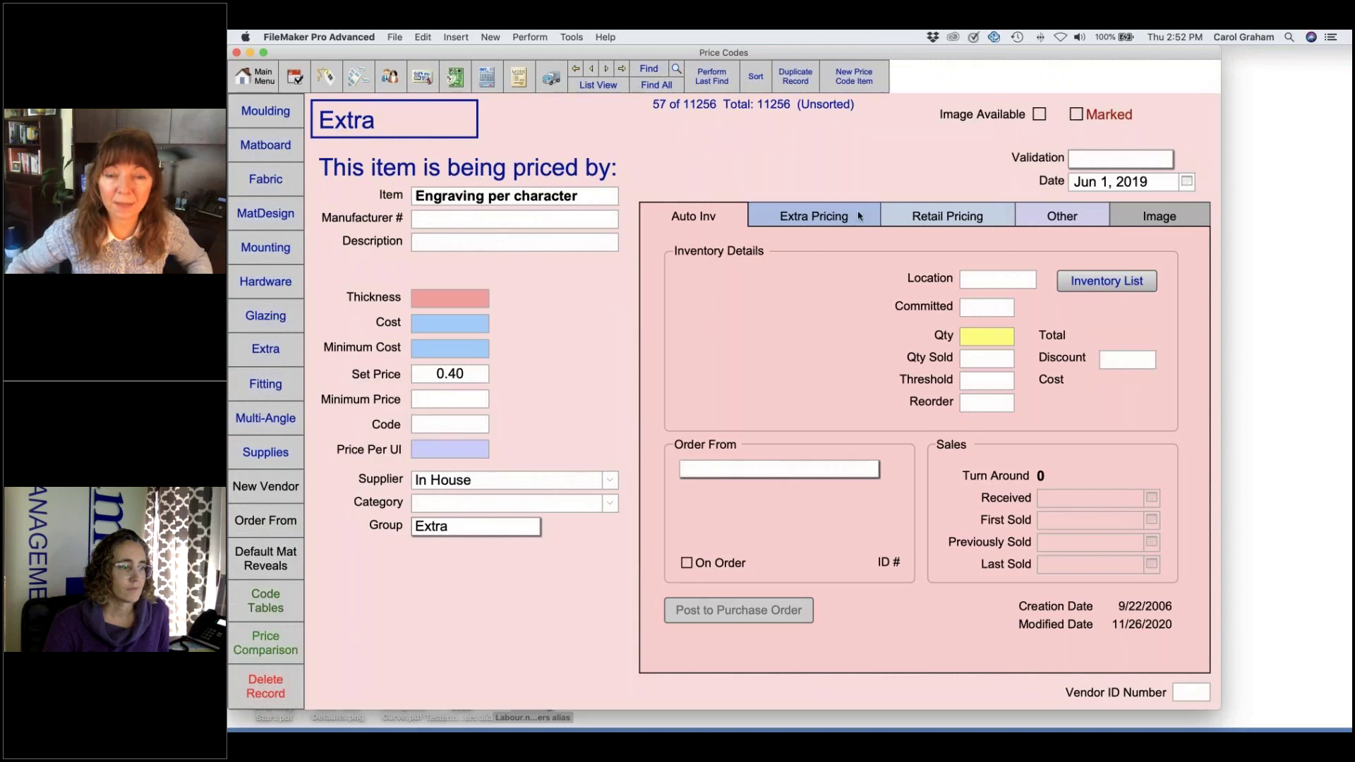
{"action": "left_click", "coordinate": [860, 217]}
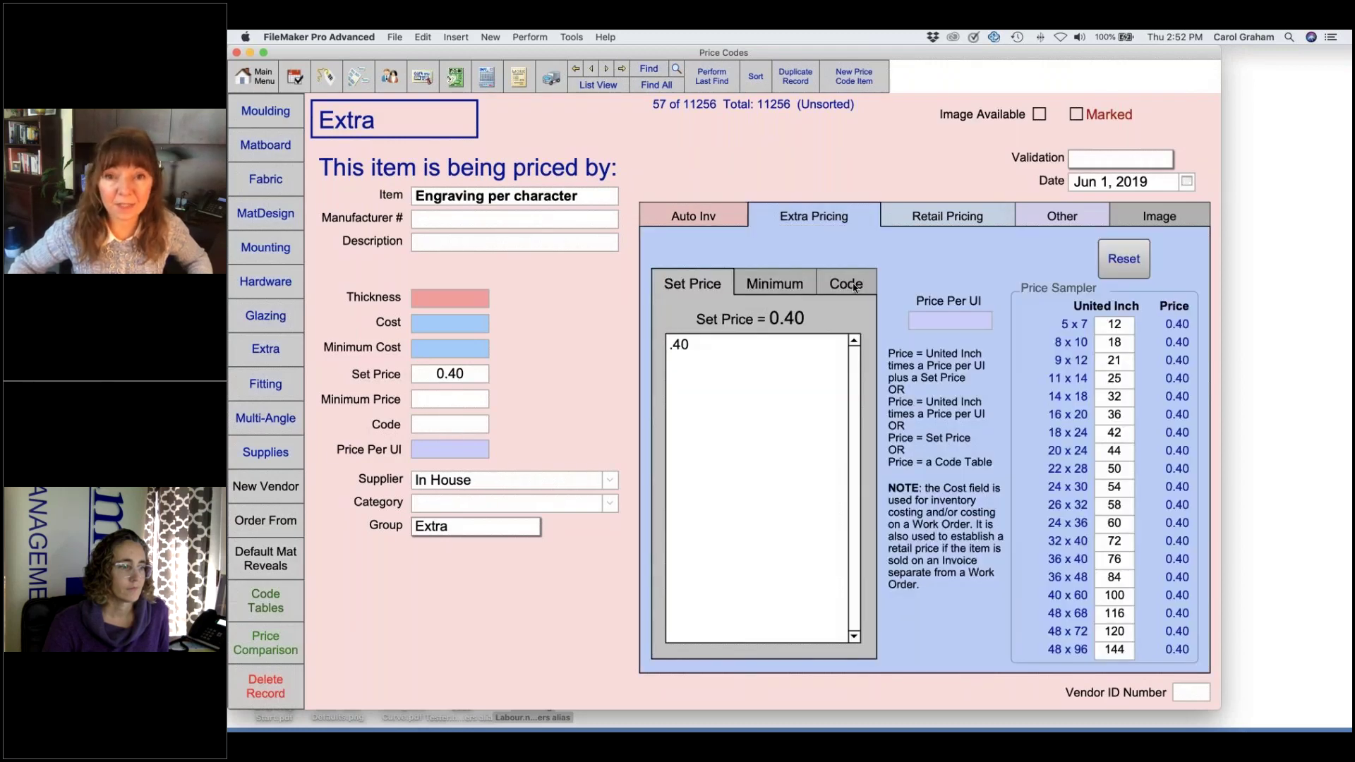
{"action": "left_click", "coordinate": [853, 284]}
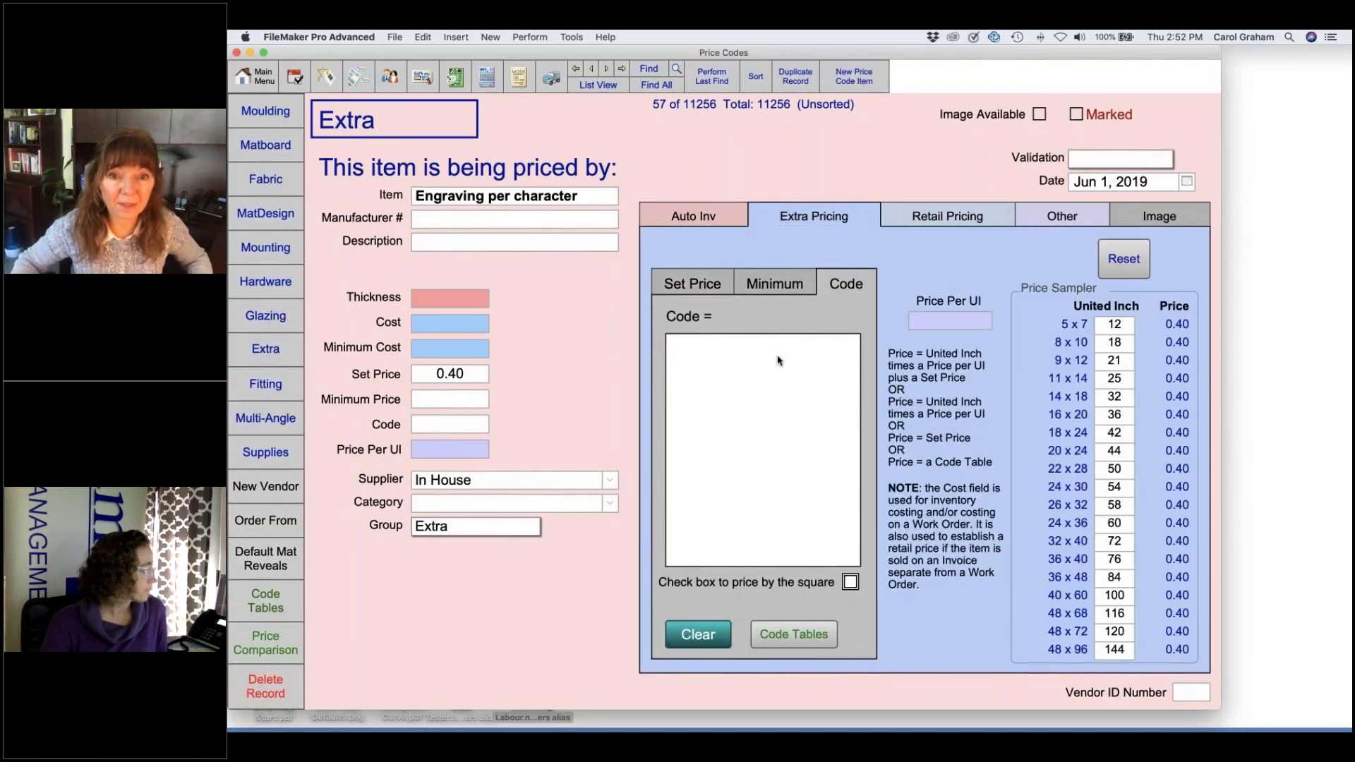
Step: Try pricing the Engraving per character item with code table GL09 and clear the code from the item again
{"action": "left_click", "coordinate": [754, 384]}
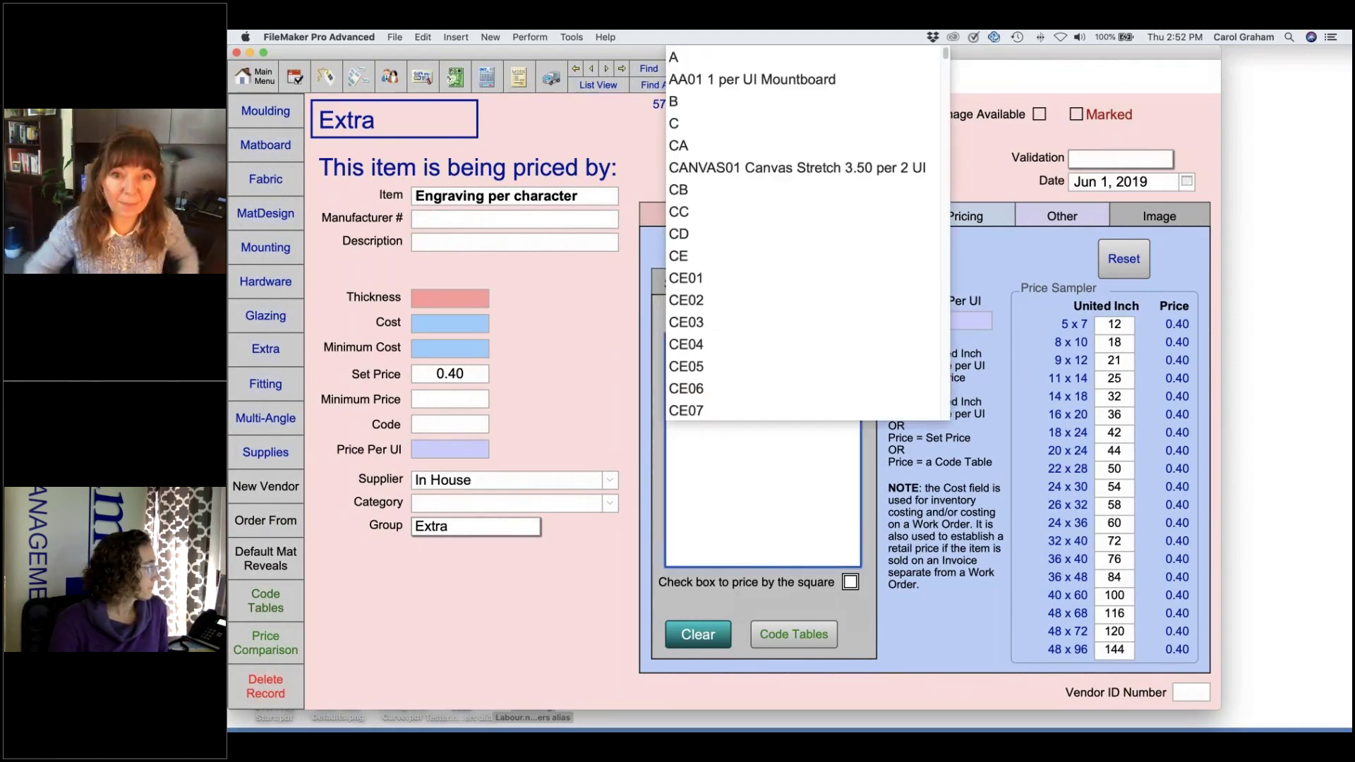
{"action": "type", "text": "gl"}
{"action": "scroll", "coordinate": [680, 199], "scroll_direction": "down", "scroll_amount": 2}
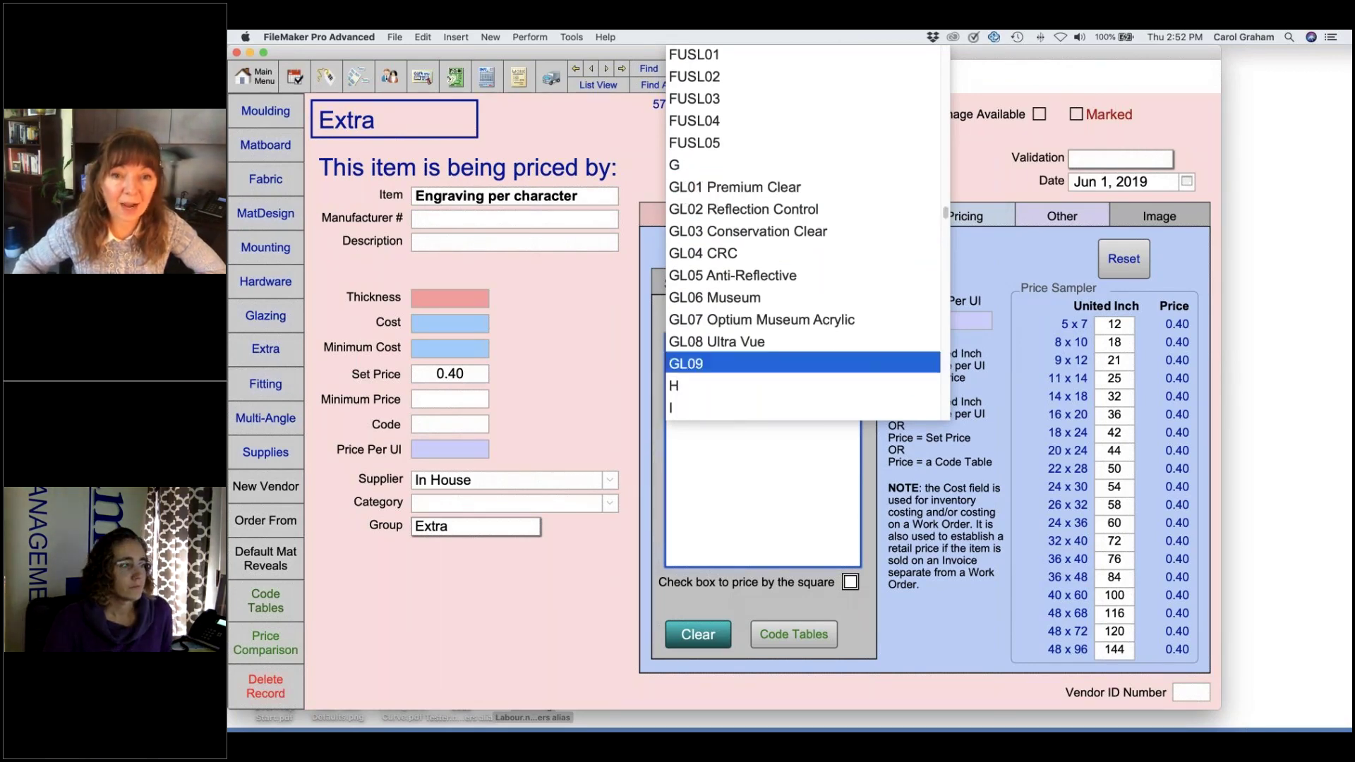
{"action": "left_click", "coordinate": [693, 364]}
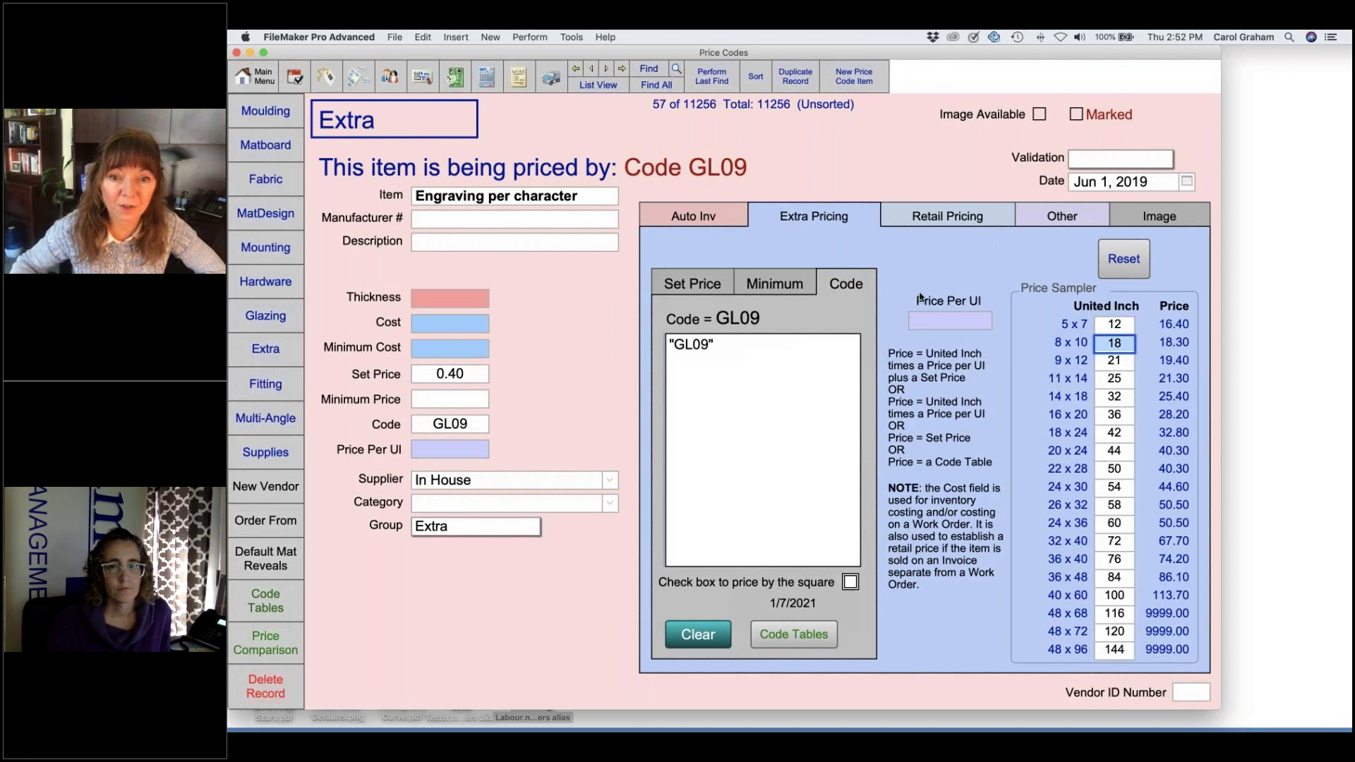
{"action": "left_click", "coordinate": [683, 643]}
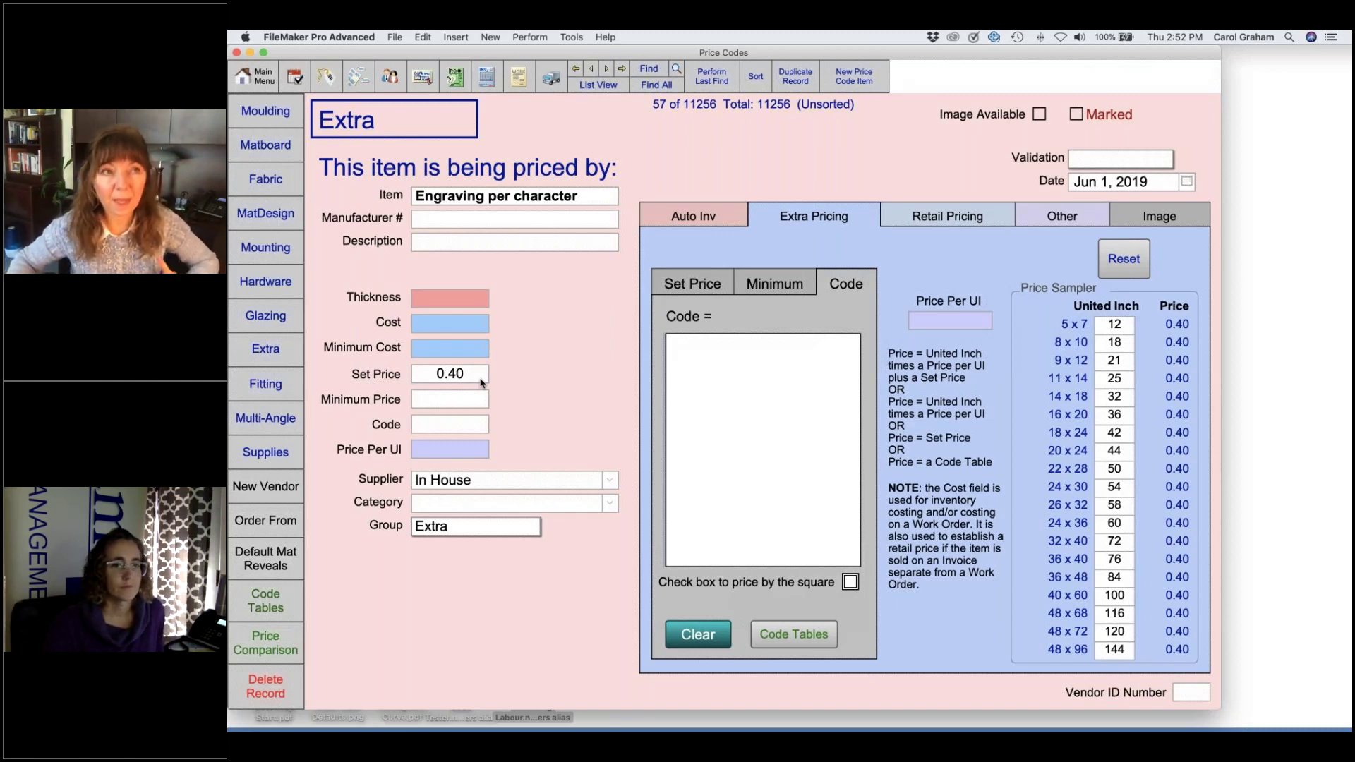
Step: Find the marked records from the moulding list and open wood moulding 100153.RM
{"action": "left_click", "coordinate": [265, 111]}
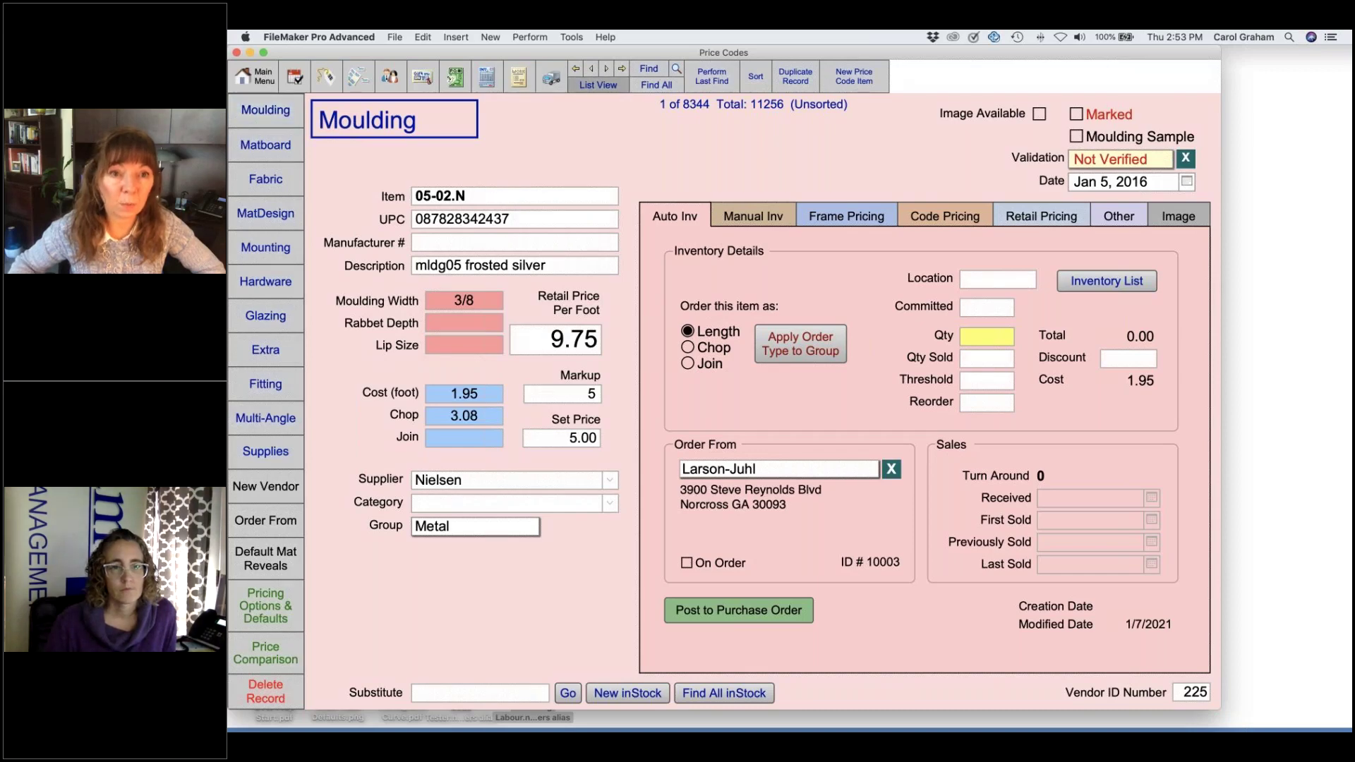
{"action": "left_click", "coordinate": [598, 85]}
{"action": "left_click", "coordinate": [425, 98]}
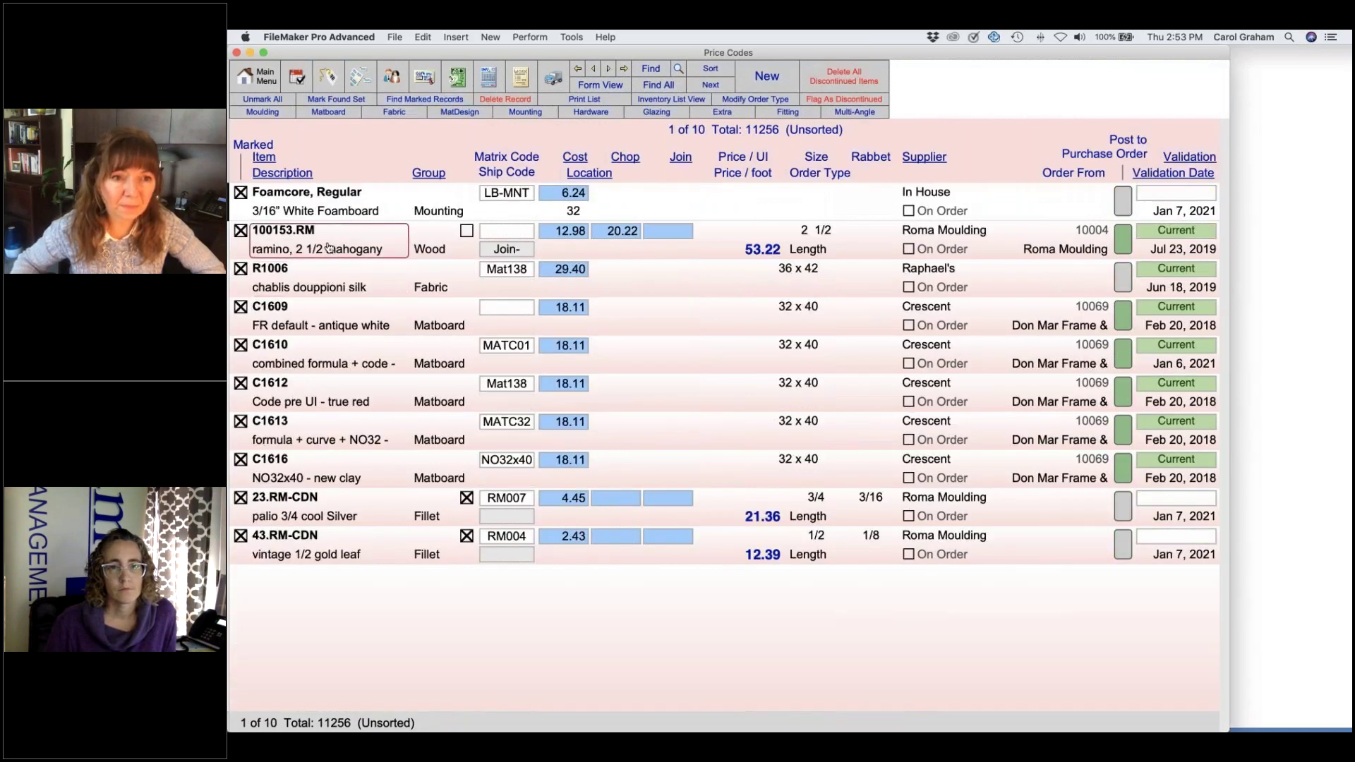
{"action": "left_click", "coordinate": [328, 246]}
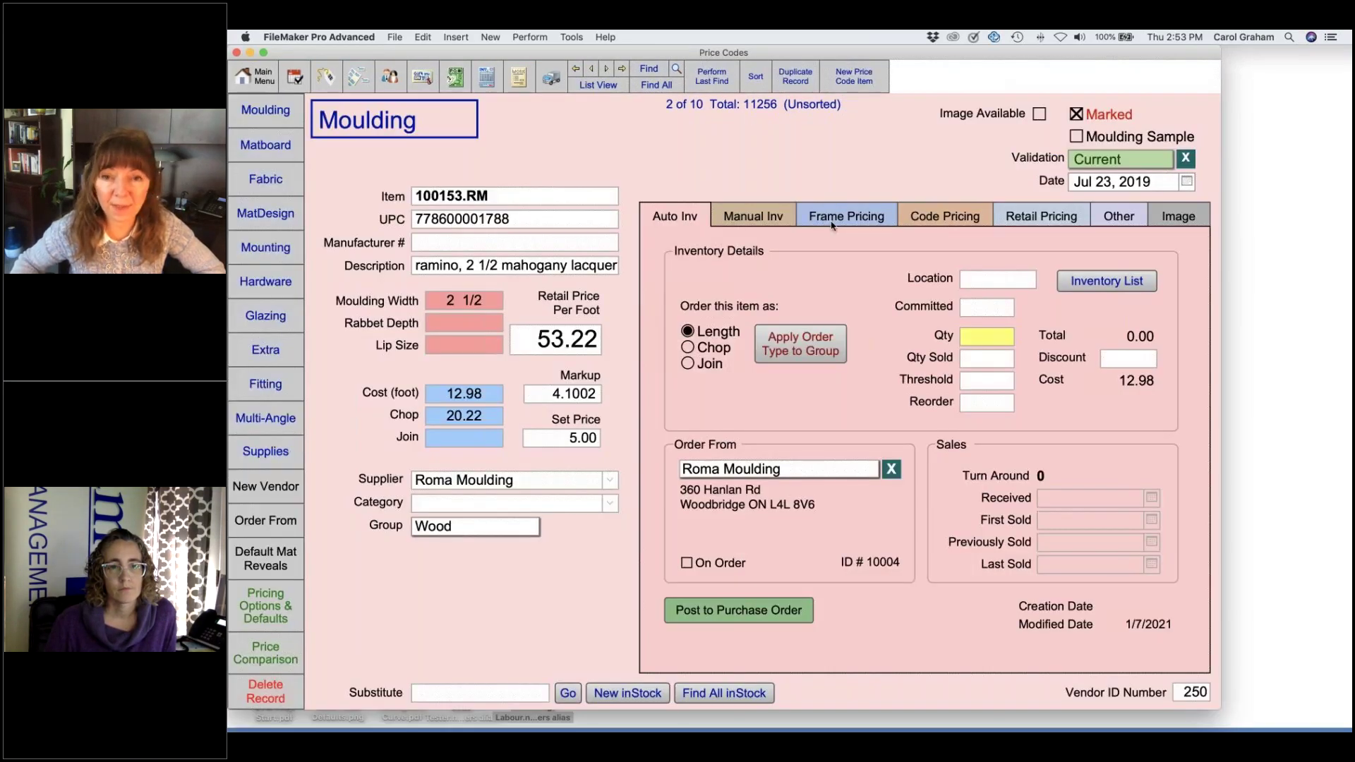
Step: Review the moulding's code pricing, its frame pricing formula and surcharges, and the Join-Roma code table
{"action": "left_click", "coordinate": [961, 218]}
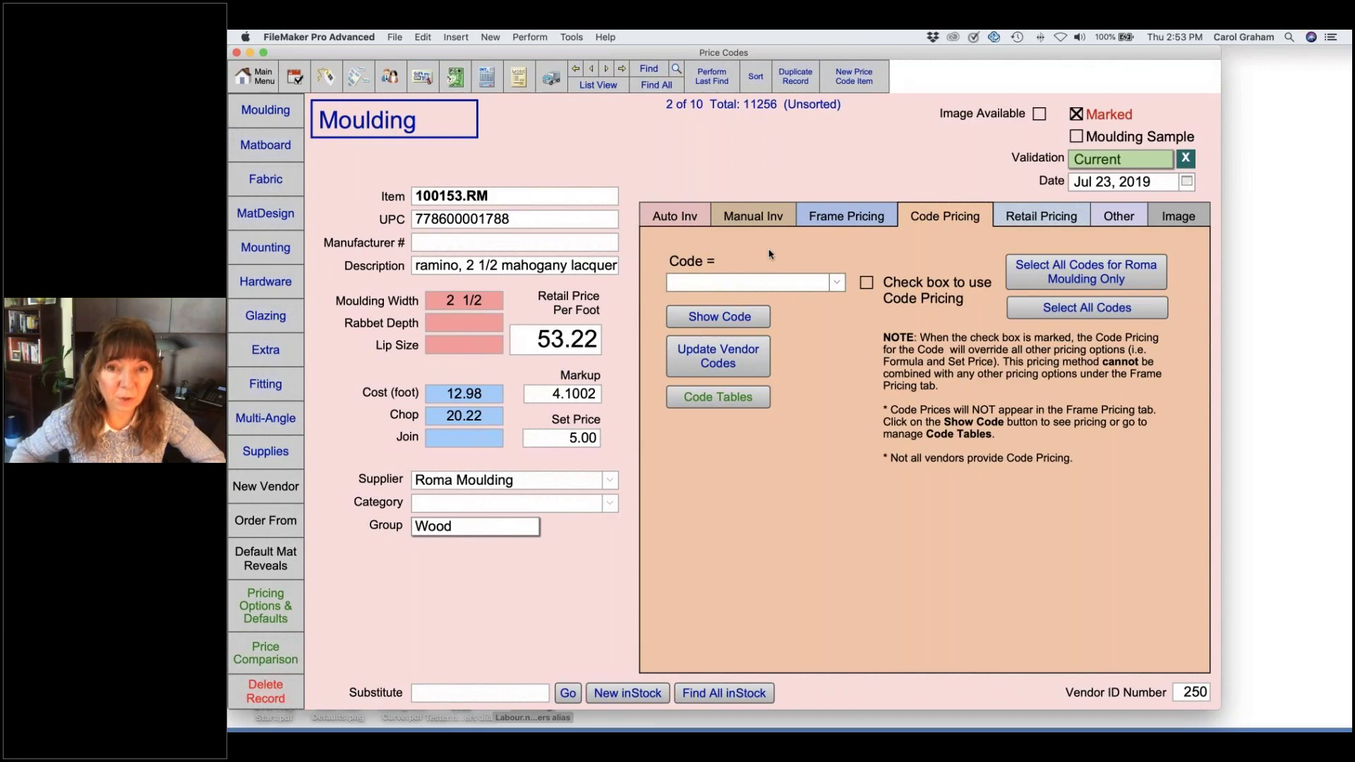
{"action": "left_click", "coordinate": [872, 219]}
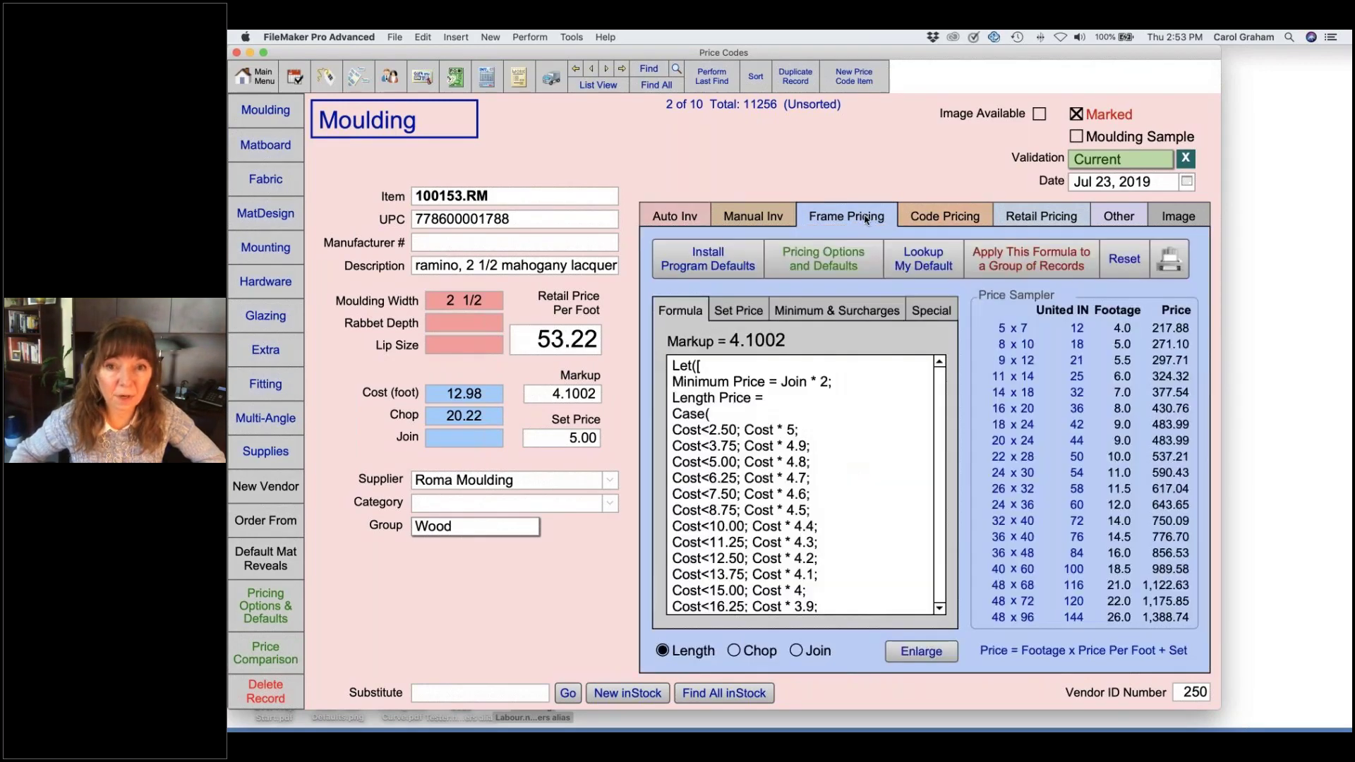
{"action": "left_click", "coordinate": [853, 313]}
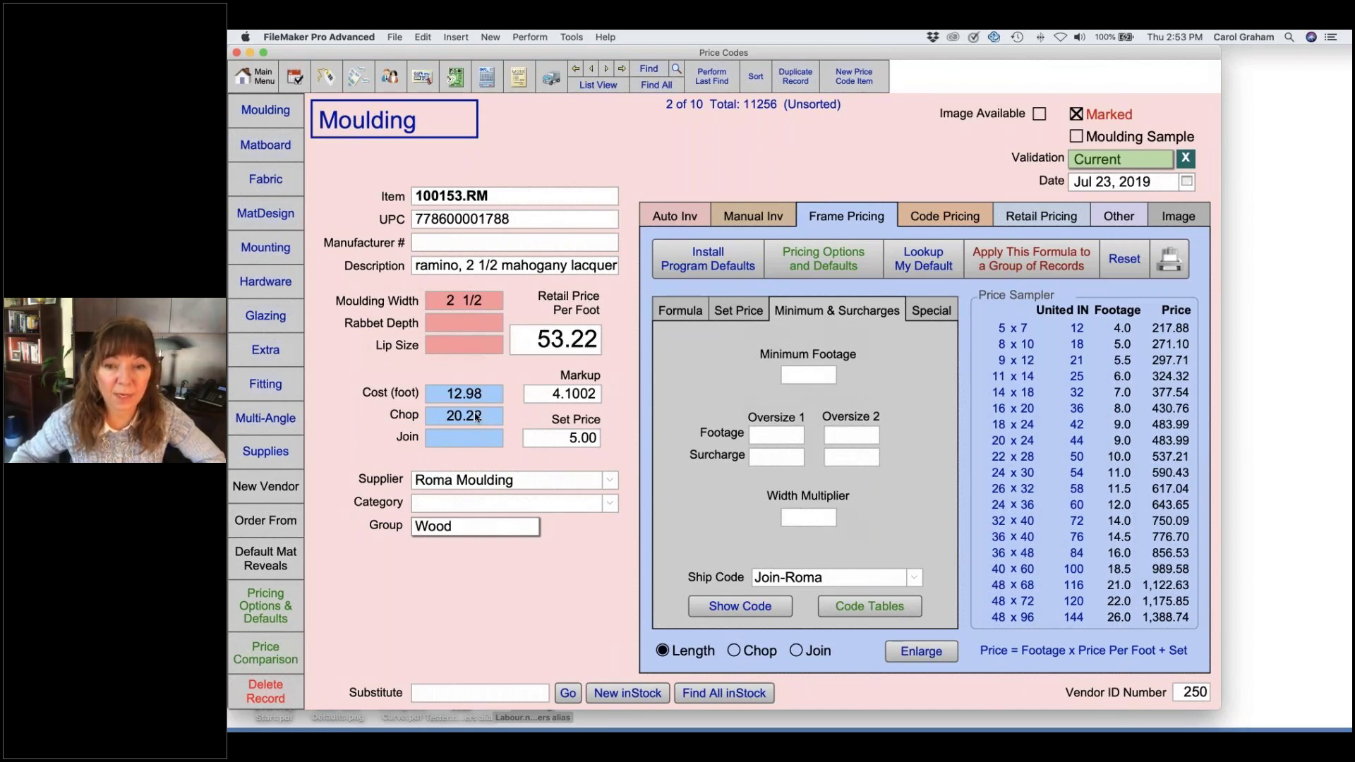
{"action": "left_click", "coordinate": [859, 608]}
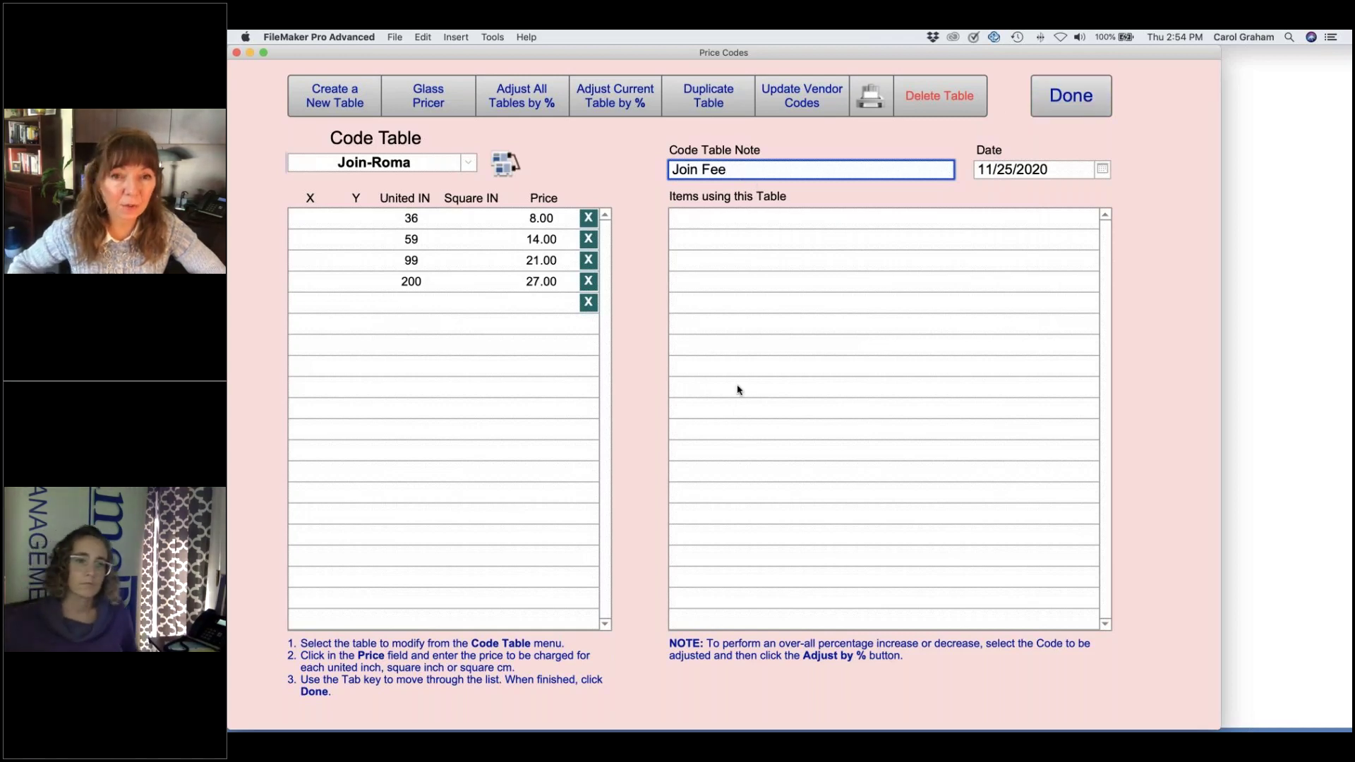
{"action": "left_click", "coordinate": [1095, 107]}
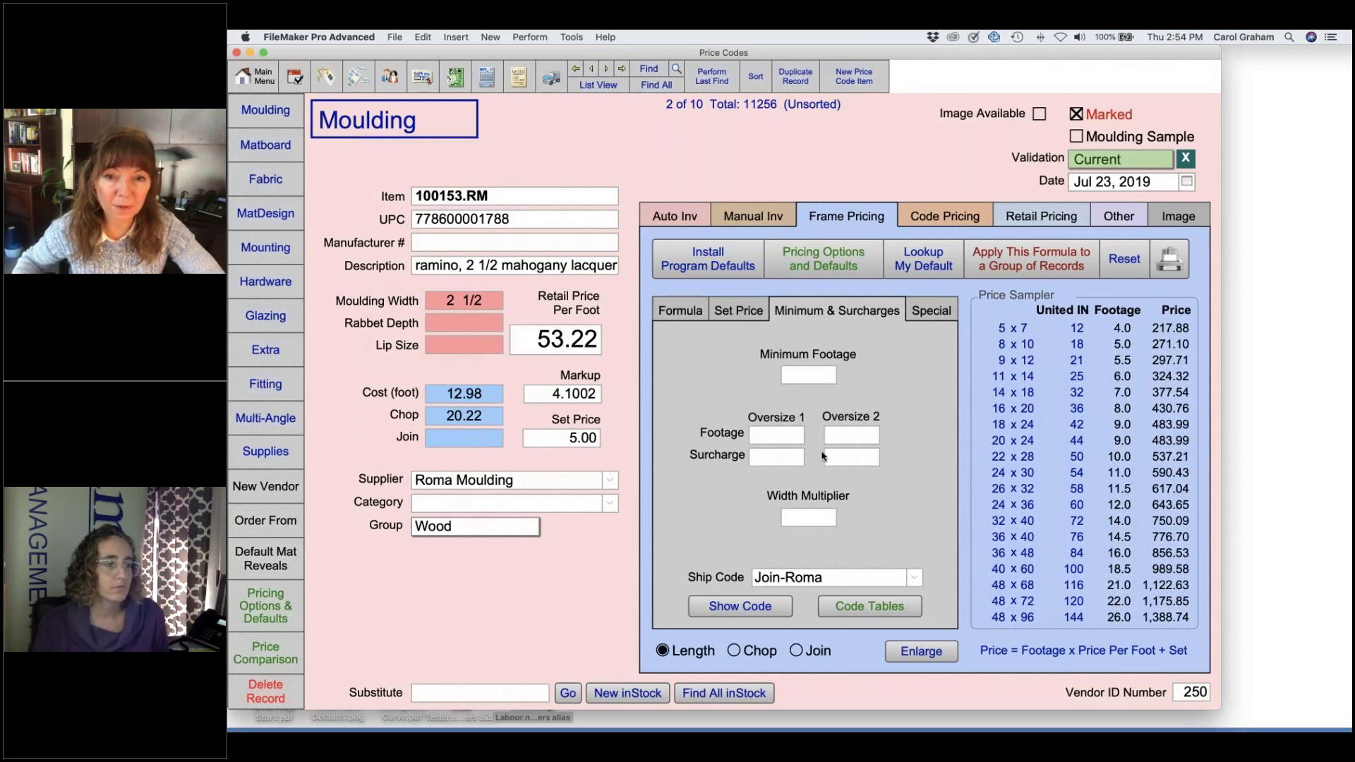
Step: Show only the default moulding pricing formulas and set the supplier of the "No Gaps in Markups" sample formula to Roma Moulding
{"action": "left_click", "coordinate": [829, 261]}
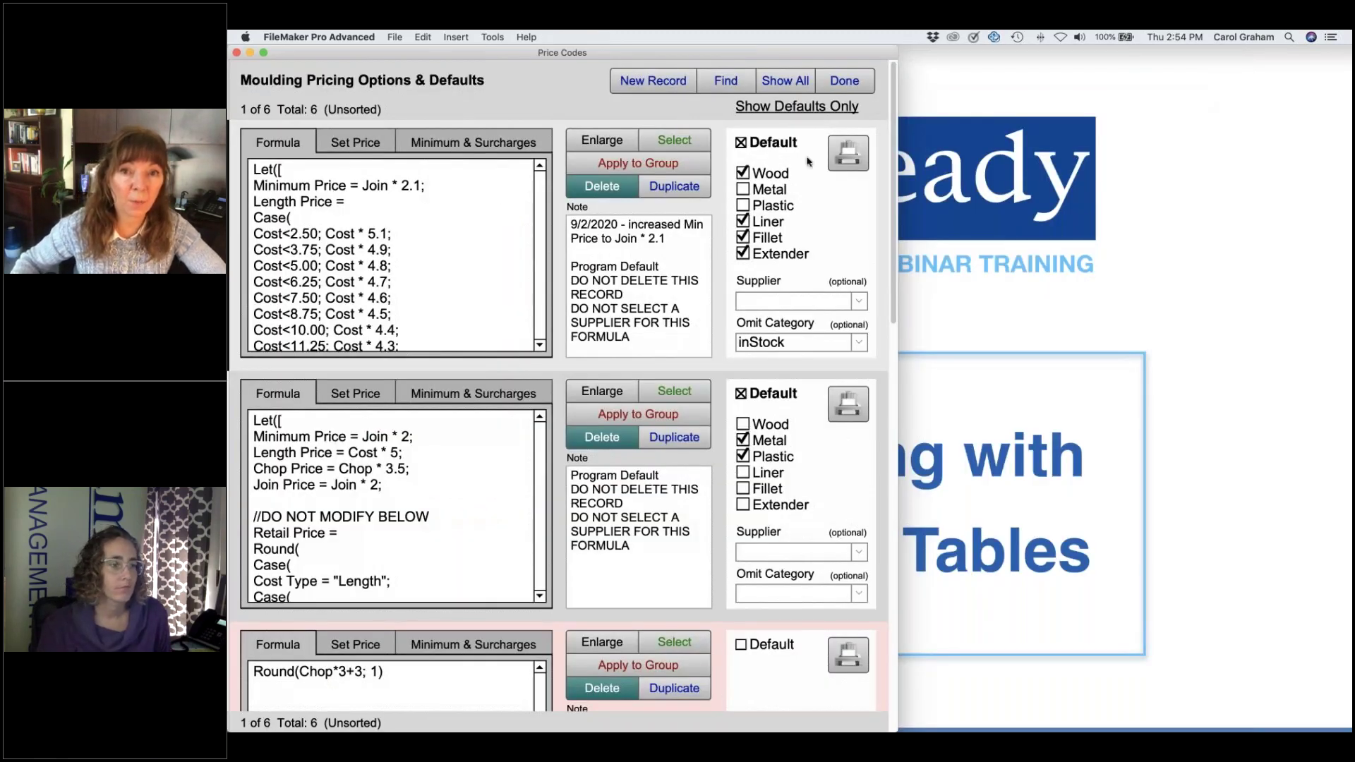
{"action": "left_click", "coordinate": [804, 108]}
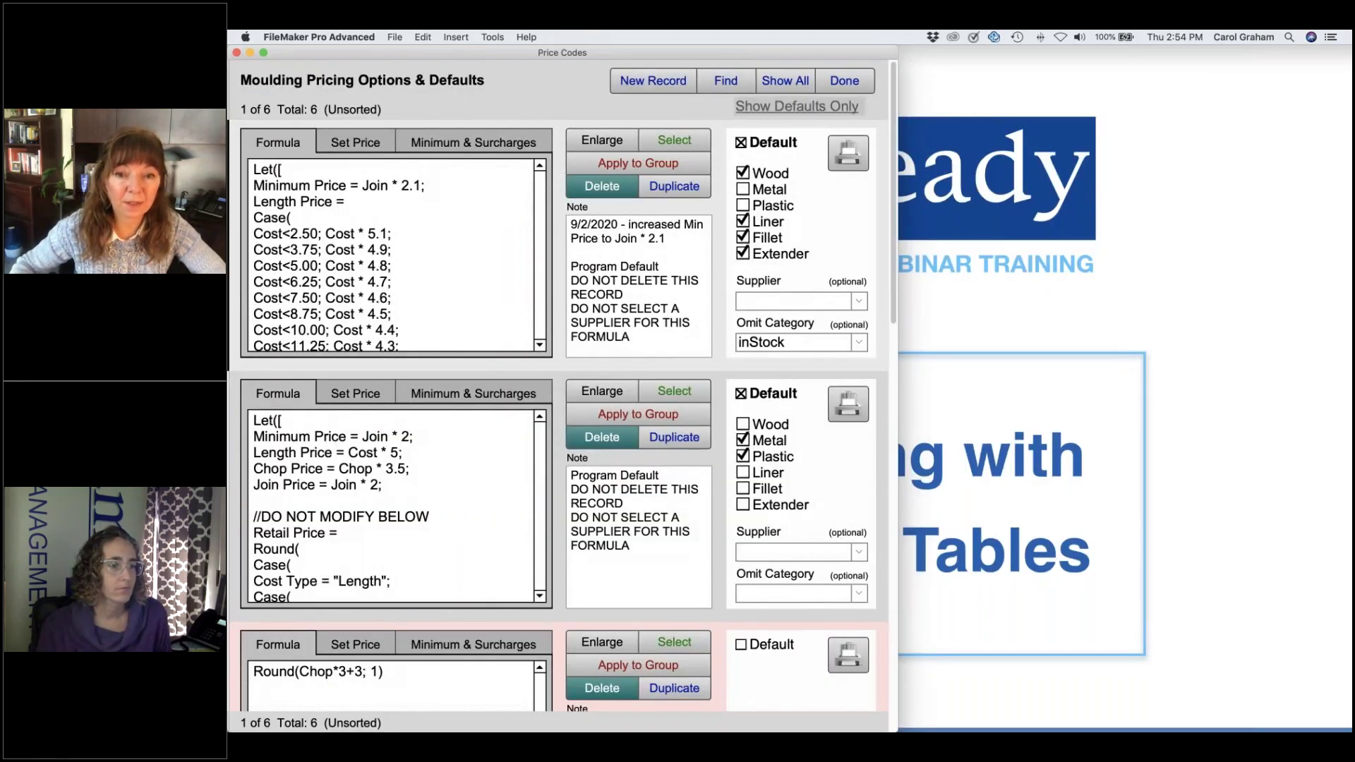
{"action": "scroll", "coordinate": [708, 421], "scroll_direction": "down", "scroll_amount": 5}
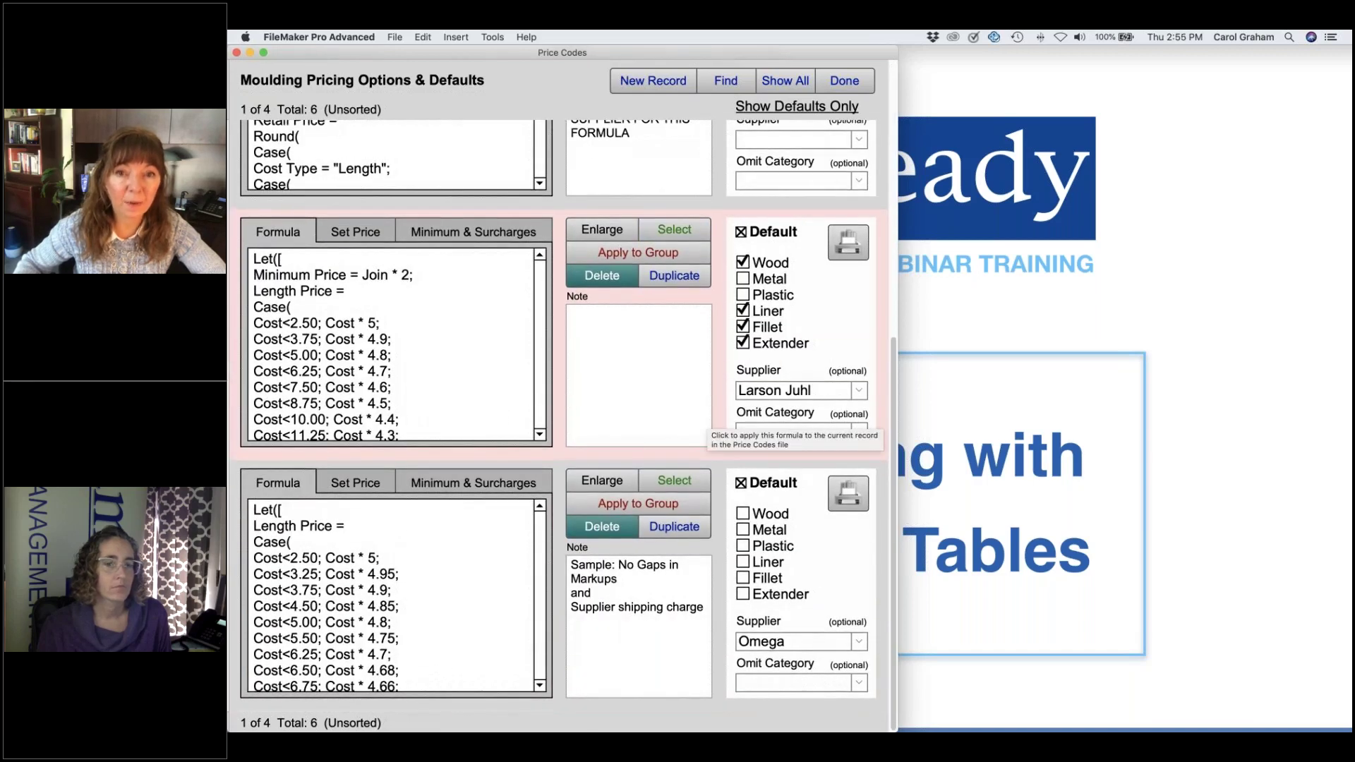
{"action": "scroll", "coordinate": [709, 422], "scroll_direction": "up", "scroll_amount": 5}
{"action": "scroll", "coordinate": [709, 421], "scroll_direction": "down", "scroll_amount": 5}
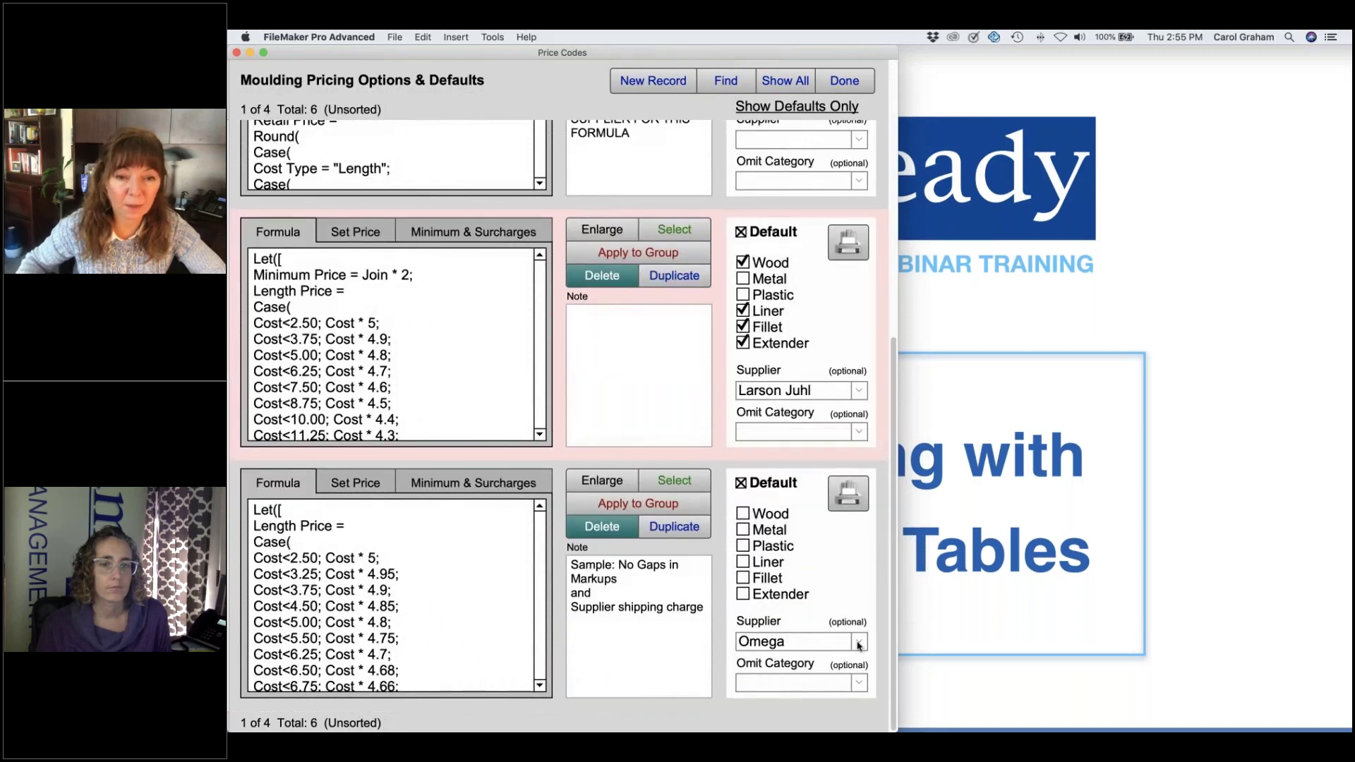
{"action": "left_click", "coordinate": [859, 643]}
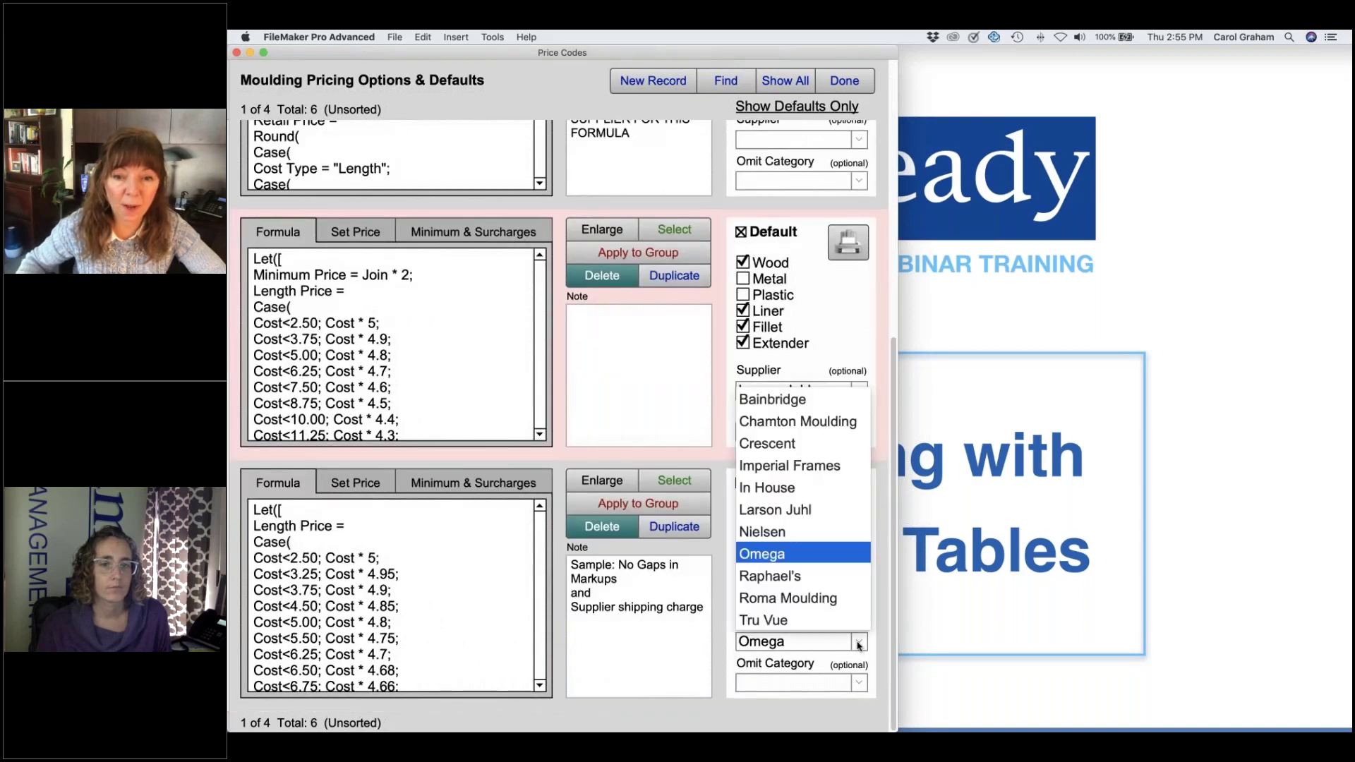
{"action": "left_click", "coordinate": [772, 597]}
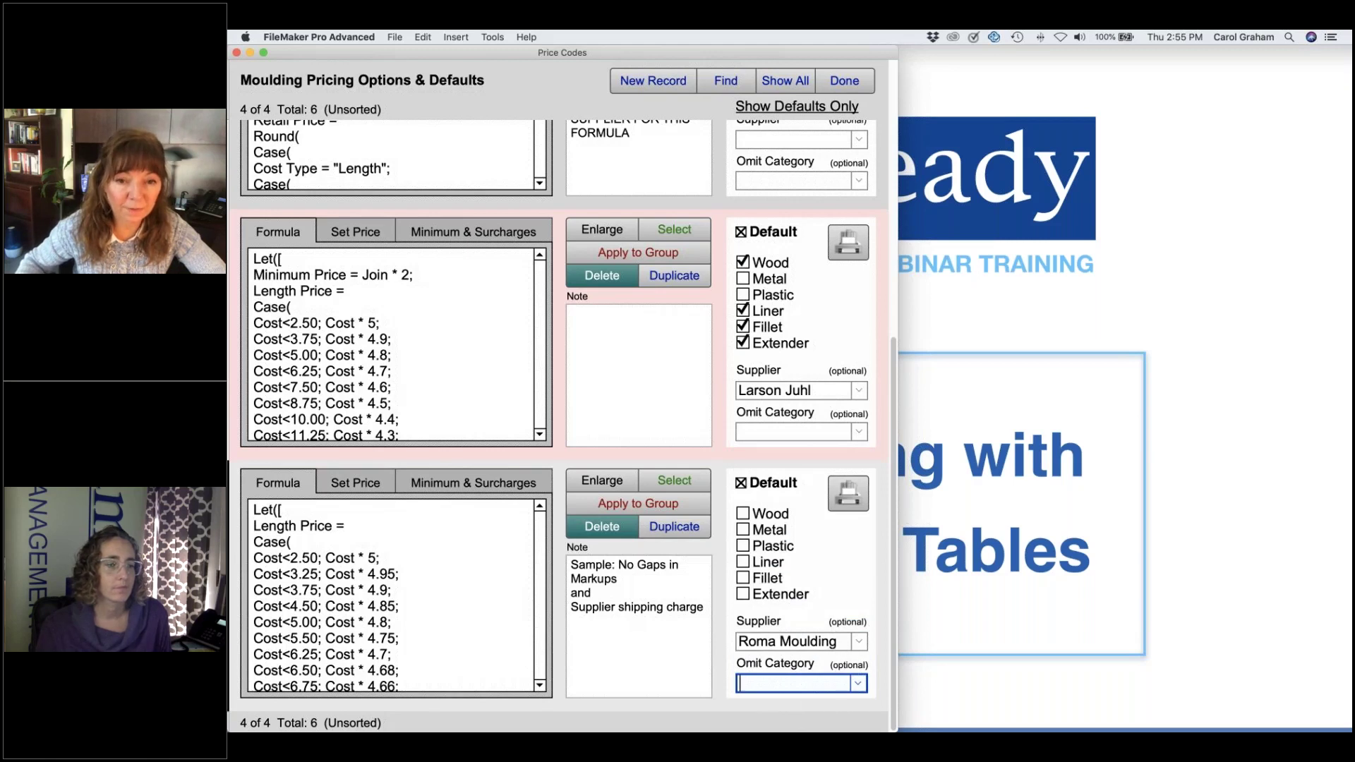
Step: Set the Roma Moulding default formula's ship code to Join-Roma and close the moulding pricing options
{"action": "left_click", "coordinate": [449, 482]}
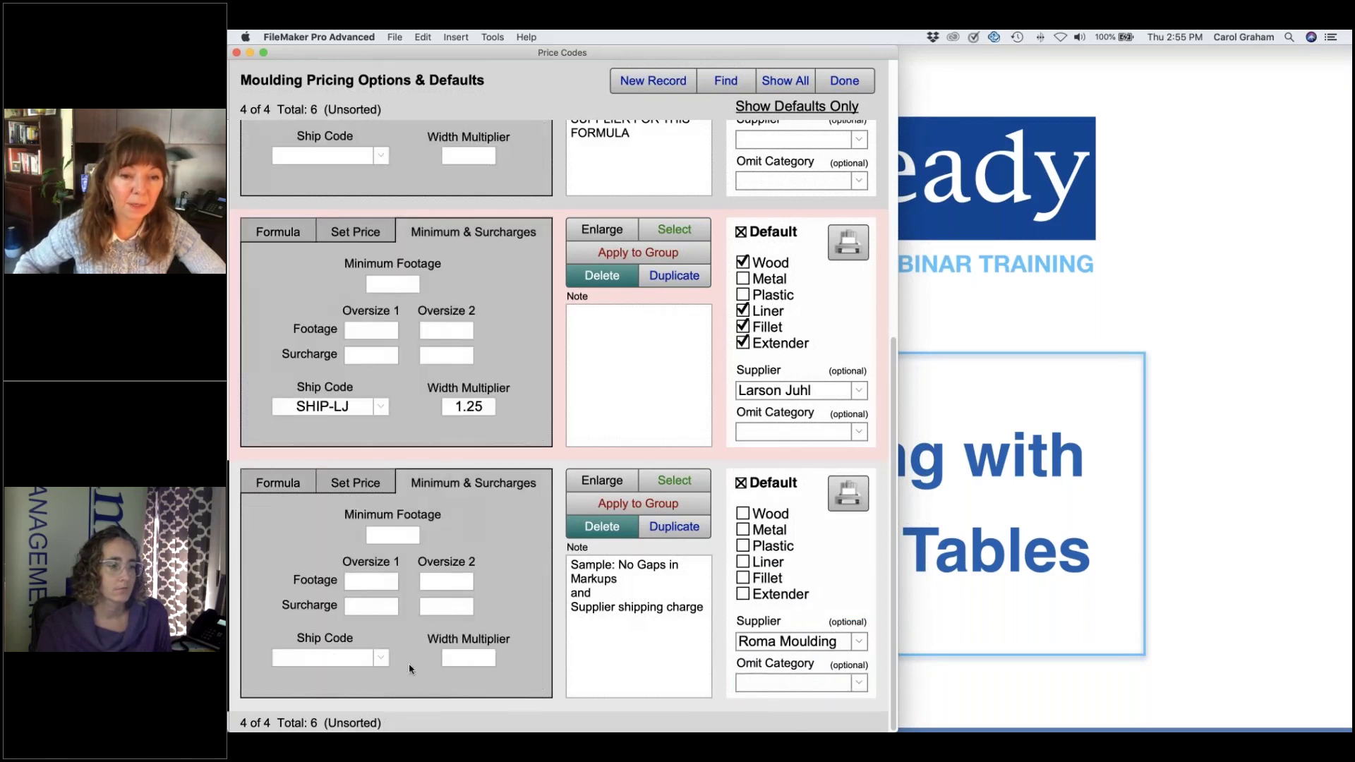
{"action": "left_click", "coordinate": [381, 659]}
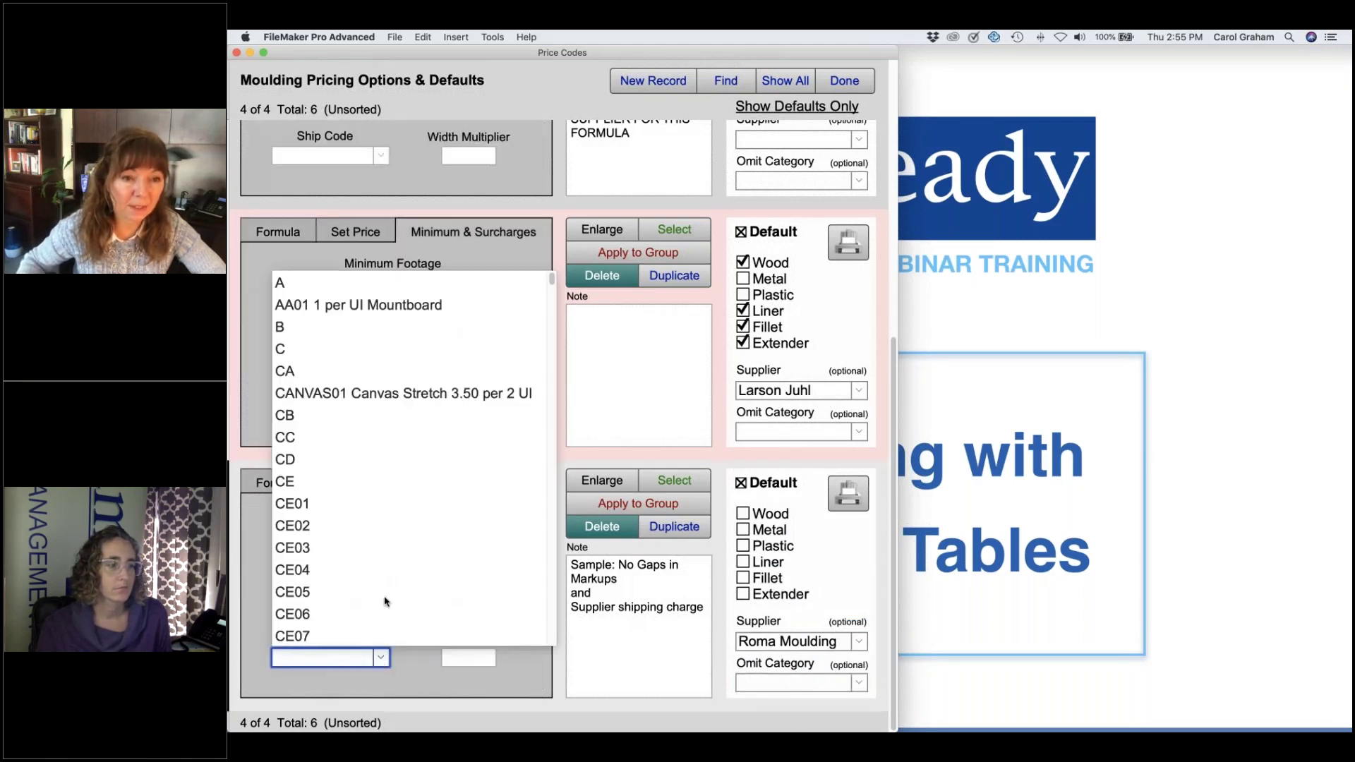
{"action": "scroll", "coordinate": [384, 601], "scroll_direction": "down", "scroll_amount": 10}
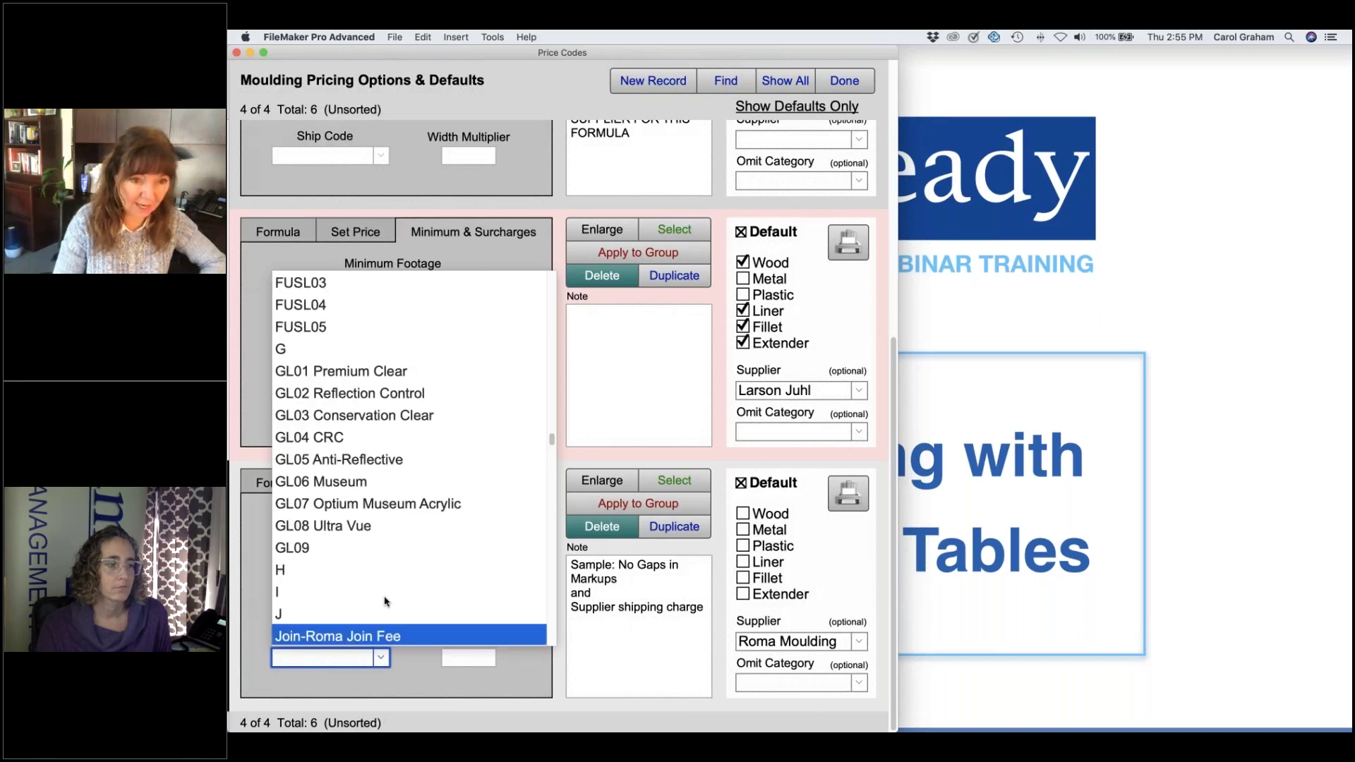
{"action": "left_click", "coordinate": [378, 638]}
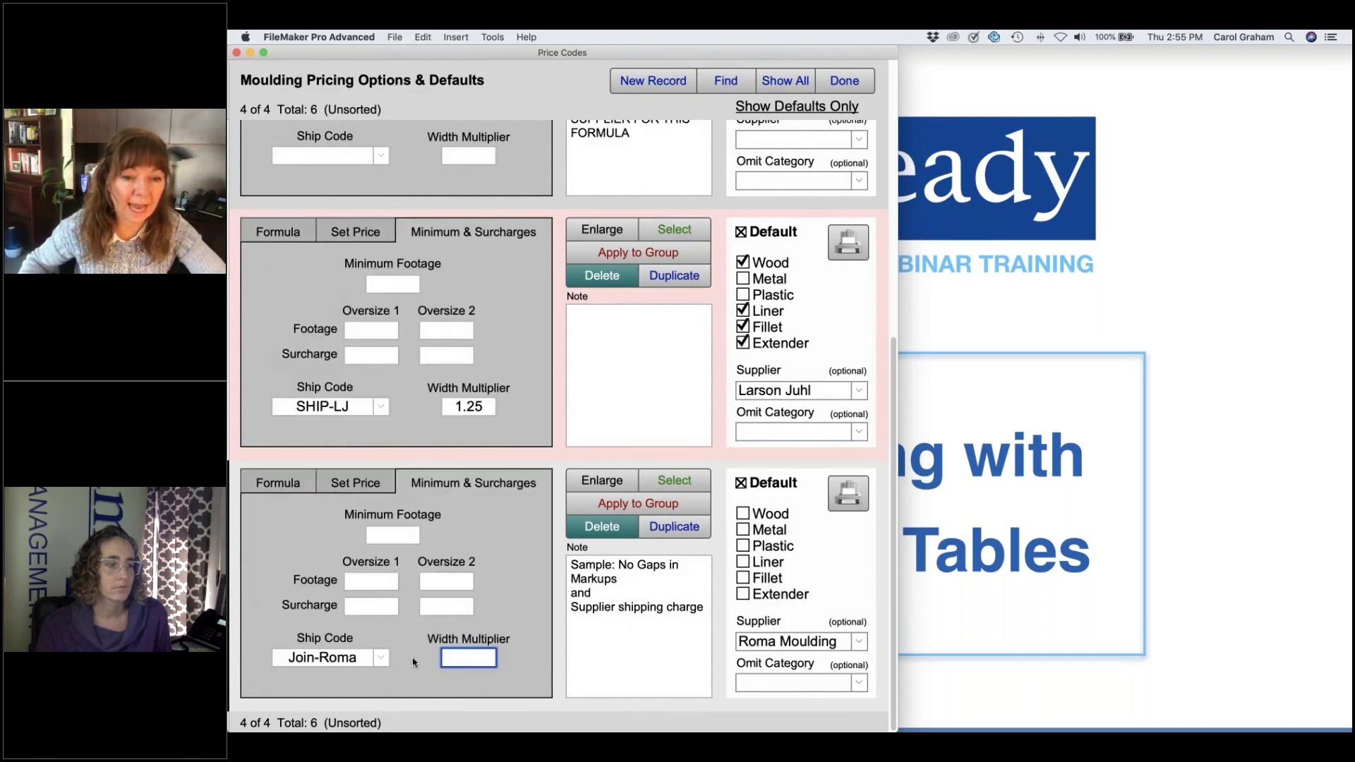
{"action": "left_click", "coordinate": [414, 662]}
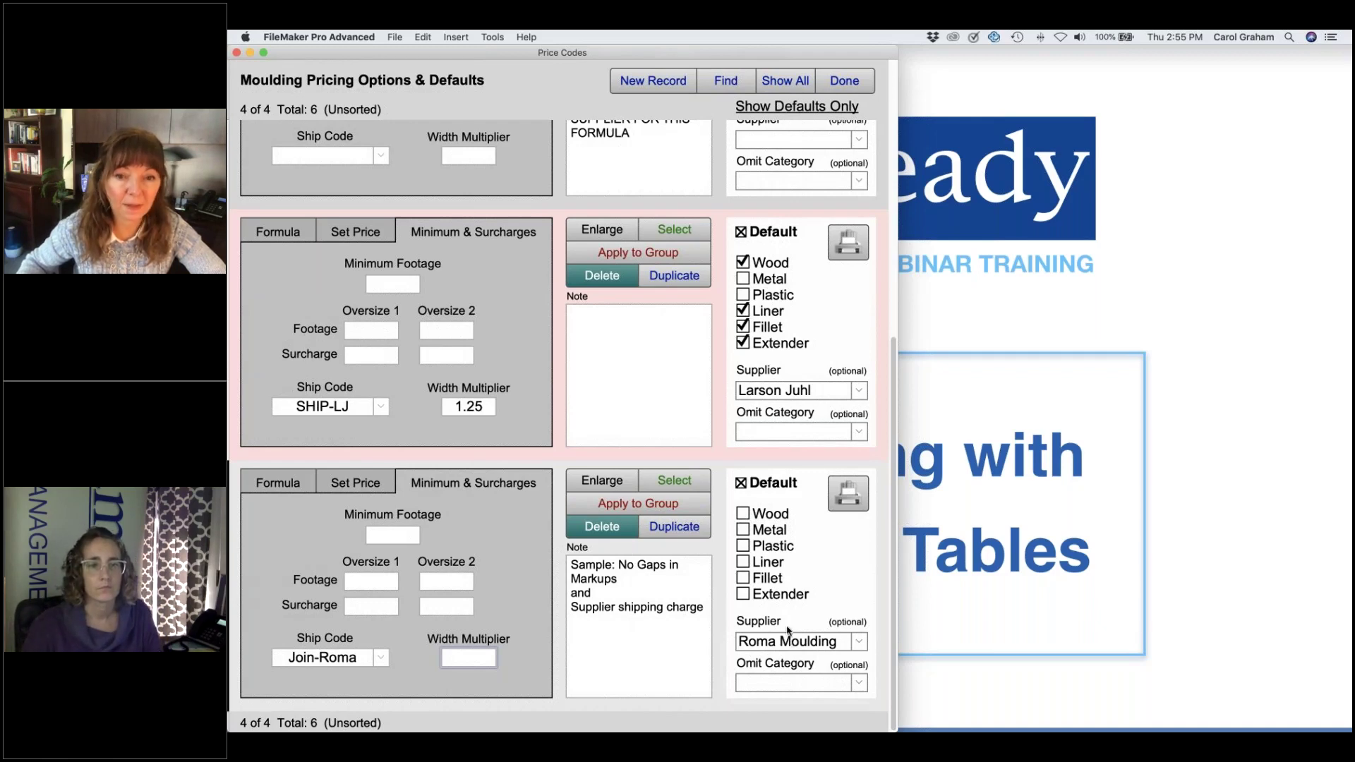
{"action": "left_click", "coordinate": [844, 81]}
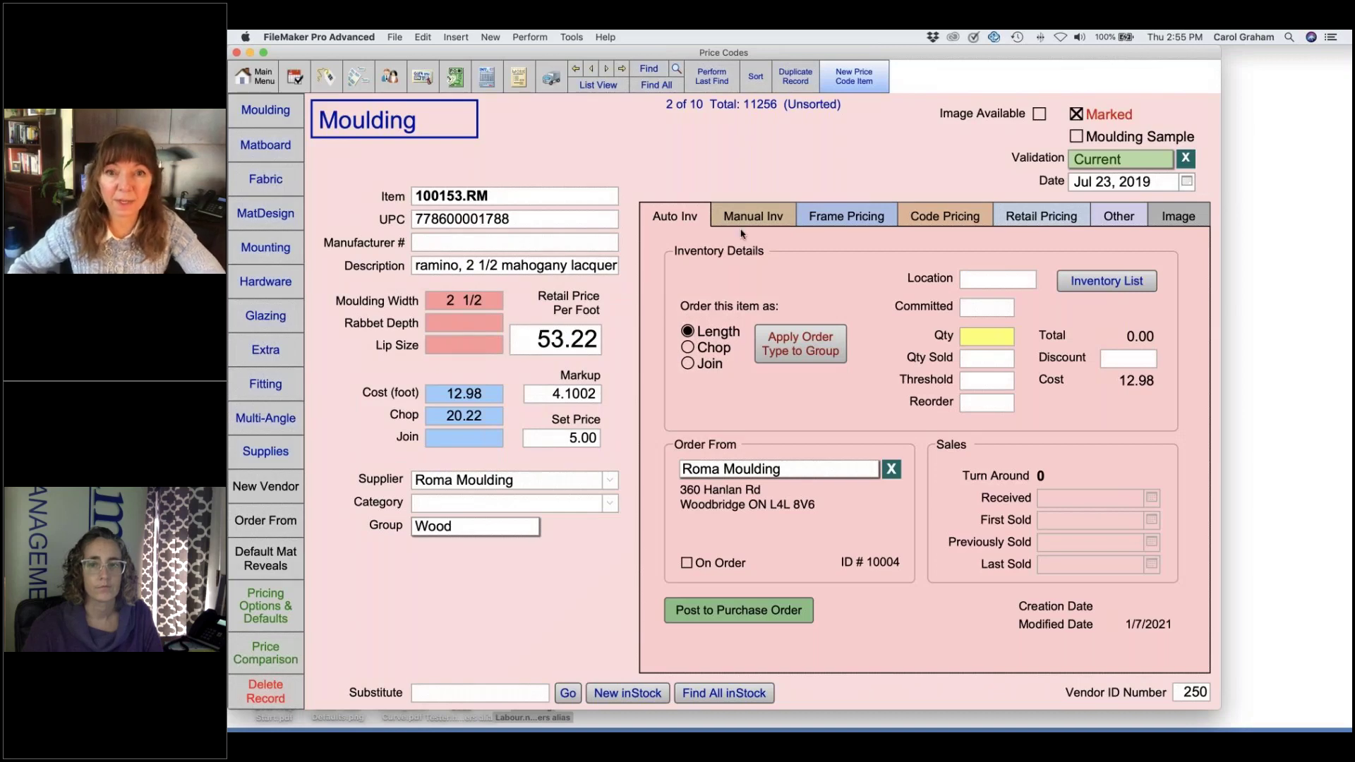
Step: Open fillet 43.RM-CDN and review its frame pricing, code pricing and the RM004 code's price table
{"action": "left_click", "coordinate": [958, 218]}
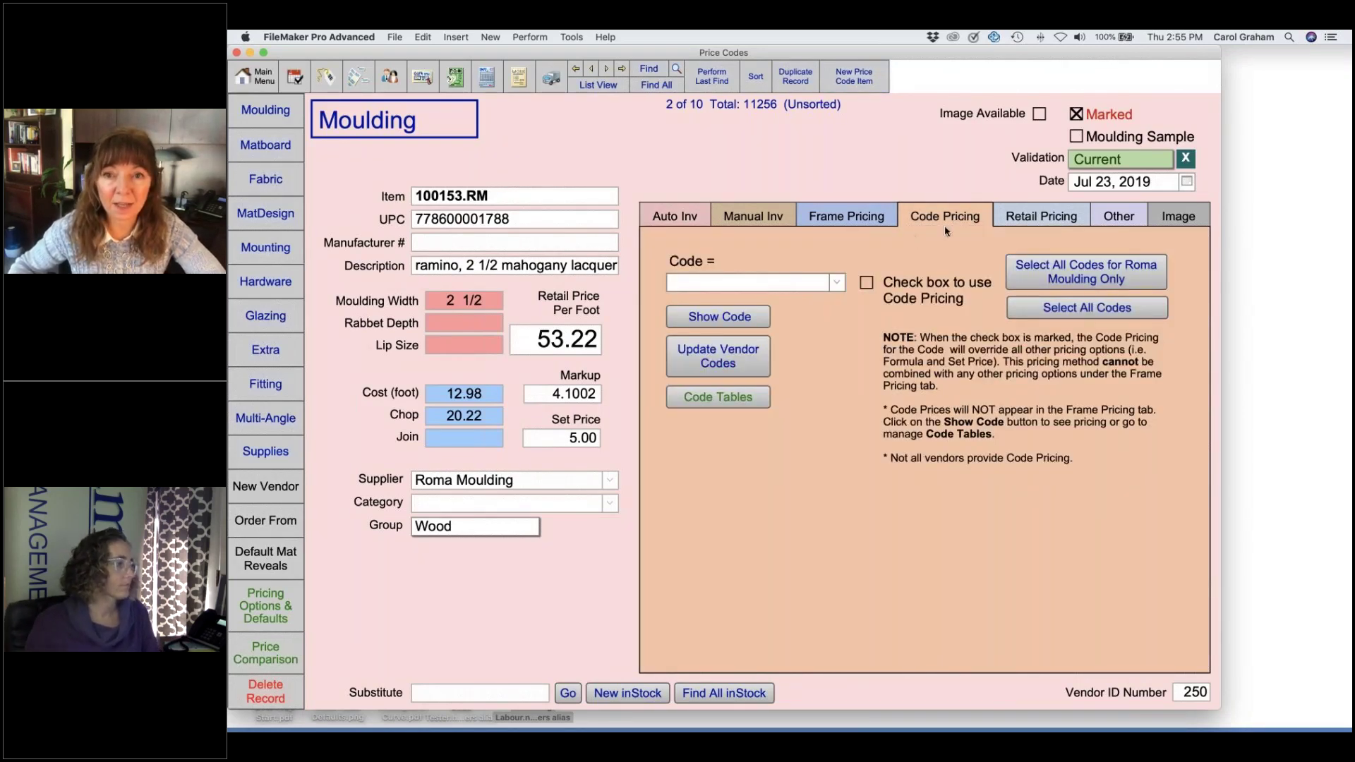
{"action": "left_click", "coordinate": [597, 85]}
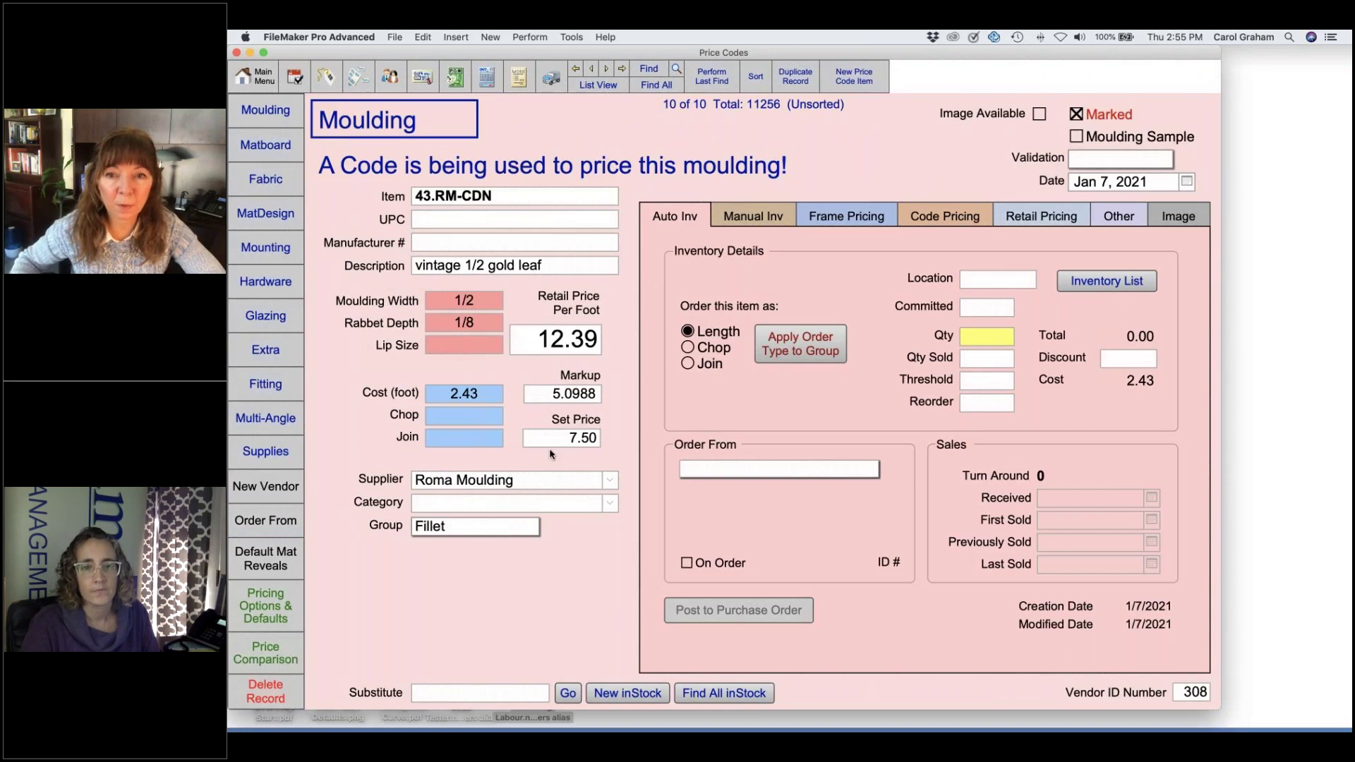
{"action": "left_click", "coordinate": [952, 215]}
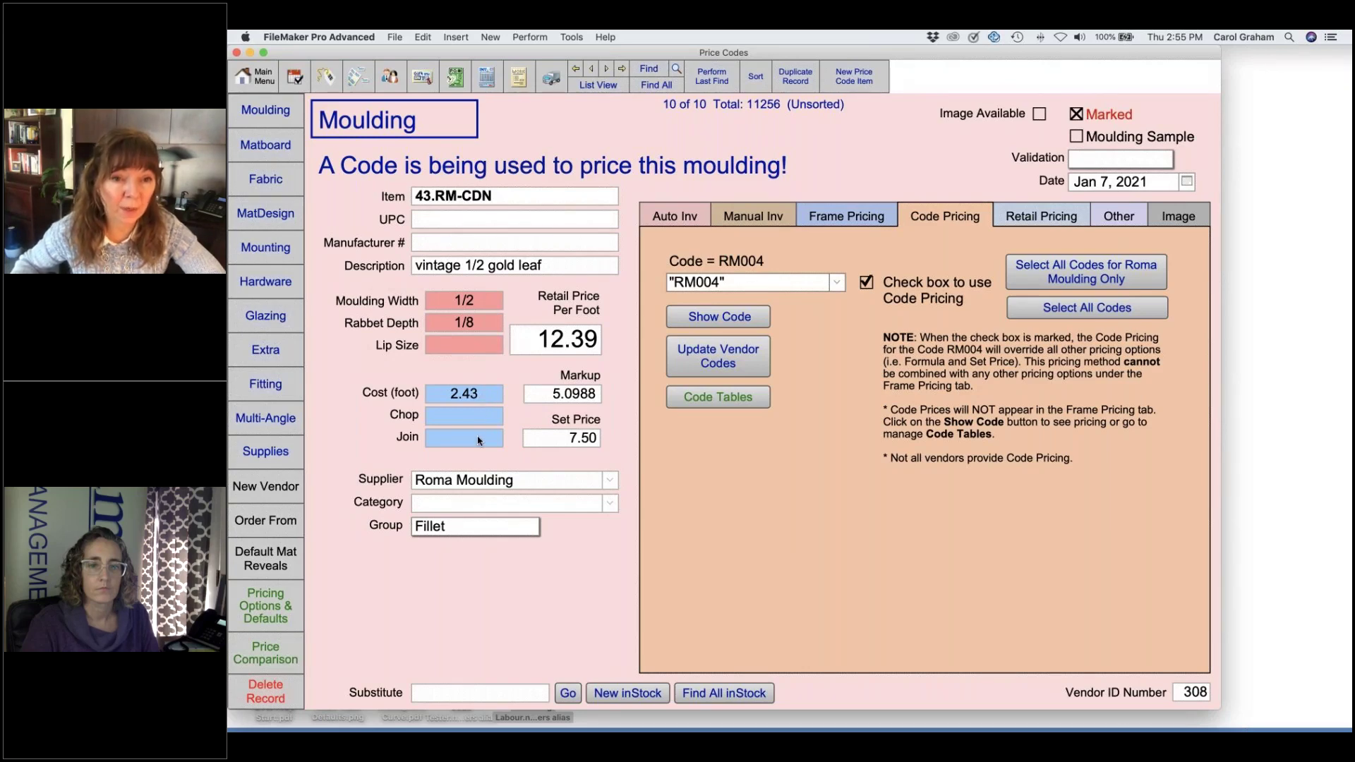
{"action": "left_click", "coordinate": [839, 222]}
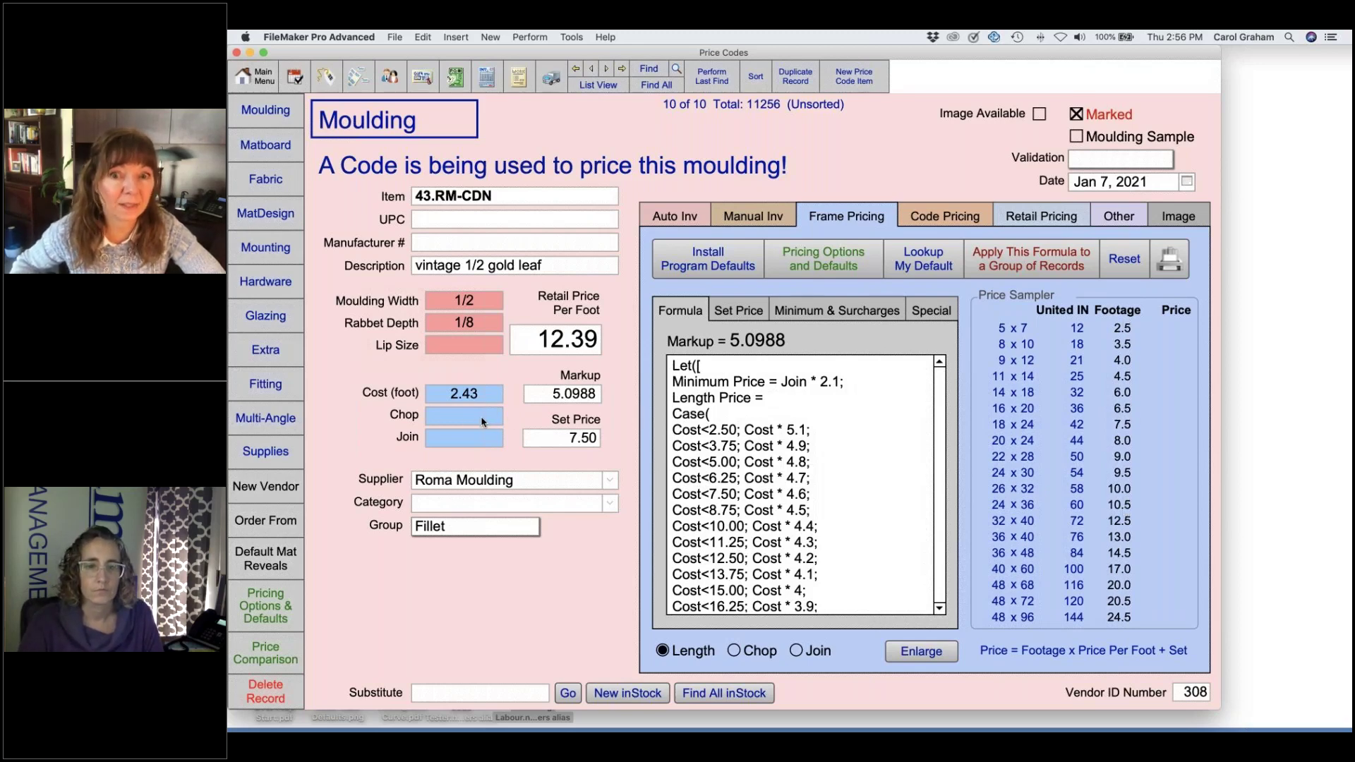
{"action": "left_click", "coordinate": [952, 221]}
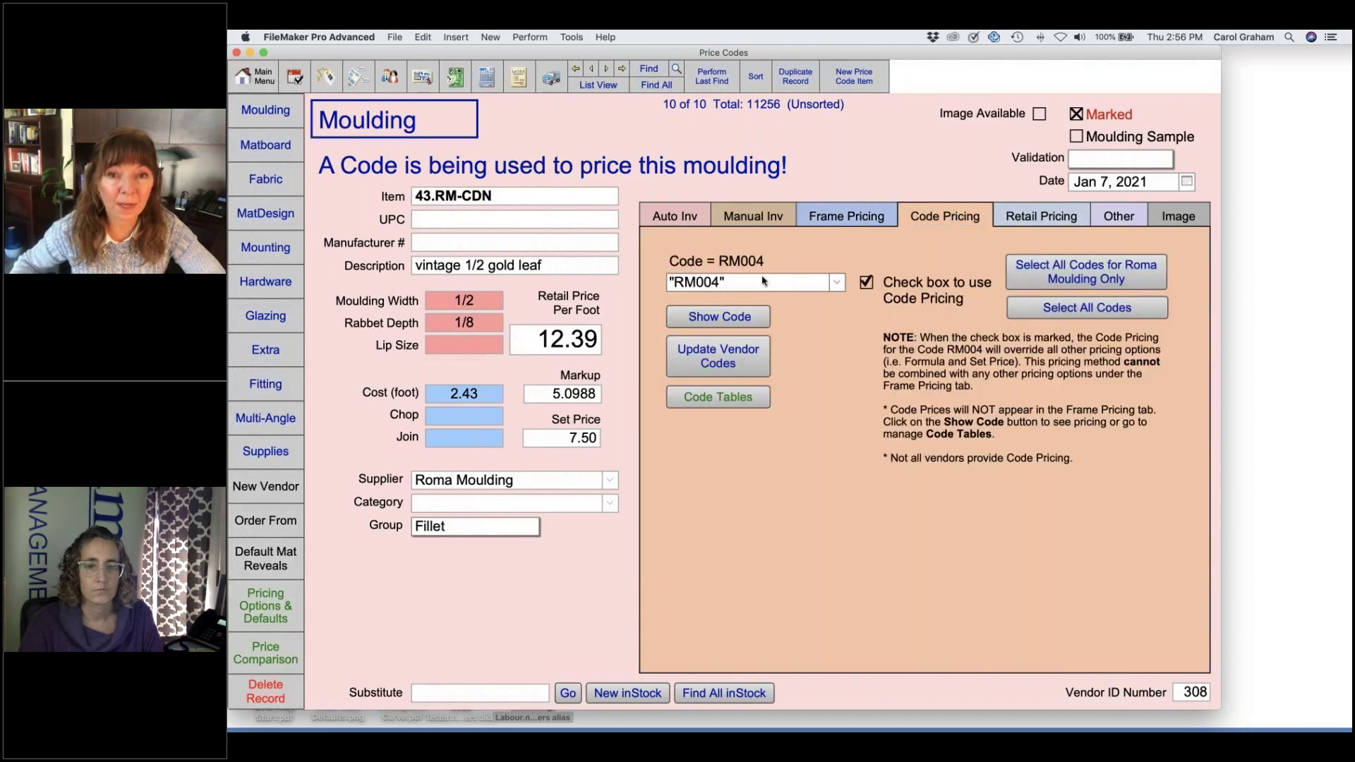
{"action": "left_click", "coordinate": [731, 320]}
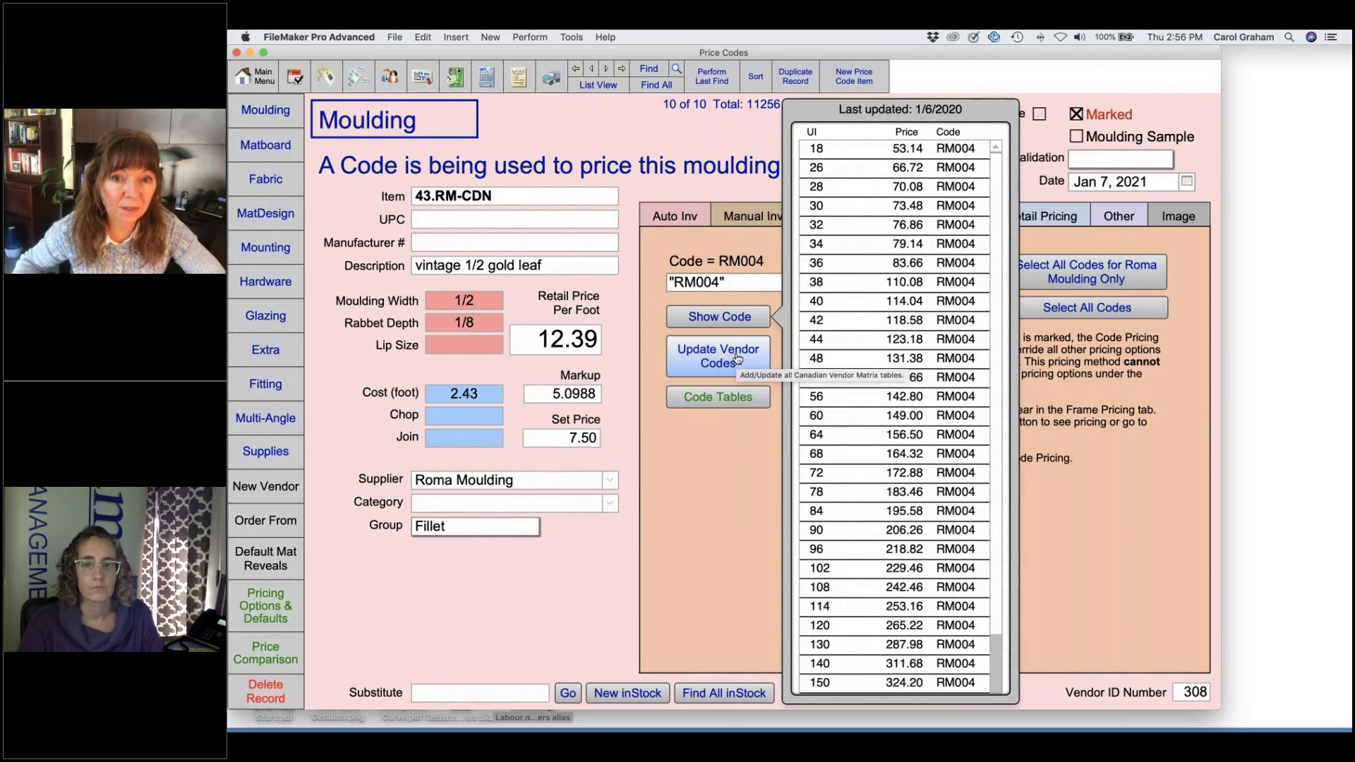
Step: Review the list of vendor codes available for updating in Update Vendor Pricing and return to fillet 43.RM-CDN
{"action": "left_click", "coordinate": [260, 77]}
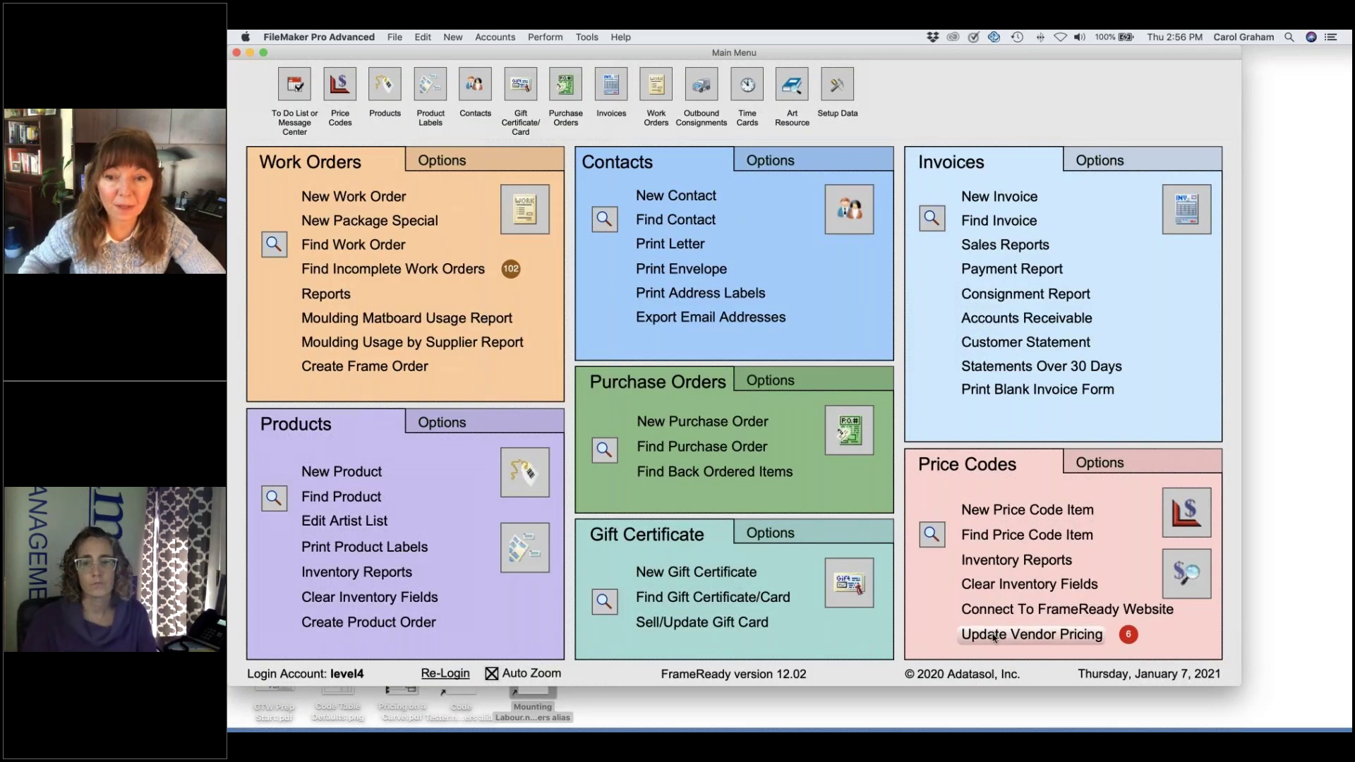
{"action": "left_click", "coordinate": [993, 635]}
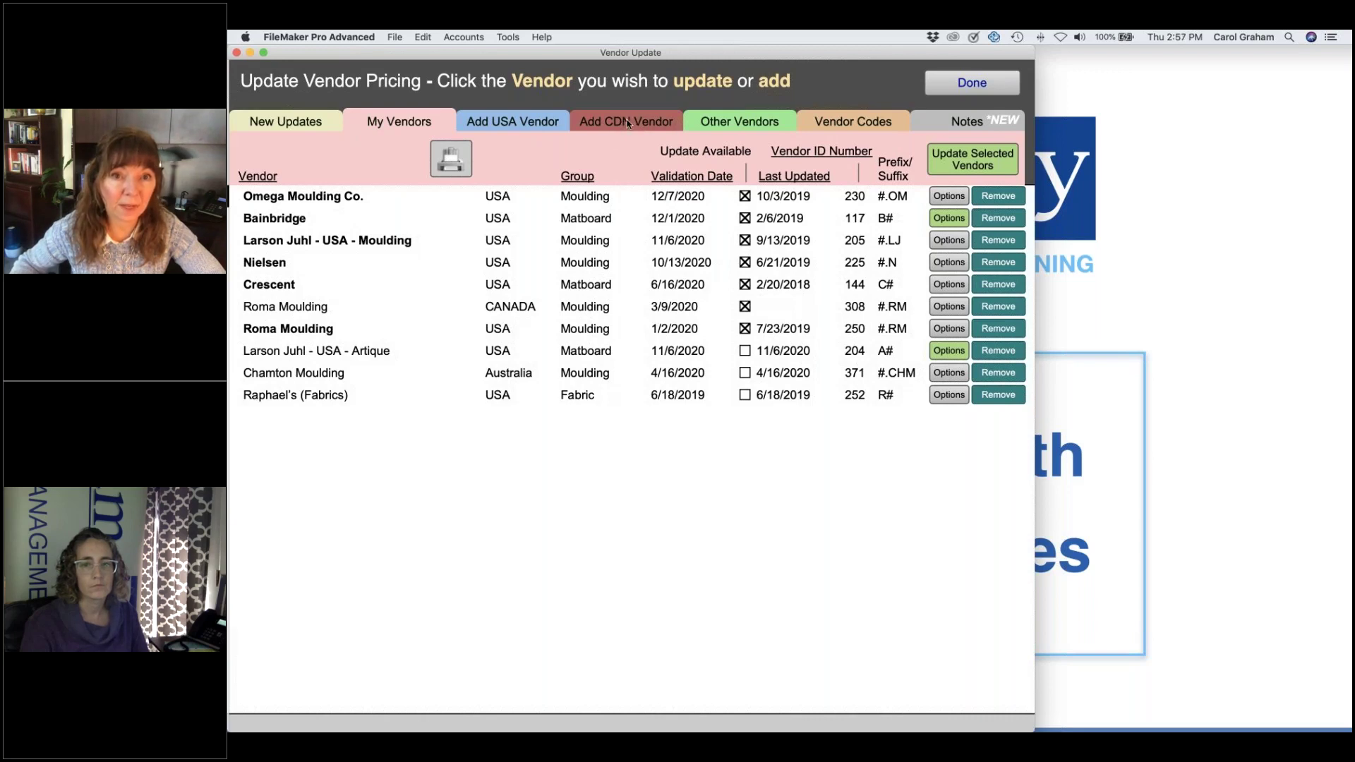
{"action": "left_click", "coordinate": [880, 125]}
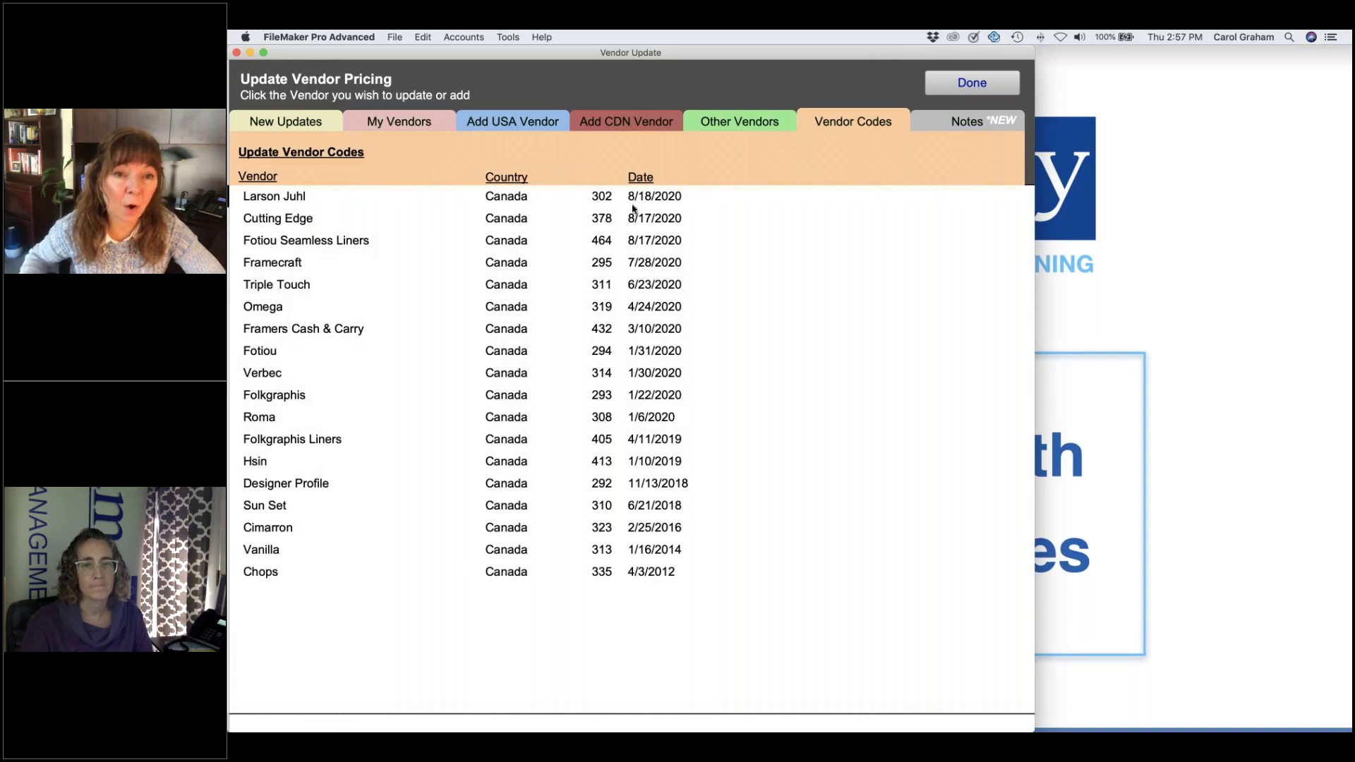
{"action": "left_click", "coordinate": [972, 83]}
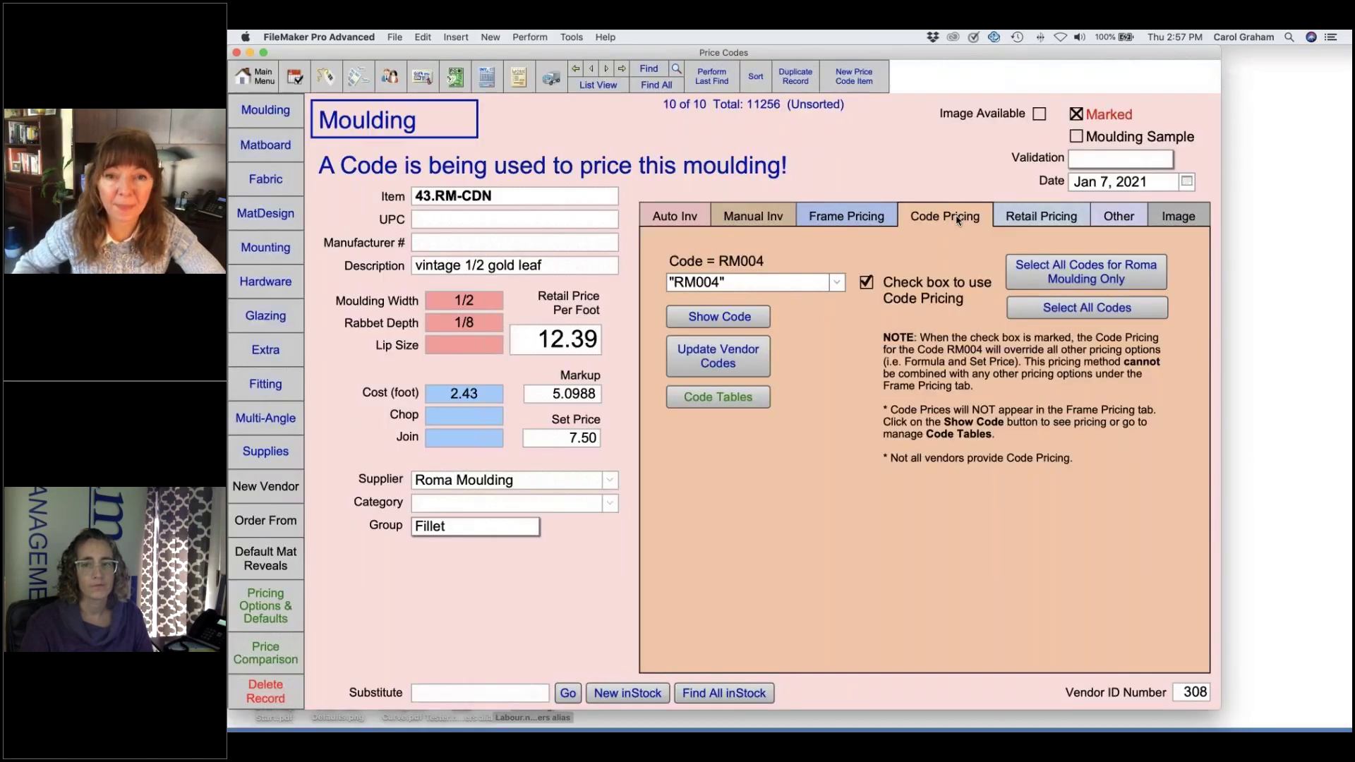
Step: Review the RM004 code prices, turn off code pricing for fillet 43.RM-CDN and compare them with its formula-based price sampler
{"action": "left_click", "coordinate": [738, 324]}
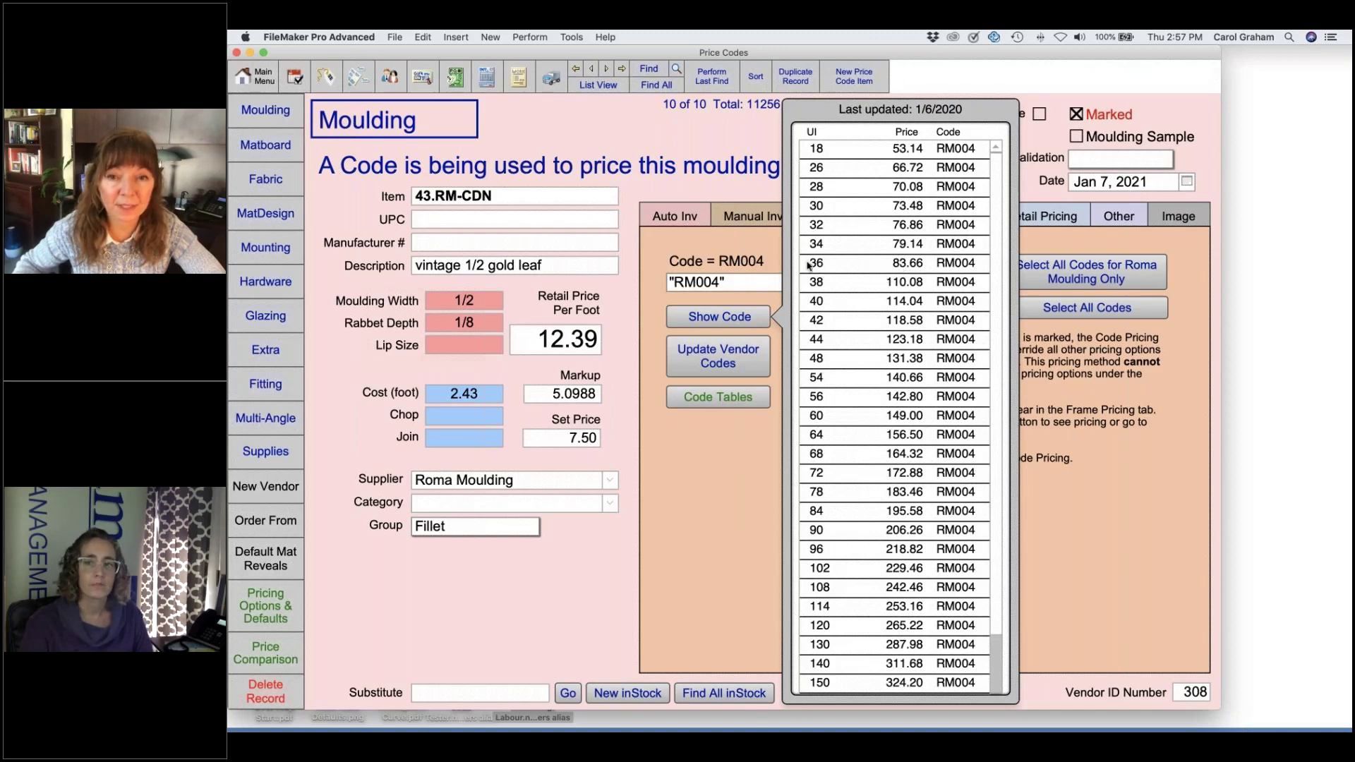
{"action": "key", "text": "Escape"}
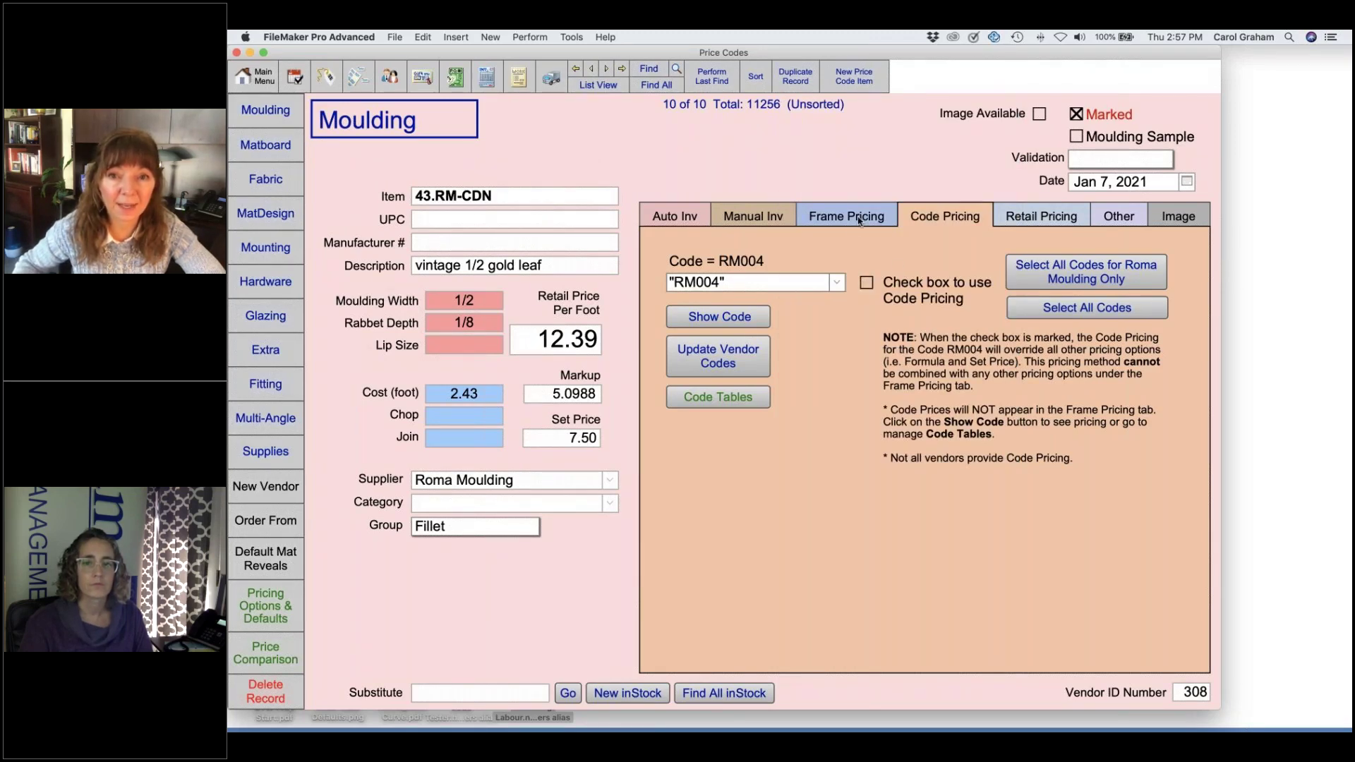
{"action": "left_click", "coordinate": [859, 221]}
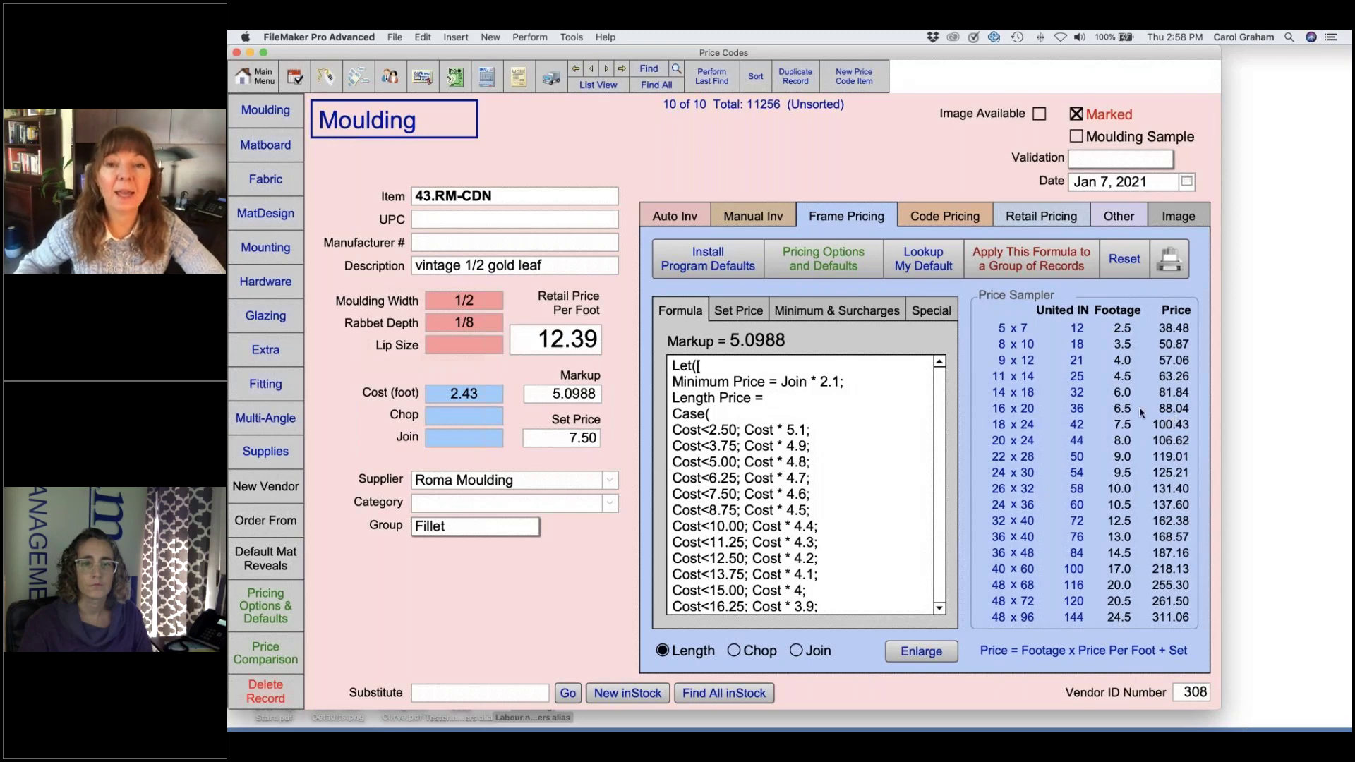
{"action": "left_click", "coordinate": [953, 217]}
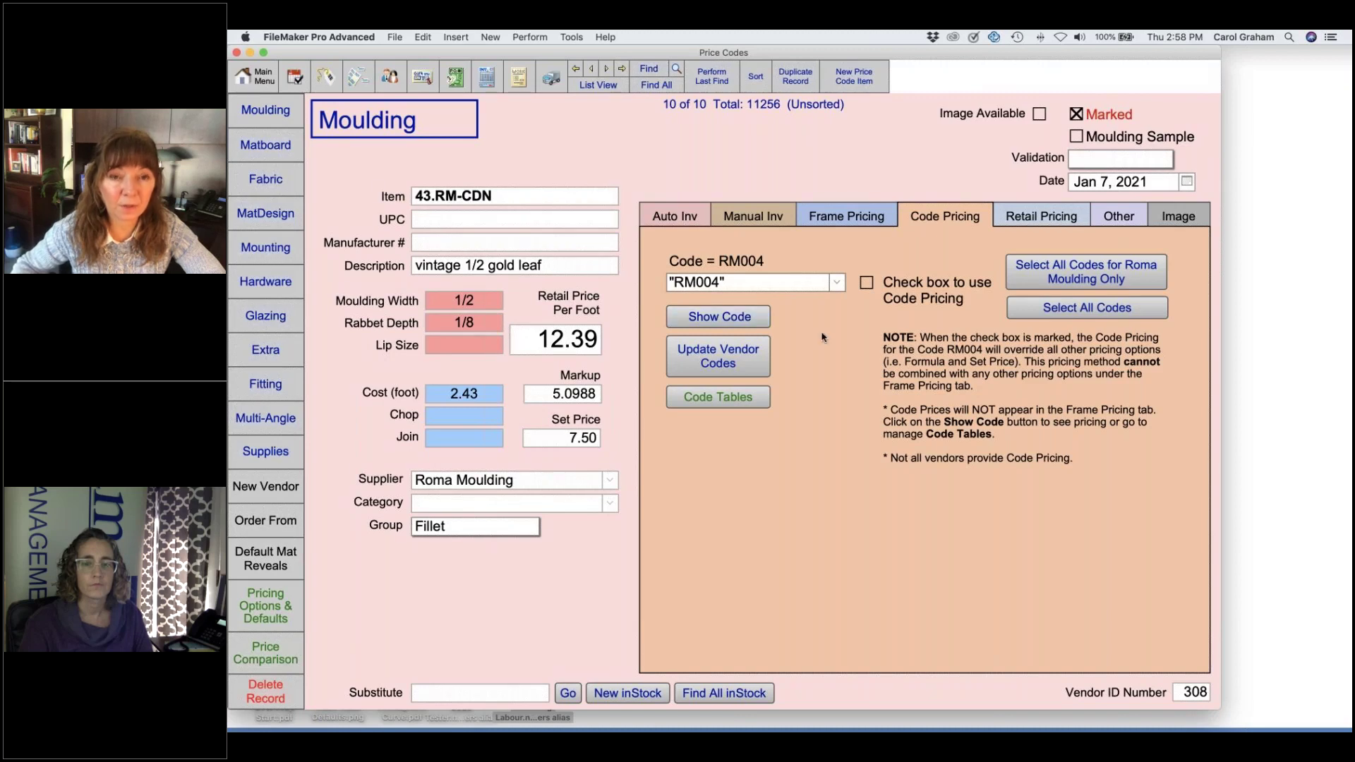
Step: Review the enable/disable choices for all vendor matrix codes and for Roma Moulding codes only, cancelling both
{"action": "left_click", "coordinate": [1029, 310]}
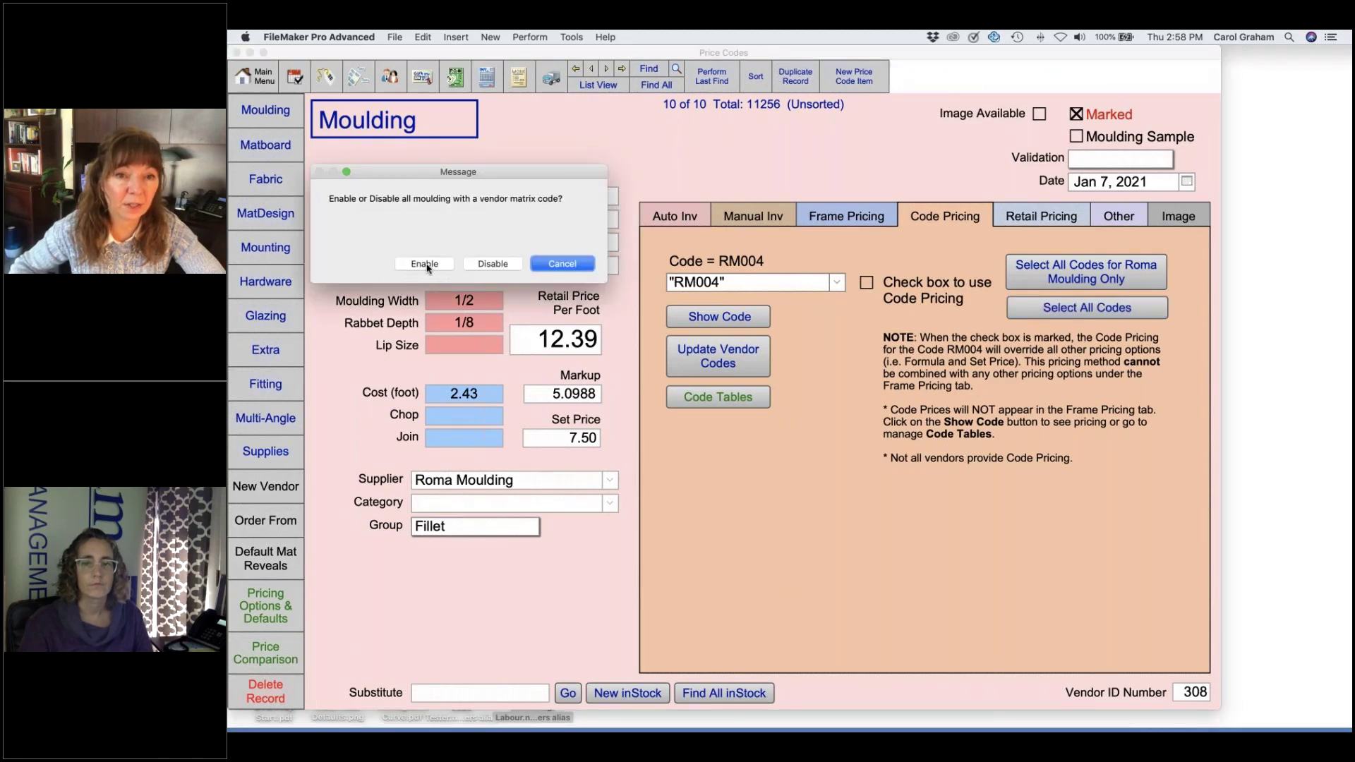
{"action": "left_click", "coordinate": [562, 263]}
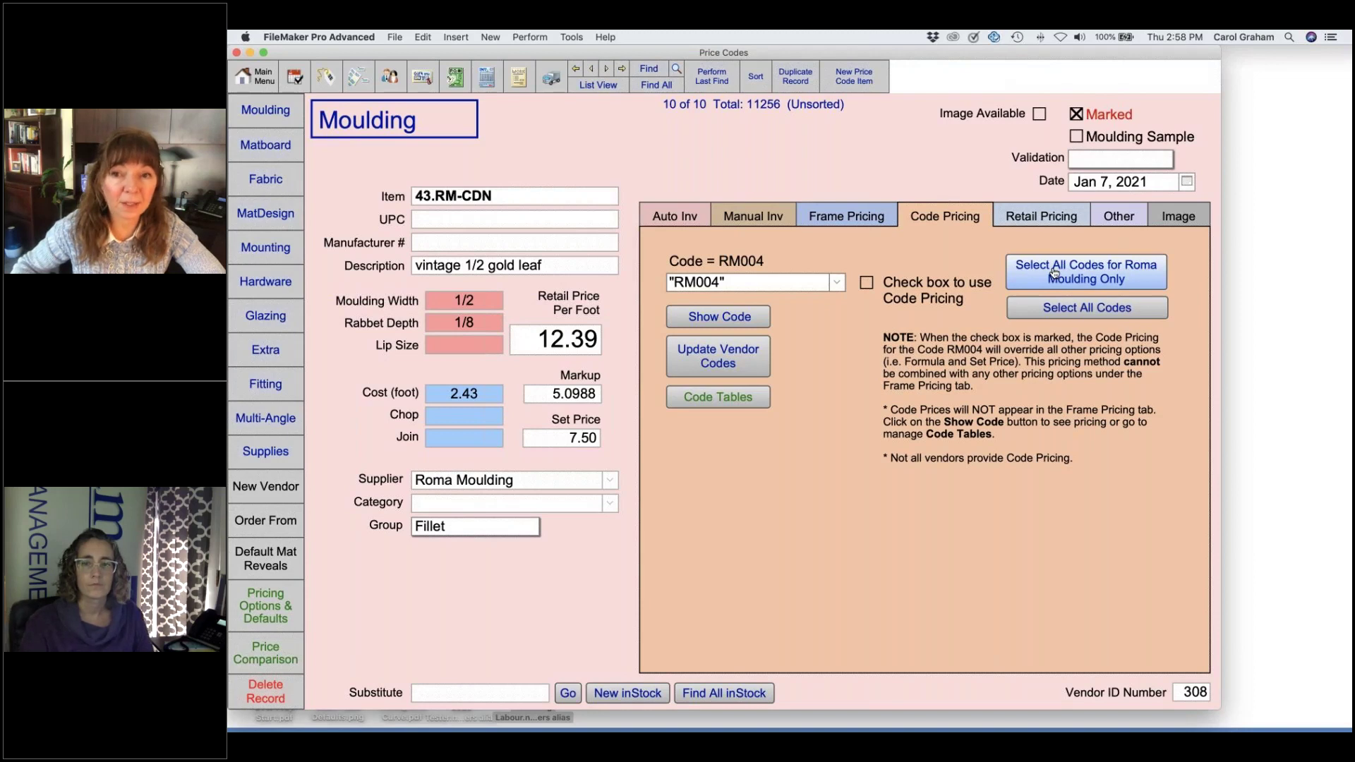
{"action": "left_click", "coordinate": [1054, 272]}
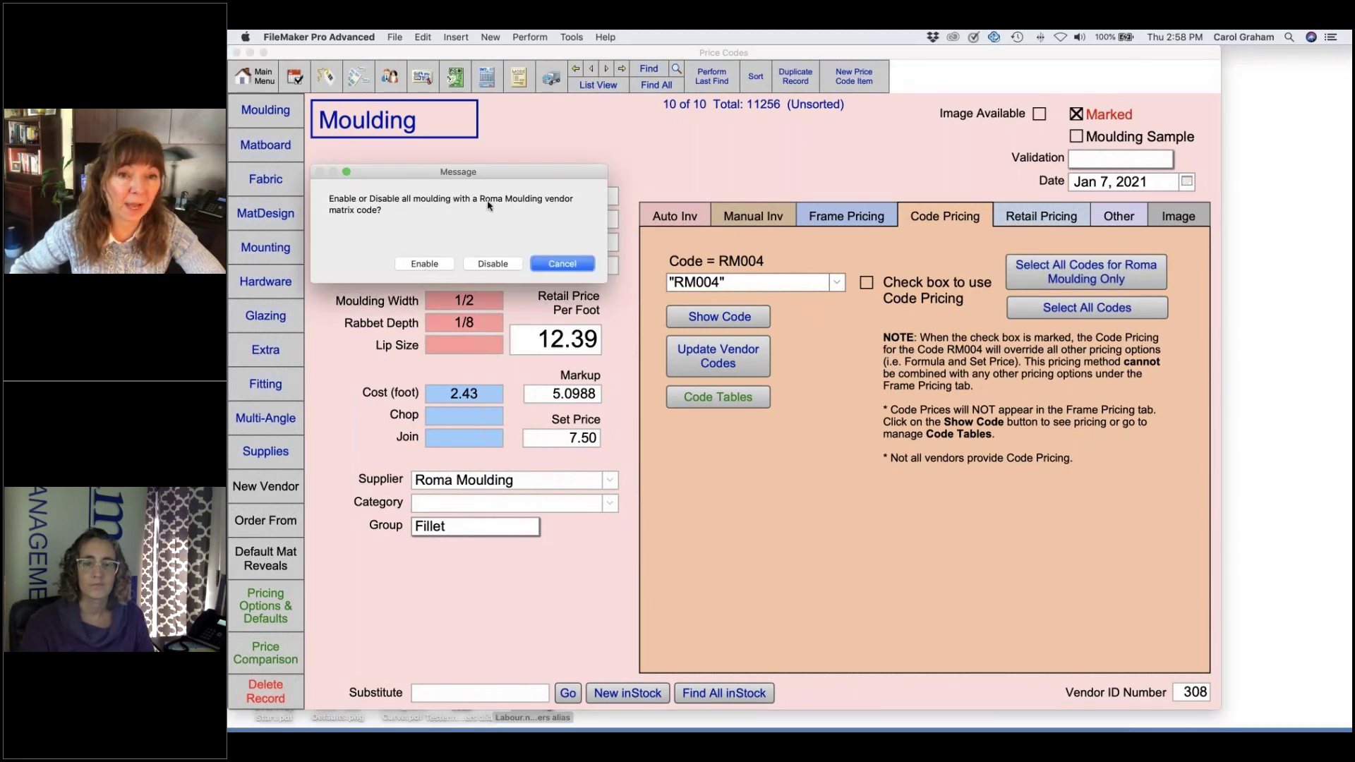
{"action": "left_click", "coordinate": [557, 265]}
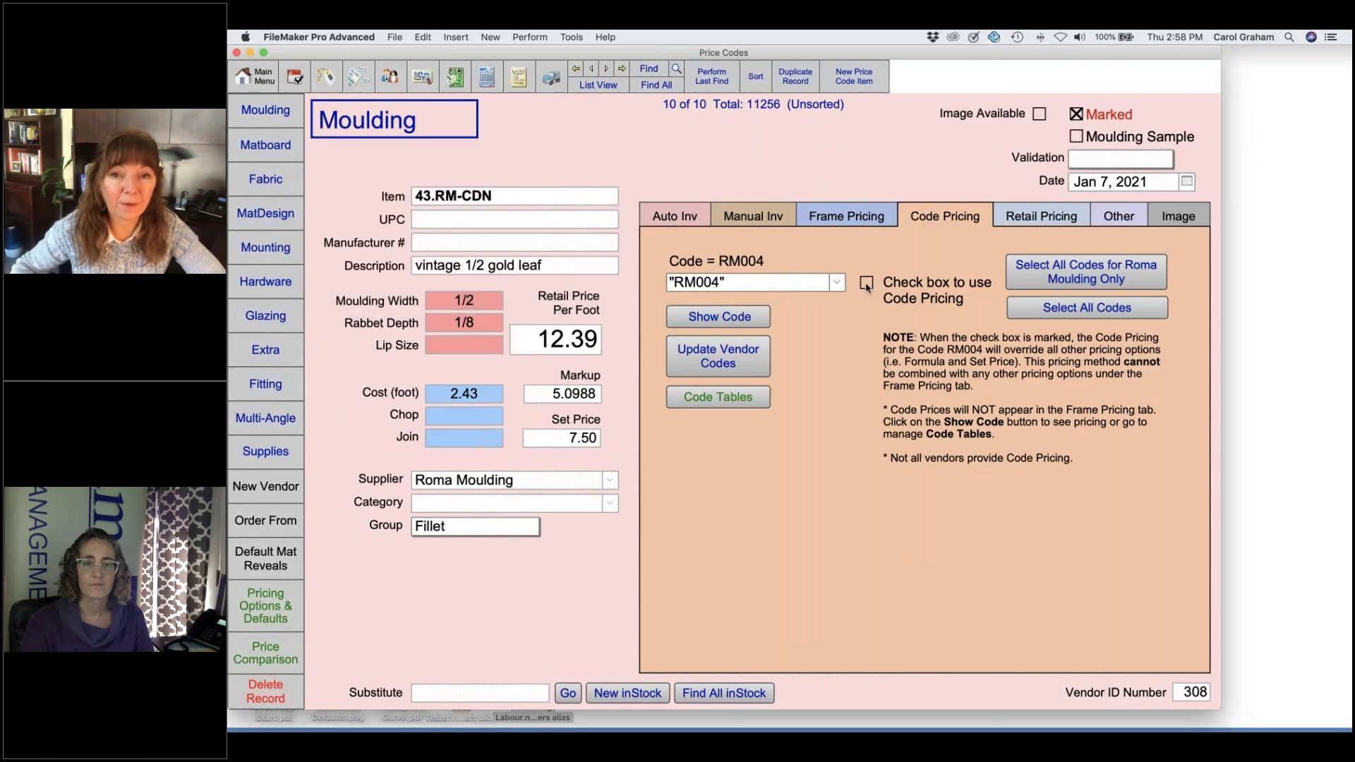
Step: Turn code pricing back on for fillet 43.RM-CDN and view the RM004 code's price table
{"action": "left_click", "coordinate": [867, 283]}
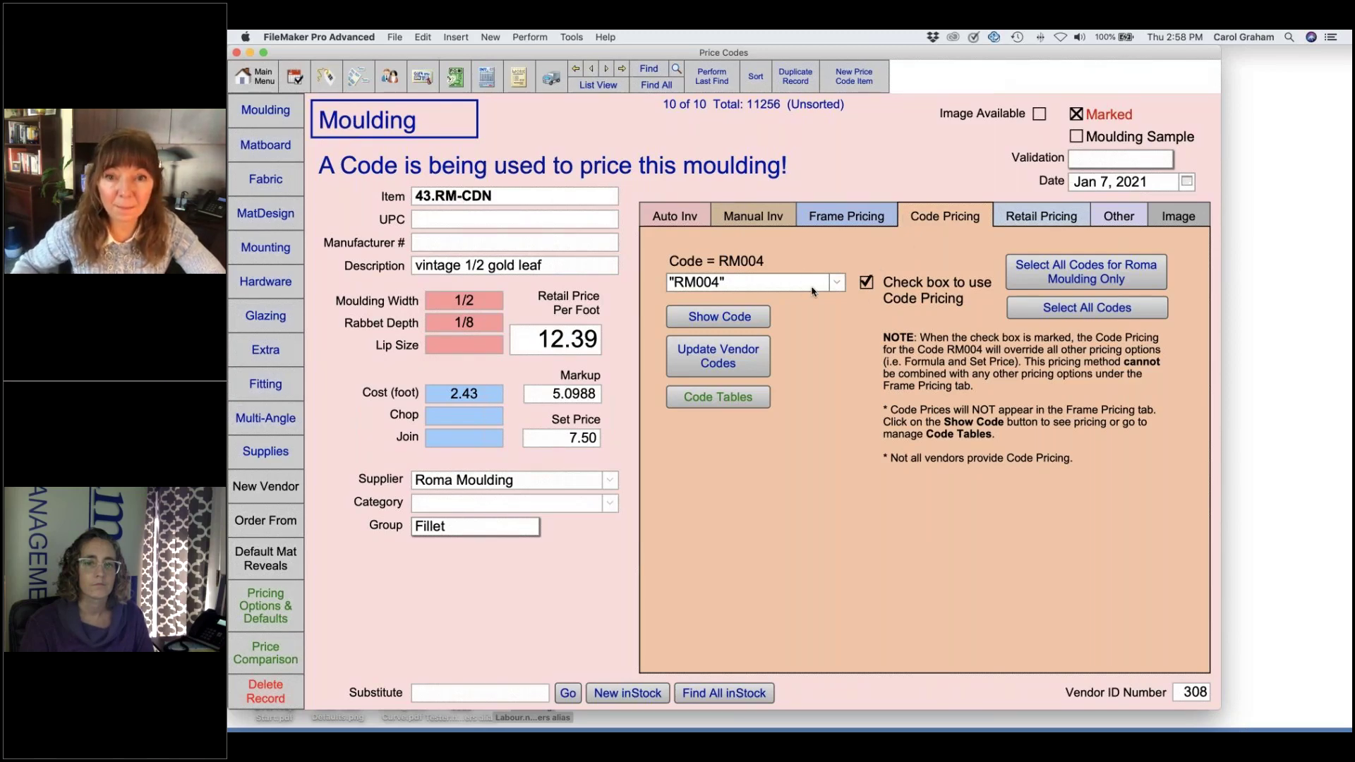
{"action": "left_click", "coordinate": [754, 319]}
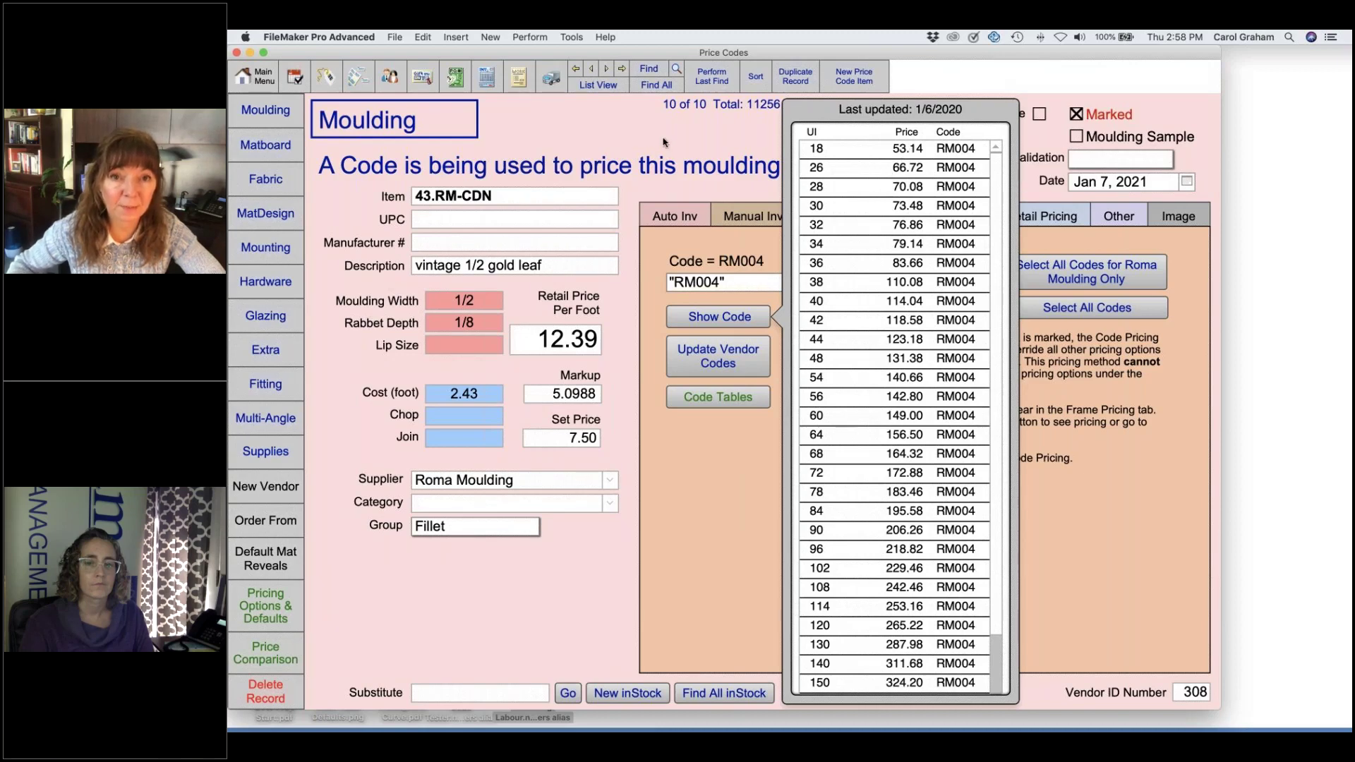
{"action": "left_click", "coordinate": [633, 133]}
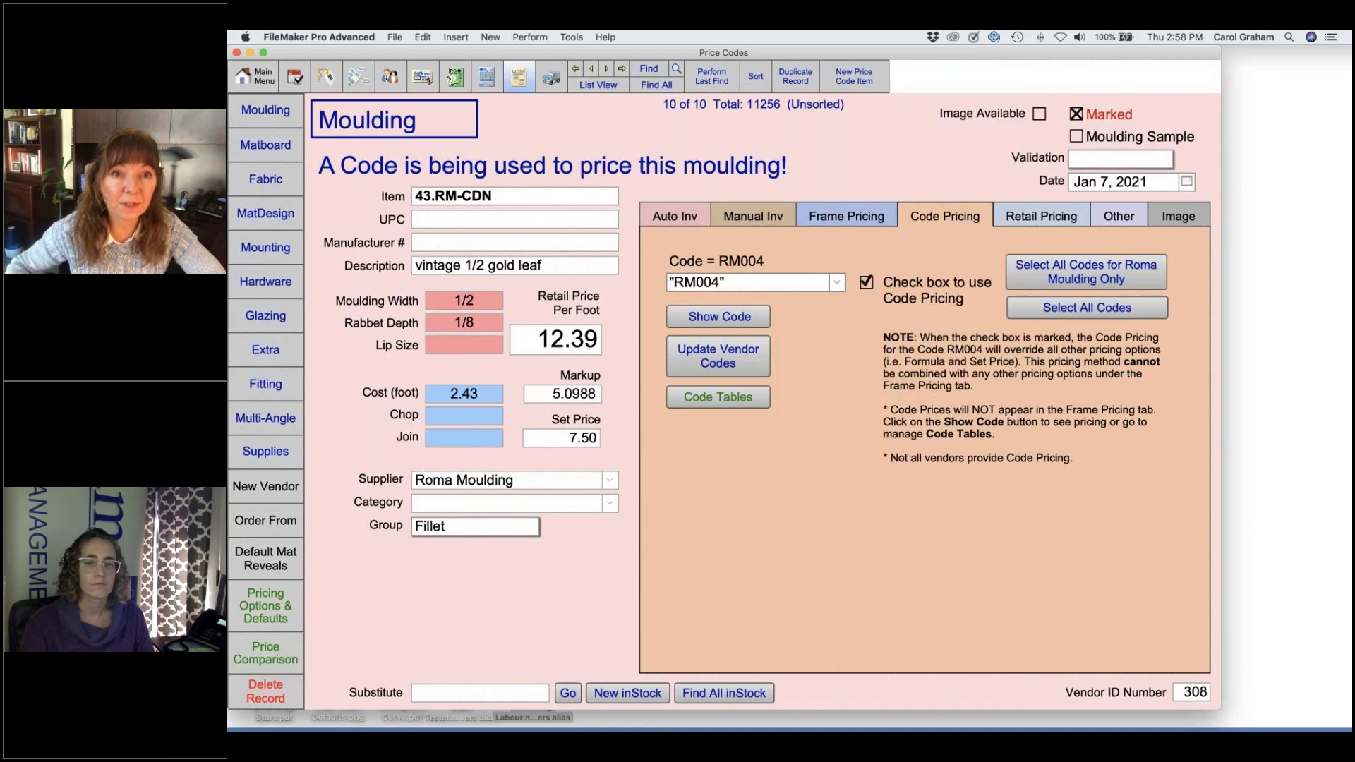
Step: Set up a percentage price adjustment that increases retail prices by 1.25 for All Vendor Matrix
{"action": "left_click", "coordinate": [527, 39]}
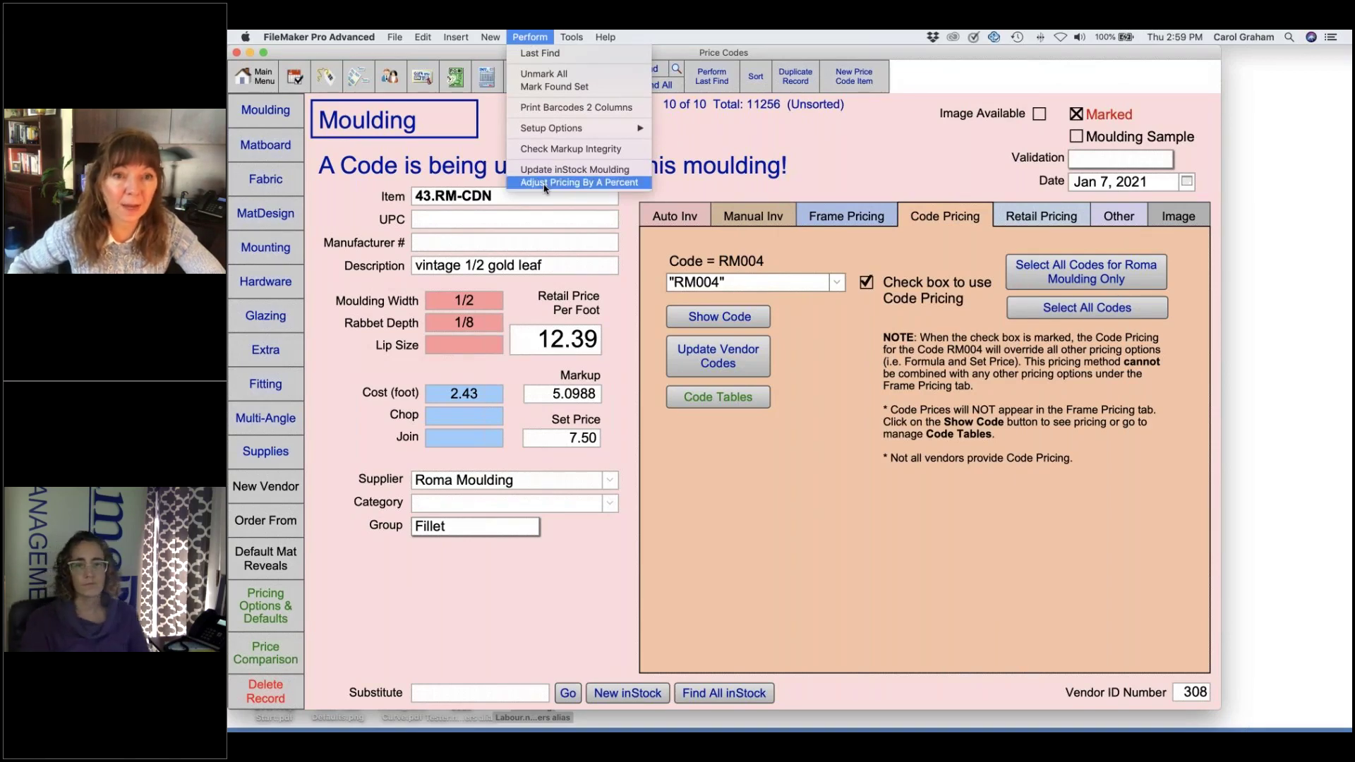
{"action": "left_click", "coordinate": [608, 185]}
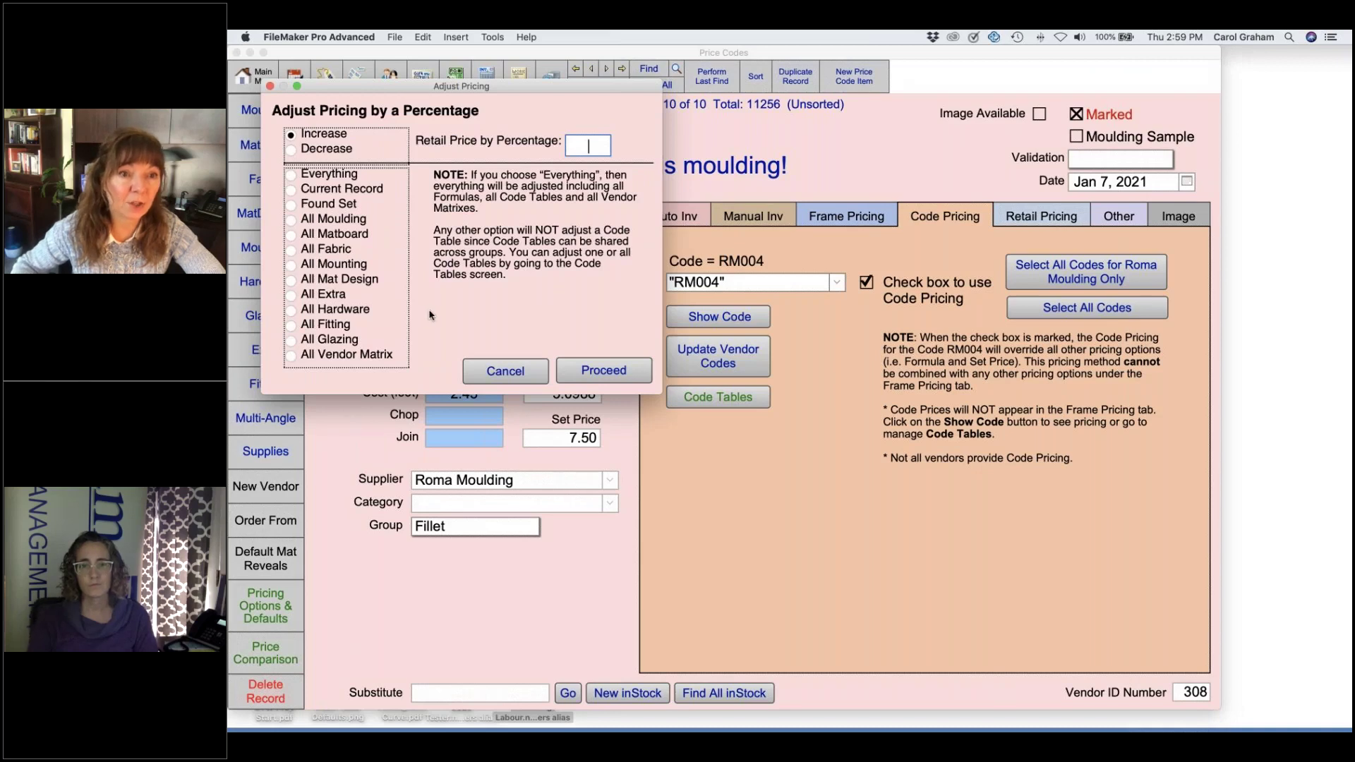
{"action": "left_click", "coordinate": [291, 356]}
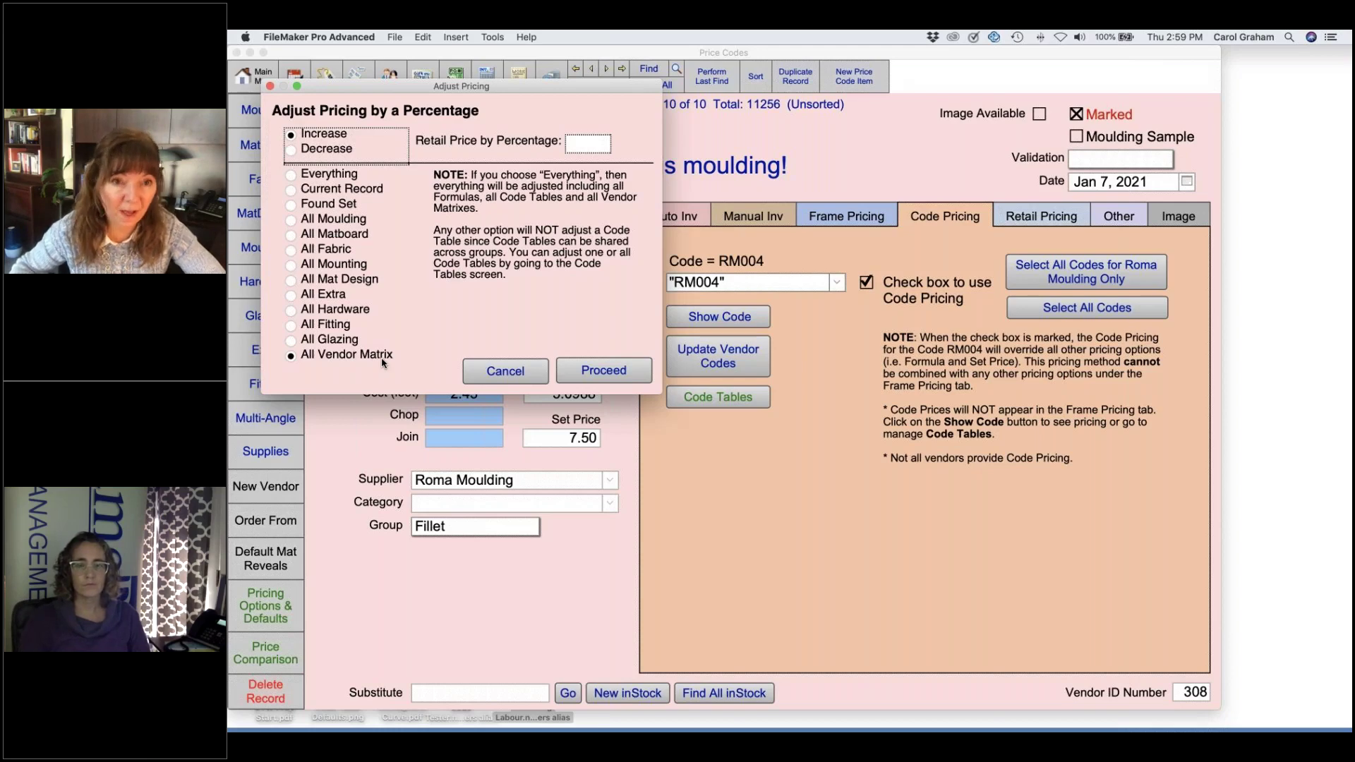
{"action": "left_click", "coordinate": [592, 148]}
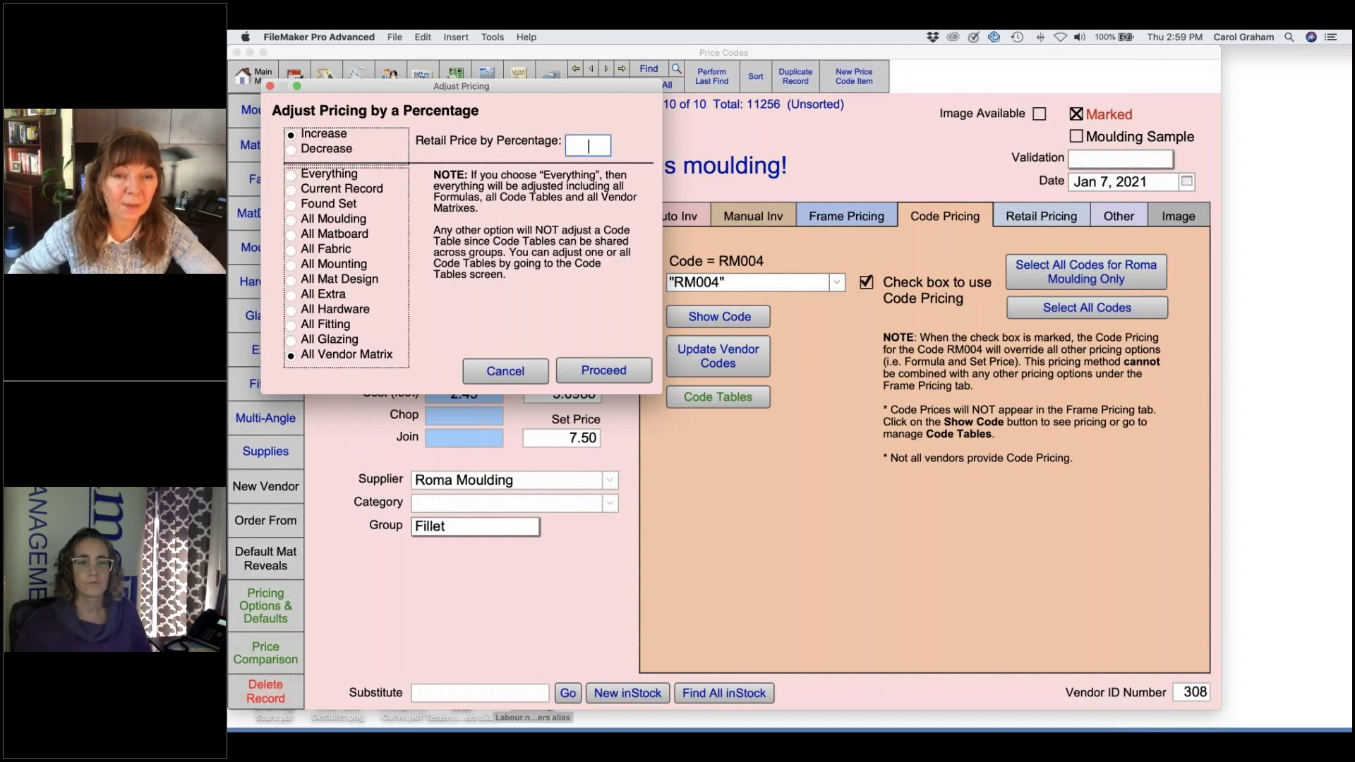
{"action": "type", "text": "1.25"}
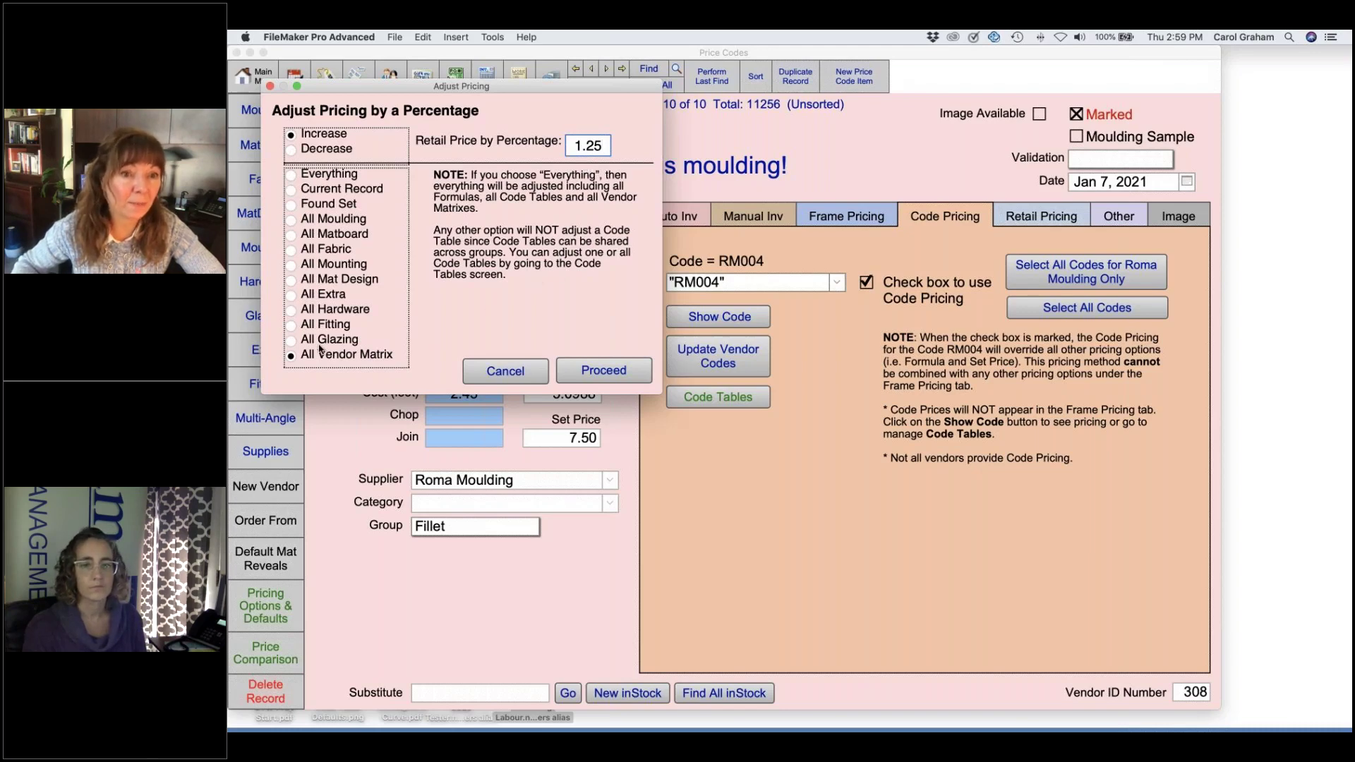
Step: Change the price adjustment to a 2% increase for All Glazing
{"action": "left_click", "coordinate": [291, 341]}
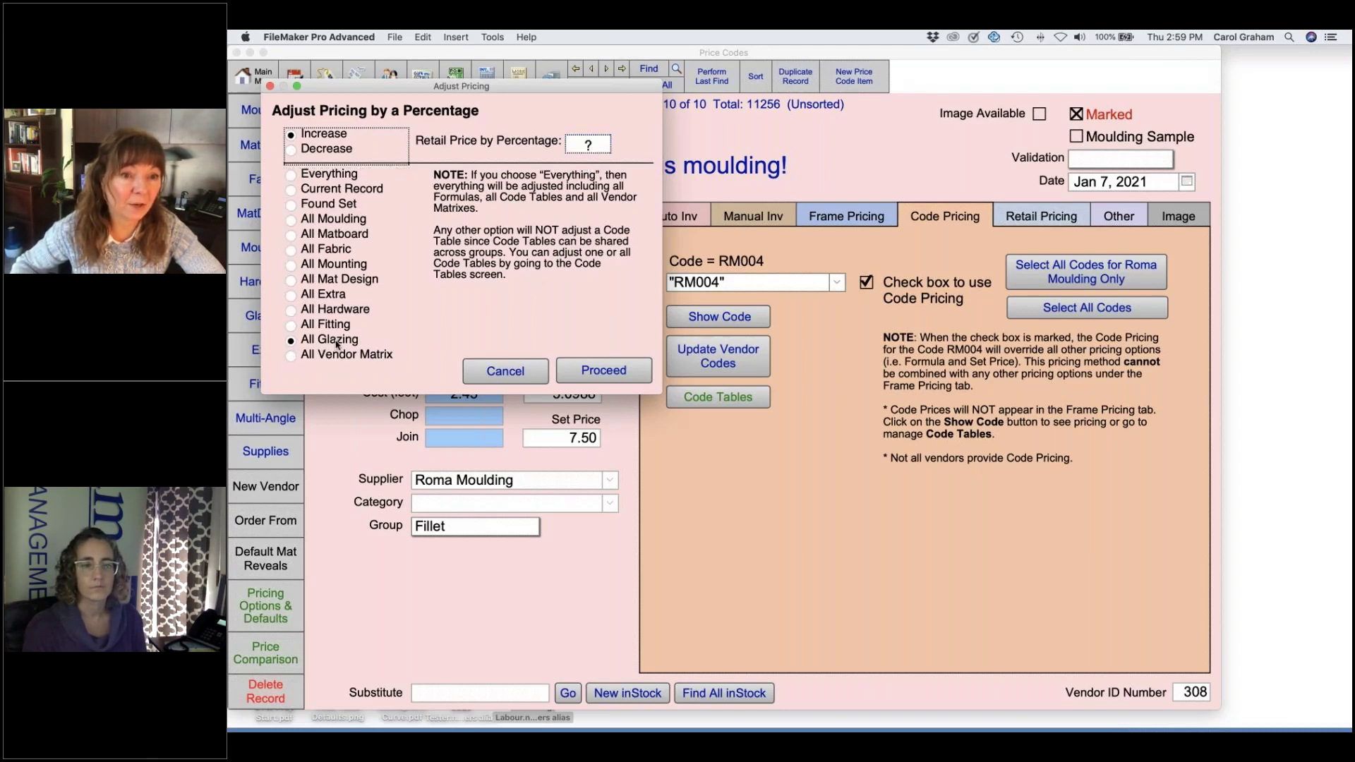
{"action": "left_click", "coordinate": [604, 156]}
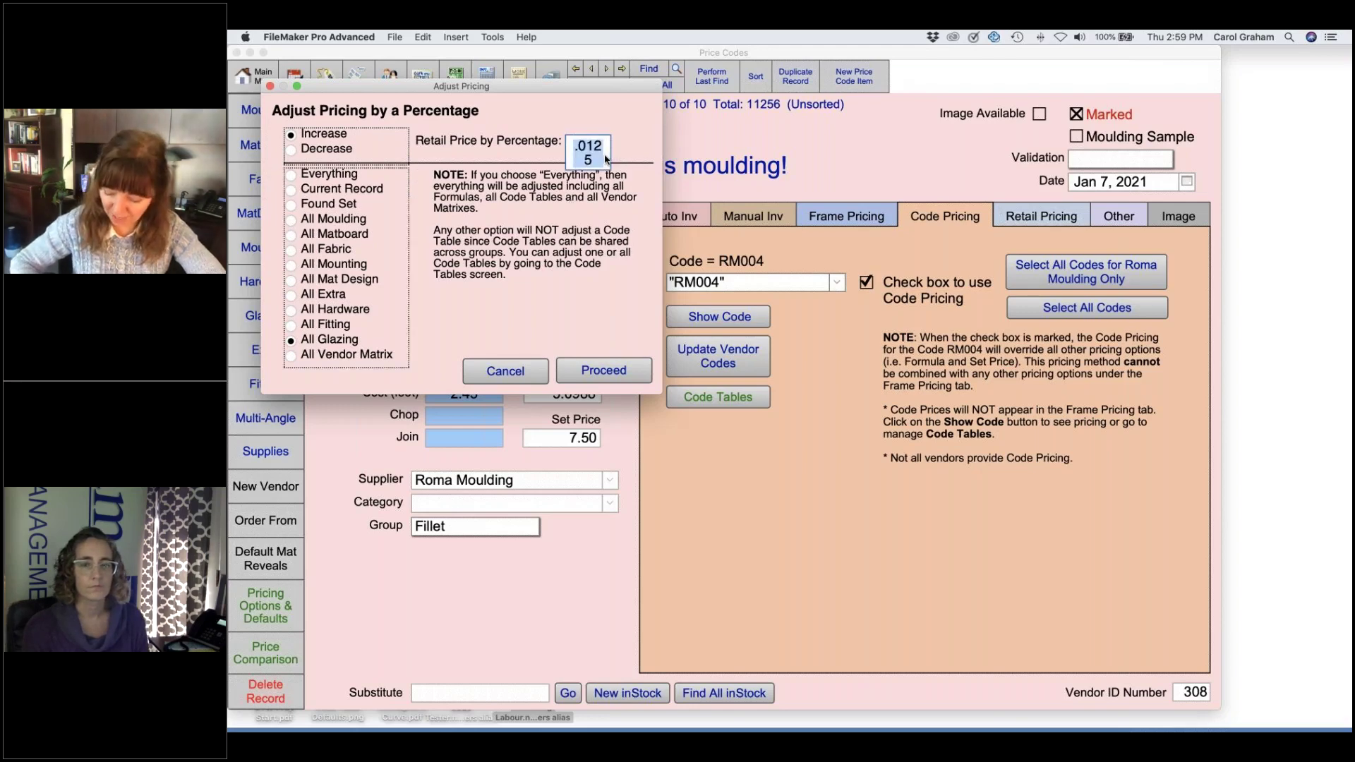
{"action": "type", "text": "2"}
{"action": "key", "text": "Return"}
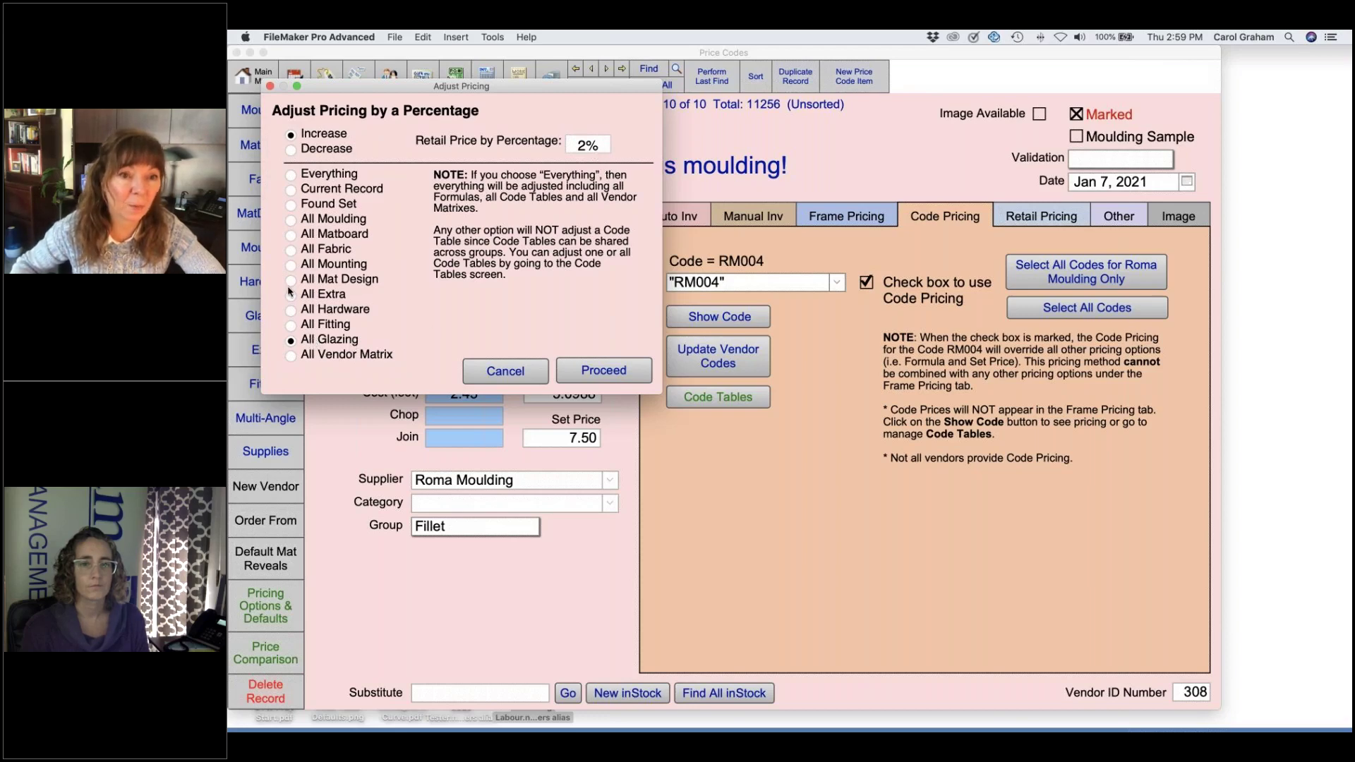
Step: Switch the price adjustment to All Moulding, clear the selected group and percentage, and cancel the adjustment
{"action": "left_click", "coordinate": [291, 220]}
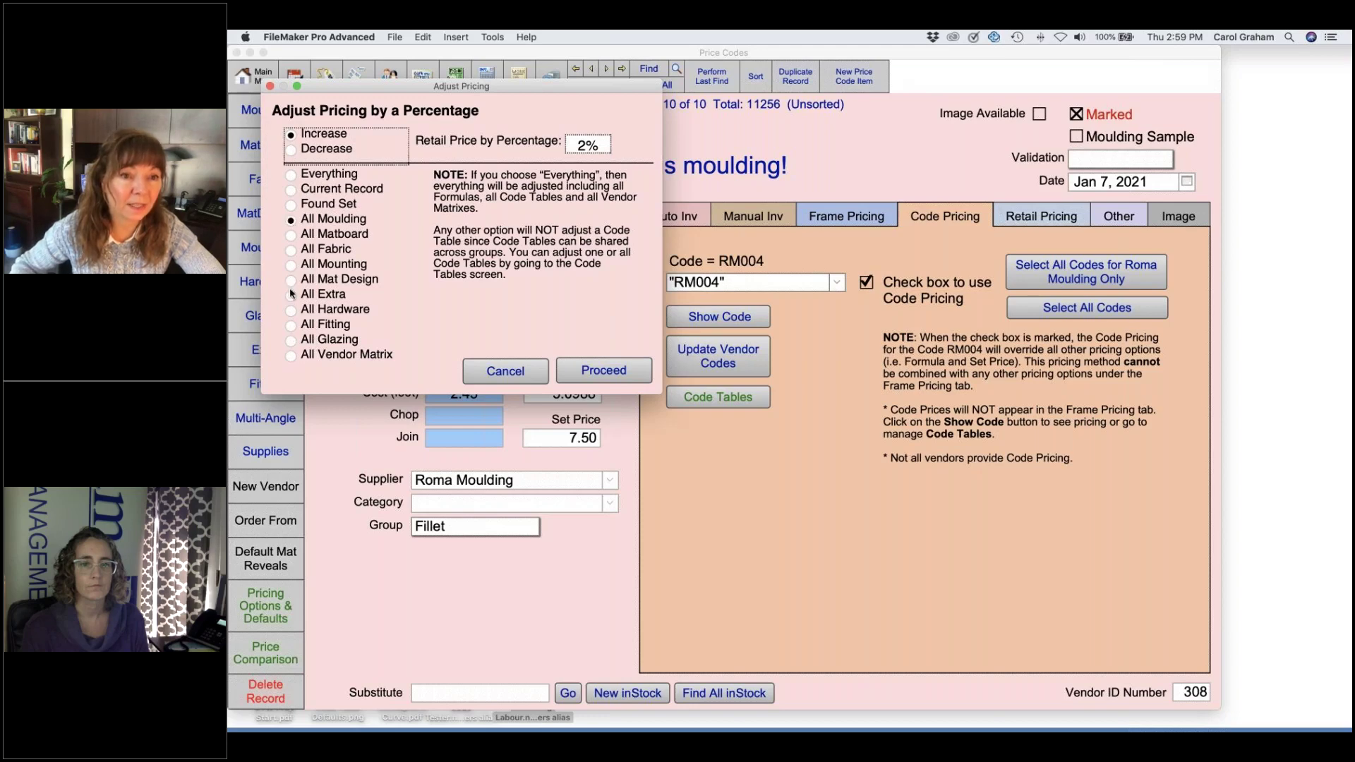
{"action": "left_click", "coordinate": [291, 294]}
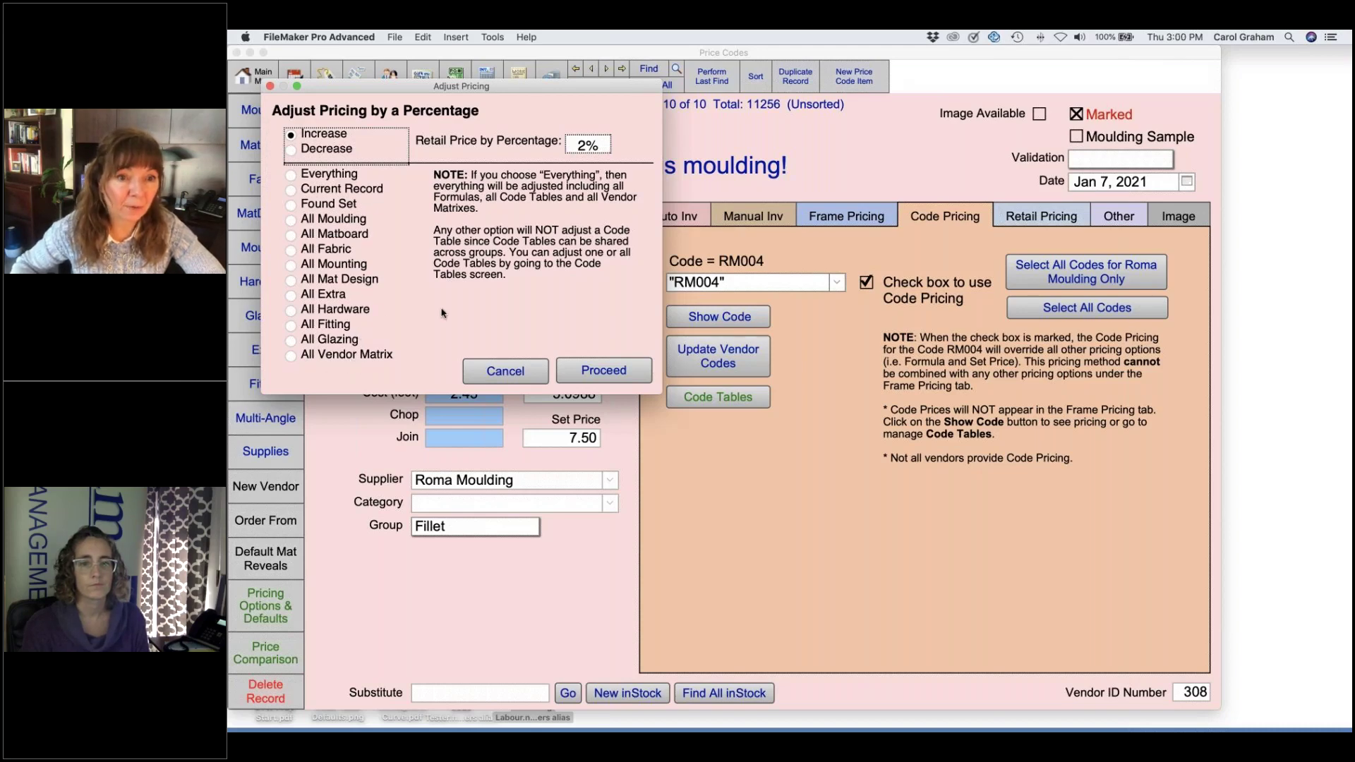
{"action": "left_click", "coordinate": [601, 146]}
{"action": "key", "text": "BackSpace"}
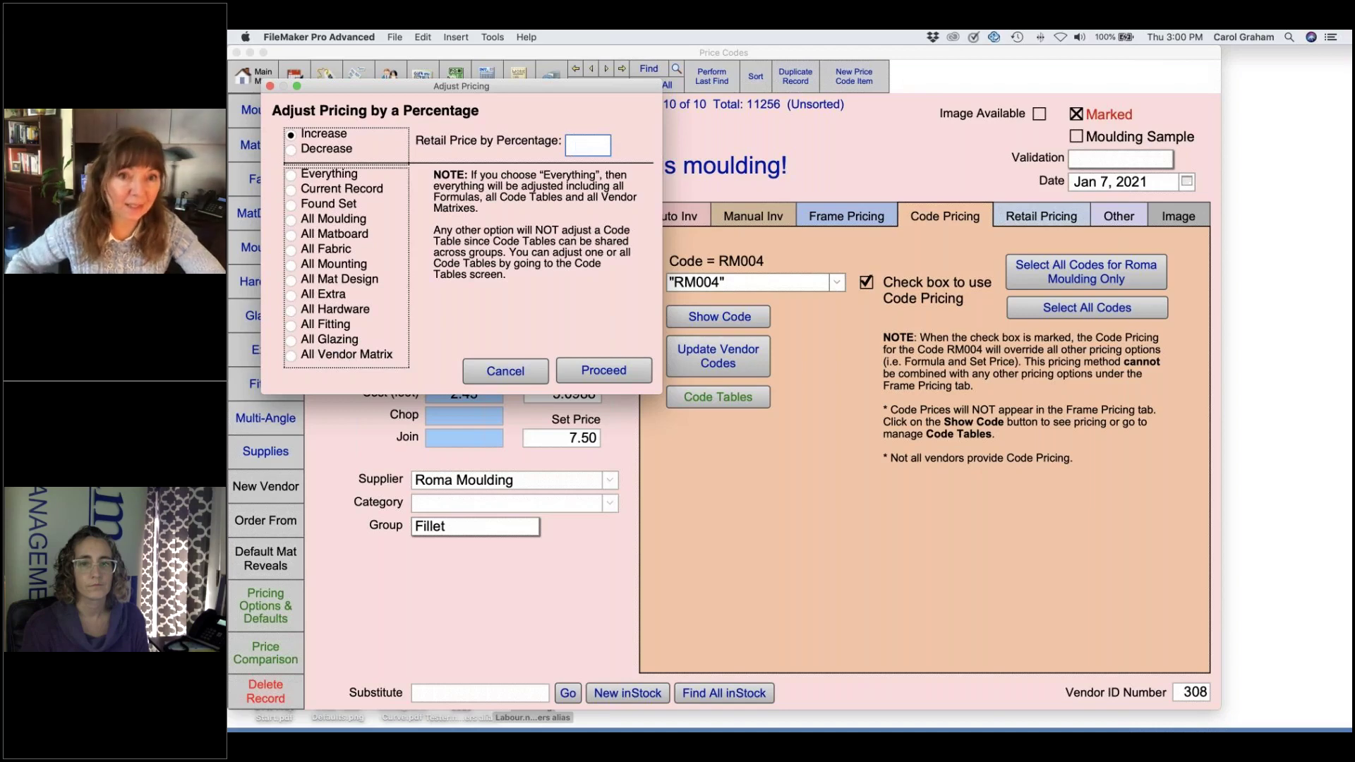
{"action": "left_click", "coordinate": [524, 371]}
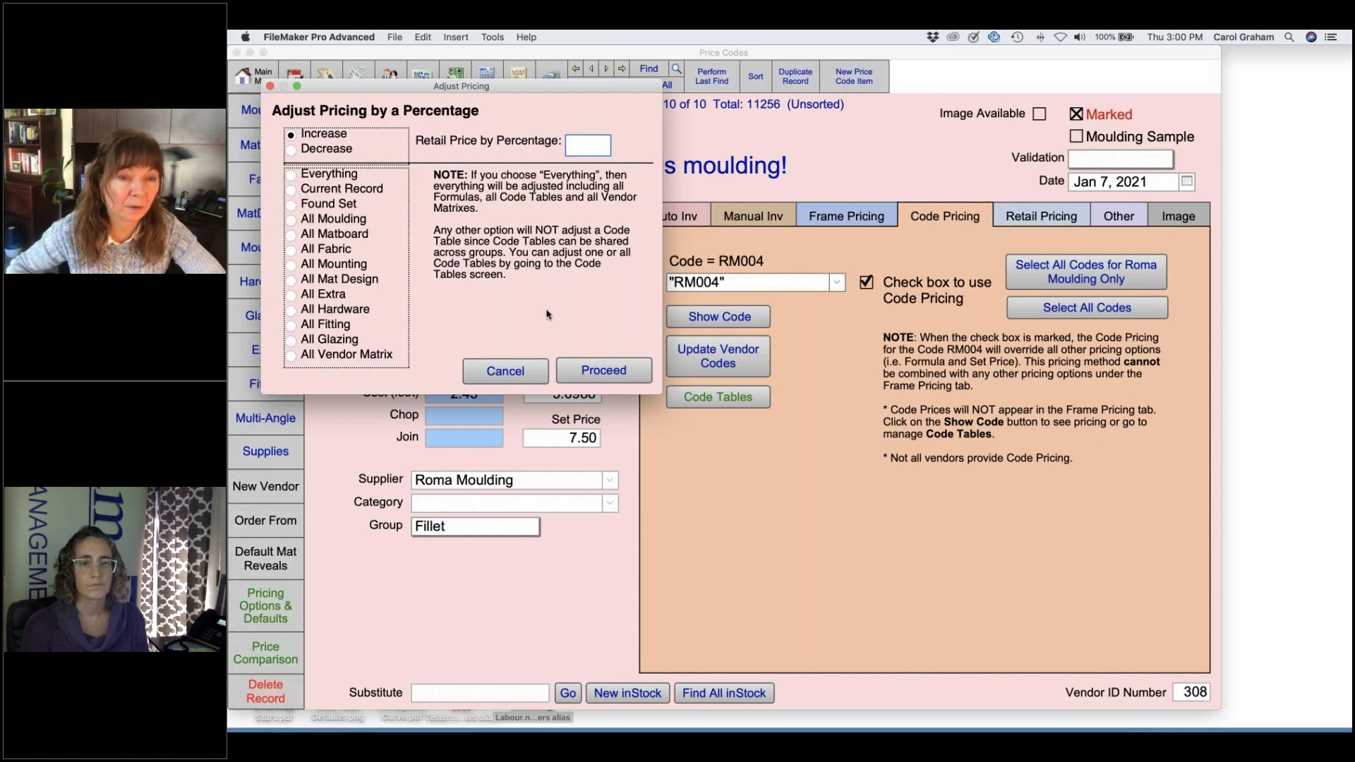
{"action": "left_click", "coordinate": [525, 365]}
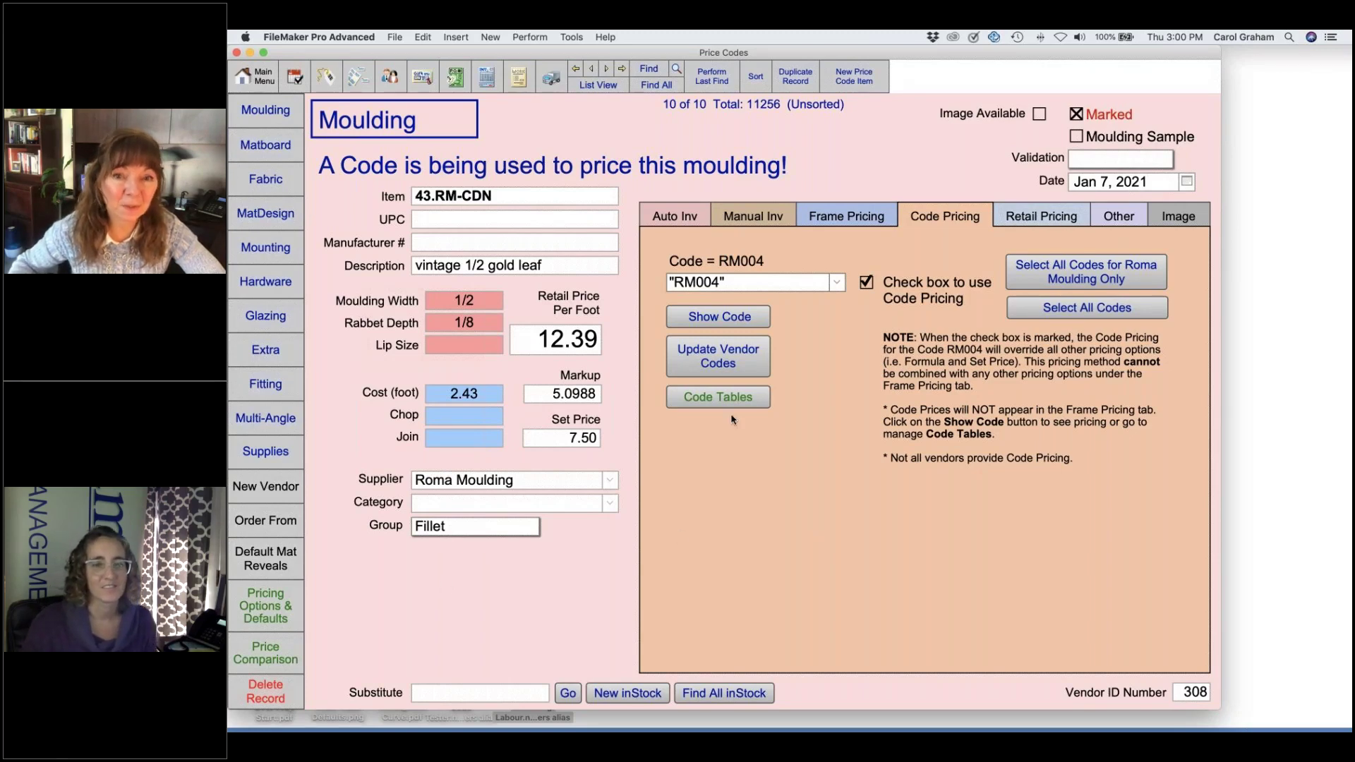
Step: Review the fillet's frame pricing and the glazing pricing of the Anti-Reflective glass item
{"action": "left_click", "coordinate": [845, 215]}
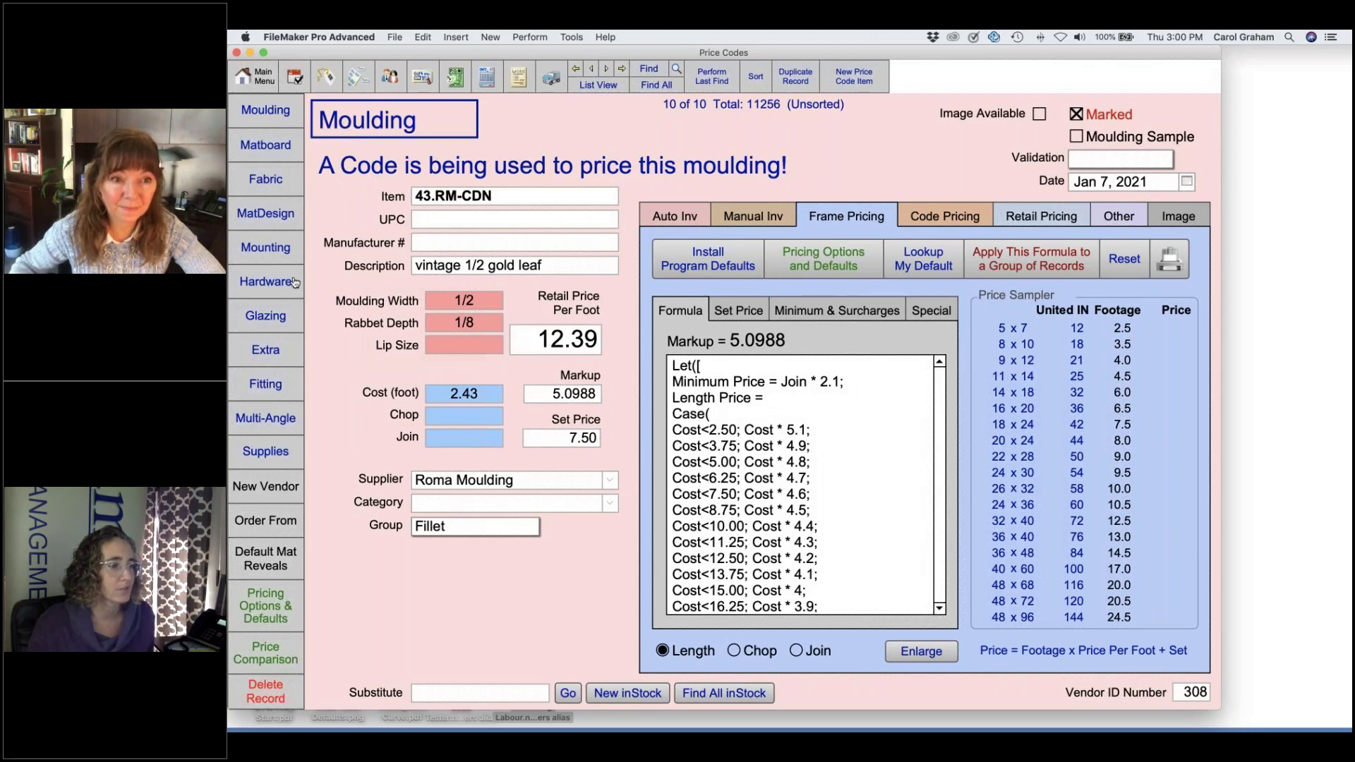
{"action": "left_click", "coordinate": [281, 316]}
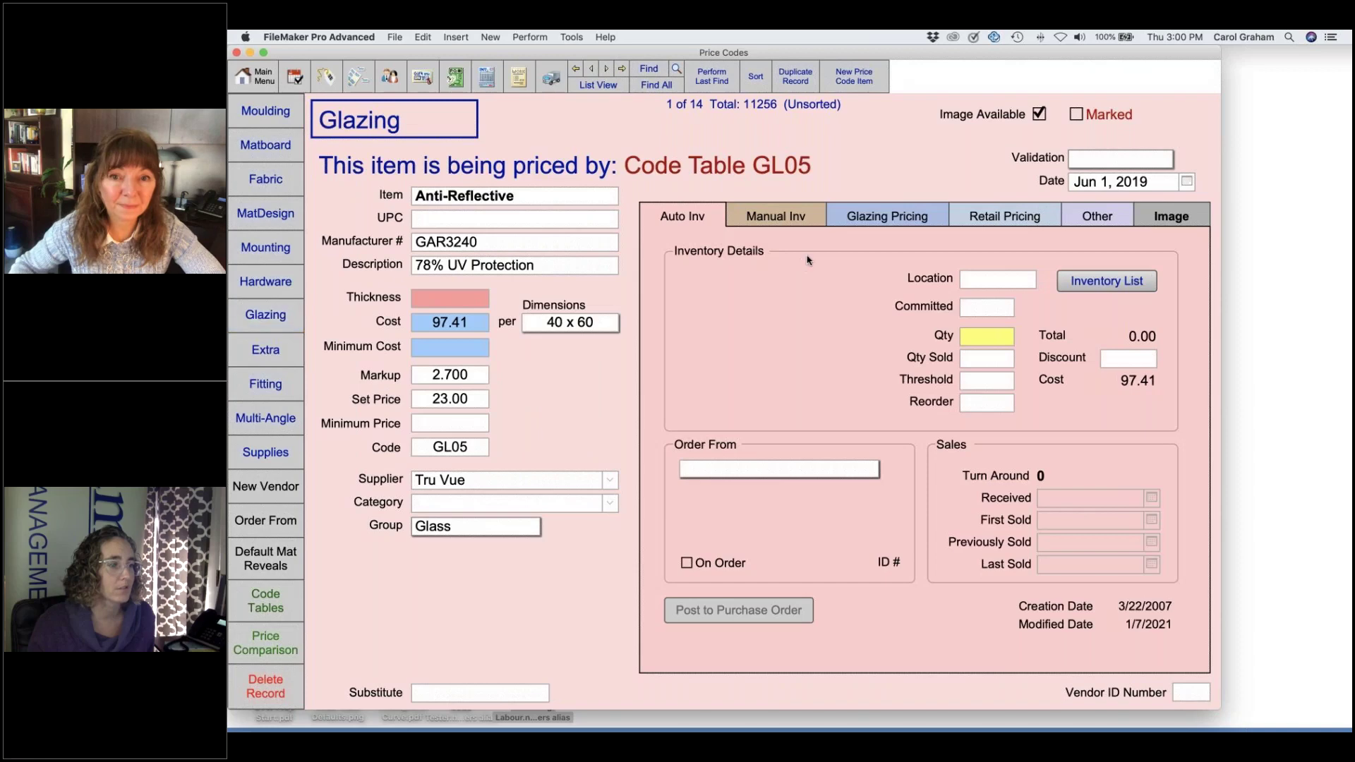
{"action": "left_click", "coordinate": [895, 218]}
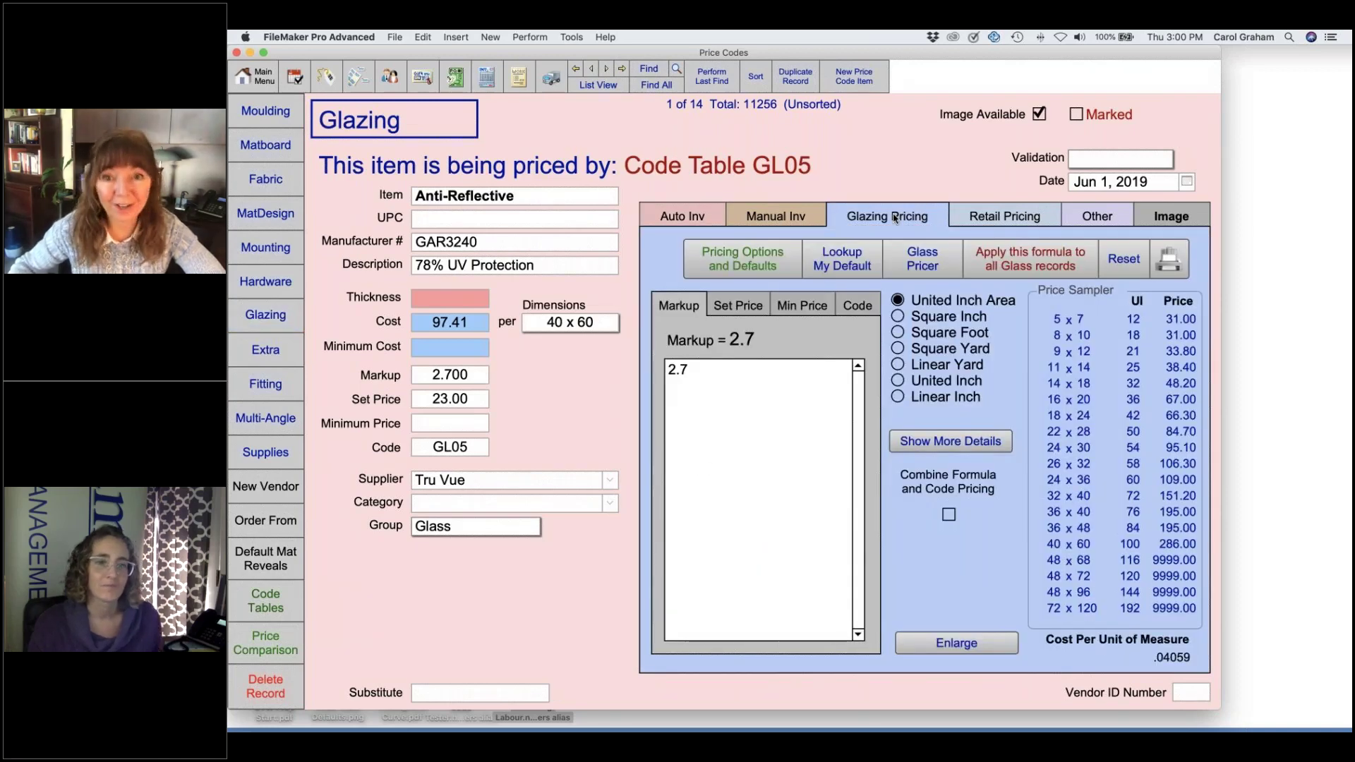
Step: Review the Glass Pricer and the code tables screen, and close the price codes window
{"action": "left_click", "coordinate": [922, 258]}
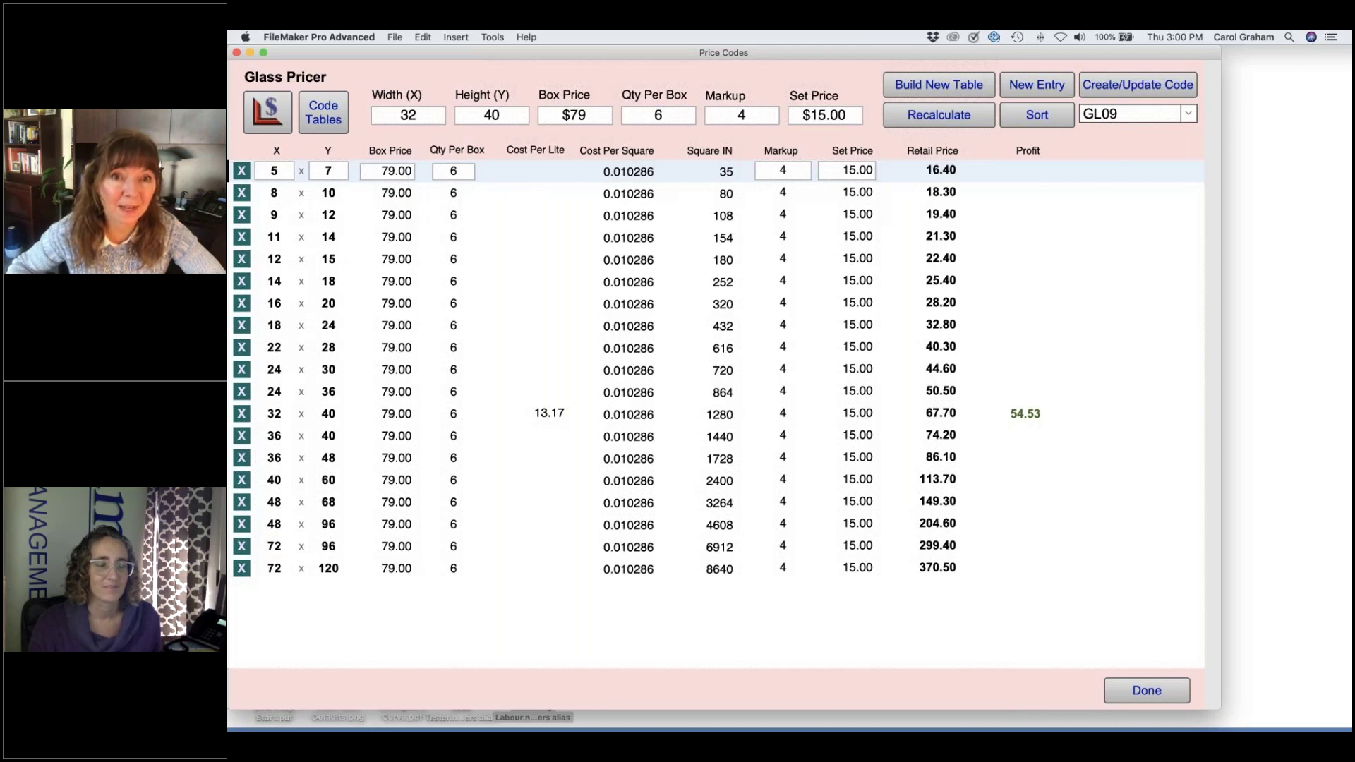
{"action": "left_click", "coordinate": [334, 121]}
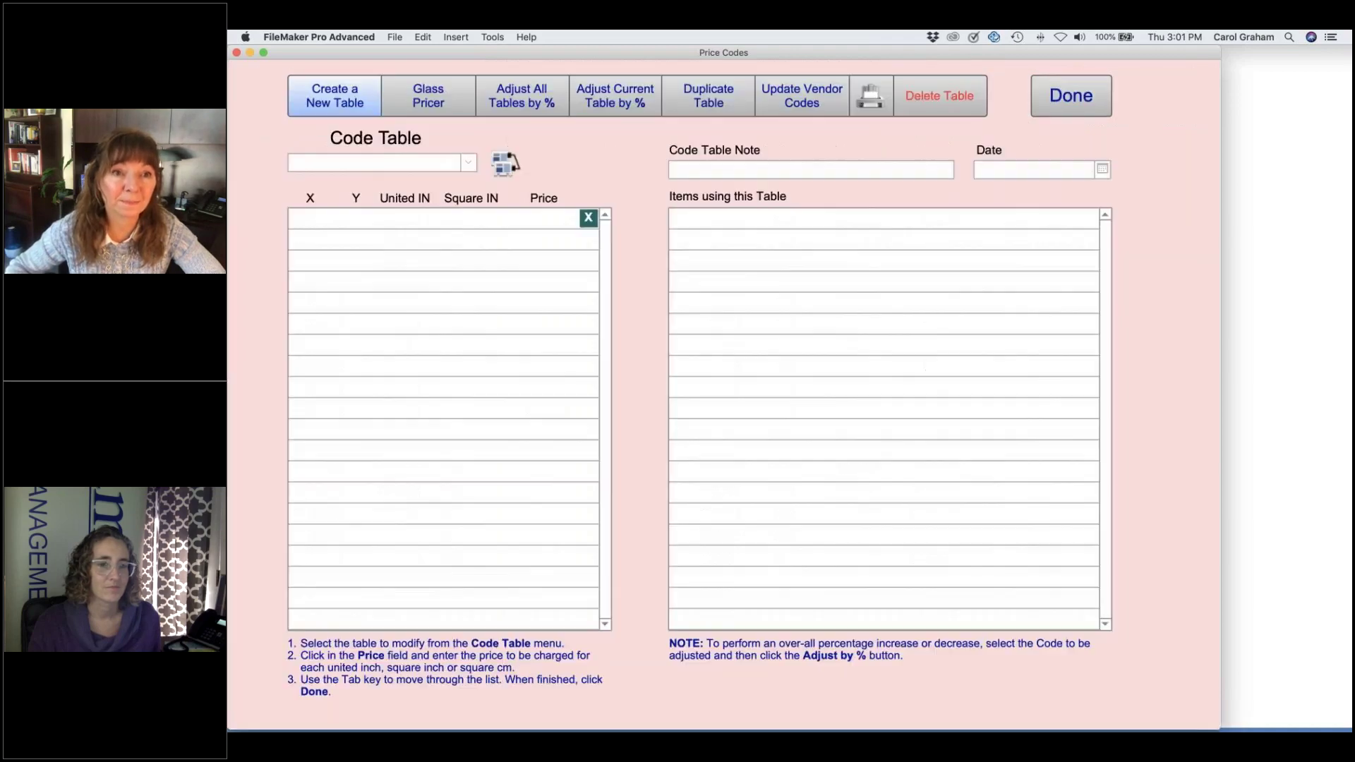
{"action": "left_click", "coordinate": [1071, 96]}
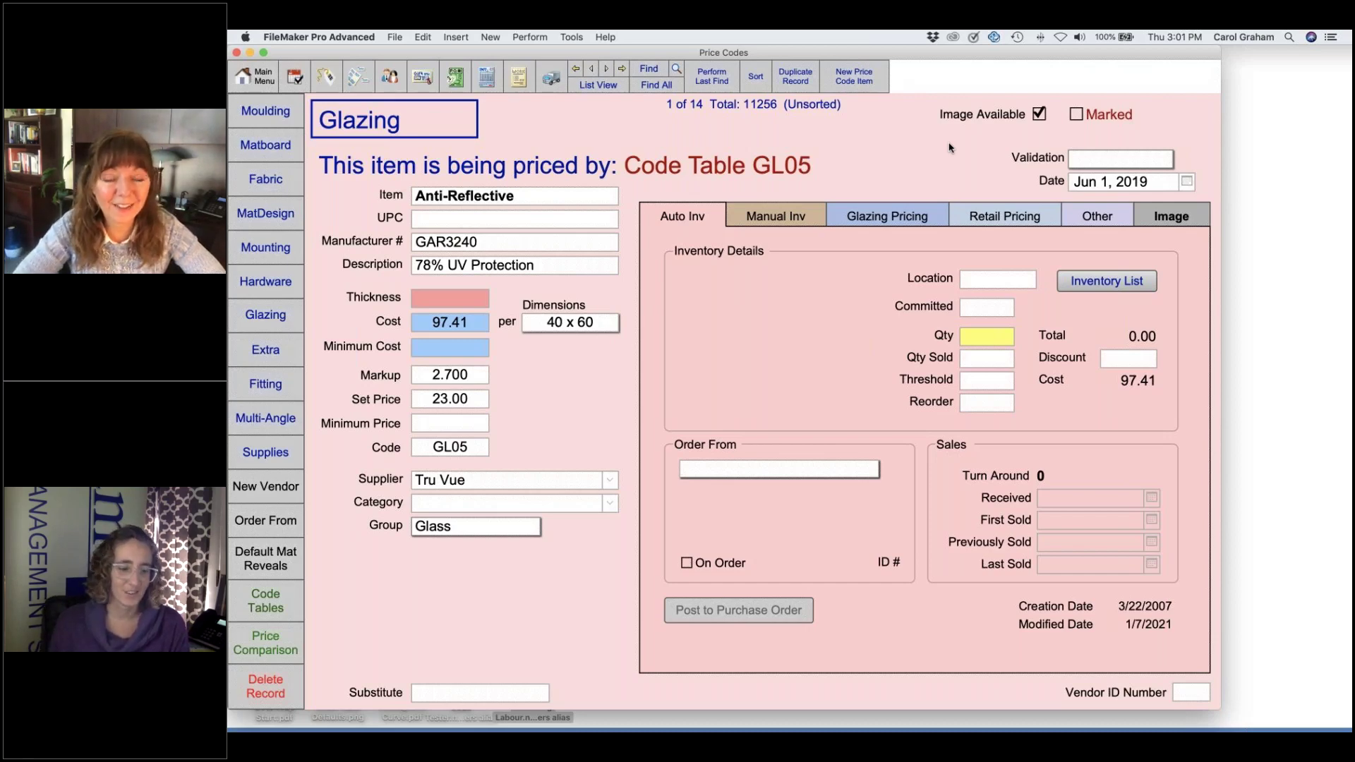
{"action": "left_click", "coordinate": [251, 54]}
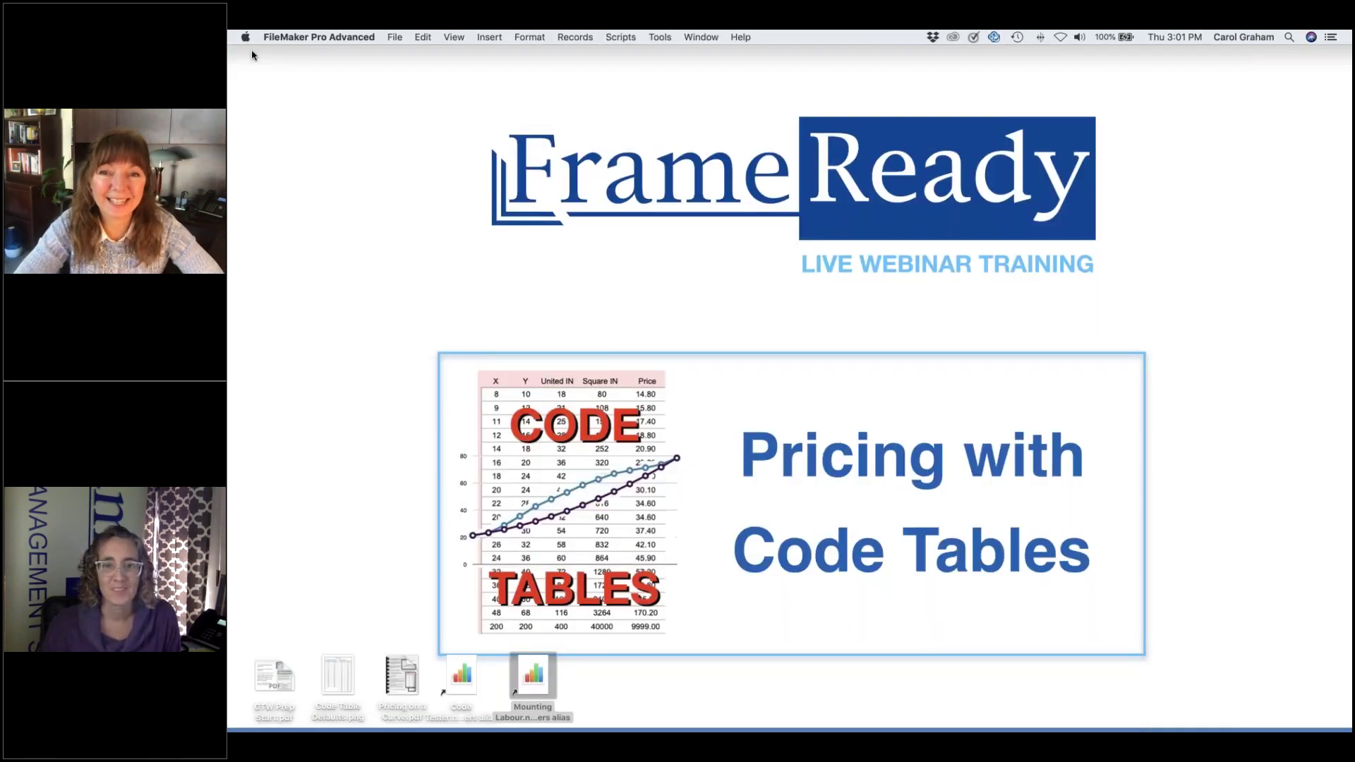